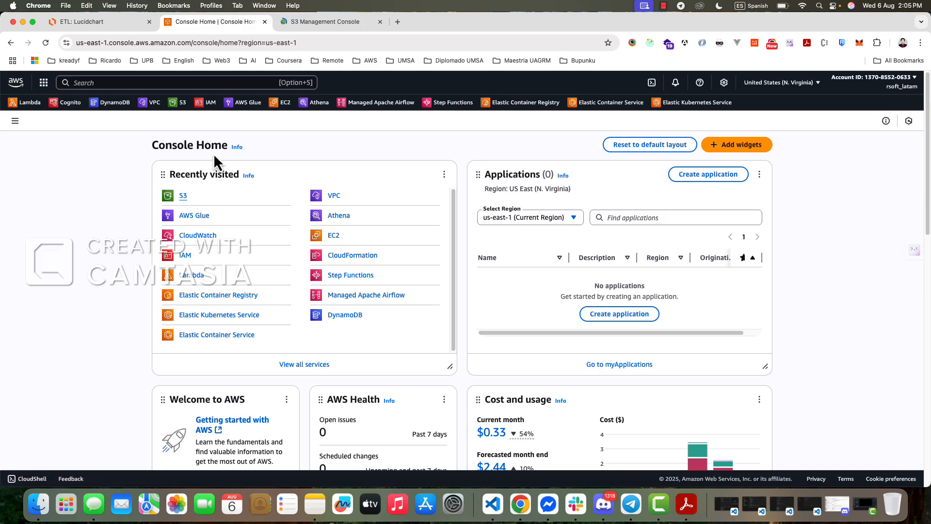
- Create a general purpose S3 bucket named covid10-source-2025 with the default settings
left_click(333, 22)
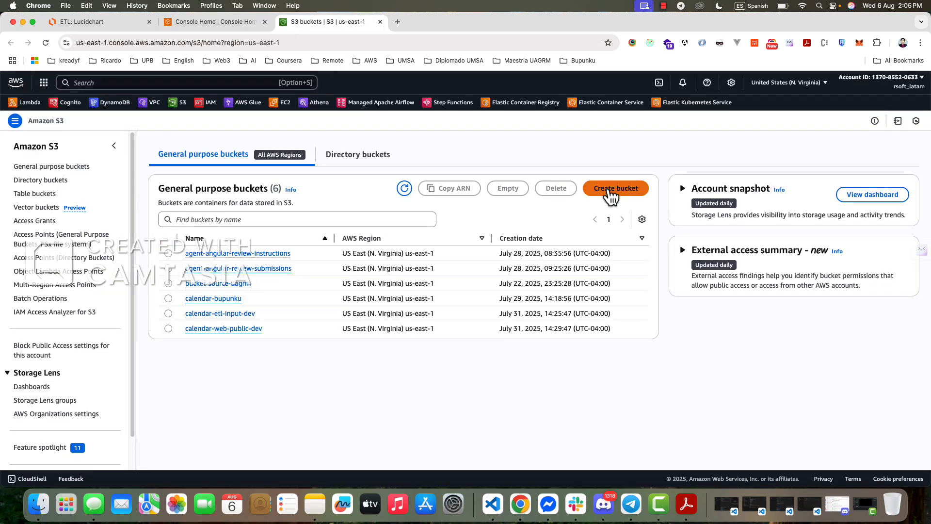
left_click(616, 188)
left_click(155, 303)
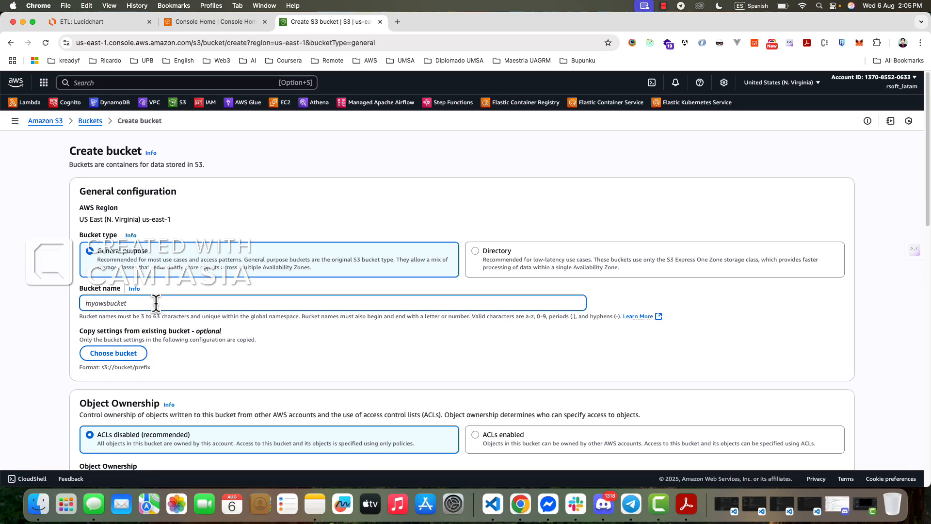
type("covid10-source-2025")
scroll(453, 299, "down", 20)
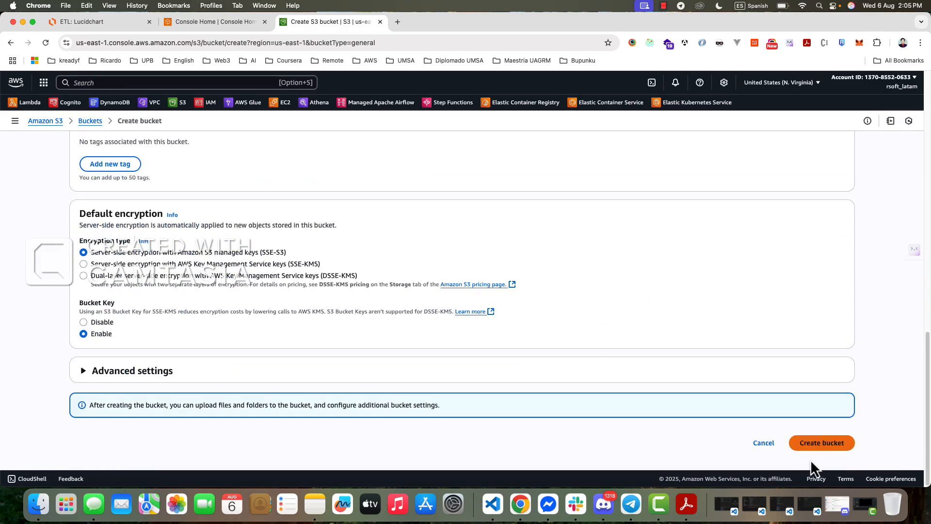
left_click(823, 448)
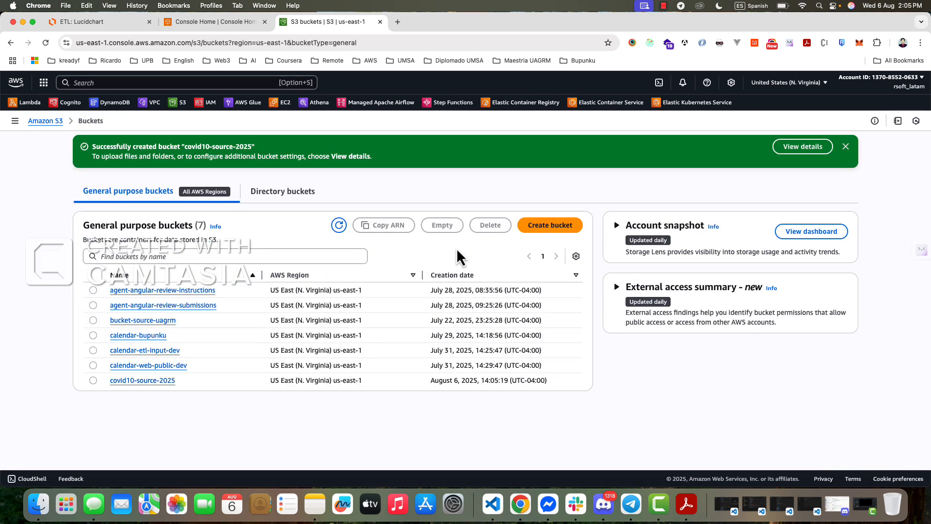
- Create a second general purpose S3 bucket named covid19-goal-2025 with the default settings
left_click(550, 225)
left_click(124, 302)
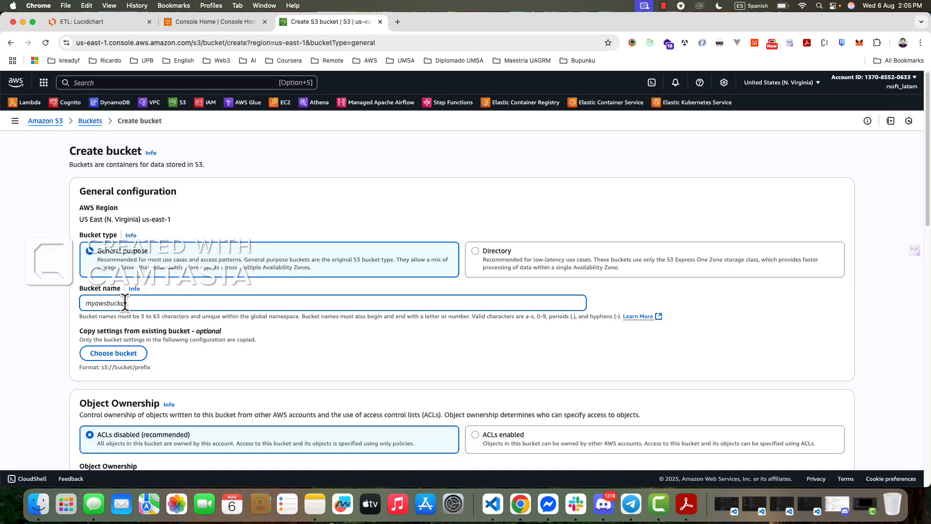
type("covid19-goal-2025")
left_click(109, 303)
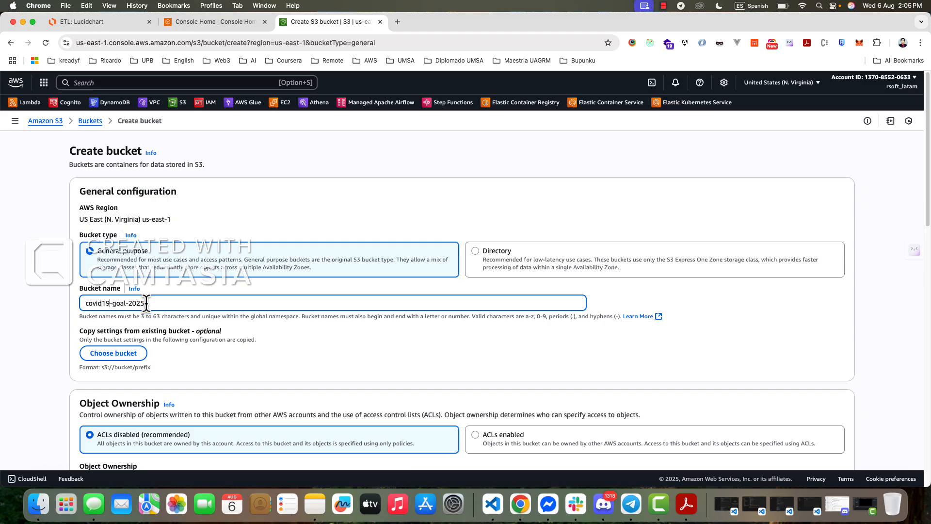
scroll(569, 336, "down", 20)
left_click(807, 443)
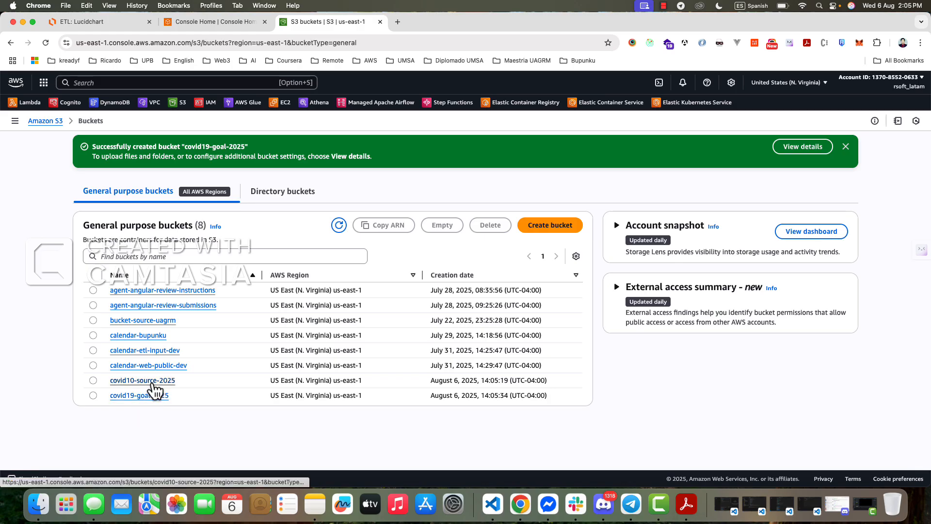
- Create a folder named cases in the covid10-source-2025 bucket without specifying an encryption key
left_click(144, 381)
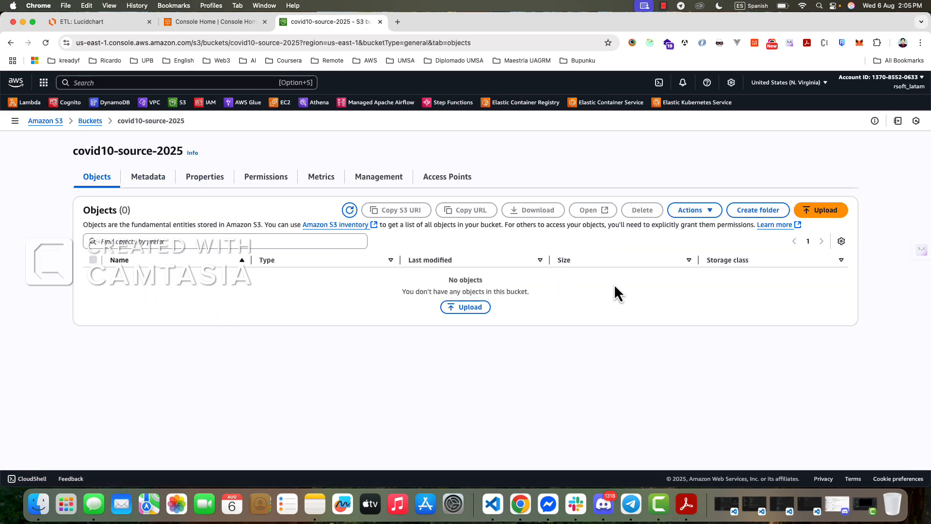
left_click(759, 212)
type("cases")
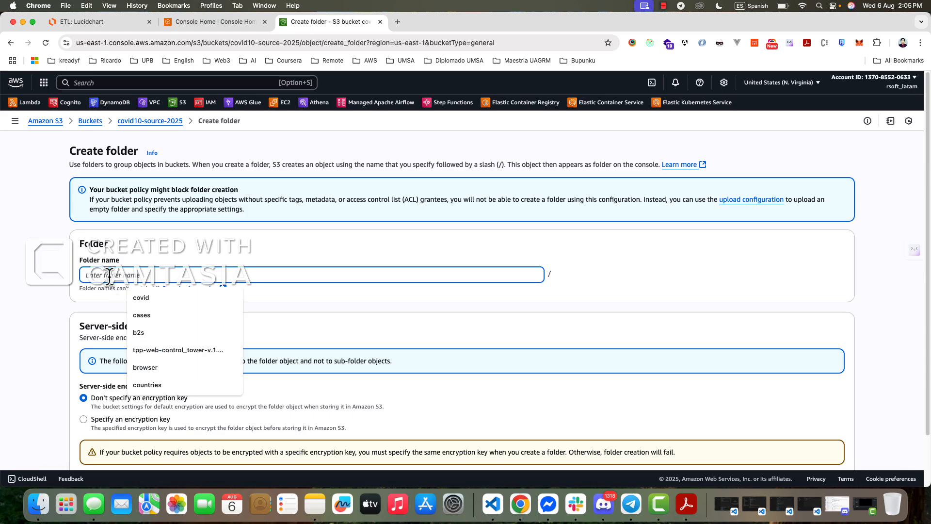
scroll(333, 330, "down", 3)
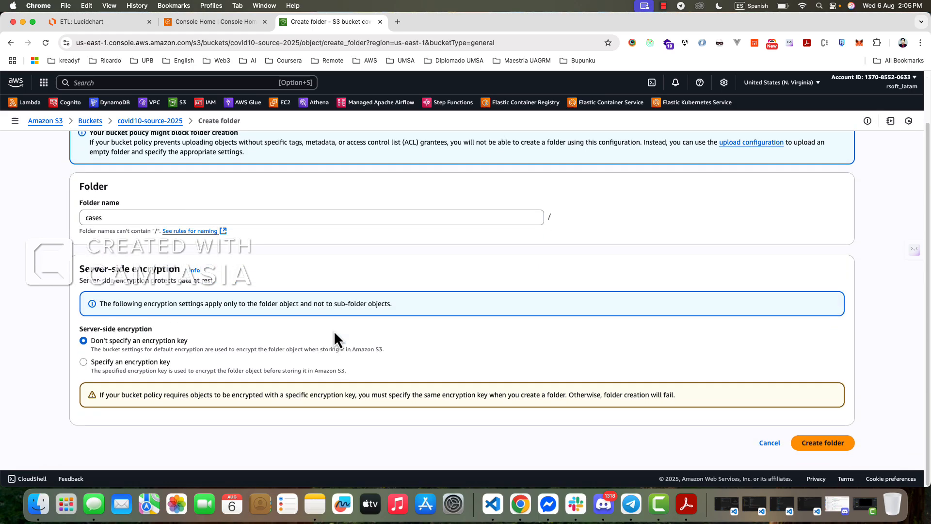
left_click(820, 443)
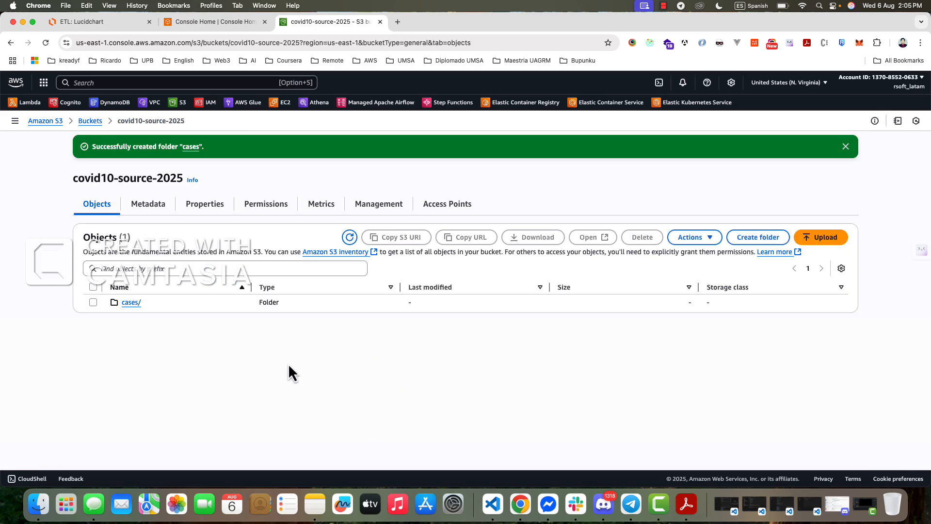
- Upload covid_19-mun_se.csv from the Downloads folder in Finder into the cases folder of the source bucket
left_click(132, 303)
left_click(454, 309)
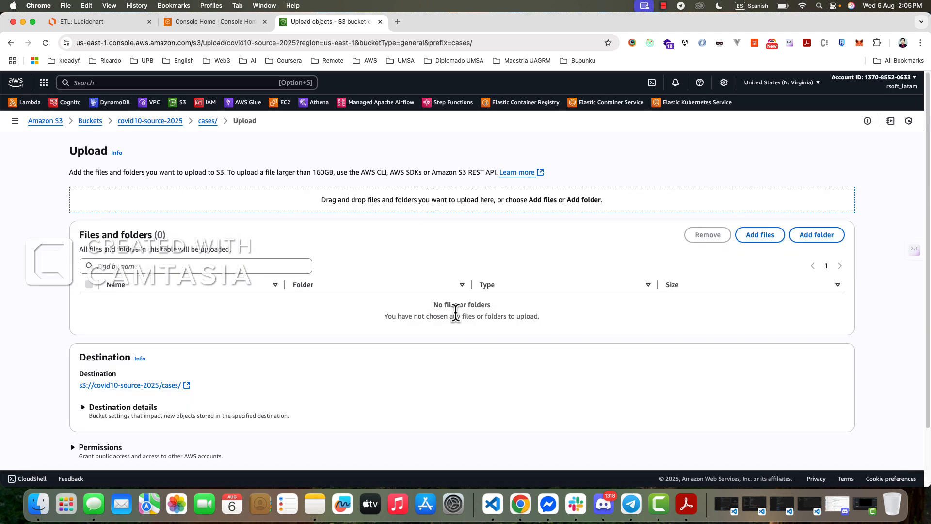
left_click(39, 504)
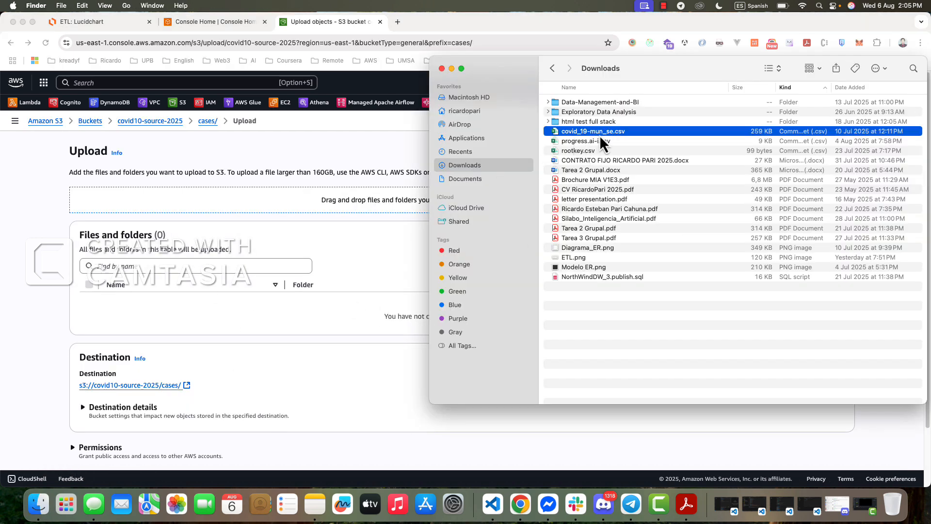
left_click_drag(620, 134, 334, 294)
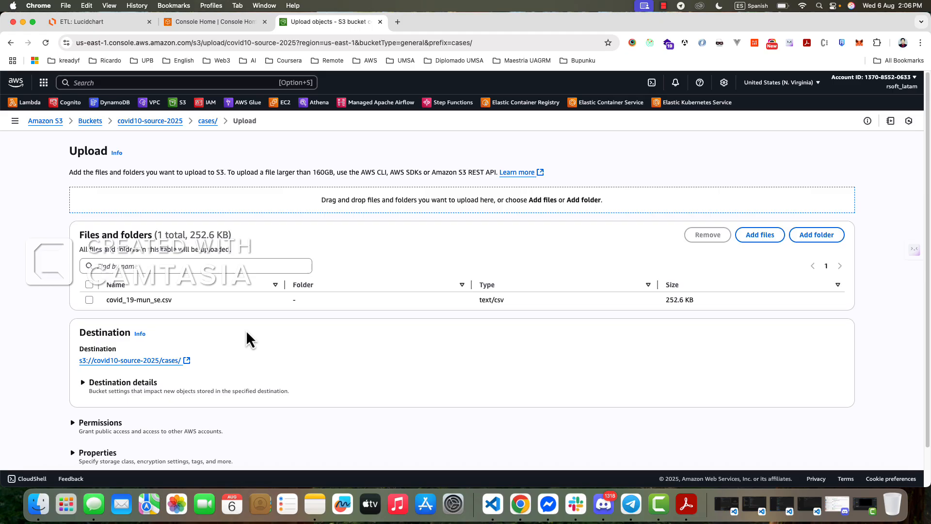
left_click(92, 304)
scroll(678, 388, "down", 2)
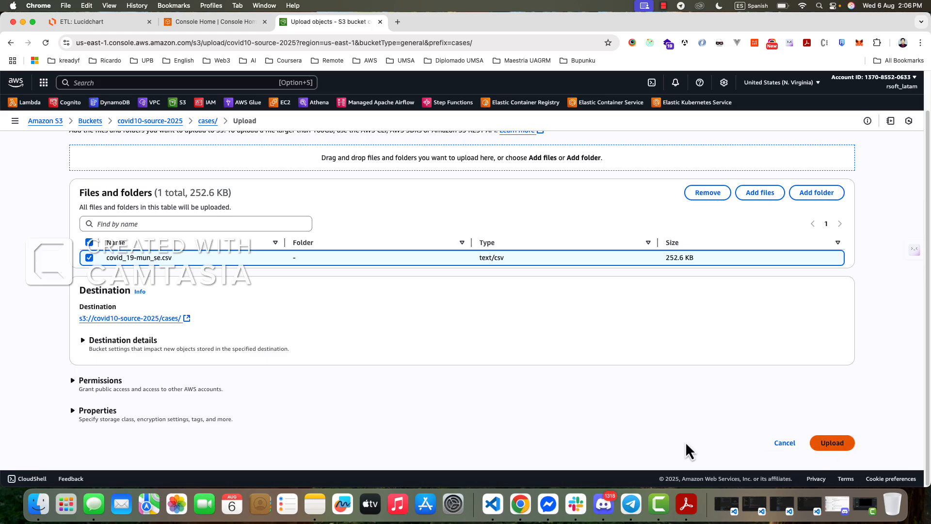
left_click(832, 443)
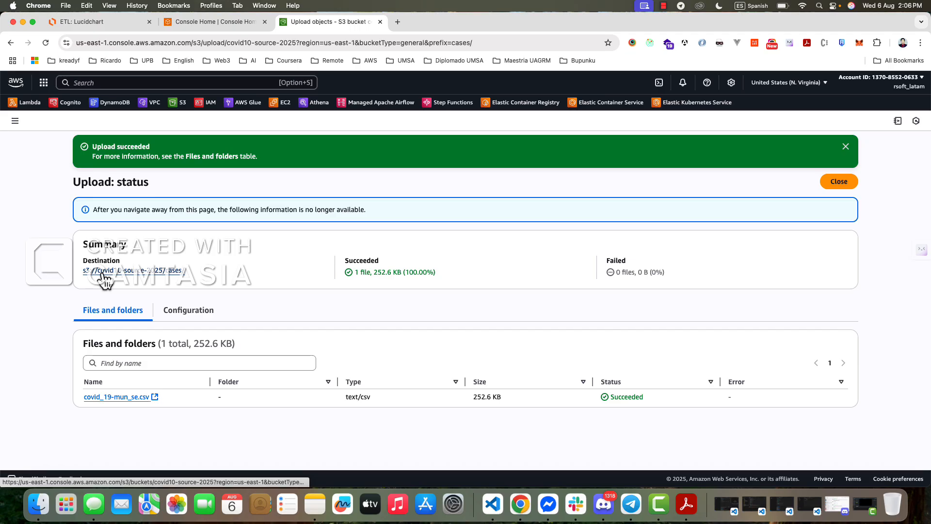
- Switch to the ETL diagram in Lucidchart and examine the source bucket, target bucket, IAM role and Glue crawler flow
left_click(225, 25)
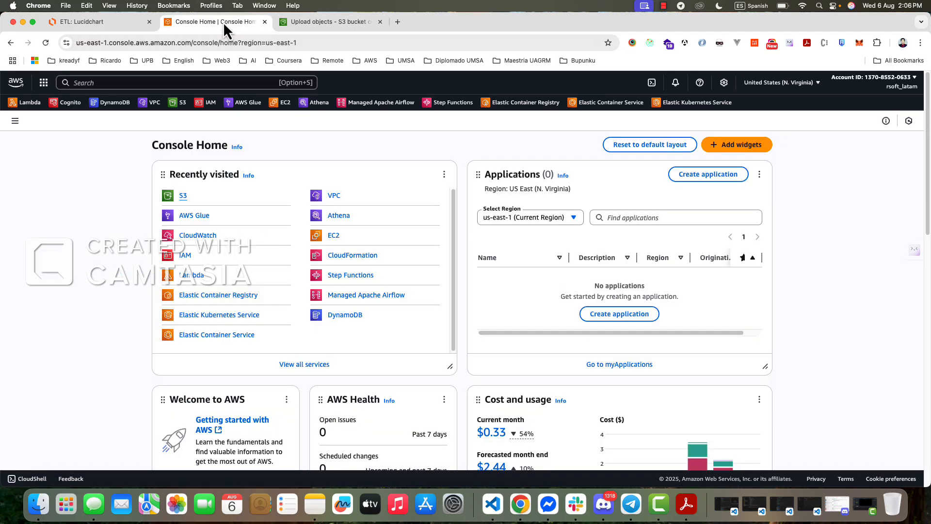
left_click(300, 22)
left_click(213, 22)
left_click(82, 21)
left_click_drag(38, 300, 296, 412)
left_click_drag(697, 343, 809, 418)
left_click(255, 407)
scroll(257, 369, "up", 3)
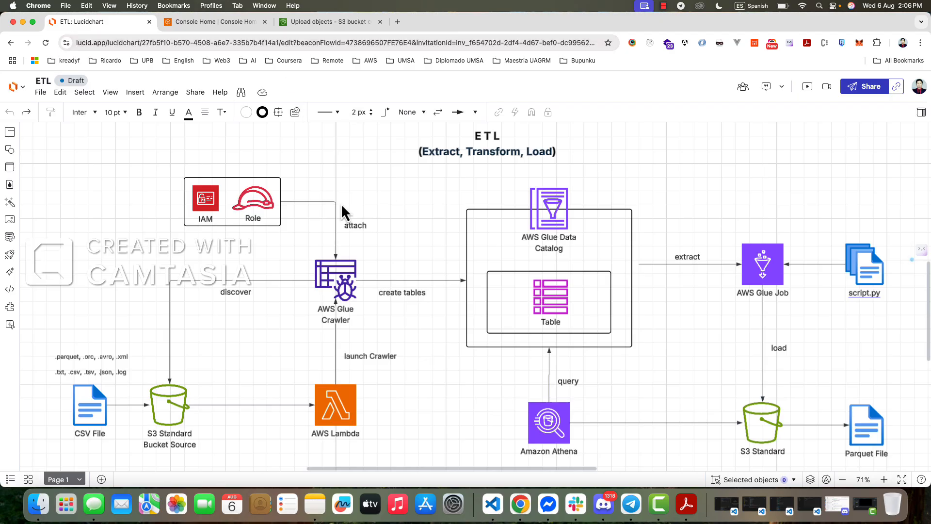
- Return to the AWS console and open the AWS Glue crawlers list in a separate tab
left_click(321, 28)
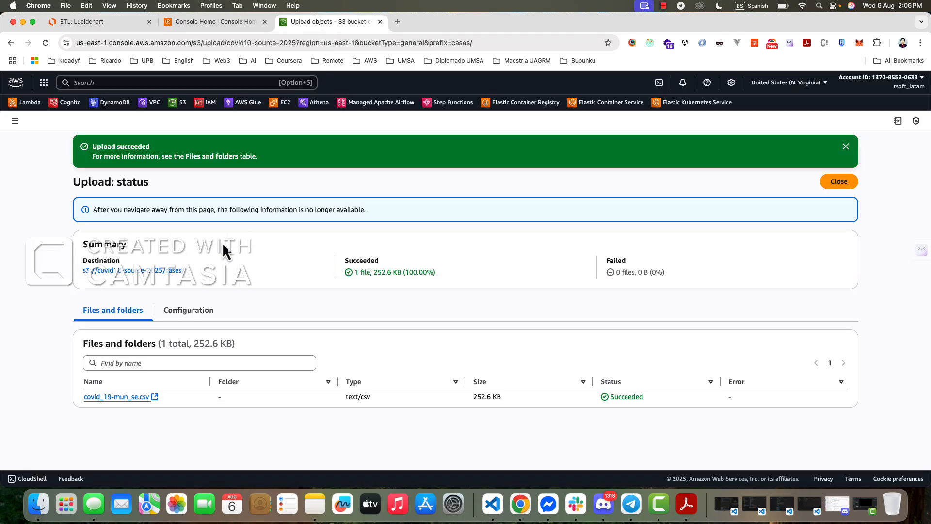
left_click(248, 102, "super")
left_click(438, 25)
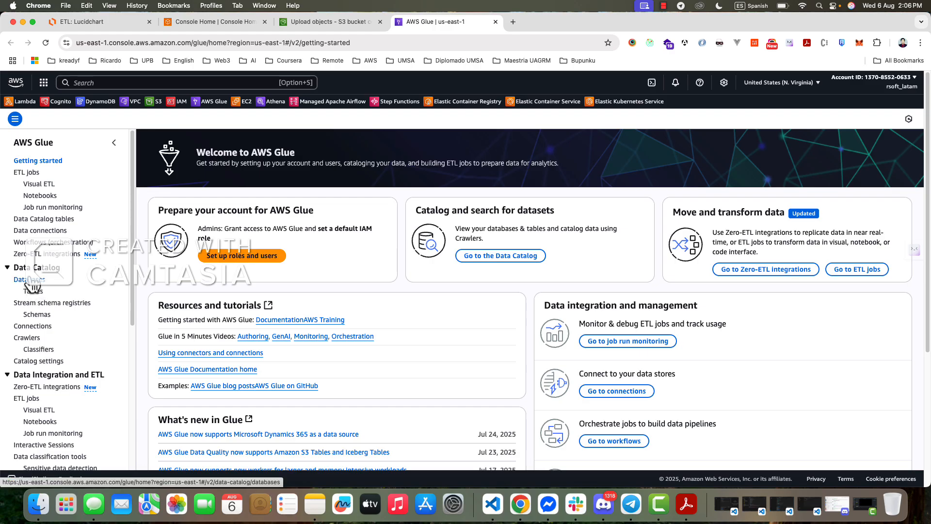
left_click(28, 337)
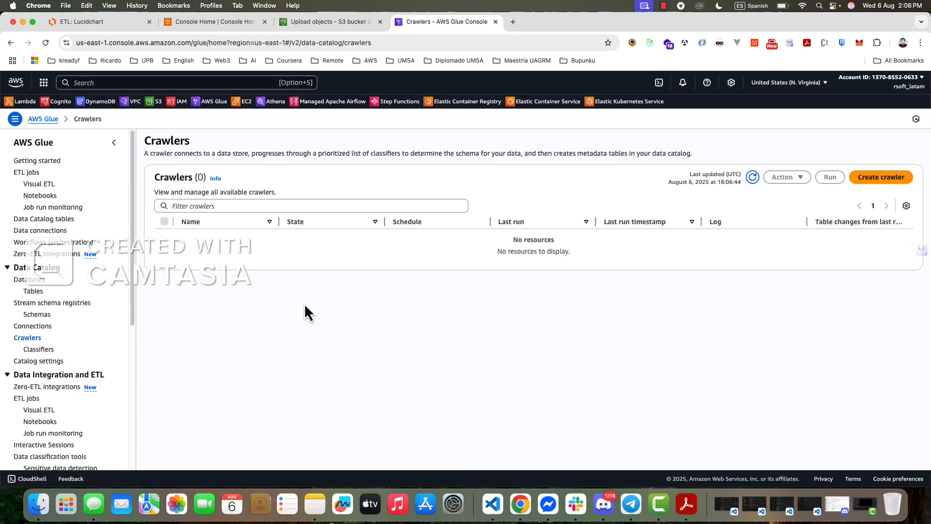
- Start a new Glue crawler named covid19-2025-crawler and proceed to choosing its data sources
left_click(877, 178)
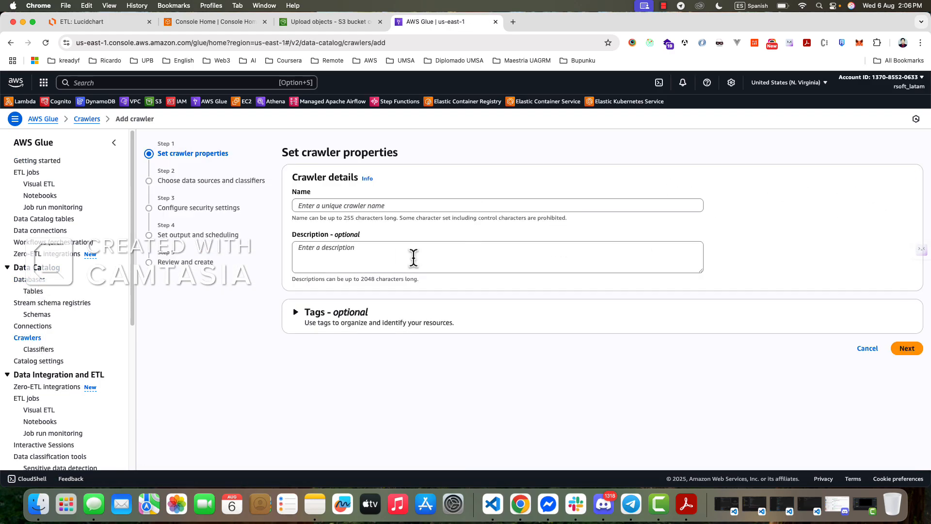
left_click(319, 207)
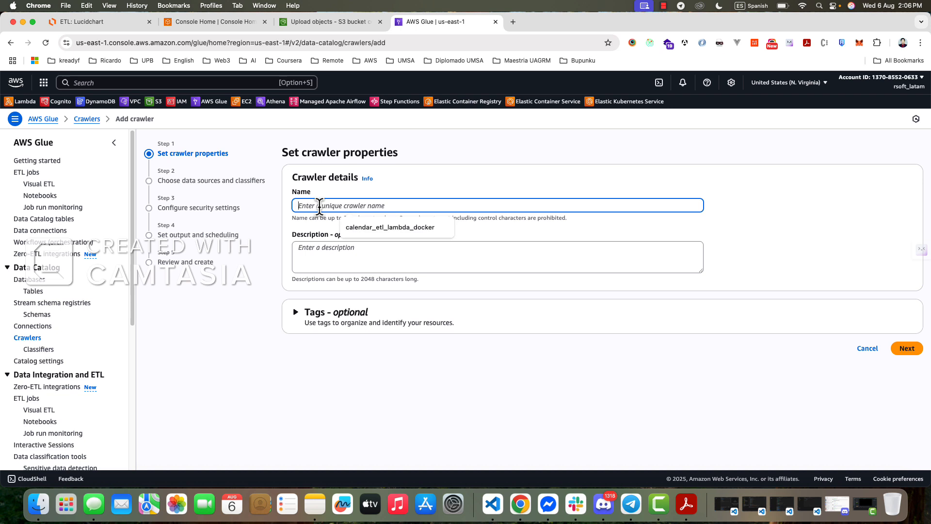
type("covid19-crawler")
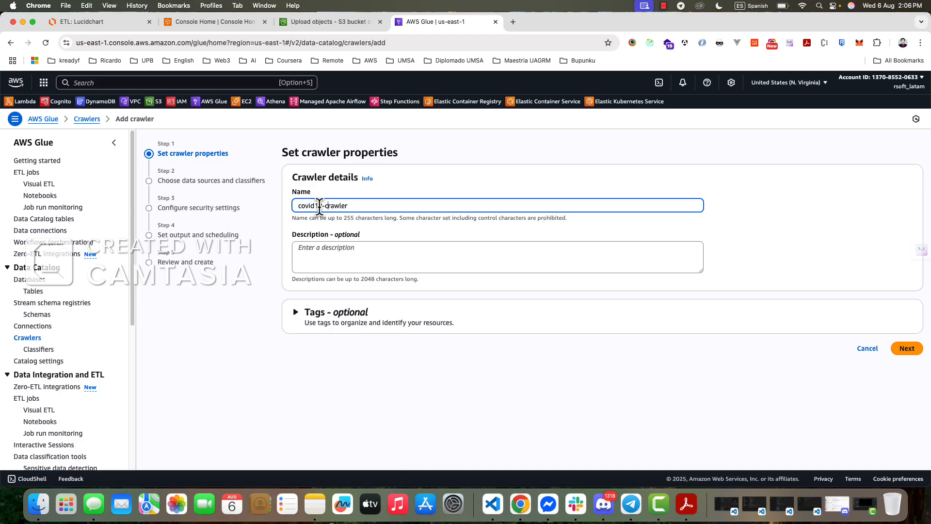
type("2025-")
left_click(908, 349)
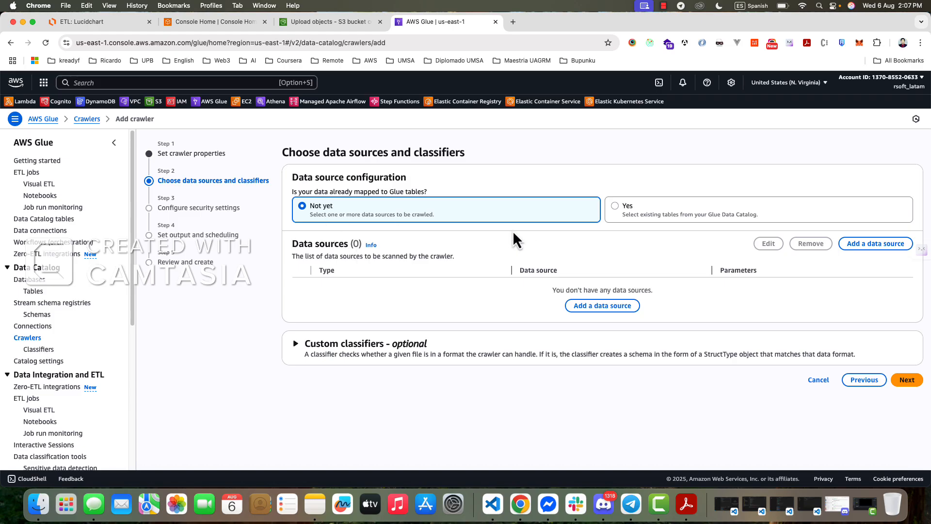
- Configure a new S3 data source for the crawler with the path s3://covid10-source-2025/cases/
left_click(864, 244)
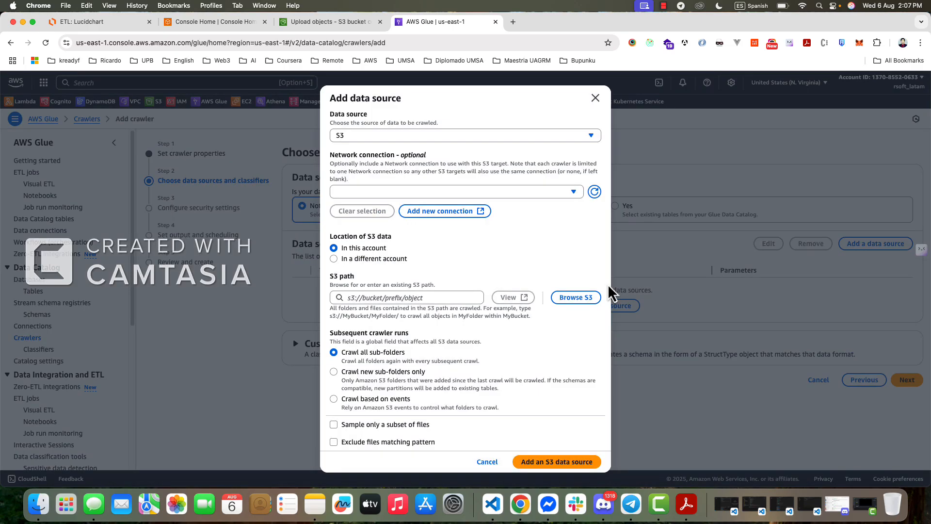
left_click(356, 138)
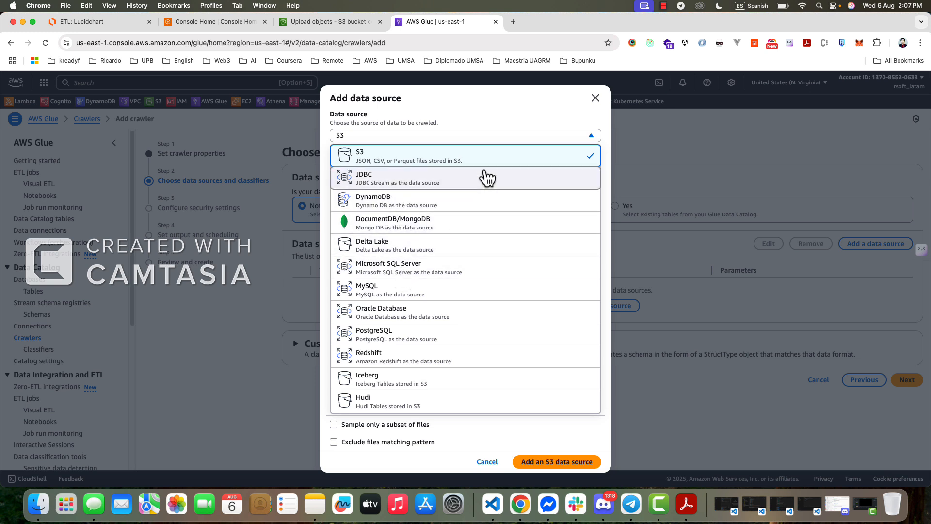
left_click(393, 161)
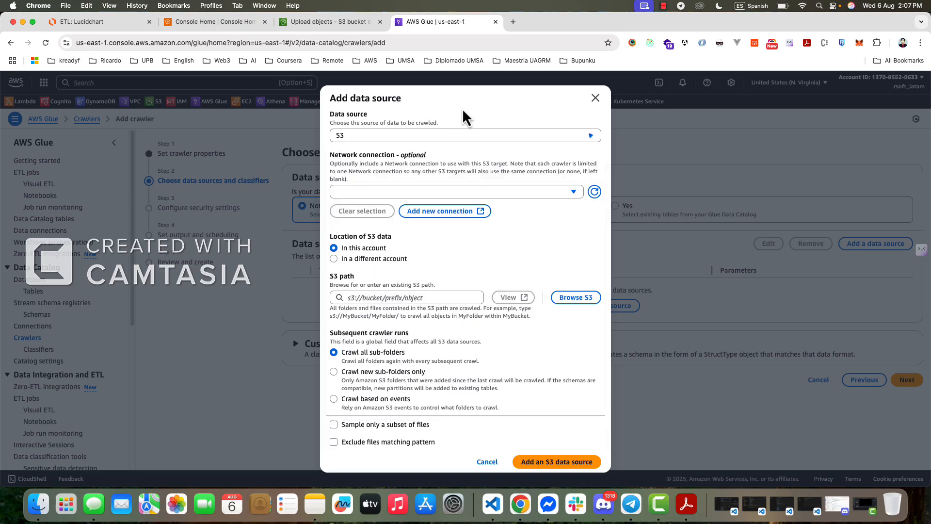
left_click(346, 296)
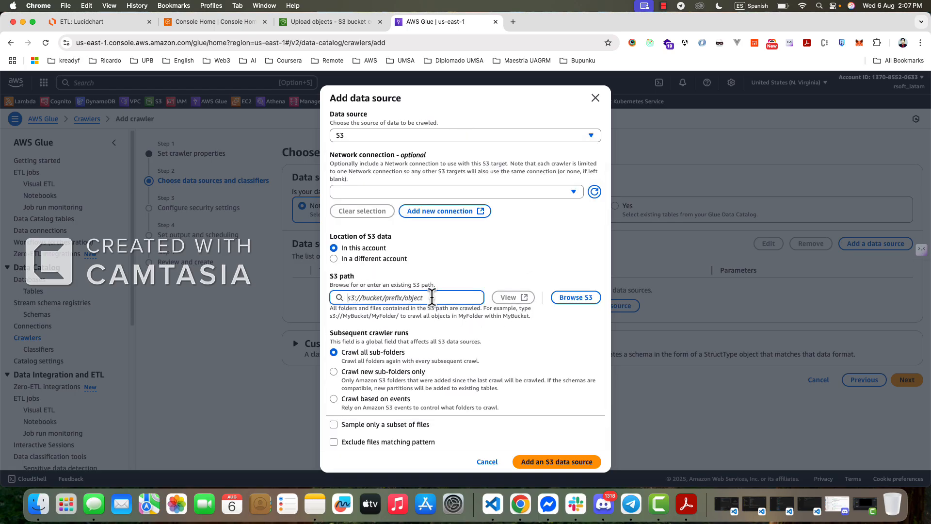
left_click(561, 303)
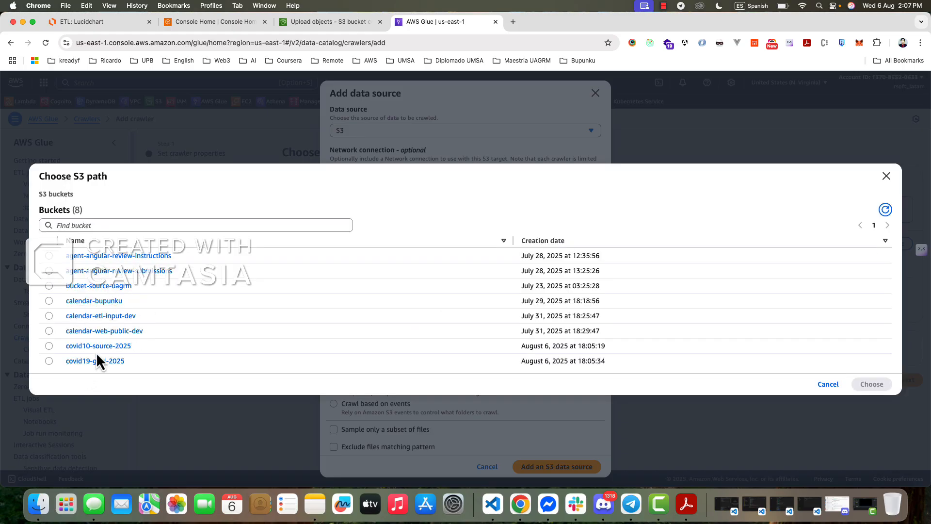
left_click(77, 346)
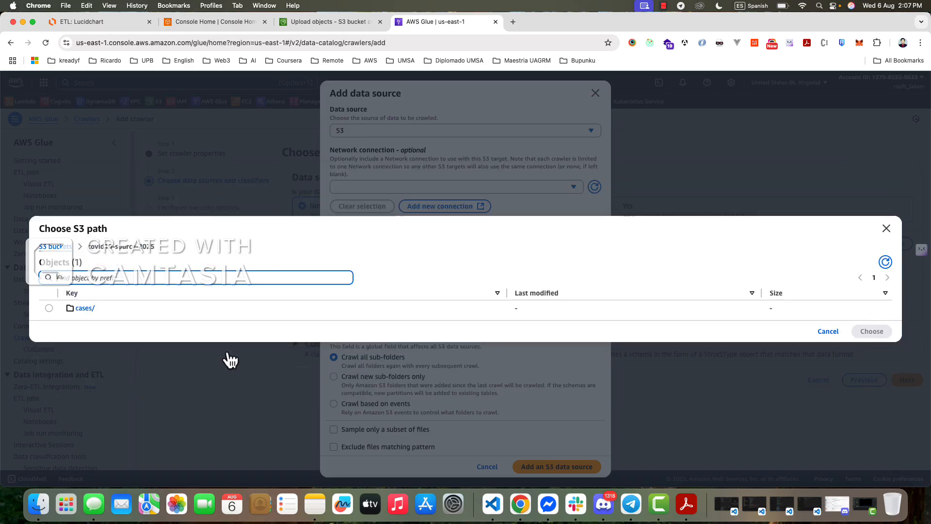
left_click(48, 309)
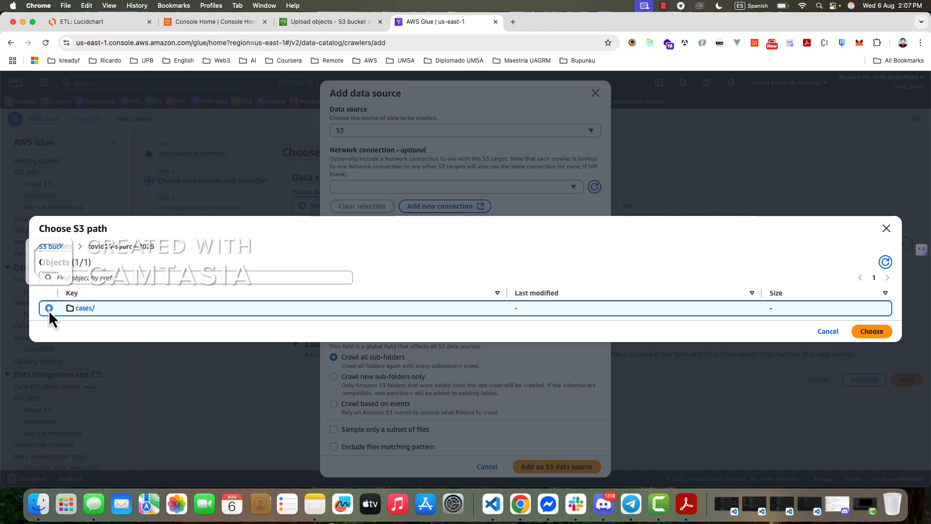
left_click(863, 335)
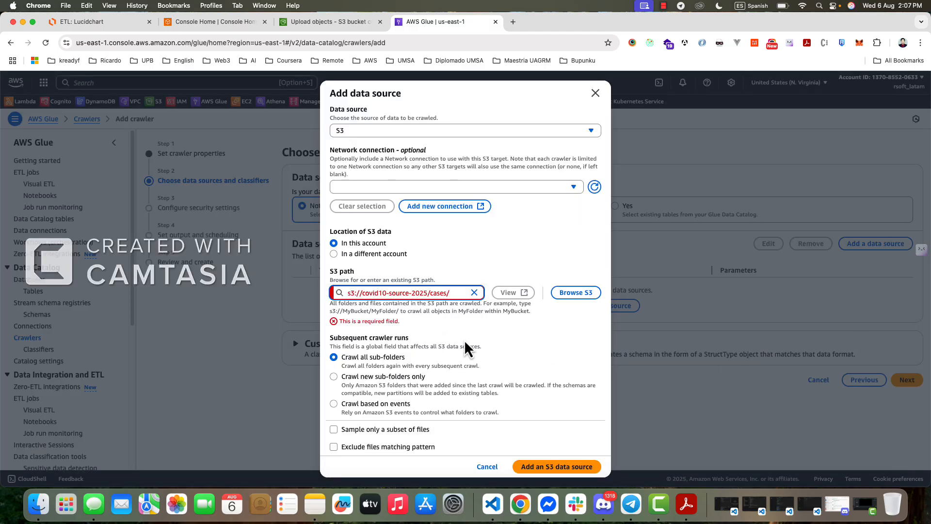
left_click(552, 324)
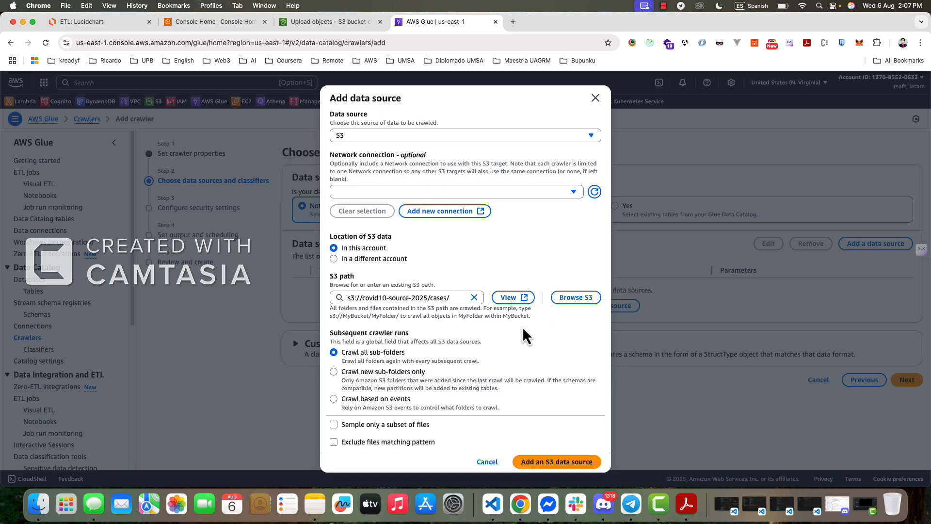
- Add the configured S3 data source to the crawler and proceed to the security settings
left_click(548, 463)
left_click(304, 286)
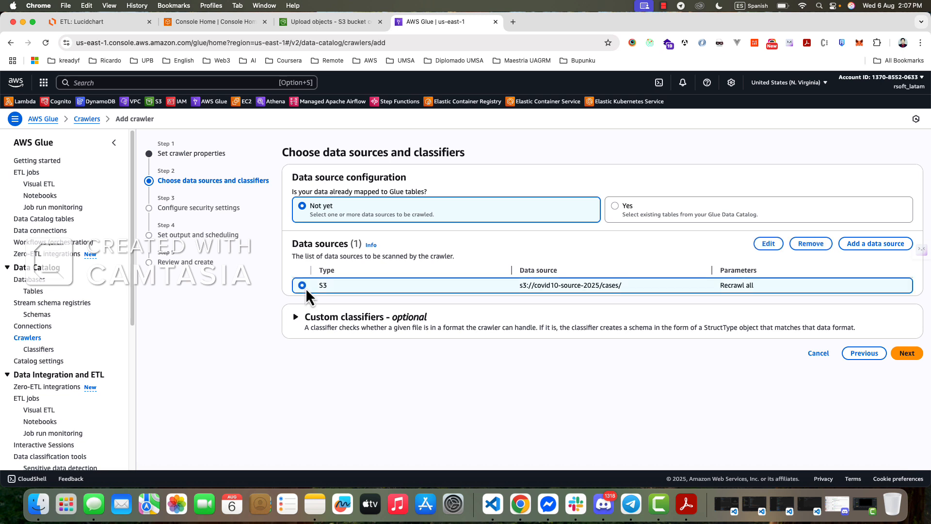
left_click(903, 354)
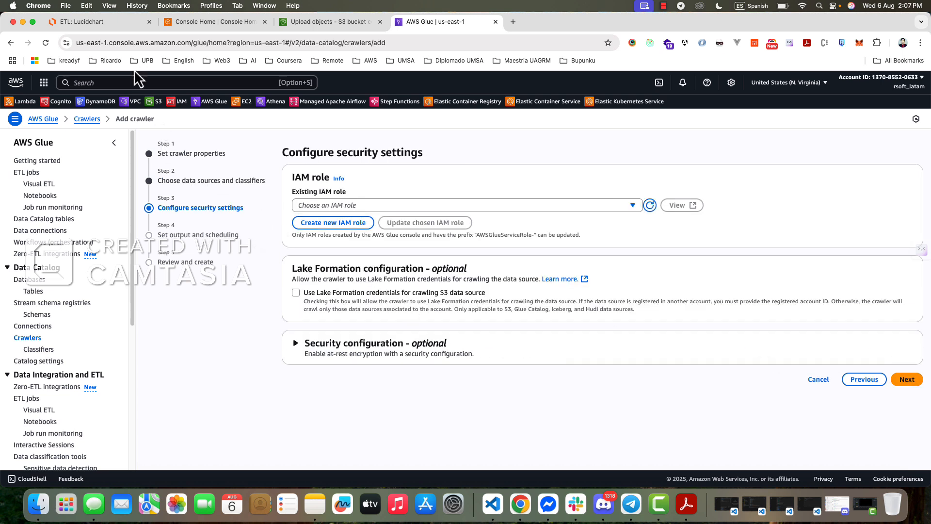
- Switch to the Lucidchart ETL diagram, examine how the IAM role attaches to the Glue crawler, and return to the crawler's security settings
left_click(97, 22)
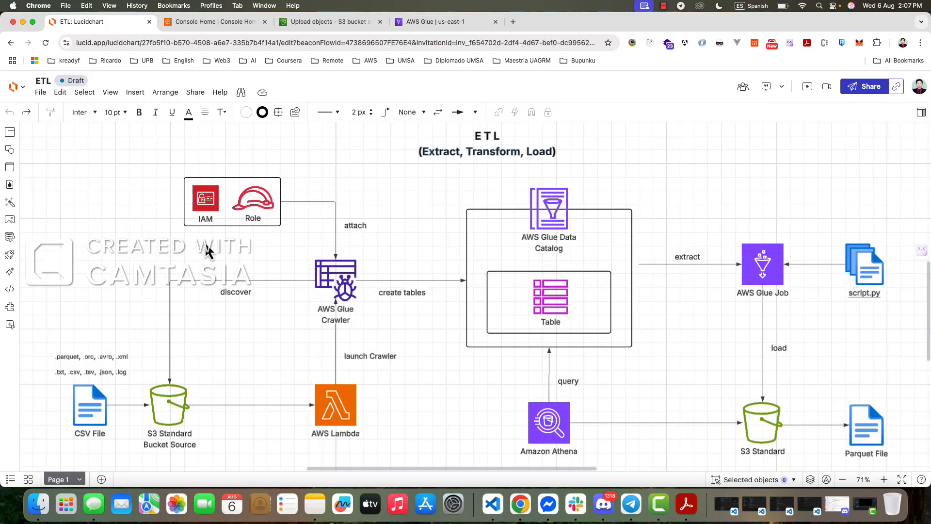
left_click_drag(148, 155, 395, 332)
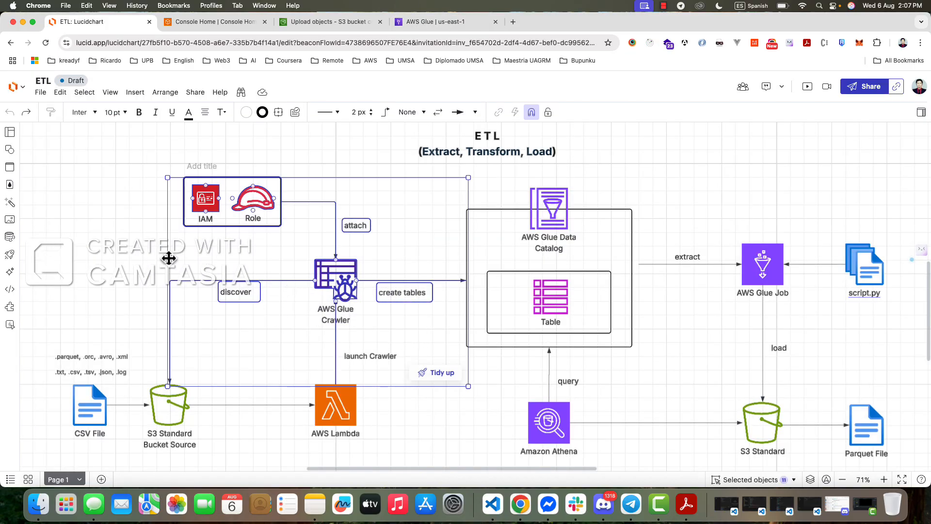
left_click(168, 255)
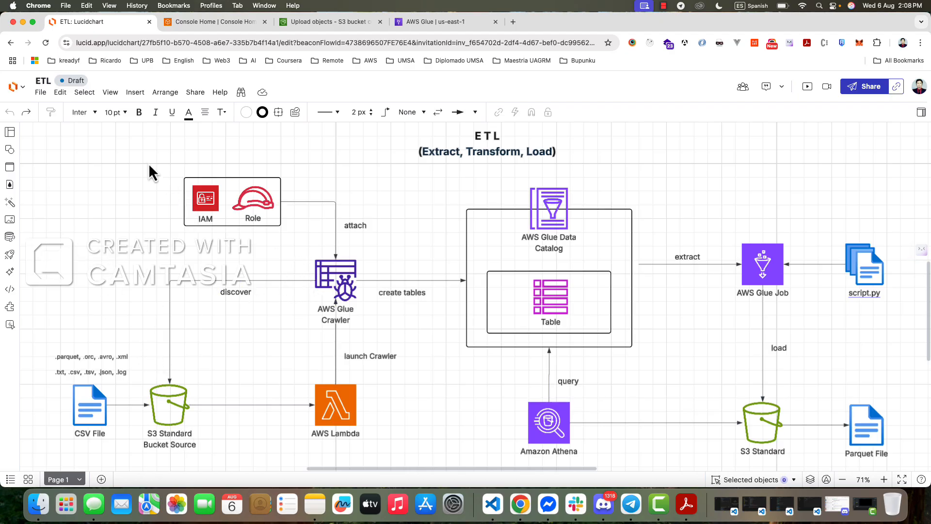
left_click_drag(148, 165, 363, 243)
left_click(139, 190)
left_click(310, 22)
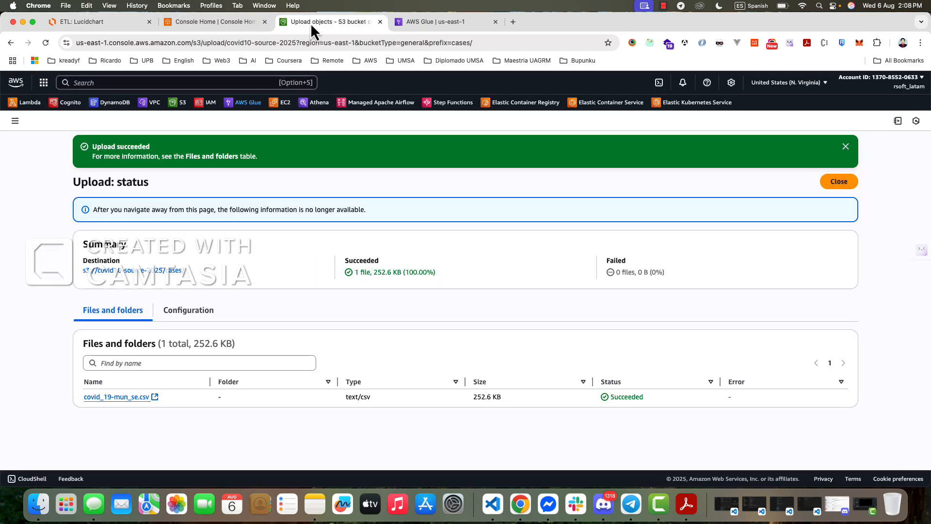
key("ctrl+Tab")
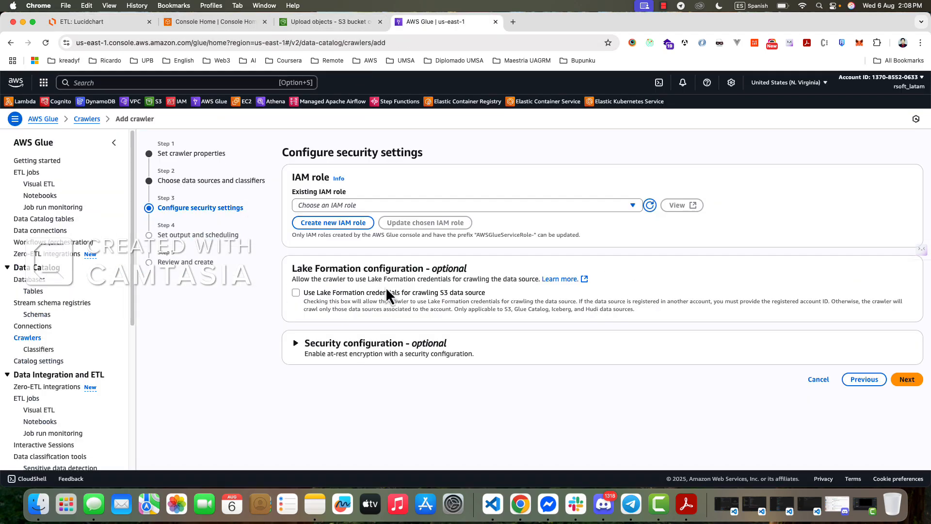
- Try to create a new IAM role named AWSGlueServiceRole-covid19 for the crawler
left_click(478, 206)
left_click(519, 203)
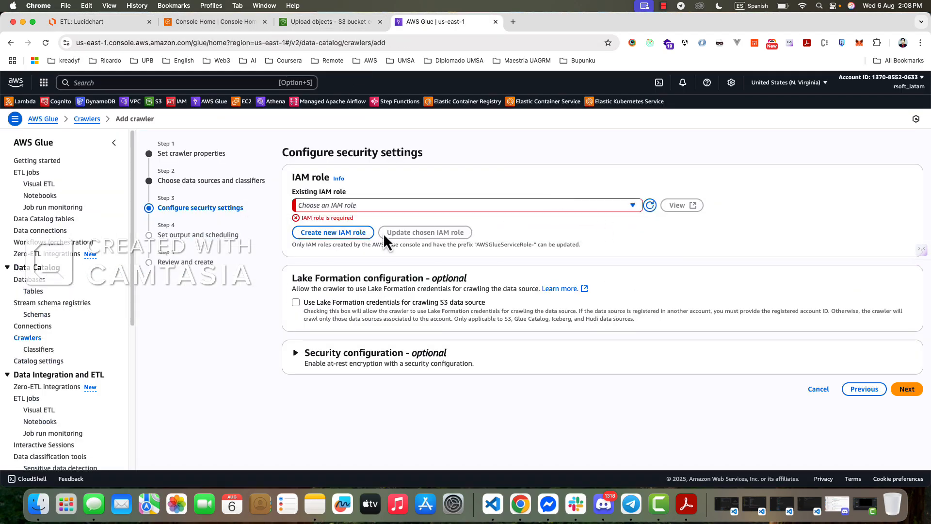
left_click(340, 233)
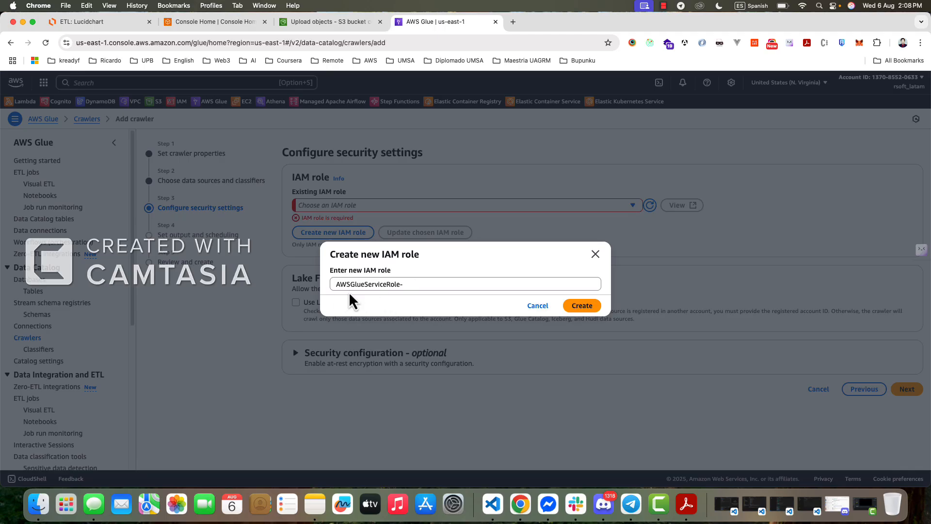
left_click(421, 285)
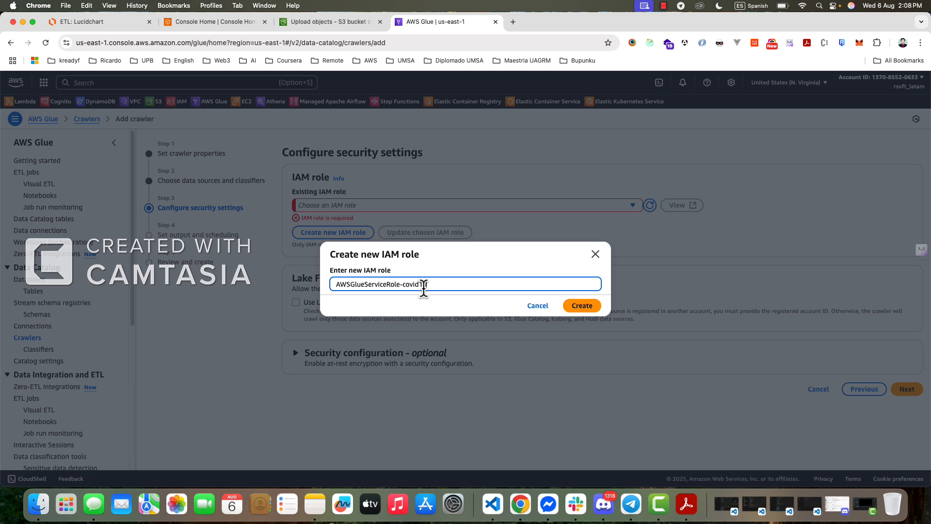
type("covid19")
left_click(580, 305)
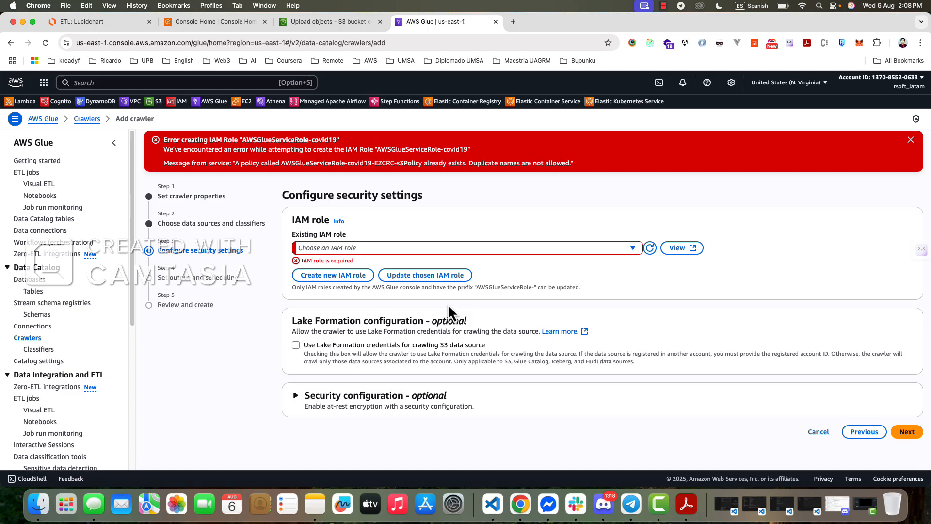
- Create a new IAM role named AWSGlueServiceRole-covid19-2025 for the crawler
left_click(335, 279)
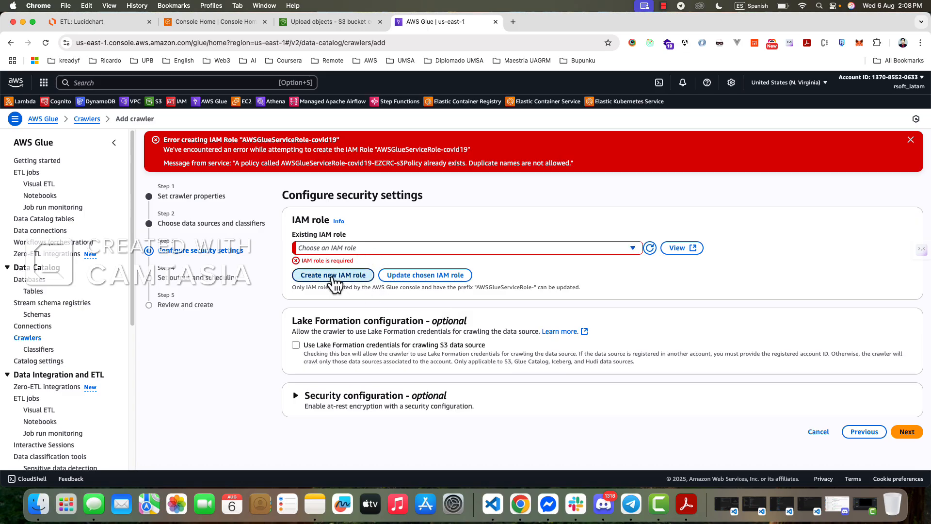
left_click(425, 284)
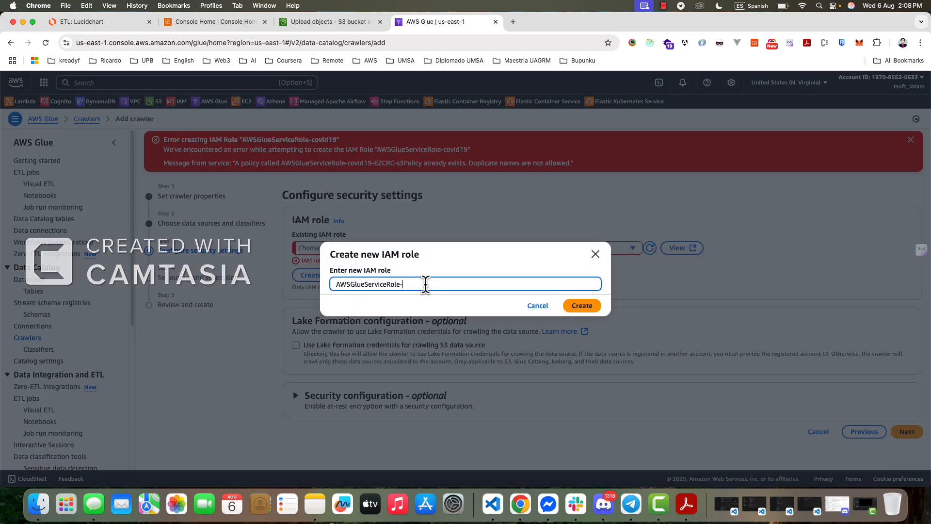
type("covid19-2025")
left_click(574, 304)
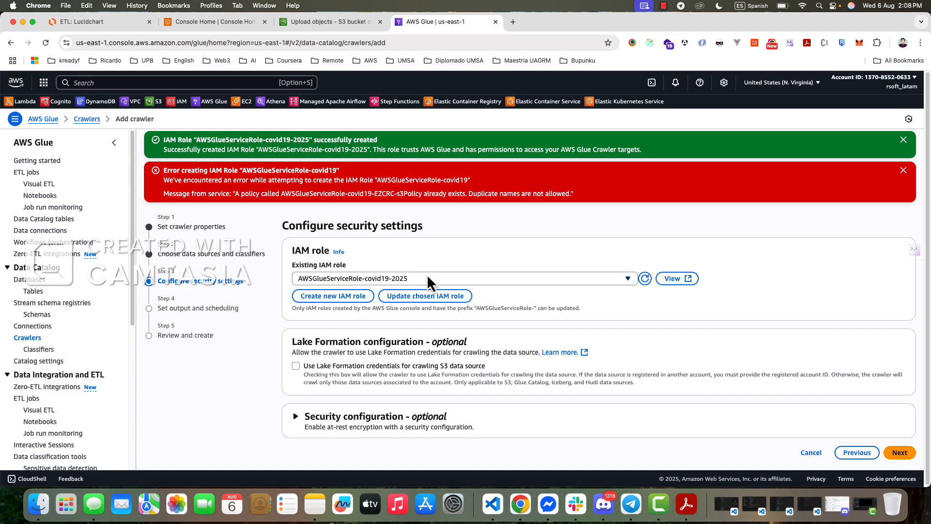
- Refresh the IAM roles, choose AWSGlueServiceRole-covid19-2025 for the crawler, and proceed to output and scheduling
left_click(645, 279)
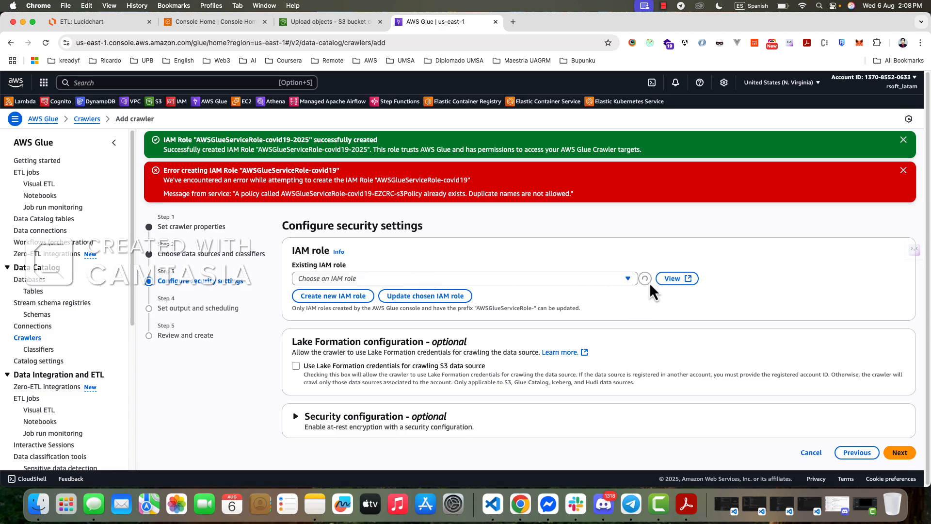
left_click(458, 279)
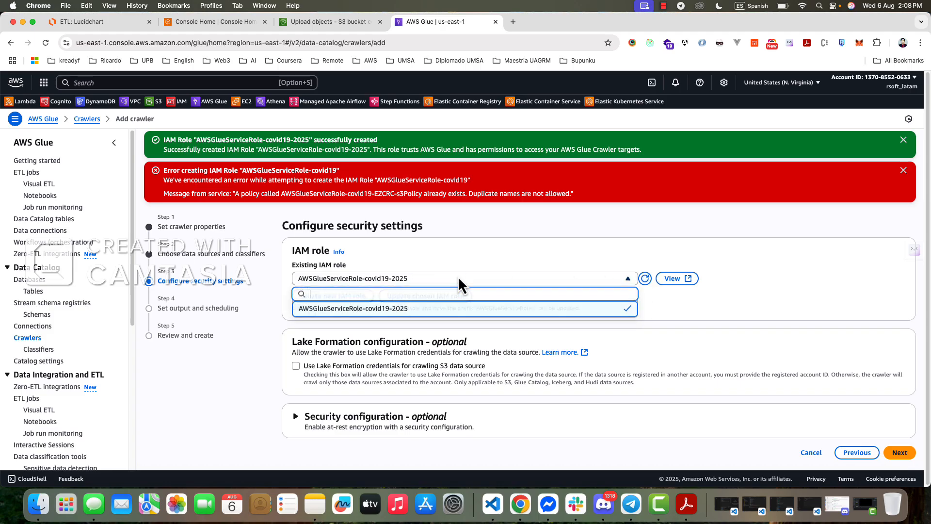
left_click(363, 311)
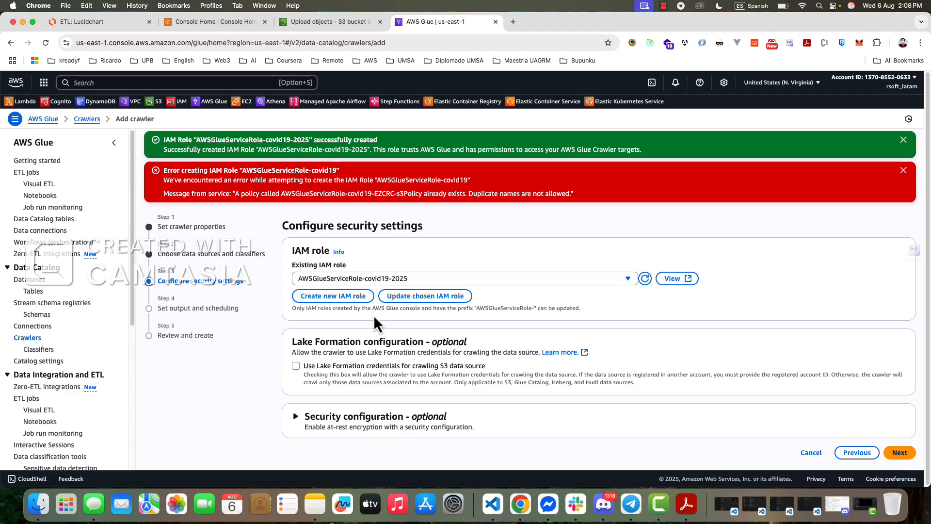
left_click(900, 451)
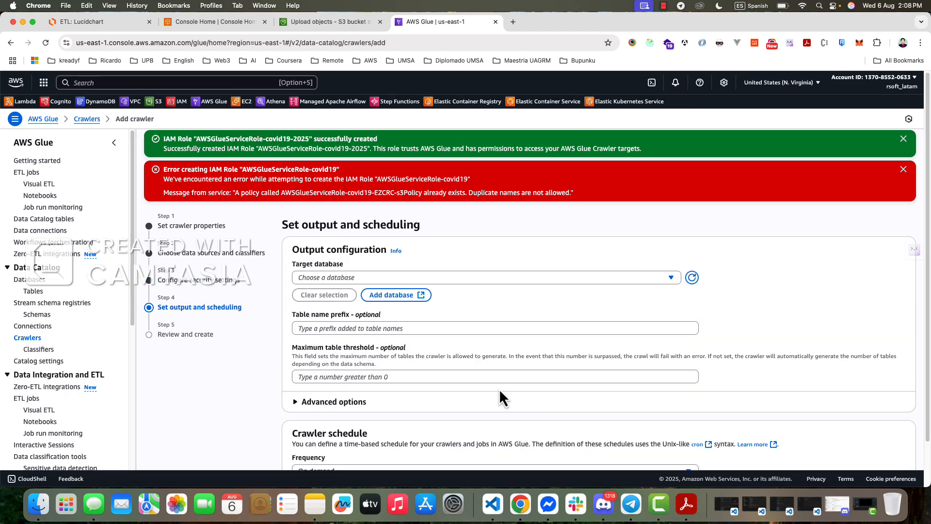
- Check the ETL diagram in Lucidchart and open the Glue database creation form from the crawler's output settings
left_click(109, 23)
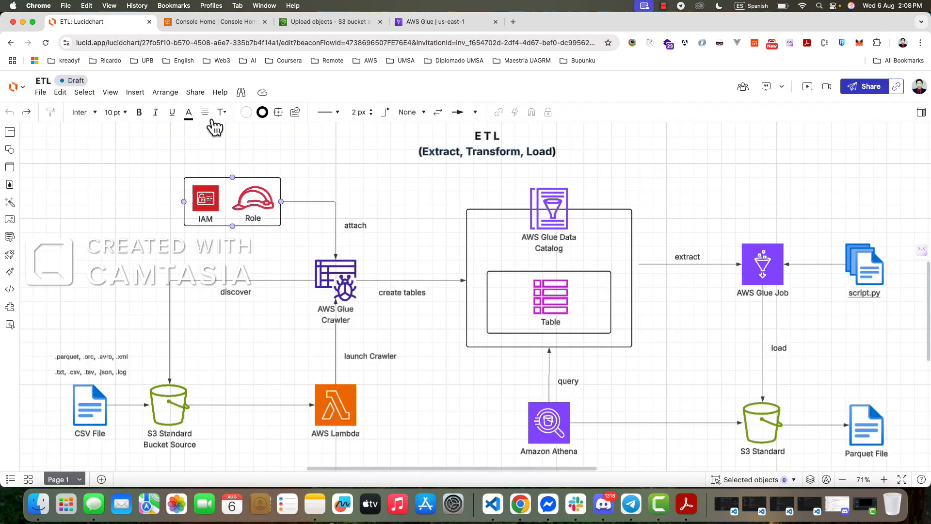
left_click(221, 23)
left_click(313, 21)
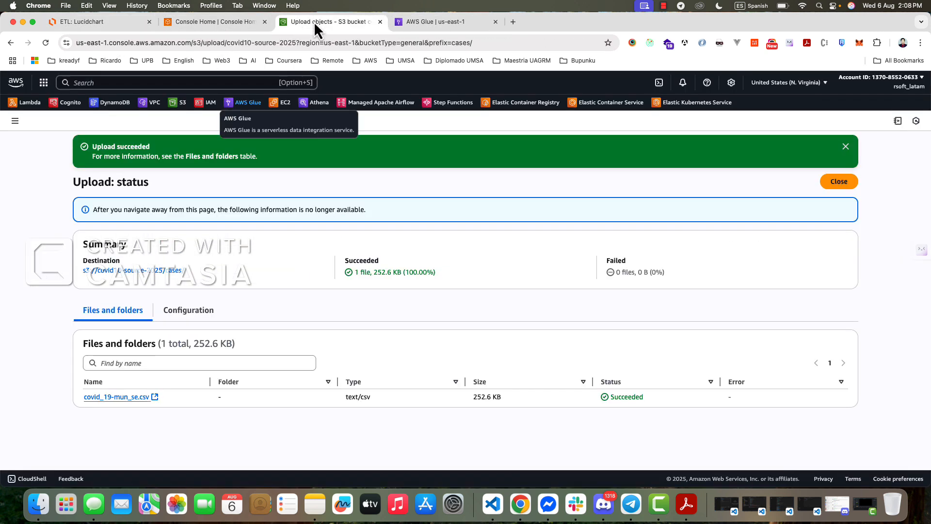
left_click(416, 22)
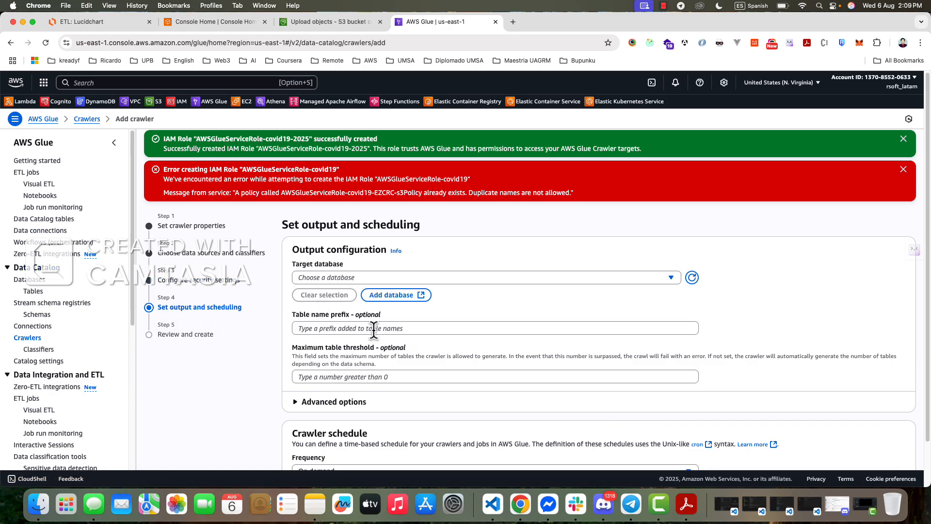
left_click(400, 295)
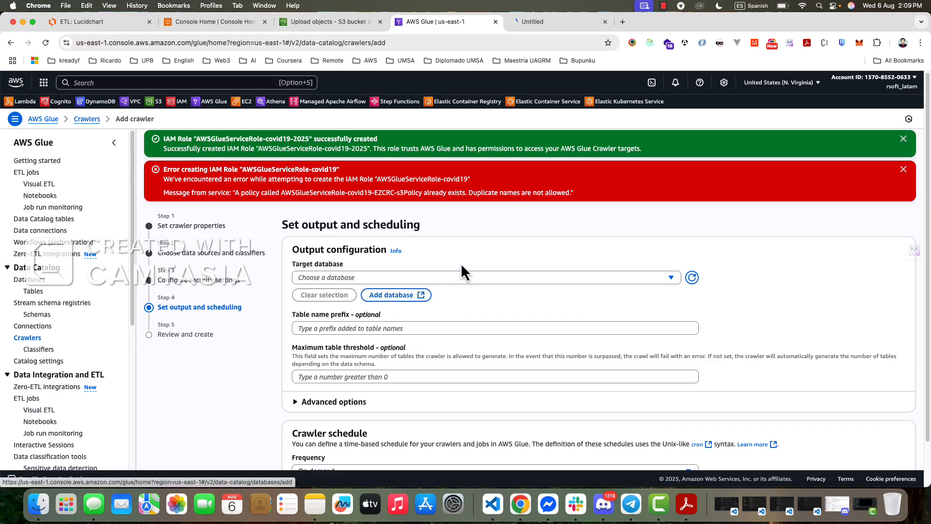
left_click(539, 28)
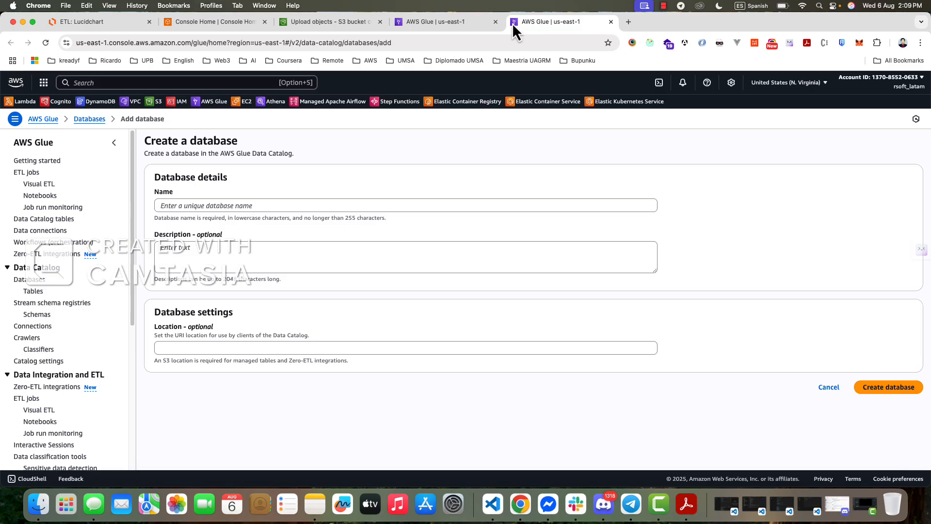
- Examine the Glue Data Catalog and Athena query part of the Lucidchart ETL diagram and return to the database creation form
left_click(145, 21)
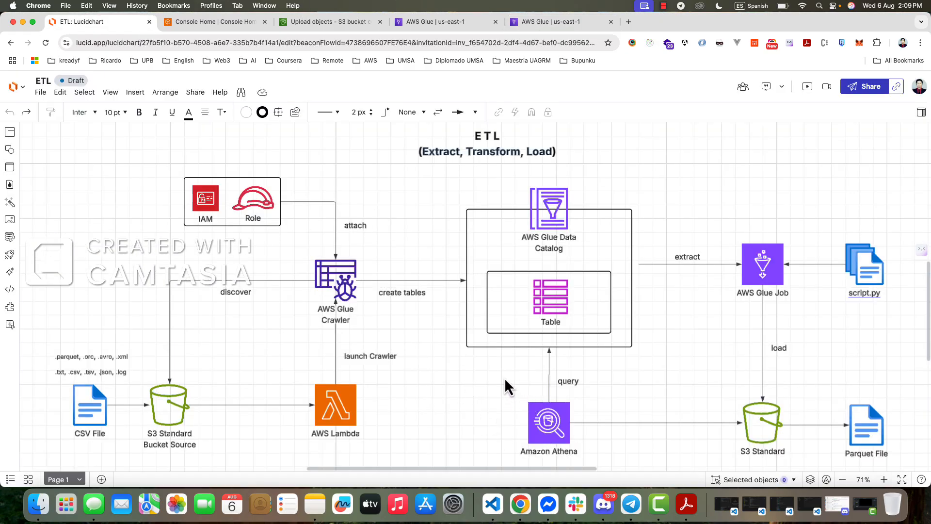
left_click_drag(495, 365, 598, 401)
left_click(444, 324)
left_click_drag(450, 342, 447, 376)
left_click(543, 21)
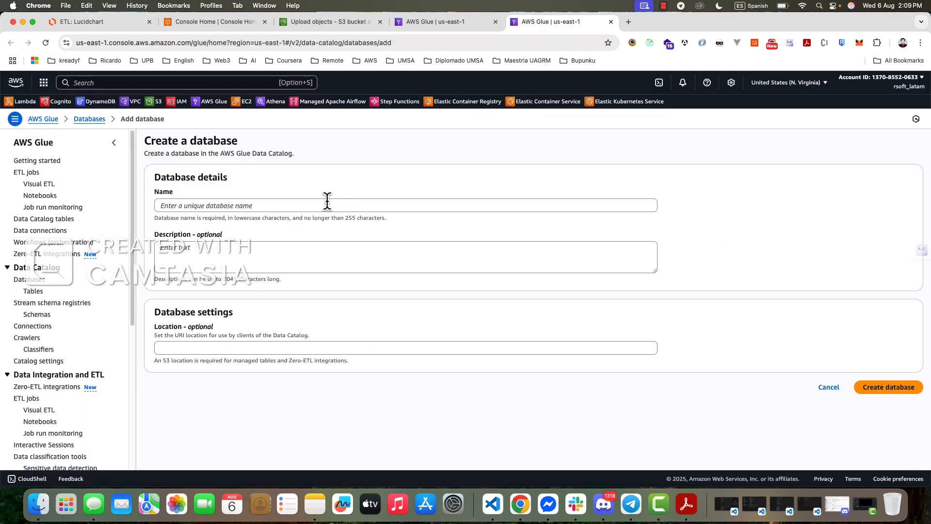
- Create a Glue Data Catalog database named covid19-2025
left_click(178, 203)
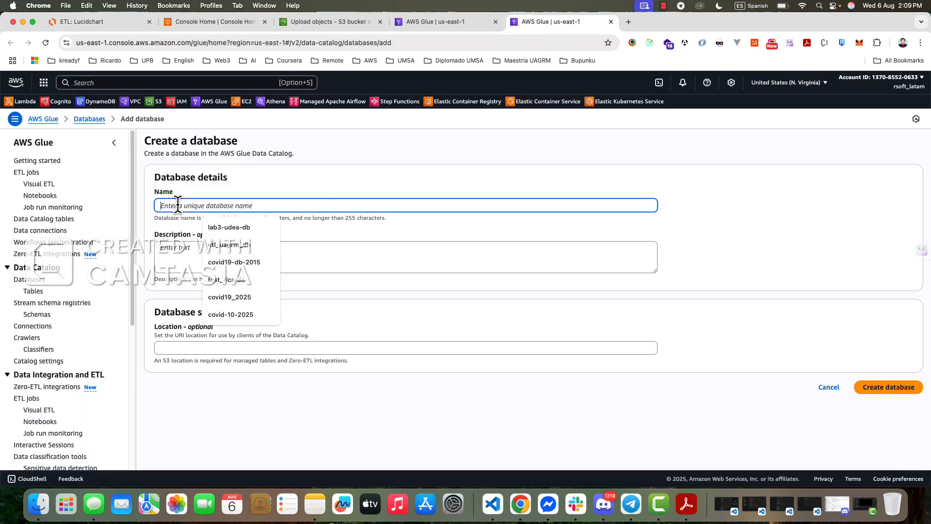
type("covid")
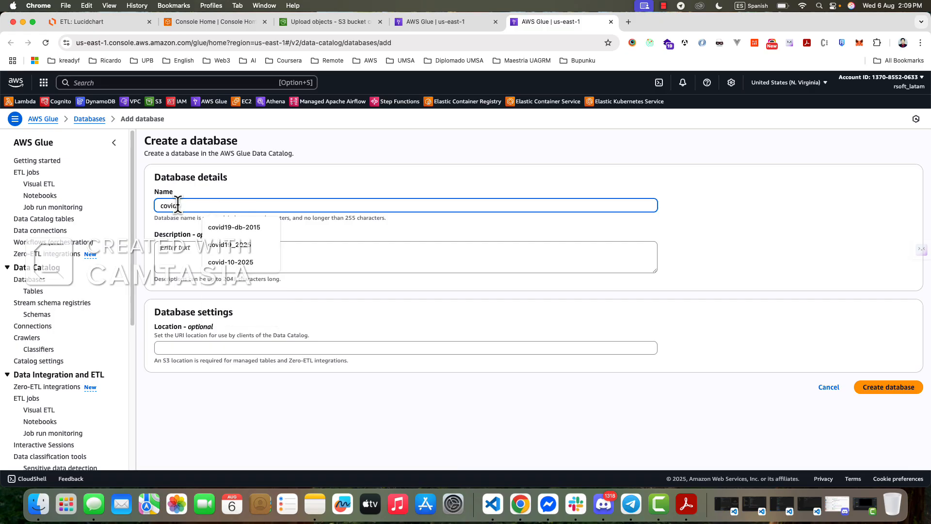
type("19")
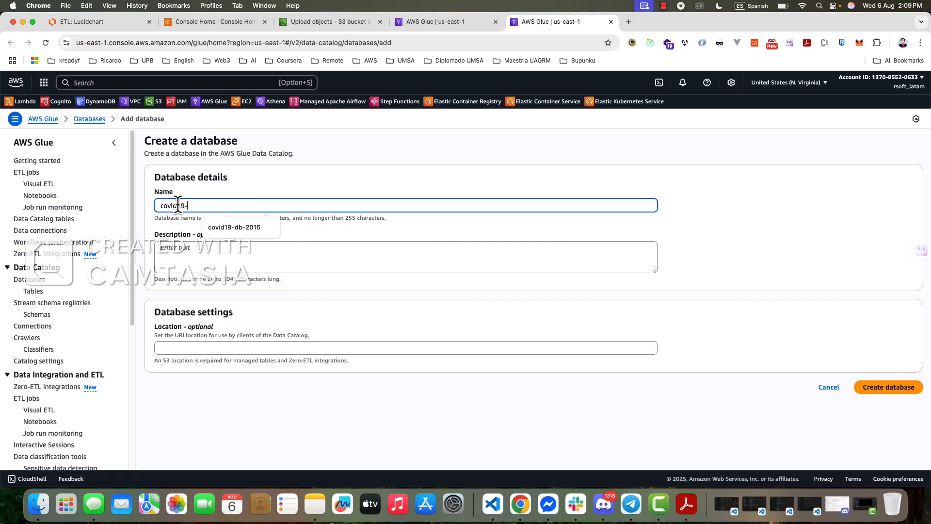
type("-2025")
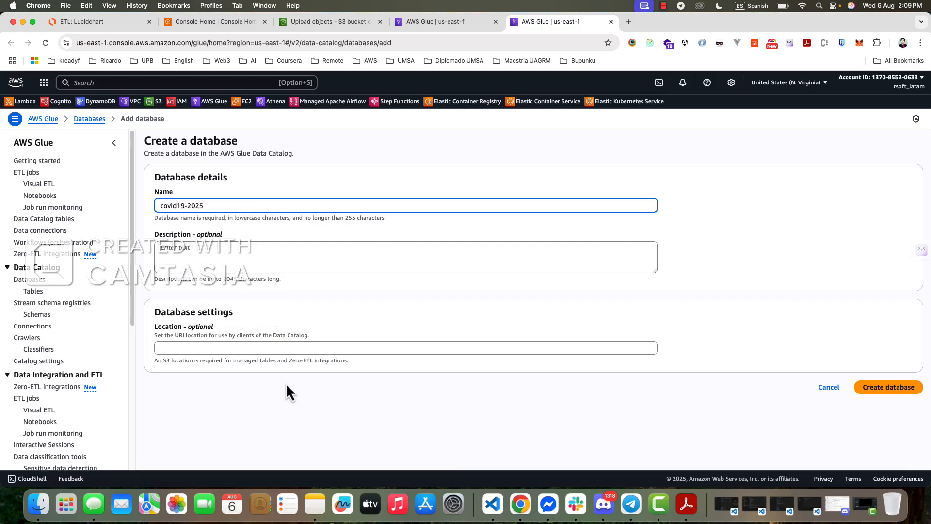
left_click(286, 383)
left_click(883, 388)
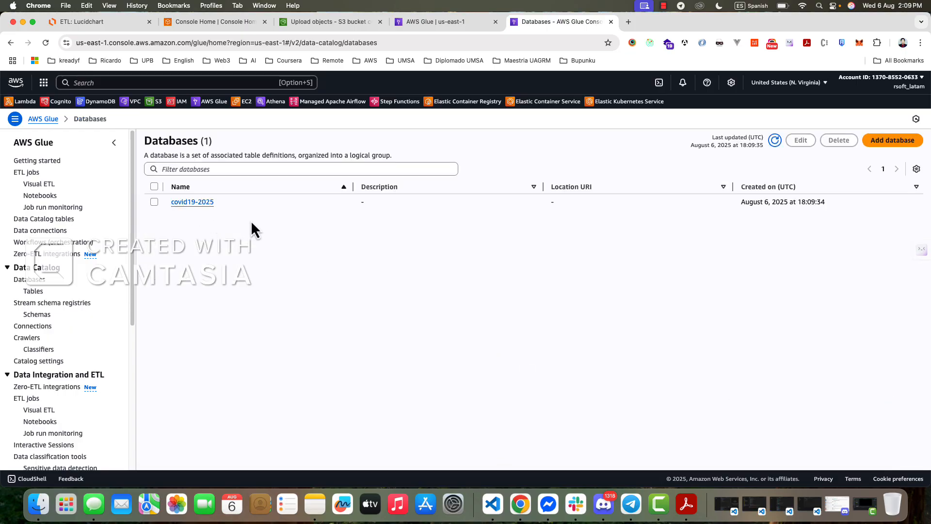
- Return to the crawler setup, set covid19-2025 as its target database, and proceed to the review with the on-demand schedule
left_click(420, 25)
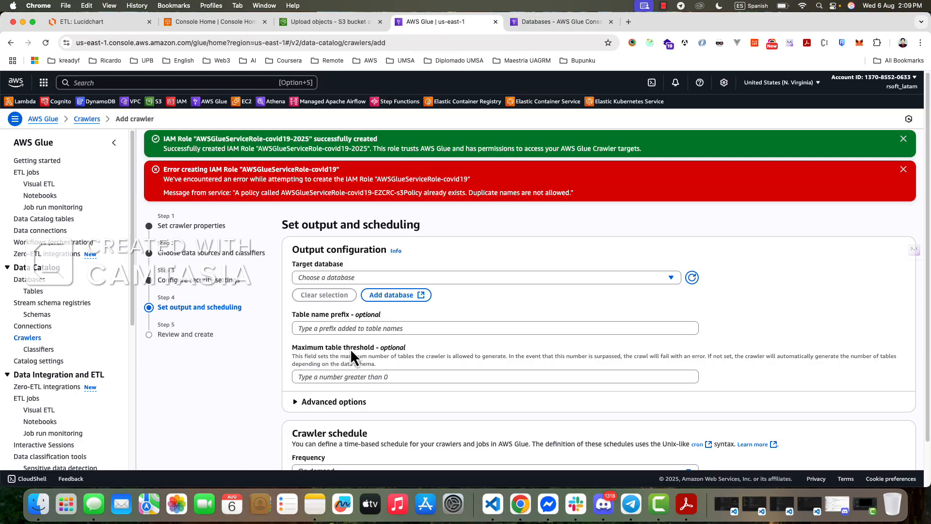
left_click(692, 278)
left_click(446, 281)
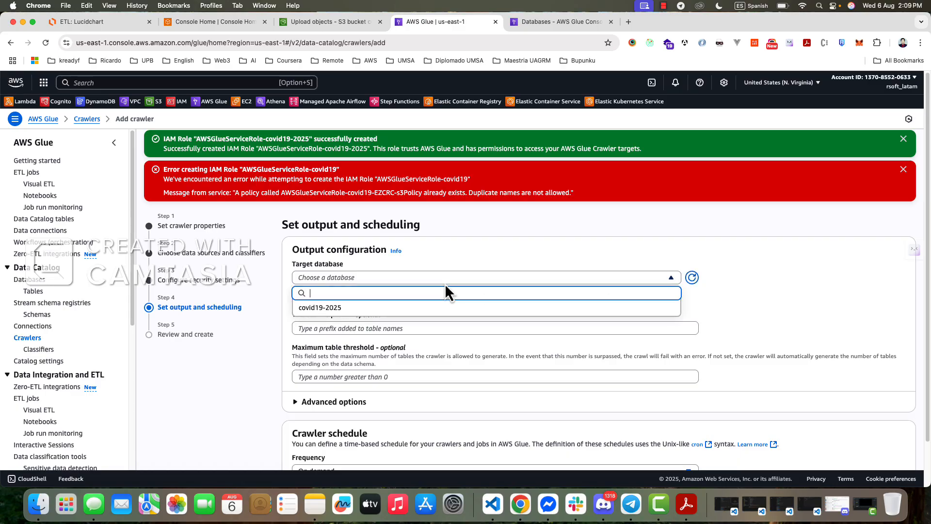
left_click(315, 310)
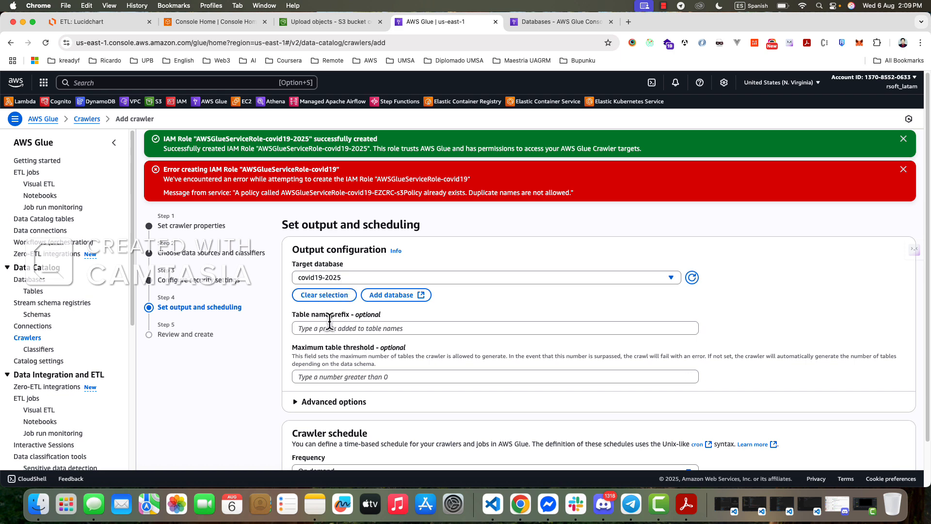
scroll(360, 332, "down", 2)
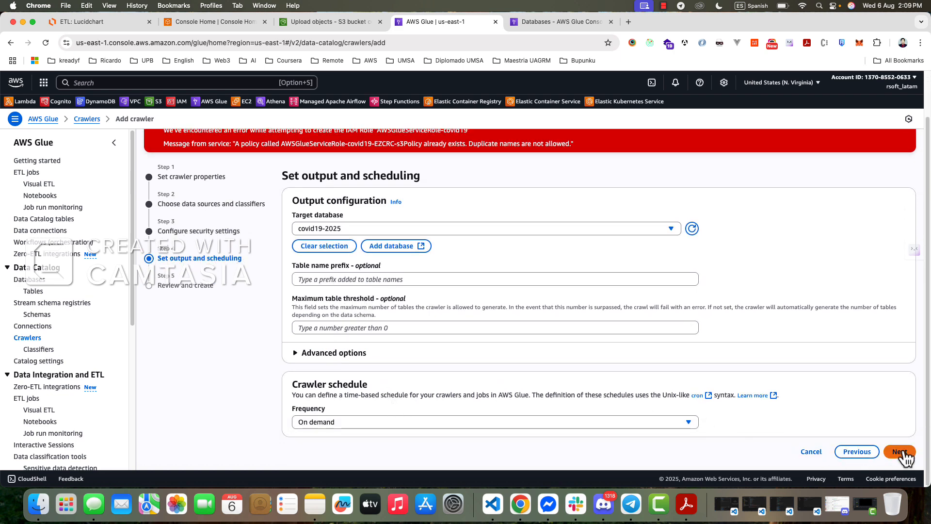
left_click(900, 452)
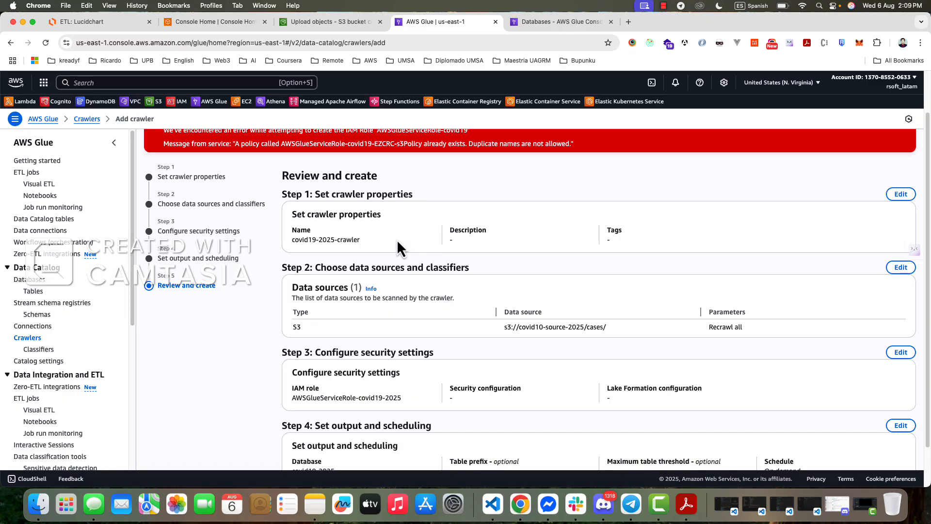
- Check the S3 source and IAM role in the review, create the covid19-2025-crawler crawler, and dismiss the resulting notifications
scroll(435, 304, "down", 2)
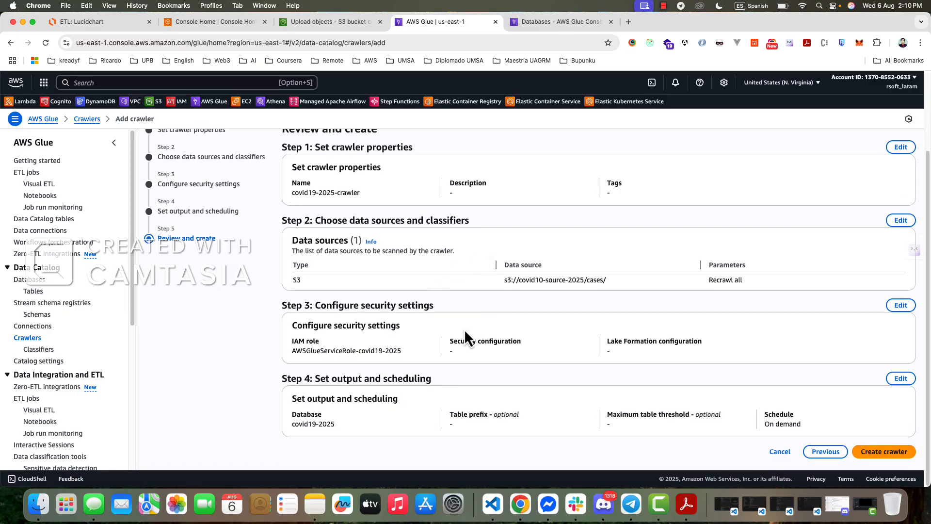
left_click_drag(507, 287, 621, 290)
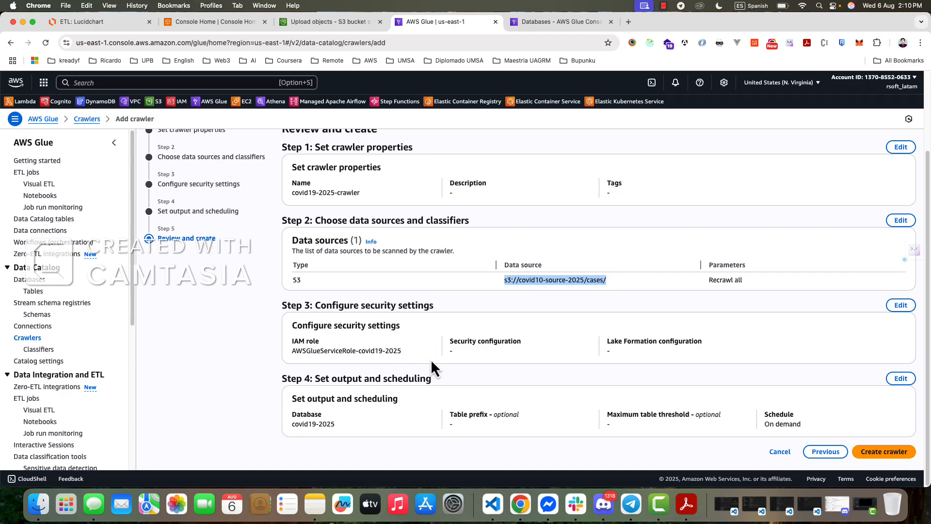
left_click_drag(290, 351, 434, 357)
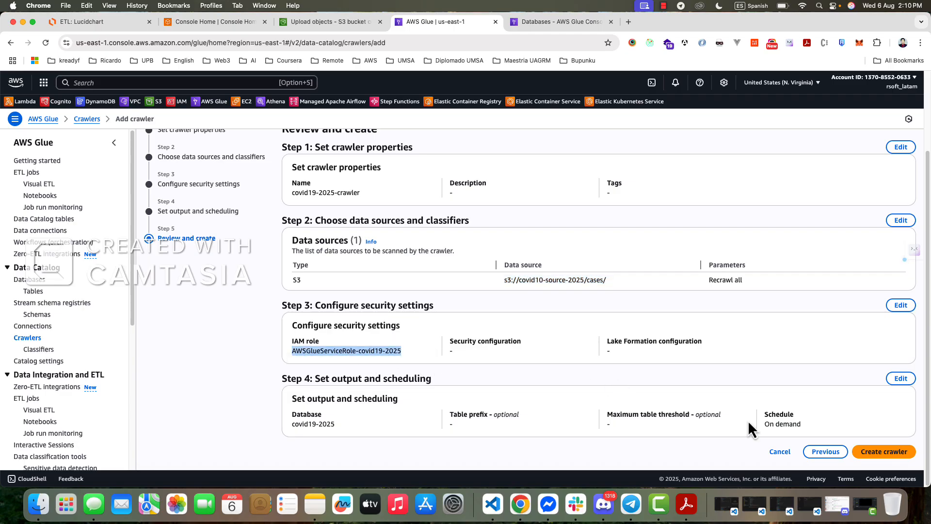
left_click(873, 452)
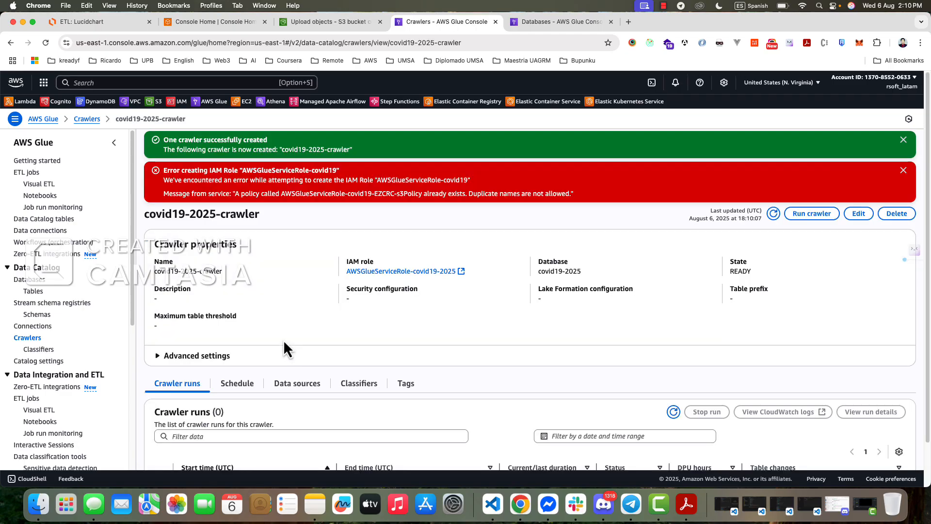
left_click(903, 170)
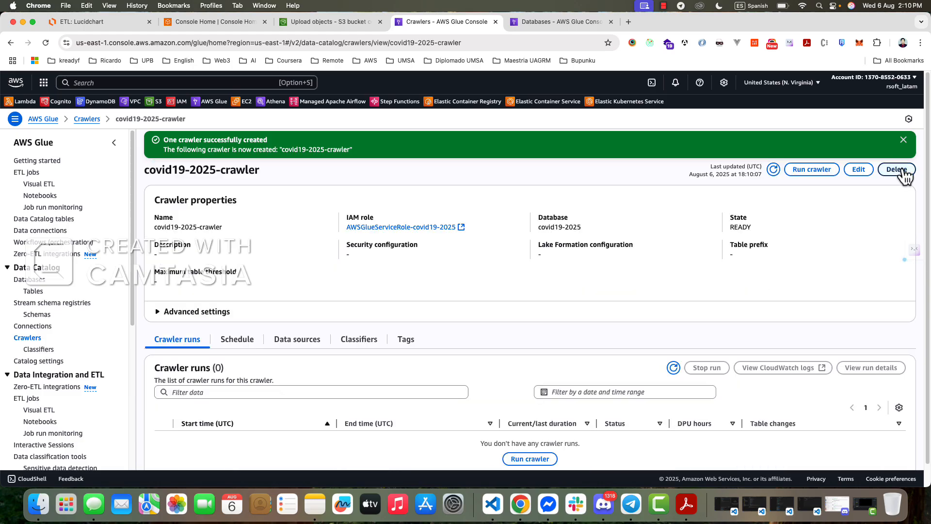
left_click(903, 141)
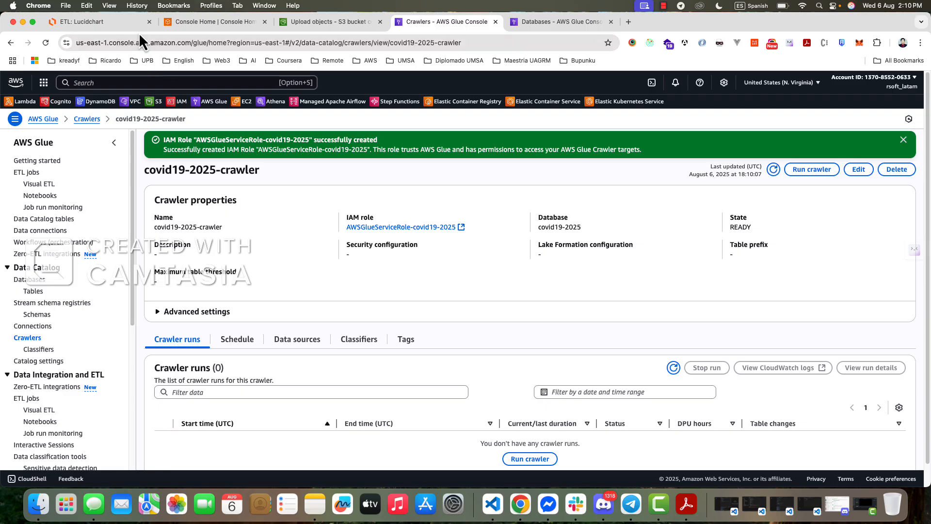
- Examine the Lucidchart ETL diagram's S3 source, IAM role, Parquet output and the AWS Lambda part that launches the crawler
left_click(116, 21)
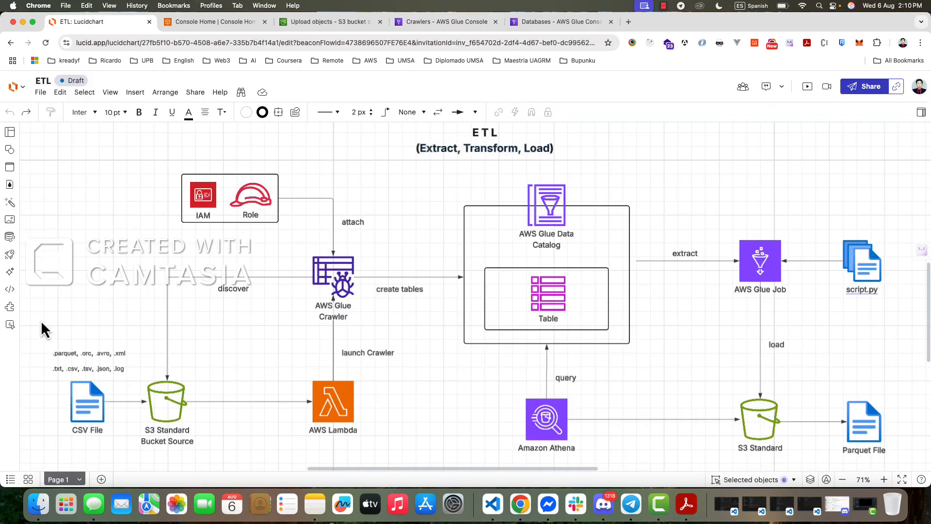
left_click_drag(41, 318, 209, 447)
left_click(702, 346)
left_click_drag(702, 341, 801, 420)
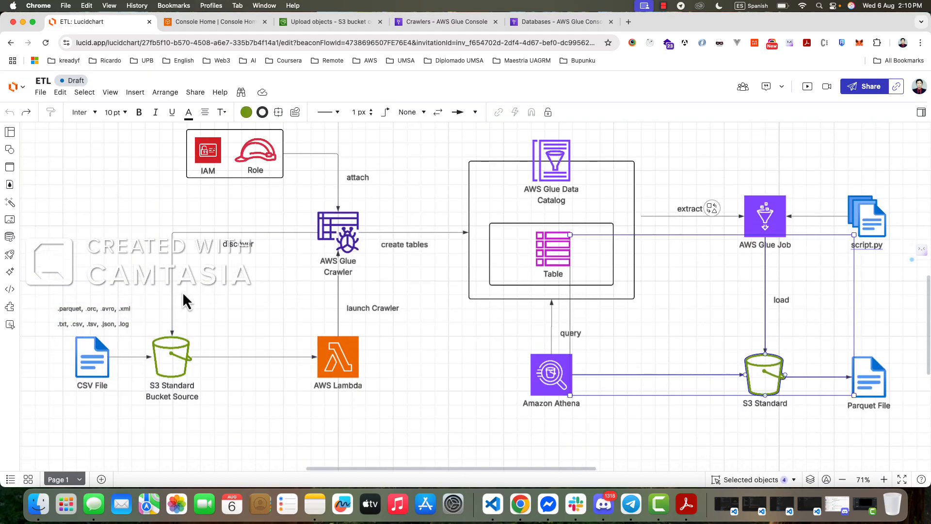
scroll(183, 292, "up", 5)
scroll(147, 243, "down", 10)
scroll(128, 242, "up", 5)
scroll(128, 245, "up", 1)
left_click_drag(138, 195, 126, 264)
left_click_drag(128, 160, 289, 257)
left_click(201, 276)
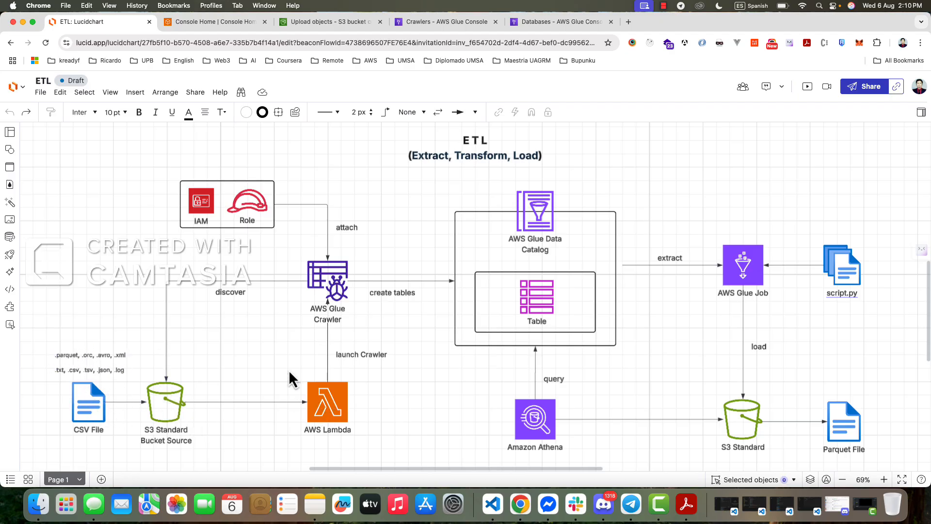
left_click_drag(268, 348, 426, 380)
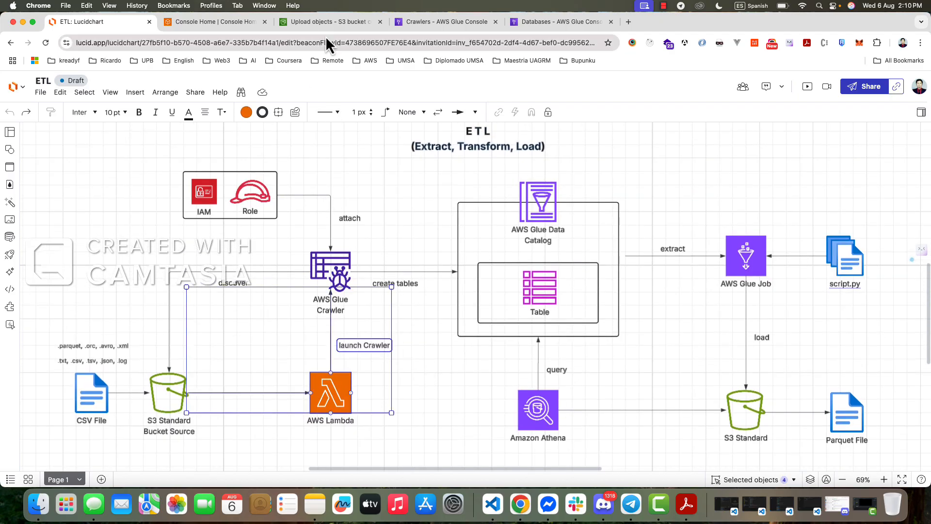
- Return to the covid19-2025-crawler page in AWS Glue and run the crawler
left_click(549, 22)
left_click(424, 27)
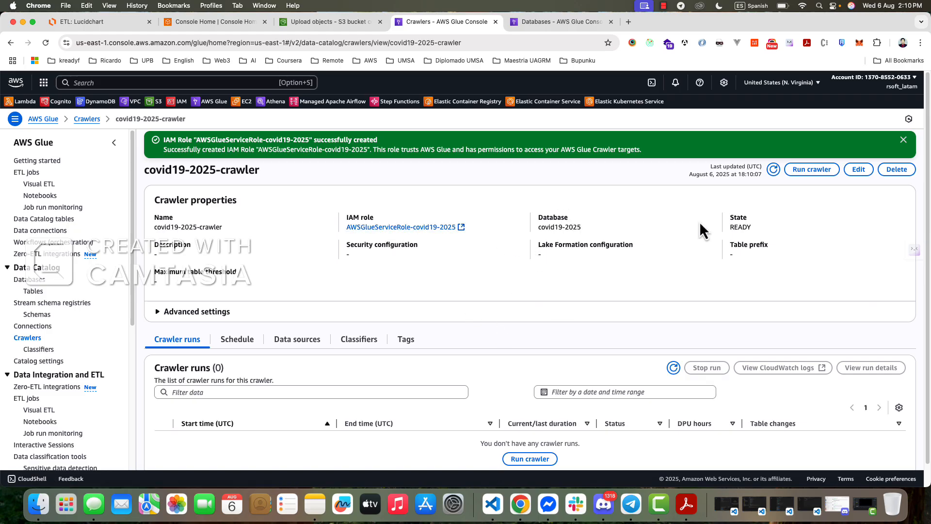
left_click(805, 170)
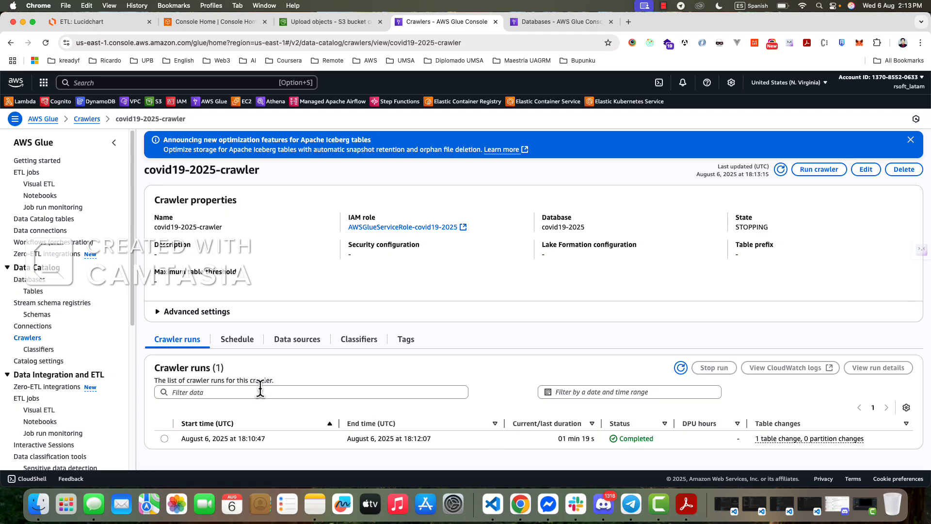
- Open the cases table in the covid19-2025 Glue database and examine its schema's column names and data types
left_click(35, 280)
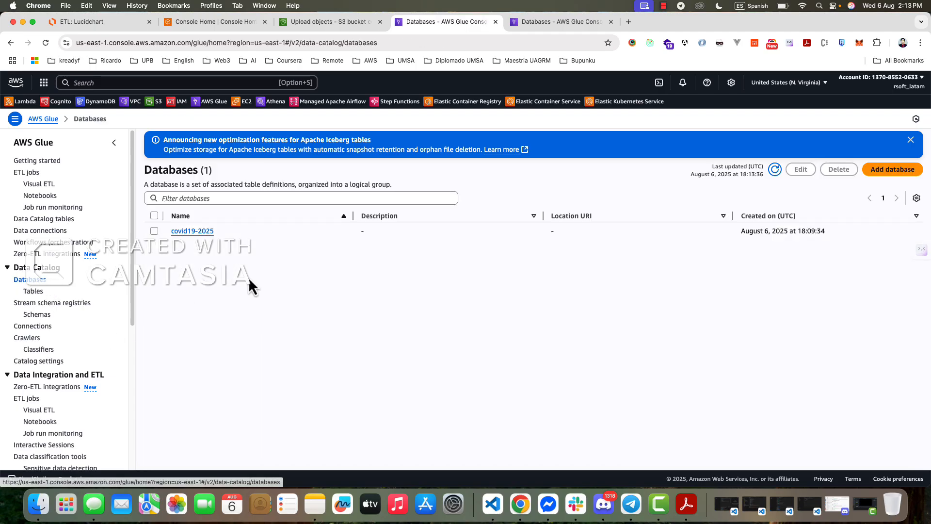
left_click(188, 233)
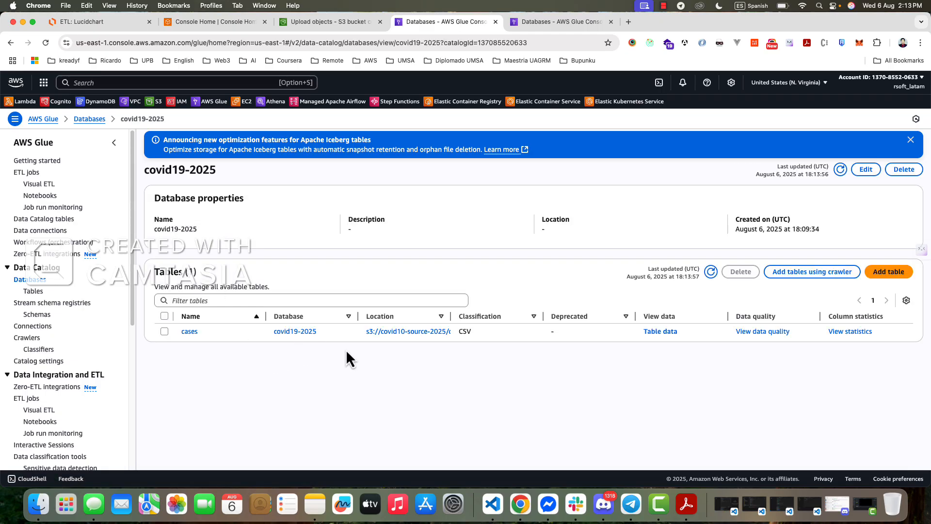
left_click(190, 333)
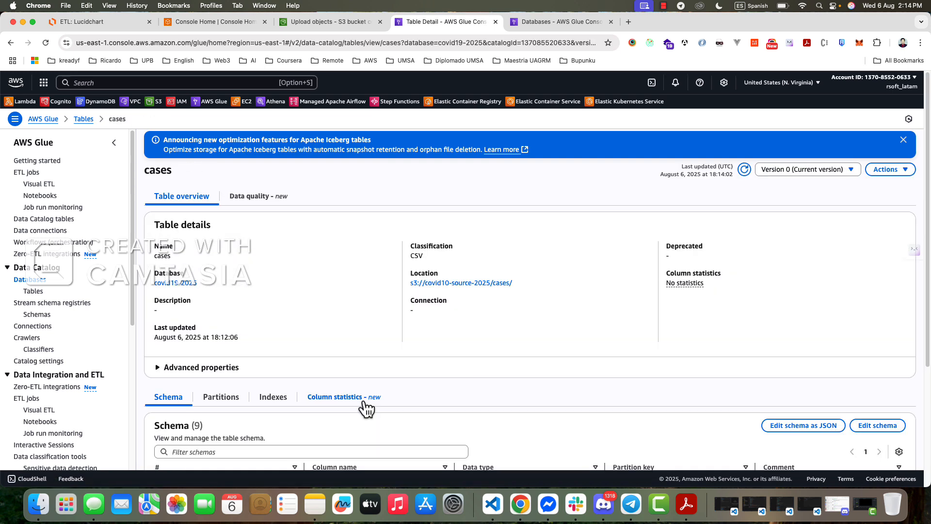
scroll(375, 375, "down", 3)
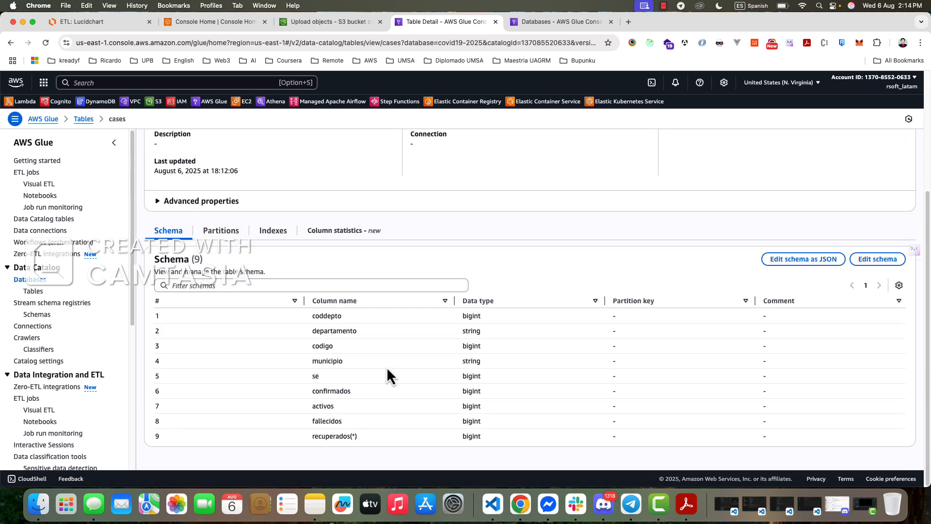
left_click_drag(333, 309, 383, 406)
left_click(457, 318)
left_click_drag(457, 316, 509, 435)
left_click(508, 435)
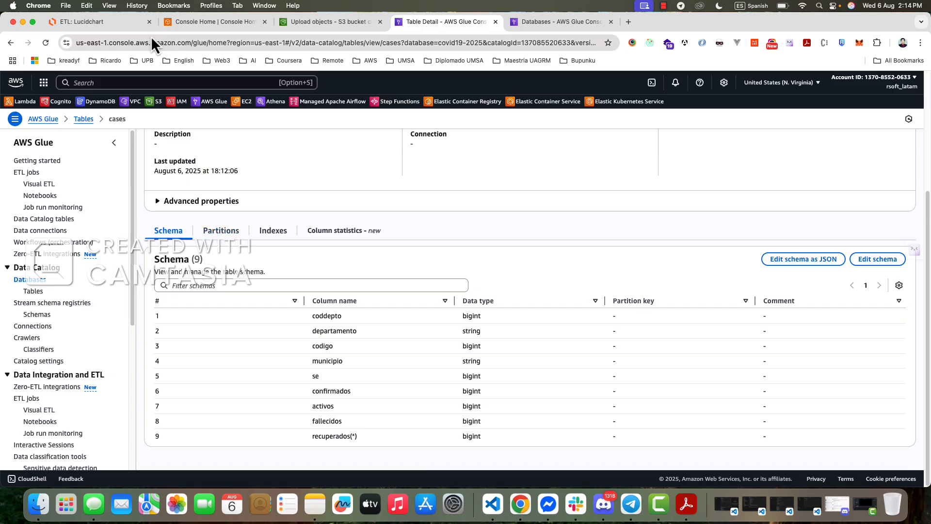
- Switch to the Lucidchart ETL diagram and examine how Amazon Athena queries the Glue Data Catalog table
left_click(105, 22)
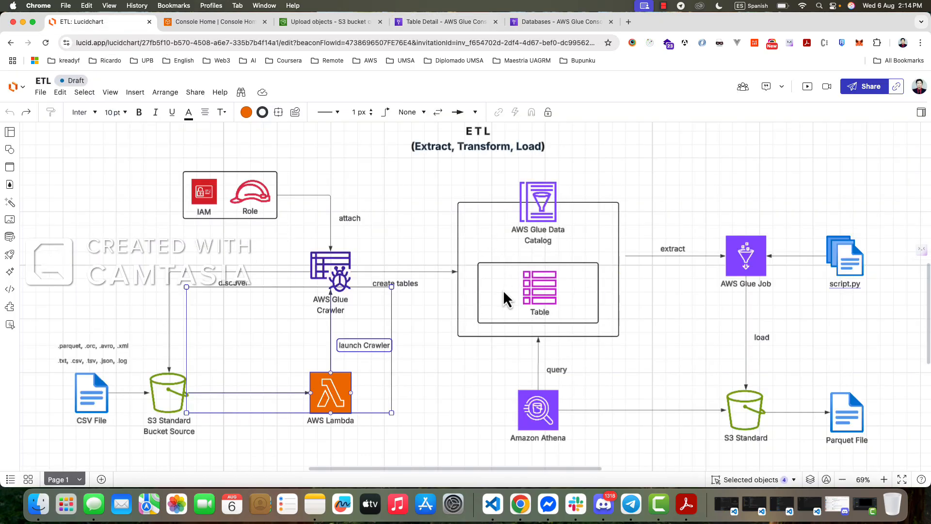
left_click(412, 381)
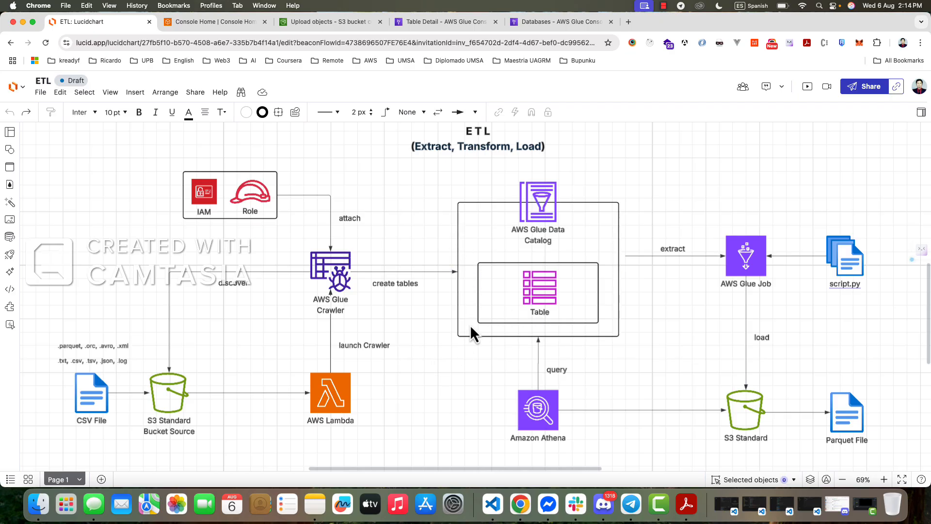
left_click_drag(598, 439, 596, 438)
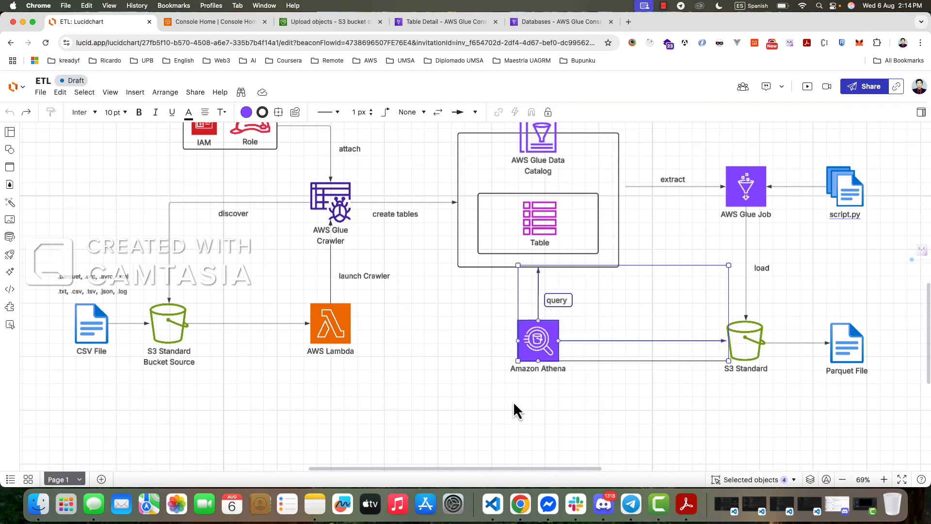
scroll(432, 401, "up", 2)
scroll(432, 399, "down", 3)
scroll(433, 394, "up", 1)
scroll(434, 391, "up", 3)
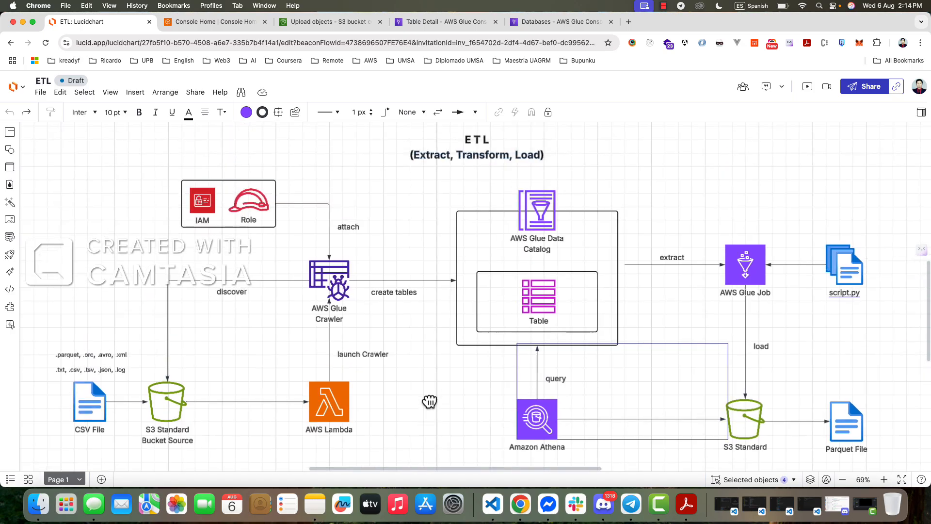
left_click(458, 391)
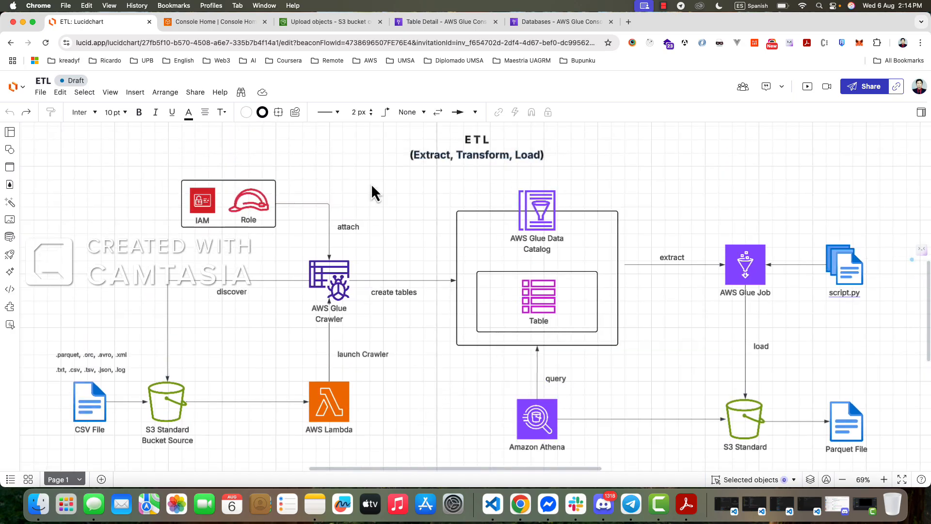
- Open the Amazon Athena query editor in a new browser tab and close Query 18
left_click(541, 22)
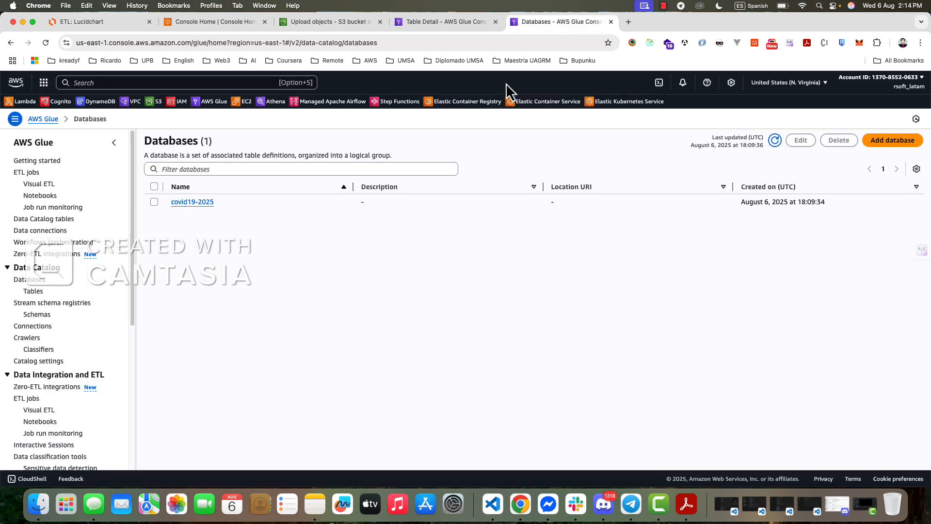
left_click(276, 112, "super")
left_click(650, 22)
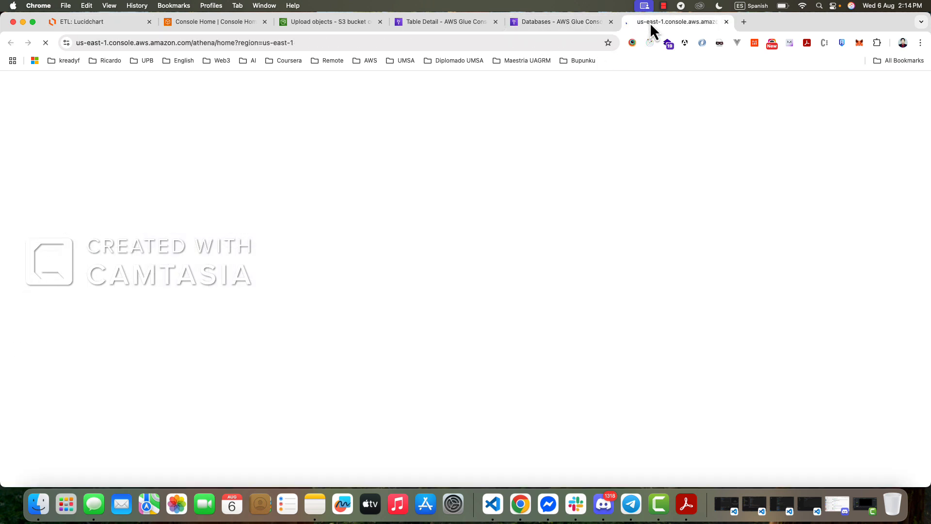
left_click(557, 24)
left_click(659, 25)
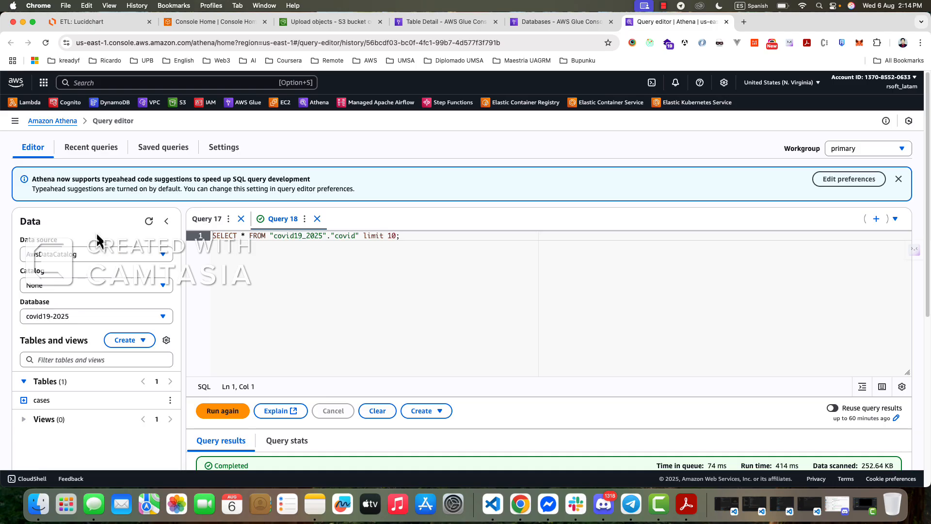
left_click(318, 219)
left_click(556, 308)
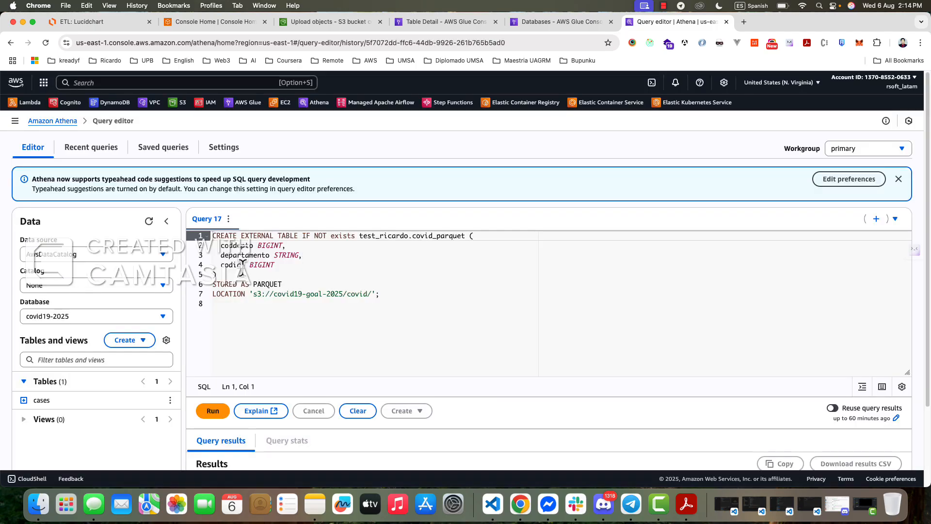
- Check the AwsDataCatalog data source in Athena, choose None as the catalog, and select the covid19-2025 database
left_click(85, 260)
left_click(51, 253)
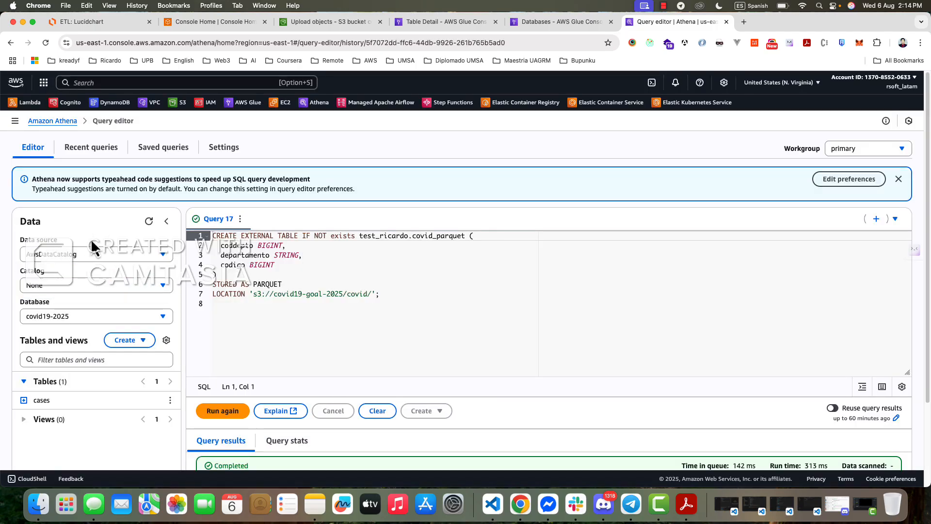
left_click(93, 256)
left_click(66, 290)
left_click(87, 287)
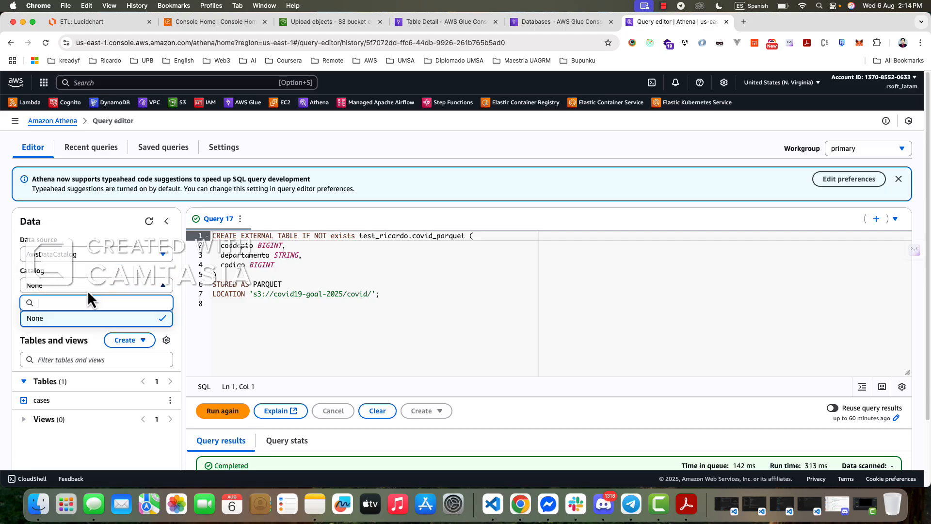
left_click(73, 319)
left_click(111, 322)
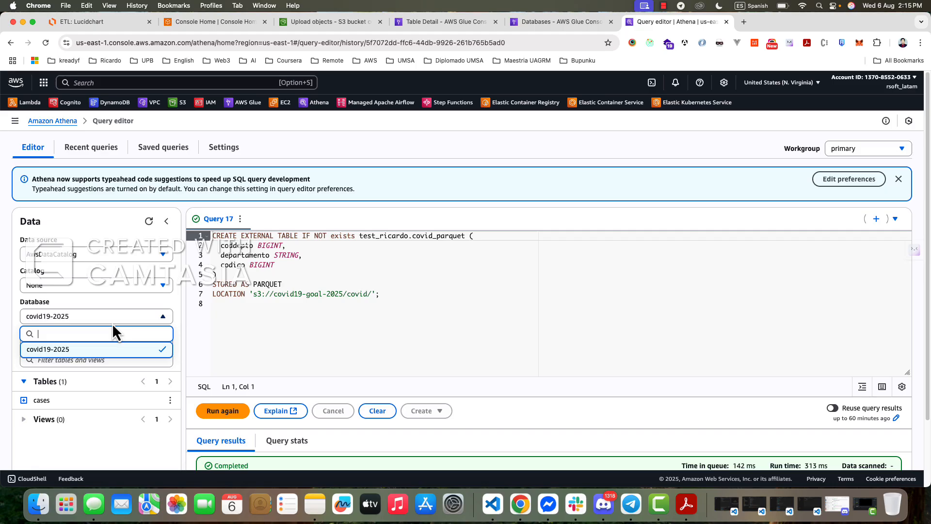
left_click(64, 354)
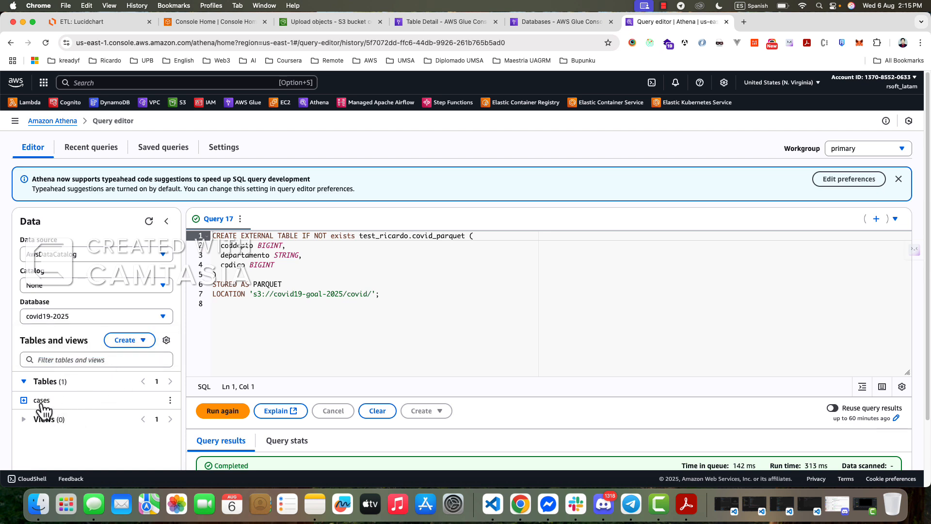
- Expand the cases table in Athena to view its columns and collapse it again
key("Down")
scroll(89, 432, "down", 3)
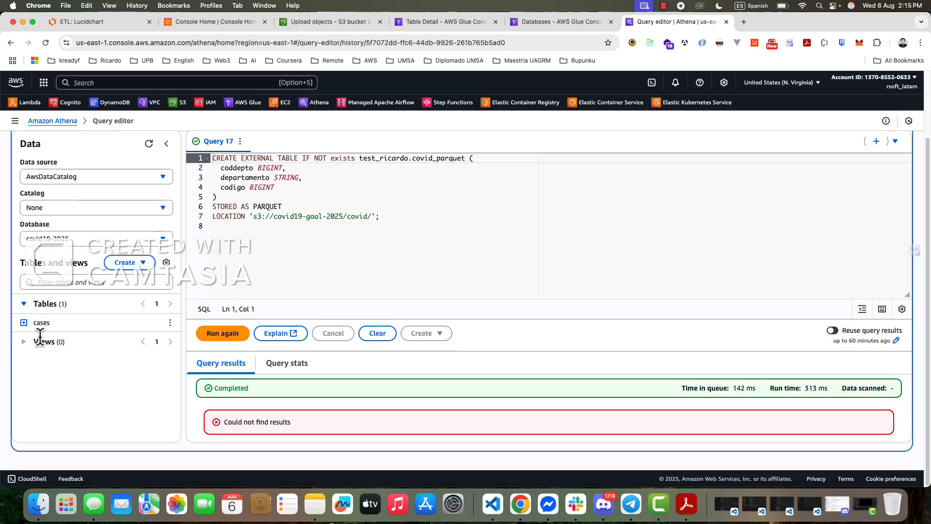
scroll(136, 338, "up", 3)
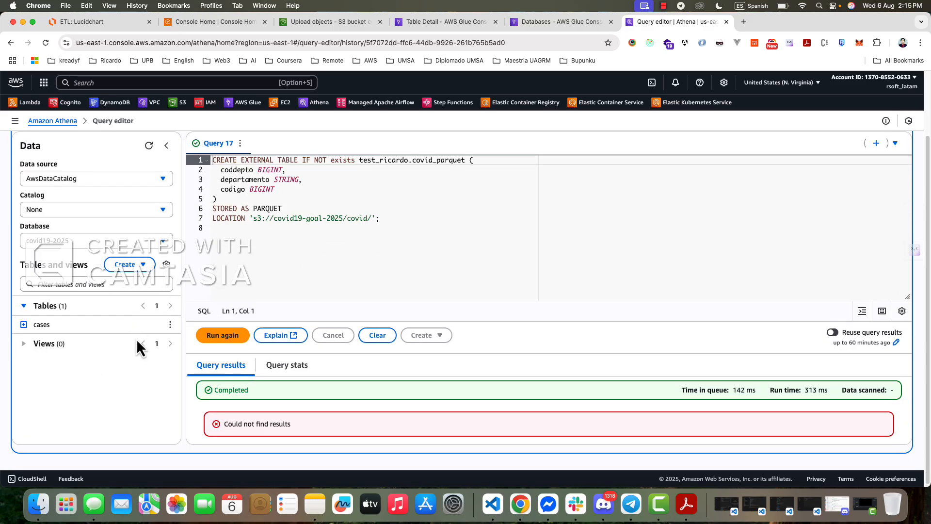
scroll(141, 335, "down", 1)
scroll(139, 333, "up", 1)
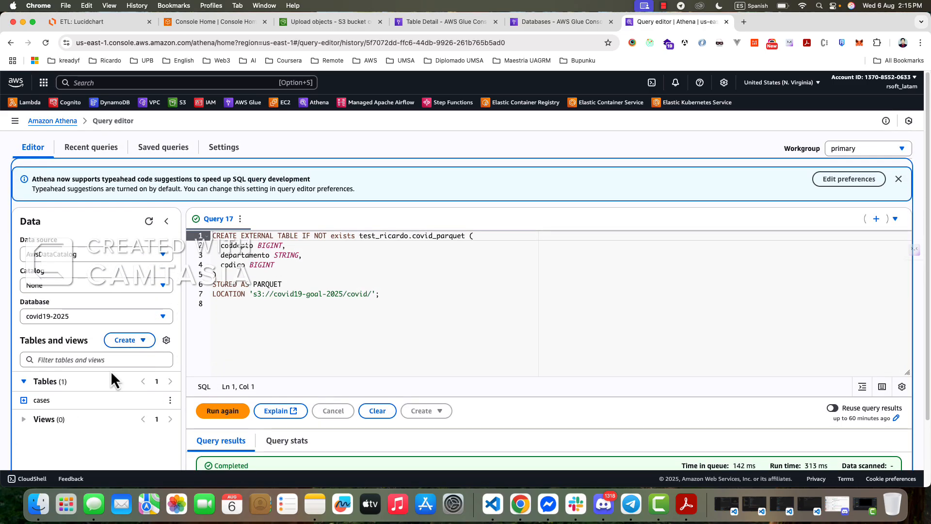
left_click(24, 400)
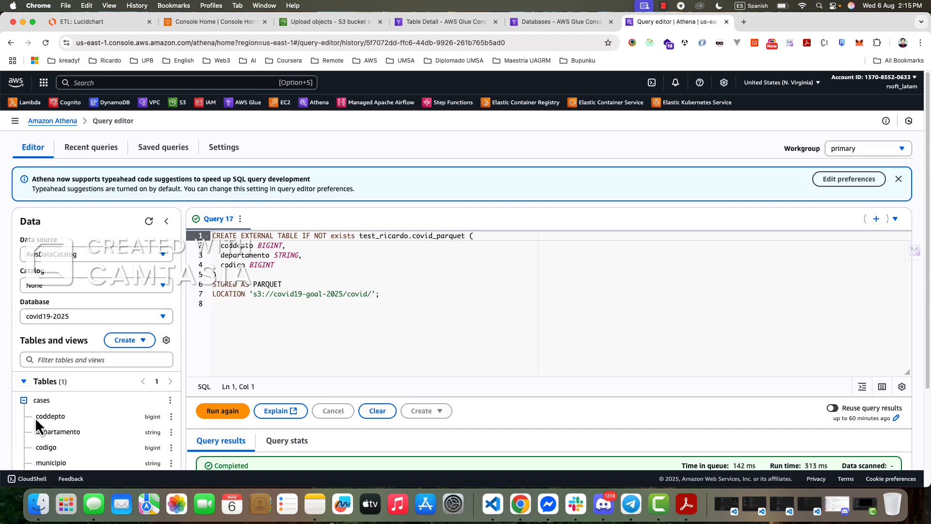
left_click(25, 401)
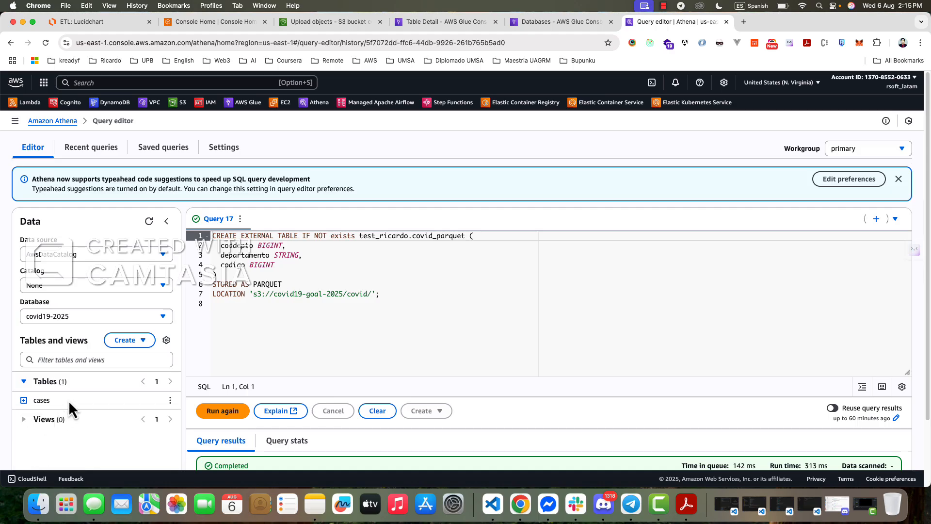
- Preview the cases table of covid19-2025 in Athena with a limit of 10 rows and examine the generated SELECT statement
left_click(170, 400)
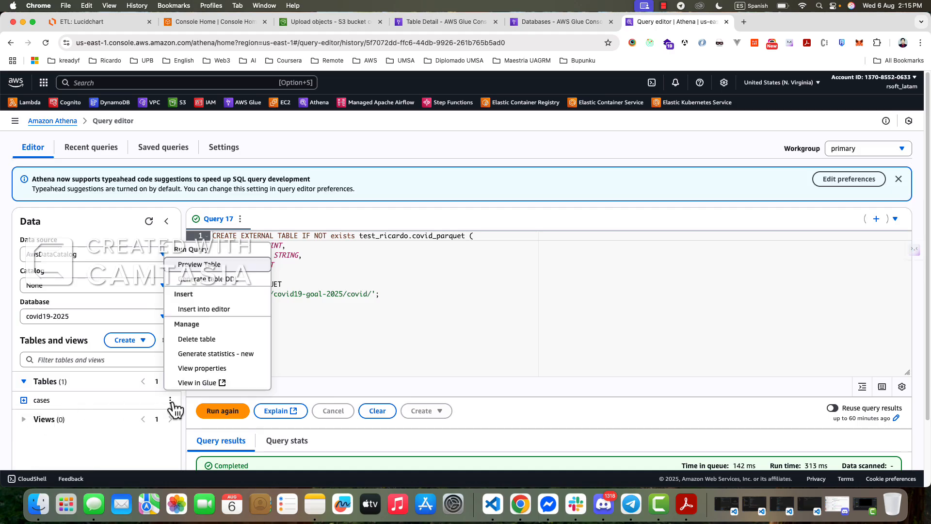
left_click(225, 265)
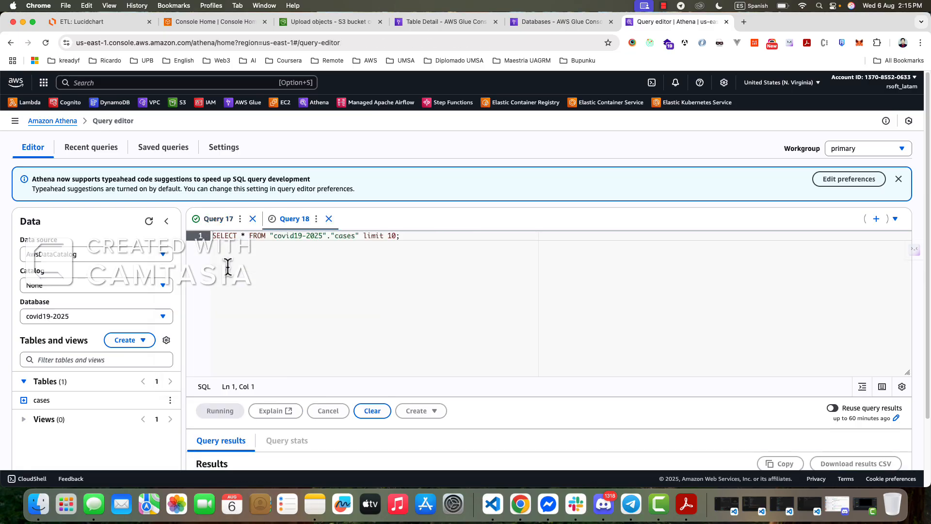
left_click_drag(214, 235, 458, 246)
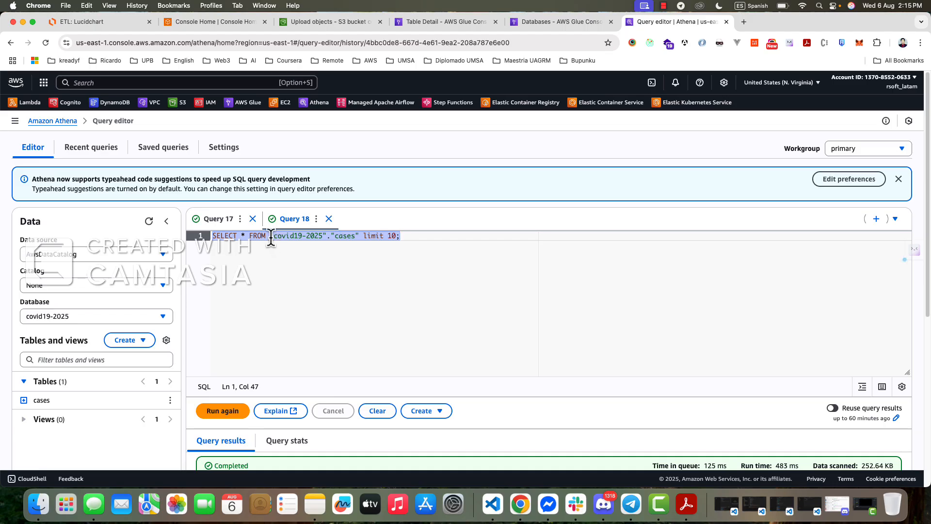
left_click(271, 237)
left_click(335, 251)
left_click_drag(332, 238, 432, 255)
left_click(383, 245)
left_click(432, 255)
- Examine the preview query's result rows and columns for the cases table
scroll(413, 328, "down", 5)
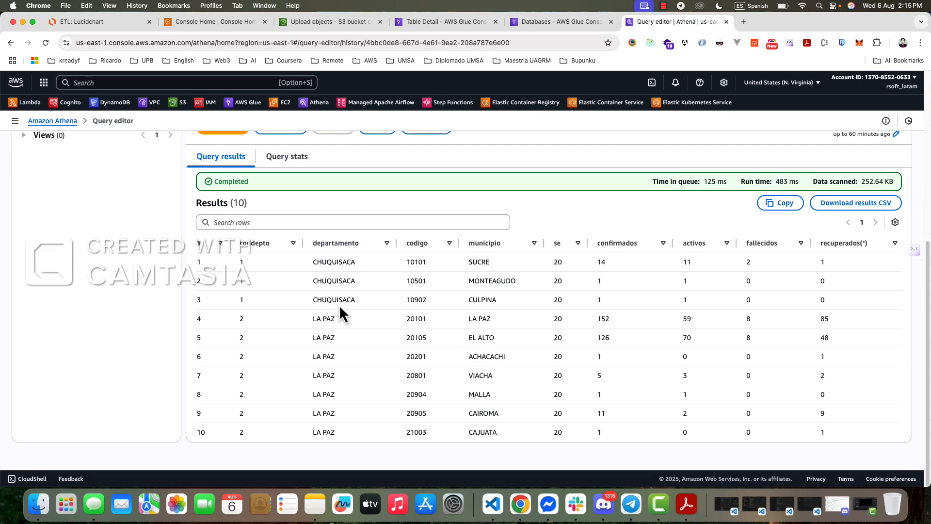
scroll(339, 304, "up", 5)
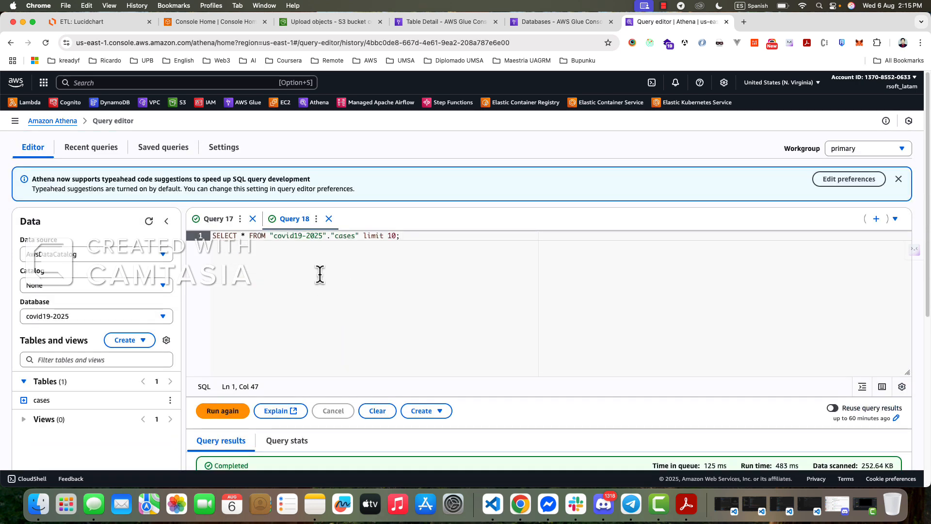
scroll(320, 275, "down", 5)
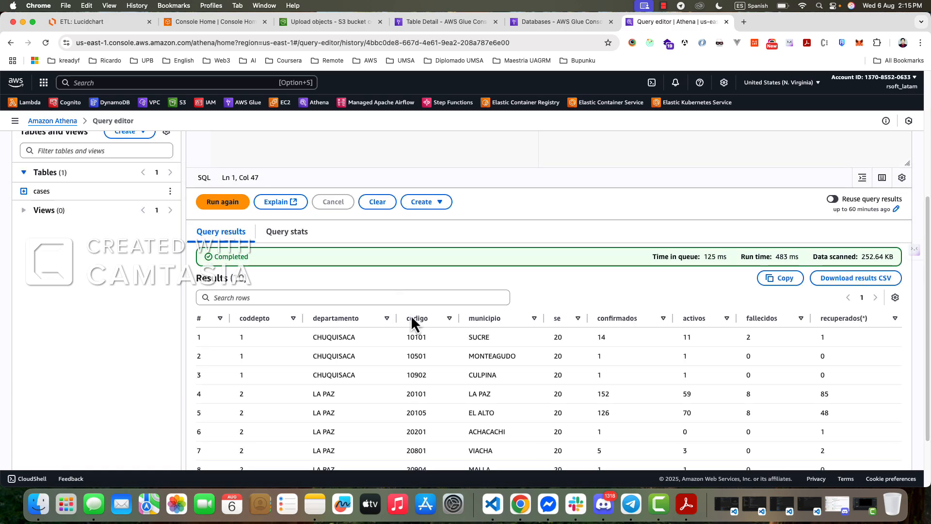
scroll(462, 355, "up", 4)
scroll(461, 357, "down", 4)
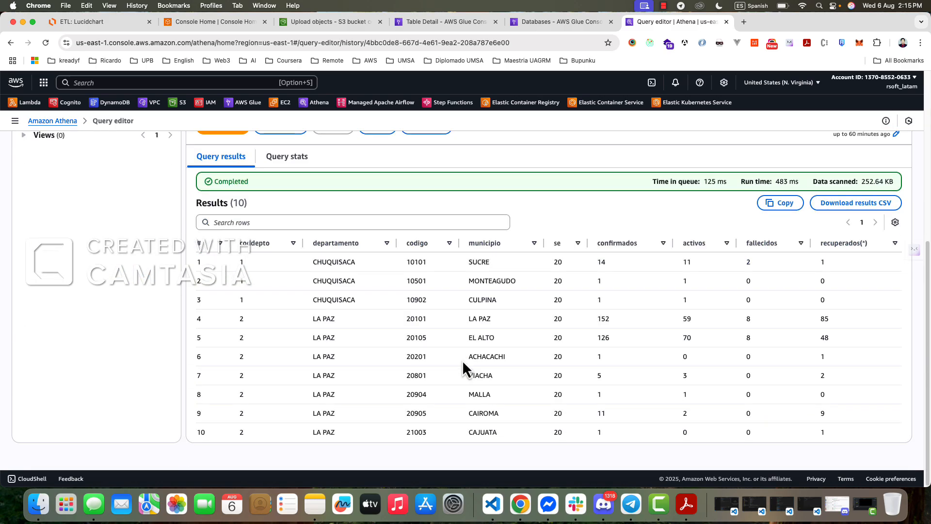
scroll(460, 354, "up", 5)
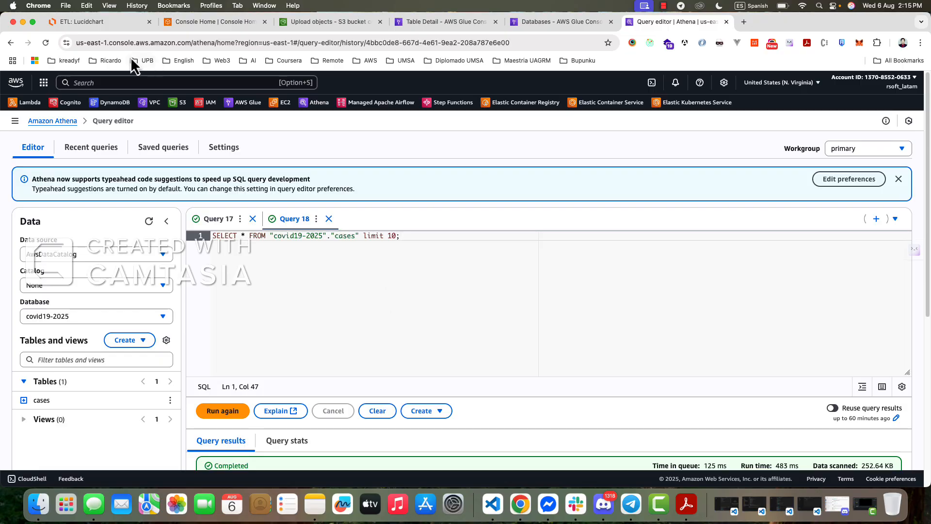
- Switch to the Lucidchart ETL diagram and examine the extraction part, focusing on how AWS Lambda launches the Glue crawler
left_click(98, 23)
left_click_drag(55, 155, 638, 435)
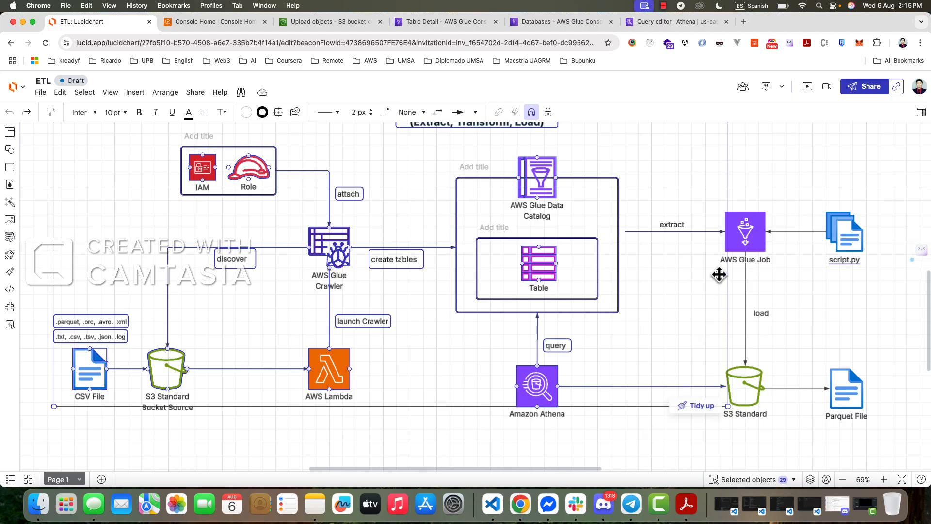
left_click(772, 190)
left_click_drag(271, 318, 420, 418)
scroll(422, 384, "up", 3)
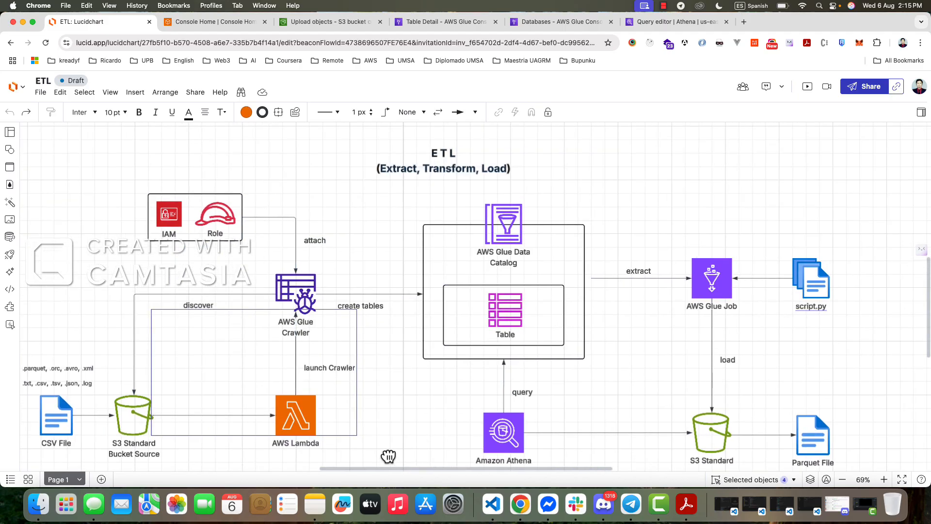
left_click(139, 317)
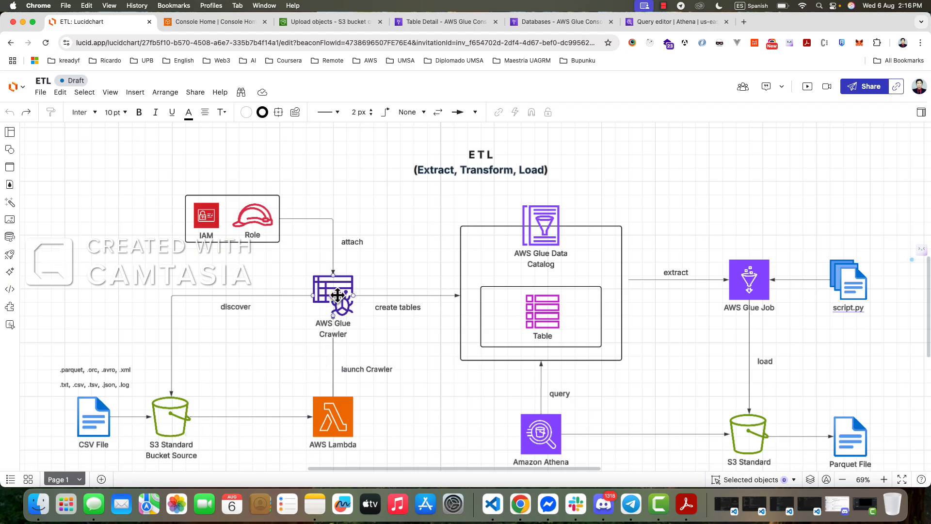
- Return to the AWS console, open Lambda in a new browser tab, and start creating a function
left_click(224, 25)
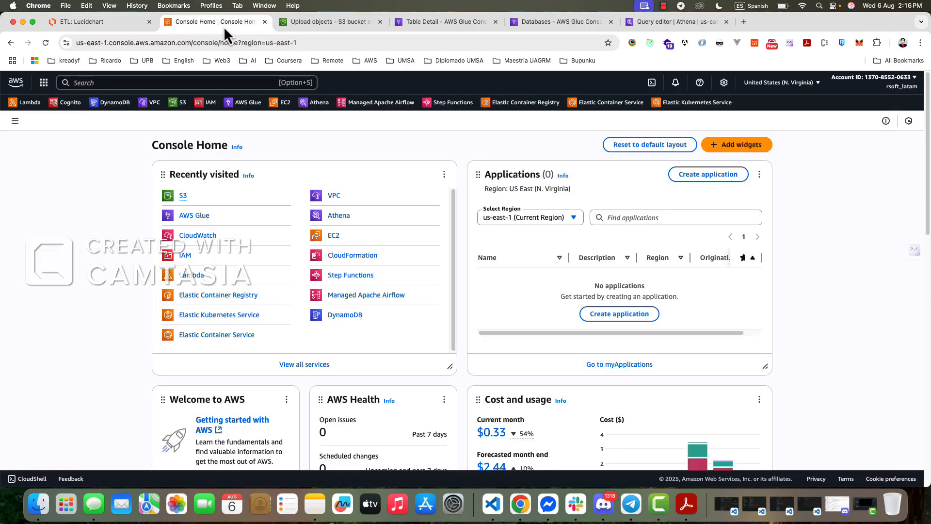
left_click(366, 23)
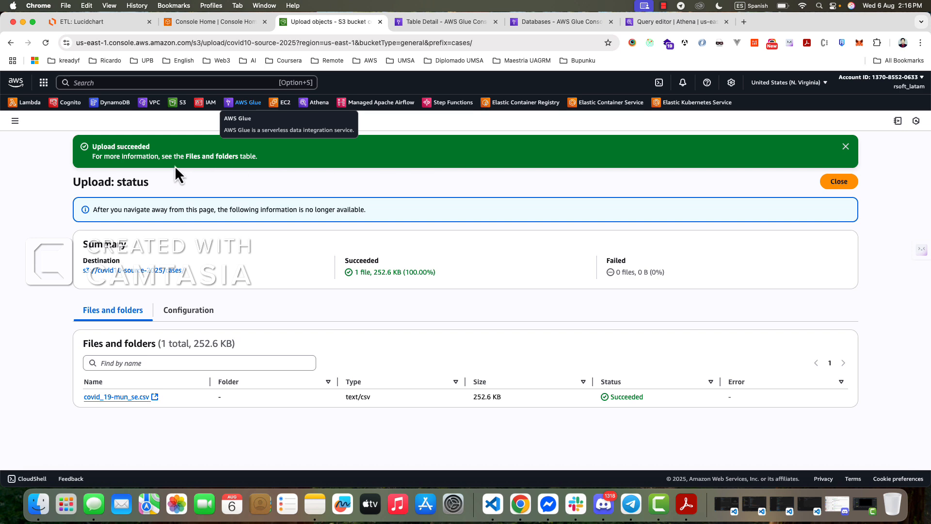
left_click(439, 23)
left_click(220, 24)
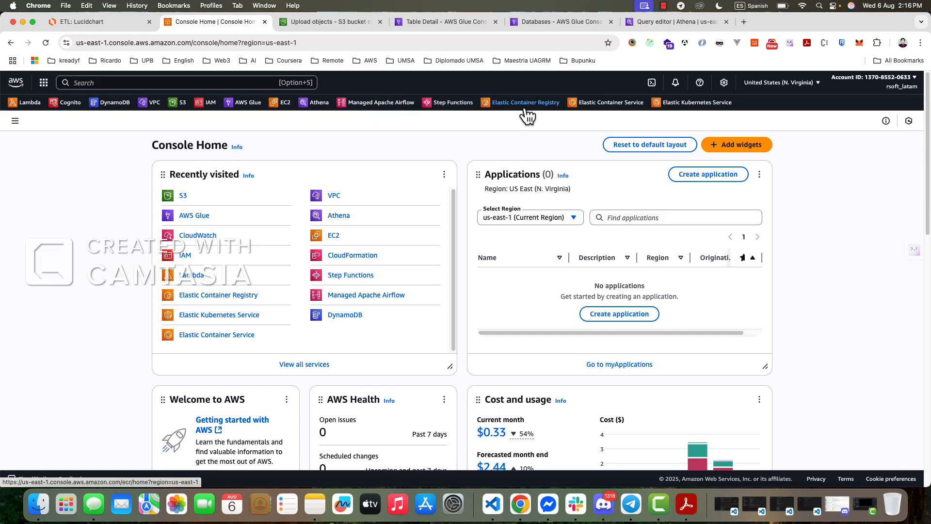
left_click(30, 103, "super")
left_click(306, 22)
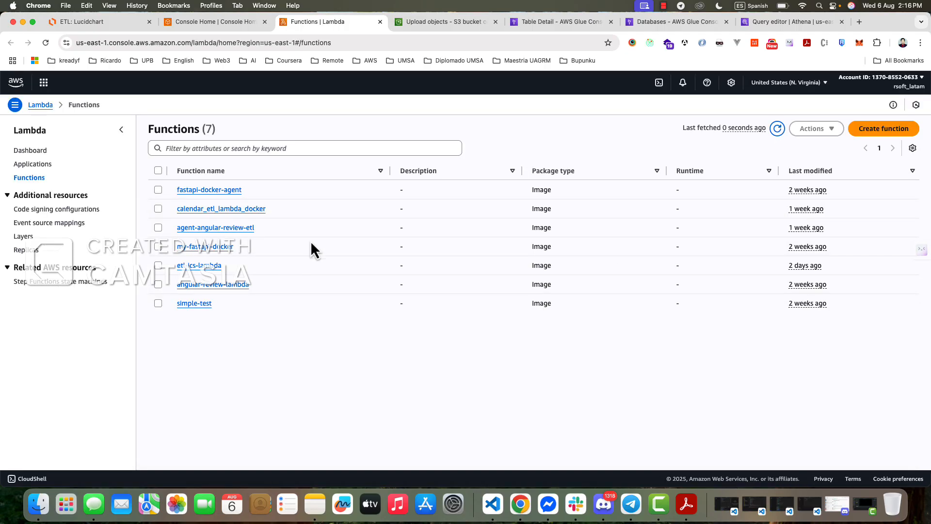
left_click(873, 189)
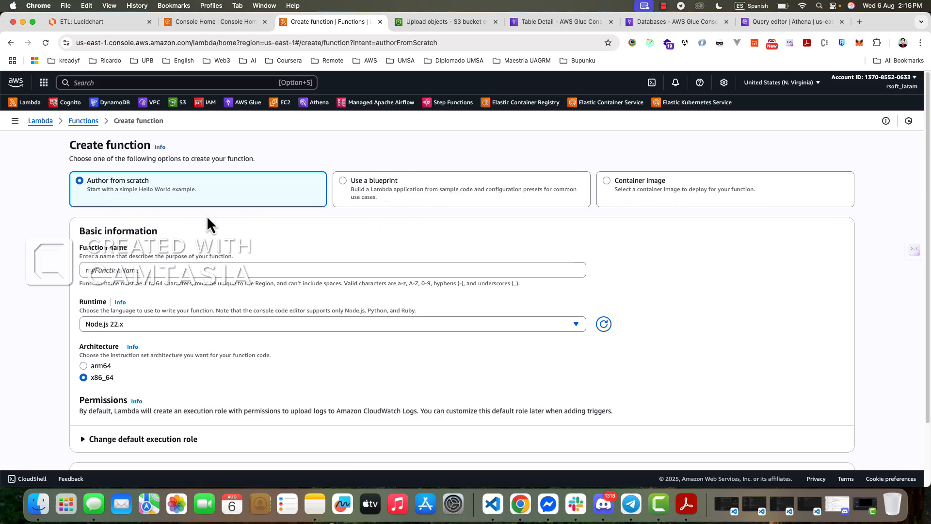
- Name the new Lambda function covid19-2025-lambda
left_click(113, 268)
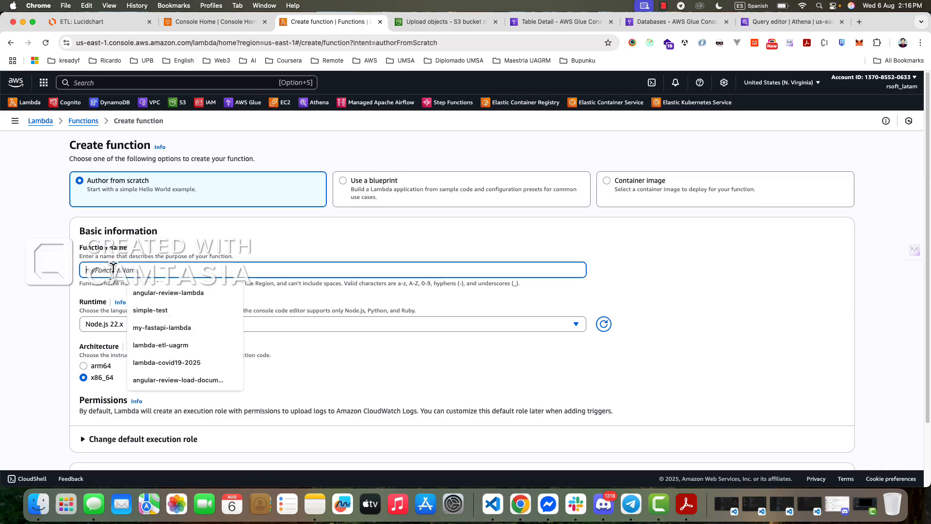
type("covid")
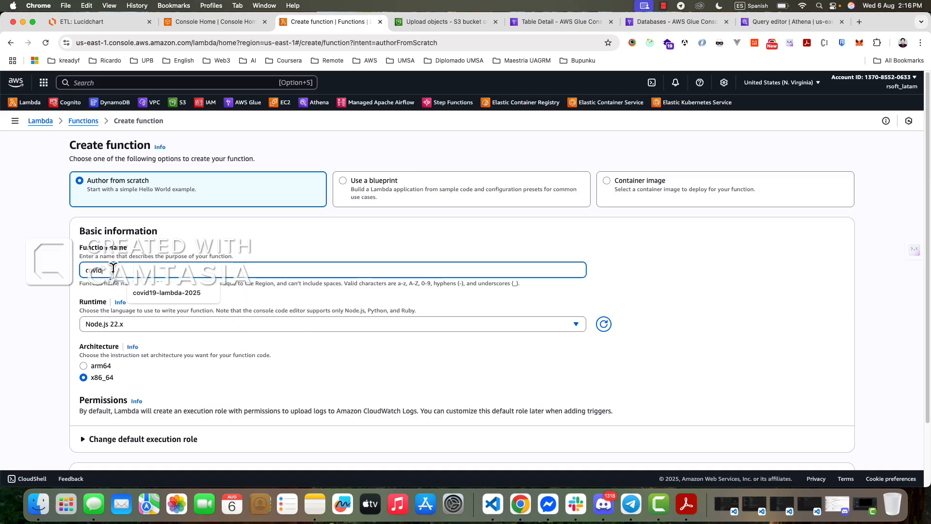
type("-")
key("BackSpace")
type("19-2025-lambda")
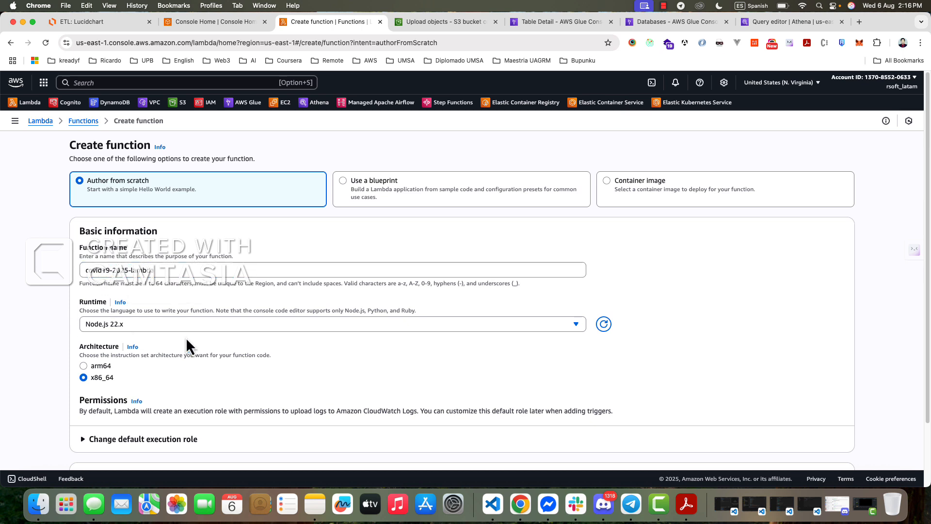
- Set the function's runtime to Python 3.13 and create it with the default x86_64 architecture and execution role
left_click(164, 324)
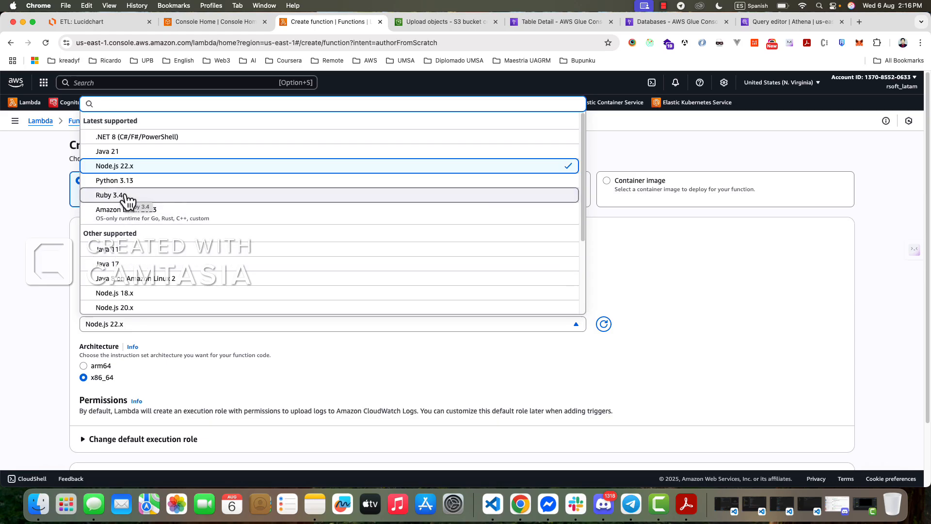
left_click(148, 181)
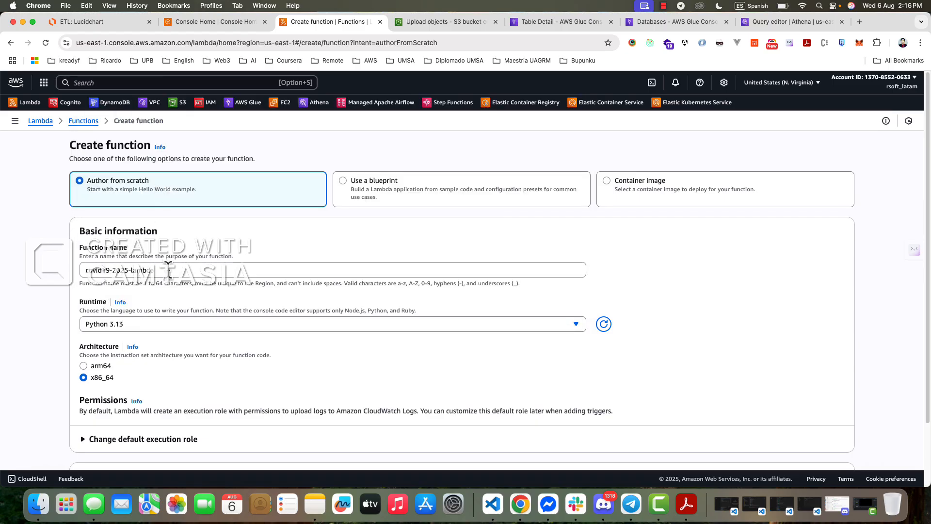
scroll(115, 394, "down", 3)
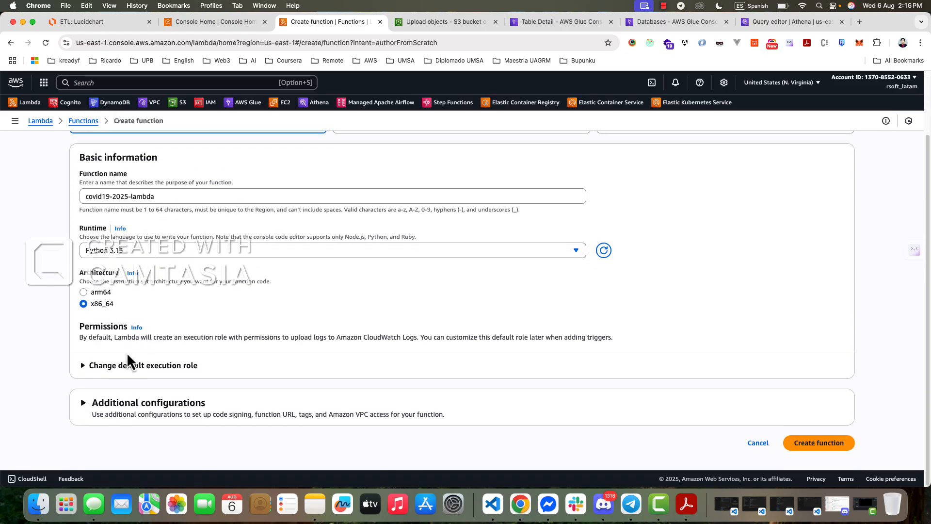
left_click(808, 446)
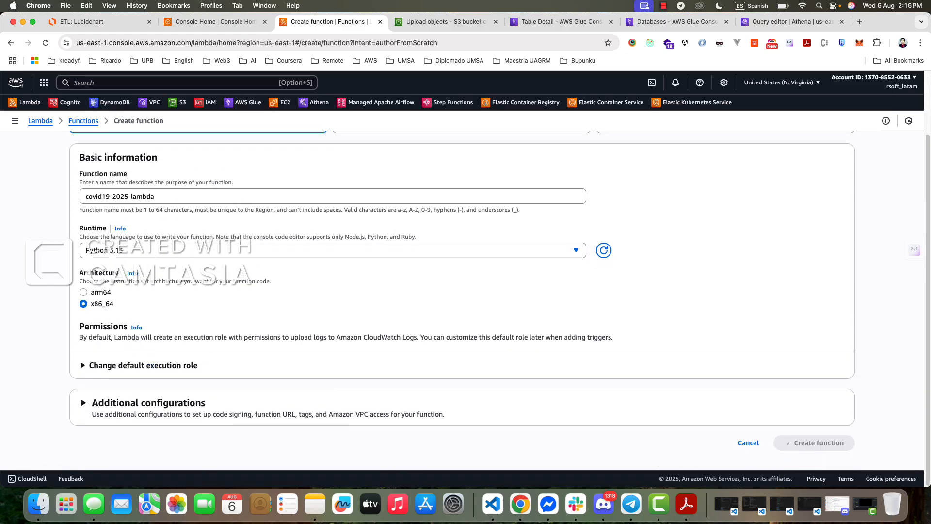
left_click(658, 506)
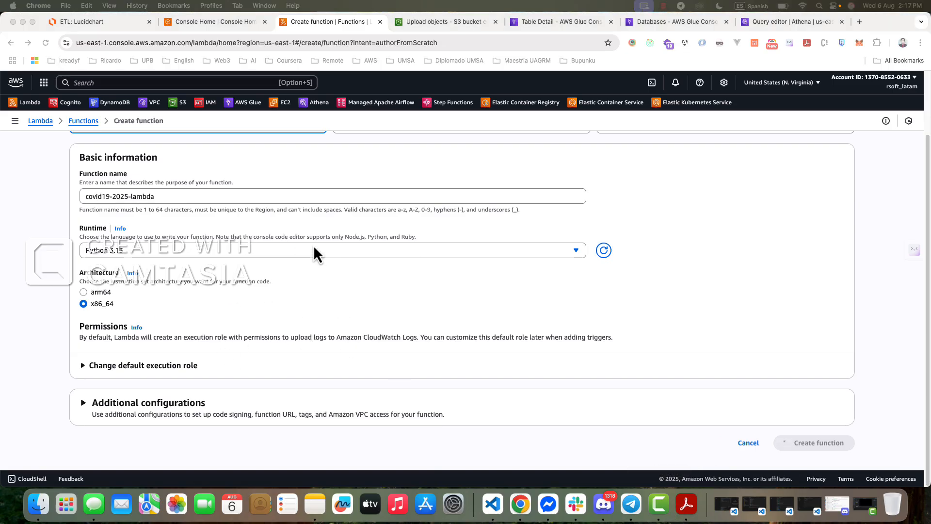
- Switch to the Lucidchart ETL diagram and examine the path from the CSV file through the S3 source bucket to AWS Lambda
left_click(111, 22)
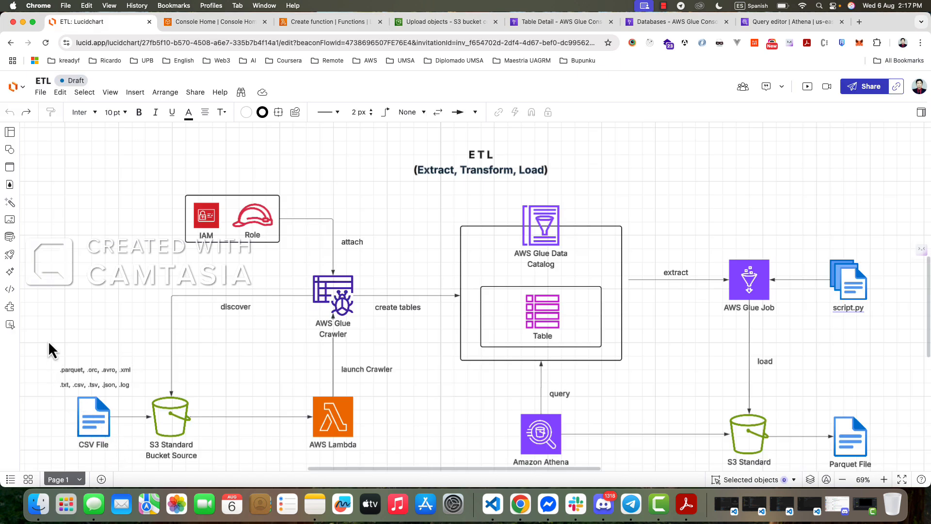
left_click_drag(48, 340, 260, 389)
left_click(412, 401)
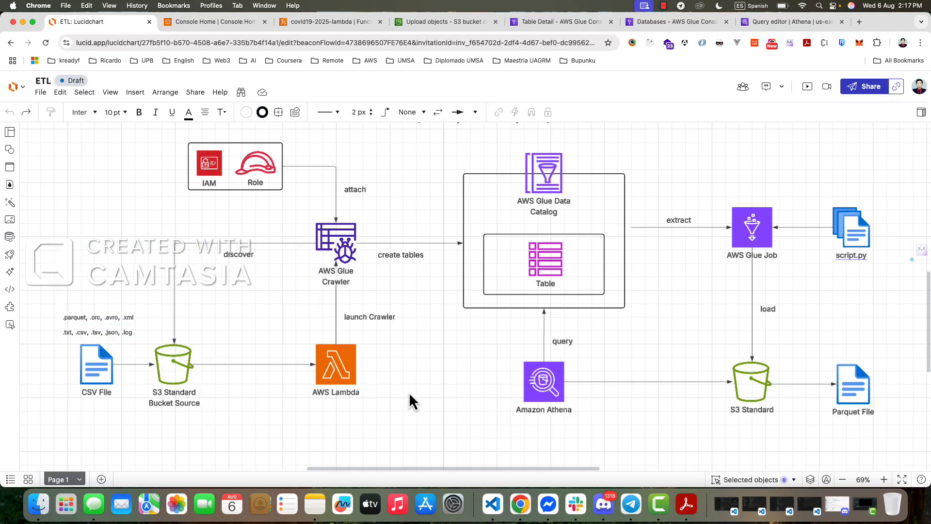
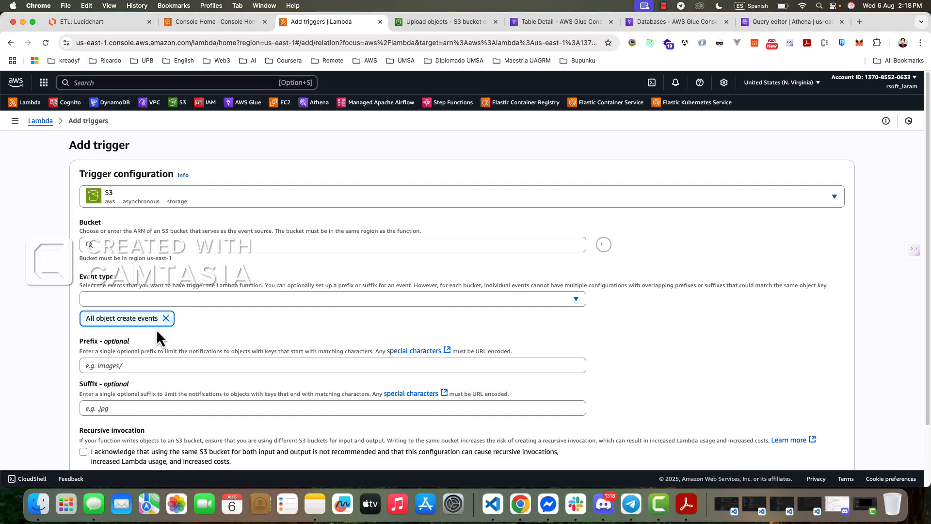
- Set the S3 trigger's bucket to covid10-source-2025 and clear the preselected All object create events type
left_click(113, 245)
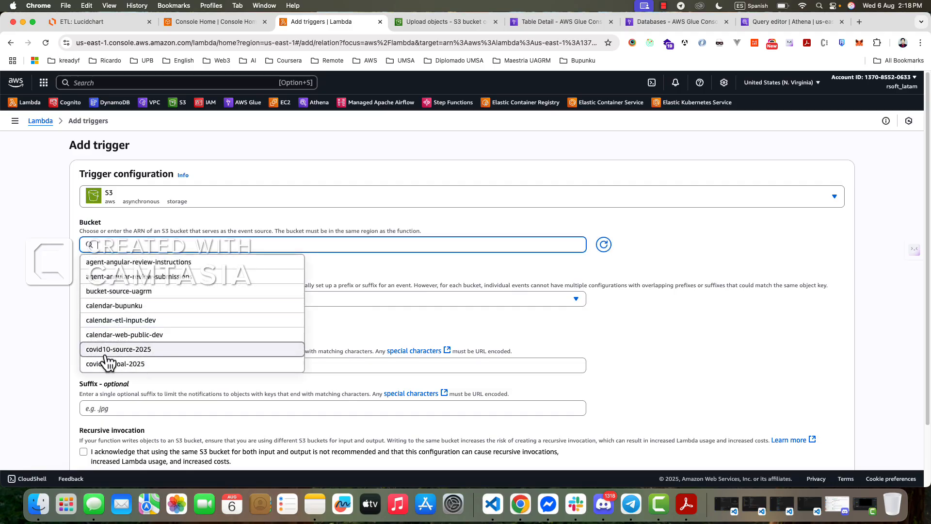
left_click(132, 351)
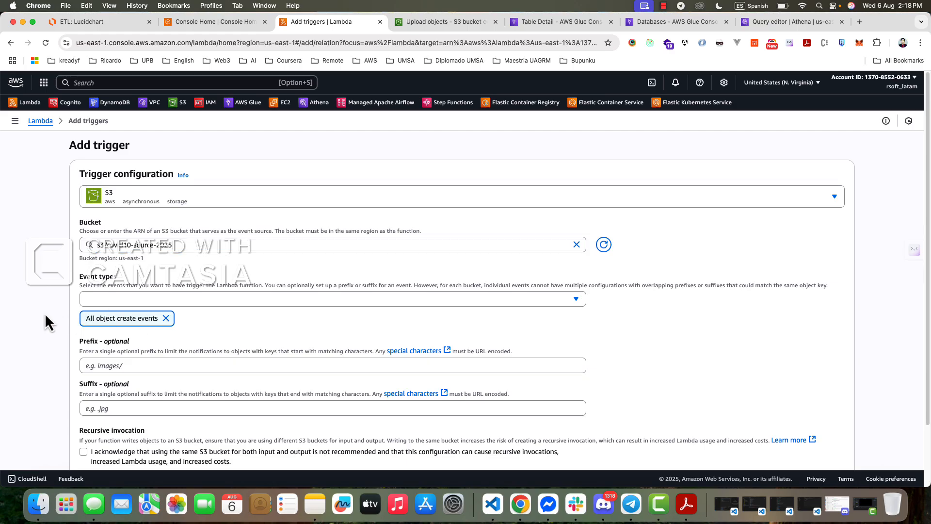
left_click(124, 300)
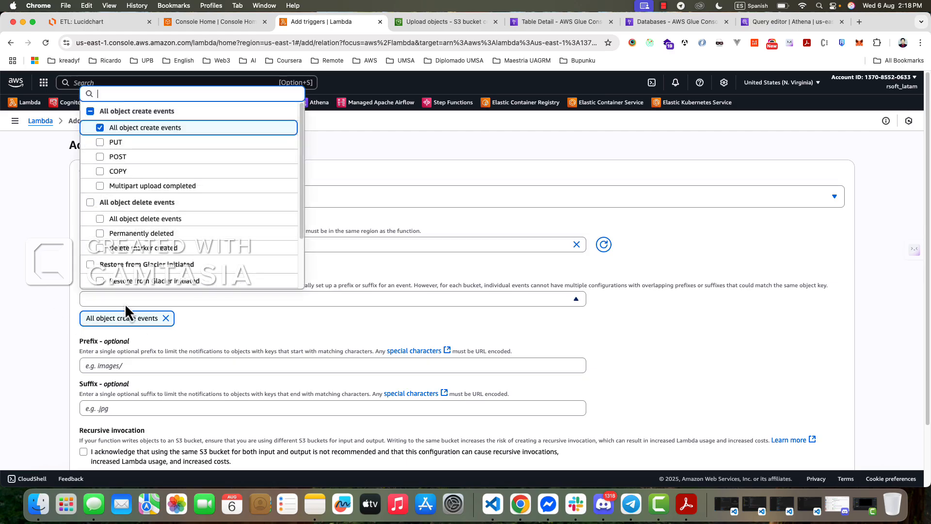
left_click(93, 112)
left_click(96, 117)
scroll(173, 228, "down", 3)
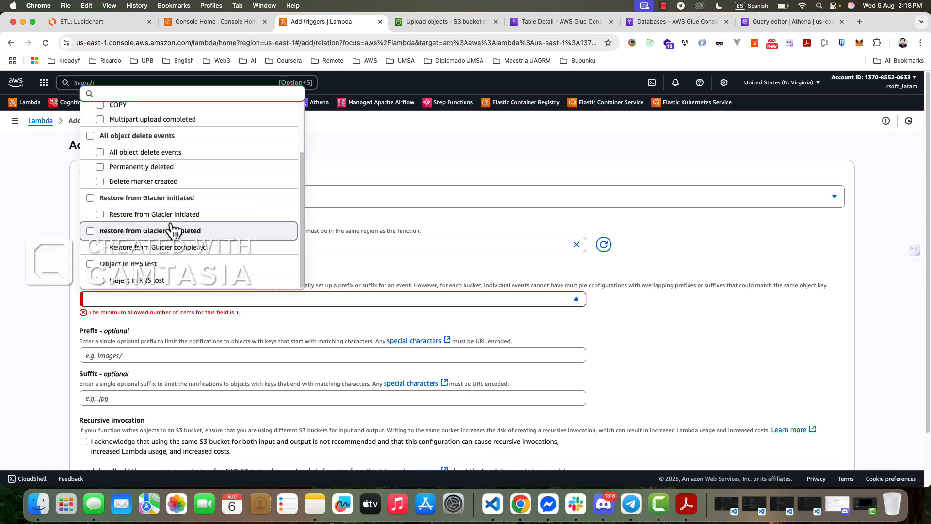
scroll(163, 206, "up", 3)
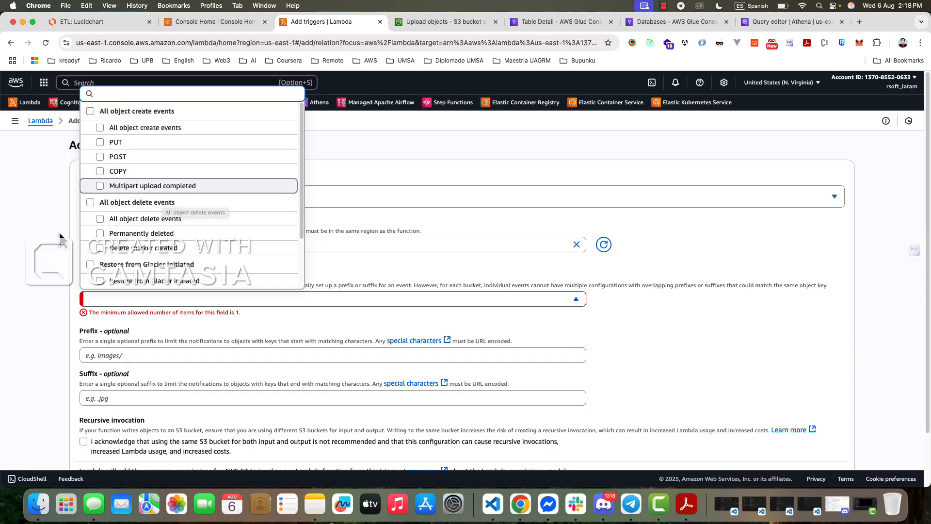
left_click(164, 246)
left_click(200, 242)
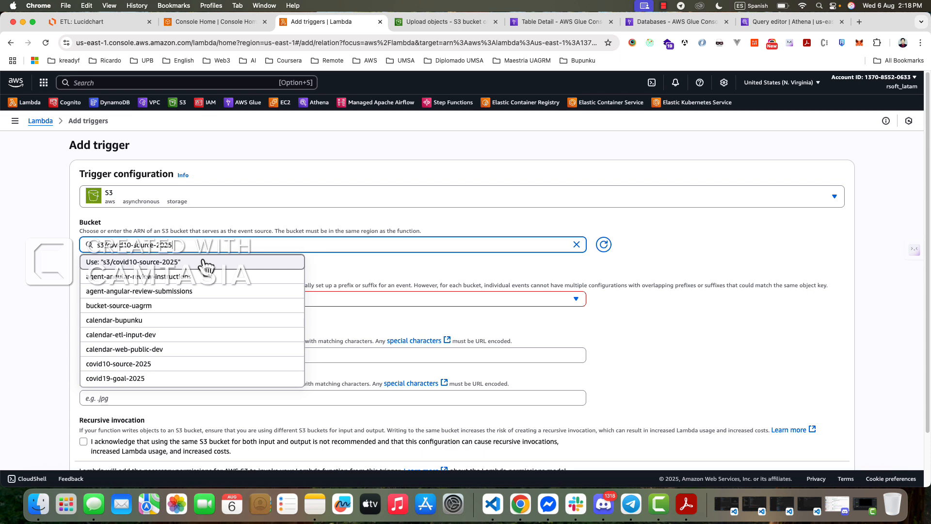
left_click(205, 265)
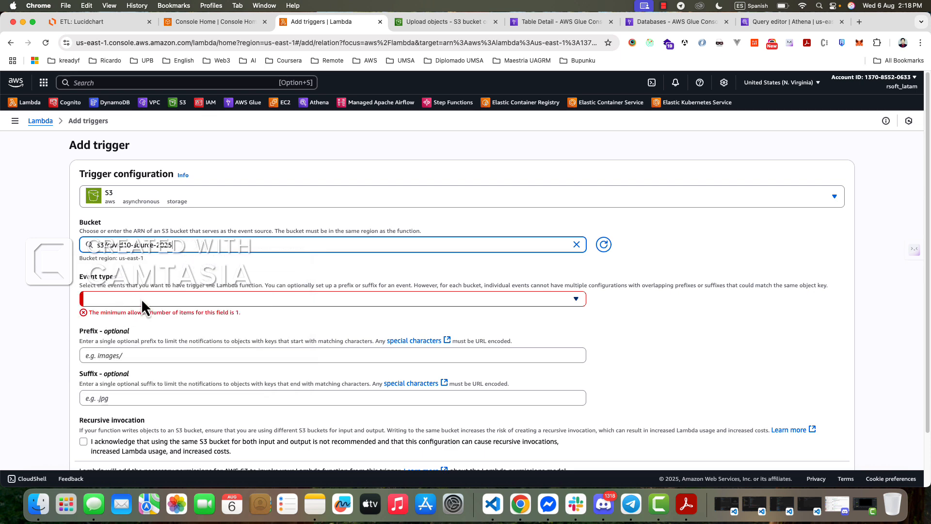
- Choose PUT and POST as the event types for the S3 trigger
left_click(127, 299)
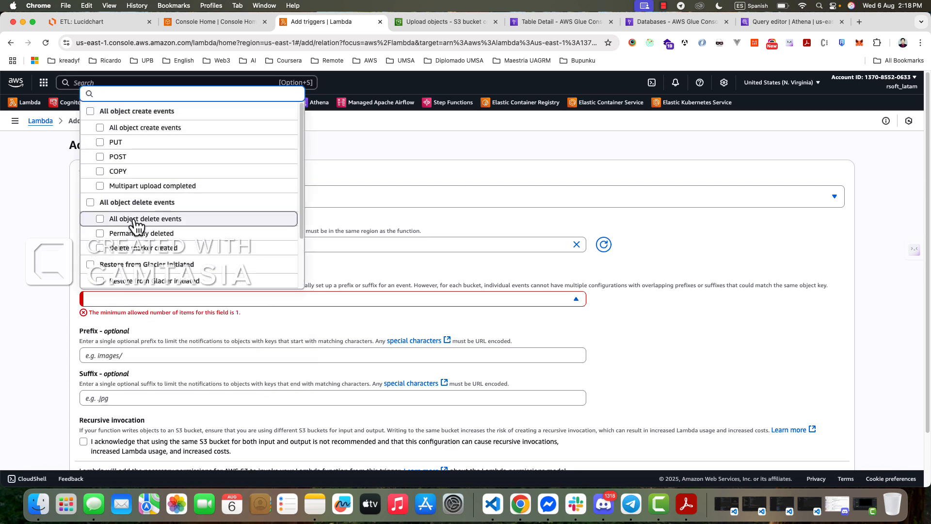
left_click(116, 157)
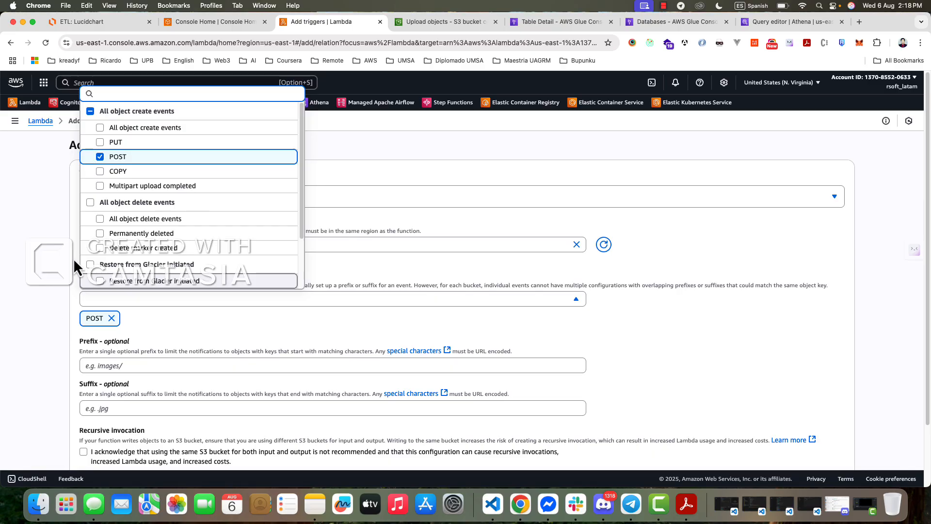
left_click(101, 142)
left_click(45, 276)
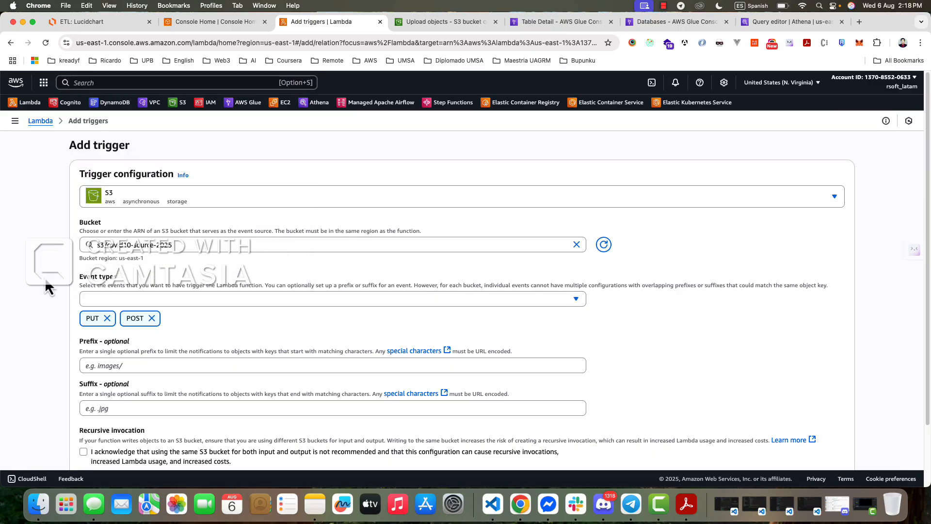
- Acknowledge the recursive invocation notice and add the S3 trigger to the Lambda function
scroll(101, 320, "down", 2)
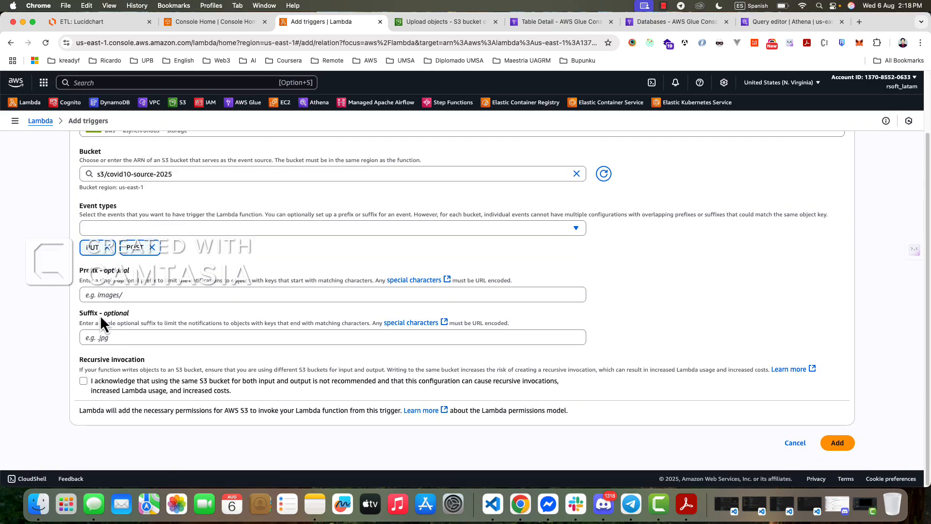
scroll(194, 311, "up", 2)
scroll(670, 407, "down", 3)
left_click(832, 443)
scroll(188, 437, "down", 2)
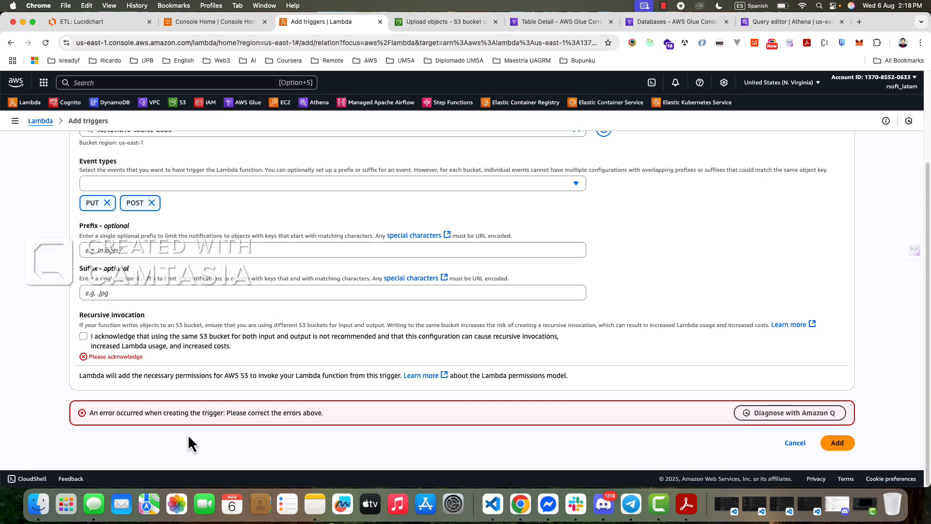
left_click(84, 337)
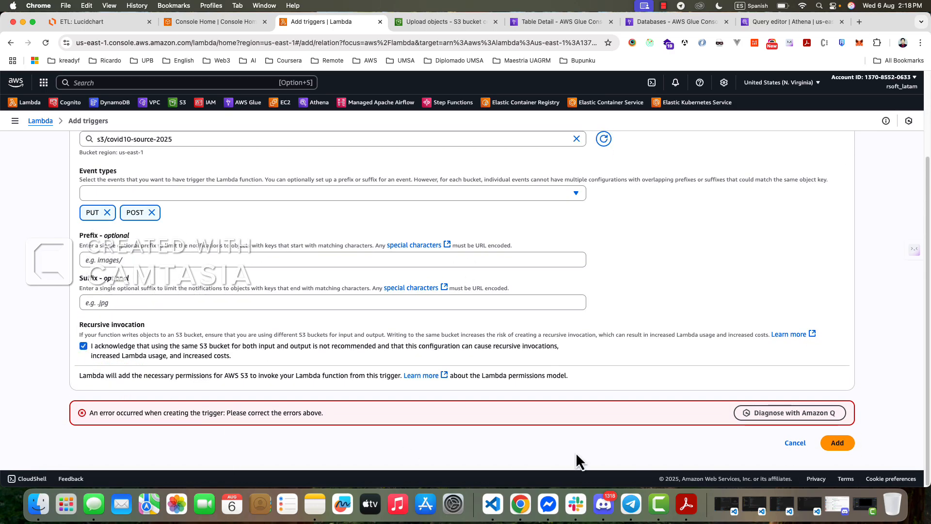
left_click(838, 442)
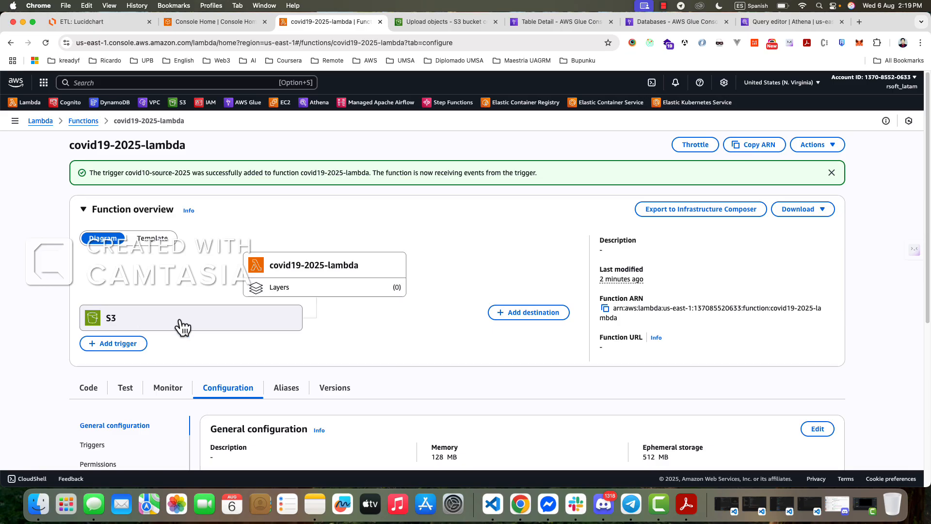
- Check the AWS Lambda to Glue Crawler link in the Lucidchart ETL diagram and return to the covid19-2025-lambda page
left_click(97, 21)
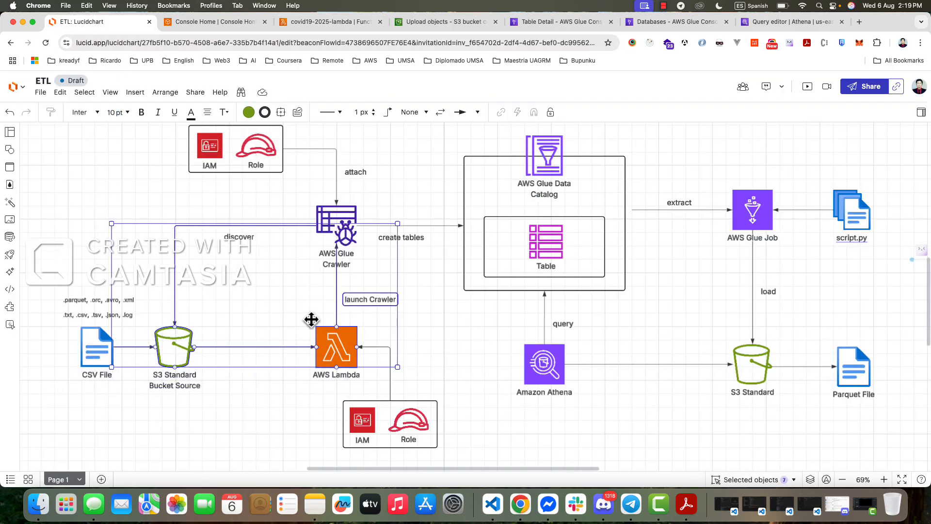
left_click(215, 25)
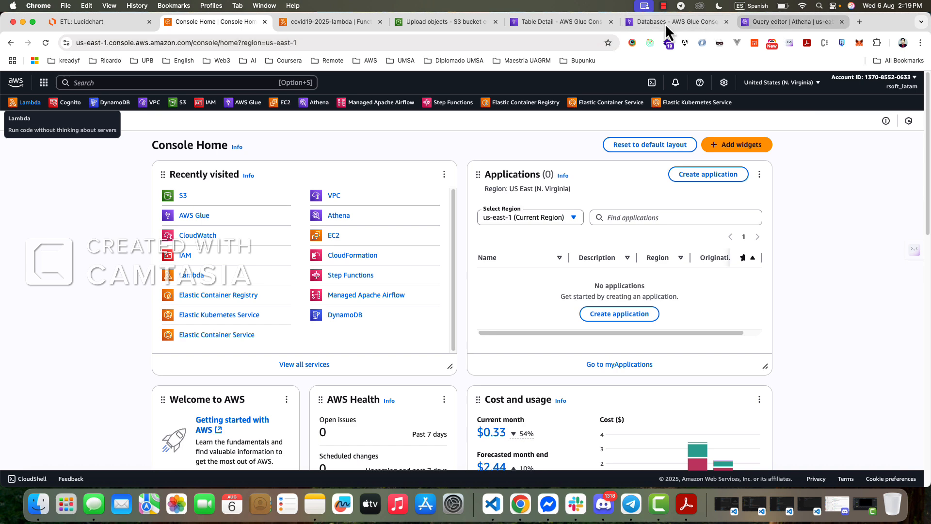
left_click(301, 22)
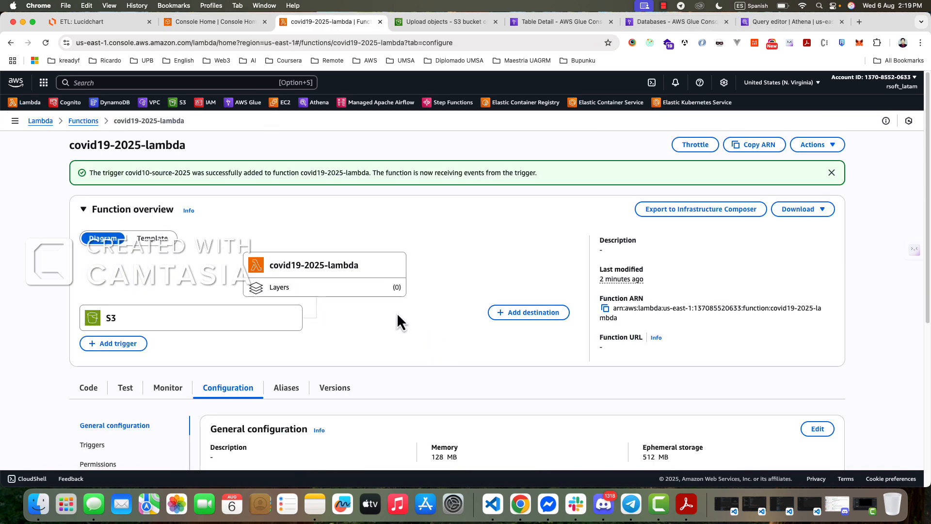
- Open the function's code source and delete all the default code in lambda_function.py
scroll(395, 314, "down", 5)
scroll(359, 332, "up", 3)
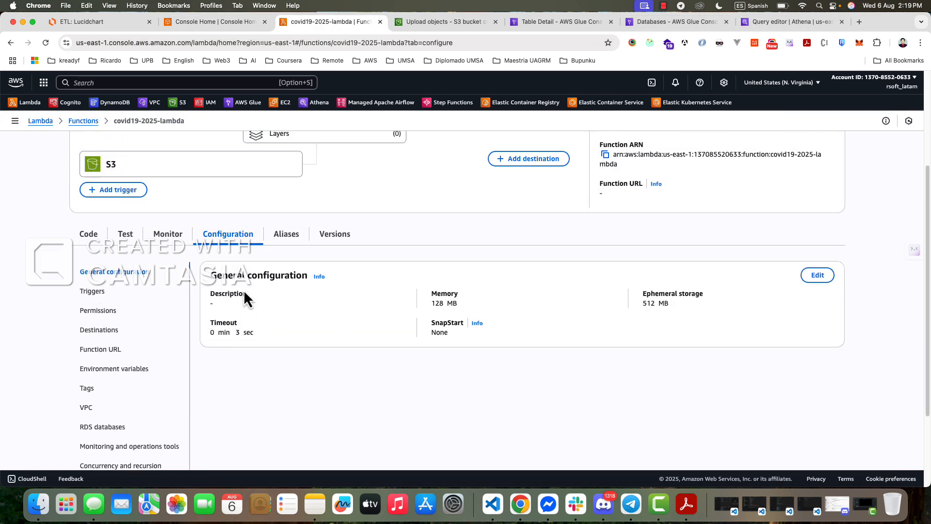
left_click(88, 238)
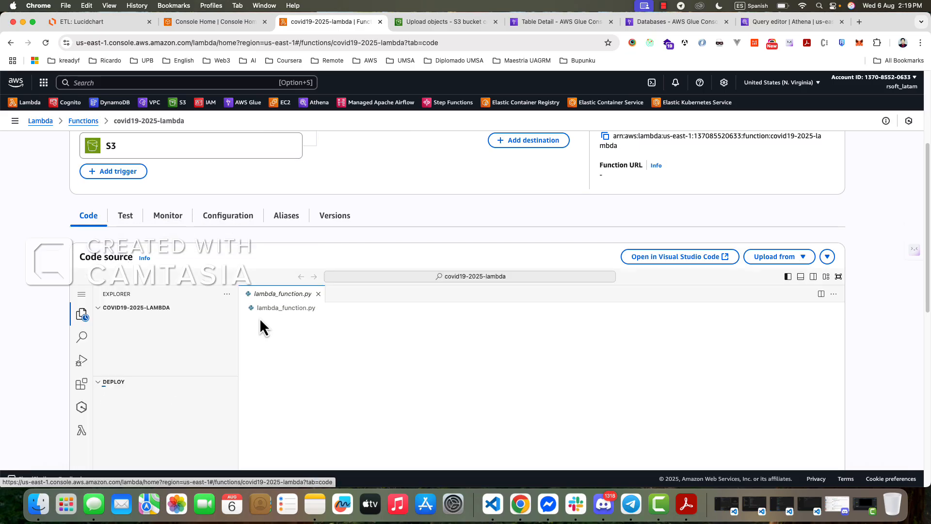
scroll(310, 337, "down", 4)
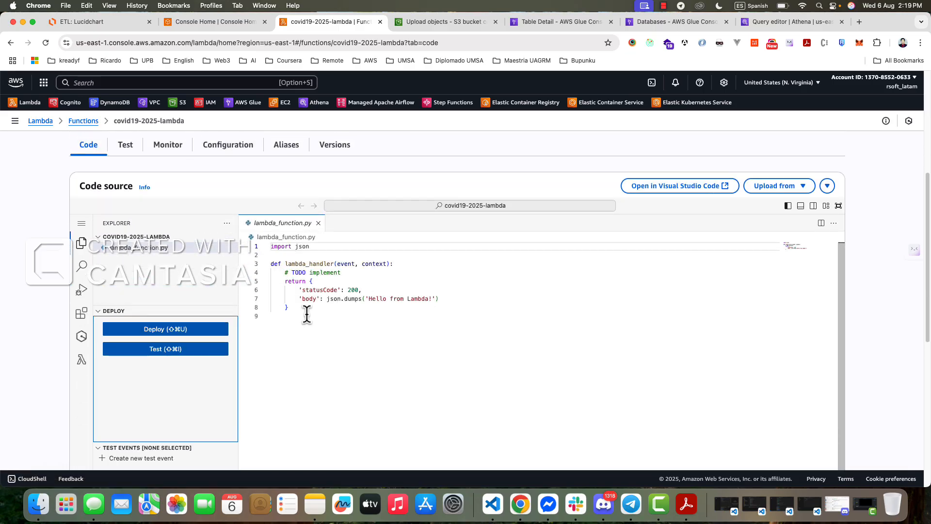
left_click_drag(318, 316, 263, 269)
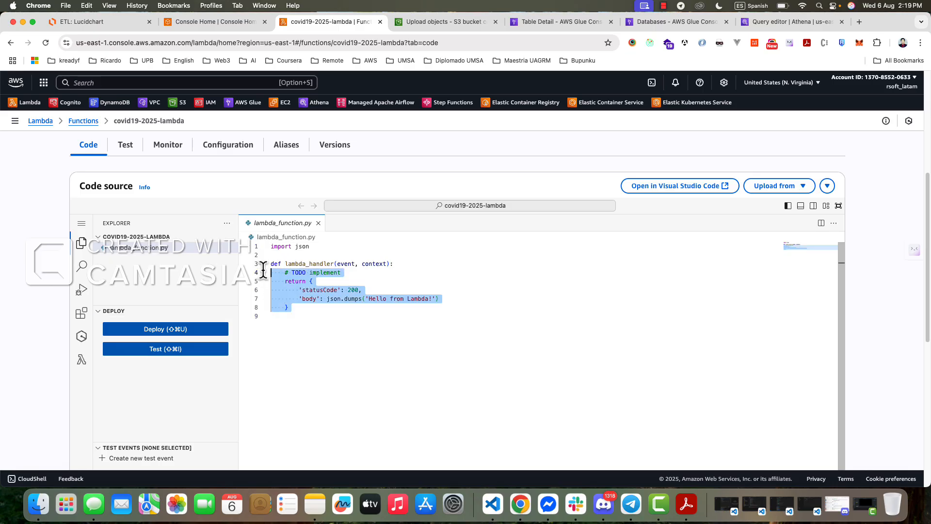
key("super+a")
key("BackSpace")
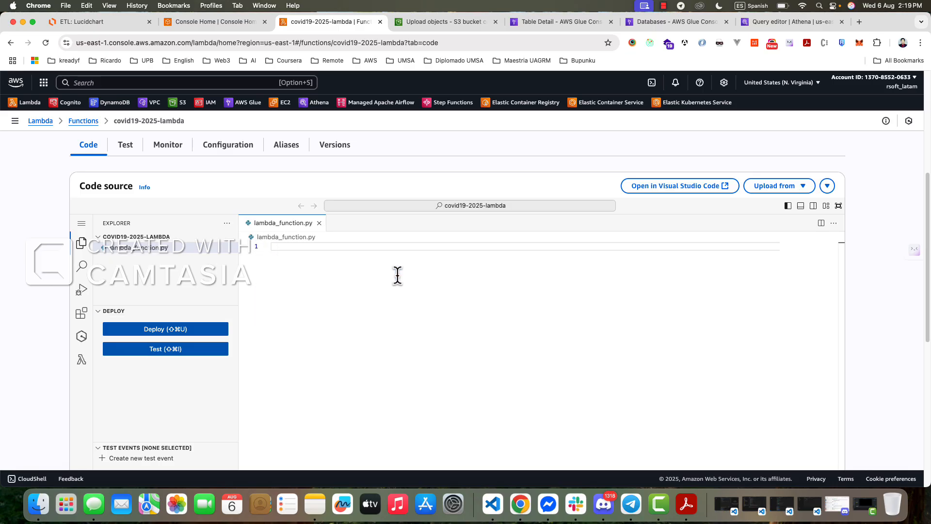
- Add import statements for json and boto3 at the start of lambda_function.py
type("impor")
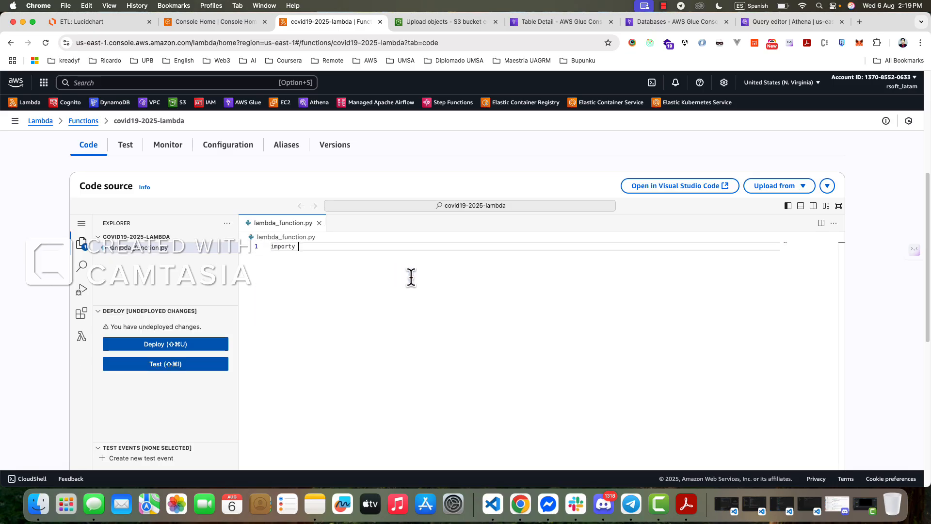
type("t json")
key("Return")
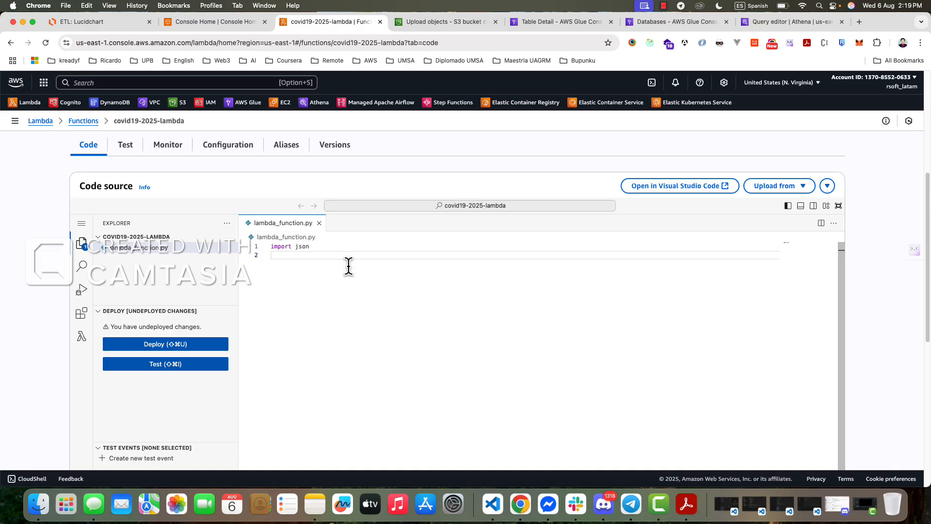
type("import")
type("boto3")
key("Return")
key("Return")
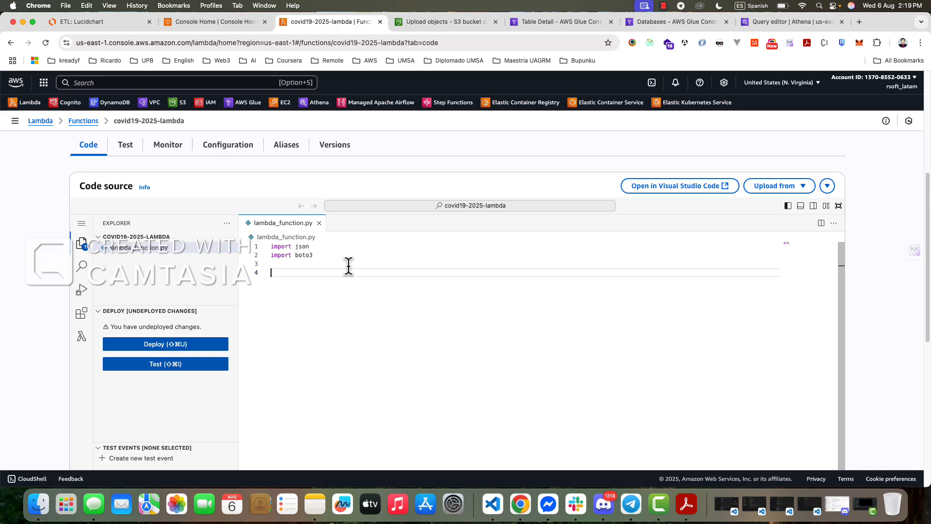
- Create the Glue client below the imports with glue = boto3.client("glue")
type("glue ")
type("= ")
type("boro")
key("BackSpace")
key("BackSpace")
type("to")
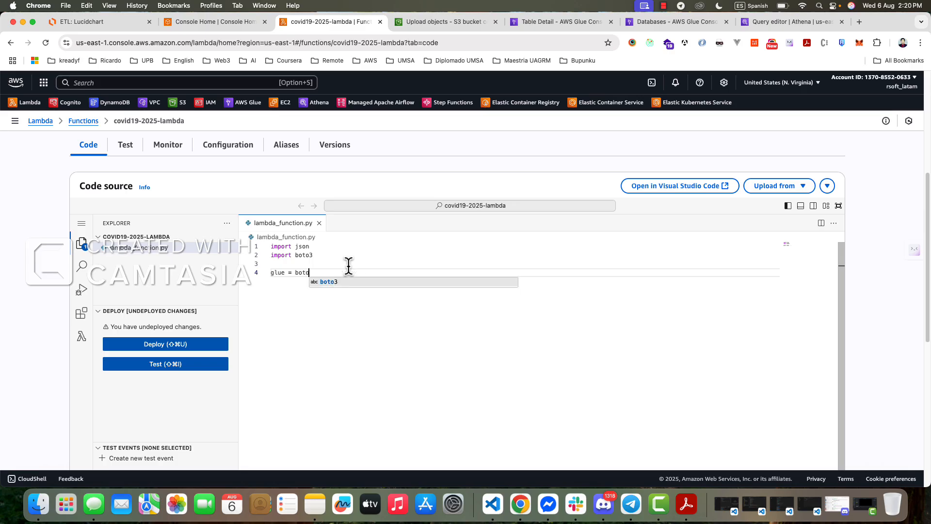
type("3.")
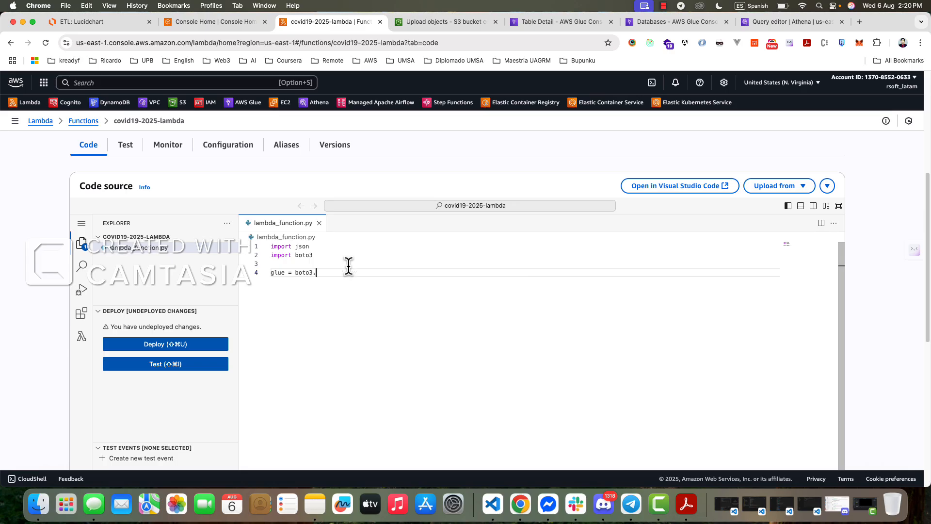
type("client(")
type("'")
type("glue")
key("Return")
key("Return")
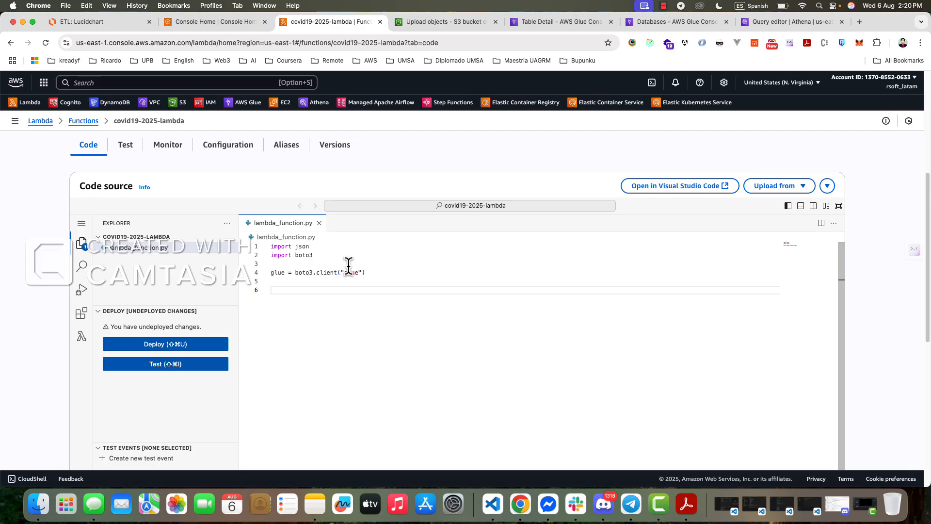
- Define the handler function as def lamdba_handler(event, context): below the Glue client, leaving its body empty
type("def la")
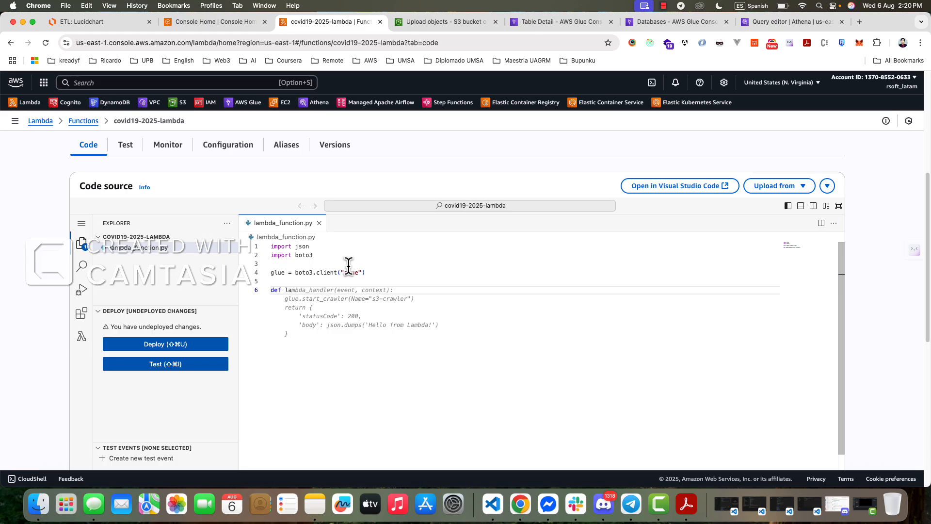
type("m")
type("bda")
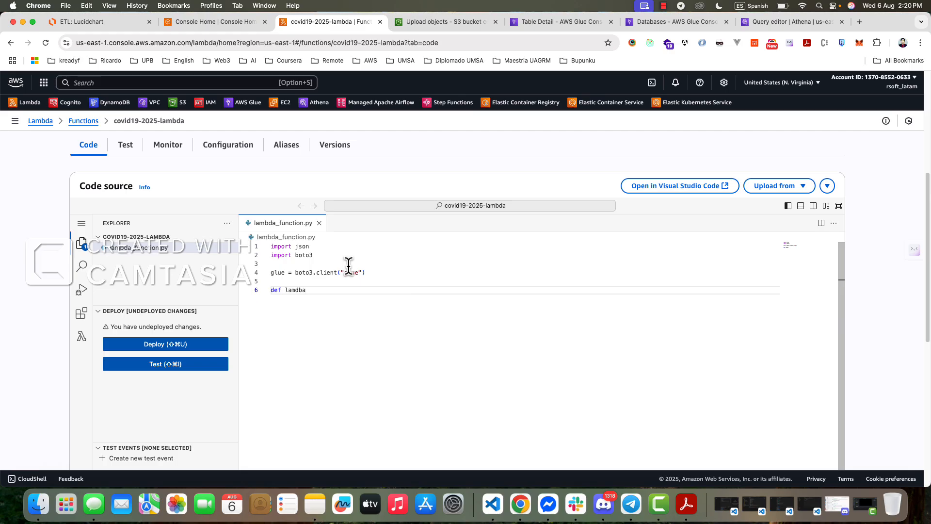
type("_handler")
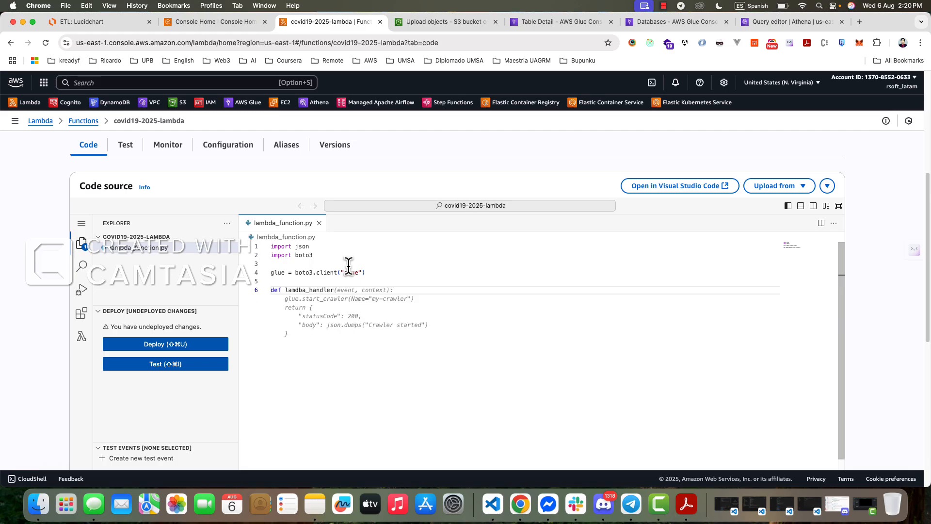
type("()")
type("e")
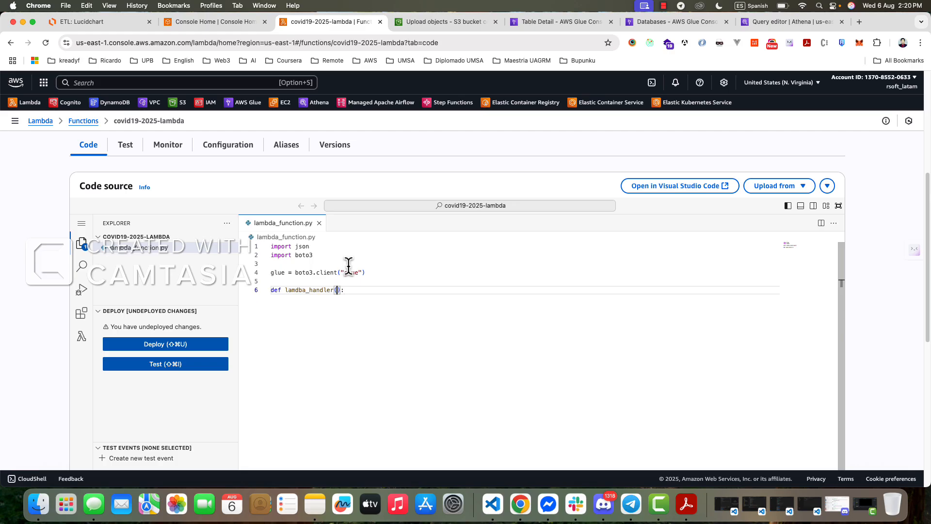
type("vent, context")
key("End")
key("Return")
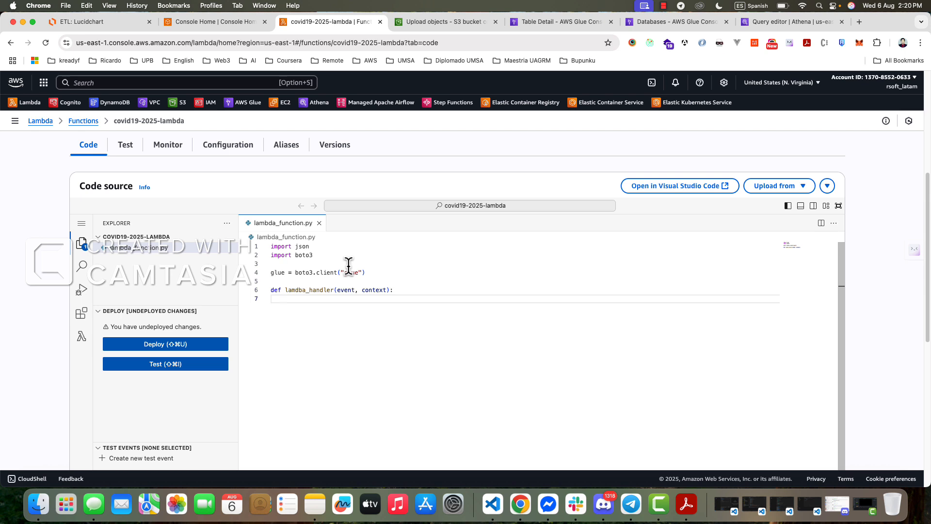
key("Return")
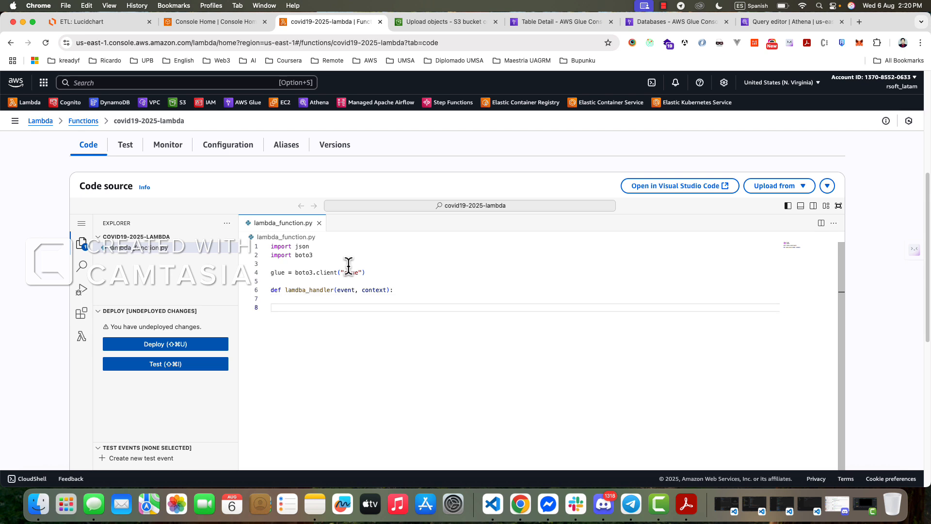
scroll(348, 265, "up", 5)
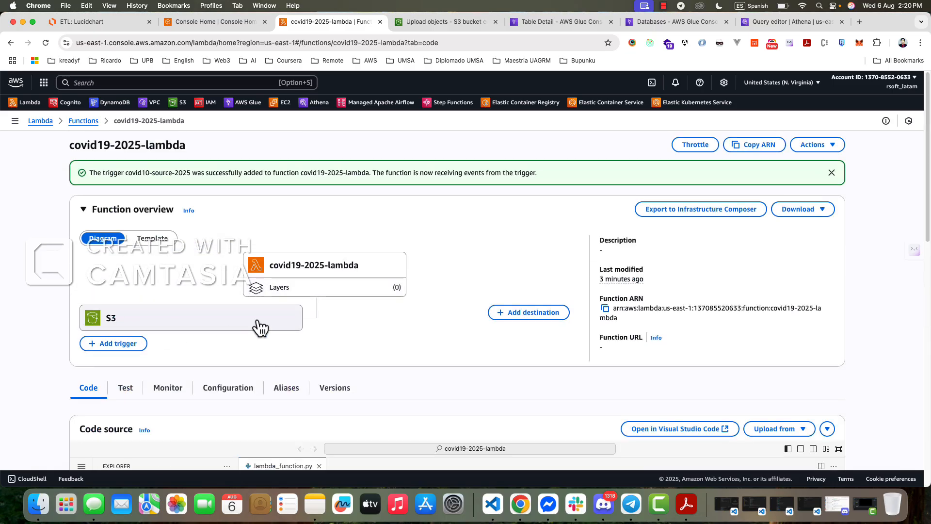
- Add print(f"datos: {event}") as an indented line in the handler's body
scroll(311, 310, "down", 3)
scroll(362, 384, "up", 2)
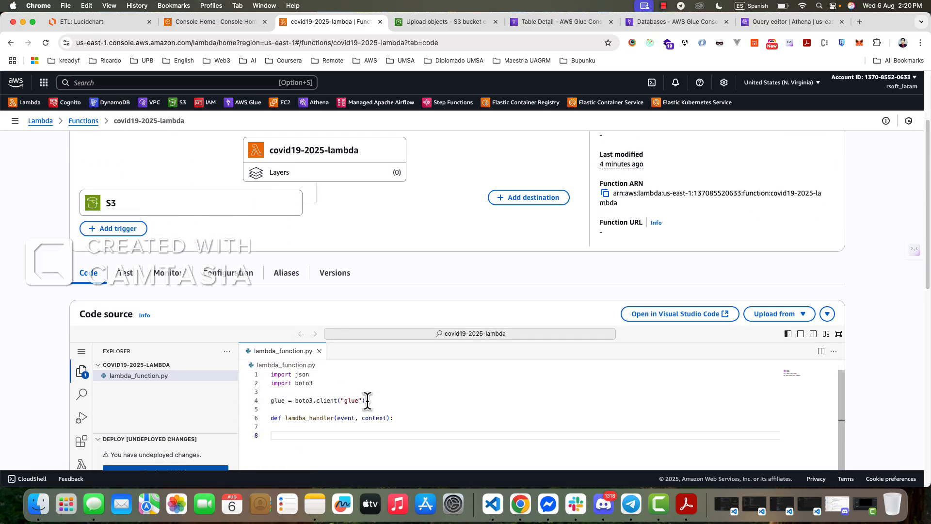
scroll(449, 233, "down", 1)
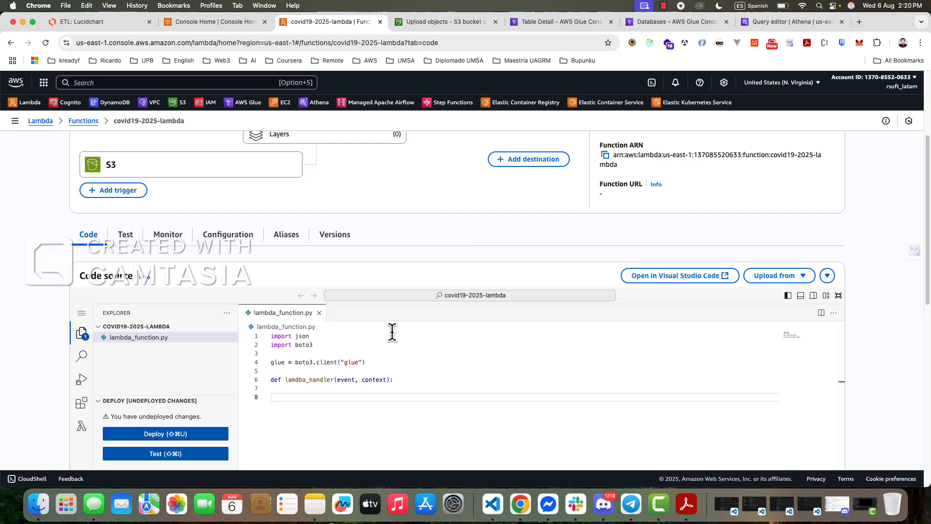
scroll(442, 235, "down", 5)
scroll(384, 294, "up", 3)
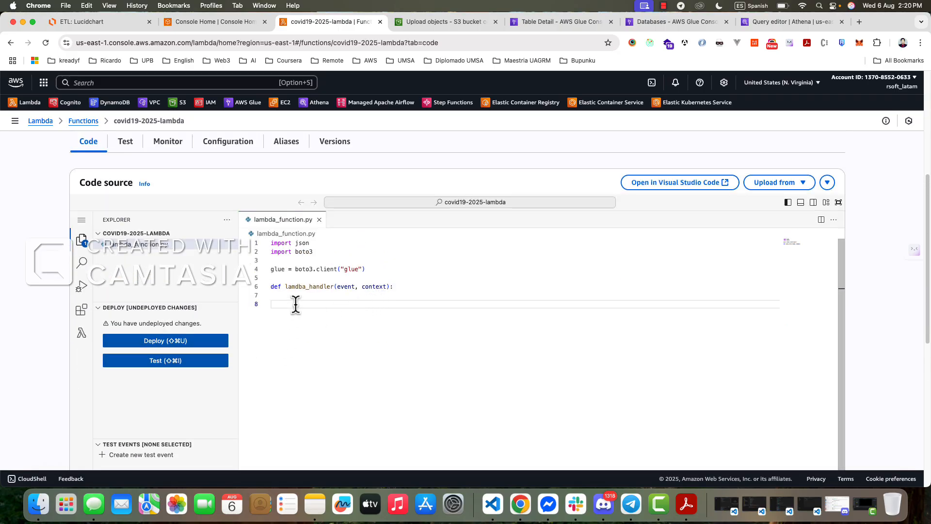
key("Escape")
type("print (")
key("Escape")
type("\"datos:\"")
key("BackSpace")
key("Left")
type("$")
key("BackSpace")
type("´ç")
key("BackSpace")
key("BackSpace")
type("¨Ç")
key("BackSpace")
key("BackSpace")
type("{}")
type("event")
type("f")
- Duplicate the datos print statement onto the line directly below it
left_click_drag(285, 308, 377, 306)
key("super+c")
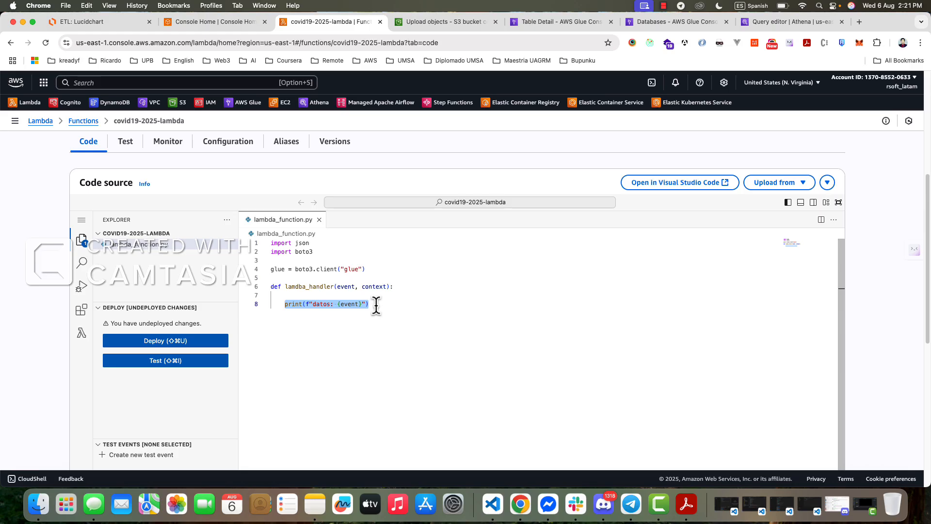
key("Right")
key("Return")
key("super+v")
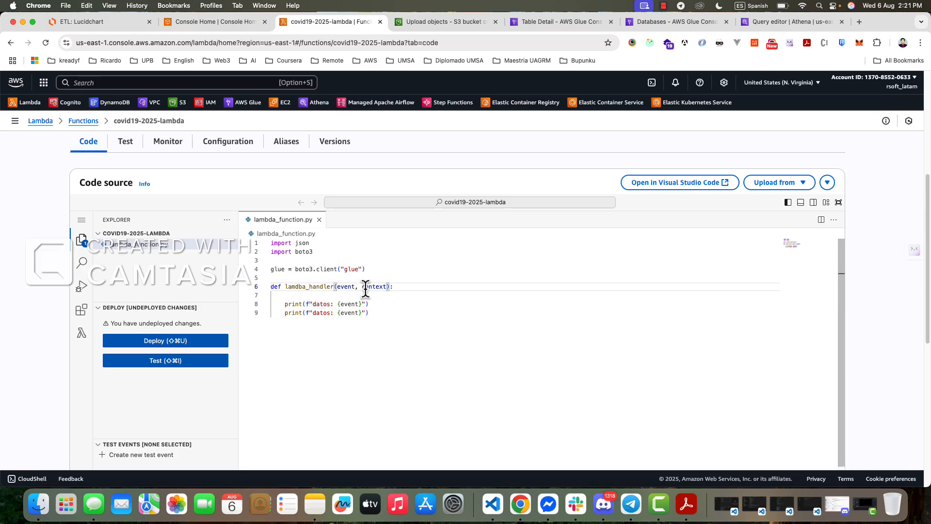
- Change the second print statement to print(f"context: {context}"), replacing both its label and its variable
double_click(369, 287)
key("super+c")
double_click(324, 312)
key("super+v")
double_click(356, 313)
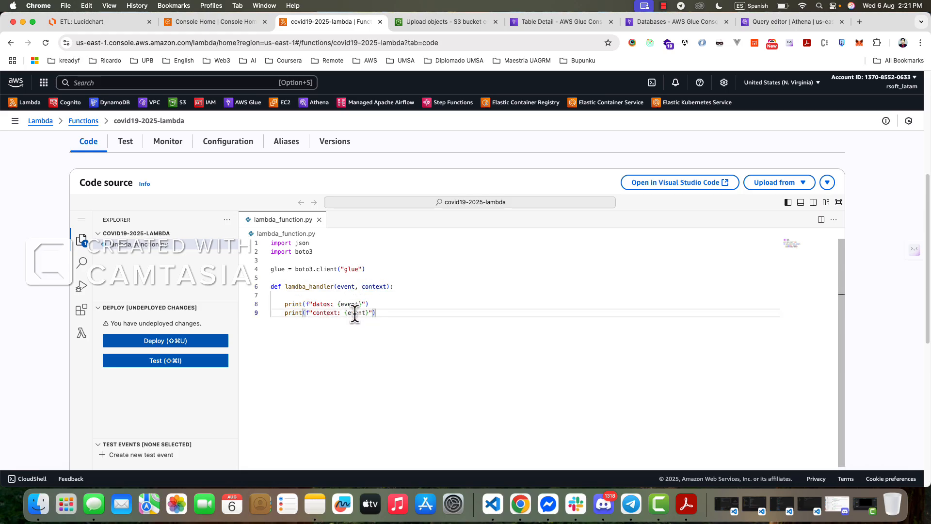
key("super+v")
left_click(432, 304)
left_click(447, 339)
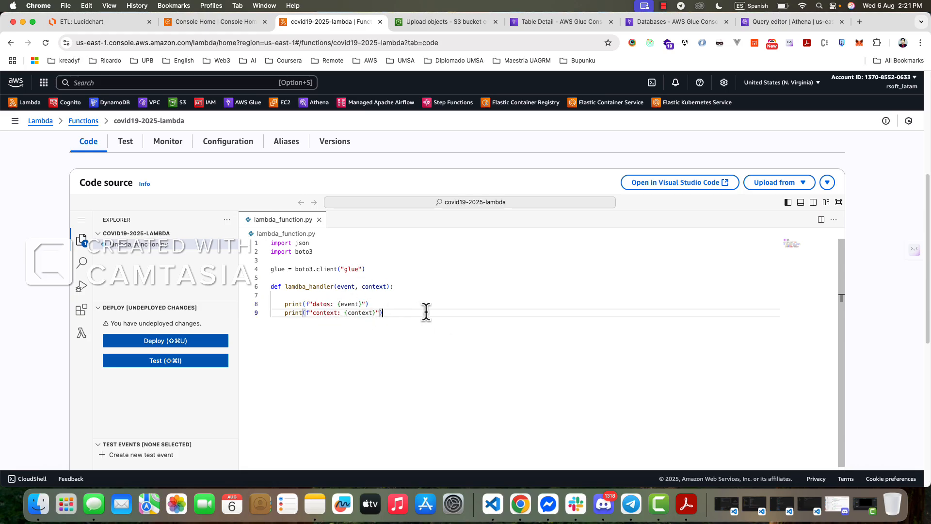
- Deploy the edited code to the covid19-2025-lambda function
scroll(541, 291, "up", 1)
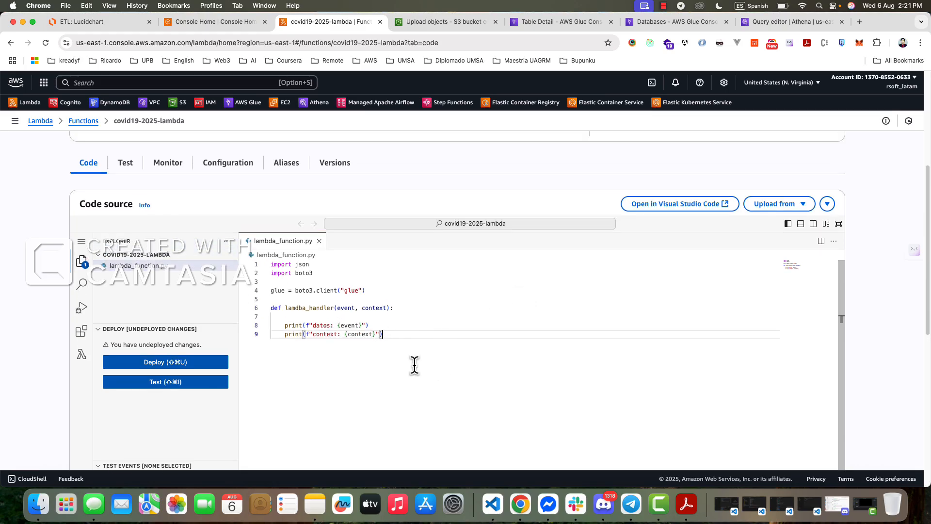
left_click(216, 362)
scroll(477, 366, "up", 1)
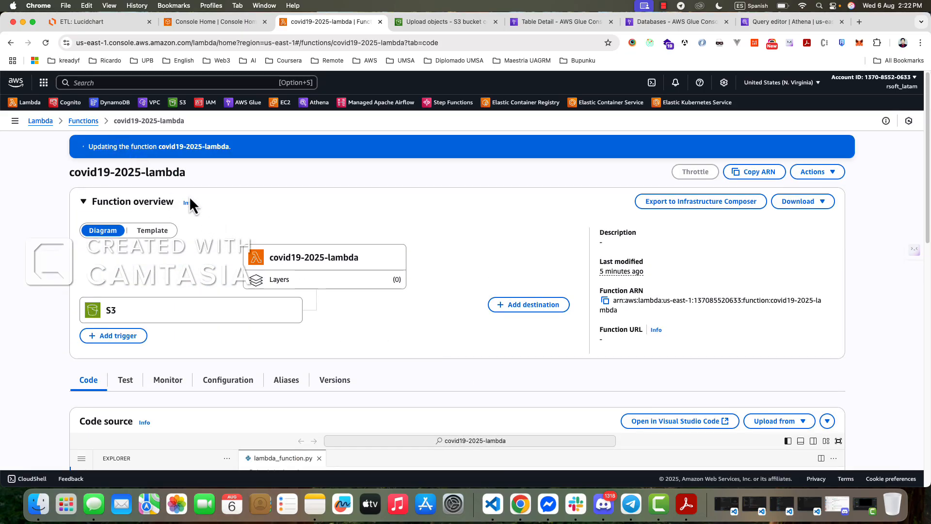
scroll(218, 360, "down", 1)
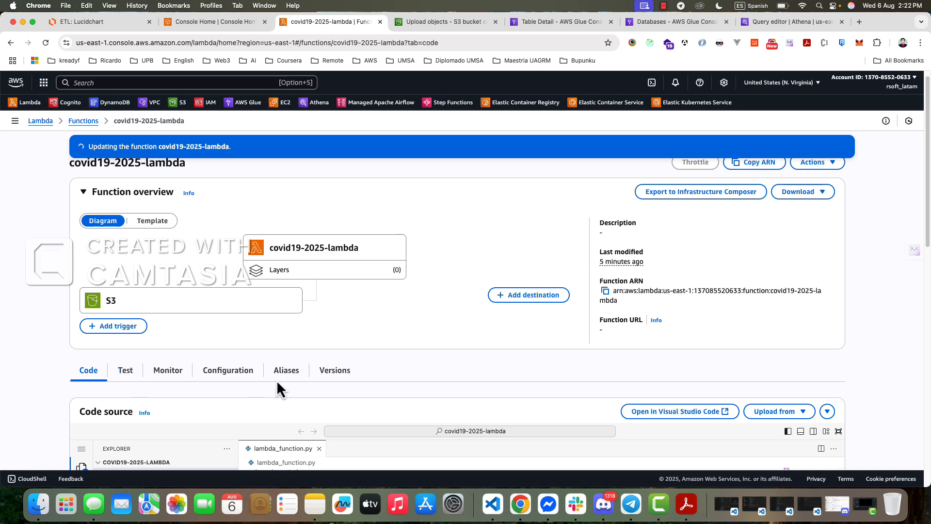
scroll(276, 383, "down", 5)
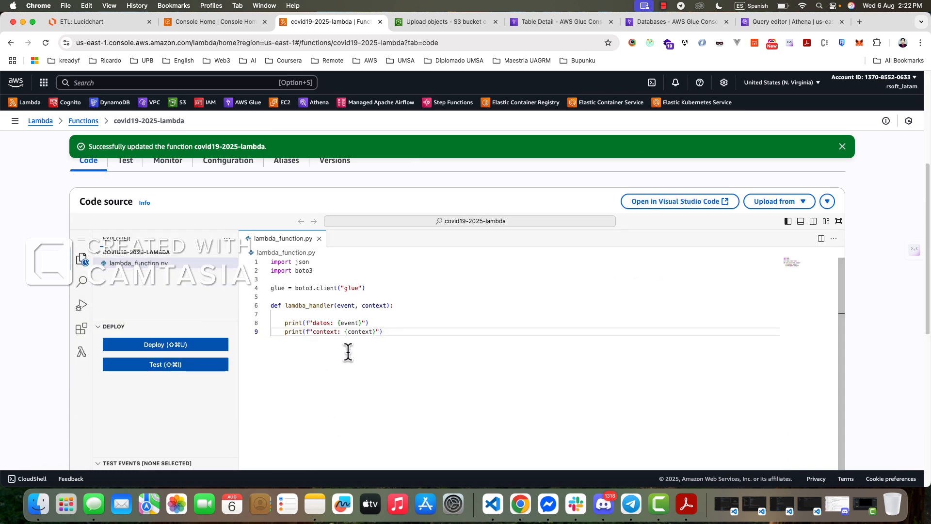
- Remove the sample key-value pairs from the test event's JSON, leaving an empty object, and run the test
scroll(360, 371, "up", 5)
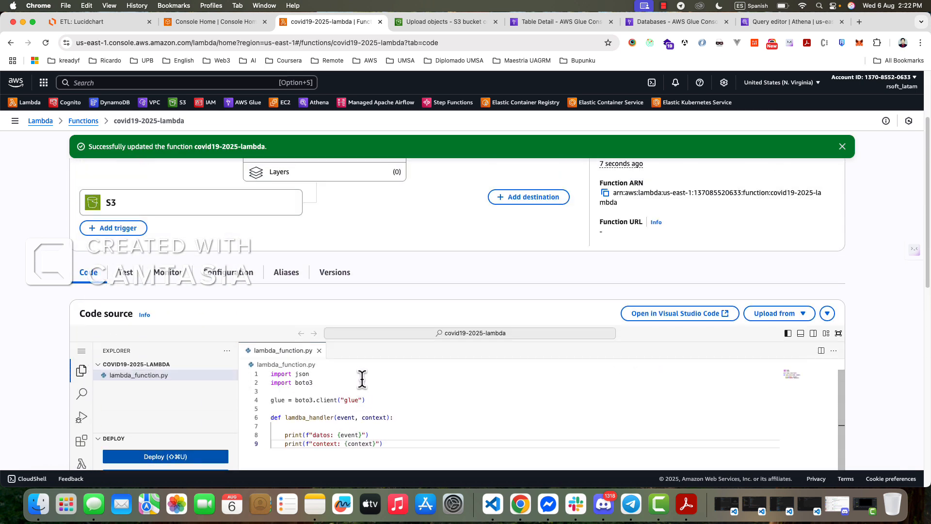
left_click(125, 349)
scroll(239, 389, "down", 3)
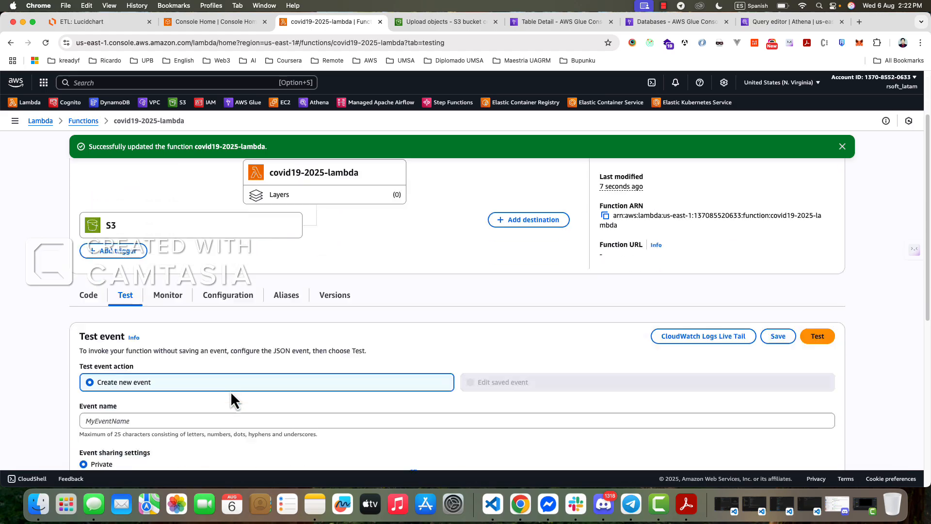
scroll(168, 407, "down", 6)
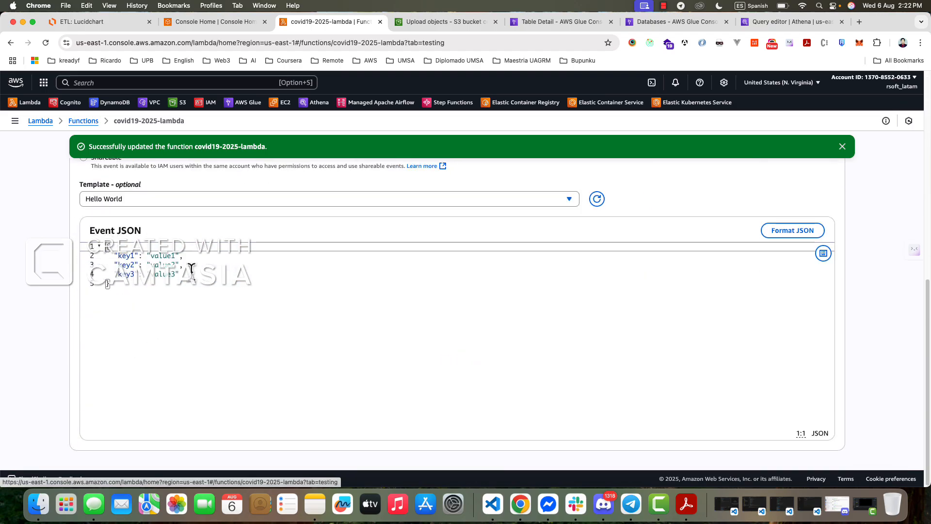
left_click_drag(192, 273, 137, 248)
key("BackSpace")
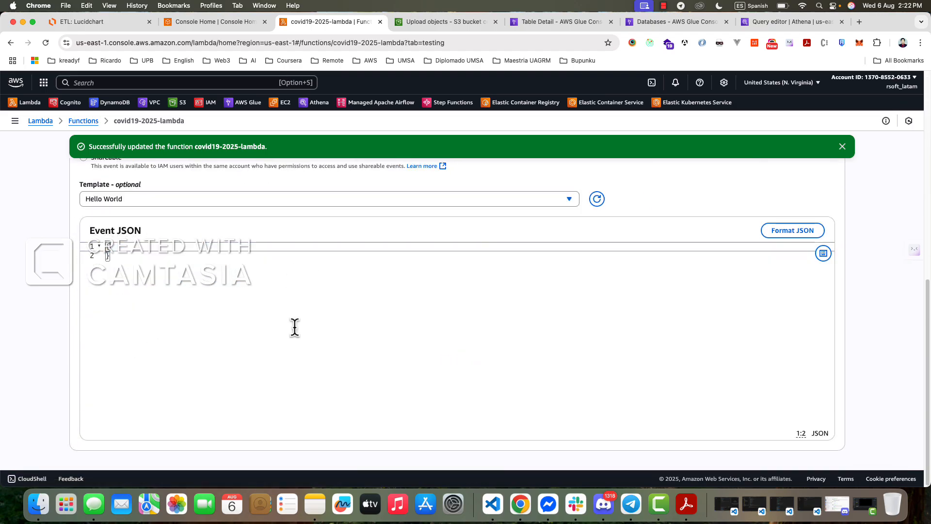
scroll(501, 297, "up", 8)
left_click(798, 372)
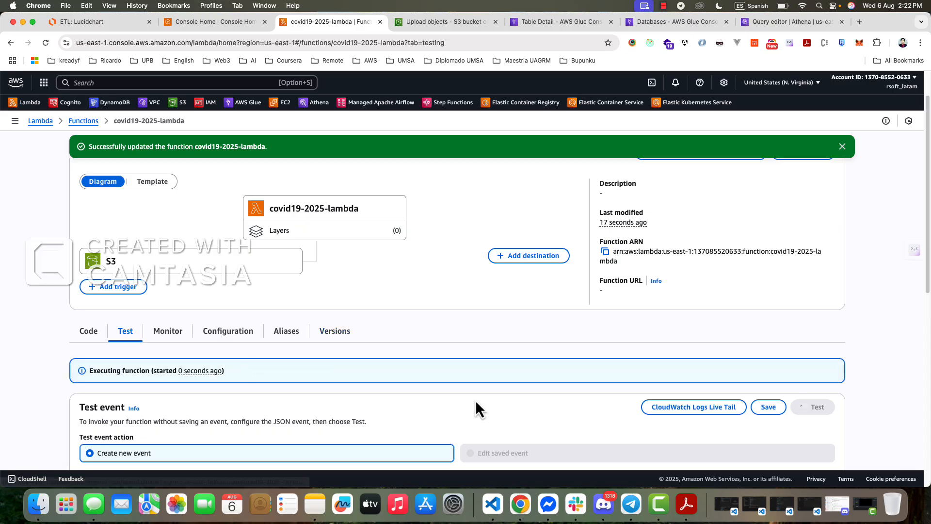
- Expand the details of the test execution and examine its error message
scroll(248, 366, "down", 3)
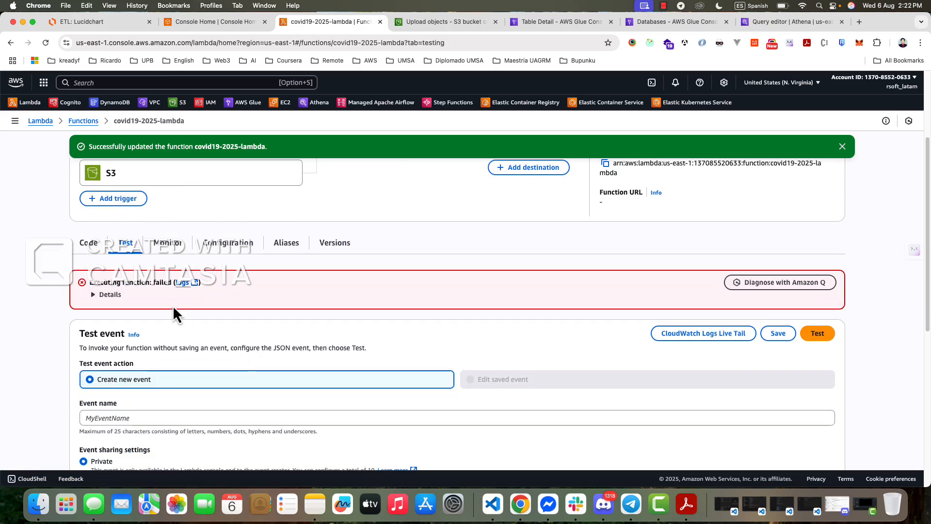
left_click(105, 296)
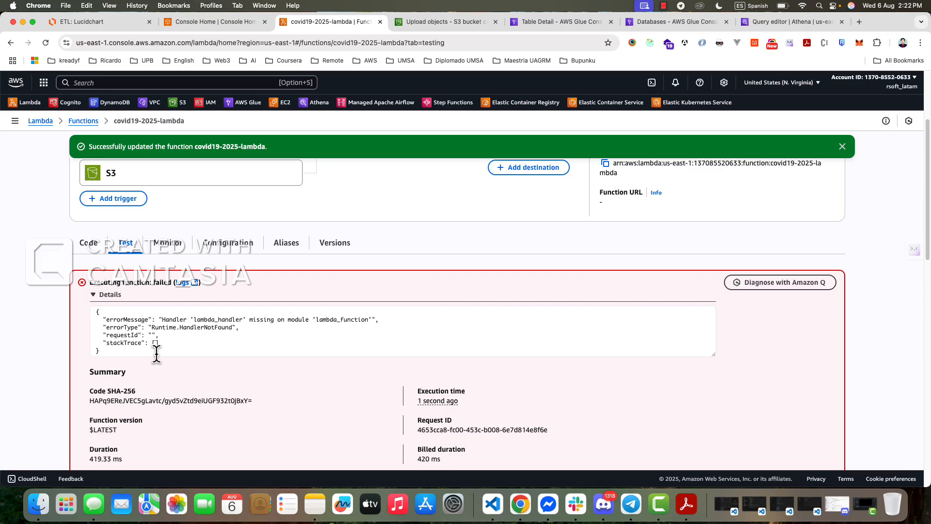
double_click(334, 319)
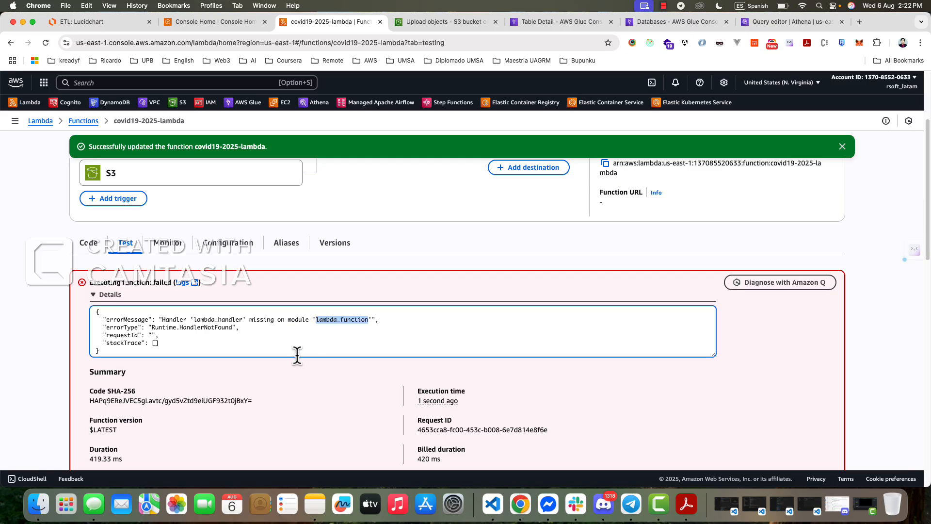
left_click(331, 339)
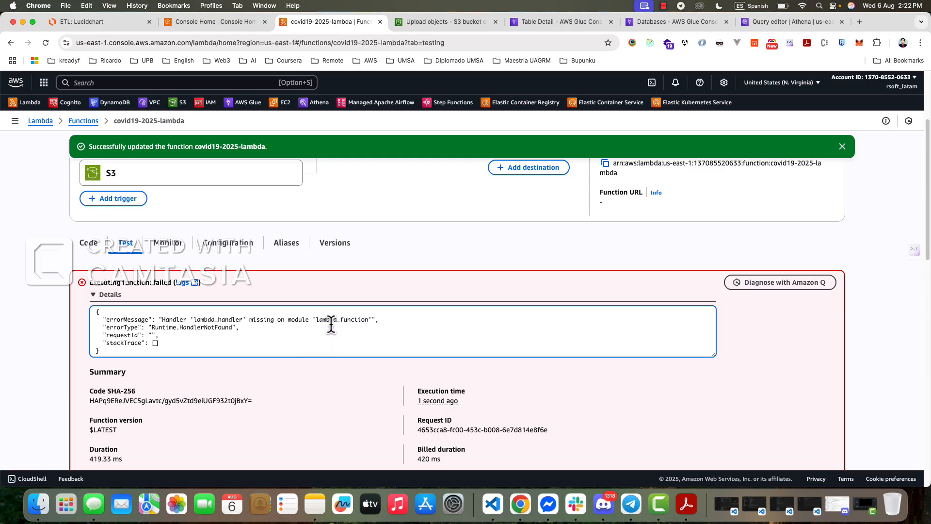
double_click(332, 319)
- Correct the handler's name to lambda_handler in the function code and deploy the change
left_click(92, 243)
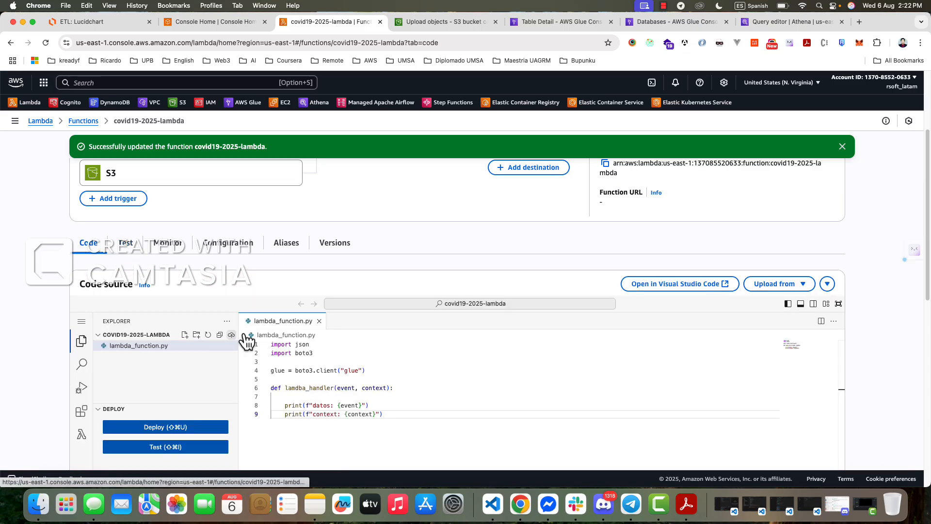
left_click(441, 362)
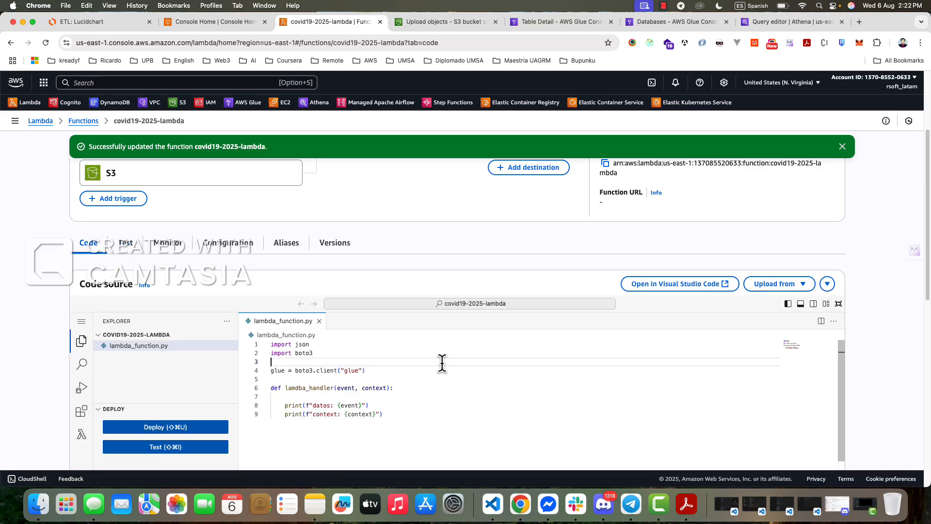
left_click(302, 388)
key("BackSpace")
key("BackSpace")
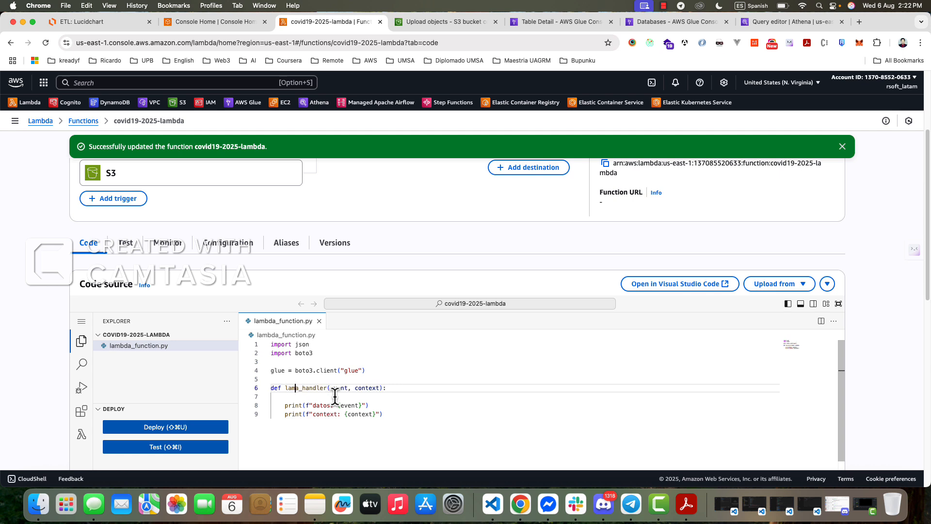
type("bd")
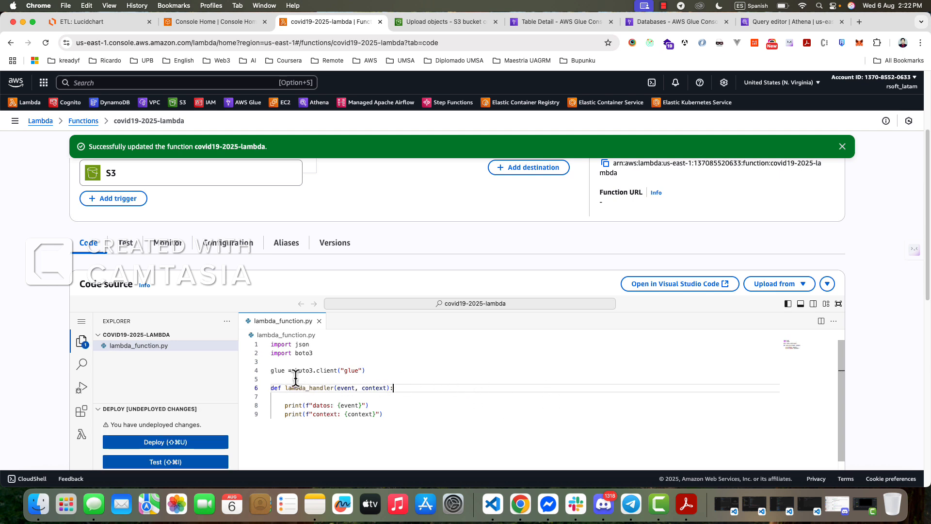
scroll(184, 406, "down", 1)
left_click(187, 422)
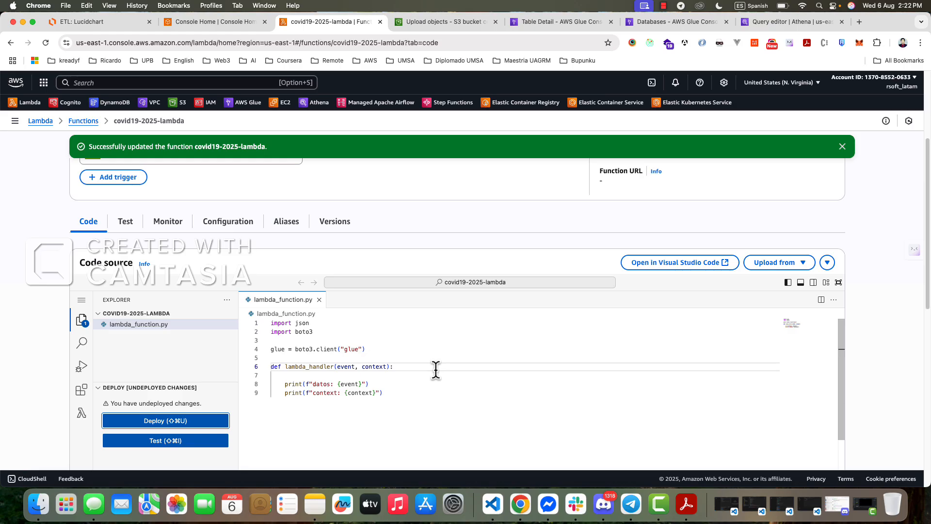
scroll(470, 372, "up", 1)
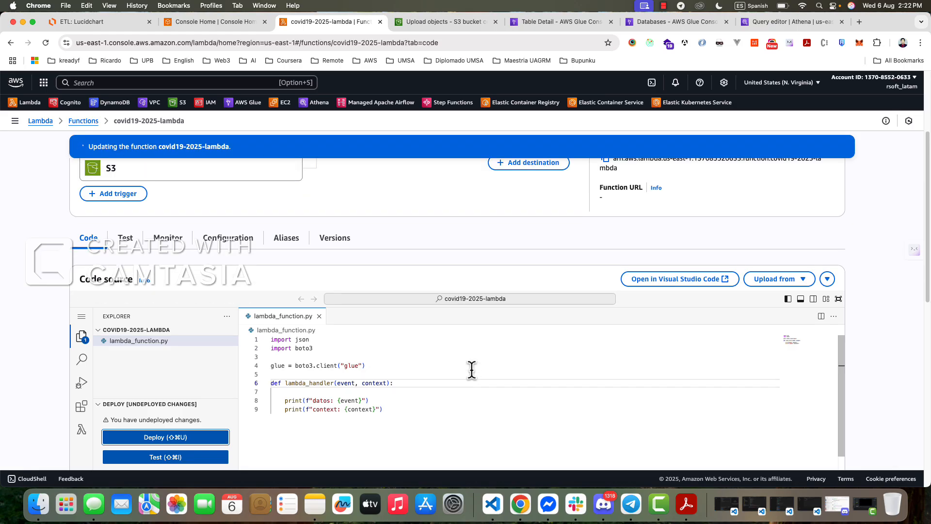
- Run the test again with the empty event and expand the execution details
left_click(132, 246)
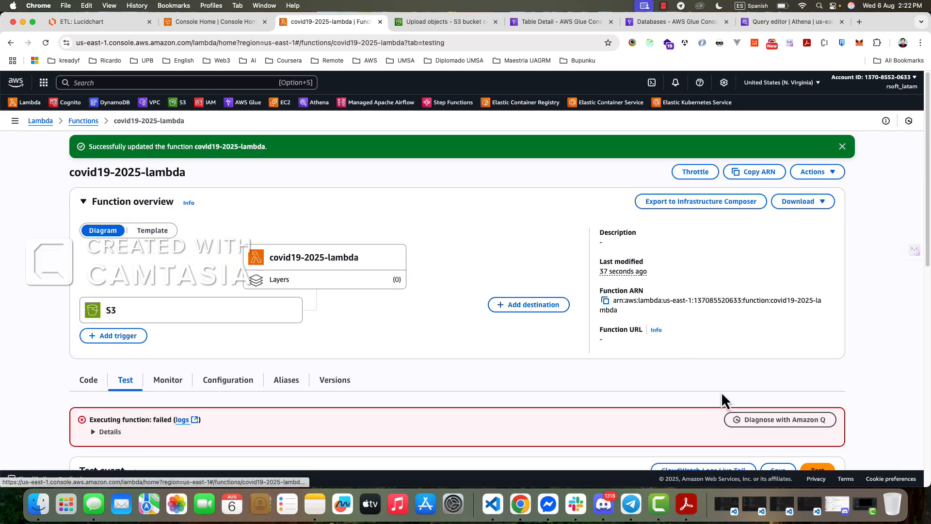
scroll(720, 395, "down", 5)
left_click(818, 370)
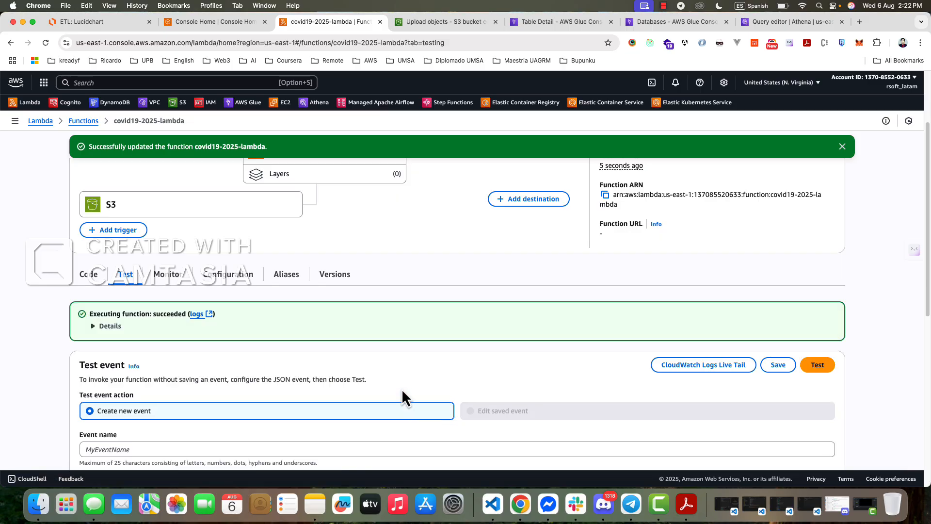
left_click(94, 327)
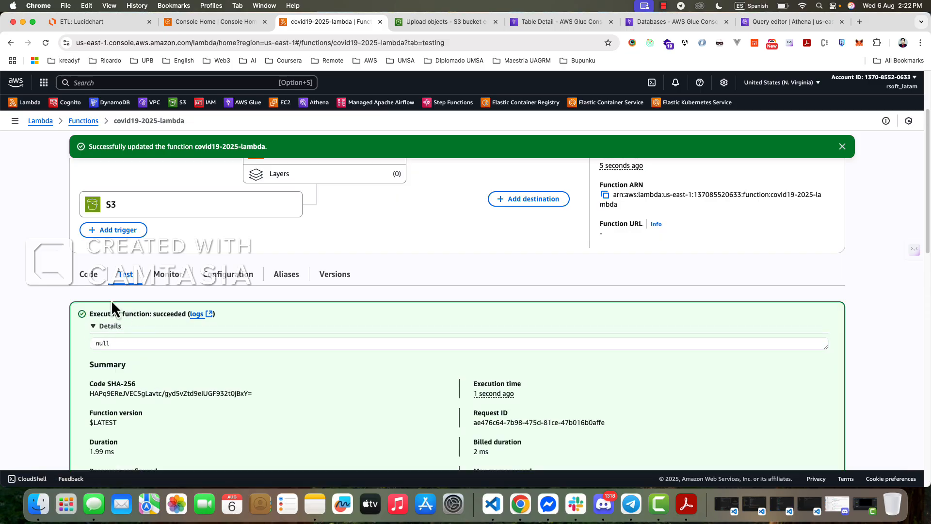
- Open the function's CloudWatch logs from its monitoring page and view the /aws/lambda/covid19-2025-lambda log group
left_click(96, 284)
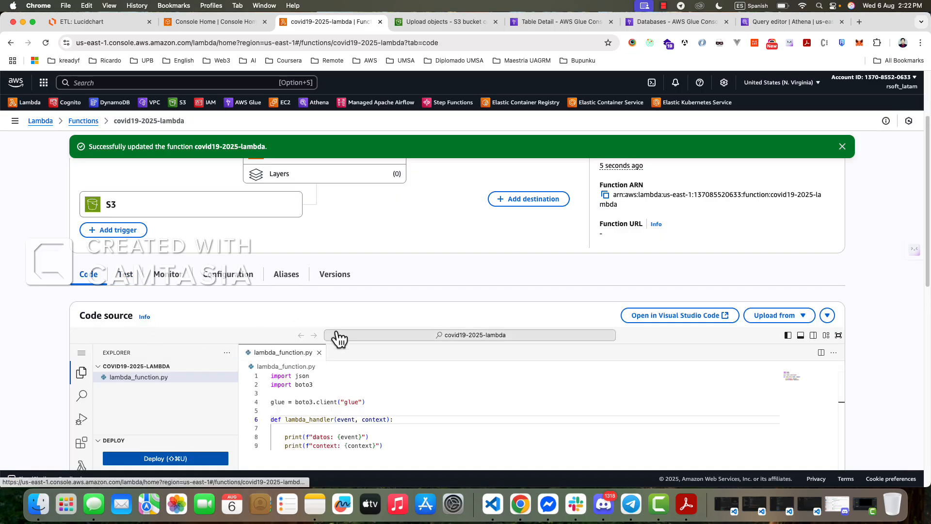
left_click(174, 257)
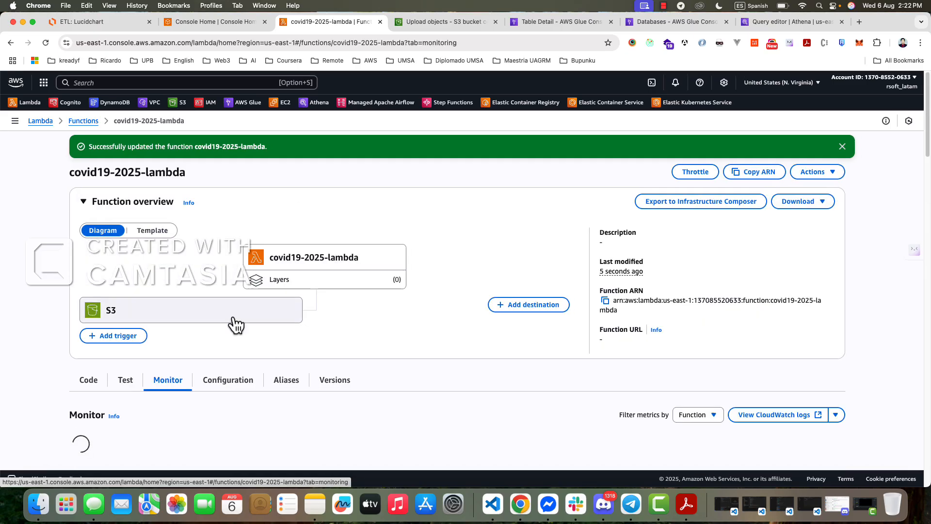
scroll(464, 342, "down", 5)
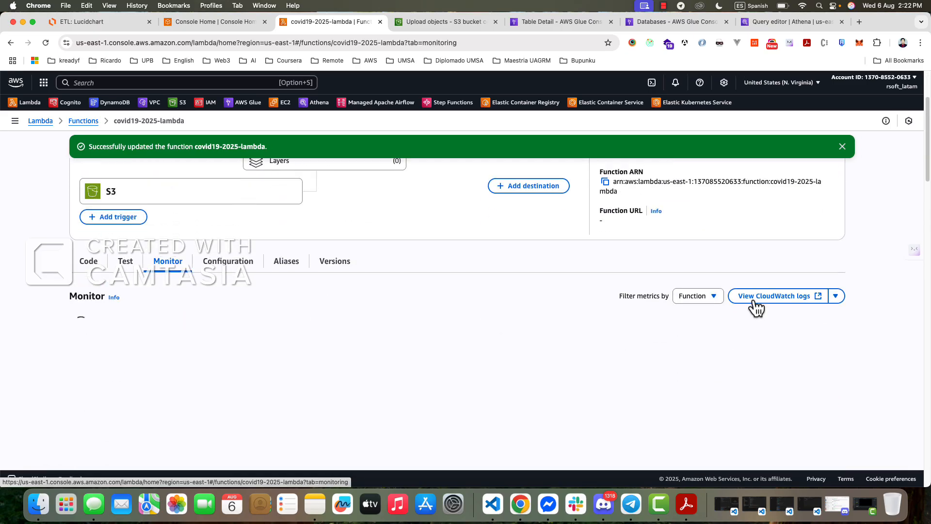
left_click(802, 305)
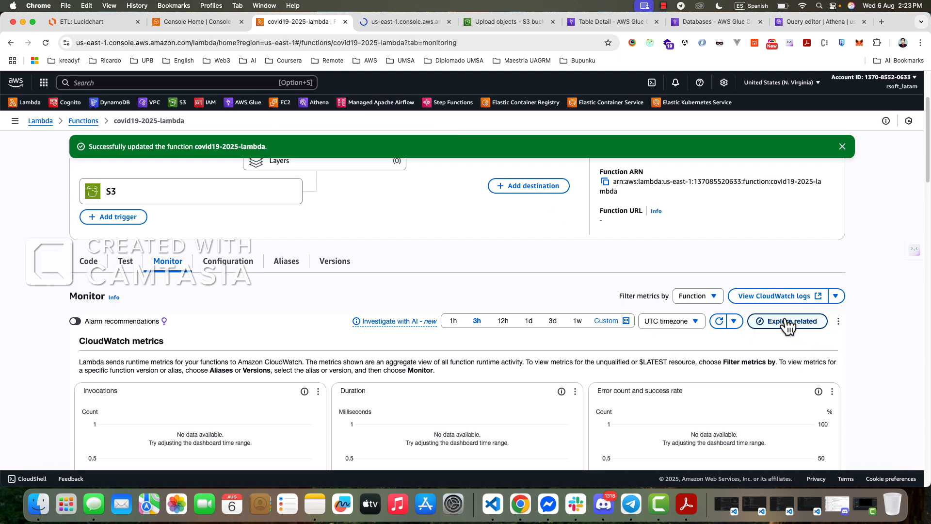
left_click(91, 264)
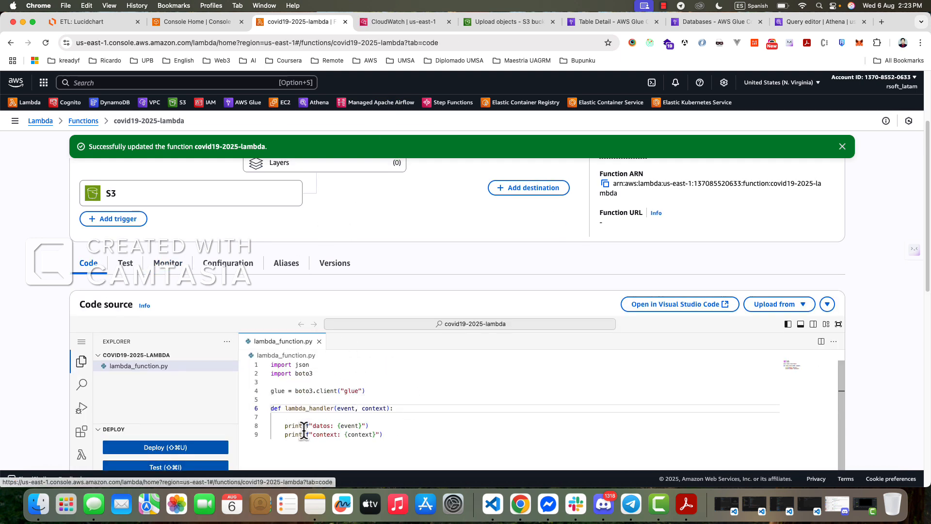
left_click(399, 22)
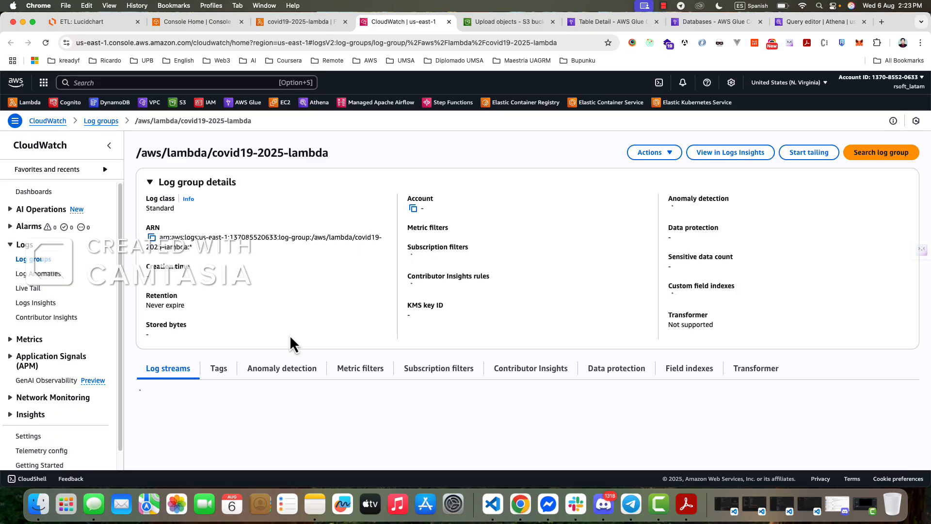
- Open the most recent log stream of the log group, expand all its events and examine the logged datos and context output
scroll(258, 444, "down", 2)
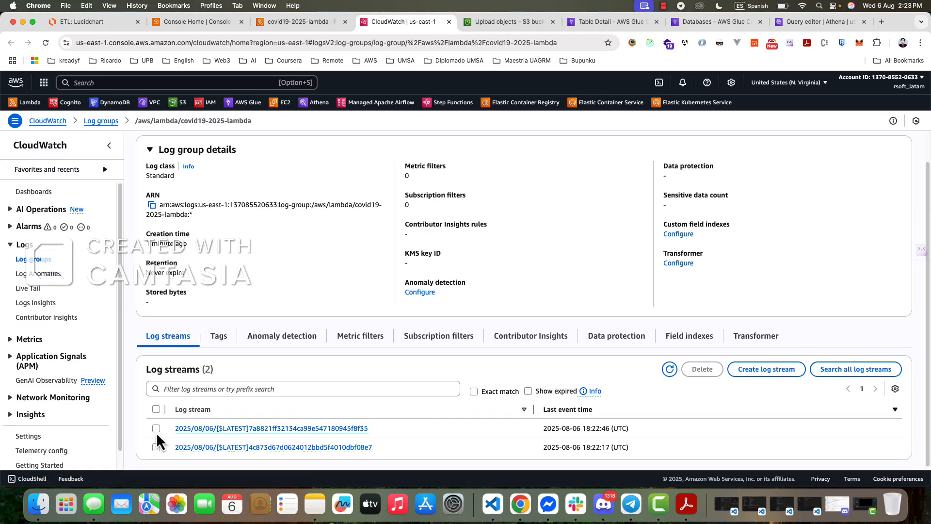
left_click(298, 428)
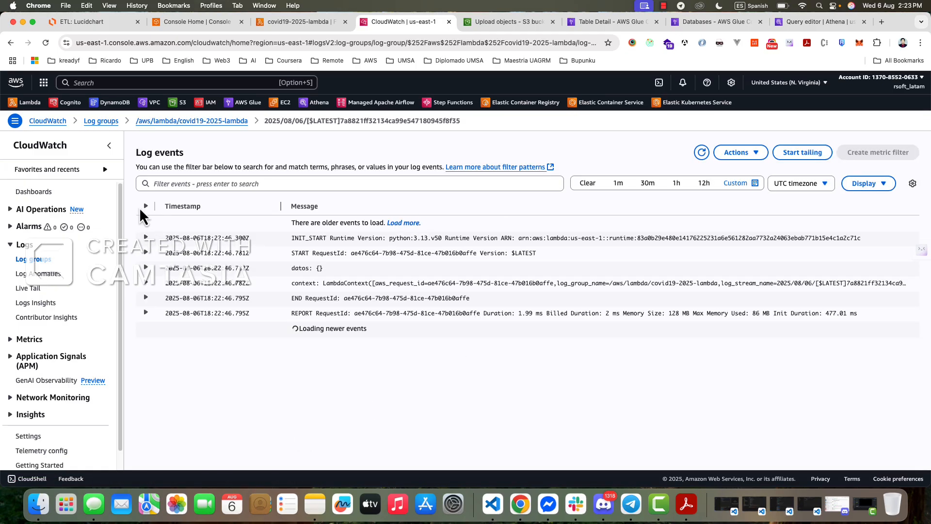
left_click(145, 206)
scroll(417, 334, "down", 1)
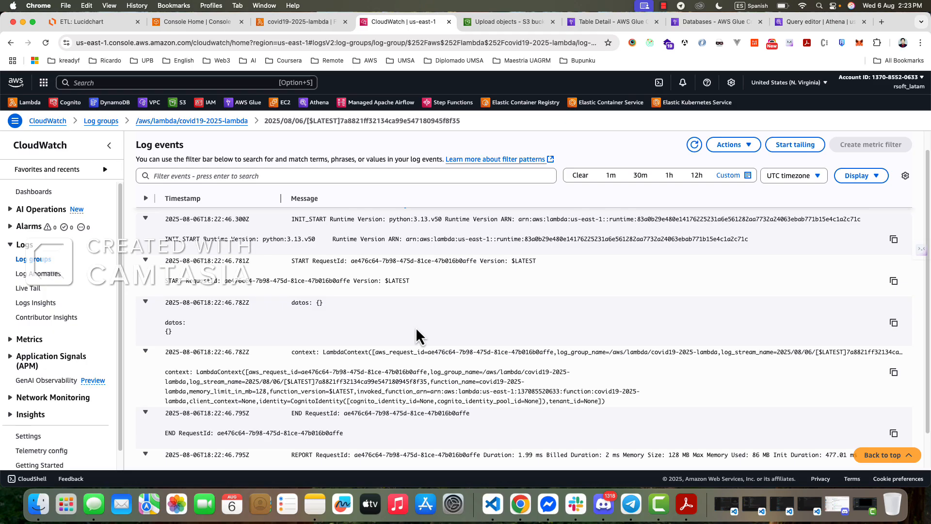
scroll(417, 335, "down", 1)
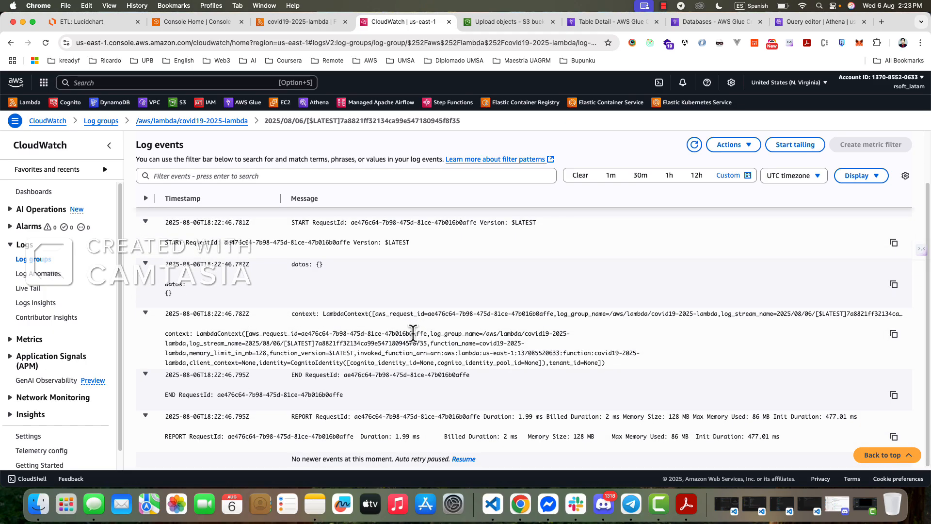
scroll(514, 339, "up", 2)
scroll(515, 333, "down", 2)
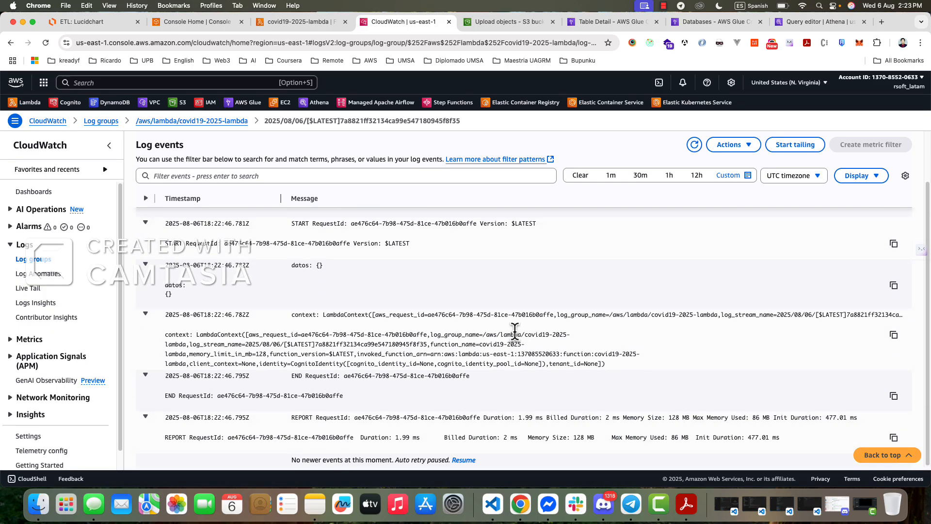
scroll(514, 333, "up", 2)
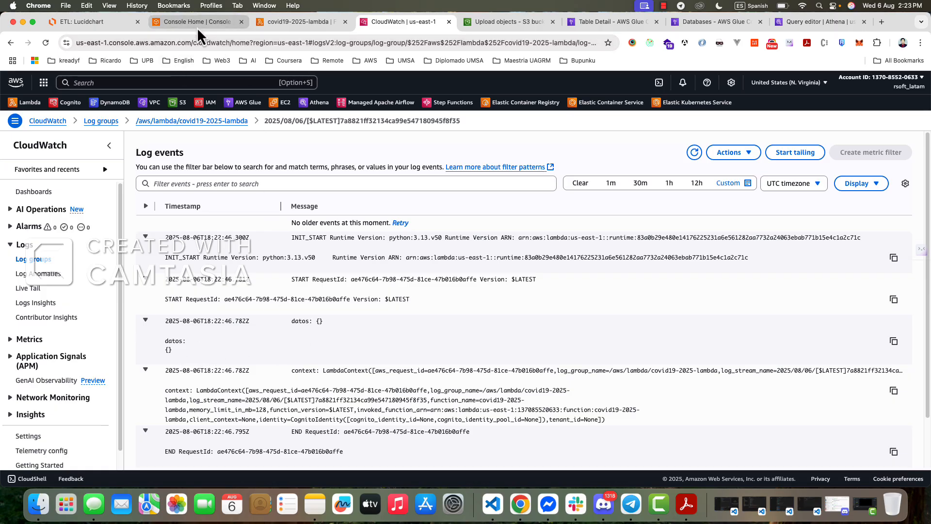
left_click(284, 22)
left_click(211, 22)
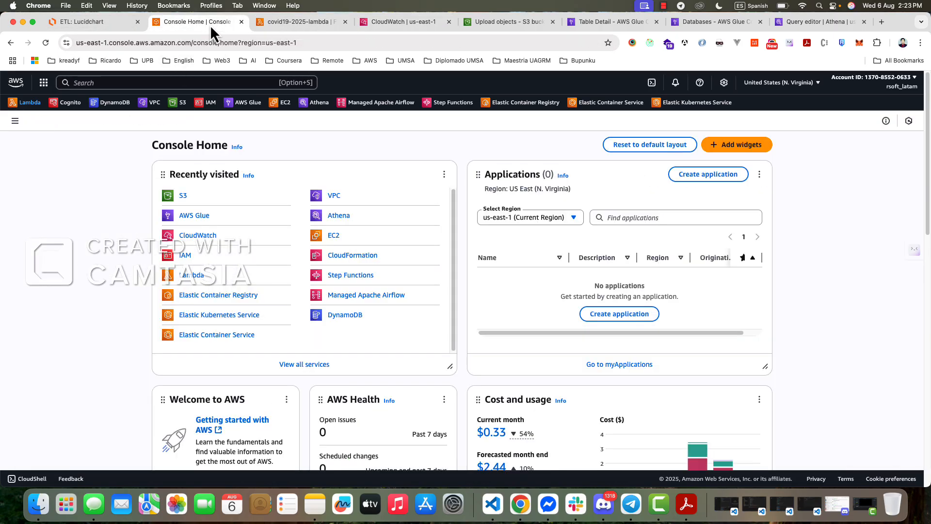
left_click(297, 22)
left_click(394, 23)
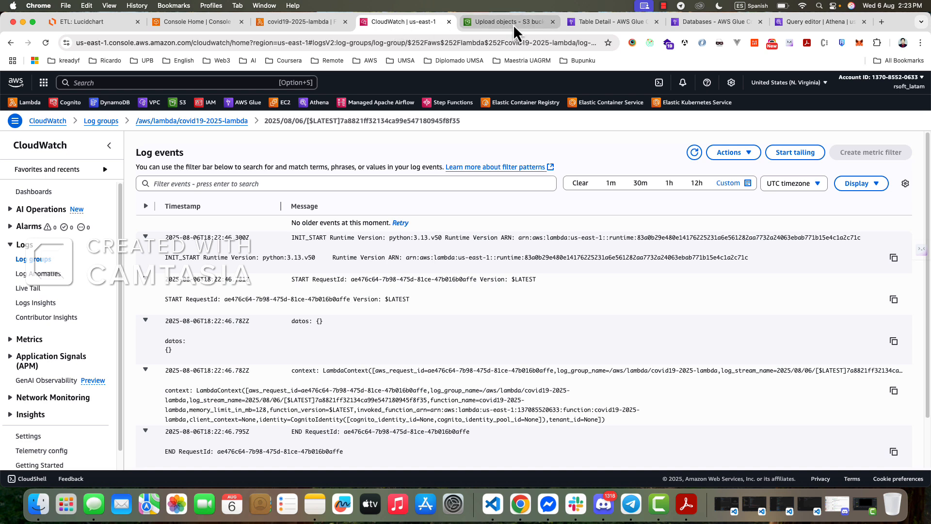
left_click(310, 22)
scroll(316, 369, "down", 3)
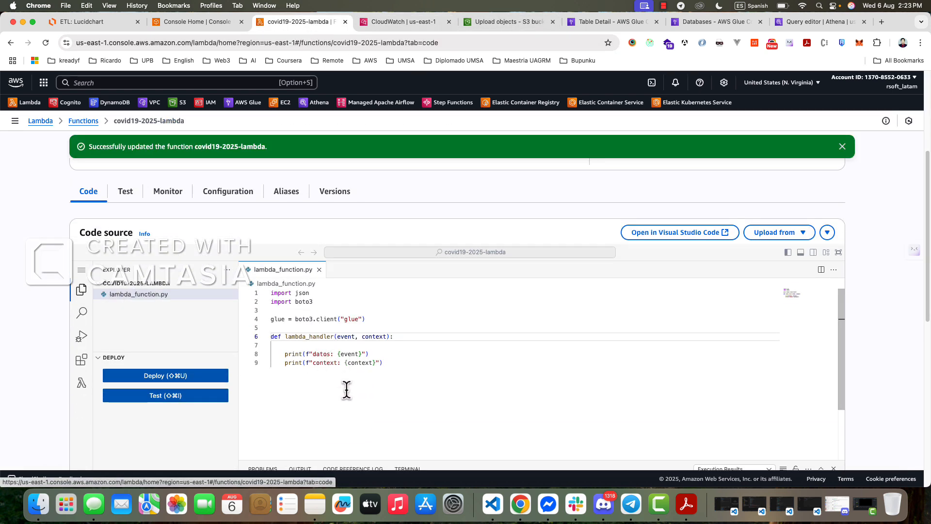
scroll(383, 322, "up", 1)
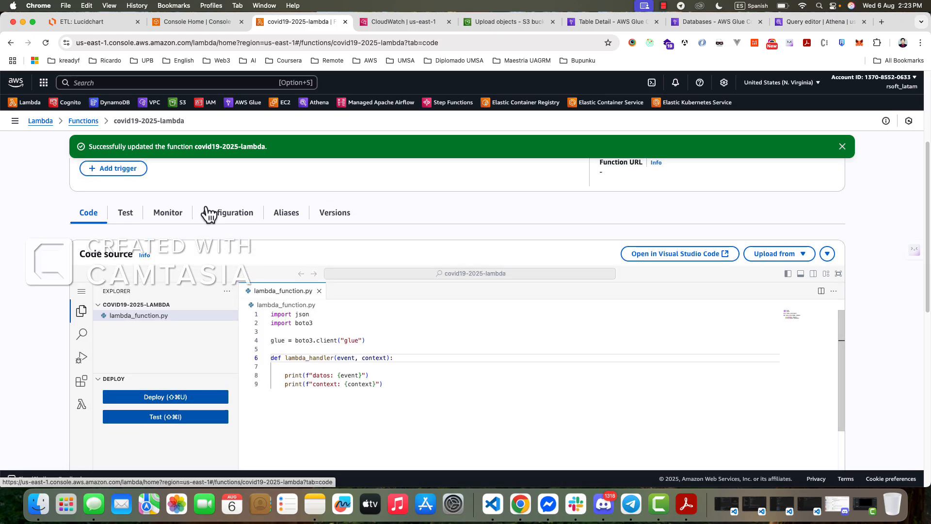
left_click(376, 27)
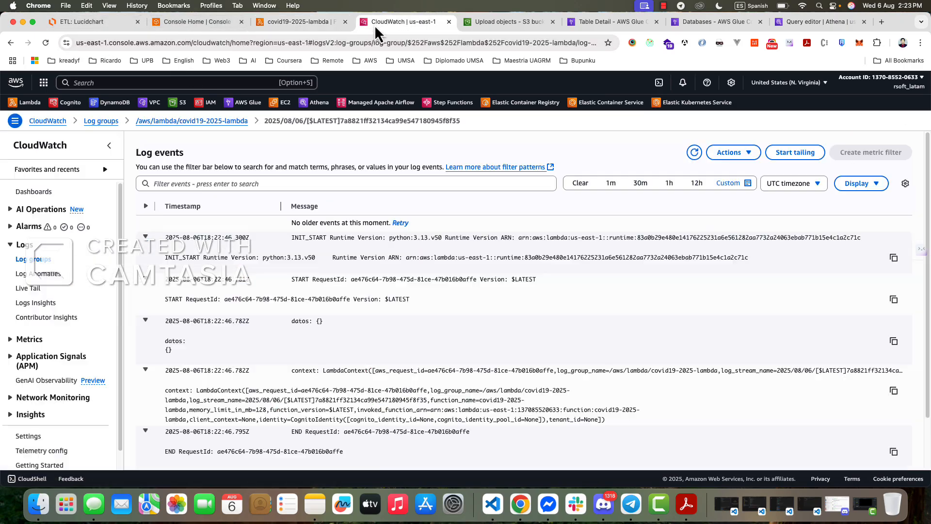
- Open the cases/ folder of the covid10-source-2025 bucket in S3
left_click(493, 22)
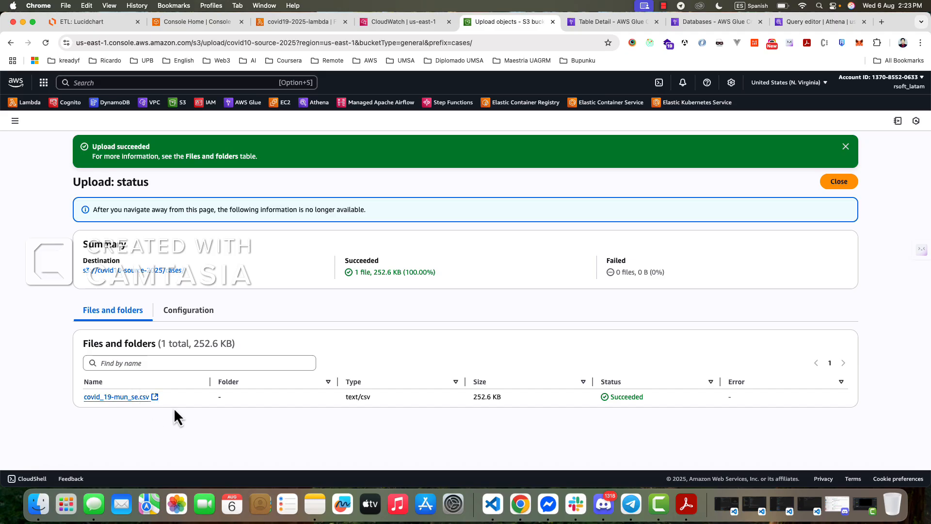
left_click(180, 108)
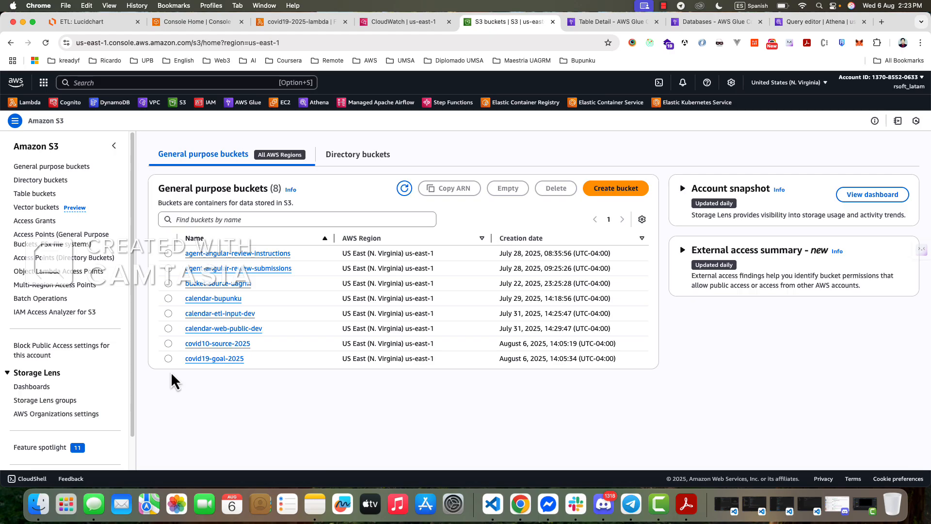
left_click(216, 346)
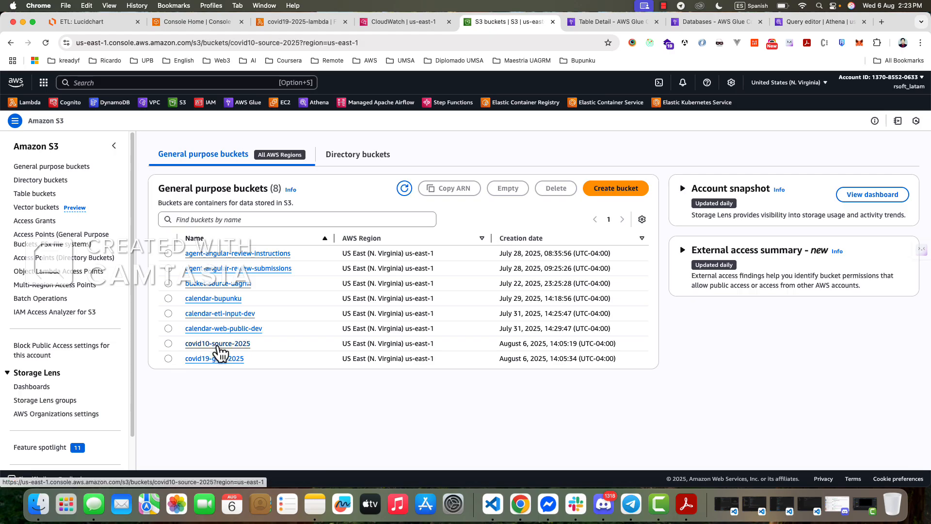
left_click(198, 279)
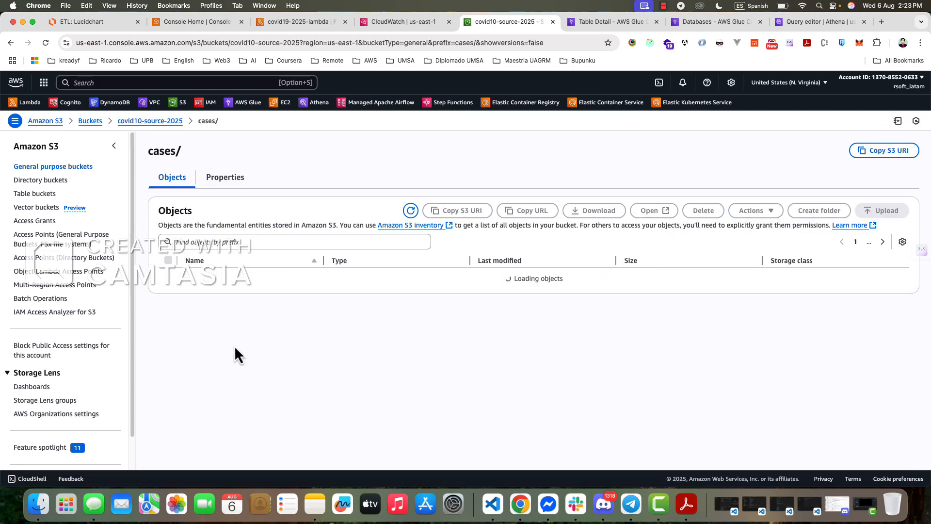
- Permanently delete covid_19-mun_se.csv from the cases/ folder, confirming with the text "permanently delete"
left_click(168, 275)
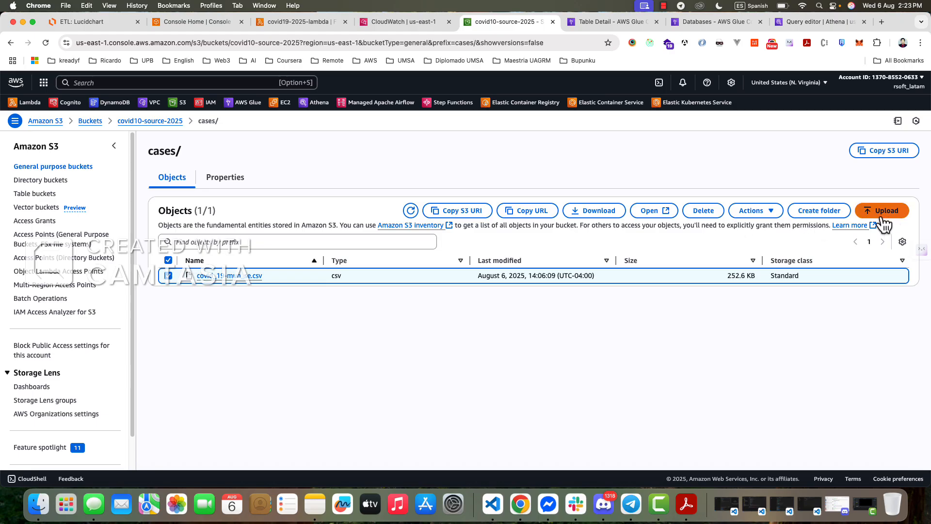
left_click(709, 213)
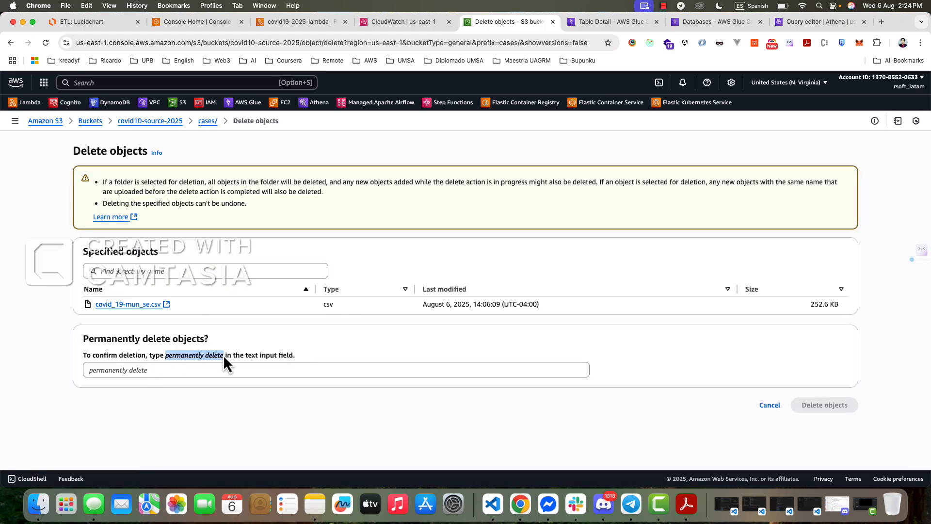
left_click(203, 370)
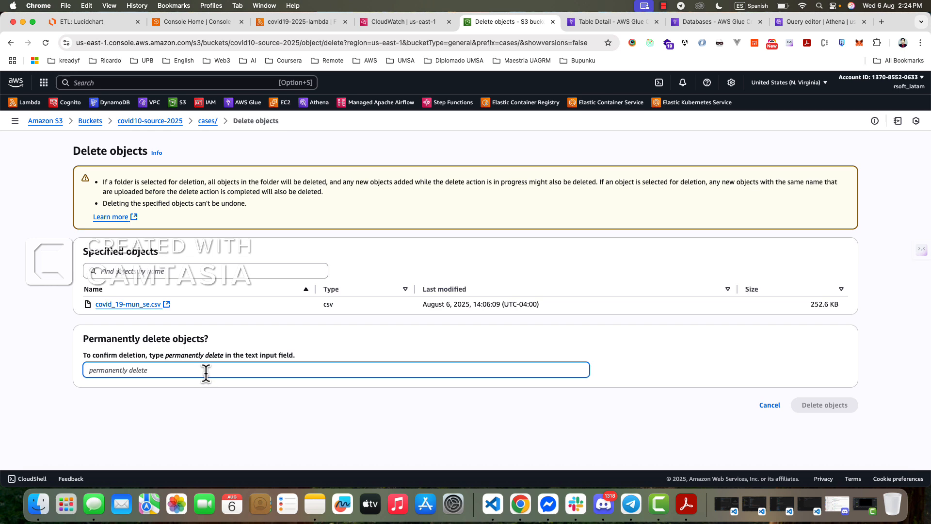
type("permanently delete")
left_click(825, 405)
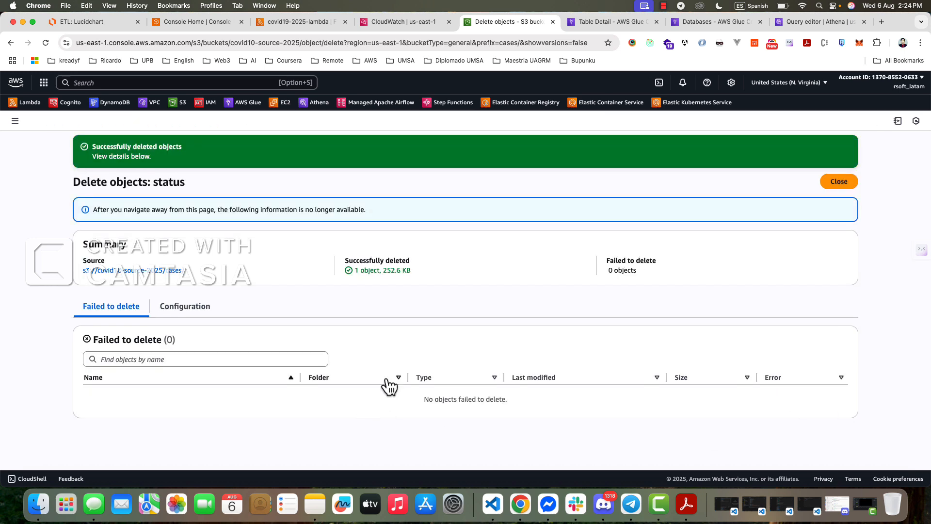
- Close the deletion status and upload covid_19-mun_se.csv from the Downloads folder into s3://covid10-source-2025/cases/ again
left_click(38, 504)
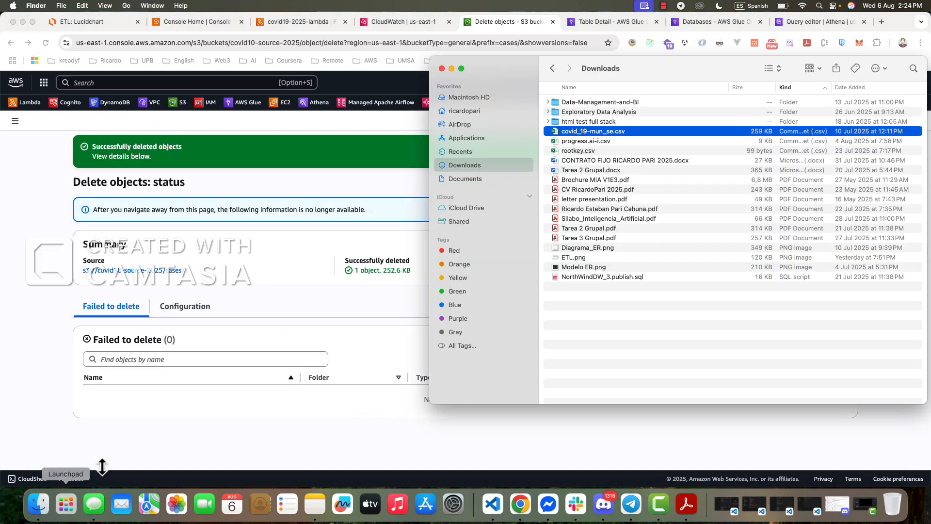
left_click_drag(587, 133, 325, 398)
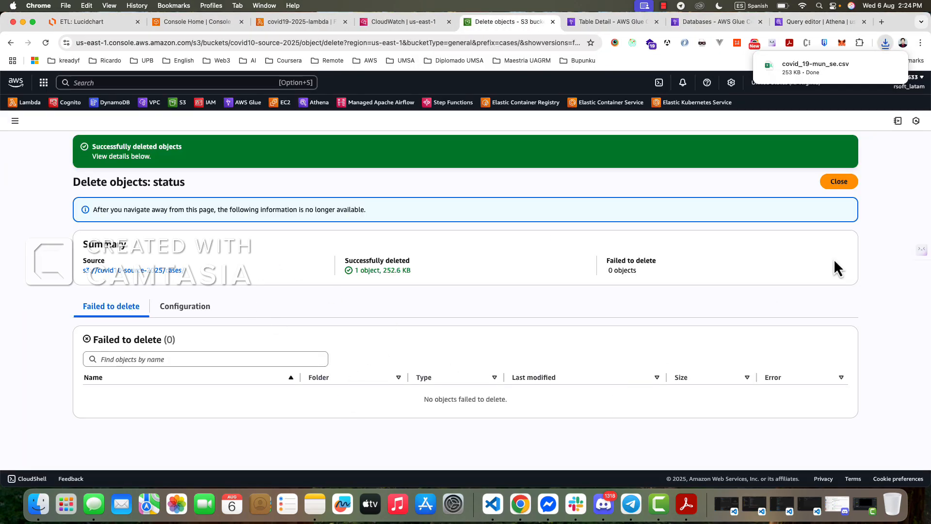
left_click(834, 183)
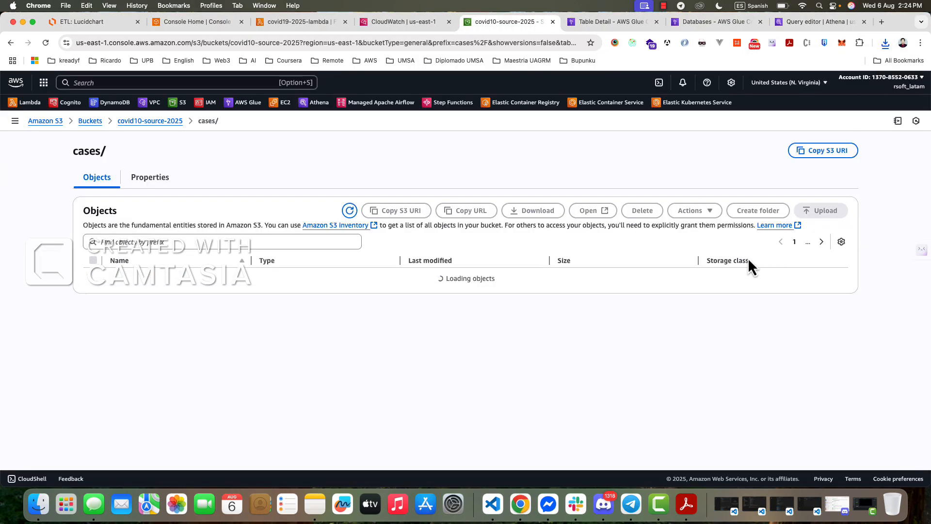
left_click(474, 316)
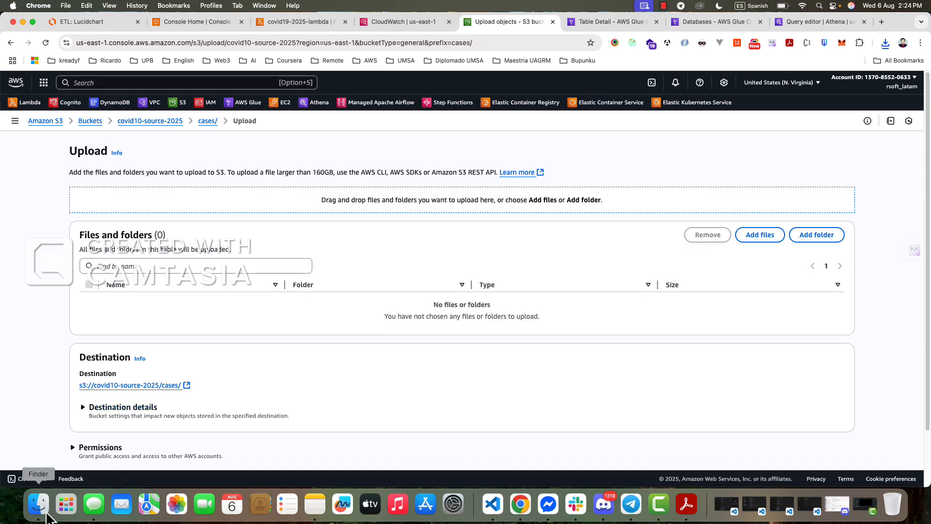
left_click(39, 504)
left_click_drag(567, 134, 403, 362)
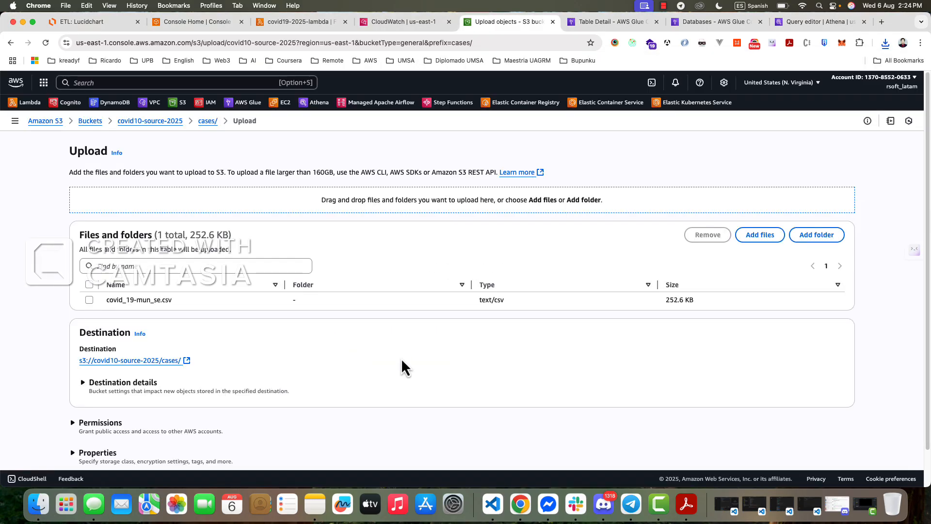
left_click(89, 297)
scroll(728, 388, "down", 2)
left_click(824, 444)
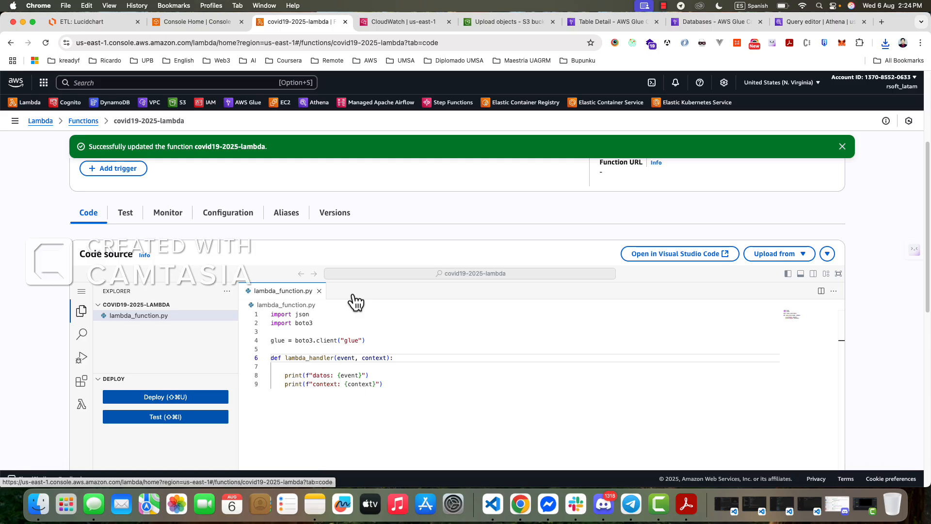
- Return to the /aws/lambda/covid19-2025-lambda log group in CloudWatch and refresh its list of log streams
left_click(403, 25)
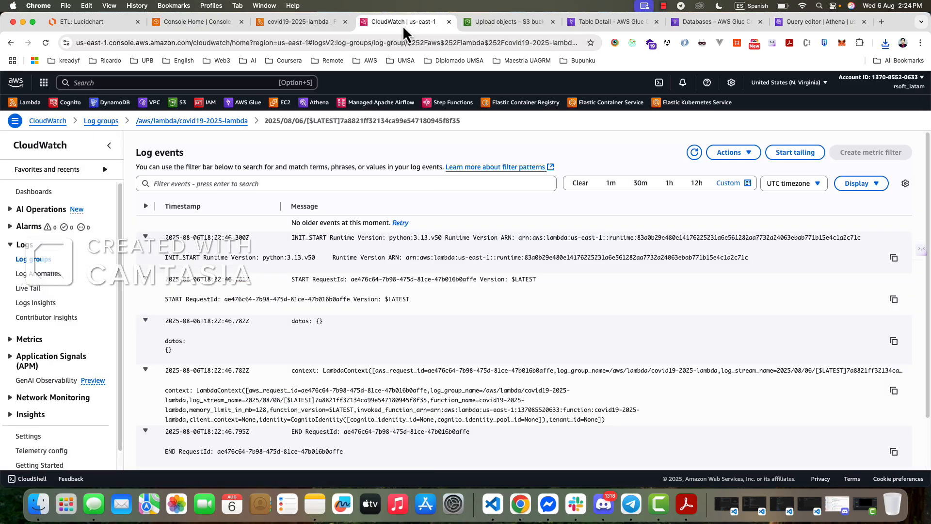
left_click(10, 43)
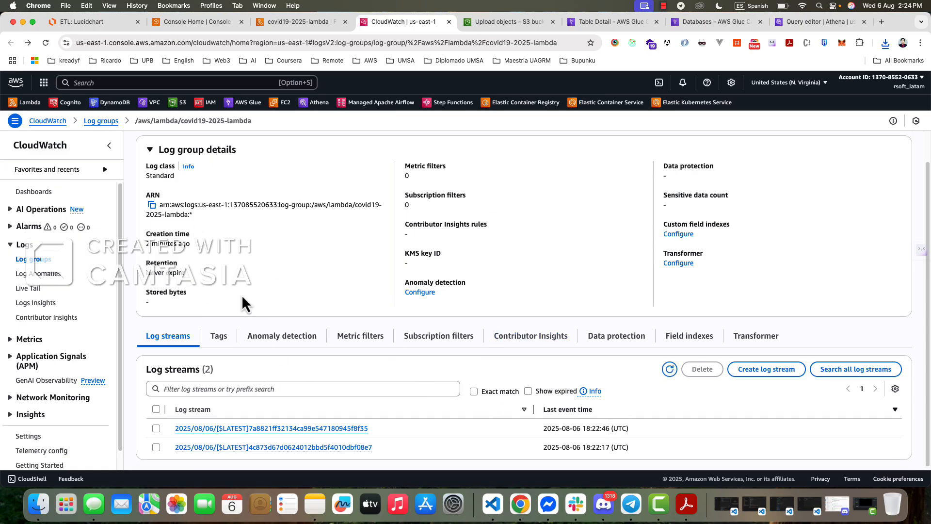
left_click(671, 373)
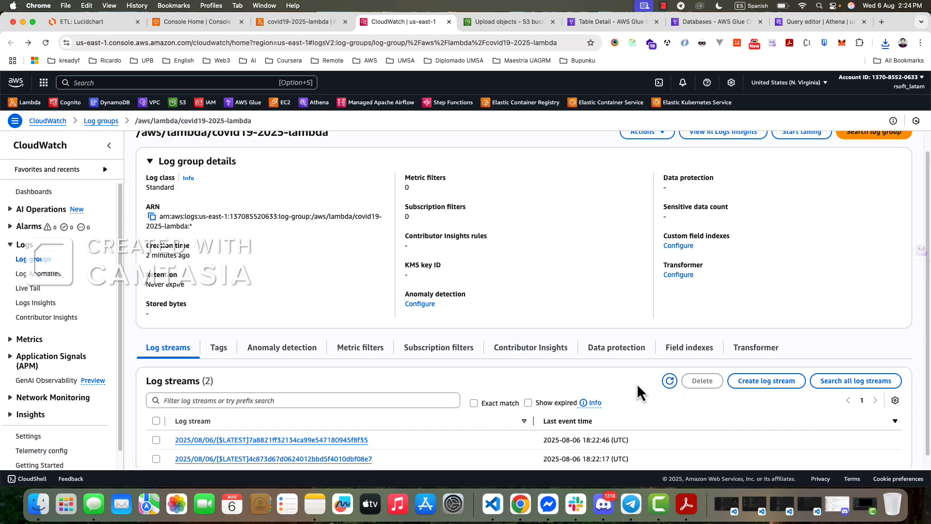
key("super+r")
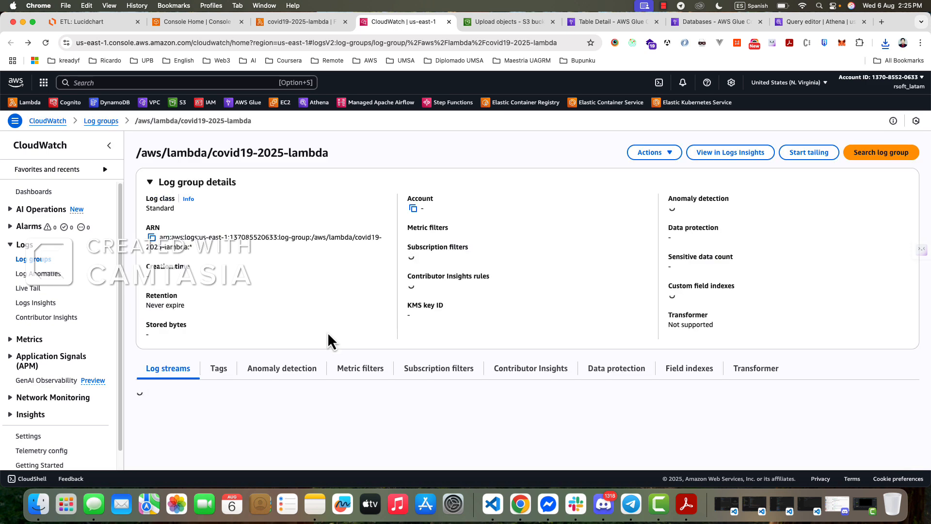
scroll(328, 409, "down", 1)
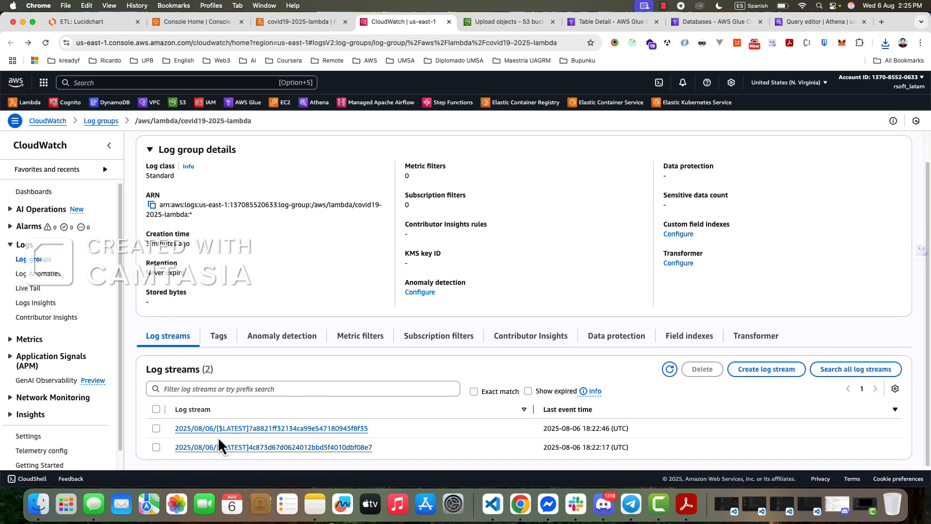
- Open the latest log stream, expand all events and examine the S3 event data logged for the uploaded file
left_click(270, 430)
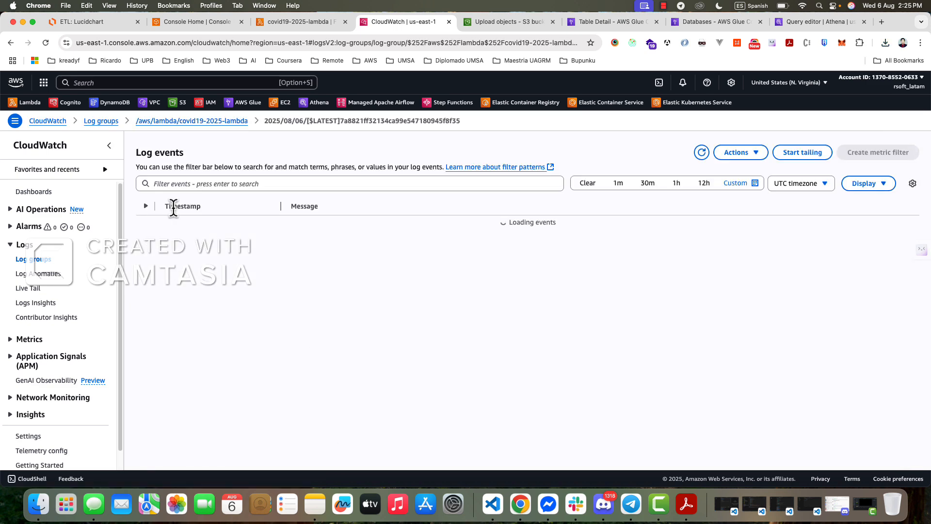
left_click(146, 207)
scroll(424, 268, "down", 6)
scroll(417, 278, "up", 1)
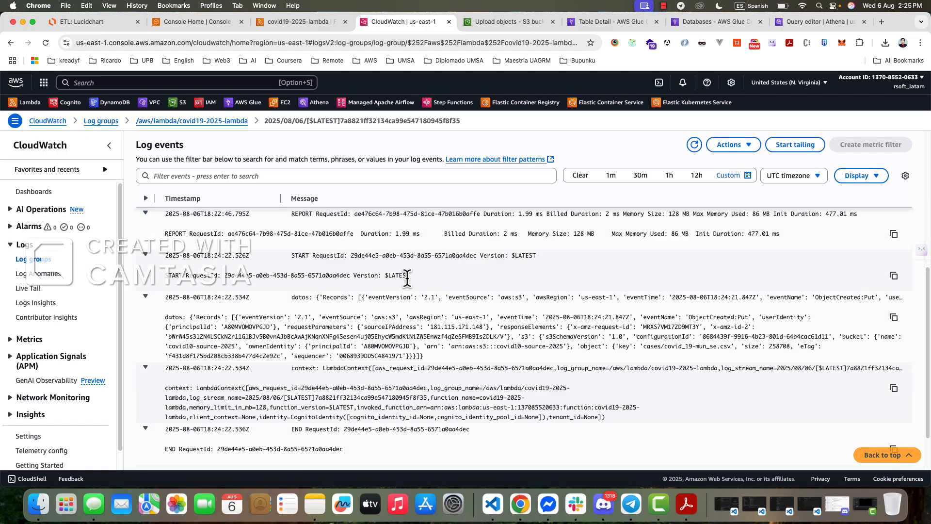
scroll(320, 253, "up", 6)
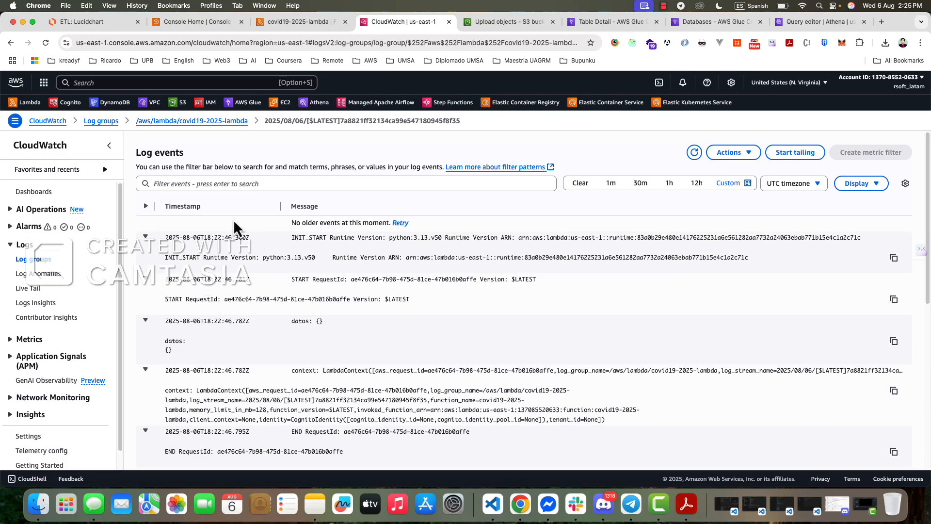
left_click(146, 206)
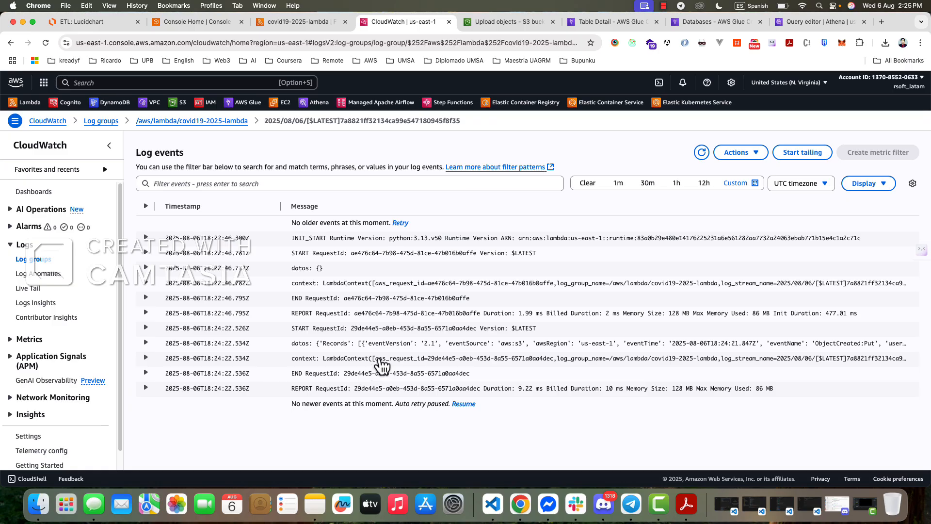
left_click(151, 206)
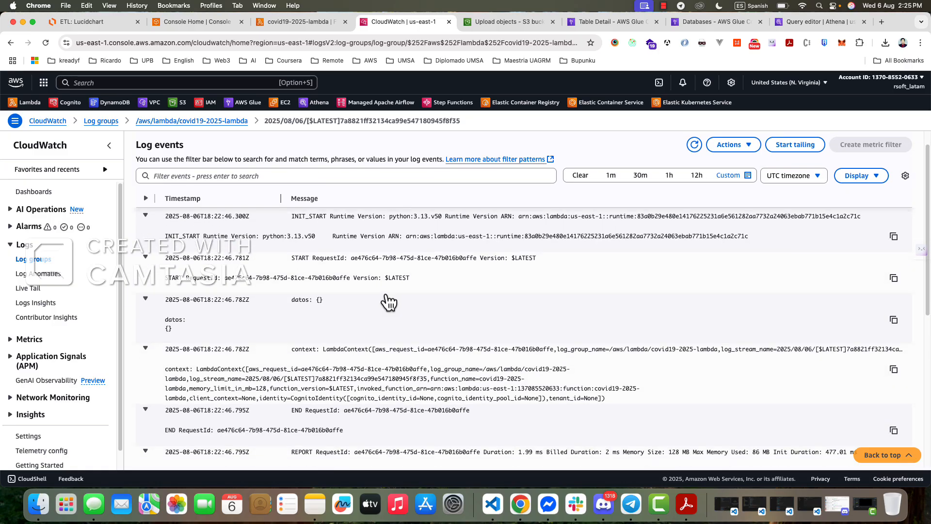
- Copy the expanded "datos" log message containing the S3 event records for cases/covid_19-mun_se.csv
scroll(414, 328, "down", 4)
scroll(414, 328, "down", 5)
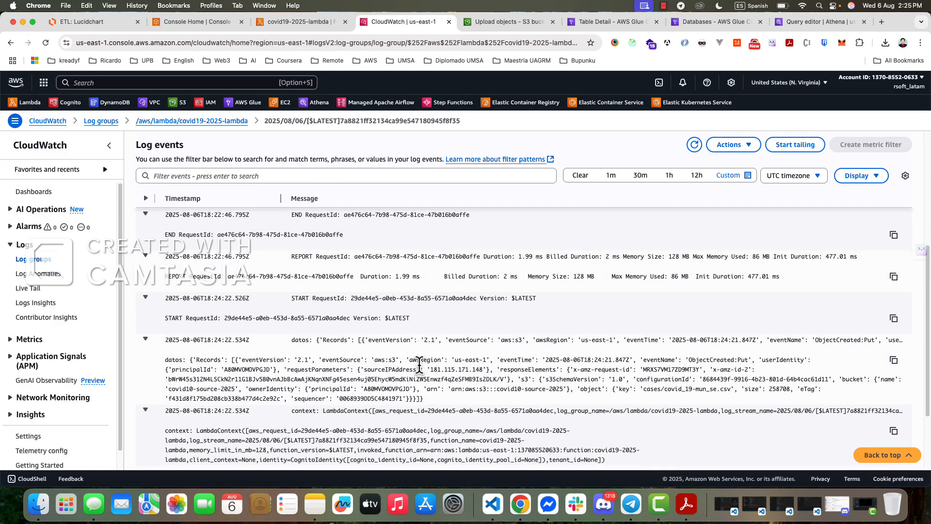
scroll(337, 339, "up", 1)
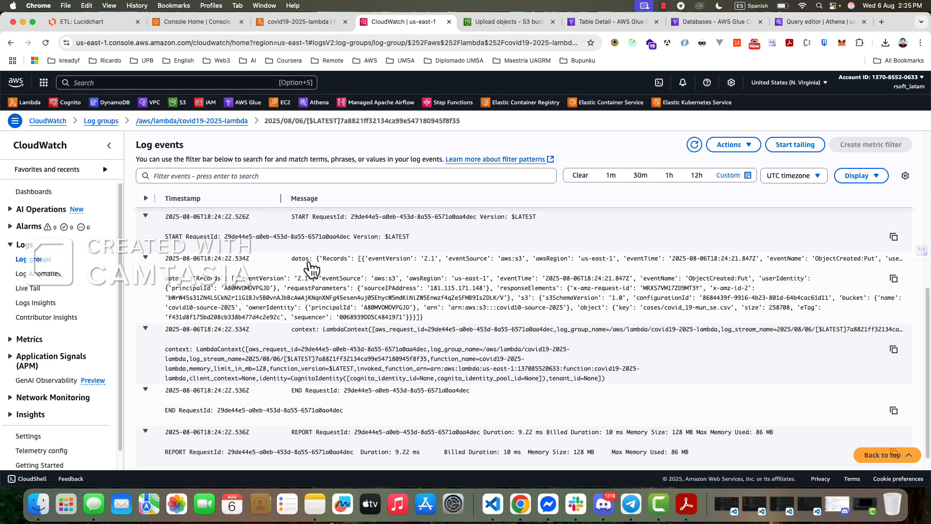
left_click_drag(427, 319, 363, 274)
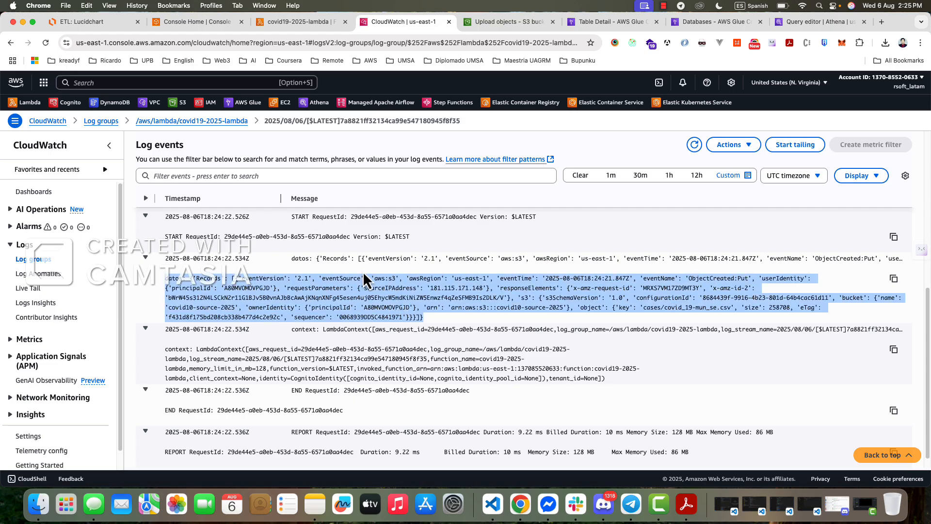
left_click(331, 269)
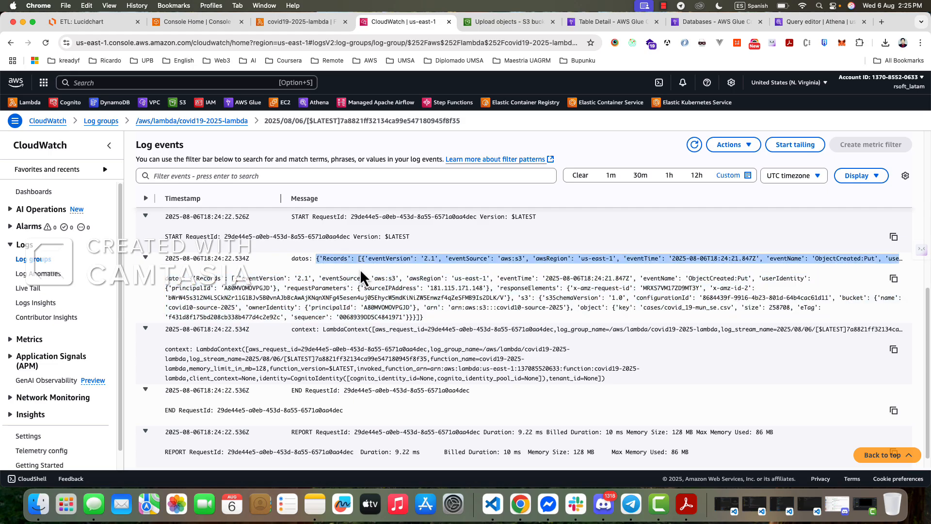
left_click(320, 269)
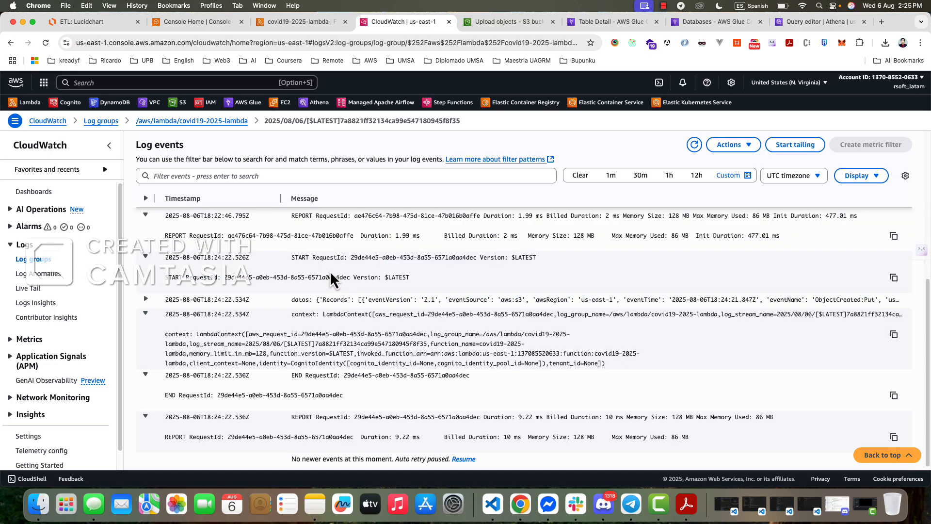
left_click(146, 299)
left_click_drag(317, 300, 322, 312)
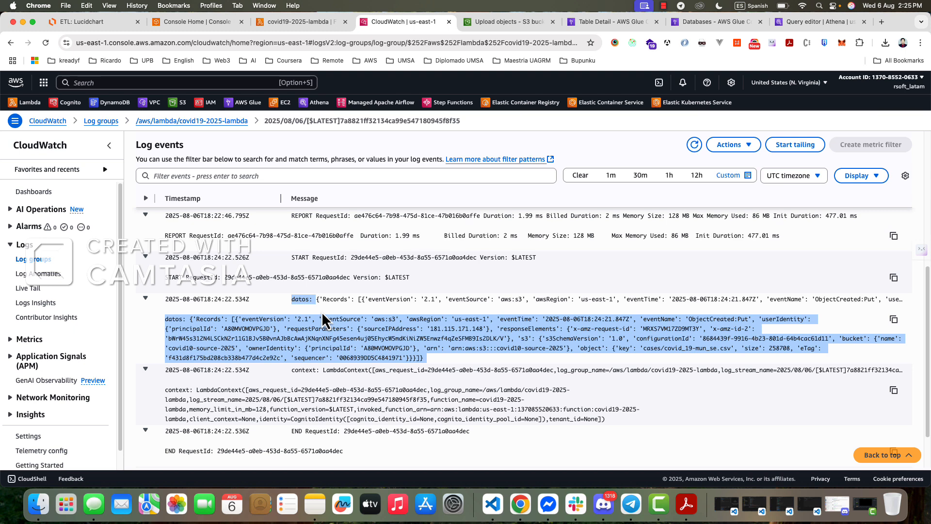
left_click(893, 321)
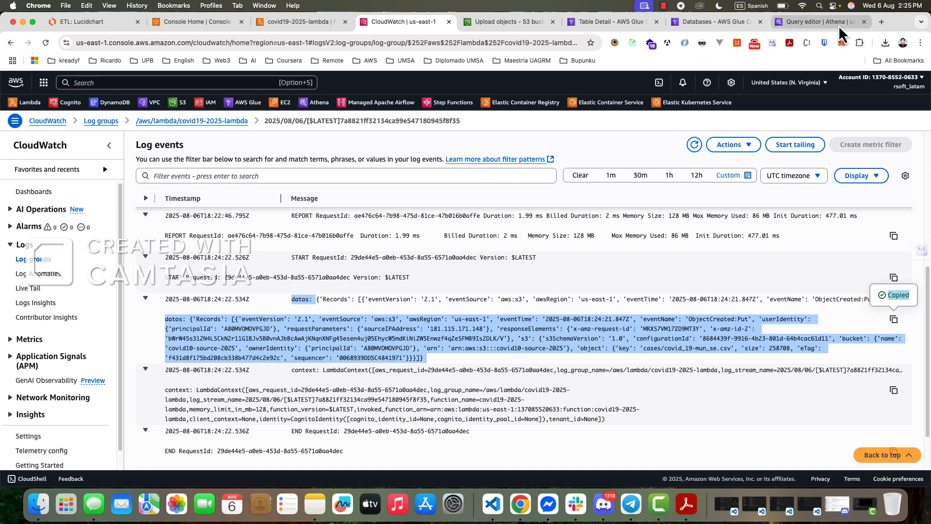
- Search the web for "json build" in a new browser tab and open JSON Editor Online
key("super+t")
left_click(385, 45)
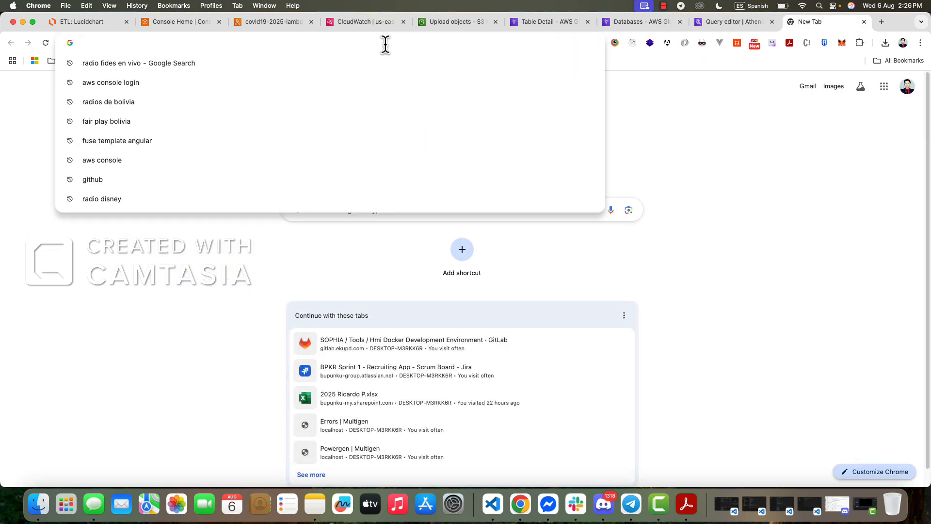
type("json build")
key("Return")
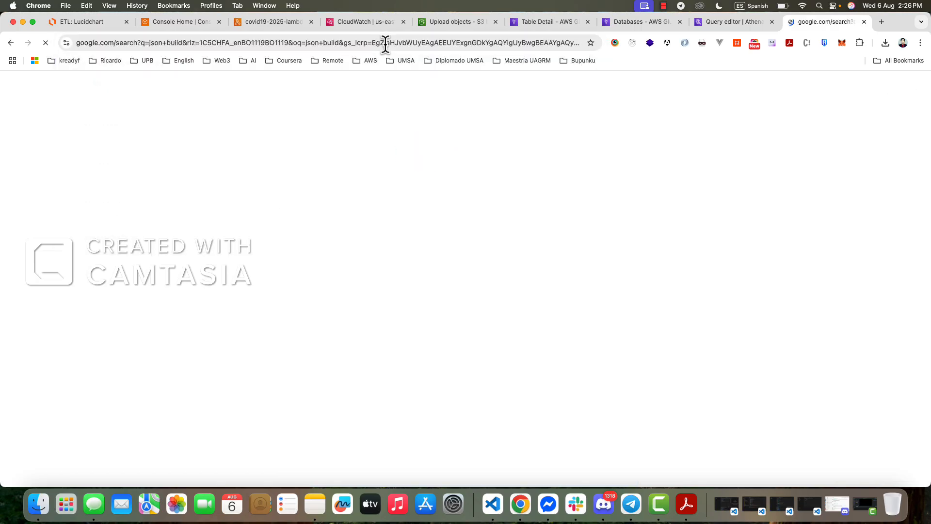
left_click(247, 178)
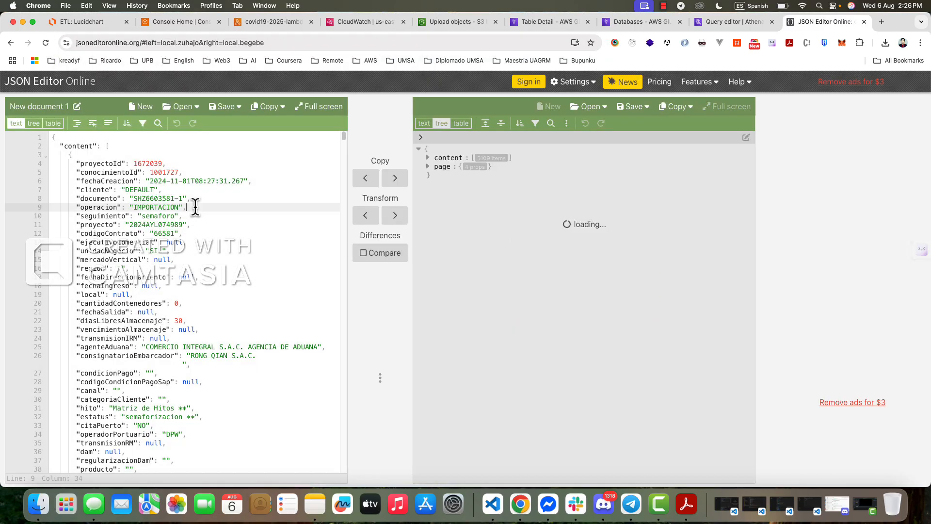
- Replace the content of New document 1 with the copied event text and remove its leading "datos: " label
key("super+a")
key("super+v")
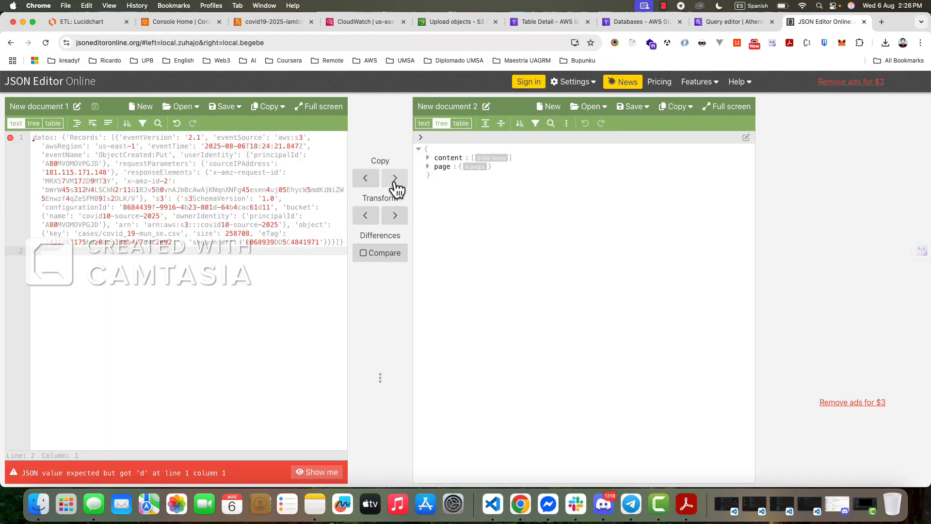
left_click_drag(60, 141, 40, 135)
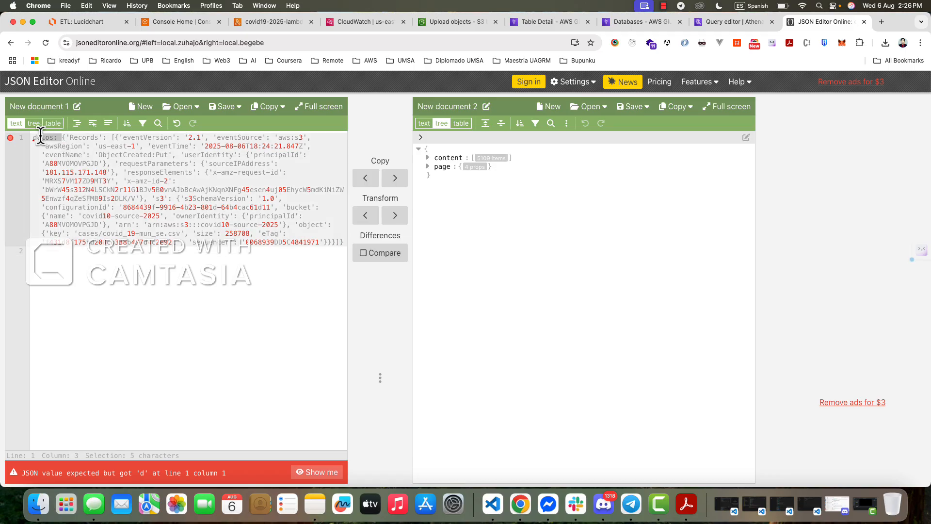
key("BackSpace")
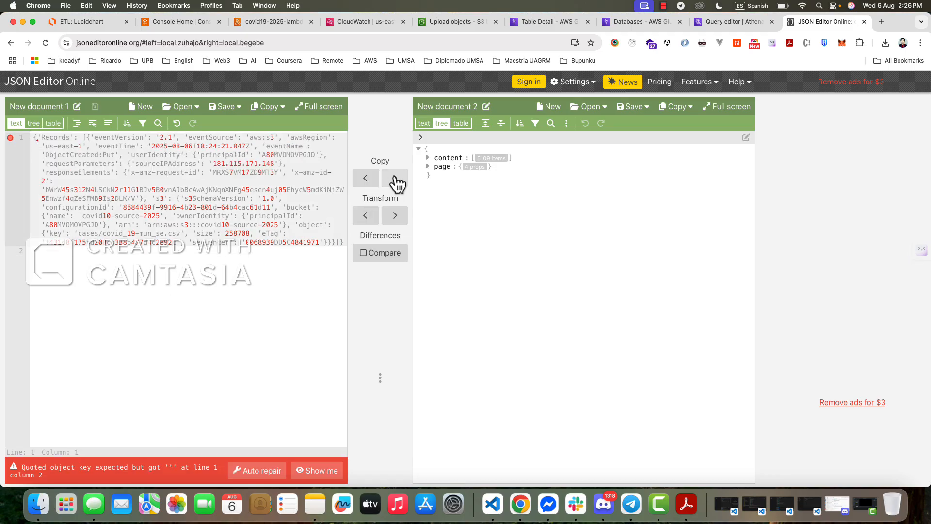
- Copy the event into New document 2 and expand its Records, s3, bucket and object nodes in the tree
left_click(395, 178)
left_click(436, 167)
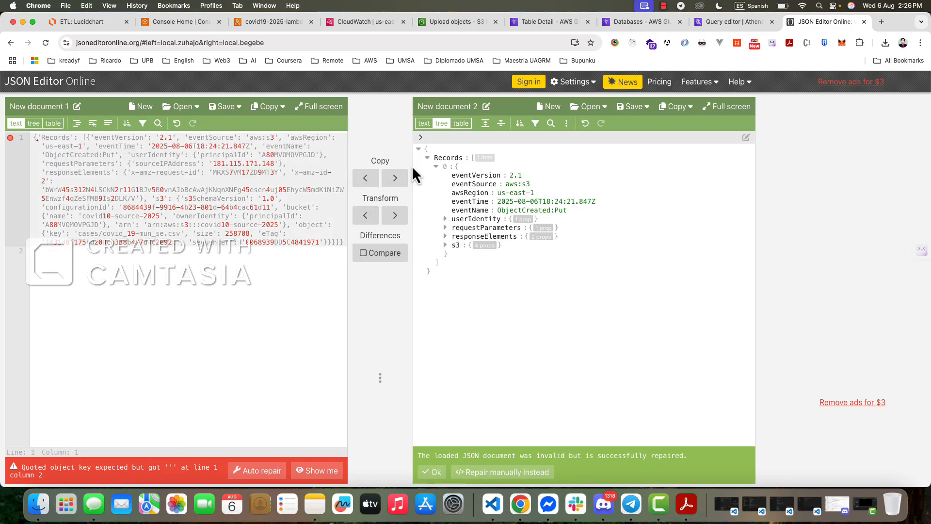
left_click(76, 124)
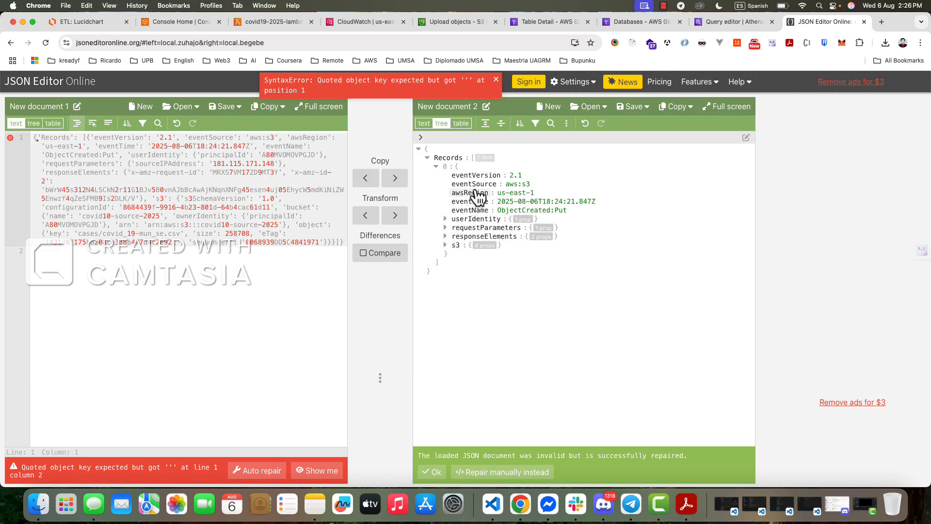
left_click(444, 245)
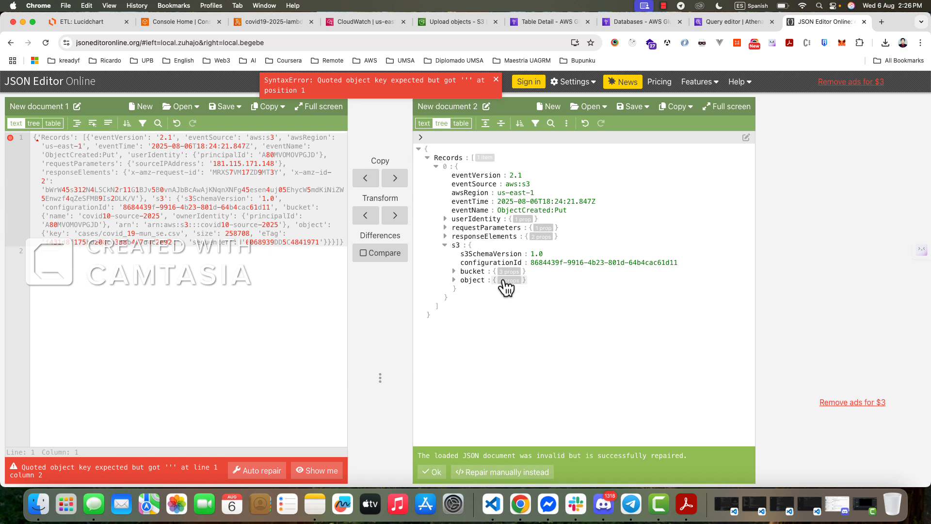
left_click(455, 272)
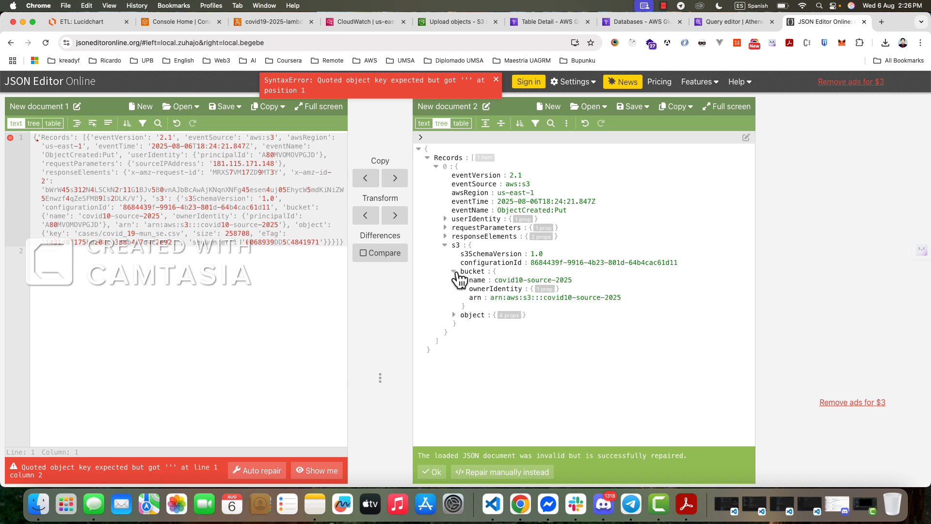
left_click(454, 316)
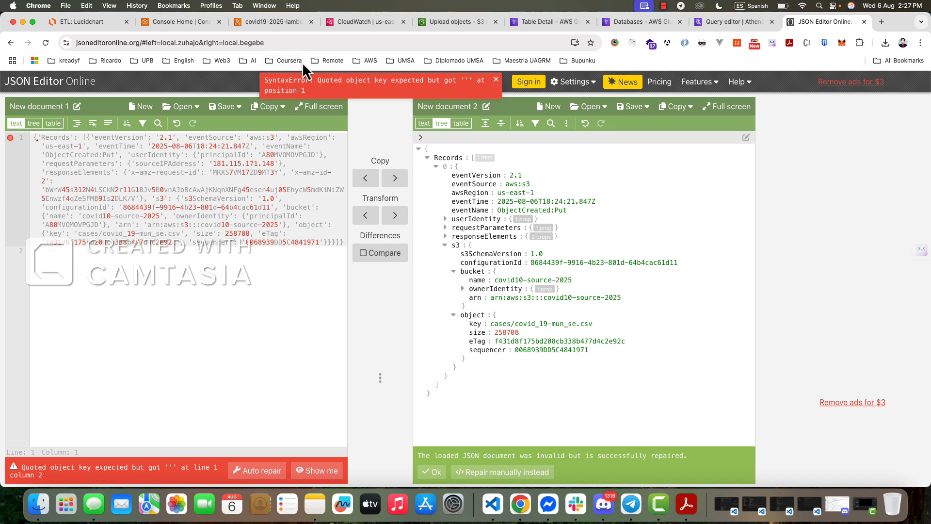
- Return to the covid19-2025-lambda function's code and delete the event and context print statements from lambda_handler
left_click(168, 27)
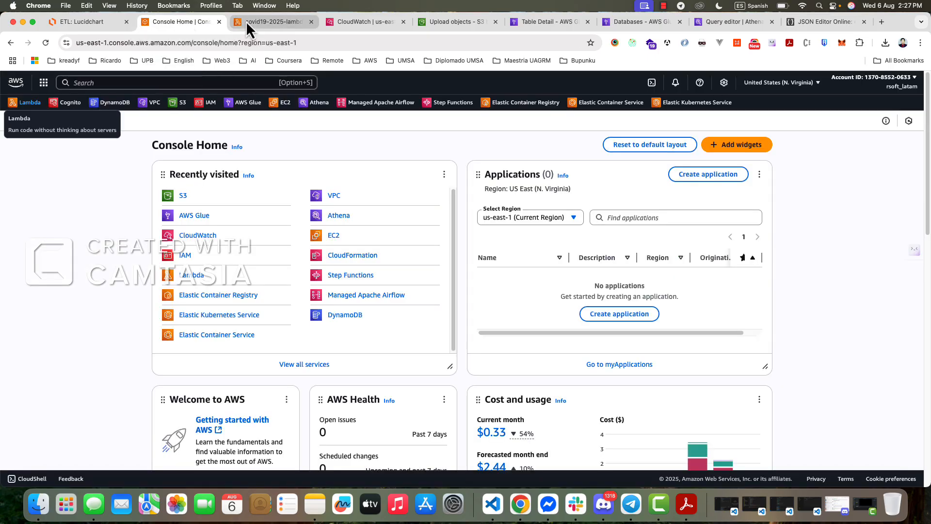
left_click(246, 21)
left_click(203, 21)
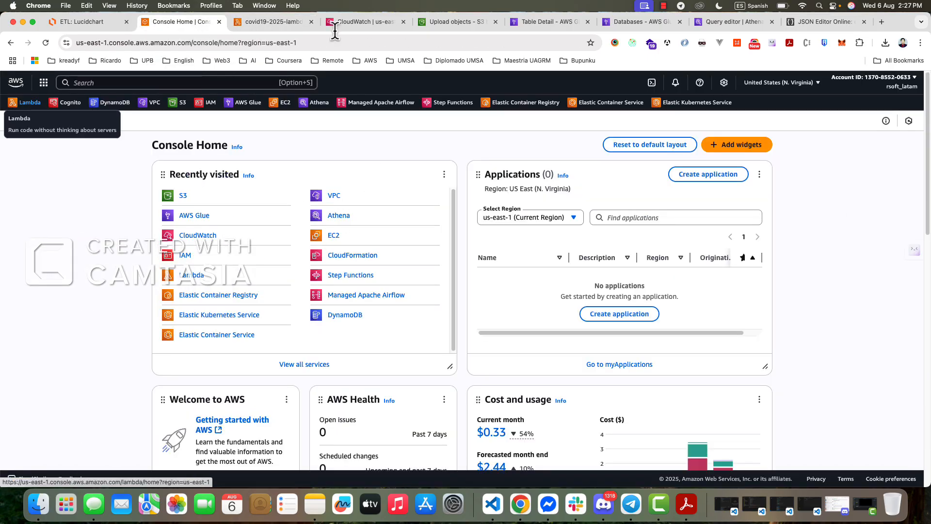
left_click(365, 21)
left_click(443, 22)
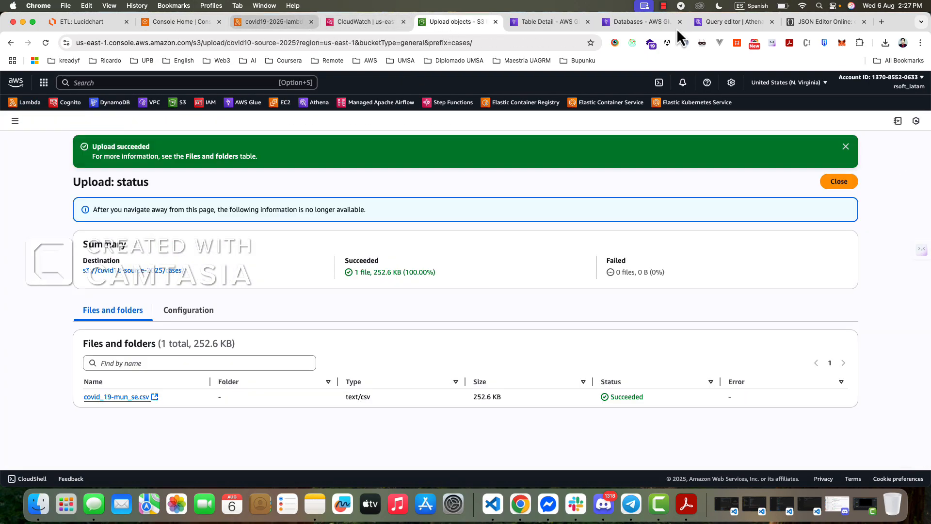
left_click(290, 29)
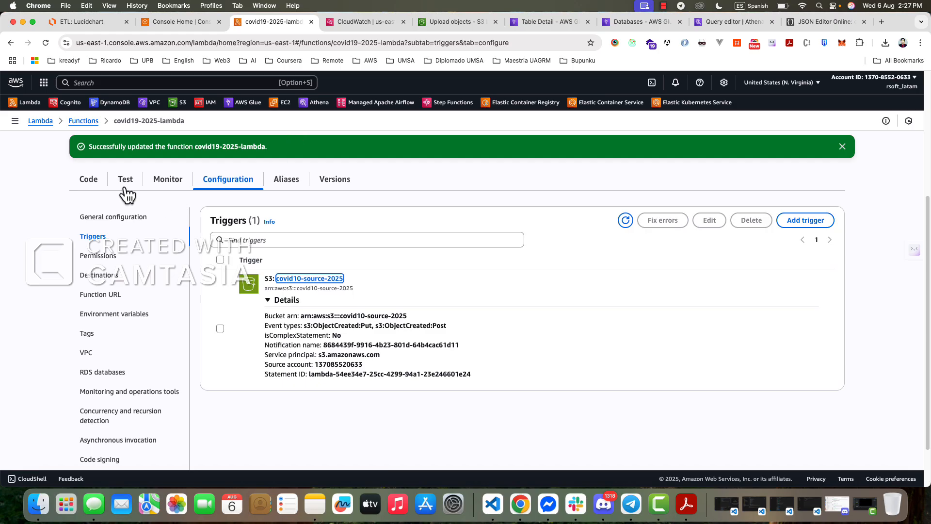
left_click(92, 179)
left_click(393, 350)
left_click_drag(393, 350, 285, 341)
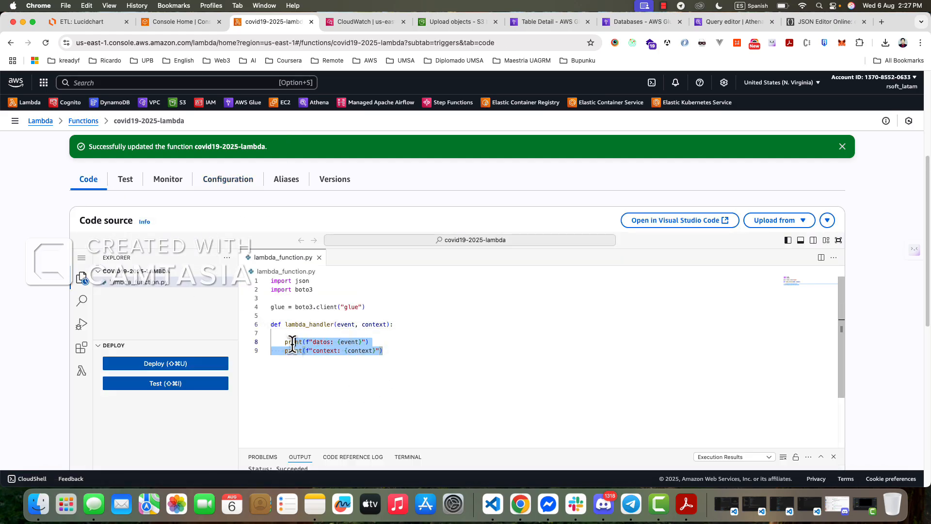
key("BackSpace")
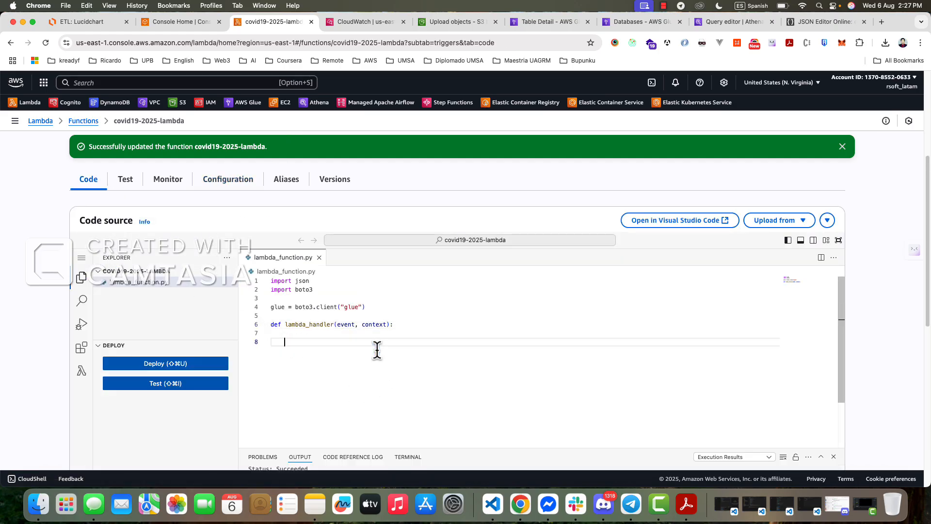
- Start an s3_bucket assignment in lambda_handler that reads the Records key from event
type("s3")
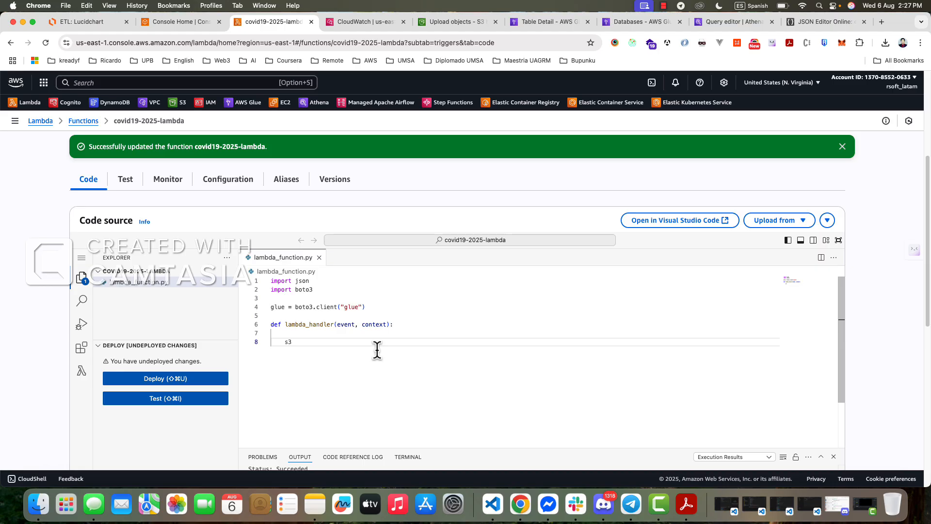
type("_bucket = event")
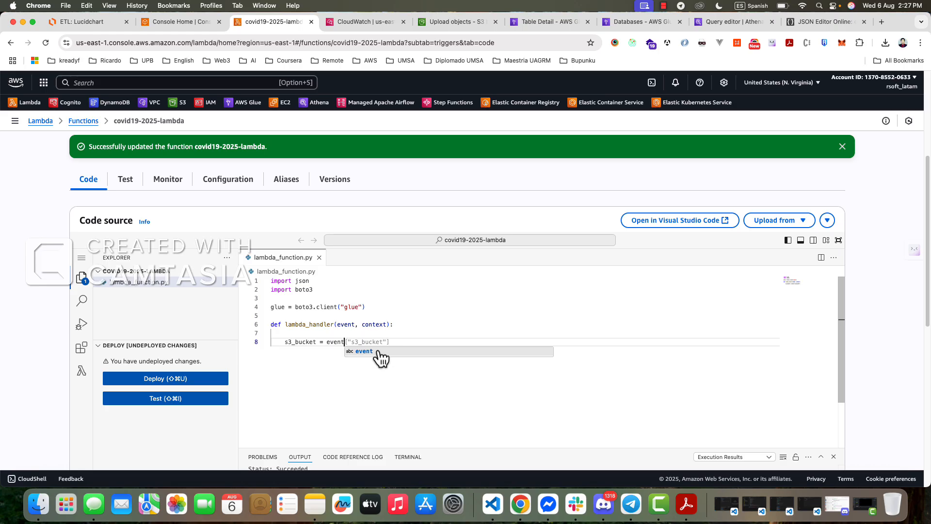
key("Tab")
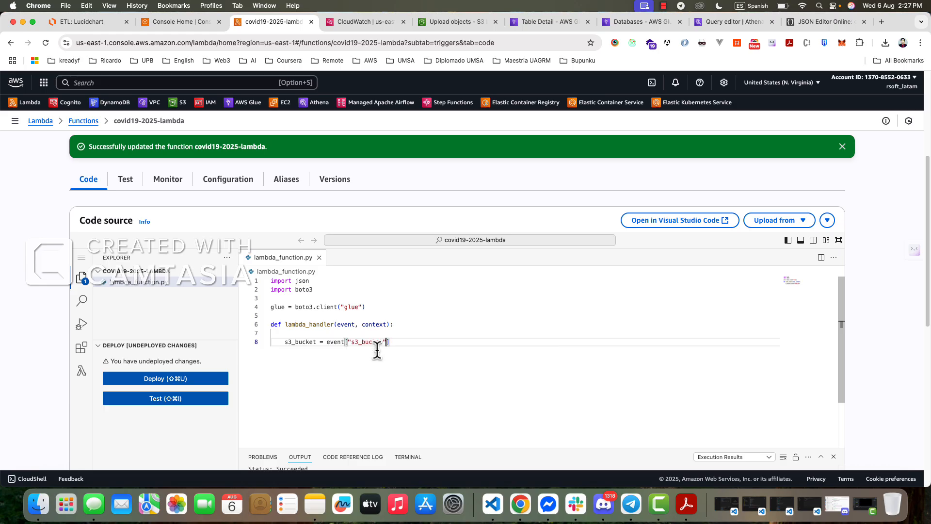
key("Left")
key("BackSpace")
key("BackSpace")
key("BackSpace")
key("BackSpace")
key("BackSpace")
key("BackSpace")
key("BackSpace")
key("BackSpace")
key("BackSpace")
type("Records")
- Extend the s3_bucket expression with [0]['s3'] and enclose Records in single quotes
key("End")
type("[")
type("+")
key("BackSpace")
key("BackSpace")
type("[][]'s3")
key("Right")
key("Right")
key("Right")
key("BackSpace")
type("'")
key("Left")
key("Left")
key("Left")
key("Left")
key("BackSpace")
type("'")
key("Right")
key("Right")
key("Right")
- Duplicate the s3_bucket line below itself and rename the copy's variable to s3_object
key("Right")
key("Right")
key("Right")
key("Right")
key("Right")
key("Right")
key("Right")
key("Right")
- Complete the s3_bucket expression by appending ['bucket']['name']
type("{}")
type("[")
key("BackSpace")
type("'bucket']['name'")
left_click_drag(285, 341, 492, 339)
key("super+c")
key("Right")
key("Return")
key("super+v")
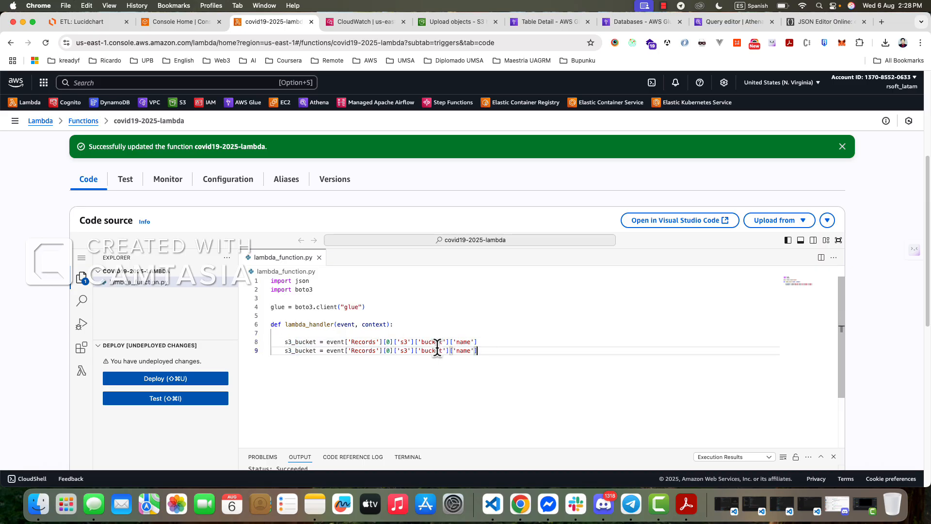
left_click(315, 350)
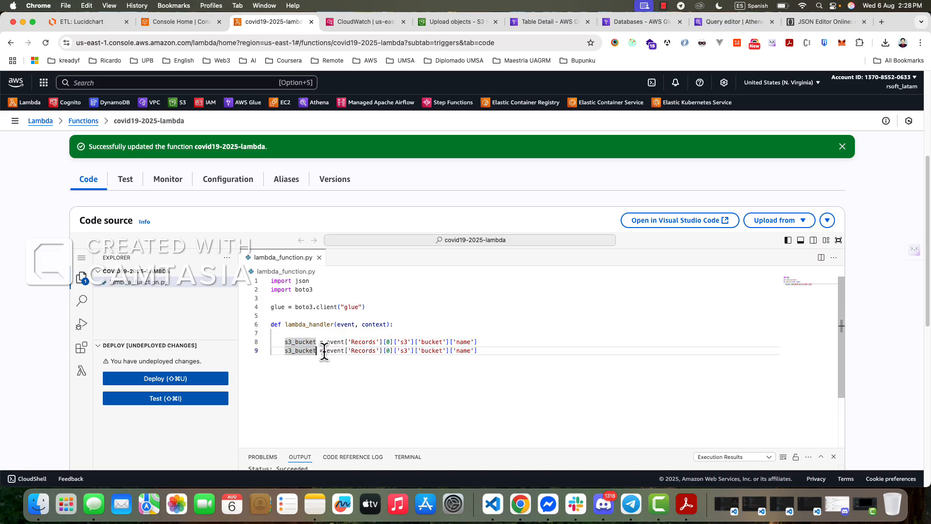
key("BackSpace")
key("BackSpace")
key("BackSpace")
key("BackSpace")
key("BackSpace")
key("BackSpace")
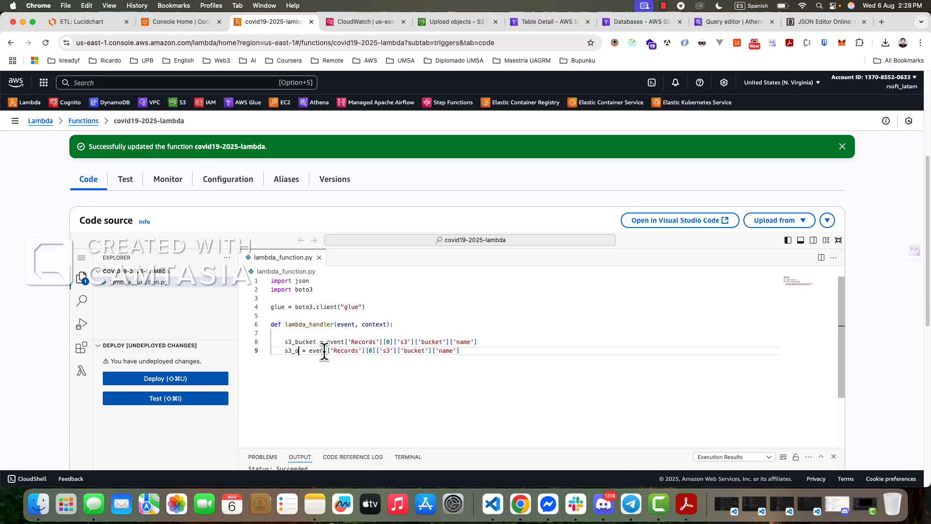
type("object")
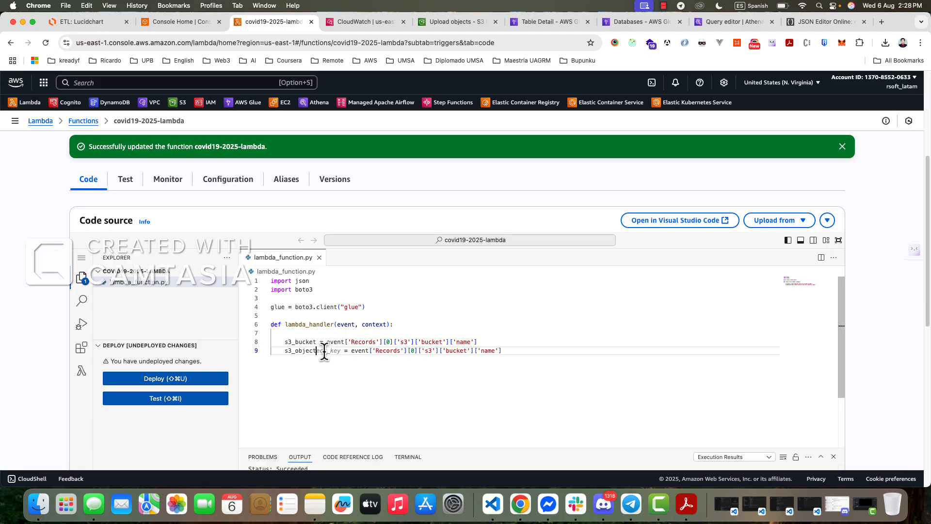
key("End")
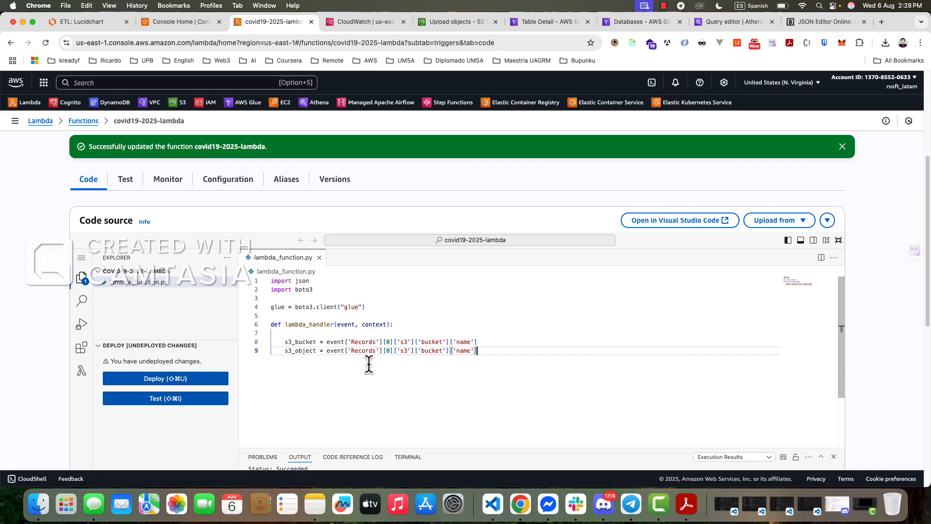
- Change the last two keys of the s3_object expression to 'object' and 'key'
double_click(430, 350)
type("object")
double_click(464, 350)
type("key")
- Compare the s3_object line with the event structure in JSON Editor Online and go back to the AWS console
left_click_drag(474, 350, 260, 349)
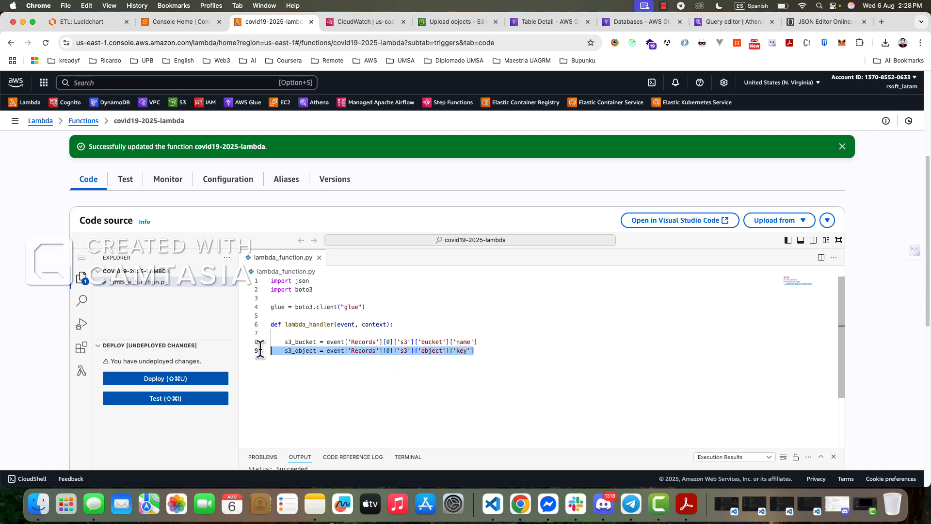
left_click(801, 21)
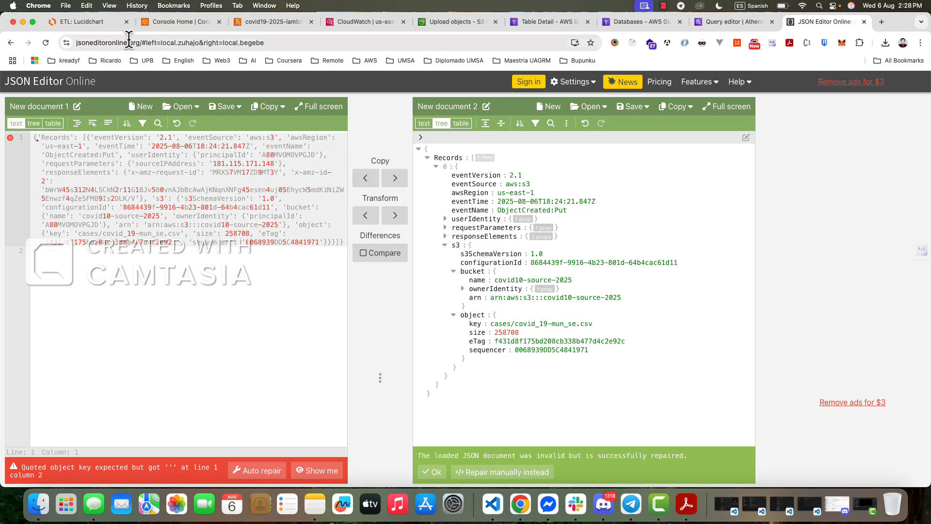
left_click(151, 23)
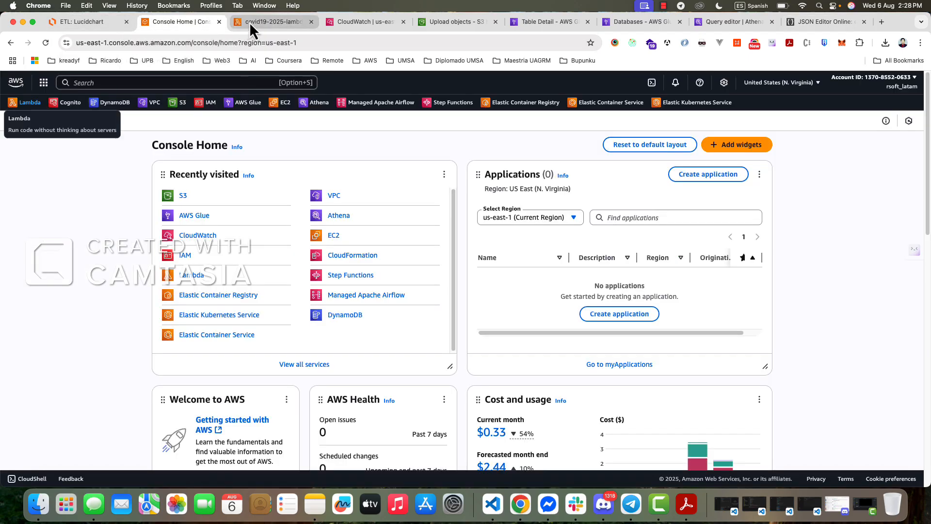
- In the covid19-2025-lambda code, add prefix = s3.object.split('/') two lines below the s3_object assignment
left_click(249, 22)
left_click(509, 359)
key("Return")
key("Return")
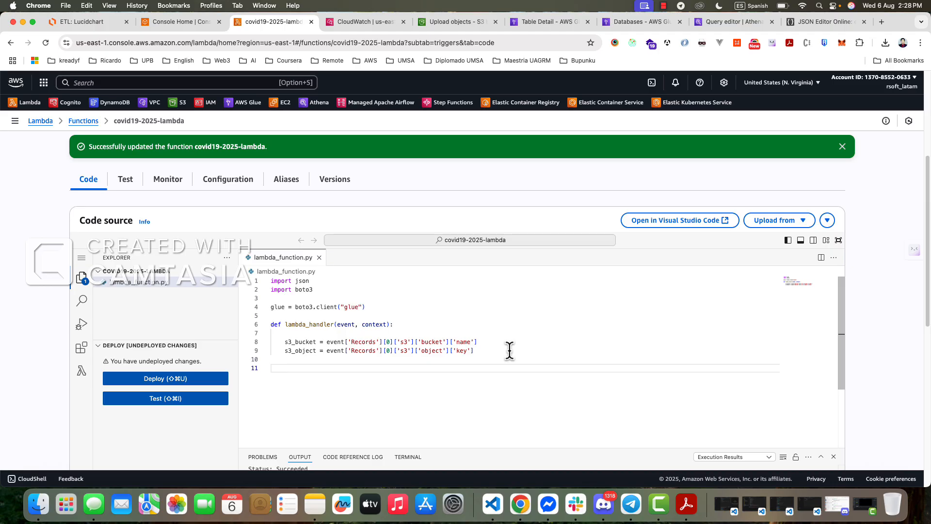
type("prefix = s3.ob")
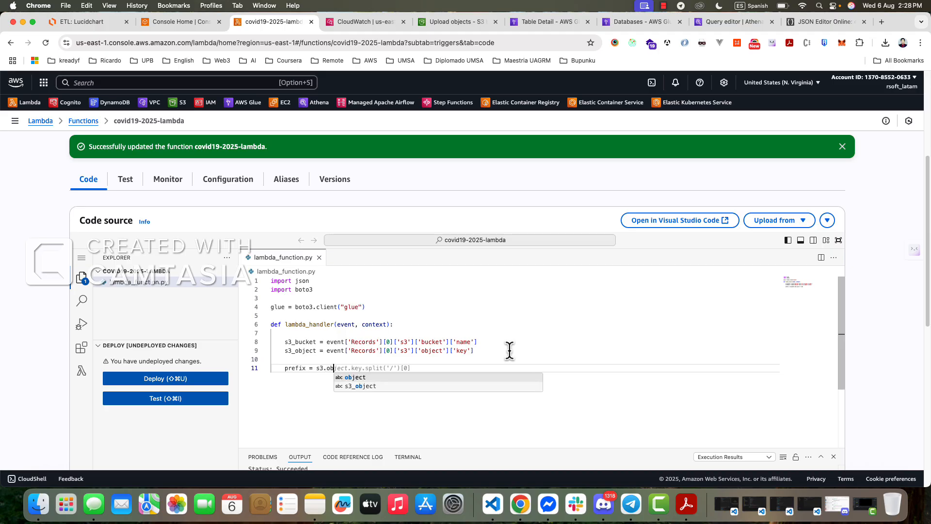
type("ject.split")
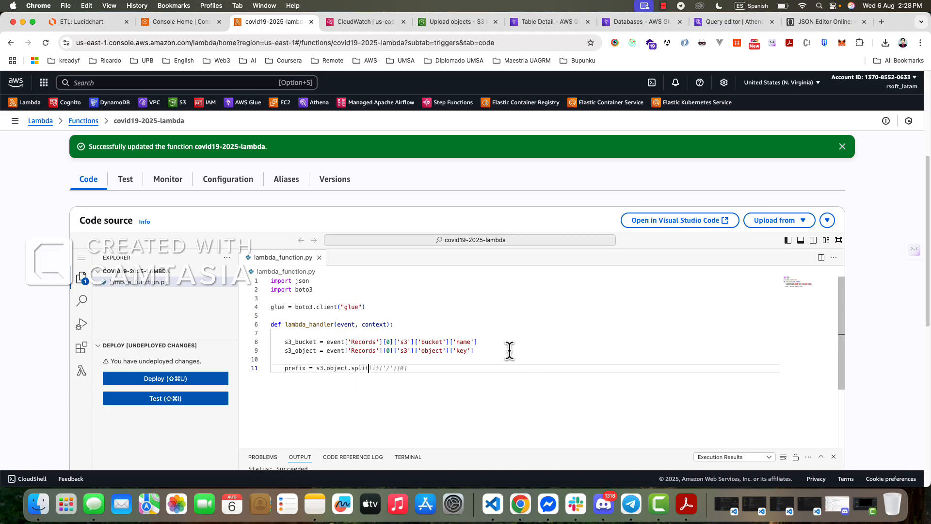
type("()")
type("'/')")
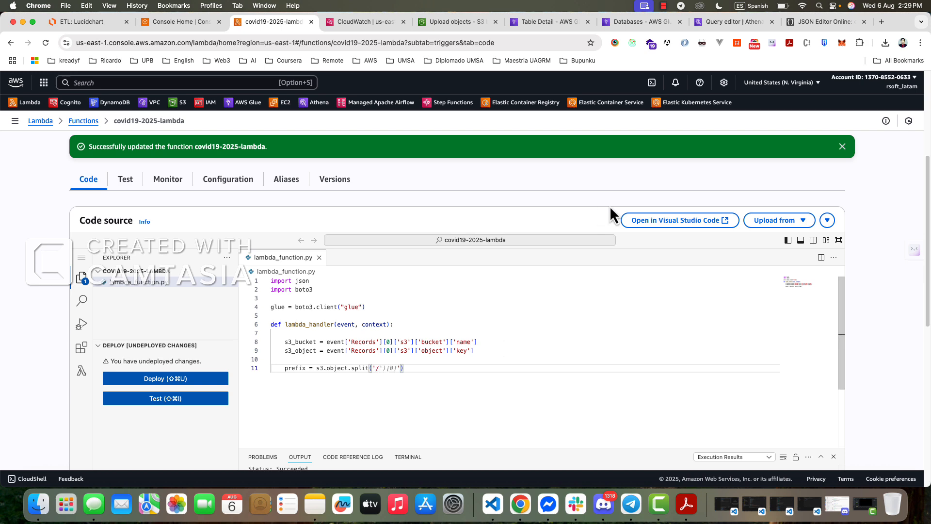
- Check the object key's folder structure in JSON Editor Online and append [0] to the prefix expression in the Lambda code
left_click(827, 22)
left_click(577, 341)
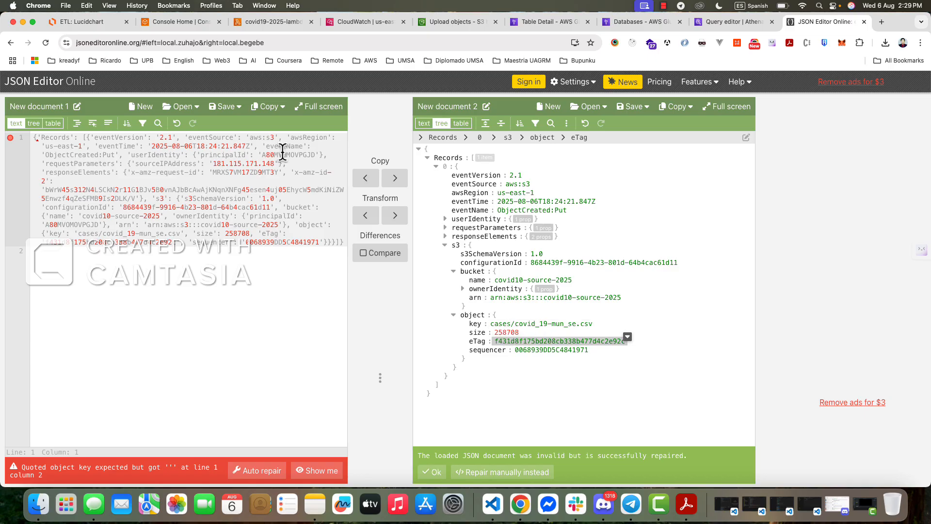
left_click(82, 22)
left_click(255, 22)
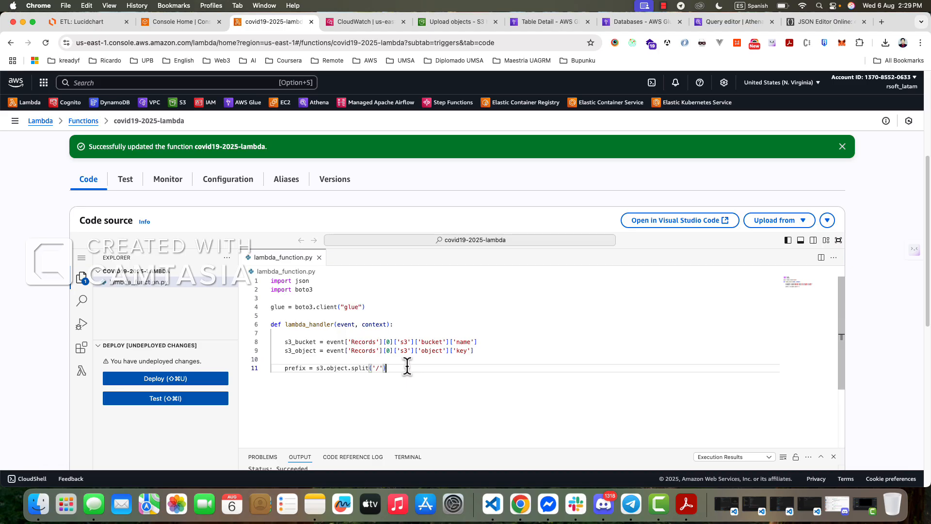
type("[]")
type("0")
left_click(832, 22)
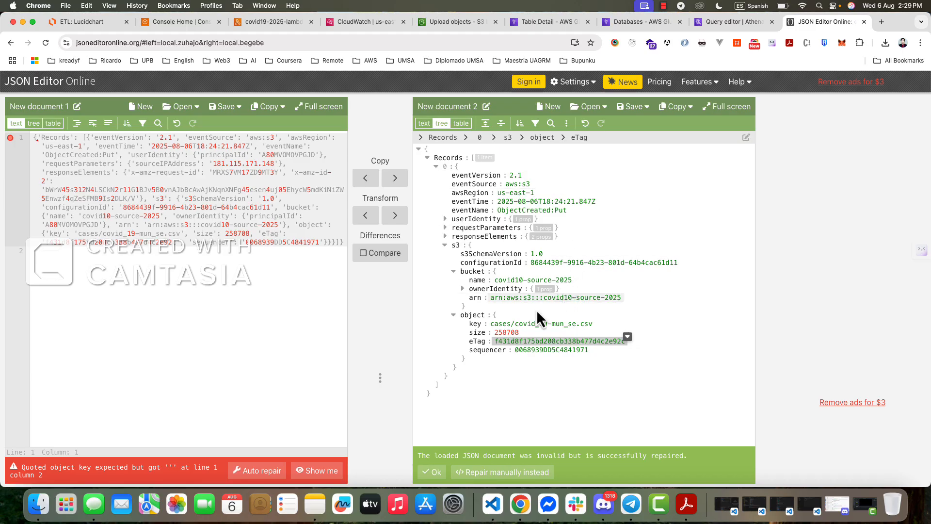
left_click(95, 28)
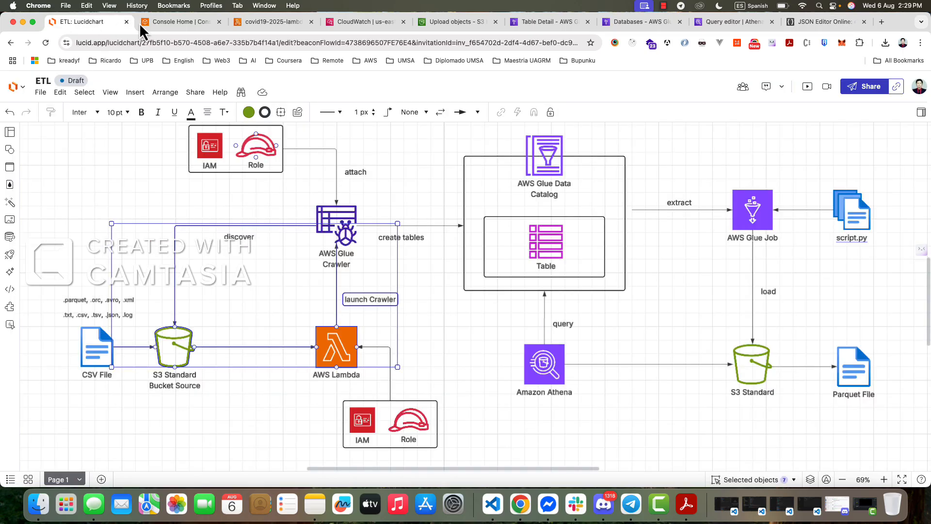
left_click(158, 23)
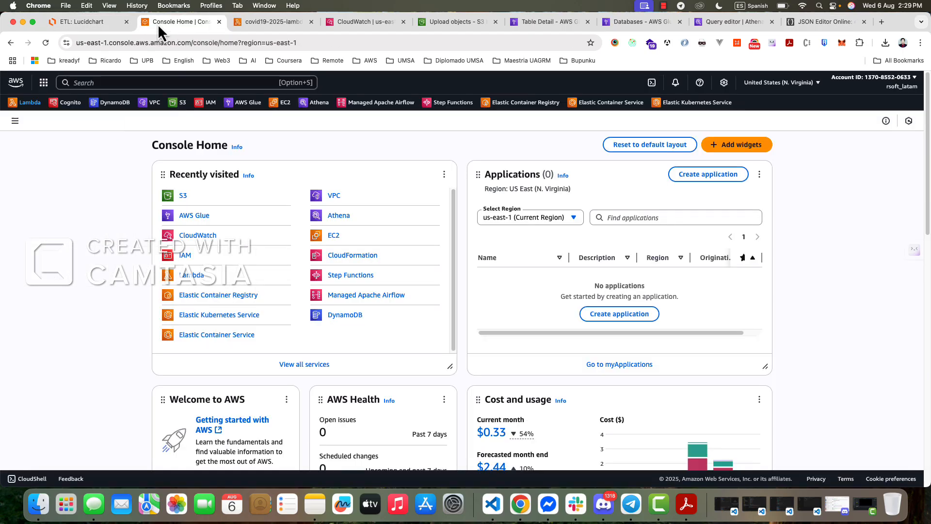
left_click(270, 23)
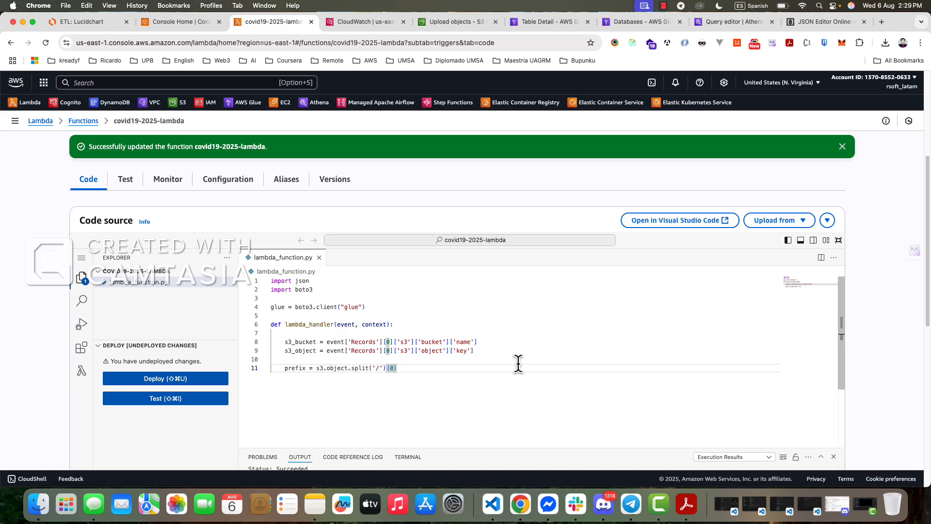
type("]")
- Two lines below the prefix assignment, write an if condition comparing the prefix variable to 'cases' with ===
scroll(500, 367, "down", 2)
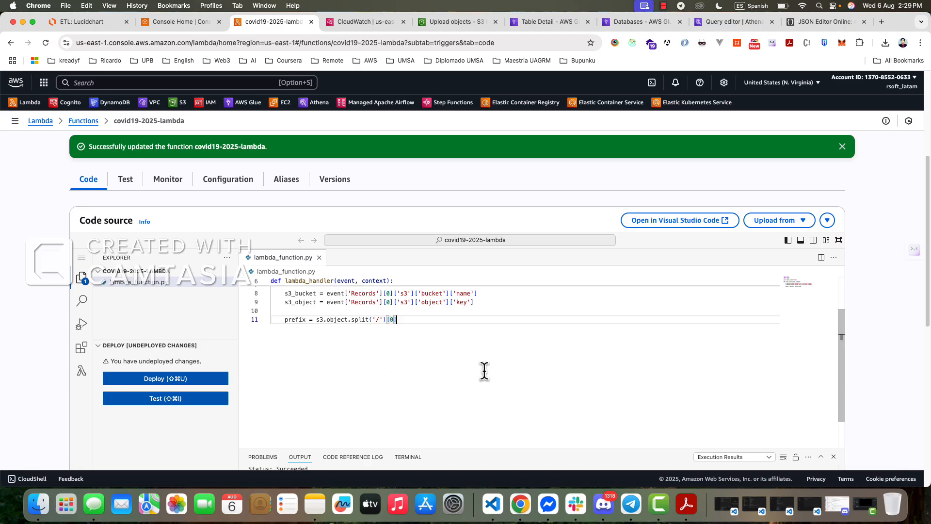
scroll(478, 378, "up", 1)
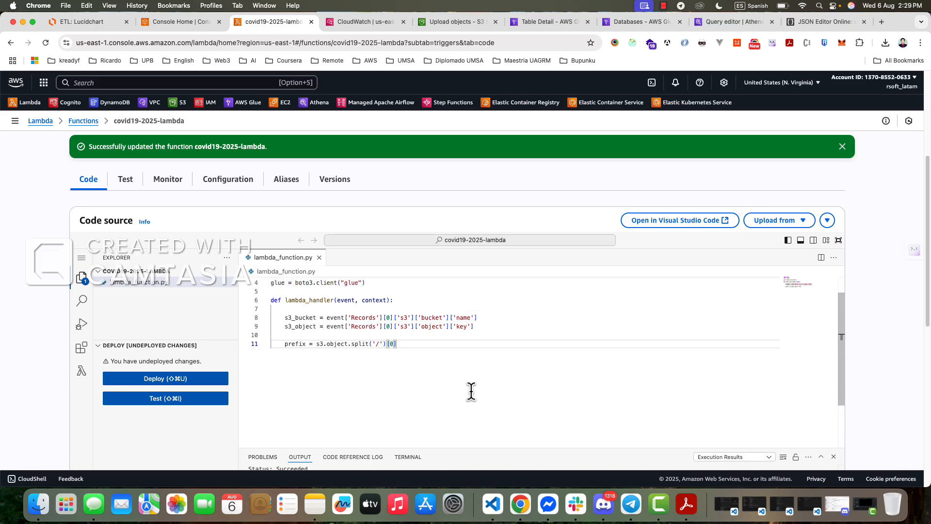
double_click(291, 344)
left_click(348, 359)
key("Return")
key("Return")
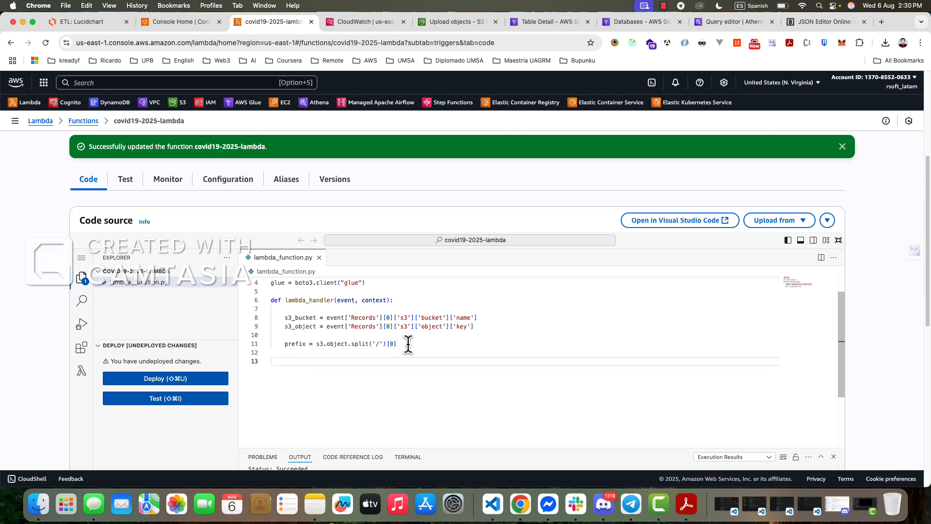
type("if()")
key("BackSpace")
key("BackSpace")
type("prefic")
type(" === 'cases")
- Correct the variable's spelling to prefix in the if condition and end the line with a colon
key("Left")
key("Left")
key("Left")
key("Left")
key("BackSpace")
type("x")
key("Right")
key("Right")
key("Right")
key("Right")
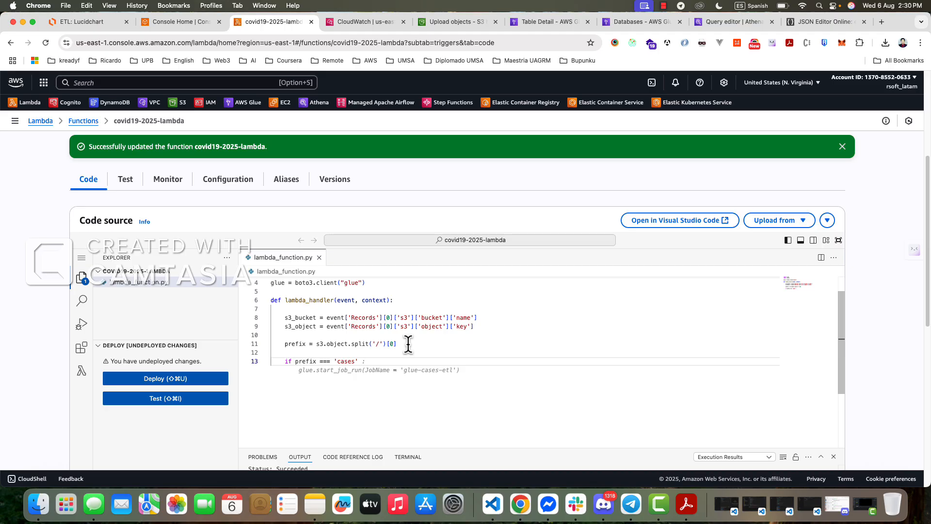
key("Return")
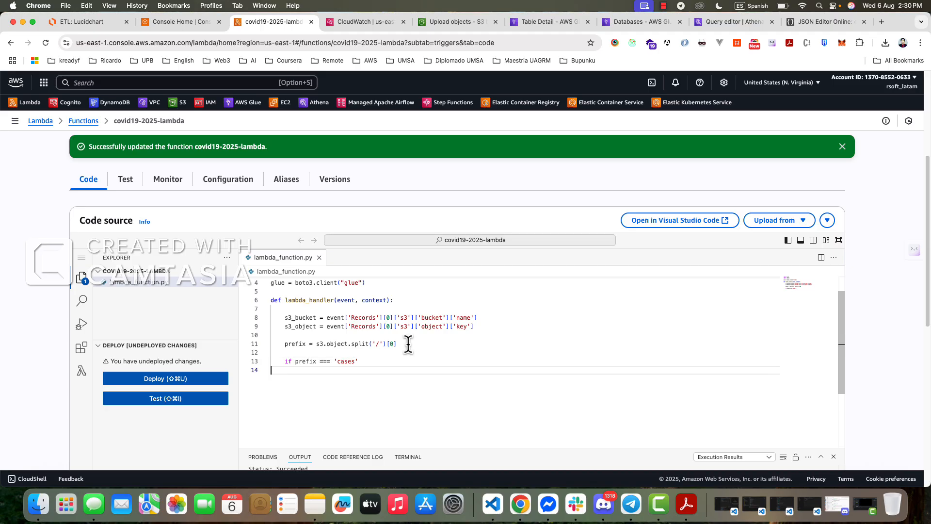
key("BackSpace")
type(":")
- Inside the 'cases' branch, add a glue.start_crawler call with an empty quoted Name argument
key("Return")
type("glue")
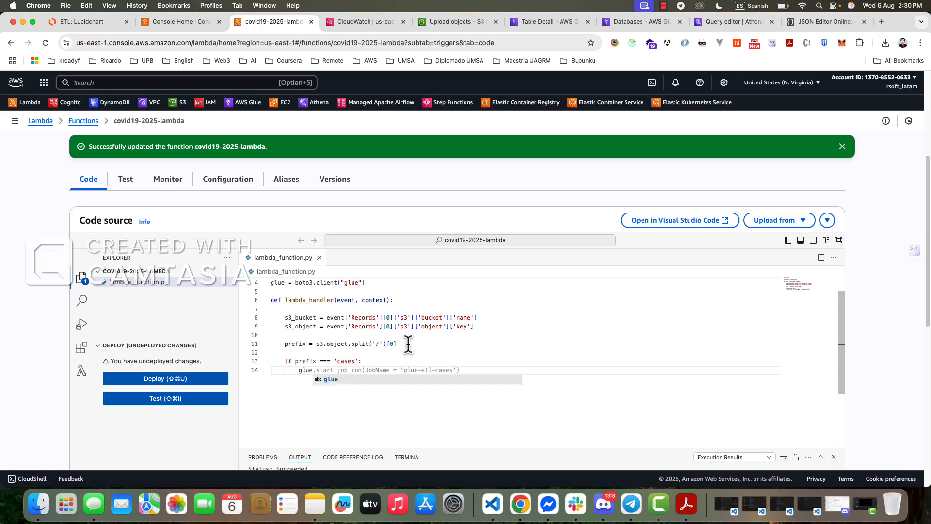
type(".")
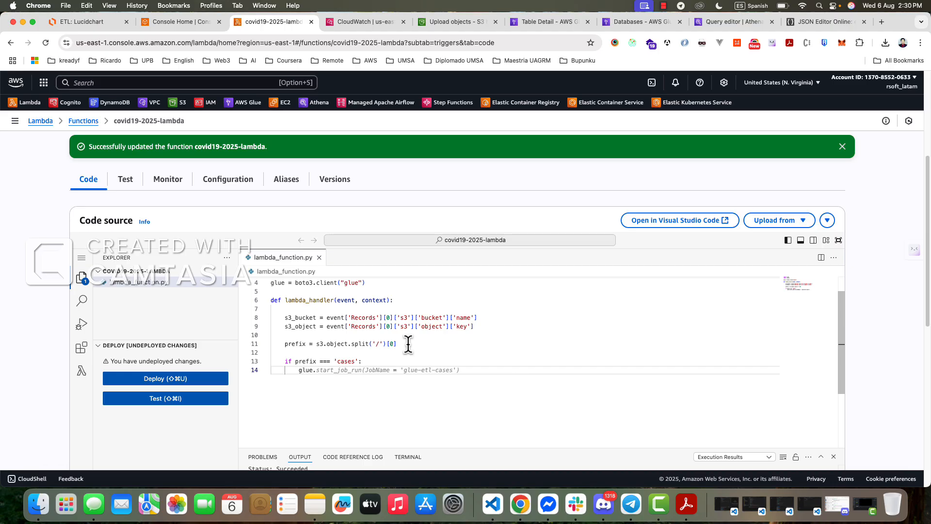
scroll(409, 344, "up", 1)
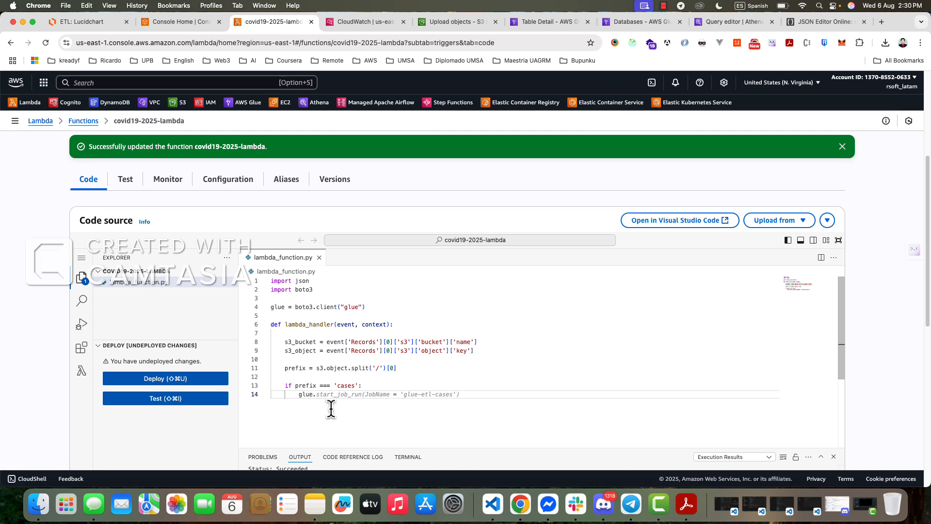
type("start")
type("_craw")
type("ler")
type("()")
type("Name")
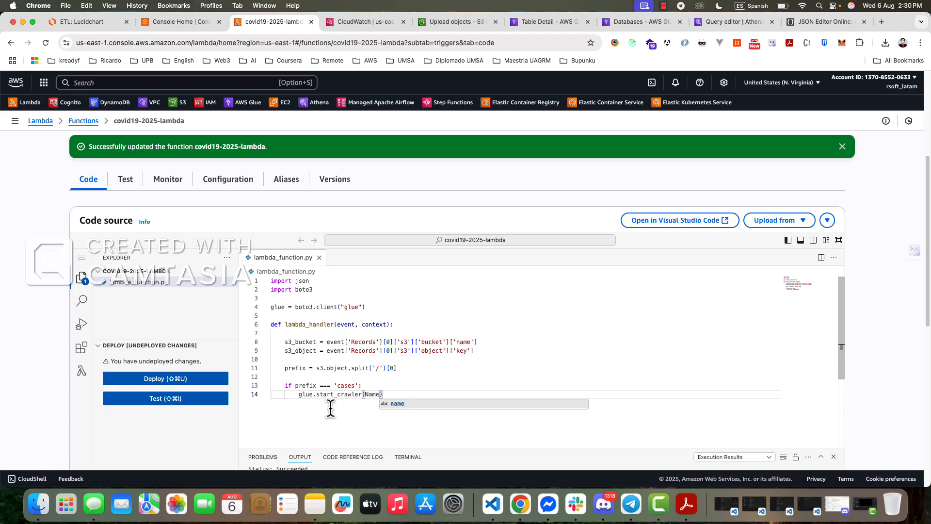
type("='")
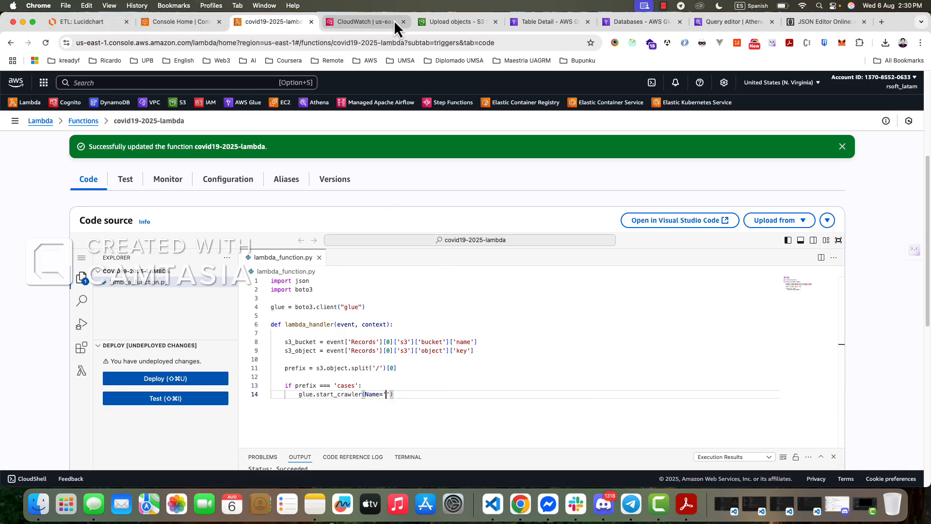
- Open the details of covid19-2025-crawler in the AWS Glue crawlers list and copy its name
left_click(447, 22)
left_click(524, 23)
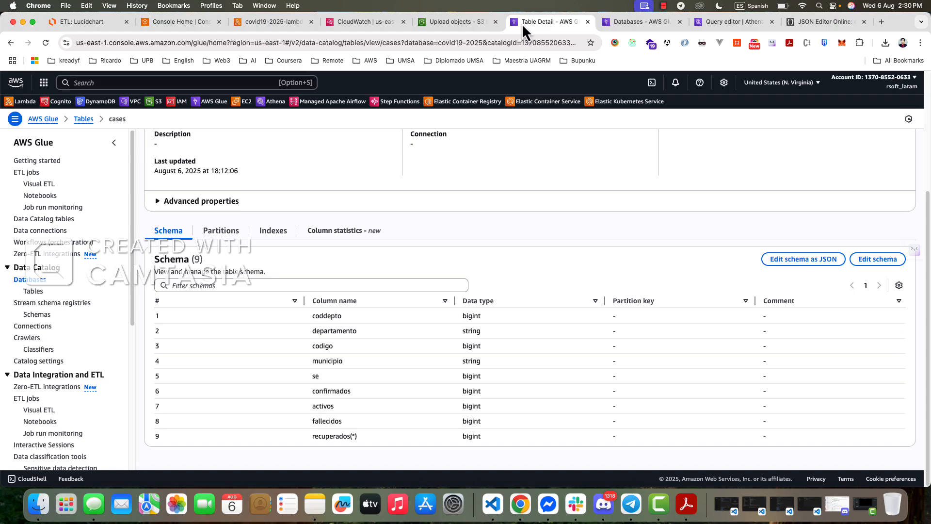
left_click(630, 23)
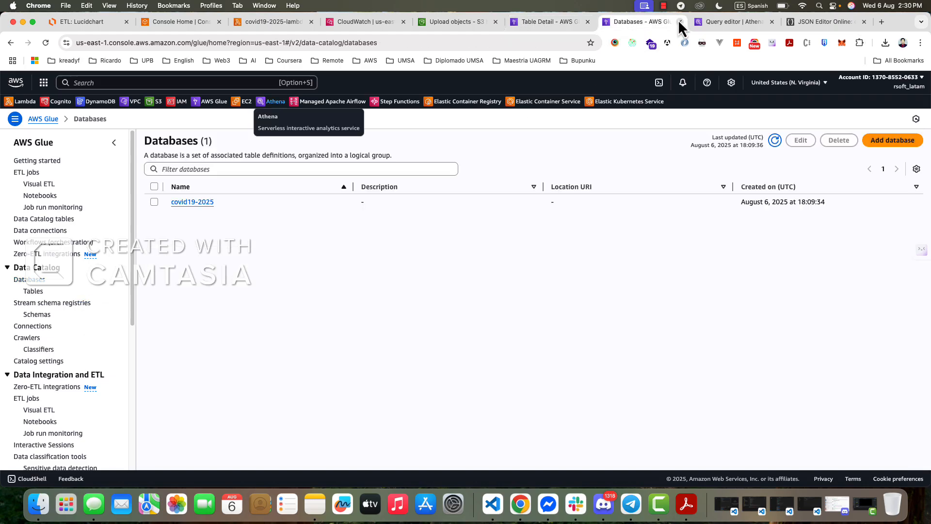
left_click(740, 25)
left_click(652, 24)
left_click(35, 338, "super")
left_click(647, 24)
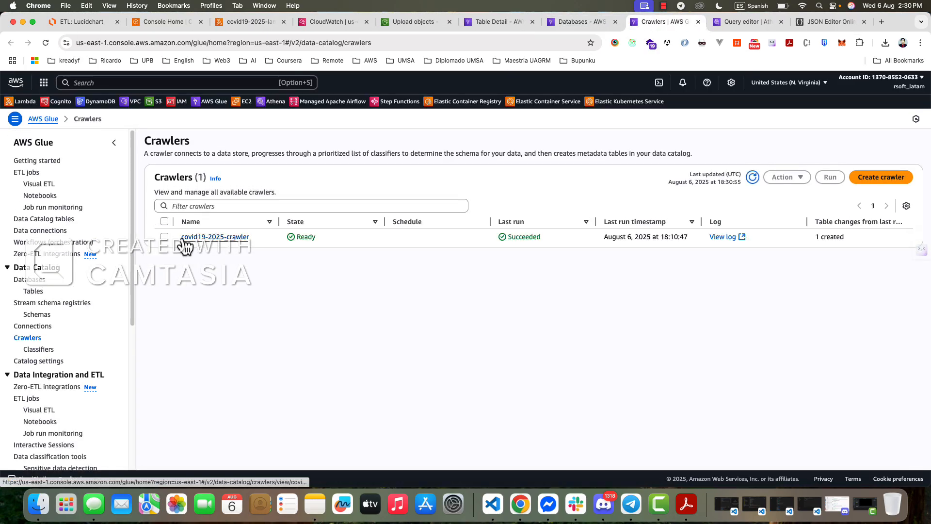
left_click(243, 242)
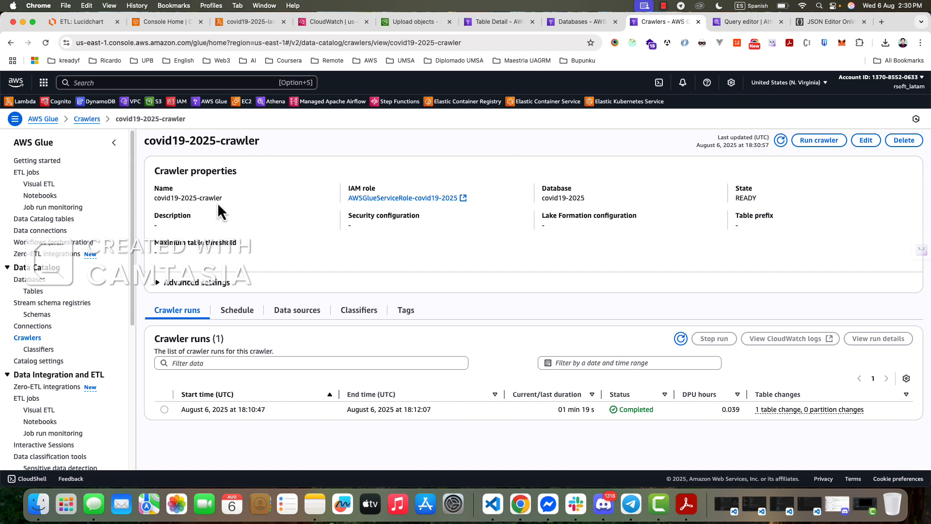
left_click_drag(154, 198, 232, 208)
key("super+c")
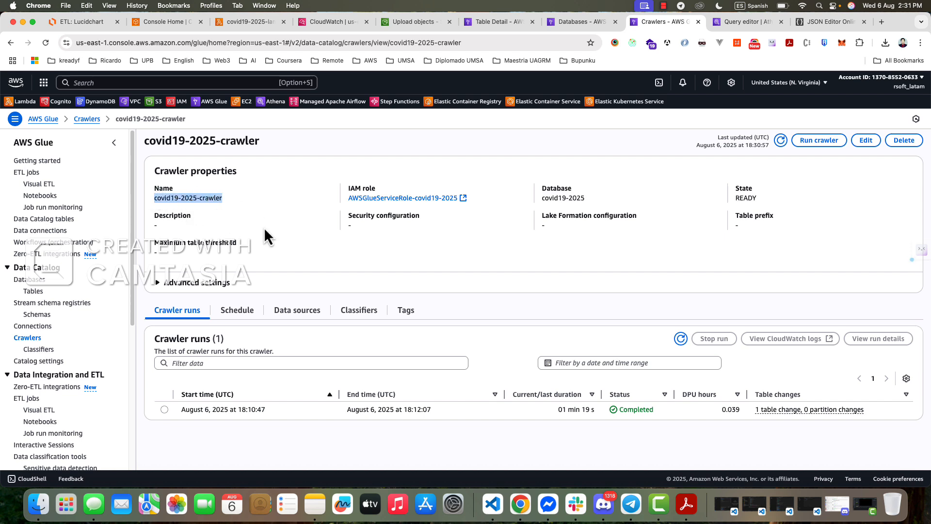
- Back in the Lambda code, paste covid19-2025-crawler as the Name value of the start_crawler call
left_click(254, 24)
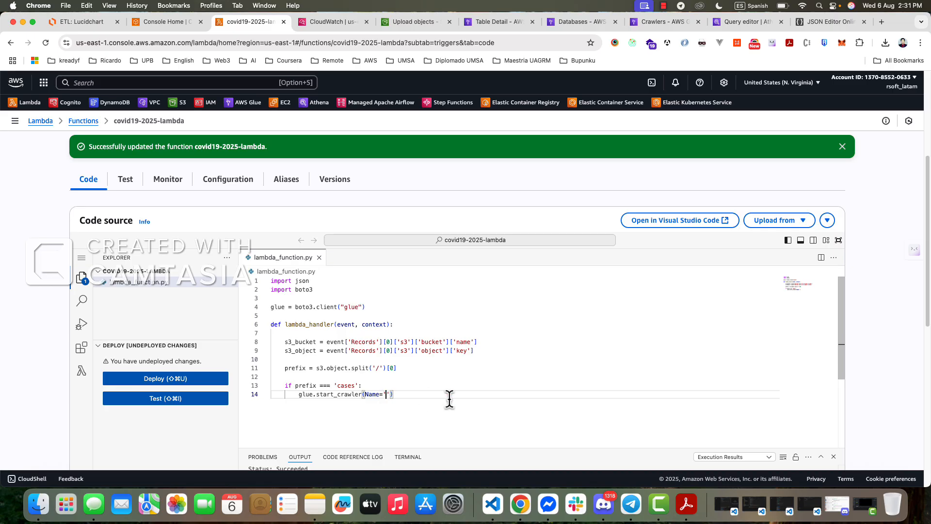
key("super+v")
left_click(388, 377)
scroll(390, 376, "down", 2)
scroll(391, 376, "up", 2)
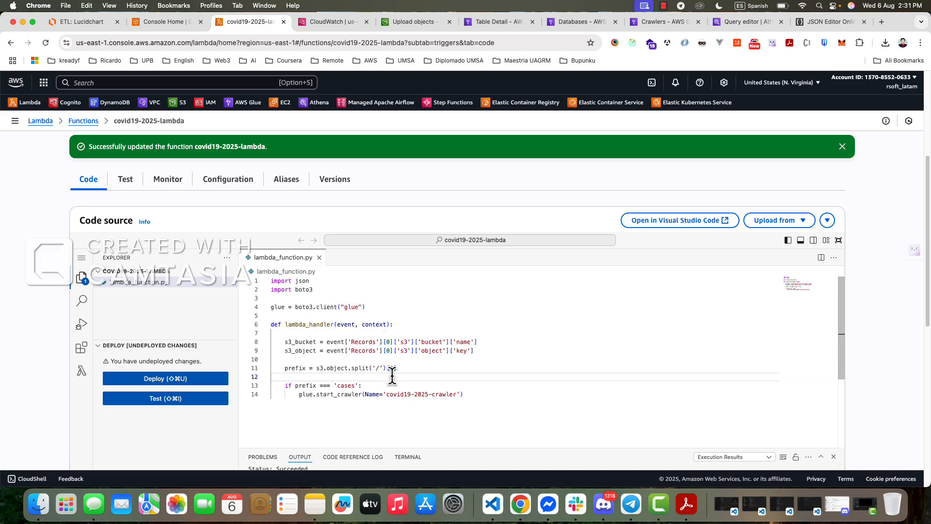
scroll(470, 165, "down", 1)
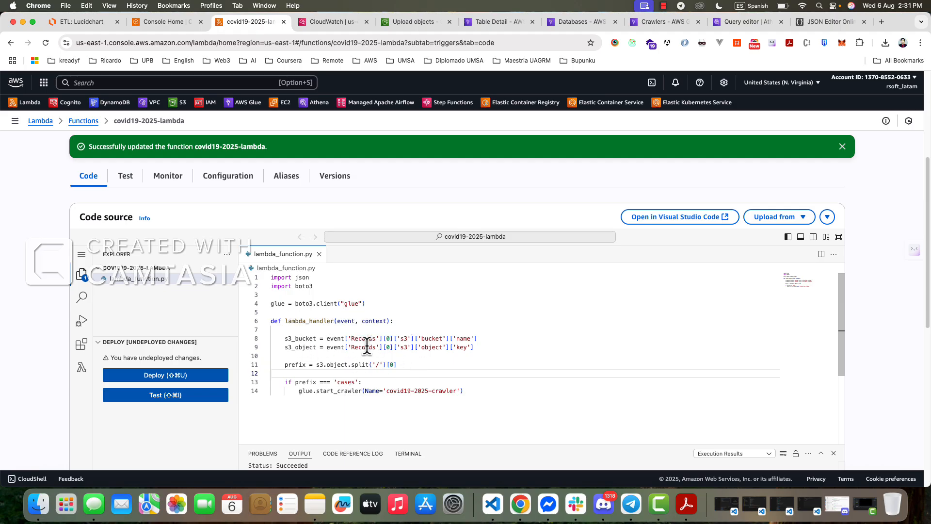
left_click(288, 382)
triple_click(318, 377)
left_click_drag(299, 391, 494, 393)
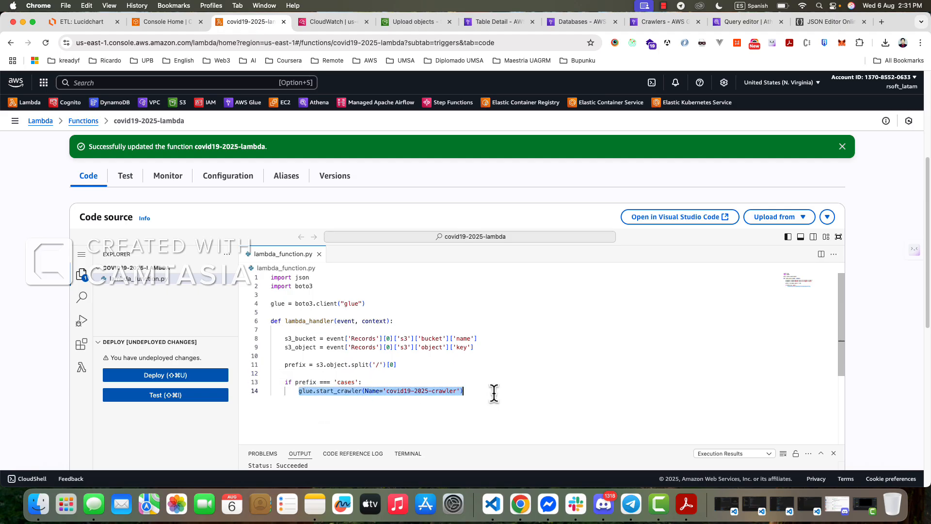
- Add an else: branch directly below the glue.start_crawler call, aligned with the if statement
left_click(483, 390)
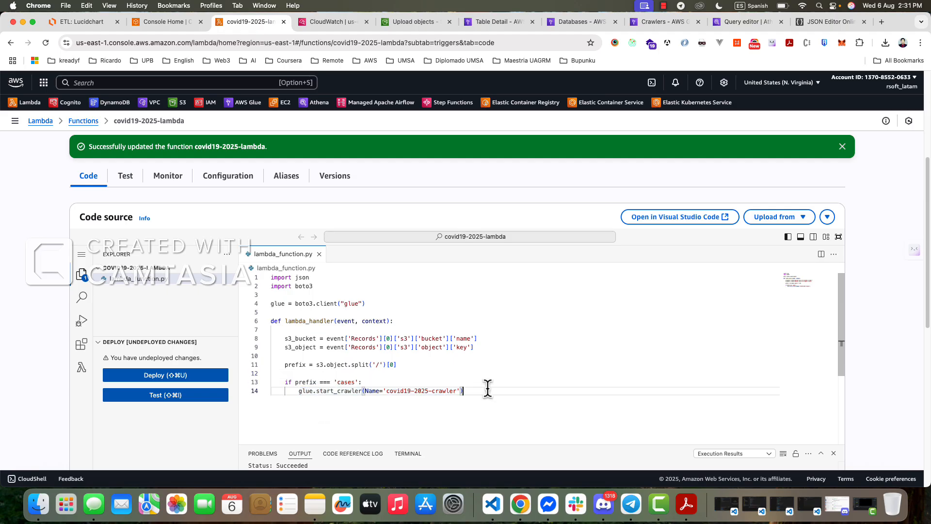
key("Return")
key("Return")
key("BackSpace")
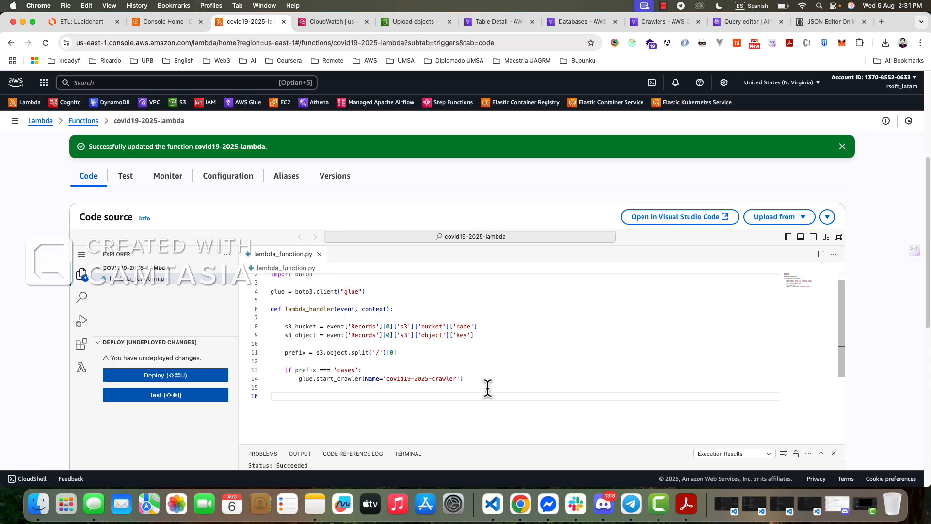
left_click(487, 388)
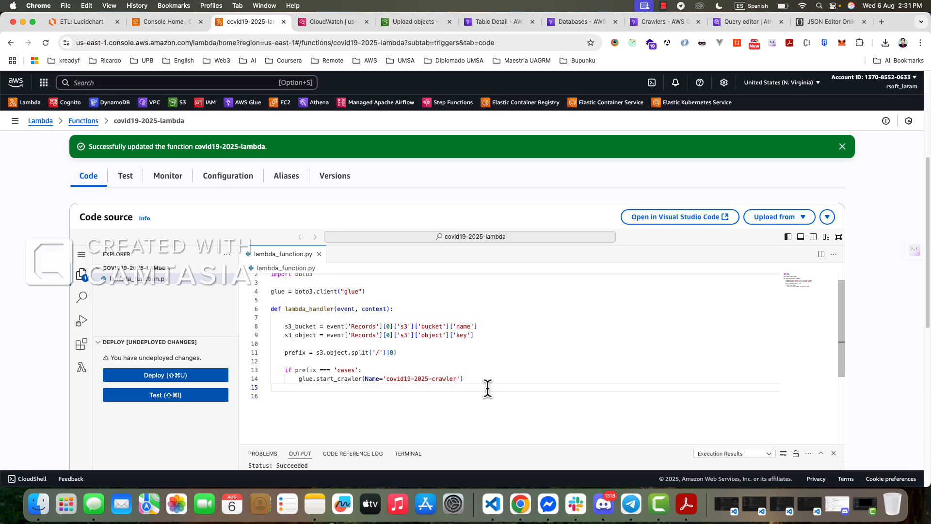
type("elif")
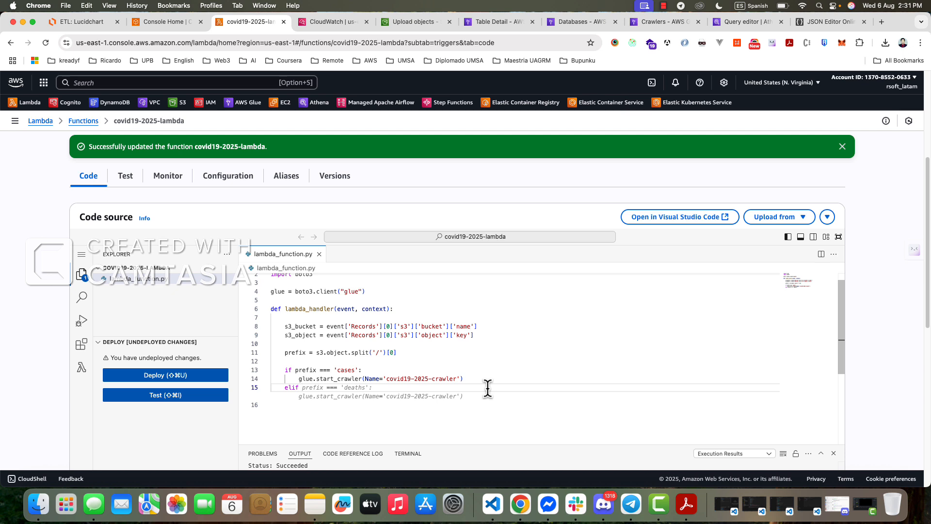
key("BackSpace")
key("BackSpace")
key("BackSpace")
key("BackSpace")
type("else ")
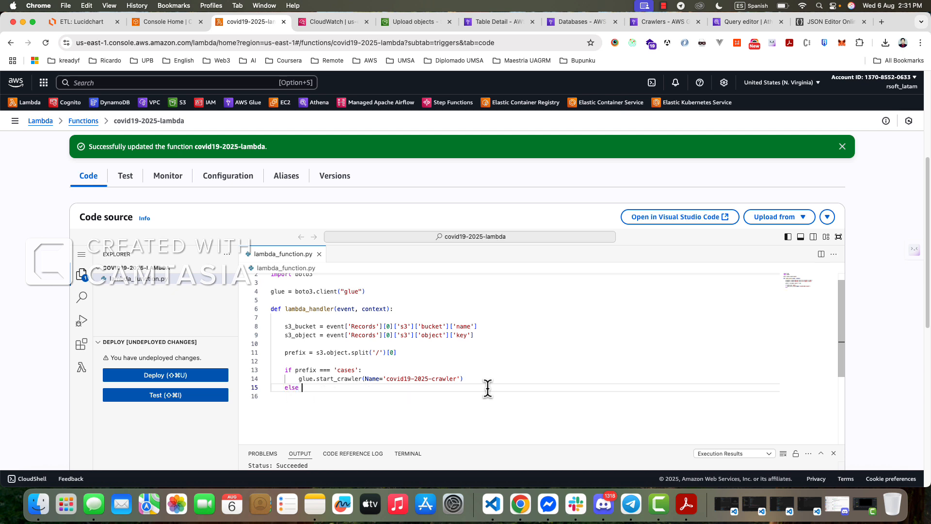
type(":")
key("Return")
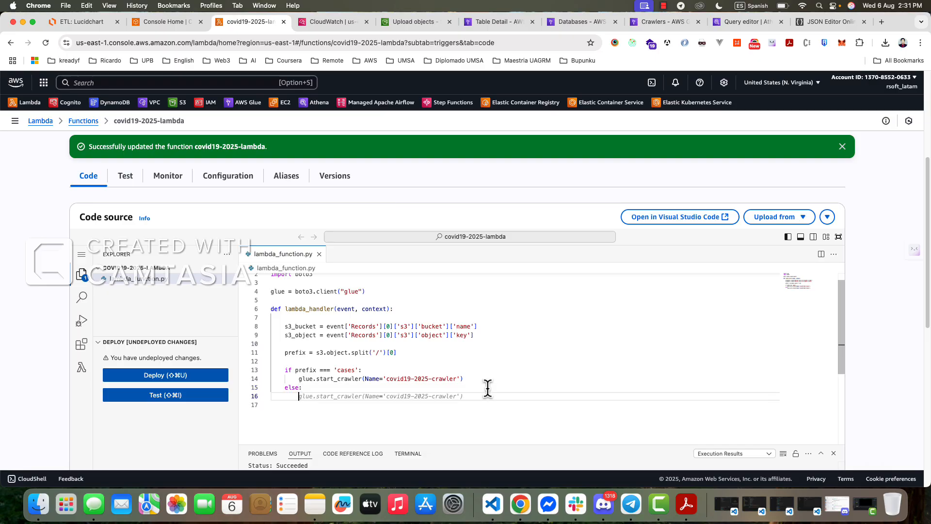
- Inside the else branch, add a print call with an f-string beginning "No se encontro un crawler para "
type("print")
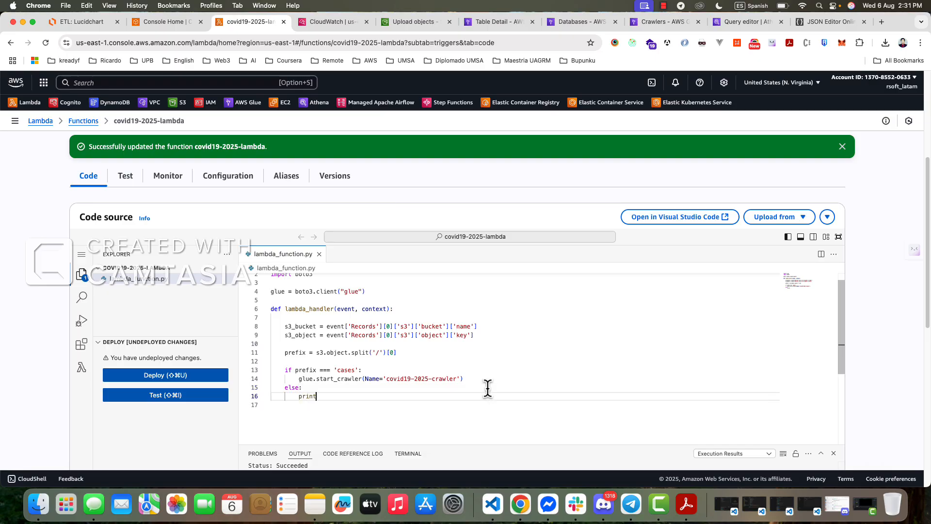
type("()\"")
key("Left")
type("f\"No se encontro un crw")
key("BackSpace")
type("awler para ")
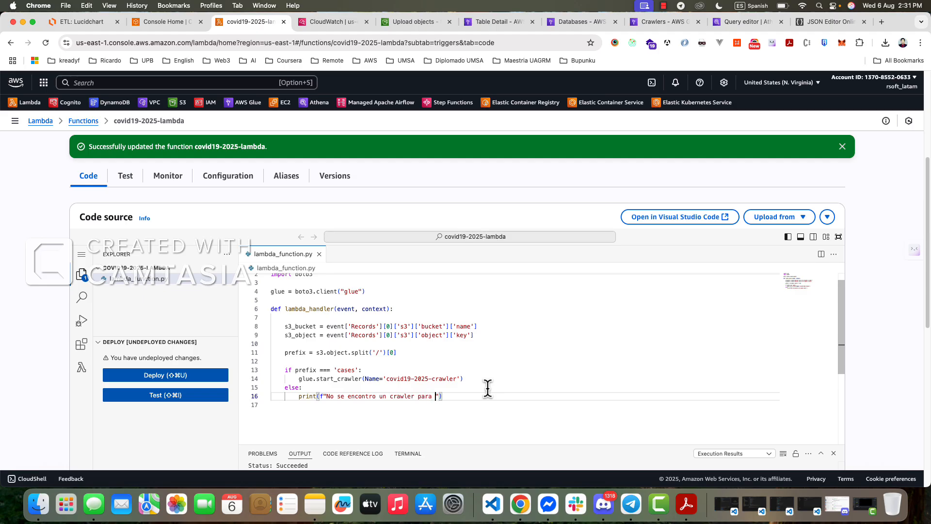
type("el prefi")
- Complete the printed message with "el prefijo {prefix}", using the prefix variable as the placeholder
key("BackSpace")
key("BackSpace")
type("fijo {")
key("BackSpace")
key("BackSpace")
type("{}")
key("Left")
type("prefix")
key("Right")
key("Right")
- After the if/else block, add a return dictionary with statusCode 200 and body json.dumps('Hello from Lambda!')
key("Return")
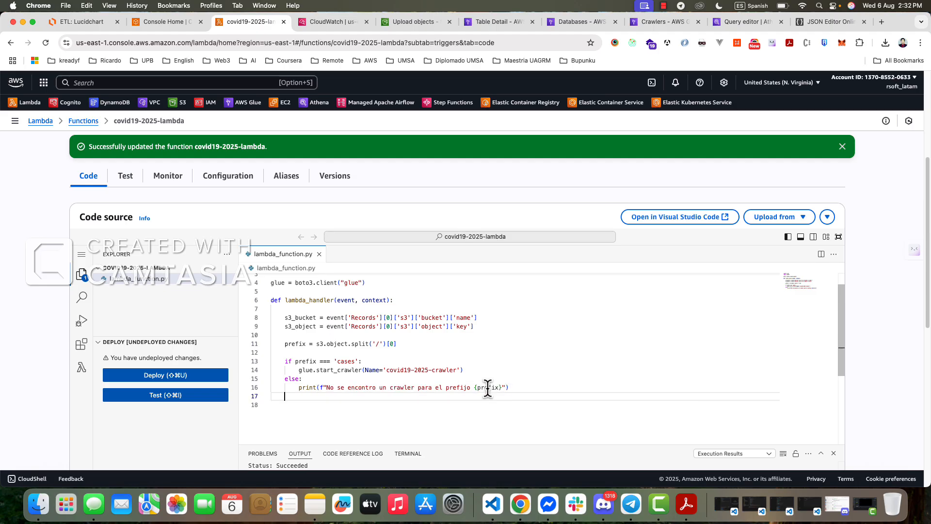
key("Return")
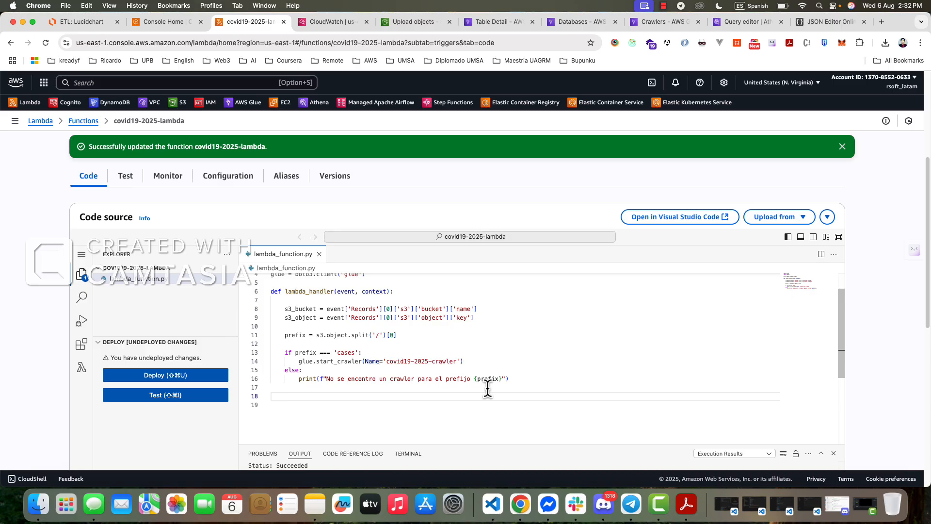
type("return {")
key("Return")
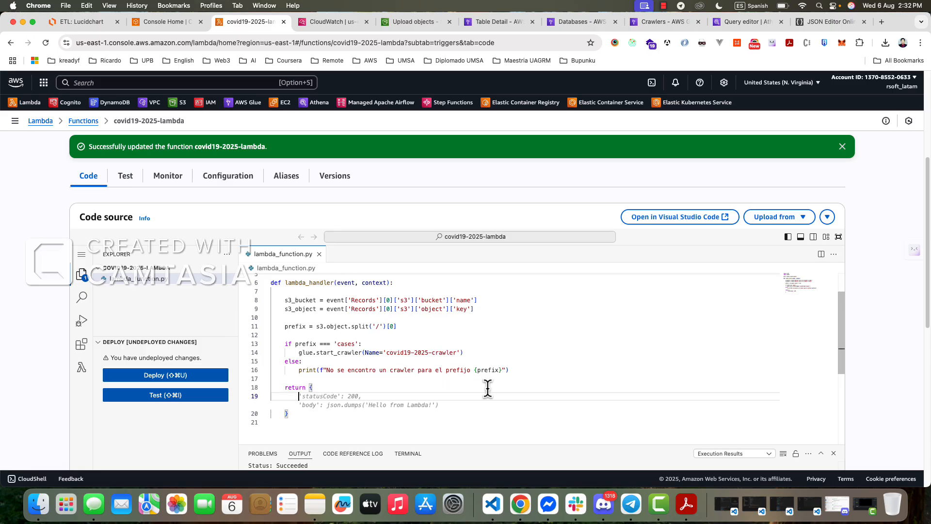
key("Tab")
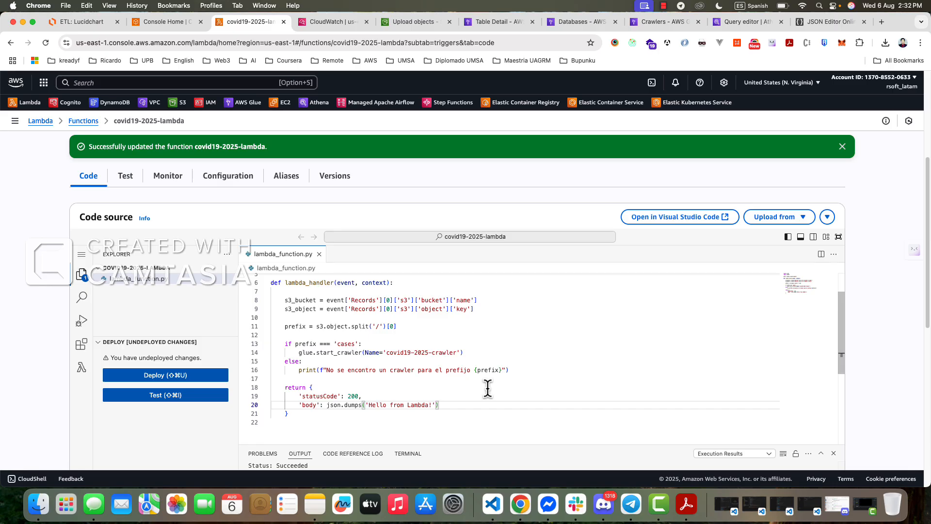
- Replace the text inside json.dumps in the returned body with "Crawler ejecutado"
double_click(335, 406)
scroll(334, 378, "up", 5)
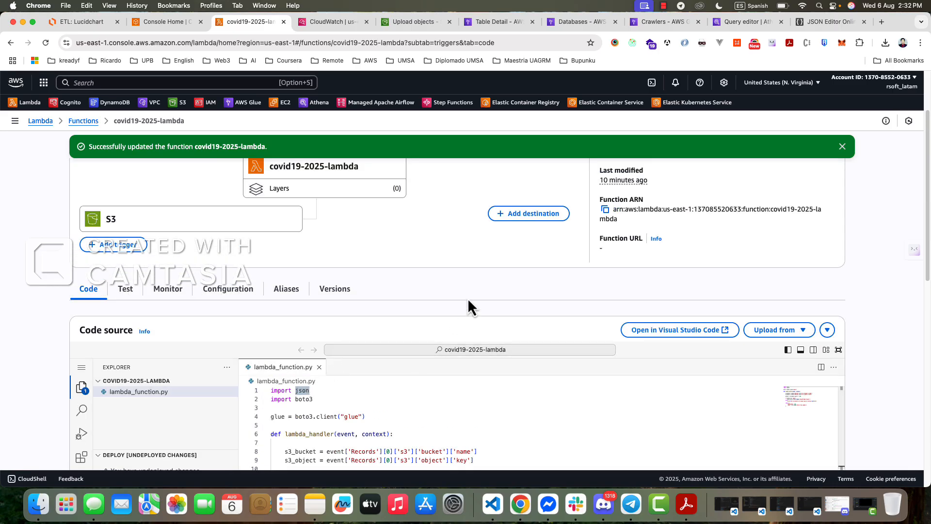
scroll(388, 330, "down", 5)
scroll(409, 394, "up", 5)
scroll(407, 414, "down", 3)
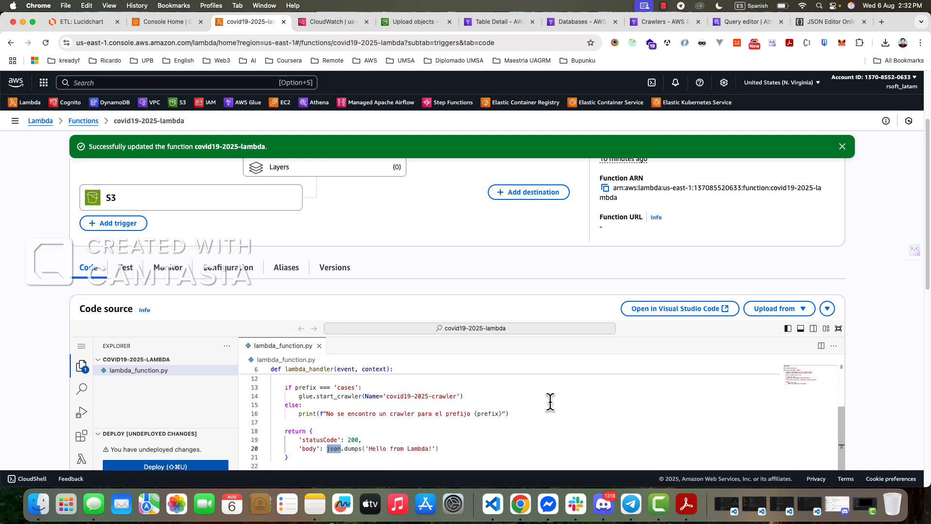
left_click_drag(370, 424, 430, 421)
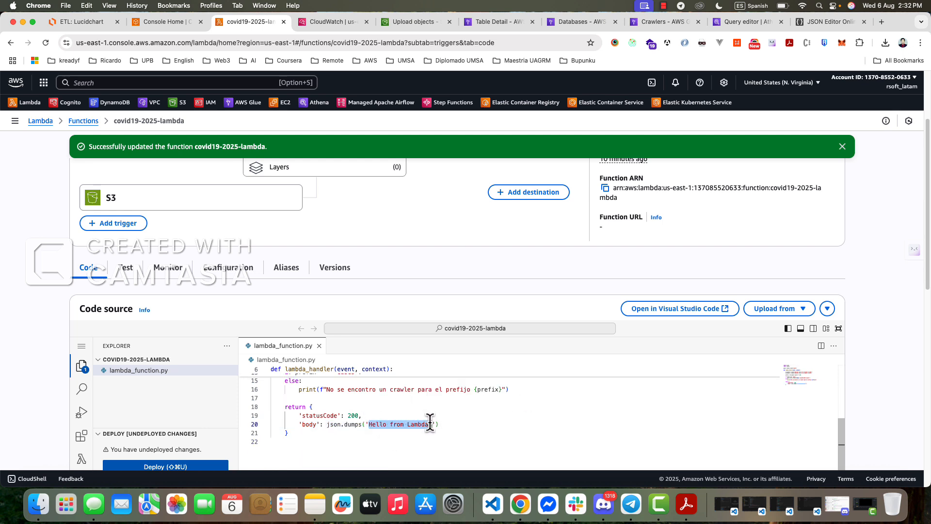
key("BackSpace")
key("Right")
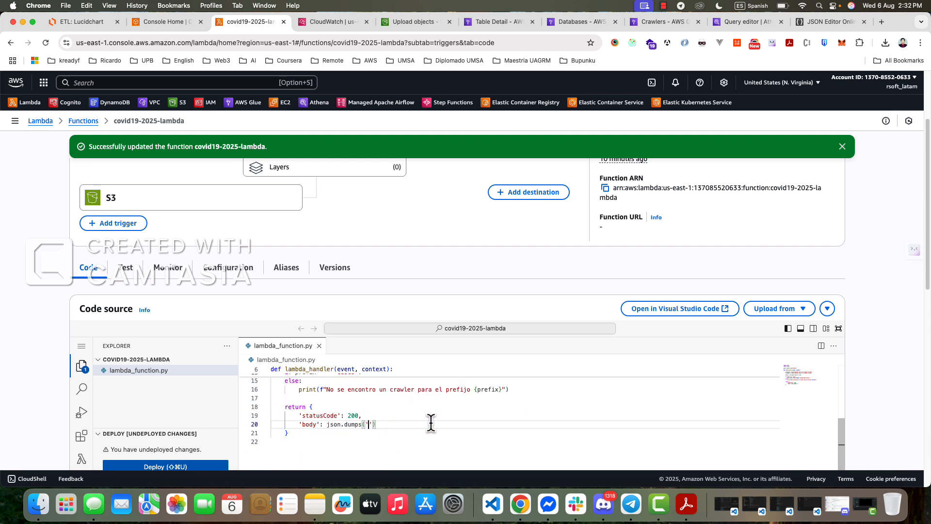
type("Crawler eje")
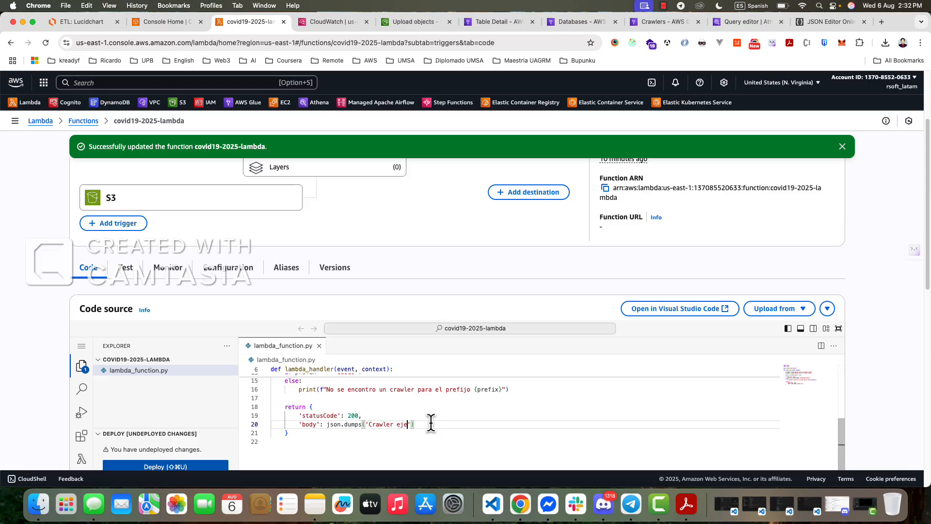
type("cutado")
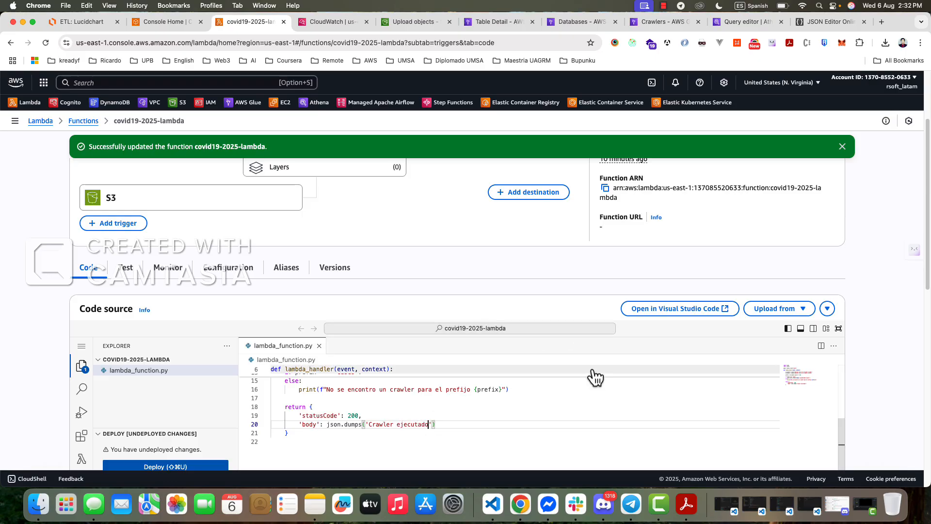
- Review the finished lambda_handler code from the imports to the return block
scroll(596, 381, "down", 2)
scroll(576, 409, "up", 2)
left_click(581, 269)
scroll(717, 385, "down", 2)
scroll(872, 330, "down", 1)
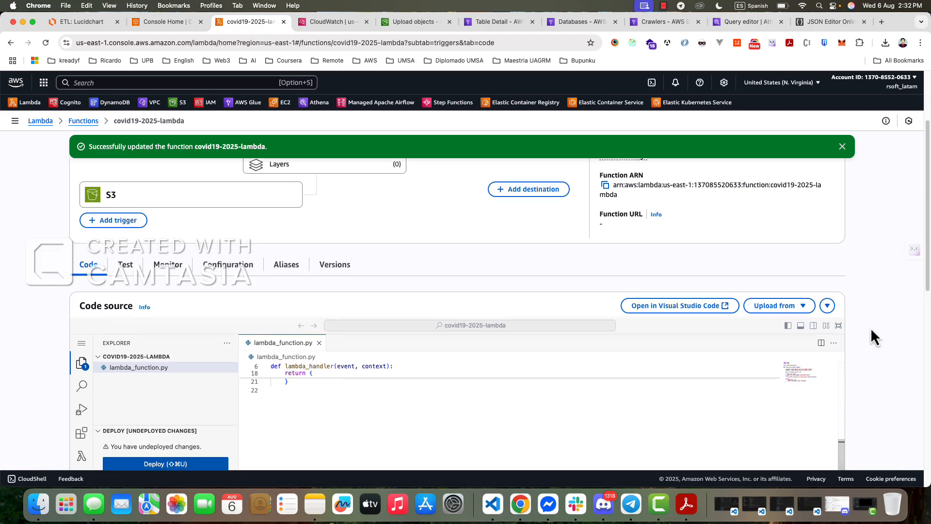
scroll(881, 376, "down", 5)
scroll(451, 375, "up", 3)
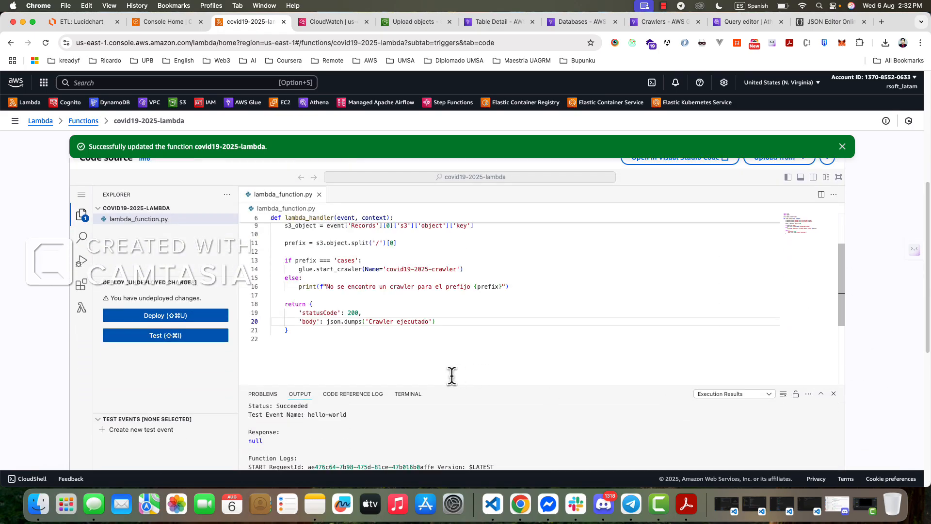
scroll(452, 375, "up", 4)
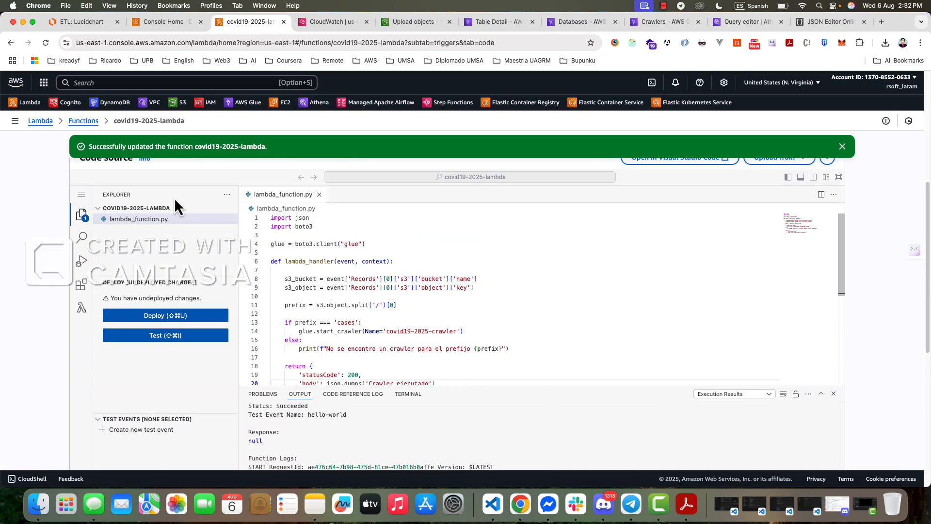
- Check the ETL architecture diagram in Lucidchart and return to the covid19-2025-lambda code
left_click(82, 22)
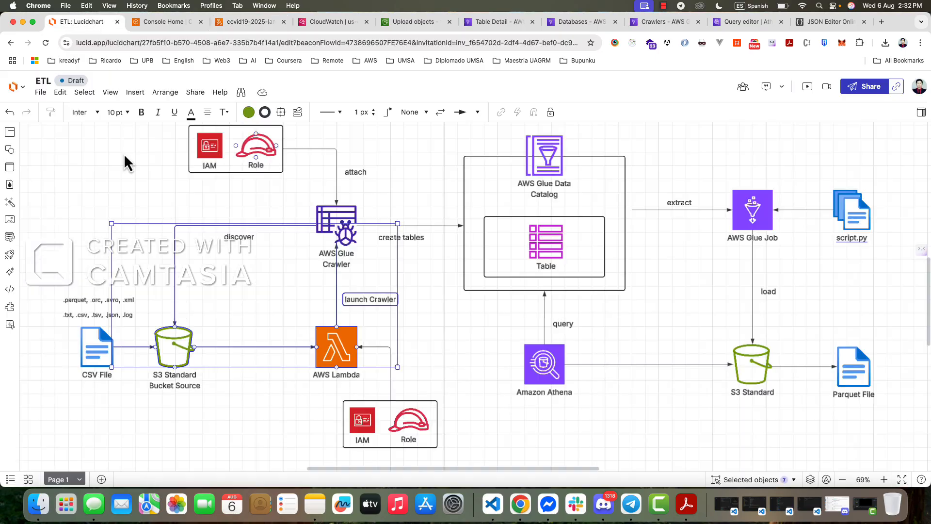
left_click(125, 407)
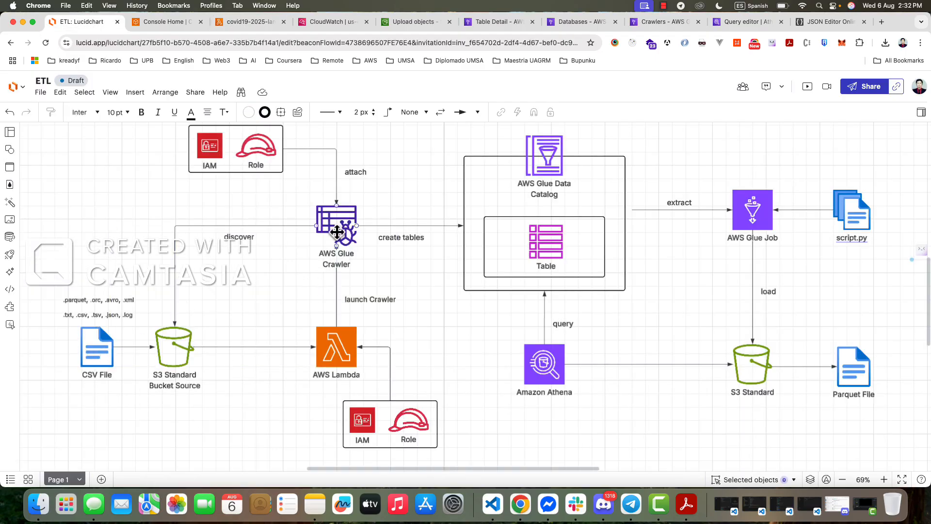
left_click(165, 23)
left_click(253, 21)
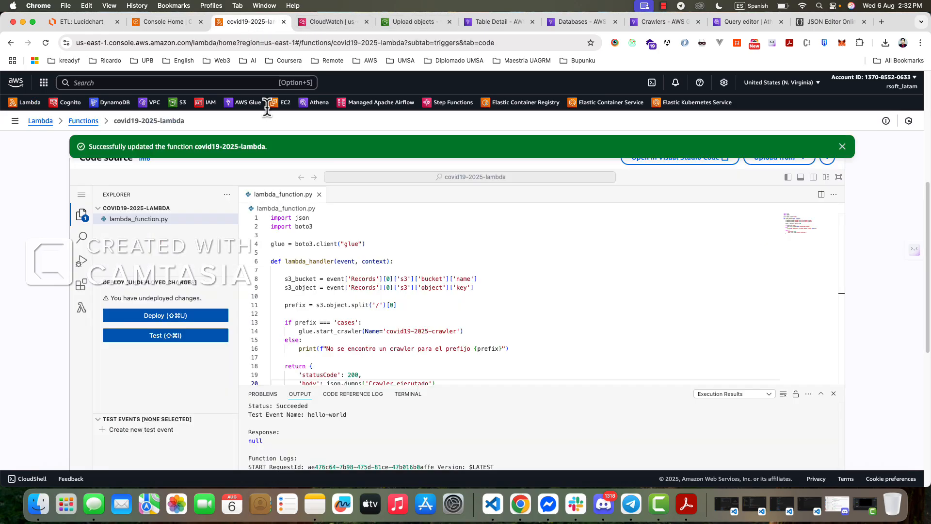
scroll(368, 276, "down", 2)
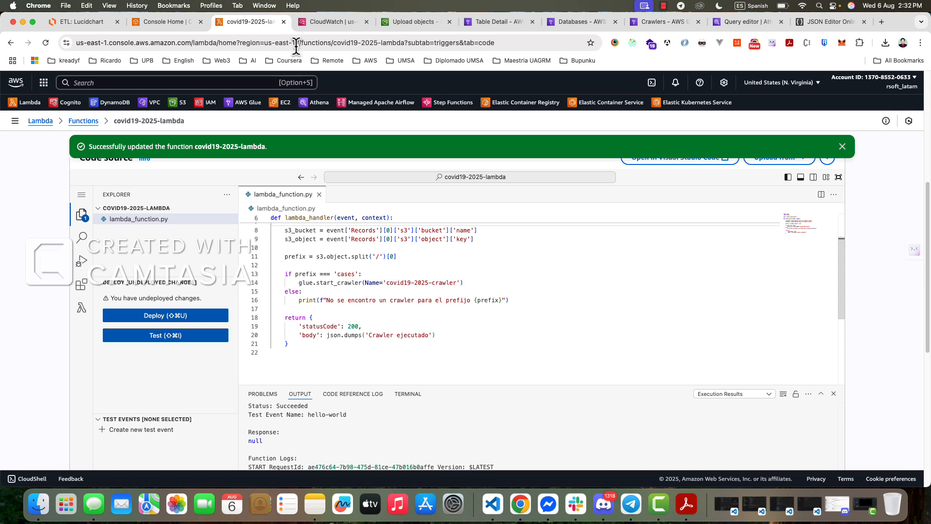
- Close the CloudWatch log events page and bring up the covid19-2025-crawler details in AWS Glue
key("ctrl+Tab")
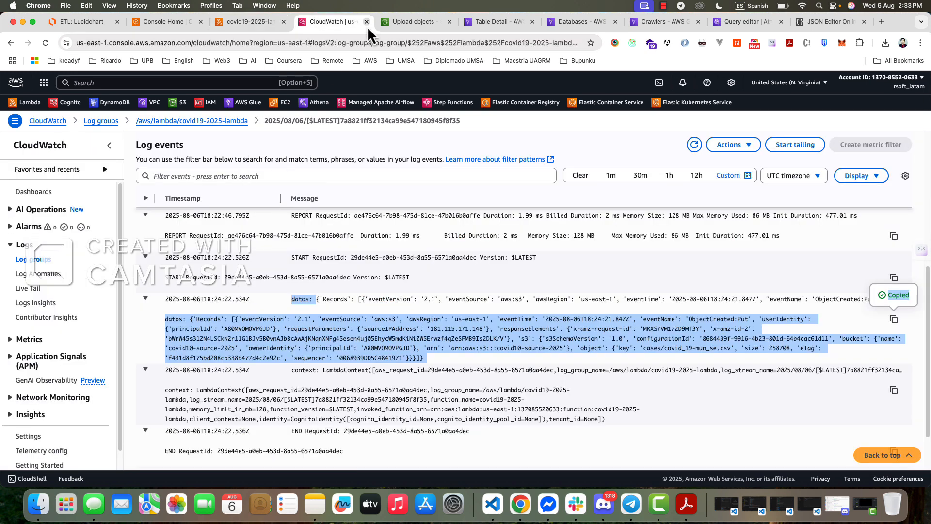
left_click(366, 22)
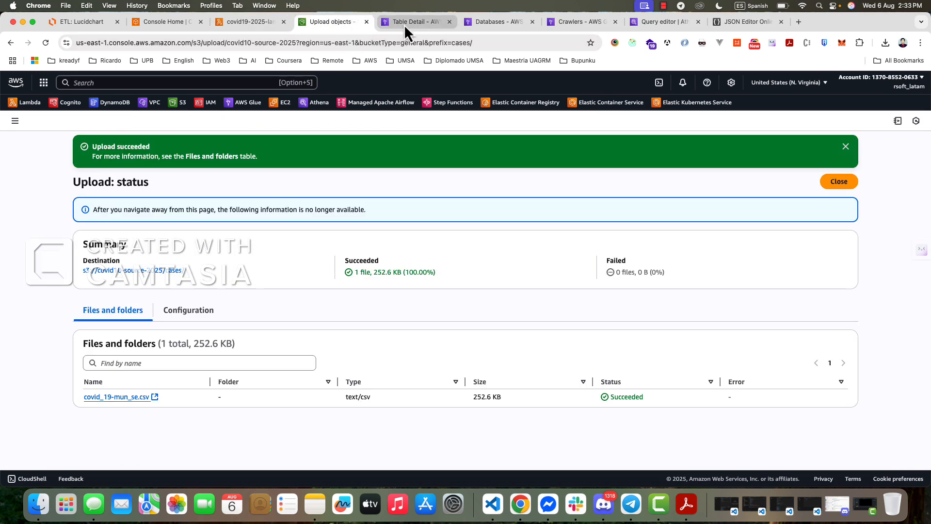
left_click(404, 25)
left_click(493, 22)
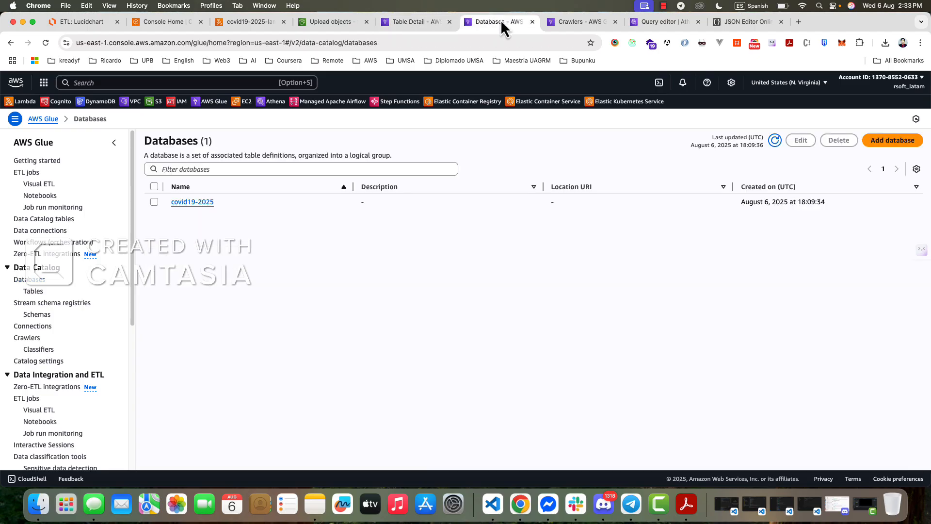
left_click(563, 22)
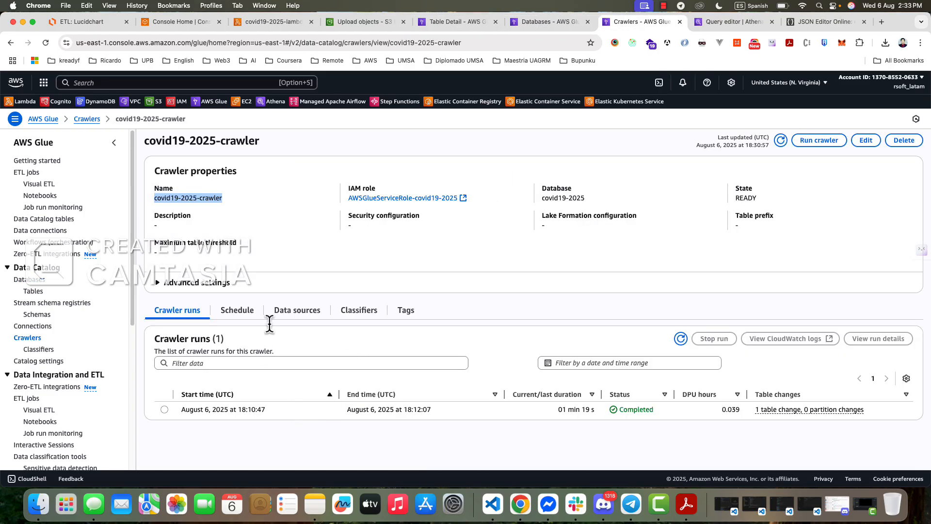
left_click(282, 257)
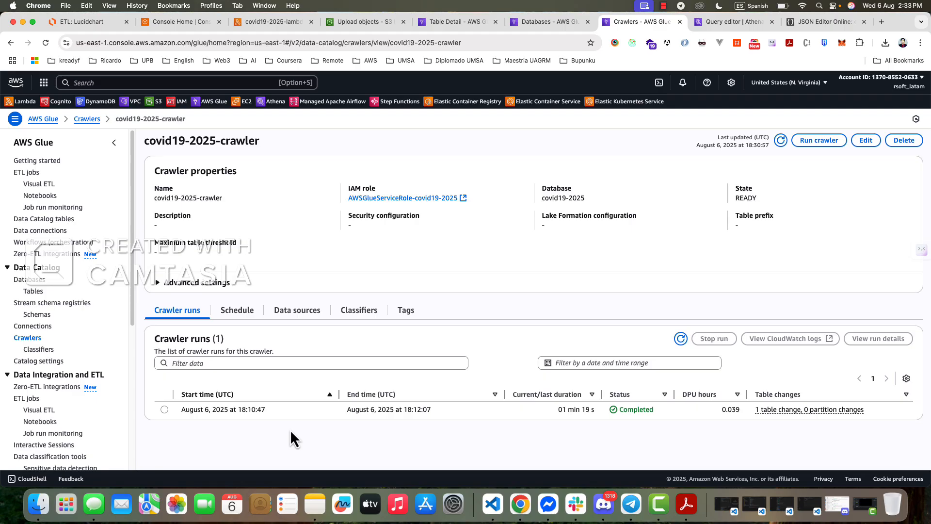
left_click(456, 22)
left_click(361, 21)
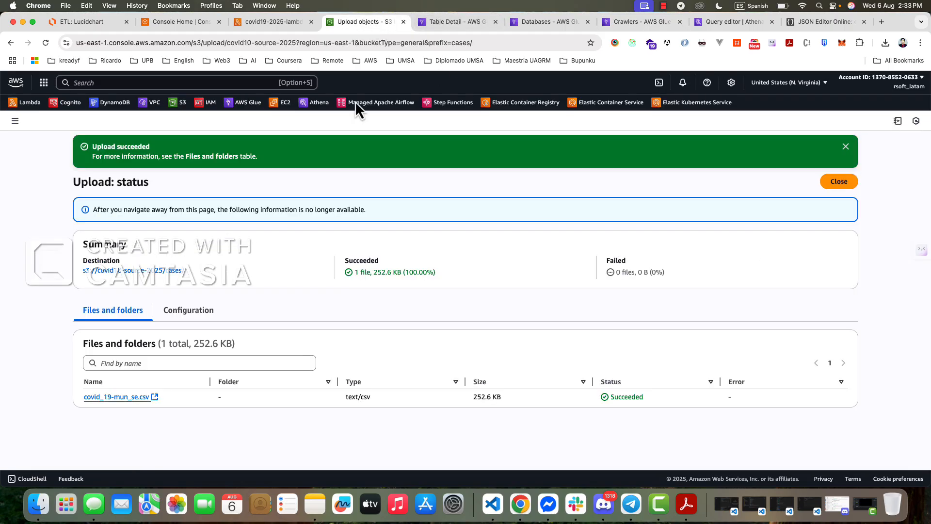
left_click(451, 22)
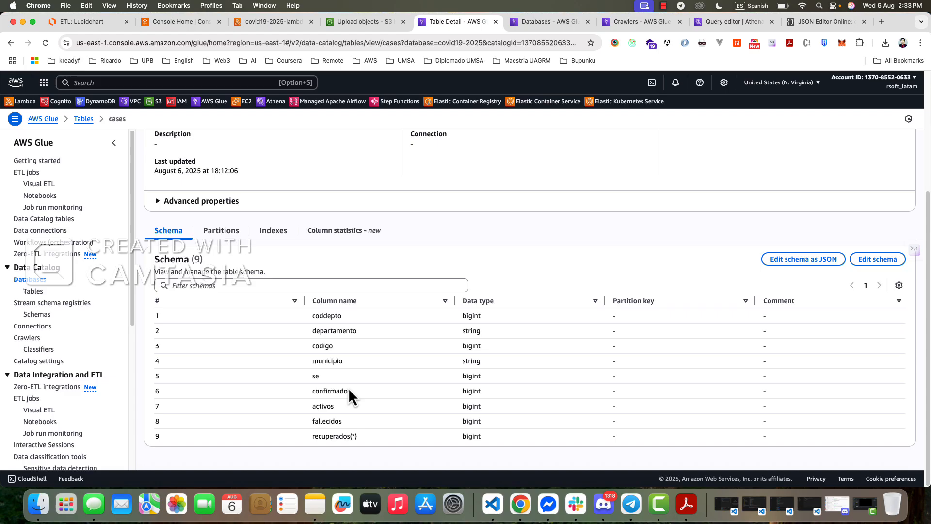
left_click(537, 22)
left_click(374, 23)
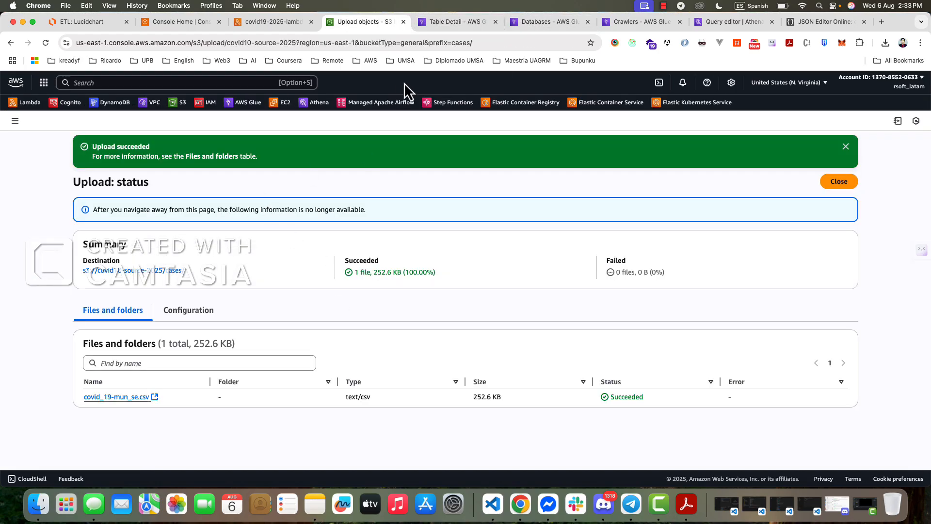
left_click(537, 24)
left_click(623, 22)
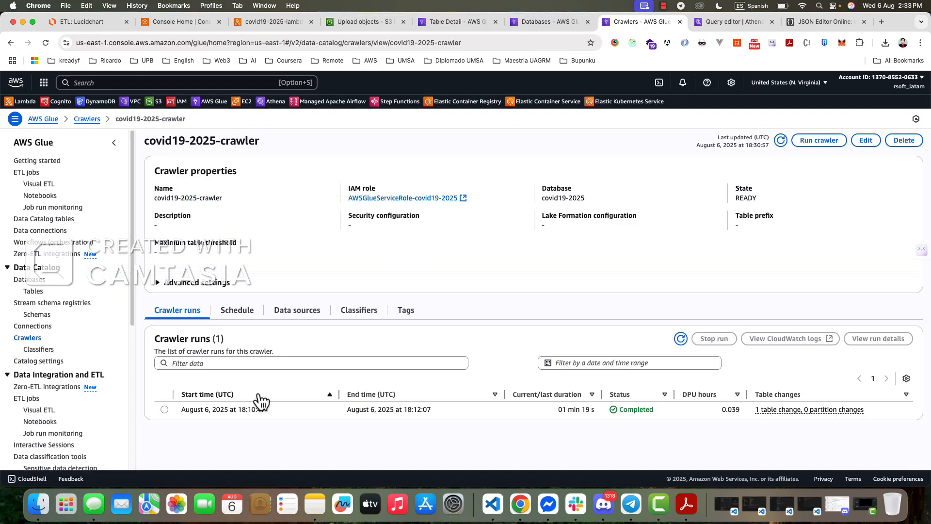
- Deploy the updated lambda_function.py code of covid19-2025-lambda
left_click(242, 23)
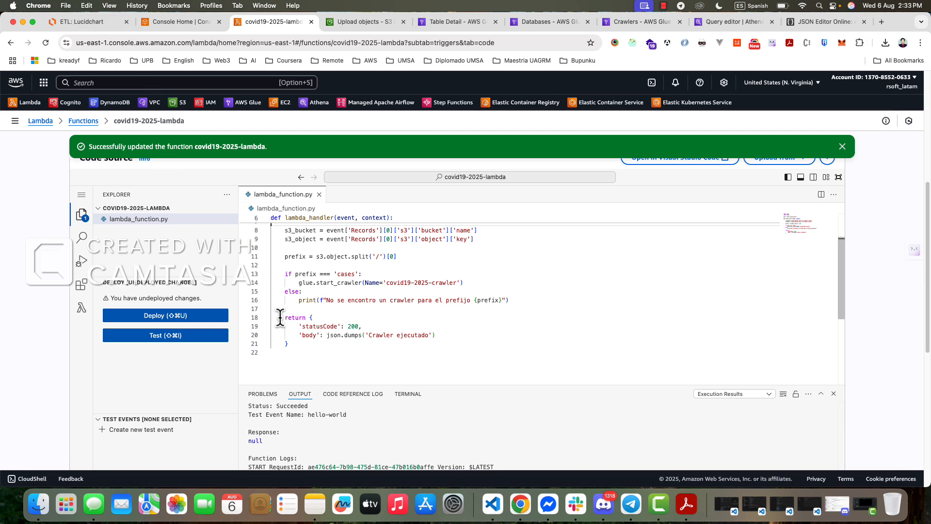
scroll(280, 317, "up", 3)
left_click(165, 316)
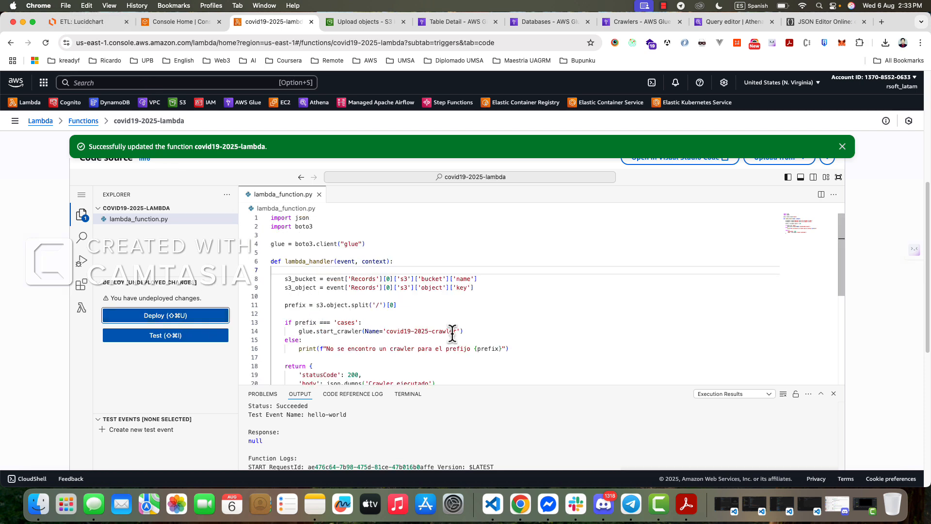
scroll(228, 240, "up", 3)
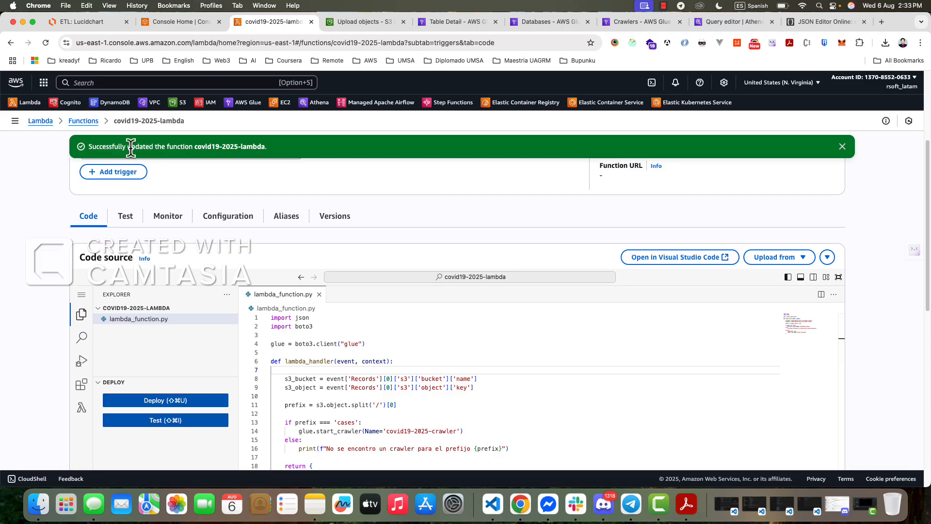
- Permanently delete covid_19-mun_se.csv from the cases/ folder of the covid10-source-2025 bucket, confirming with "permanently delete"
left_click(359, 21)
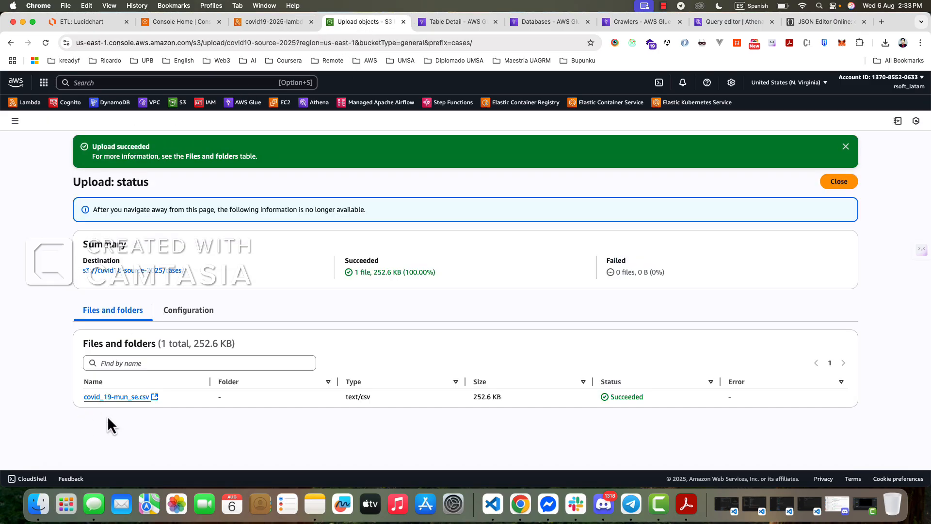
left_click(827, 184)
left_click(94, 275)
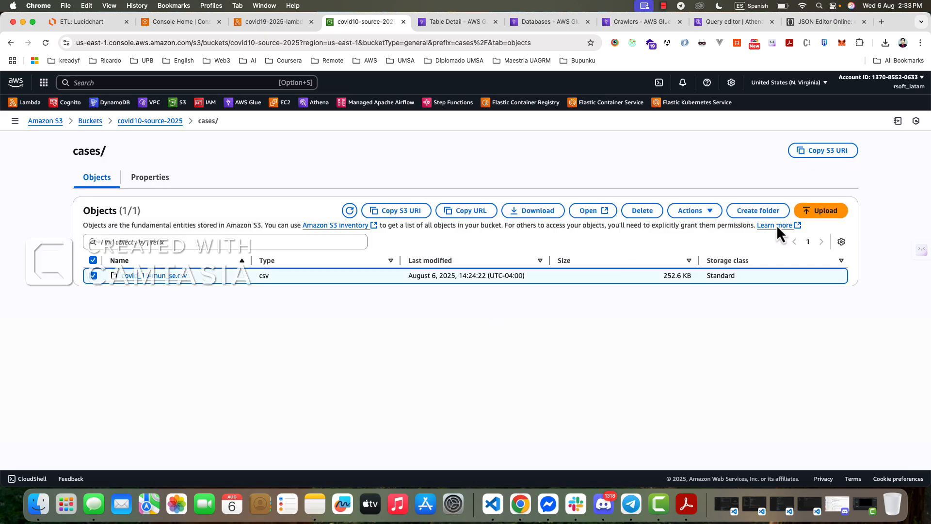
left_click(642, 210)
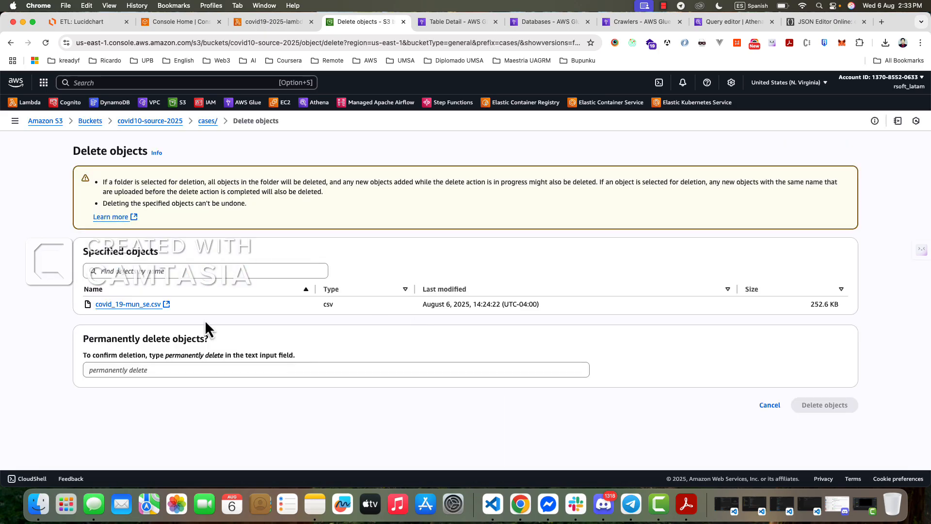
left_click_drag(165, 356, 222, 358)
key("super+c")
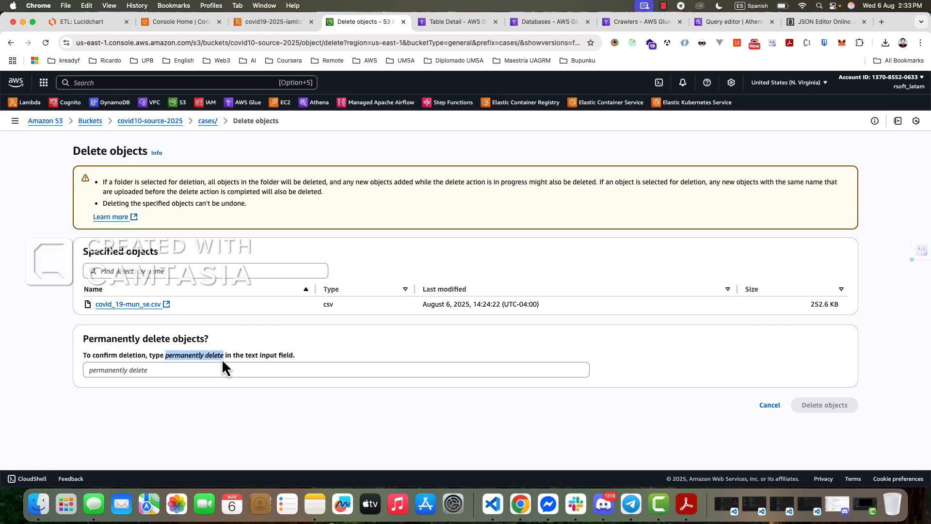
left_click(223, 370)
key("super+v")
left_click(819, 406)
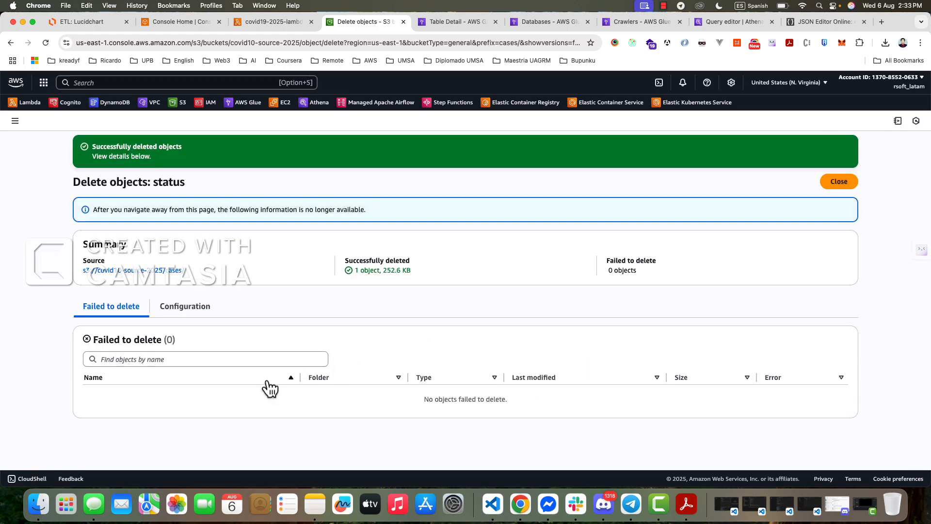
left_click(837, 181)
- Upload covid_19-mun_se.csv from the local files to the cases/ folder of the covid10-source-2025 bucket
left_click(485, 309)
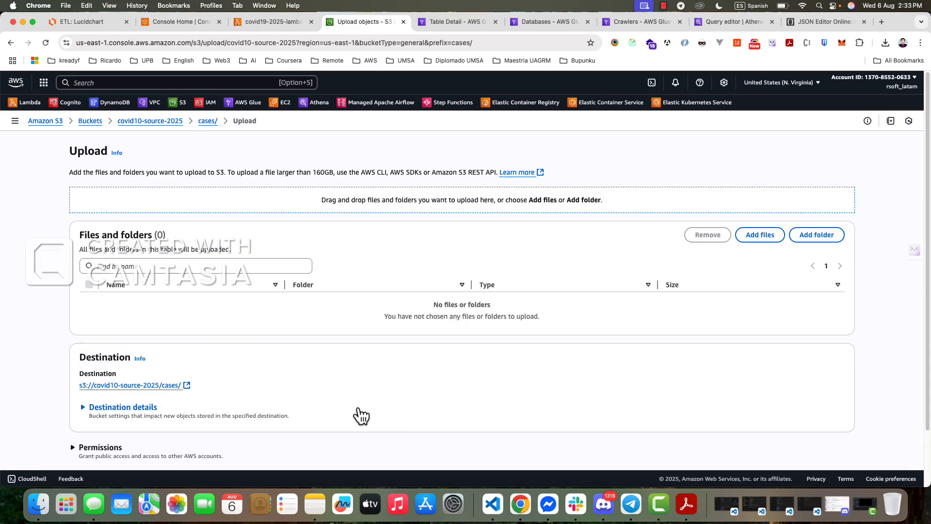
left_click(39, 504)
left_click_drag(591, 132, 251, 344)
scroll(147, 289, "down", 2)
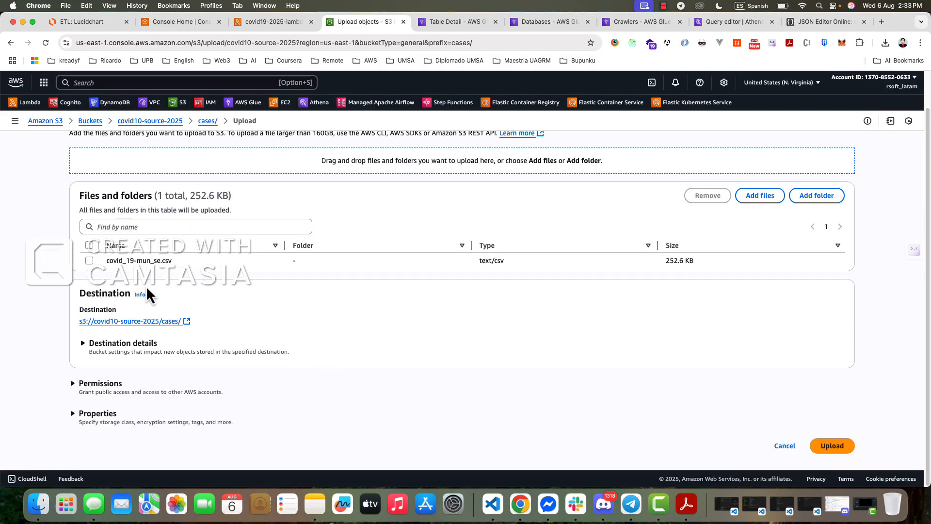
left_click(89, 260)
left_click(831, 446)
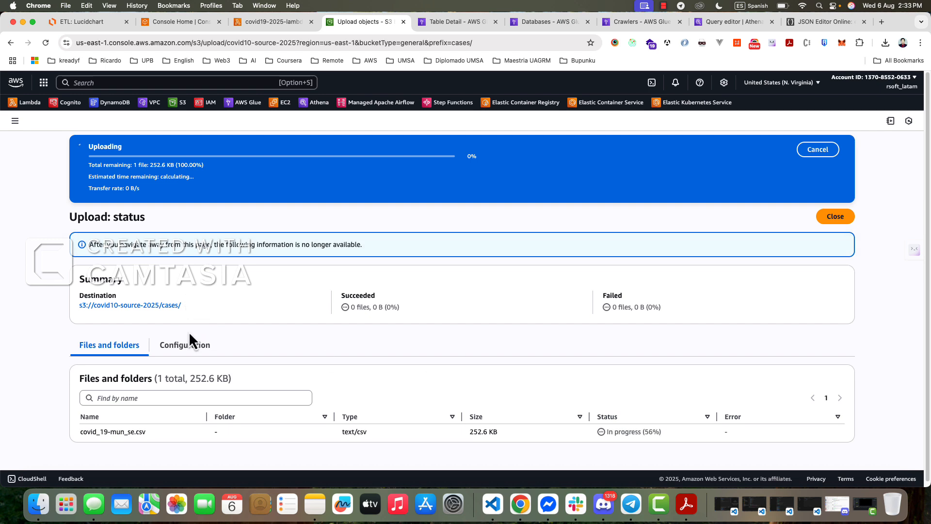
- Reload the covid19-2025-crawler details in AWS Glue to check for a new crawler run
left_click(270, 26)
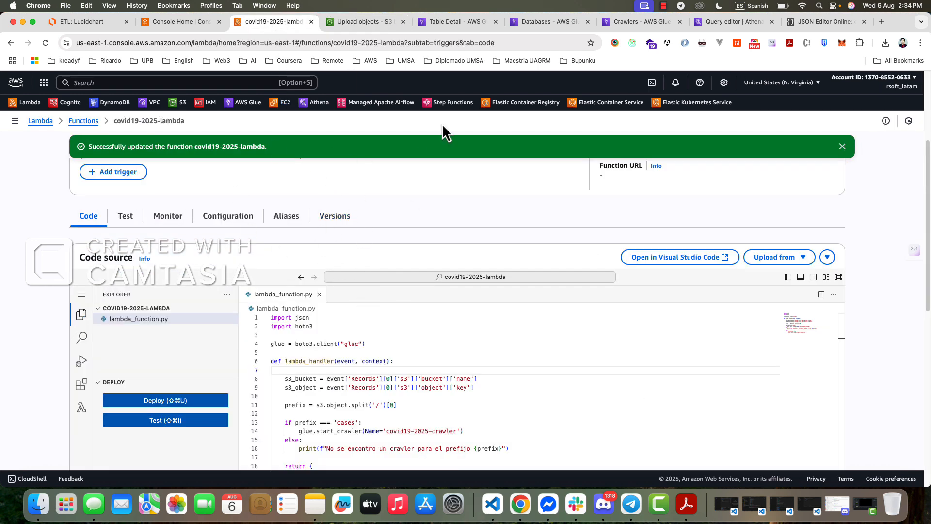
left_click(463, 20)
left_click(537, 23)
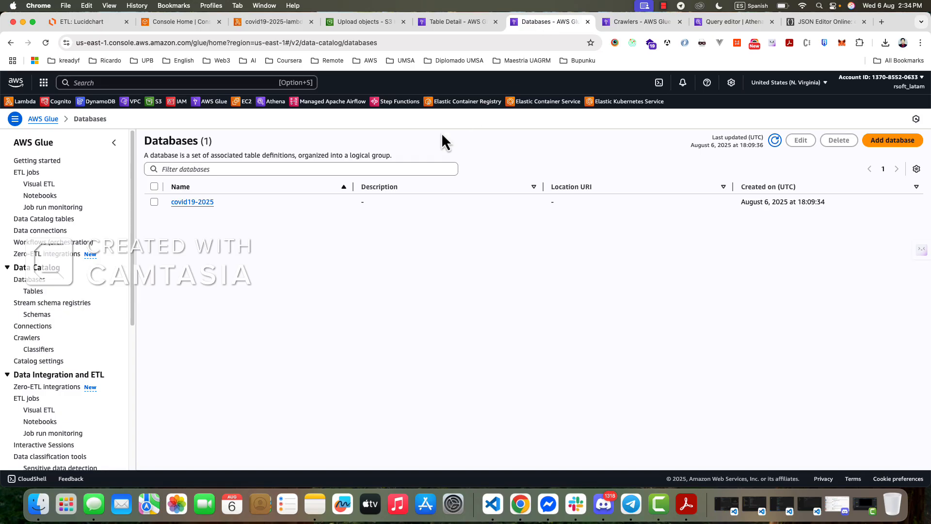
left_click(630, 21)
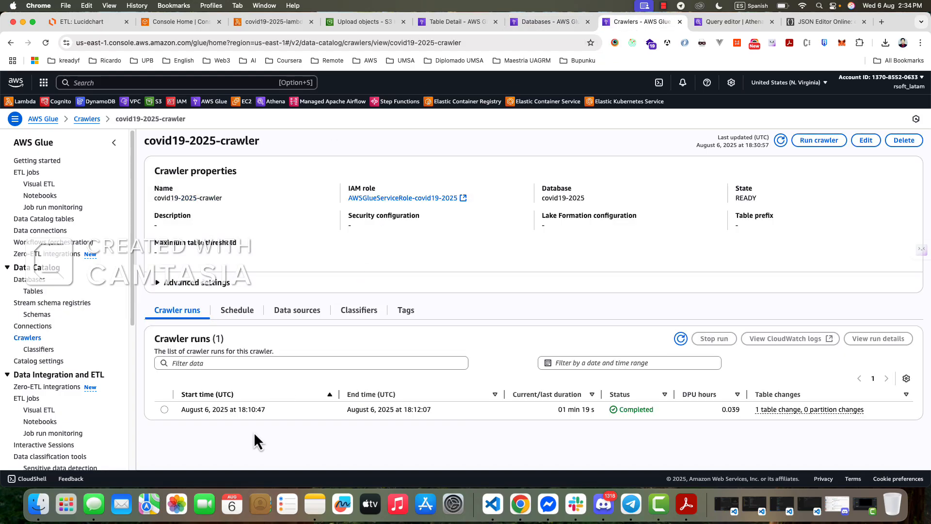
left_click(46, 43)
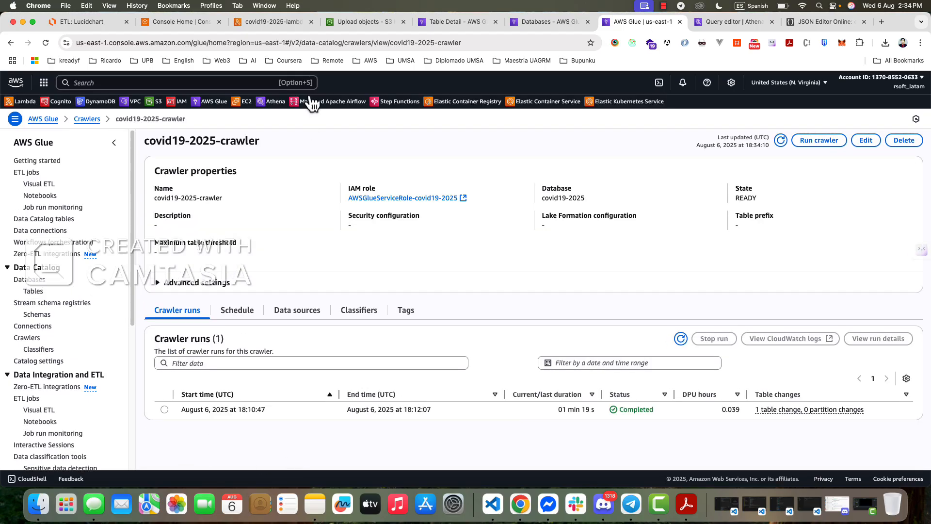
- Open the CloudWatch logs for covid19-2025-lambda and bring up its latest log stream
left_click(270, 24)
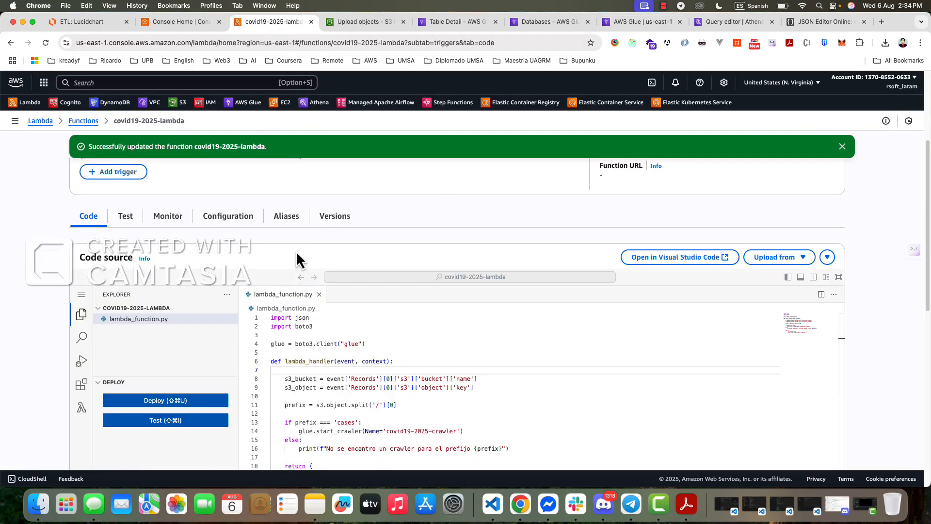
left_click(228, 216)
left_click(168, 216)
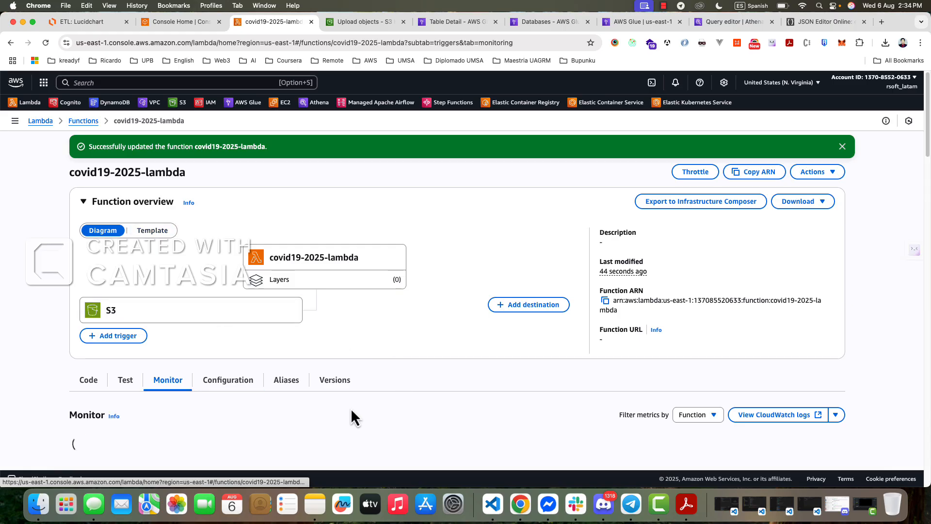
scroll(238, 413, "down", 5)
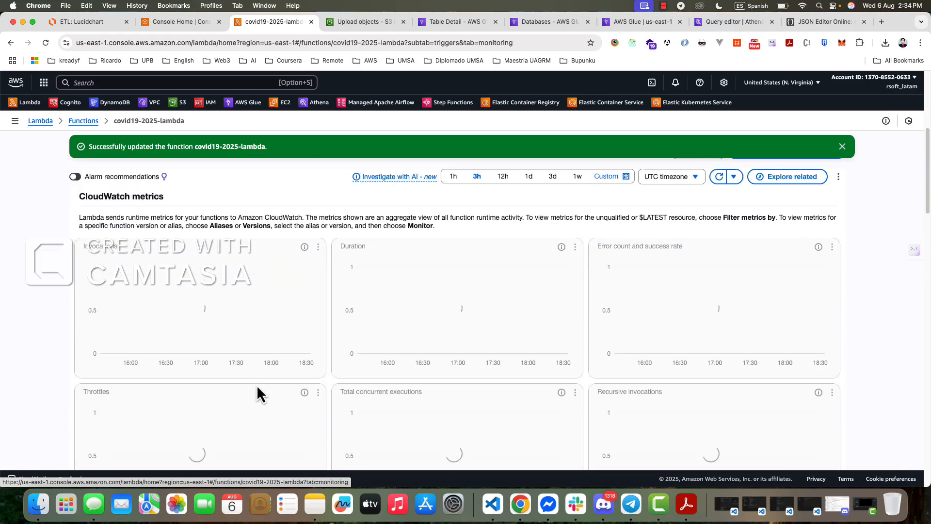
scroll(257, 386, "up", 5)
left_click(762, 417)
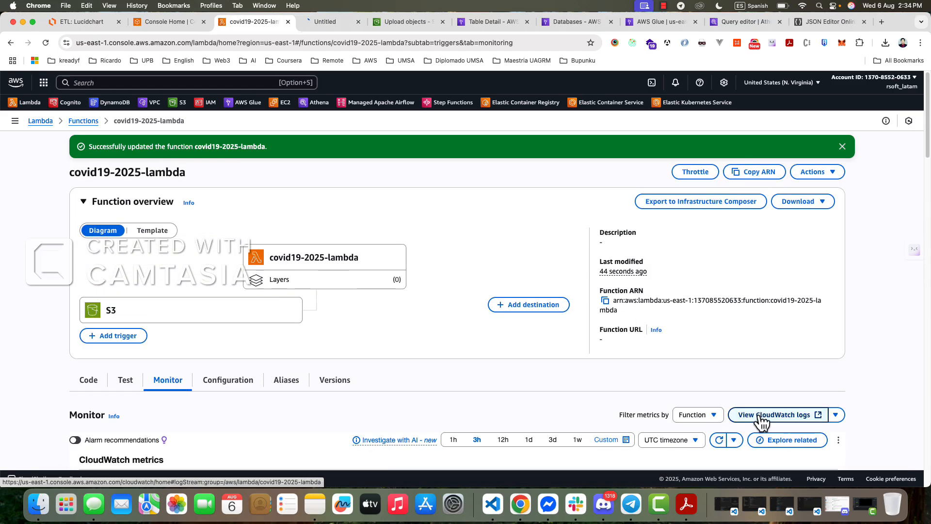
left_click(330, 21)
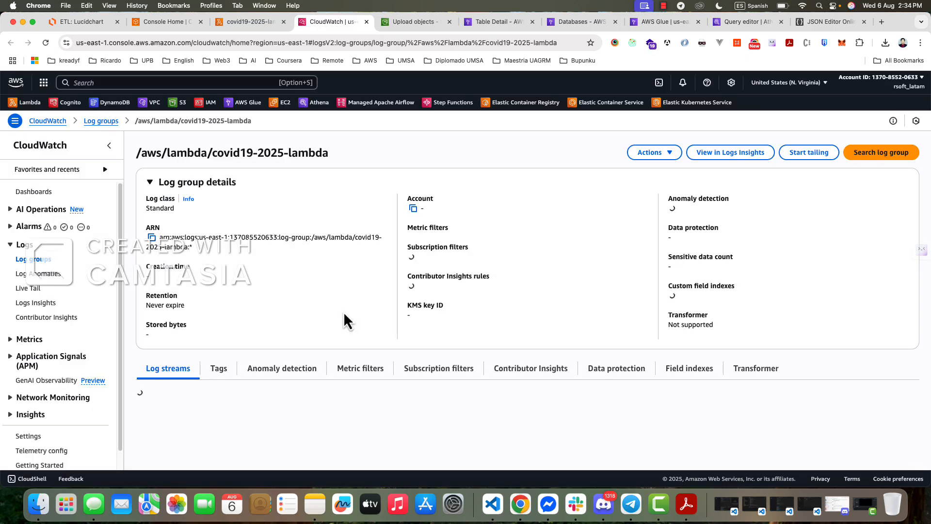
scroll(323, 365, "down", 2)
left_click(275, 422)
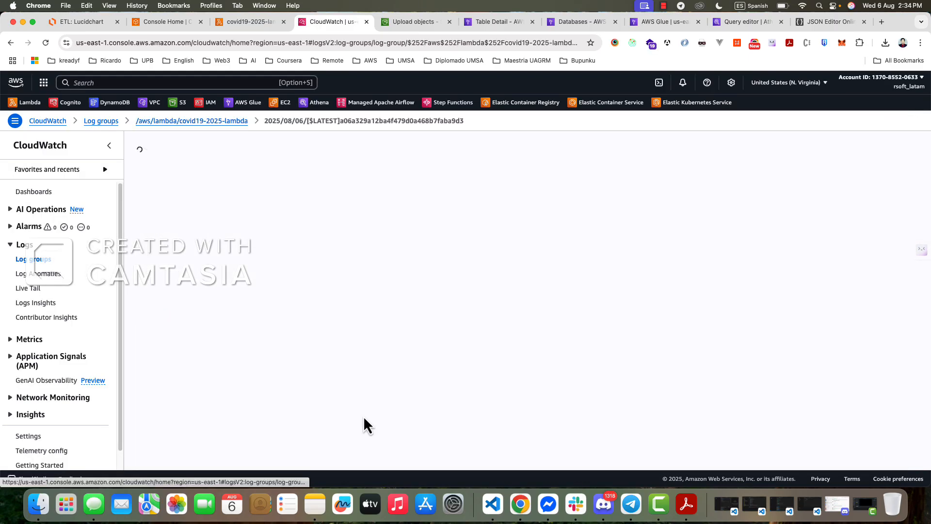
- Expand all log events in the stream and examine the error messages and traceback of the latest invocation
left_click(145, 206)
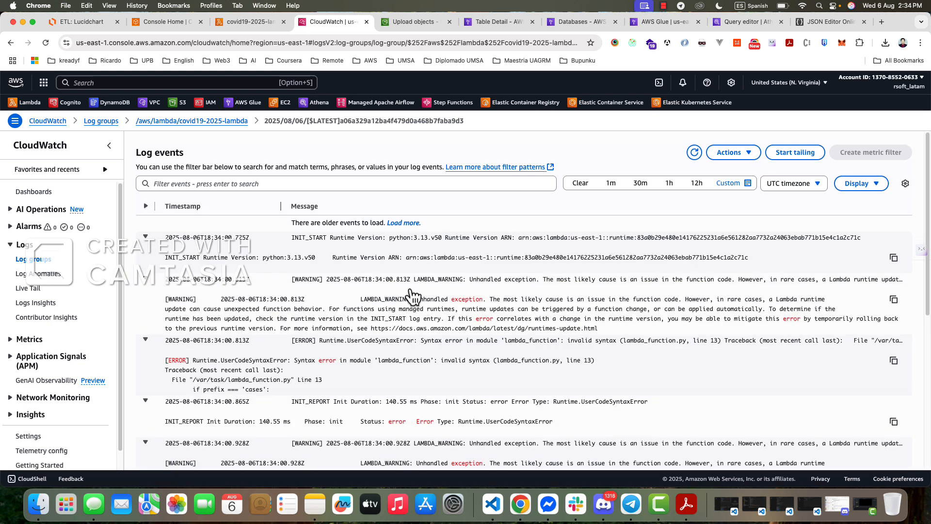
scroll(602, 295, "down", 1)
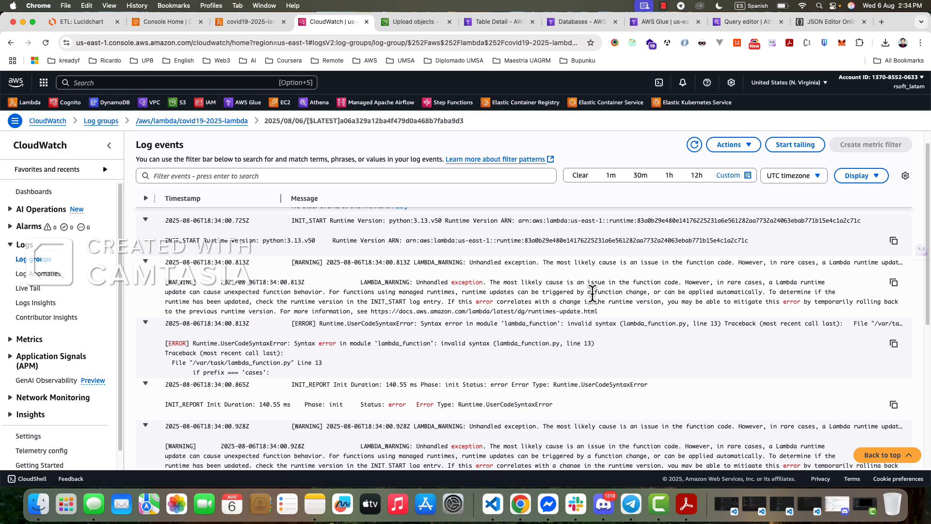
scroll(551, 391, "down", 5)
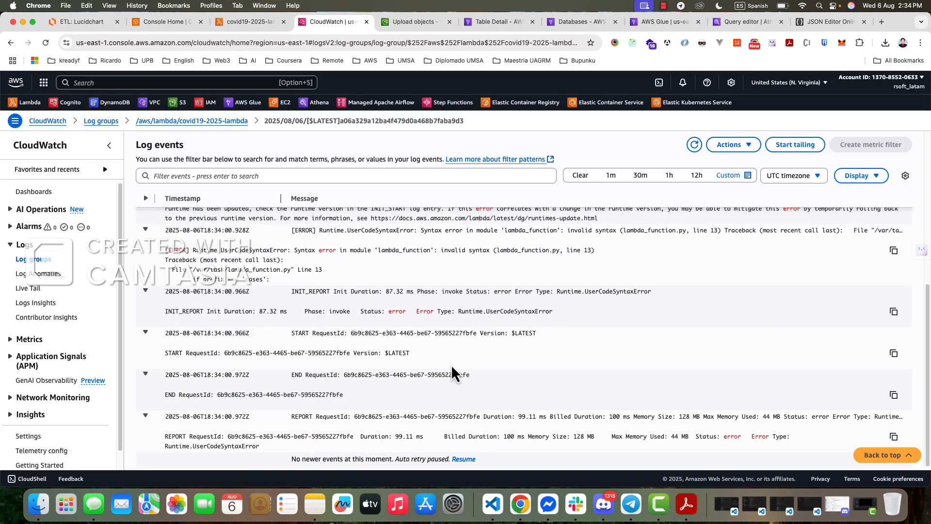
scroll(540, 380, "up", 2)
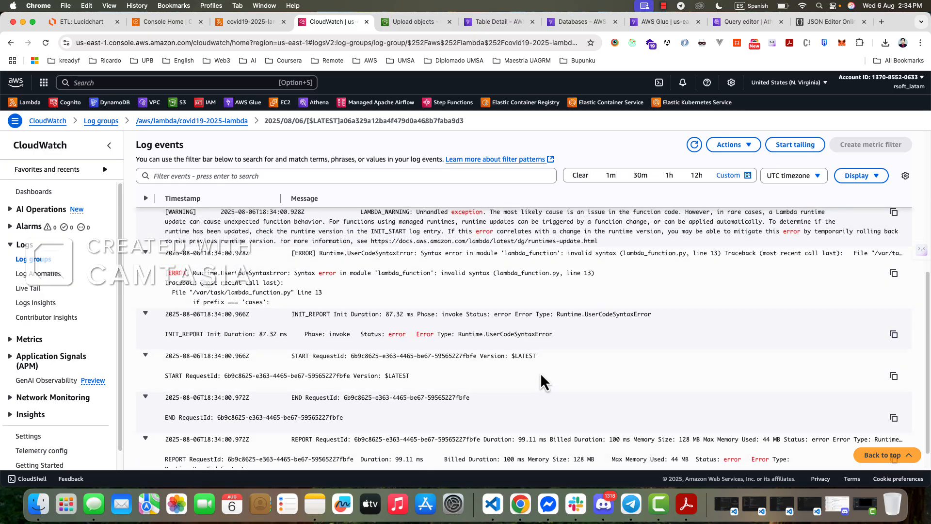
scroll(623, 354, "up", 1)
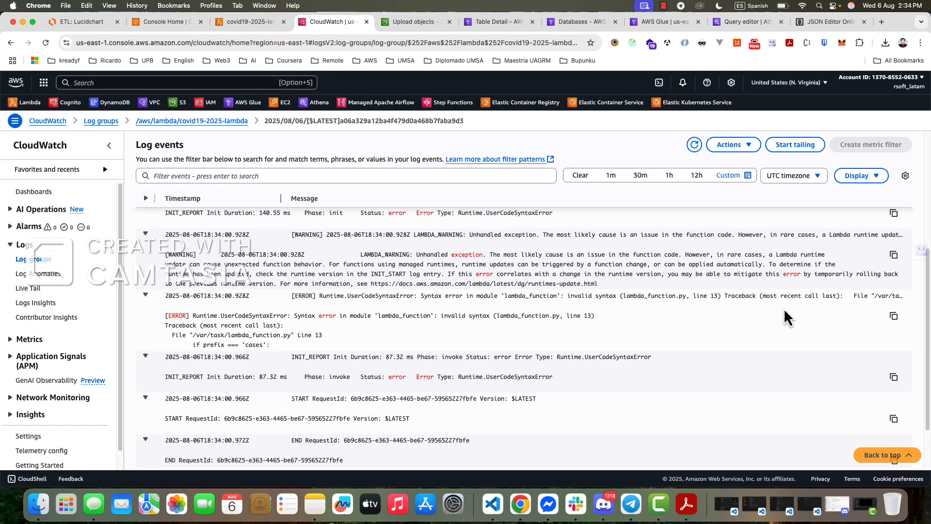
scroll(469, 315, "up", 1)
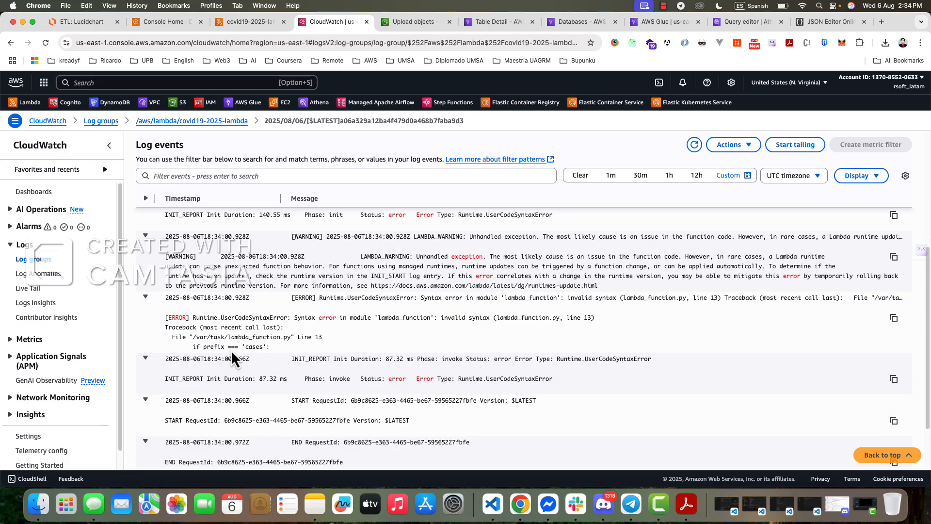
- Return to the covid19-2025-lambda code and change the prefix comparison on line 13 to if prefix == 'cases':
left_click(165, 24)
left_click(243, 24)
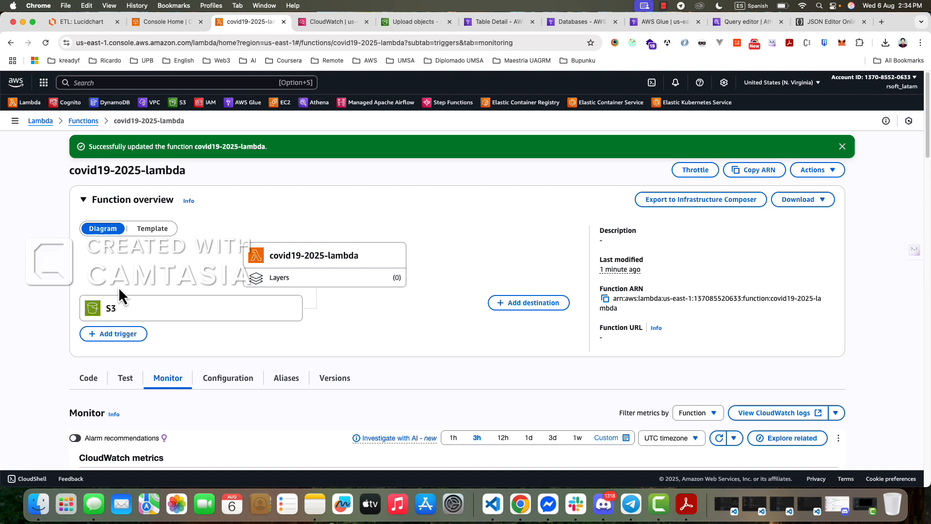
left_click(89, 378)
scroll(485, 371, "down", 1)
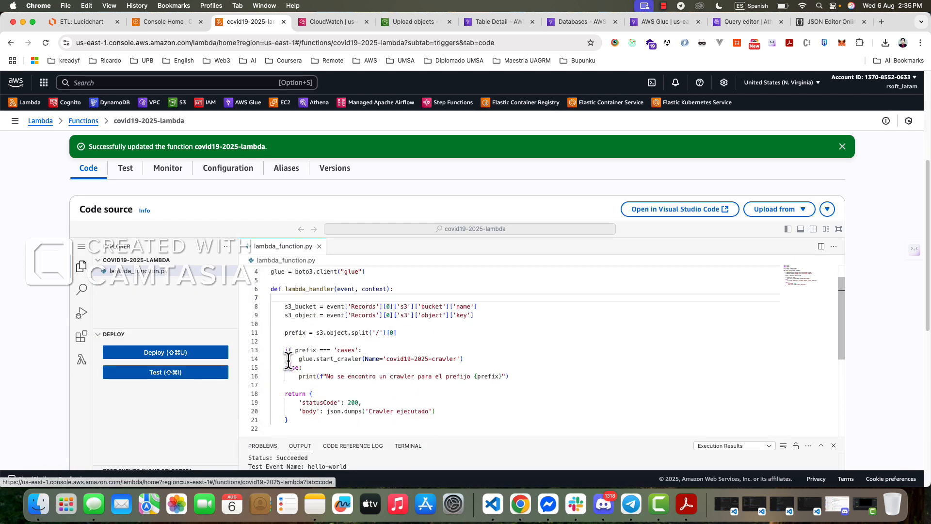
left_click(359, 351)
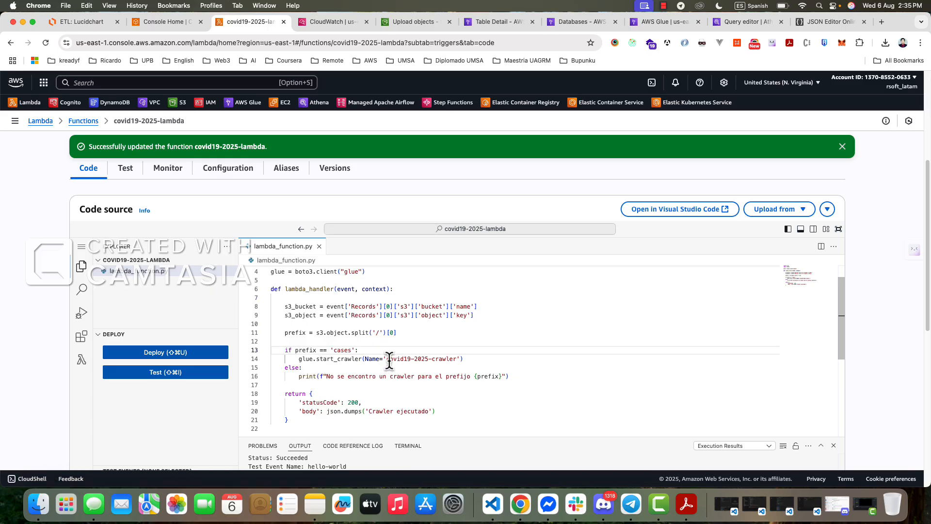
left_click(541, 359)
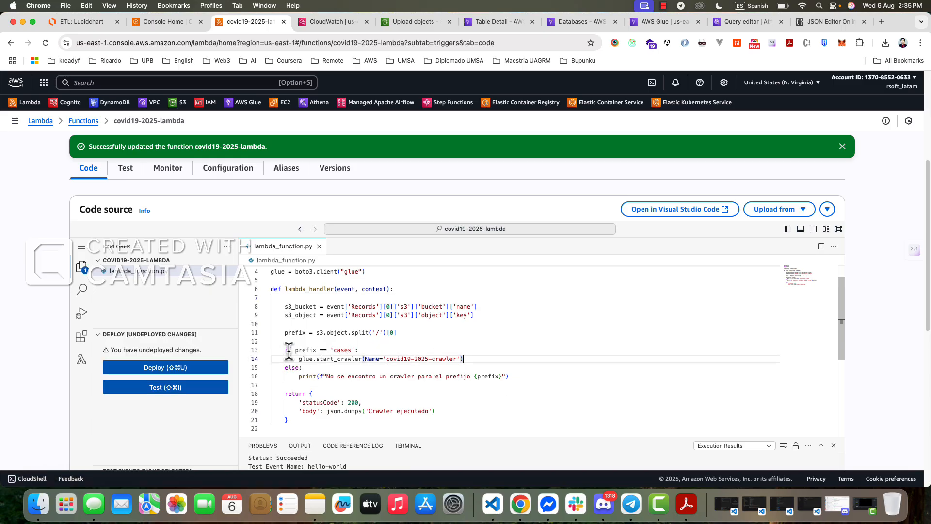
- Deploy the edited covid19-2025-lambda code and permanently delete covid_19-mun_se.csv from the cases/ folder of the covid10-source-2025 bucket
left_click(184, 369)
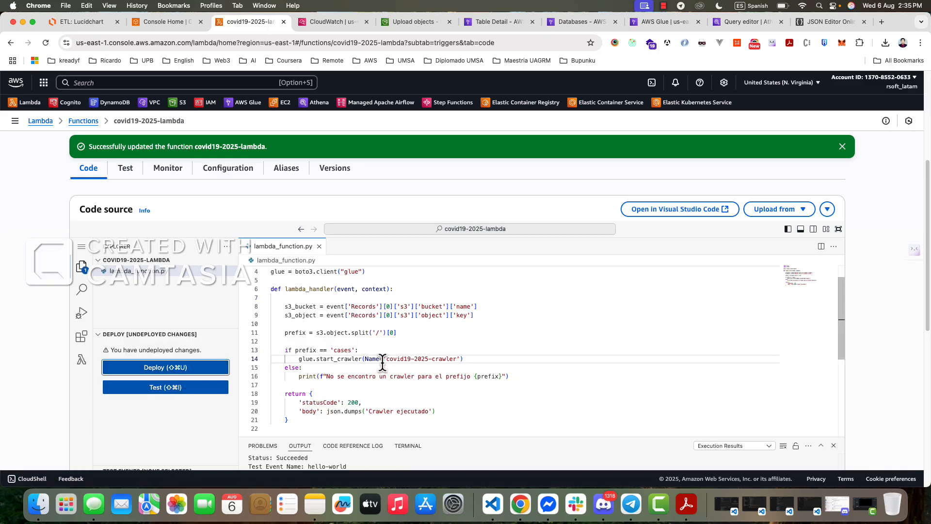
left_click(413, 22)
left_click(835, 181)
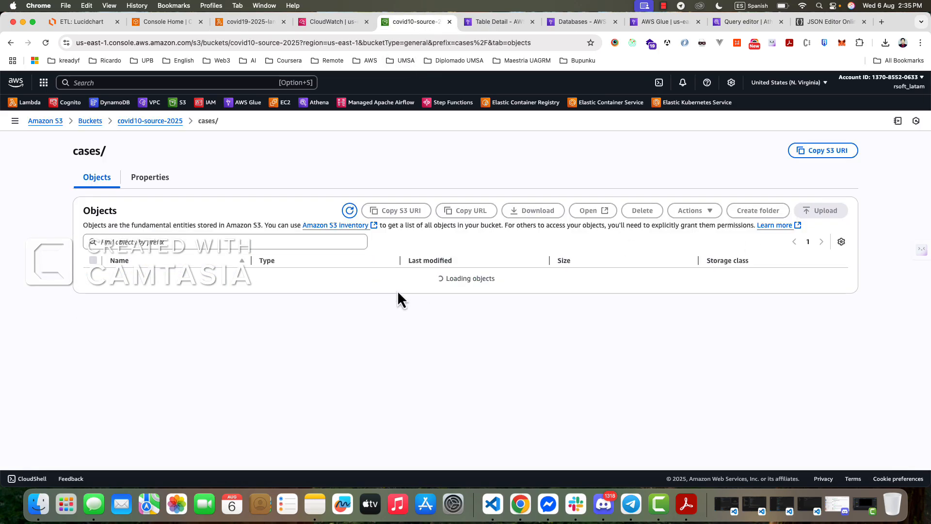
left_click(94, 276)
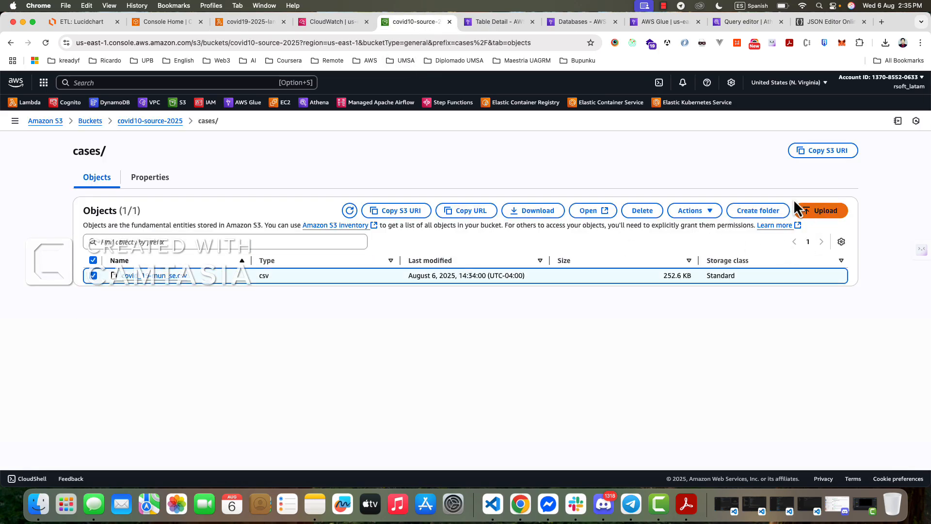
left_click(636, 215)
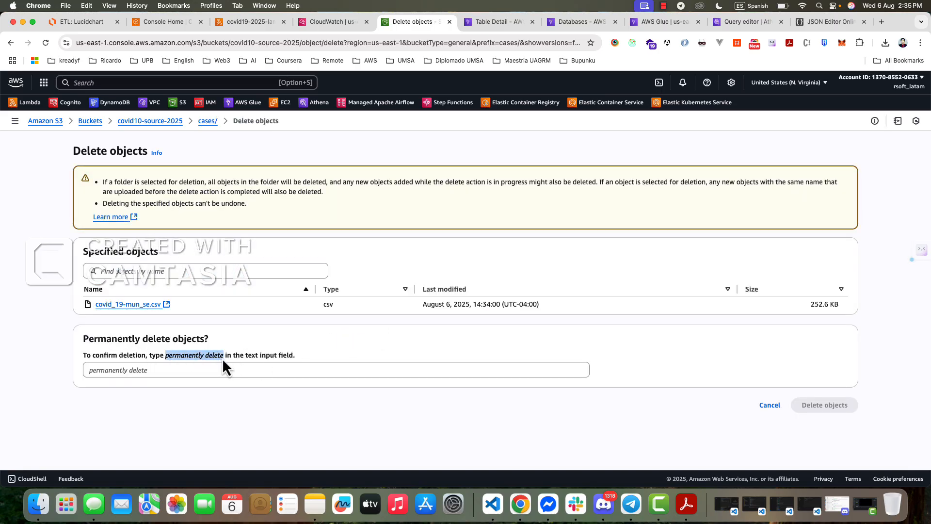
left_click_drag(222, 358, 295, 370)
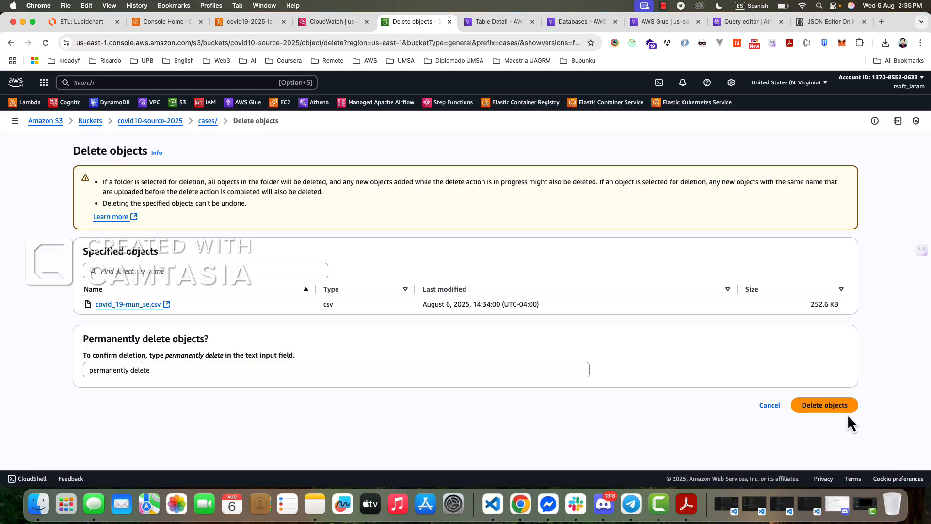
left_click(846, 412)
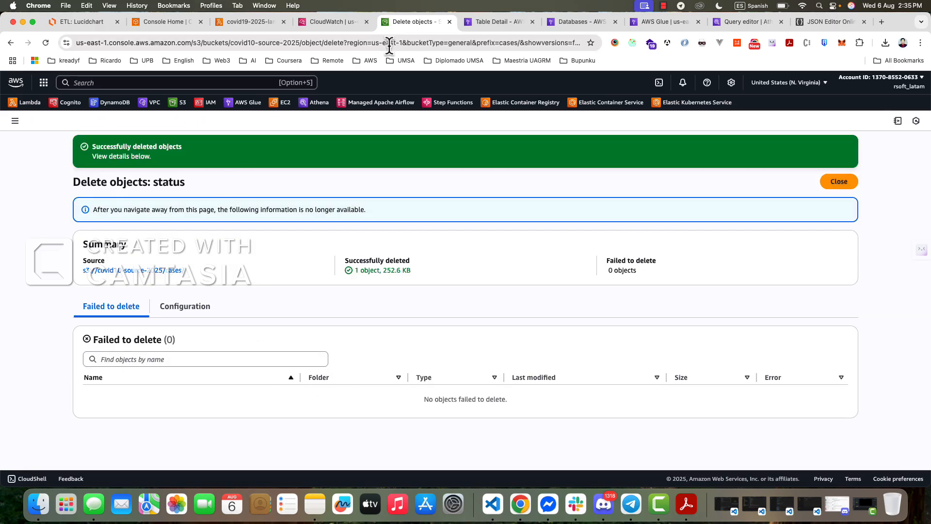
- Check the function's deployment in the Lambda console and close the old CloudWatch log events page
left_click(239, 25)
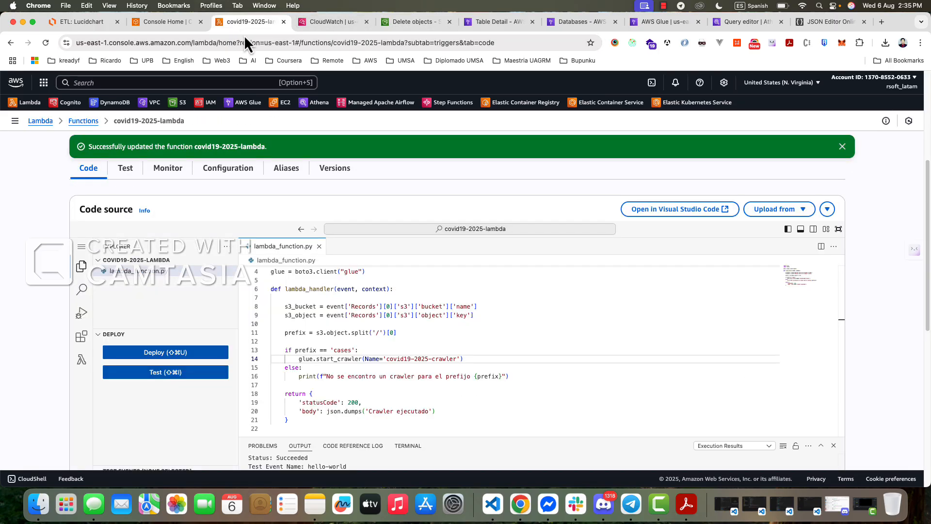
left_click(330, 25)
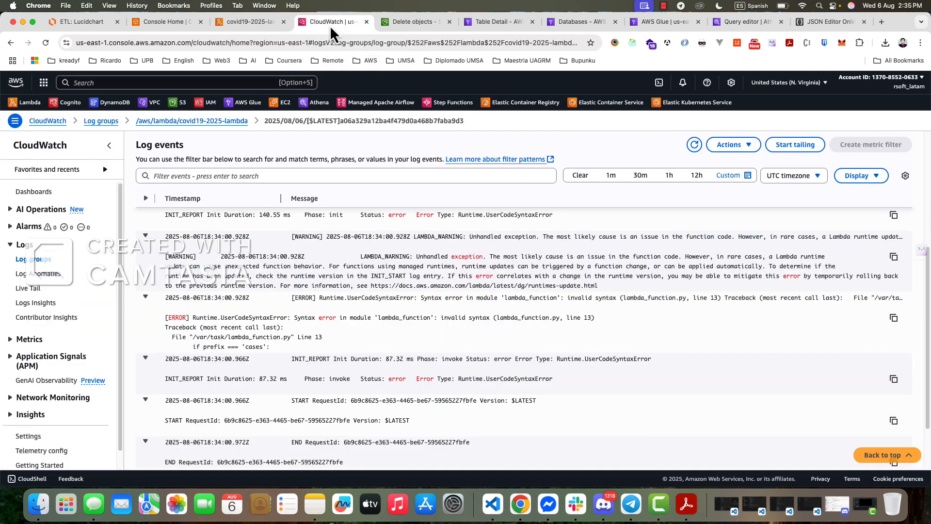
left_click(73, 22)
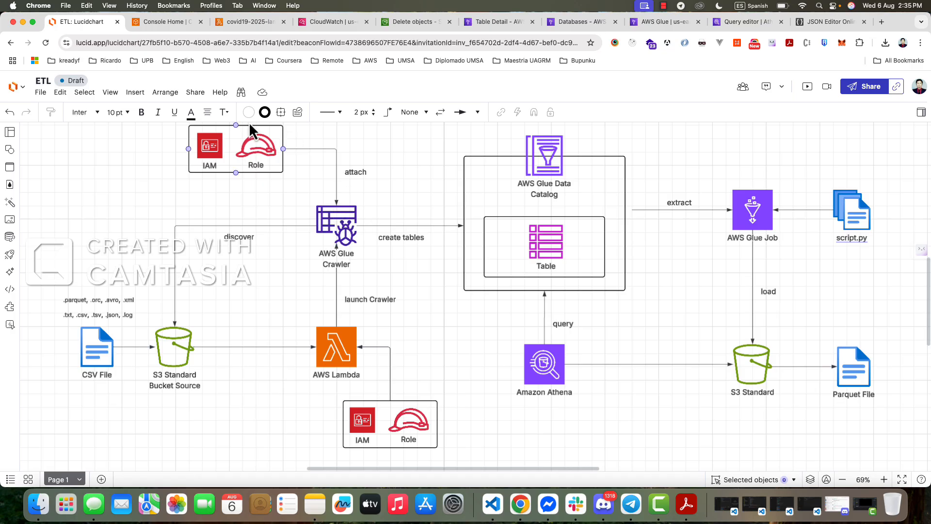
left_click(264, 25)
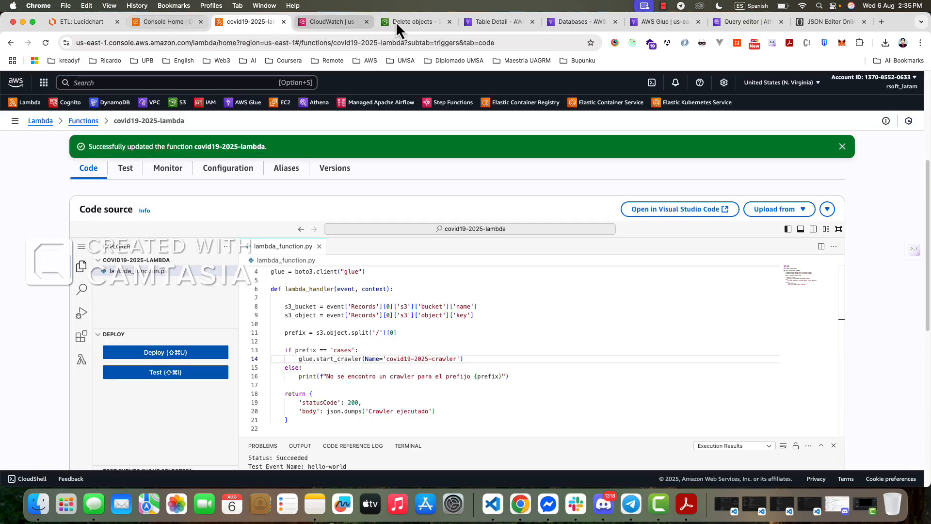
left_click(348, 22)
left_click(178, 25)
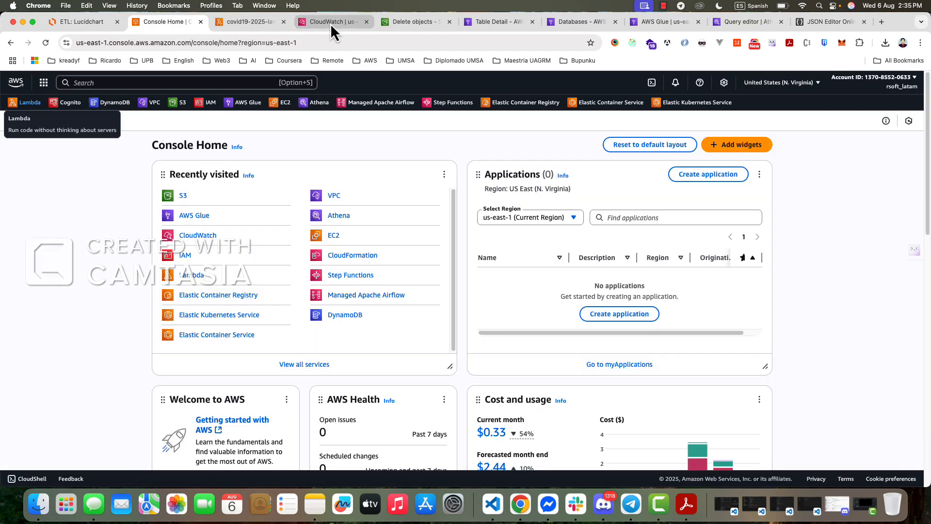
left_click(330, 22)
left_click(366, 21)
left_click(178, 22)
left_click(398, 25)
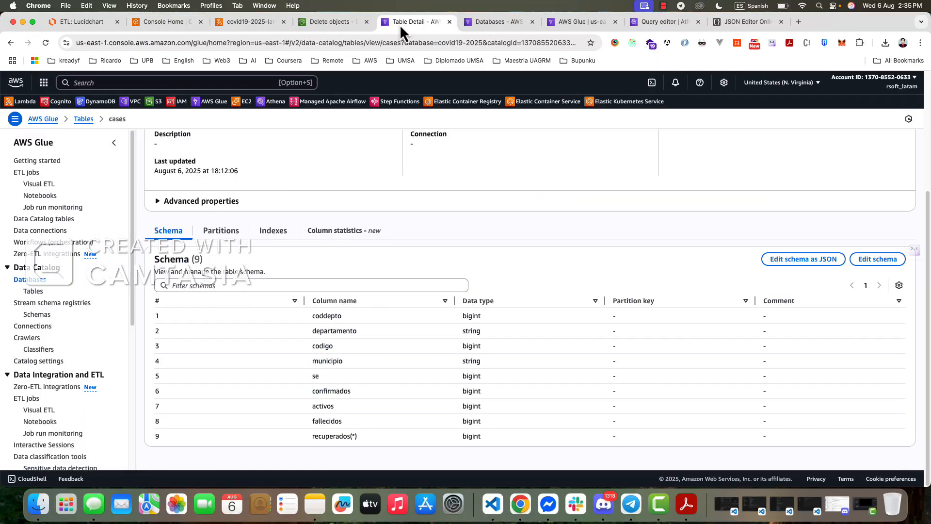
left_click(477, 24)
left_click(412, 25)
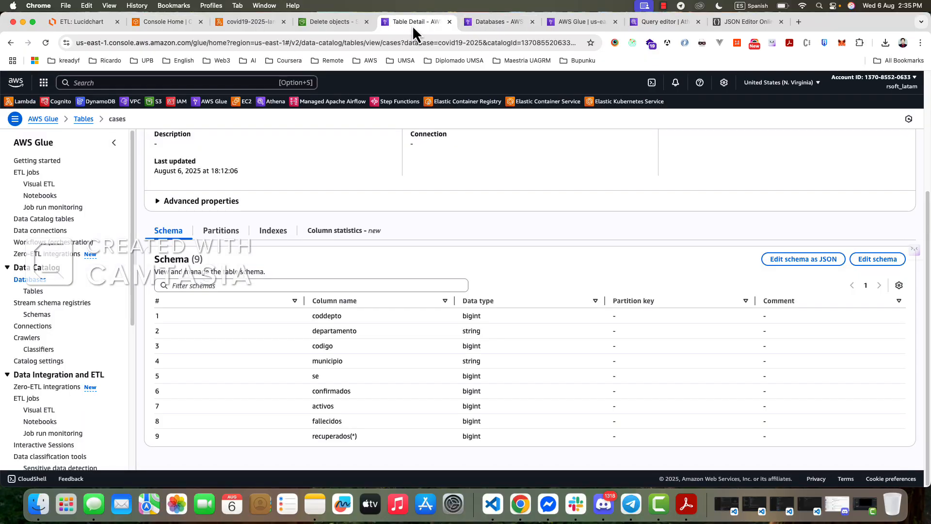
left_click(559, 25)
left_click(653, 25)
left_click(184, 24)
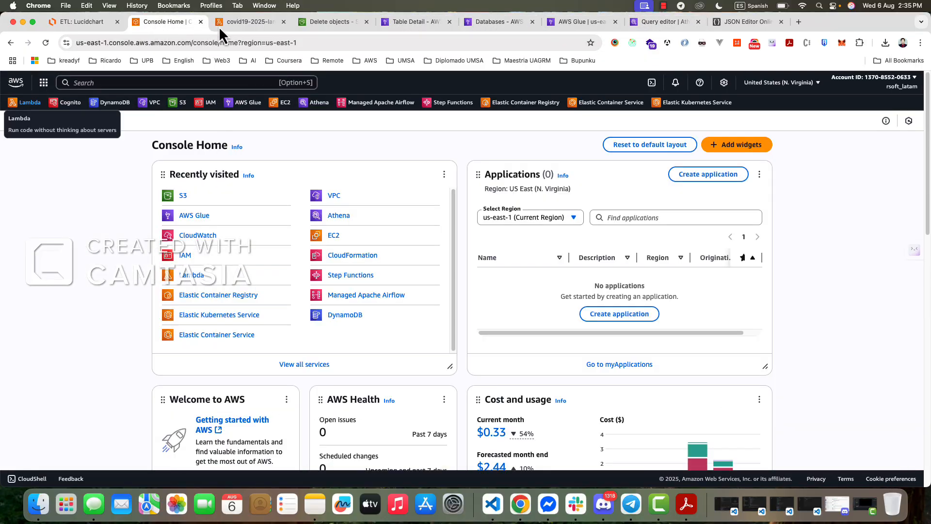
left_click(252, 25)
- Upload covid_19-mun_se.csv to the cases/ folder of the covid10-source-2025 bucket
left_click(339, 25)
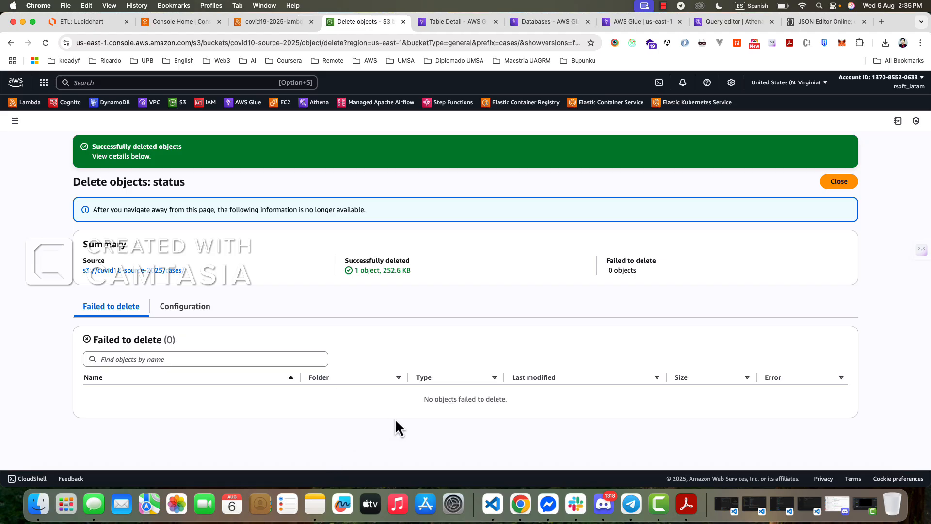
left_click(837, 183)
left_click(461, 311)
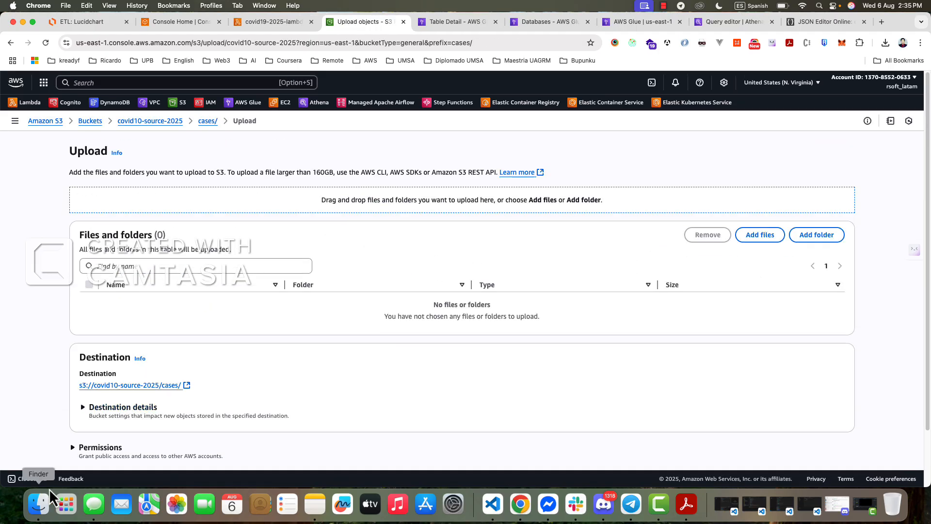
left_click(38, 503)
left_click_drag(584, 132, 359, 306)
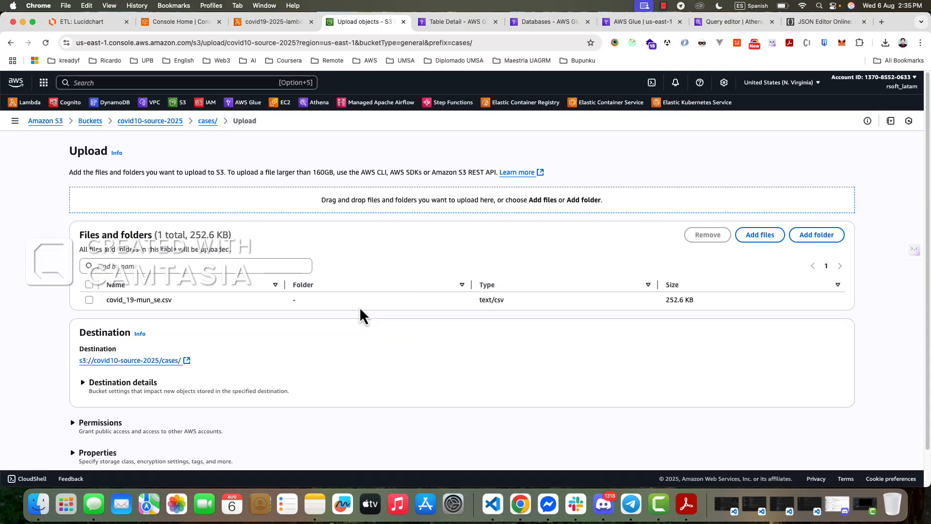
left_click(90, 300)
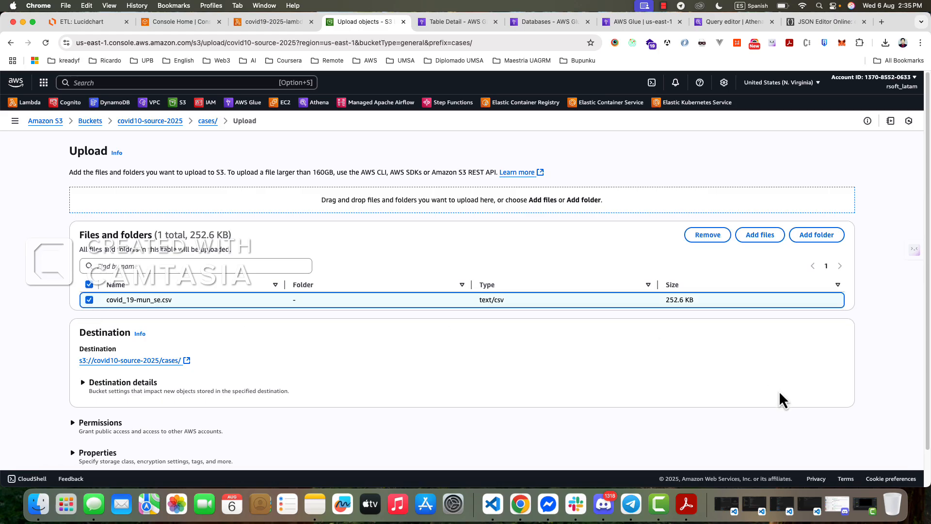
scroll(800, 422, "down", 2)
left_click(827, 450)
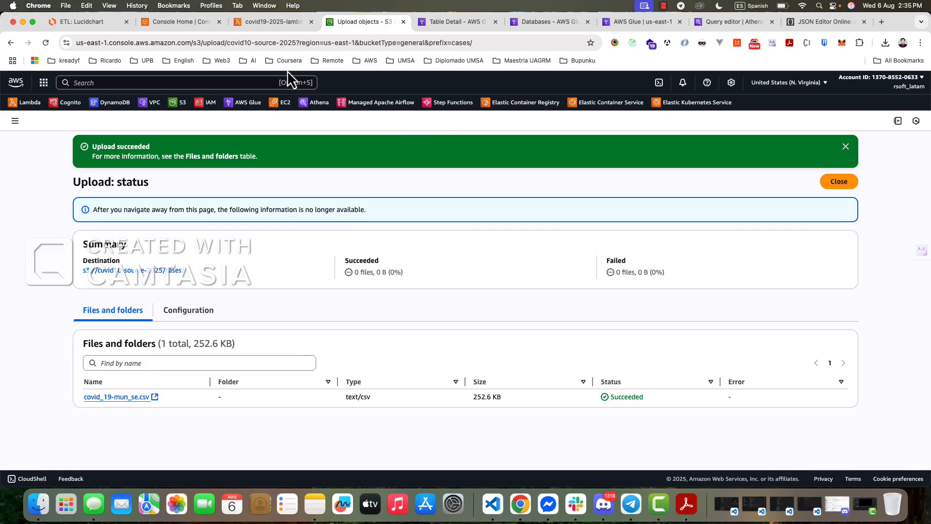
- Open the CloudWatch logs for covid19-2025-lambda, reload the log streams and examine the error in the newest one
left_click(273, 23)
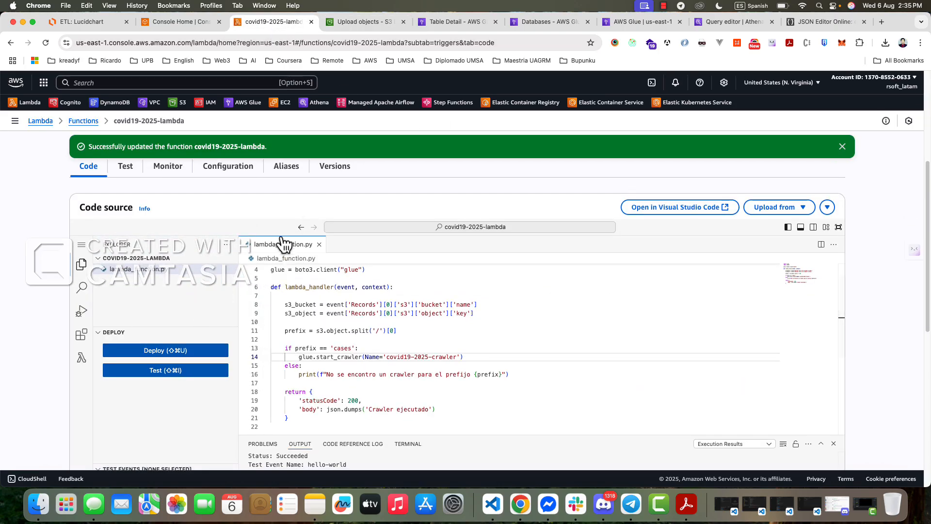
scroll(242, 228, "up", 2)
left_click(168, 208)
left_click(796, 415)
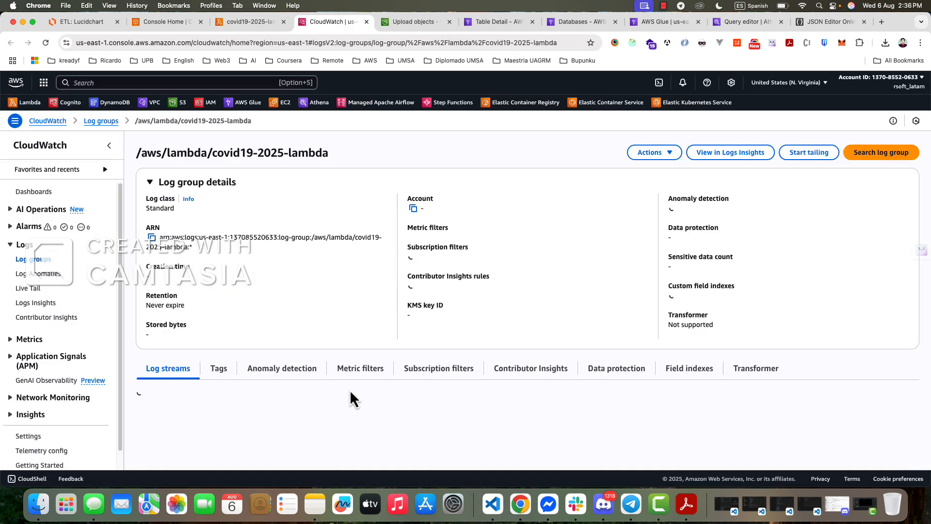
scroll(246, 412, "down", 2)
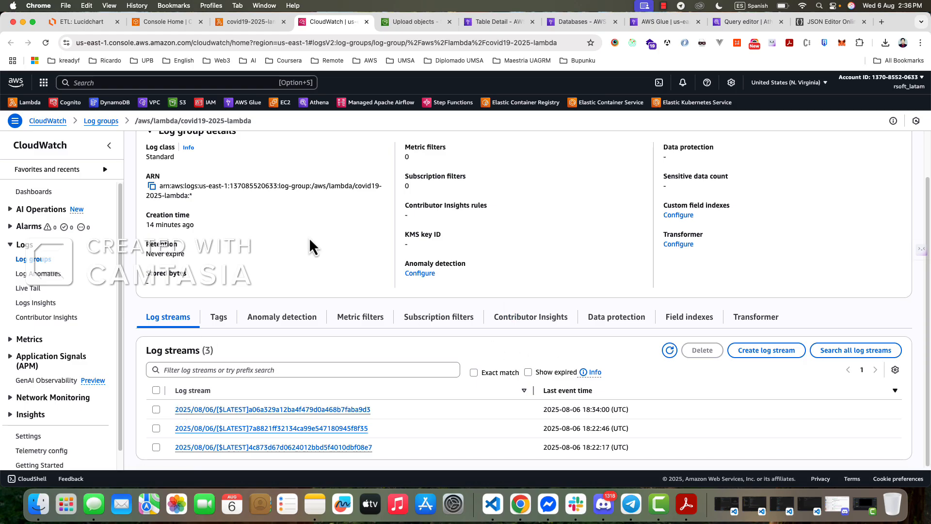
left_click(46, 43)
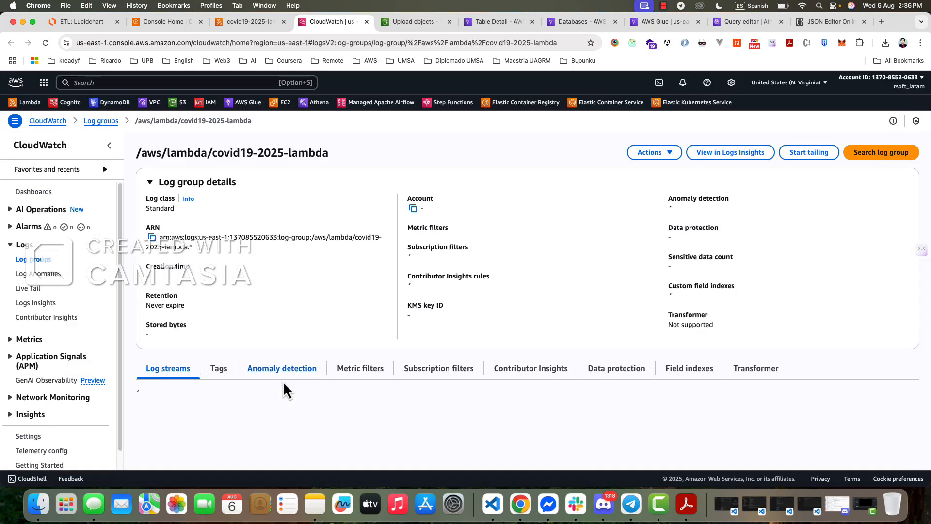
scroll(236, 435, "down", 1)
left_click(234, 392)
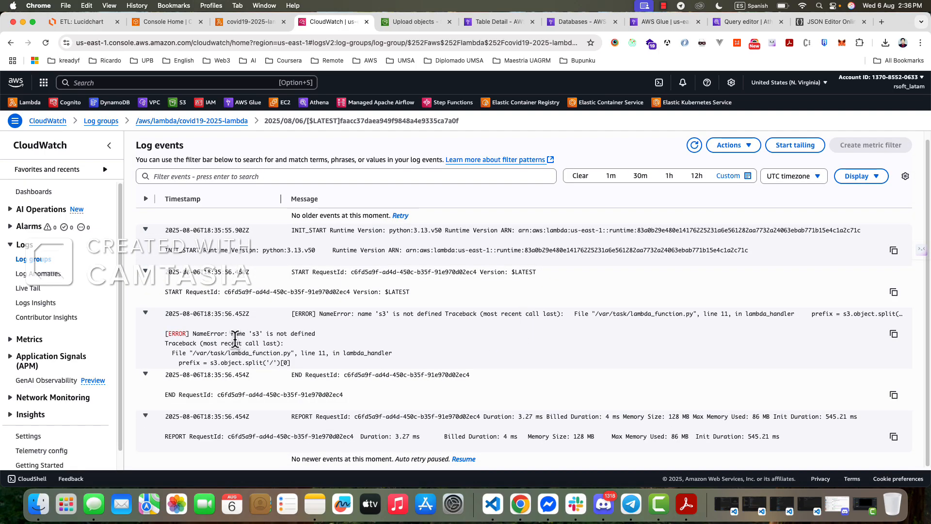
left_click_drag(280, 334, 318, 336)
- Change line 11 of the covid19-2025-lambda code to prefix = s3_object.split('/')[0] and deploy the function
left_click(167, 24)
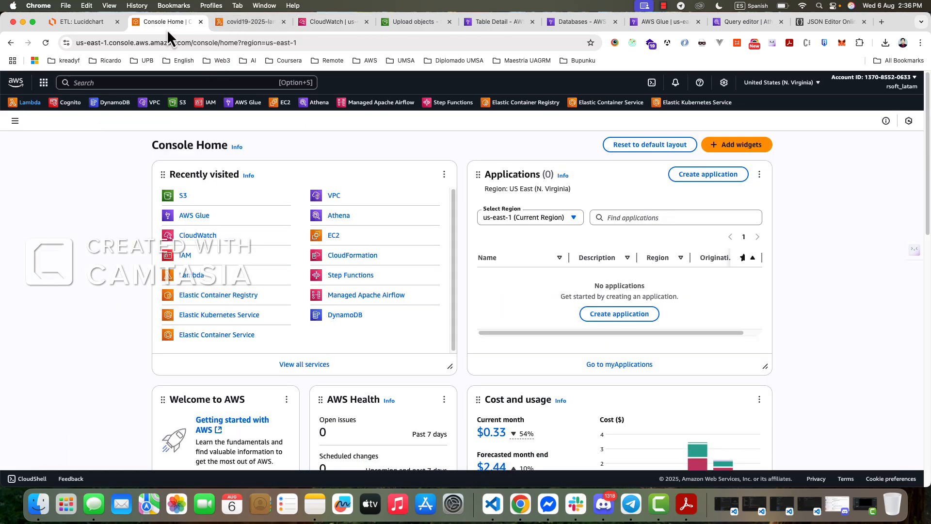
left_click(233, 24)
left_click(96, 380)
scroll(357, 342, "down", 3)
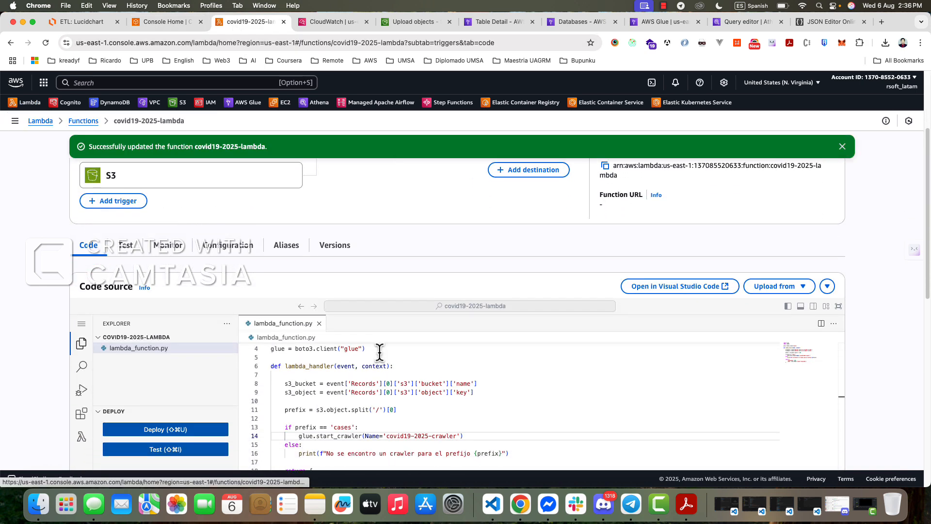
scroll(393, 359, "down", 3)
scroll(468, 388, "up", 3)
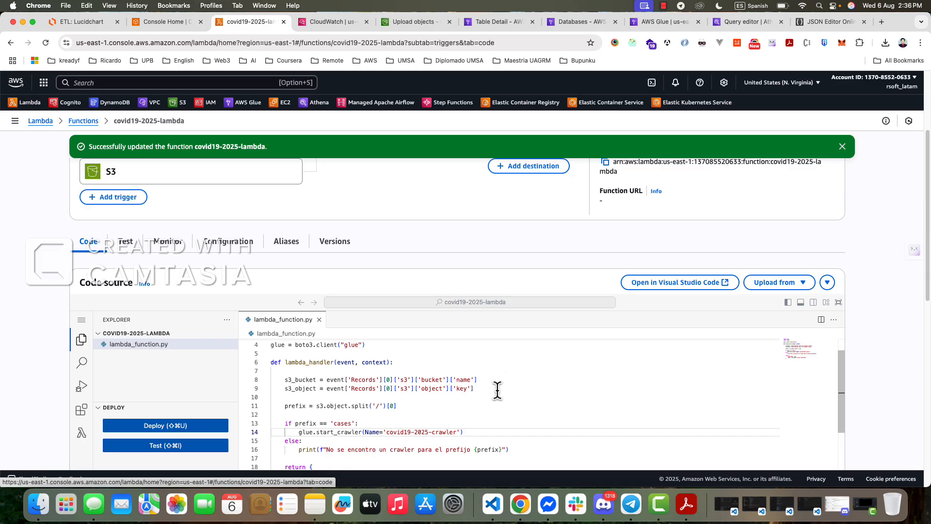
left_click(329, 406)
double_click(301, 388)
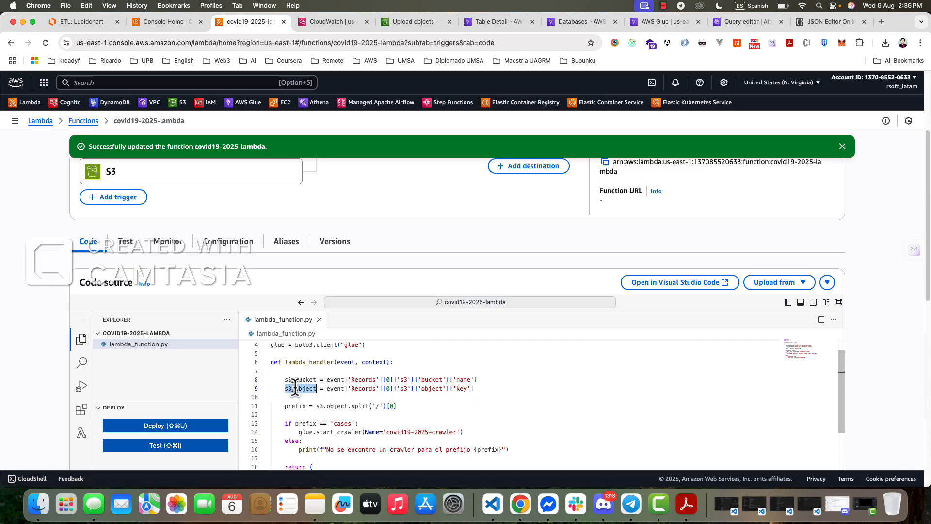
key("super+c")
double_click(343, 407)
key("super+v")
left_click_drag(317, 406, 361, 406)
key("super+v")
left_click(478, 398)
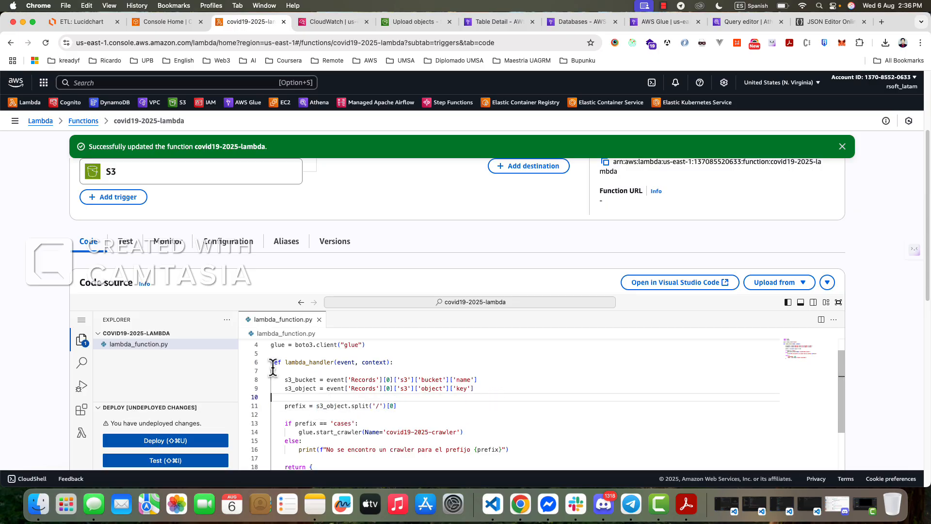
left_click(478, 379)
left_click(184, 440)
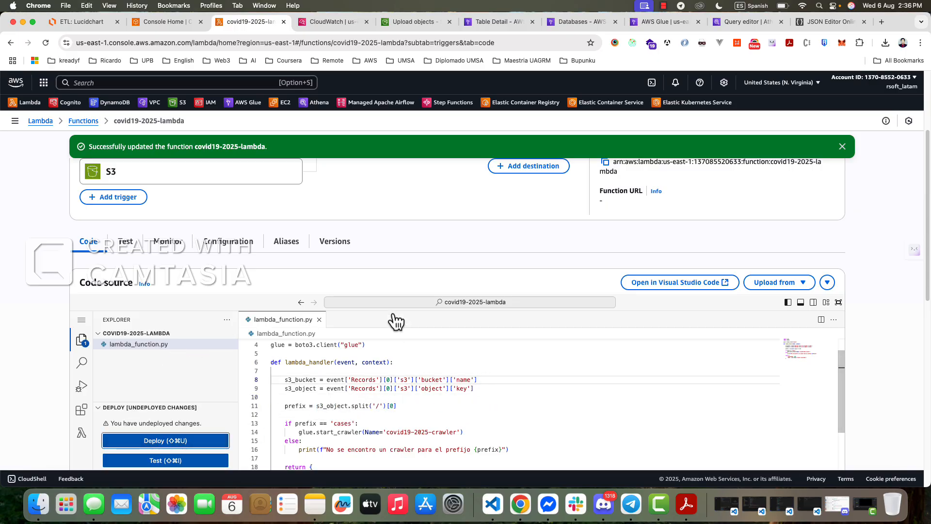
- Permanently delete covid_19-mun_se.csv from the cases/ folder of the covid10-source-2025 bucket
left_click(421, 24)
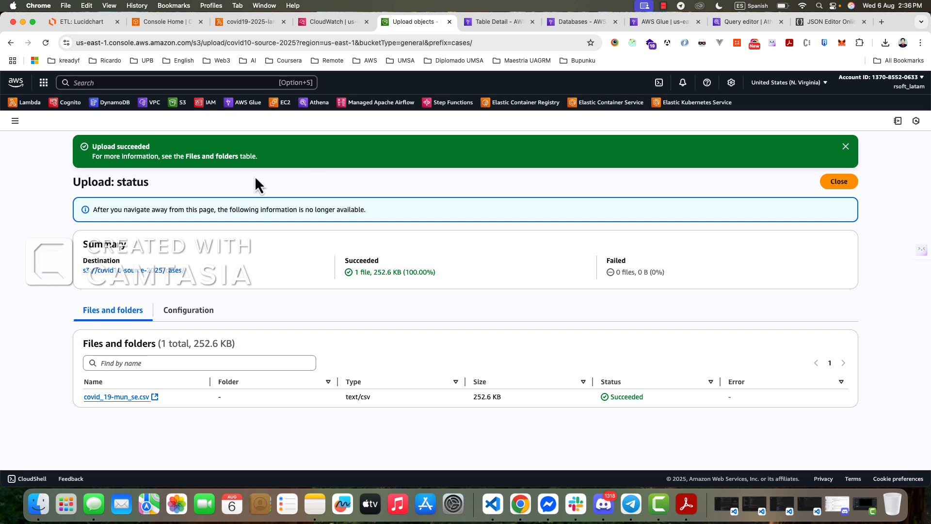
left_click(830, 184)
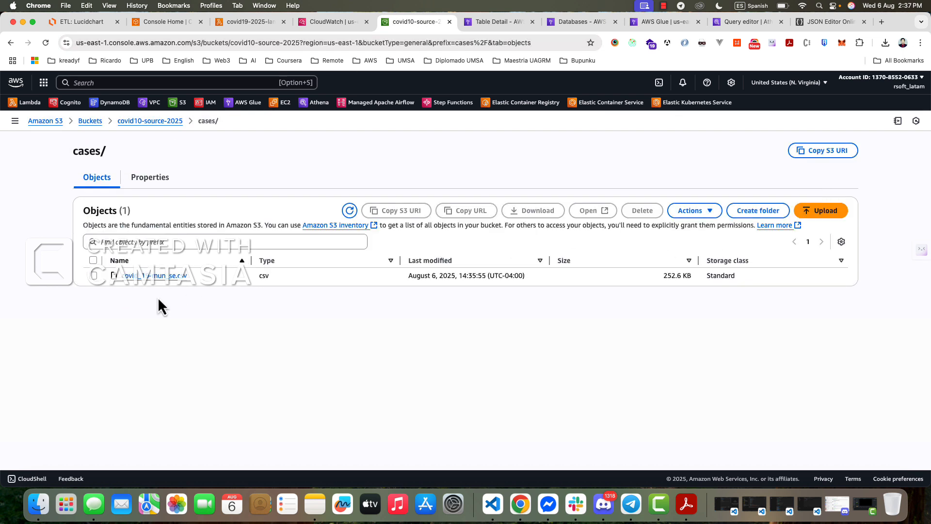
left_click(96, 276)
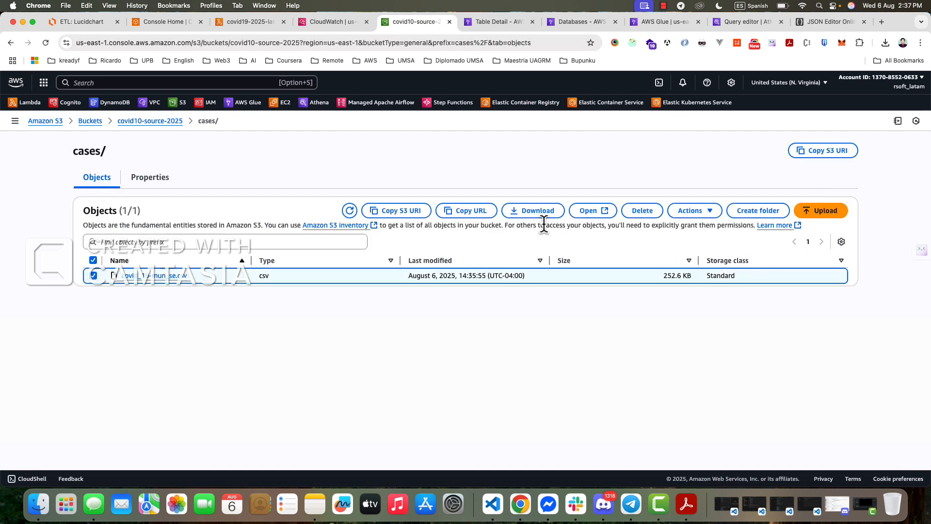
left_click(642, 211)
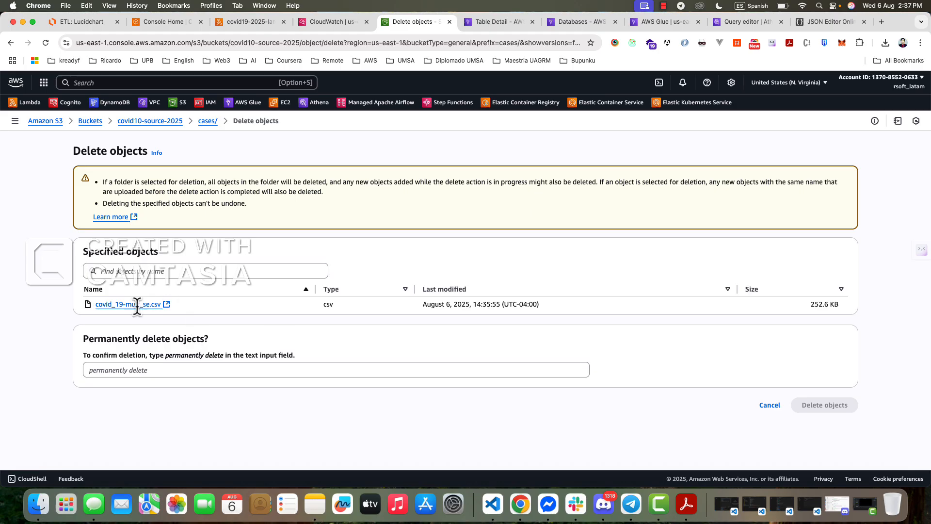
left_click_drag(166, 355, 224, 359)
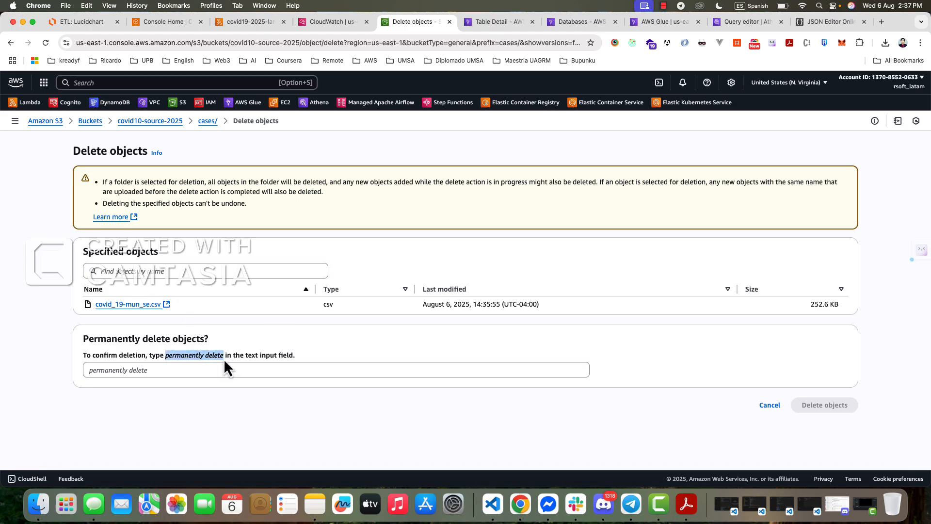
key("super+c")
left_click(208, 369)
key("super+v")
left_click(824, 405)
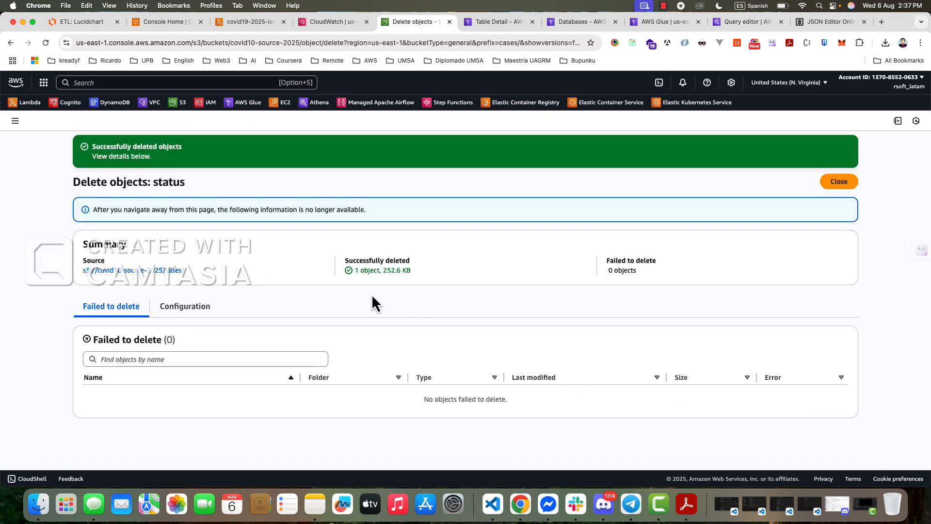
left_click(839, 181)
- Go back to the covid19-2025-lambda function, deploy its code again and review lambda_function.py
left_click(461, 308)
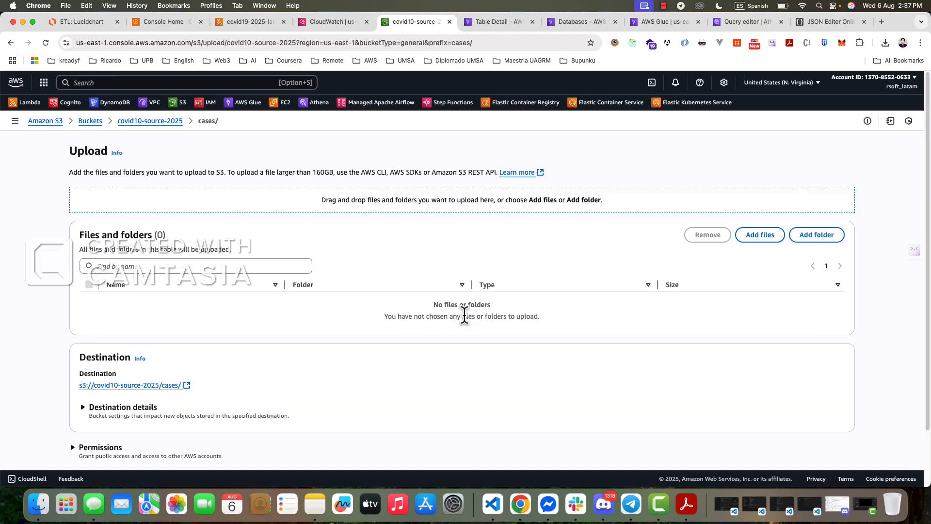
left_click(258, 28)
left_click(177, 22)
left_click(238, 22)
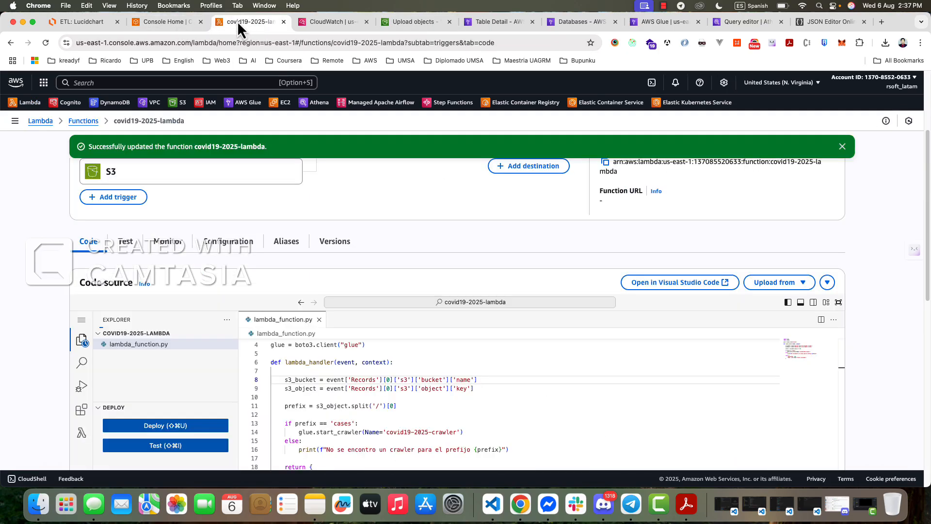
left_click(180, 23)
left_click(242, 24)
scroll(169, 373, "down", 1)
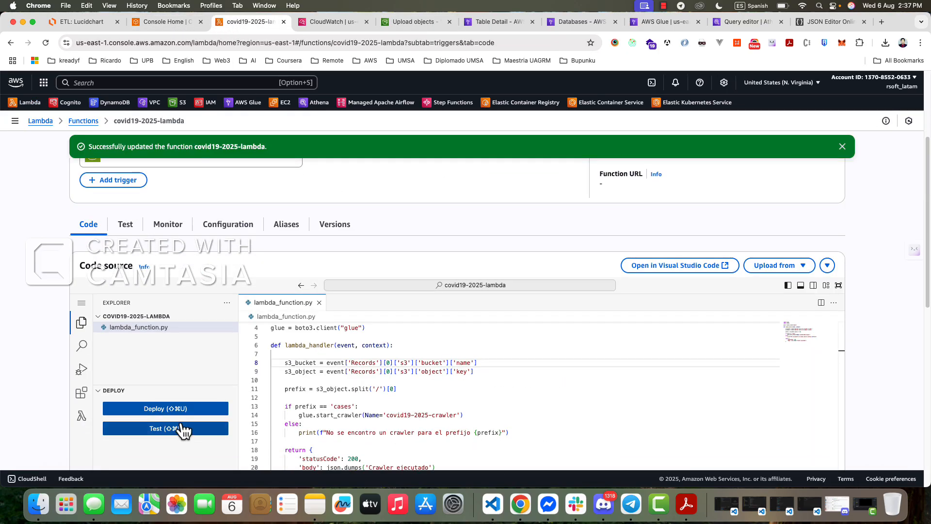
left_click(183, 408)
scroll(375, 397, "down", 3)
scroll(375, 400, "up", 1)
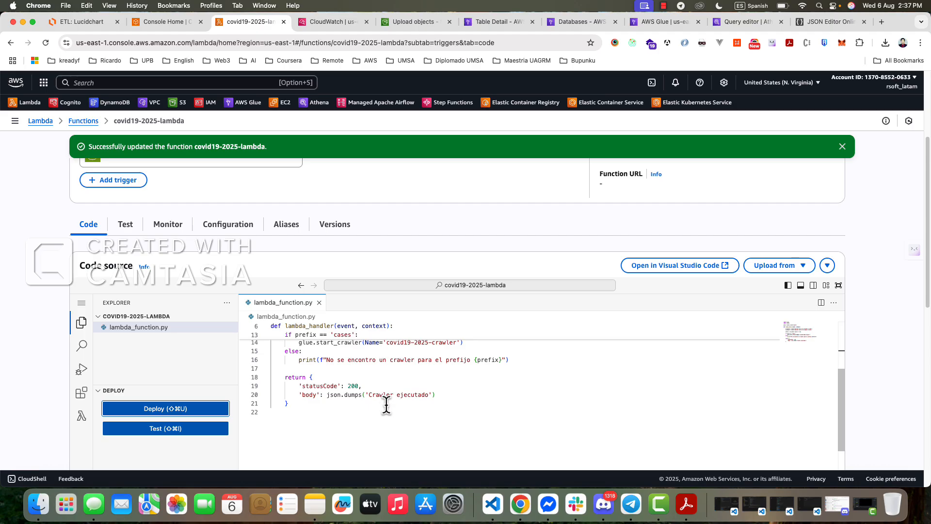
scroll(383, 401, "up", 5)
- Open the cases/ folder of the covid10-source-2025 bucket in a new page and upload covid_19-mun_se.csv to it
left_click(333, 23)
left_click(392, 23)
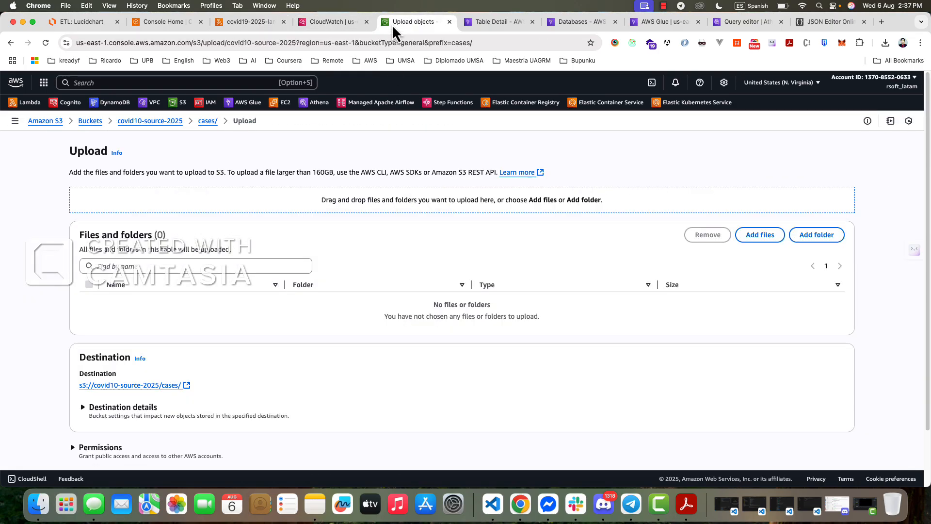
scroll(408, 308, "down", 3)
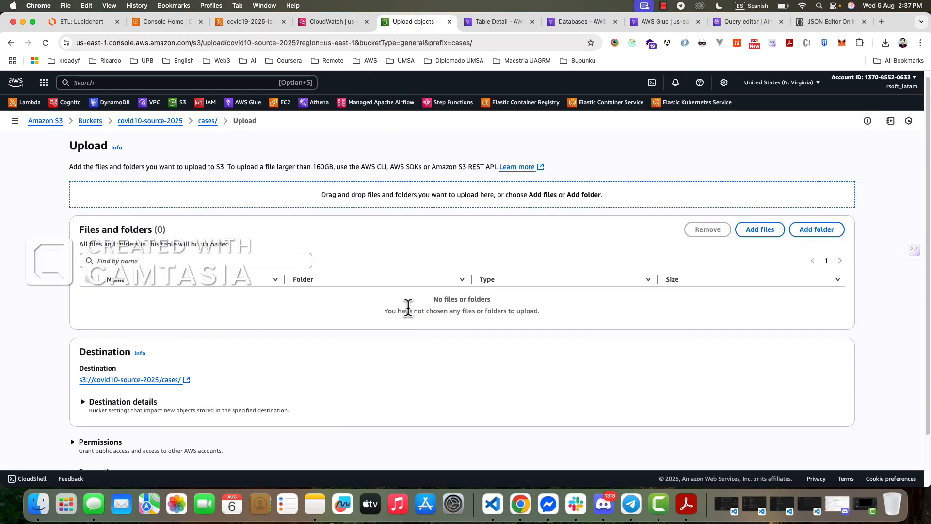
scroll(409, 306, "up", 3)
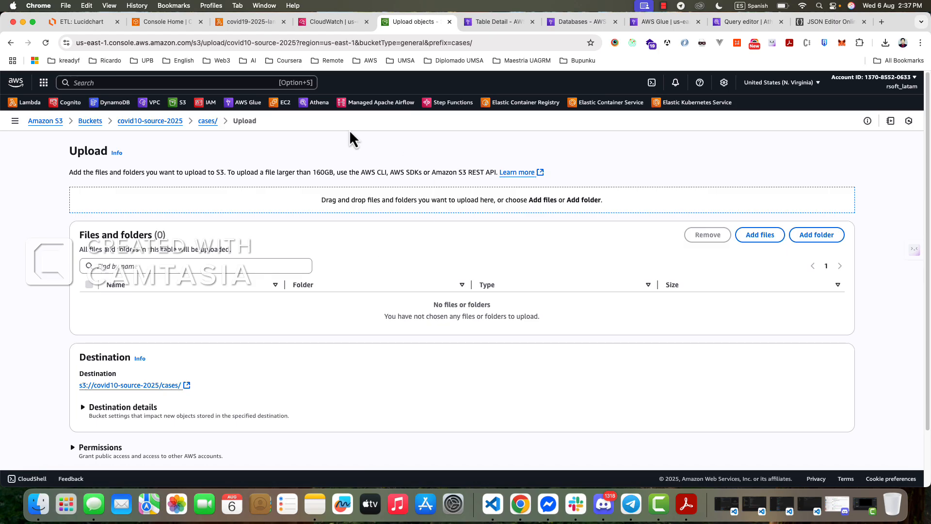
left_click(498, 22)
left_click(398, 22)
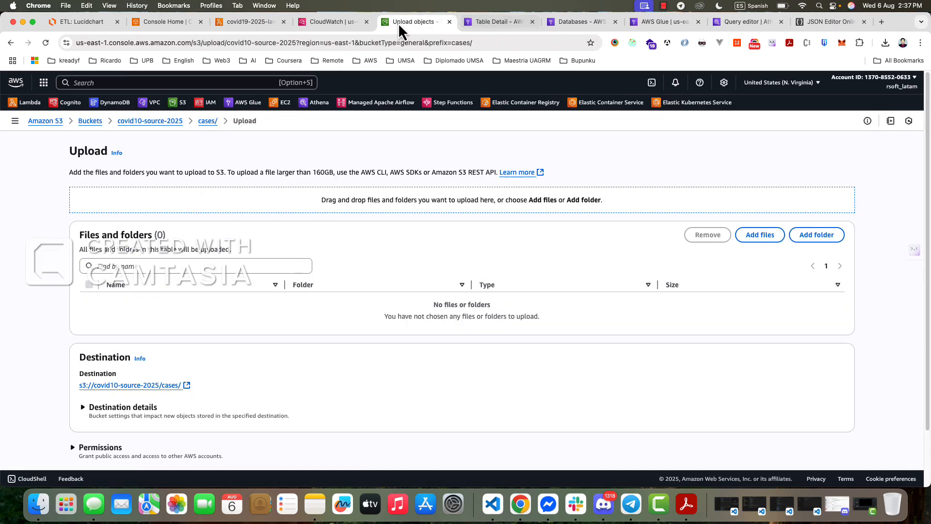
left_click(154, 386)
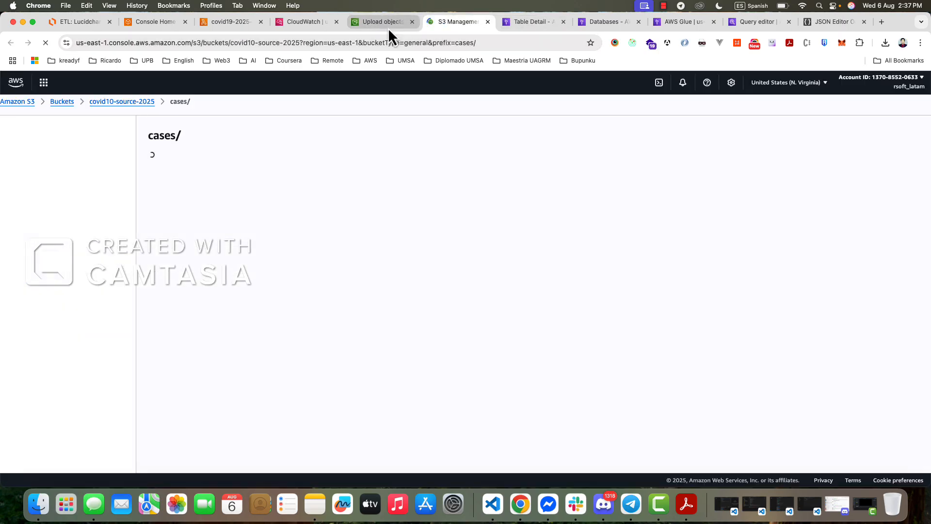
left_click(534, 307)
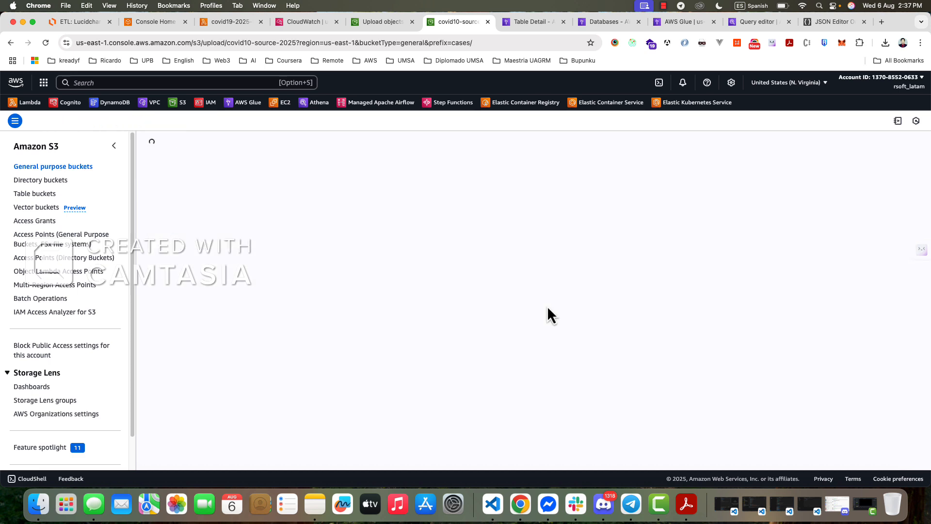
left_click(38, 504)
left_click_drag(580, 141, 335, 354)
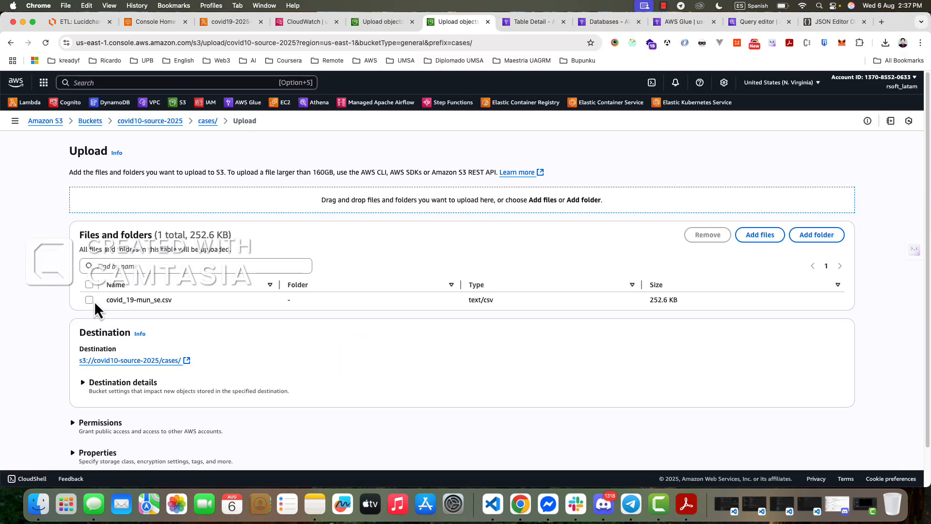
scroll(95, 301, "down", 3)
left_click(831, 441)
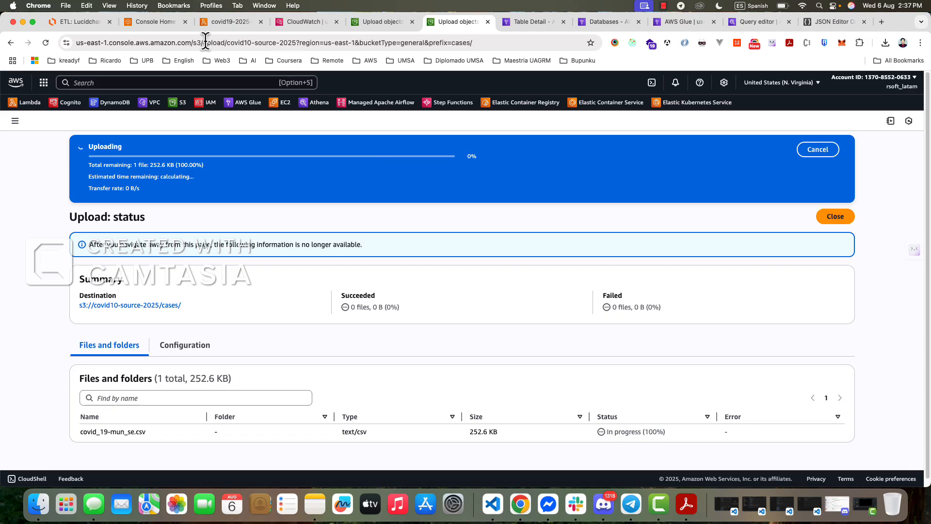
- Open the CloudWatch logs of covid19-2025-lambda from its monitoring page and close the old CloudWatch page
left_click(228, 21)
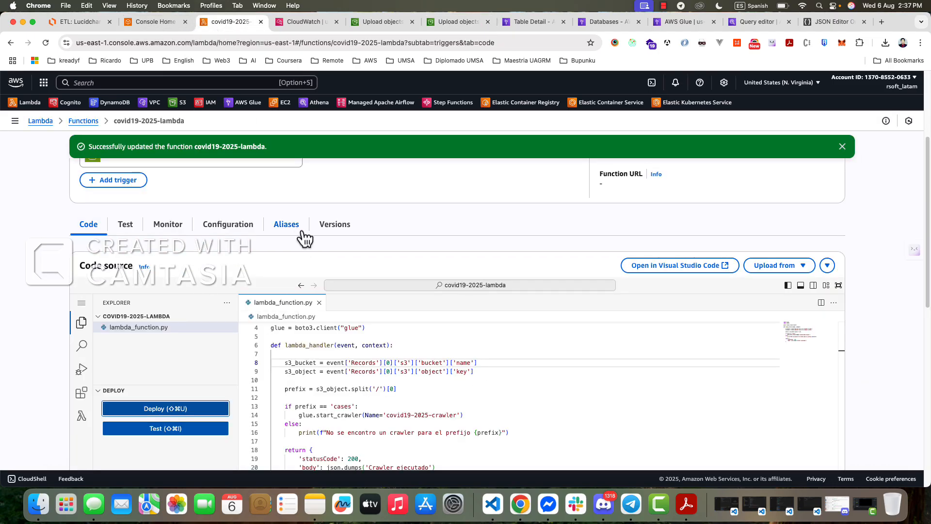
left_click(228, 227)
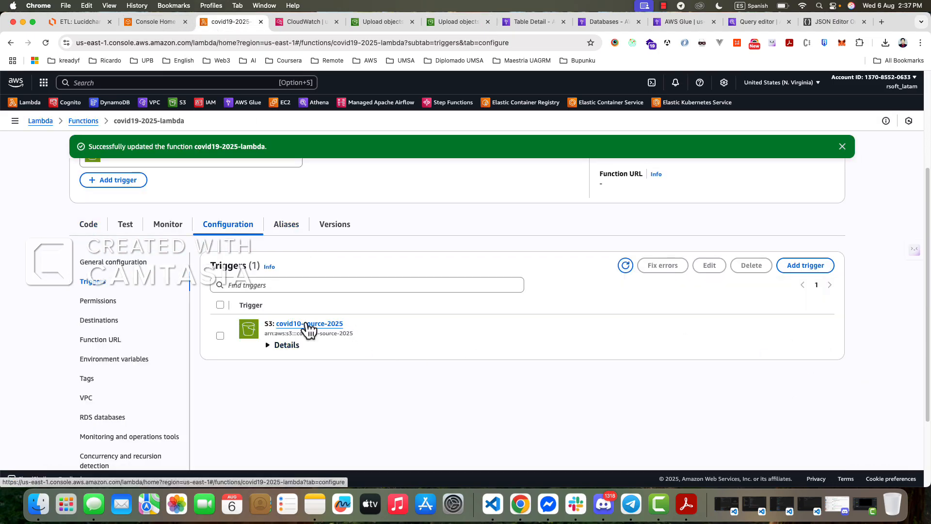
left_click(187, 226)
left_click(788, 421)
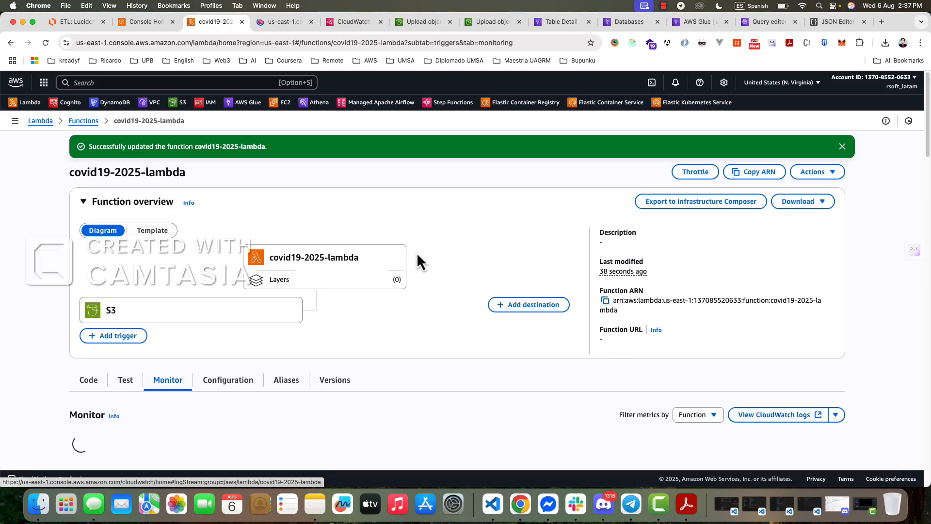
left_click(292, 22)
left_click(380, 21)
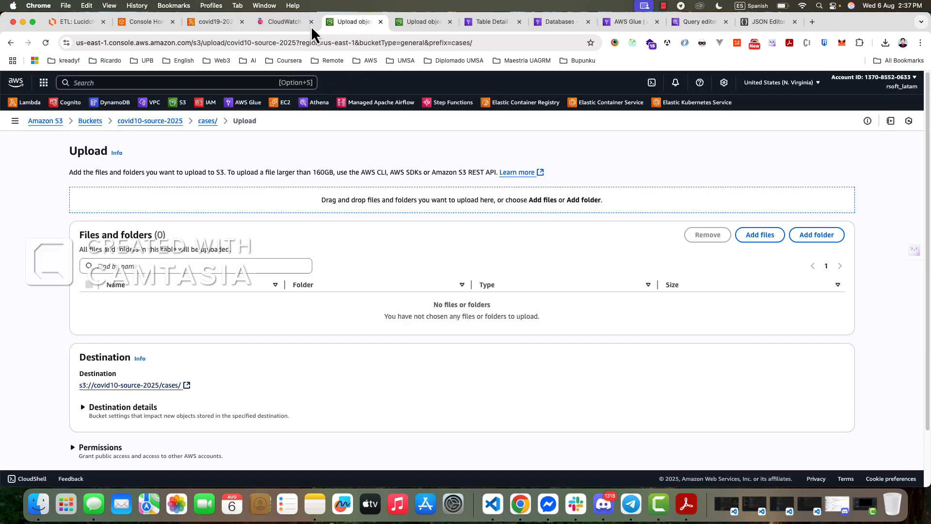
left_click(291, 22)
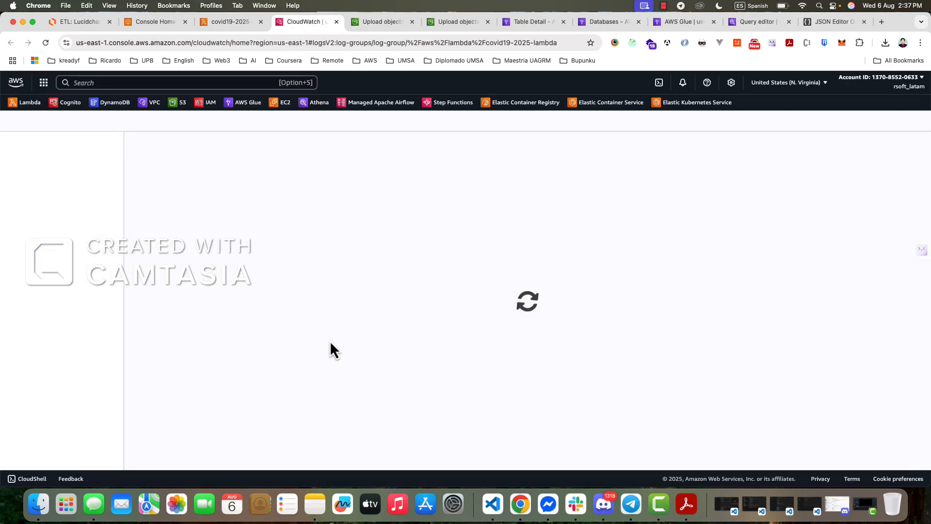
- Open the newest log stream of covid19-2025-lambda and examine the error logged for the StartCrawler operation
scroll(278, 374, "down", 2)
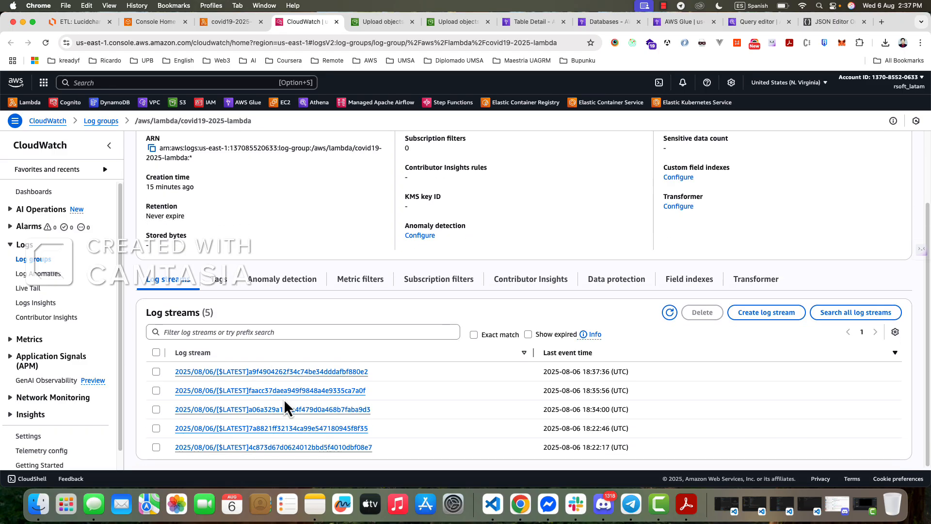
left_click(203, 371)
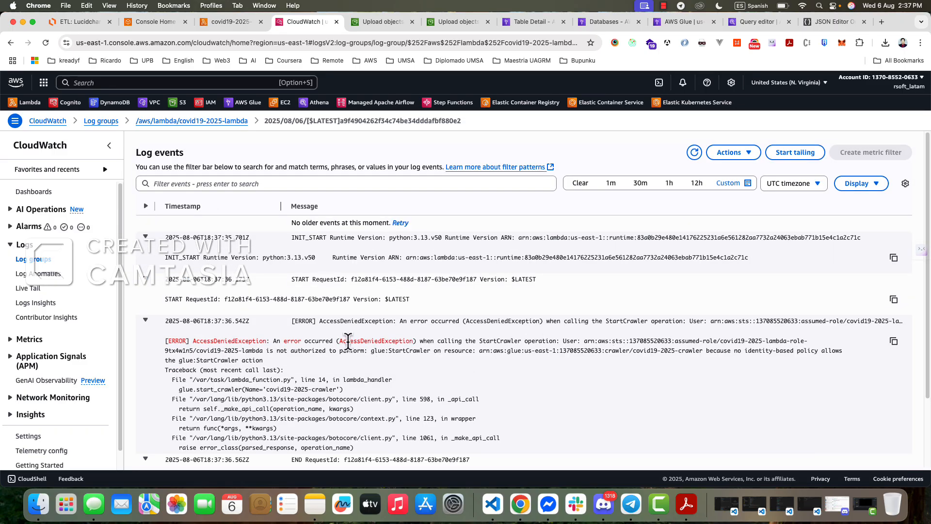
left_click_drag(347, 341, 392, 341)
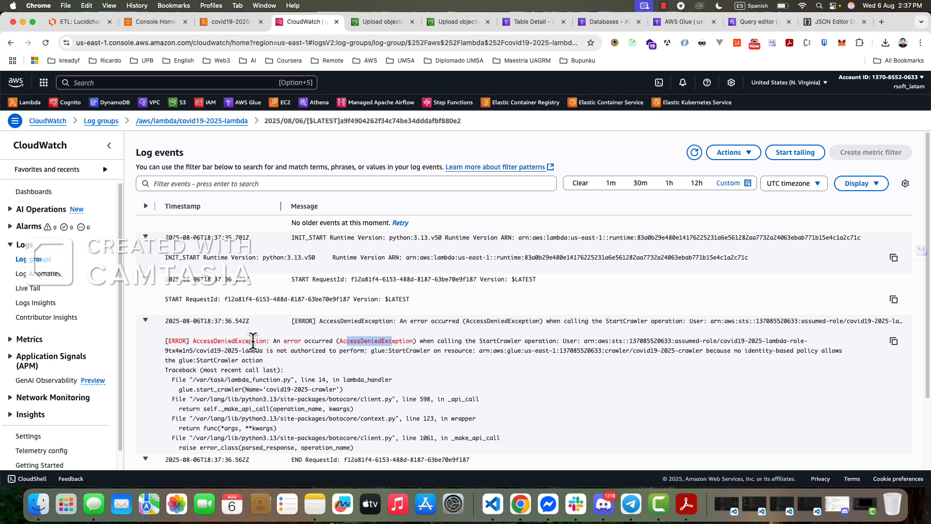
left_click_drag(480, 340, 518, 340)
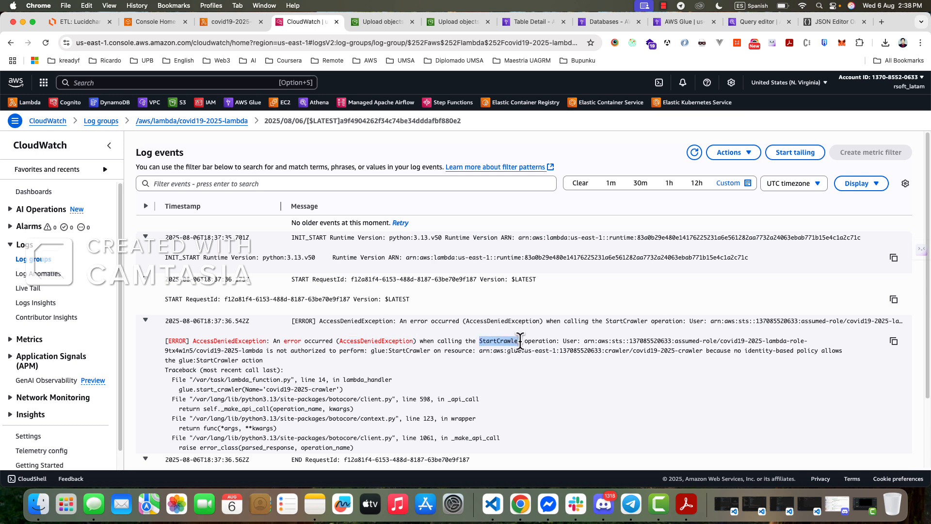
scroll(545, 360, "down", 3)
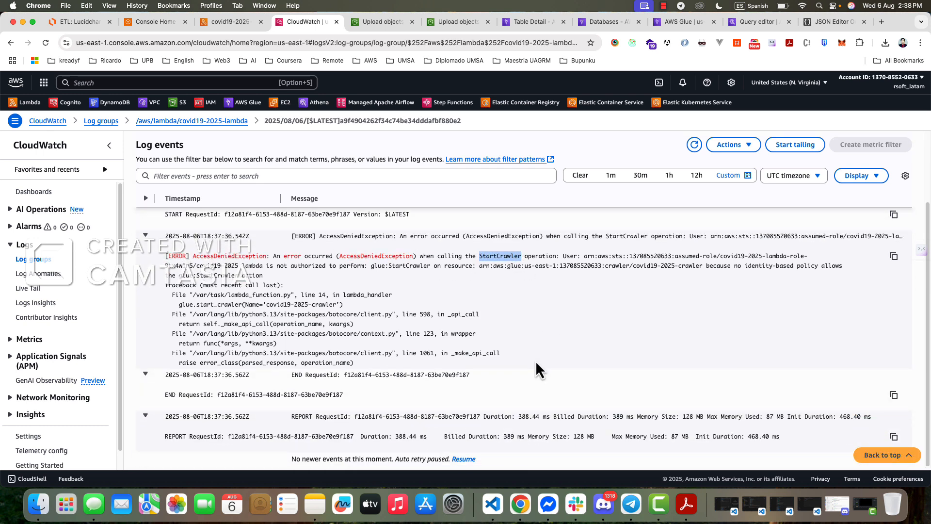
scroll(513, 365, "up", 3)
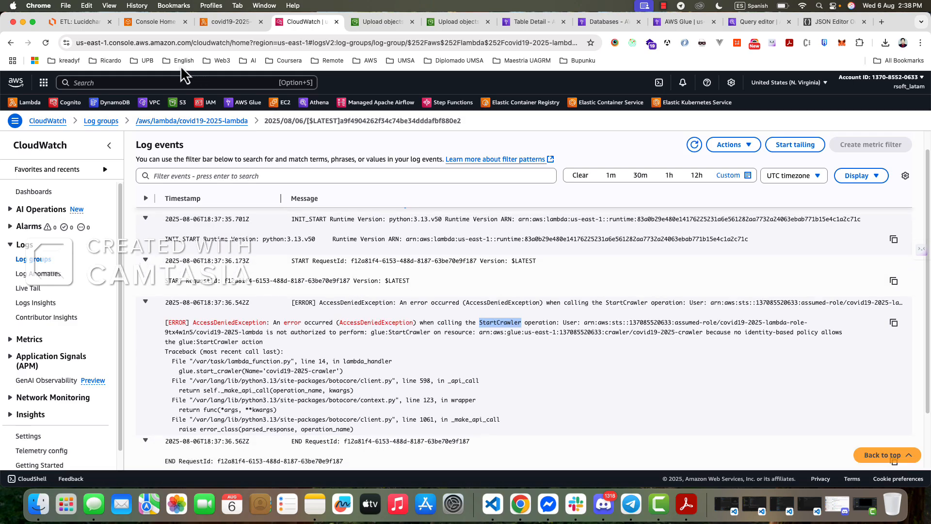
- Open the covid19-2025-lambda execution role in IAM from the function's permissions configuration and view its permissions policies
left_click(210, 24)
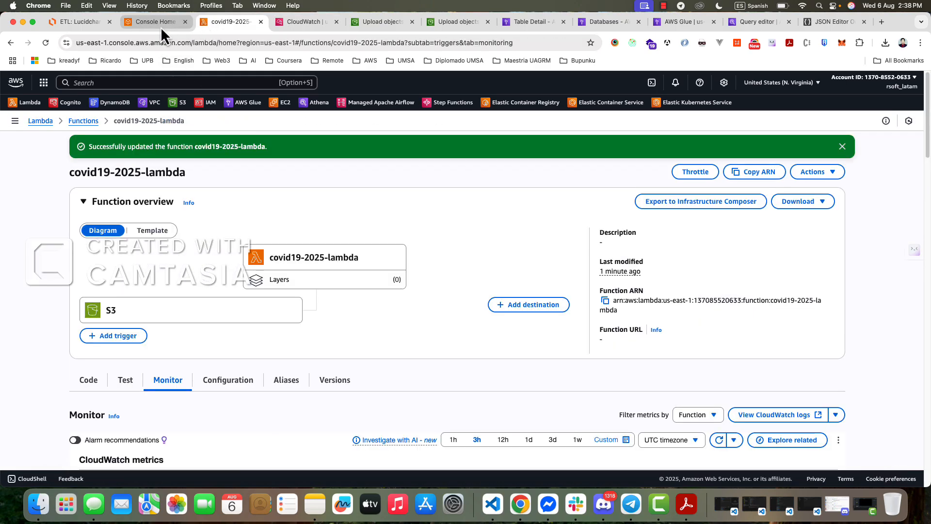
scroll(167, 297, "down", 5)
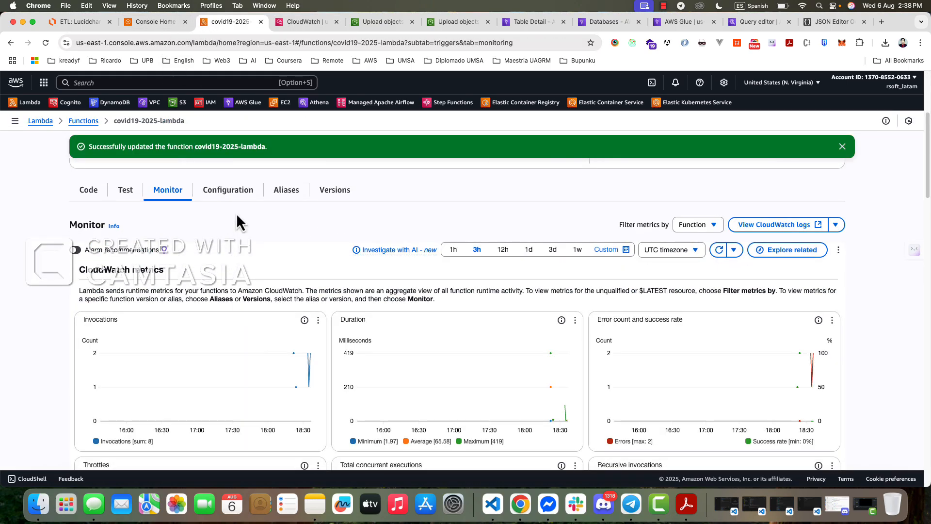
left_click(238, 199)
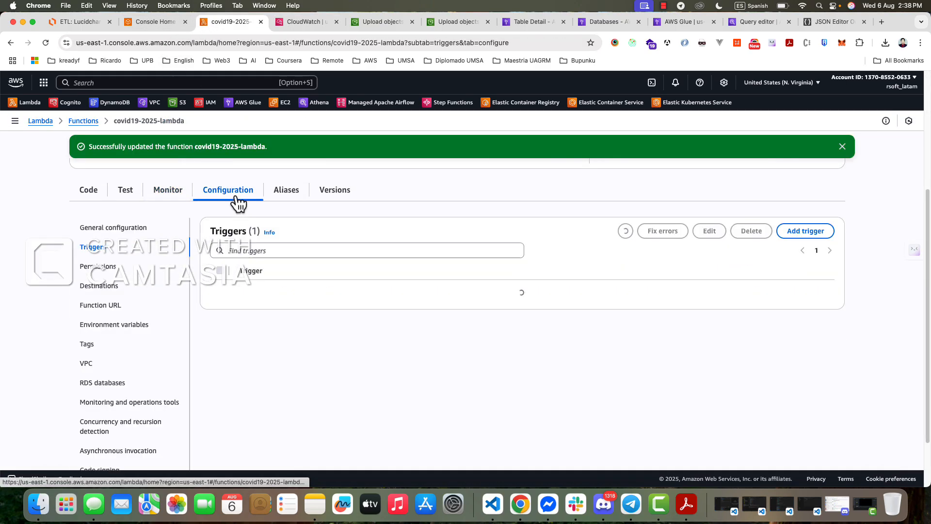
left_click(100, 270)
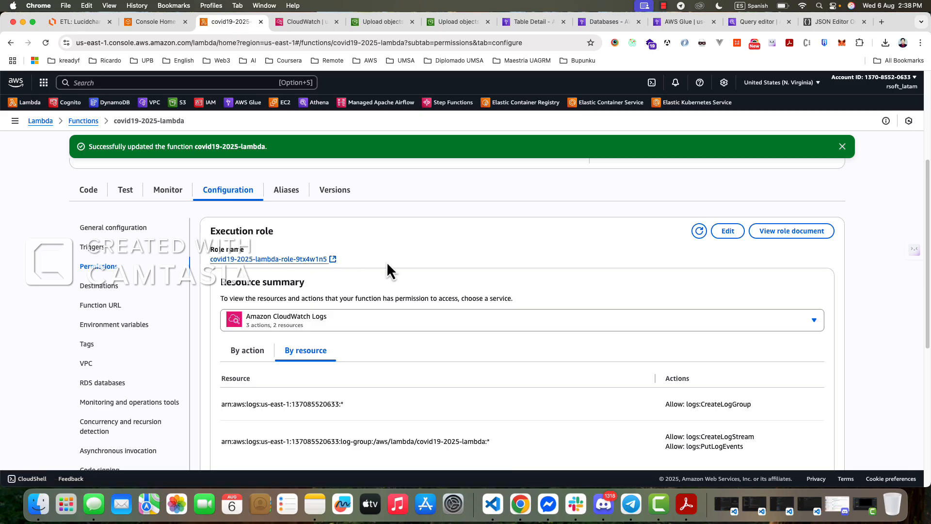
left_click(333, 260)
left_click(283, 22)
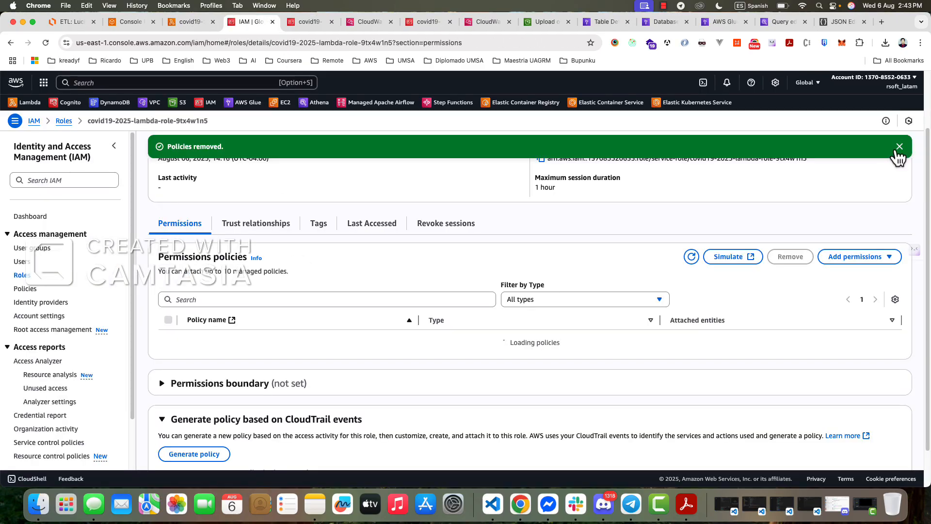
left_click(898, 150)
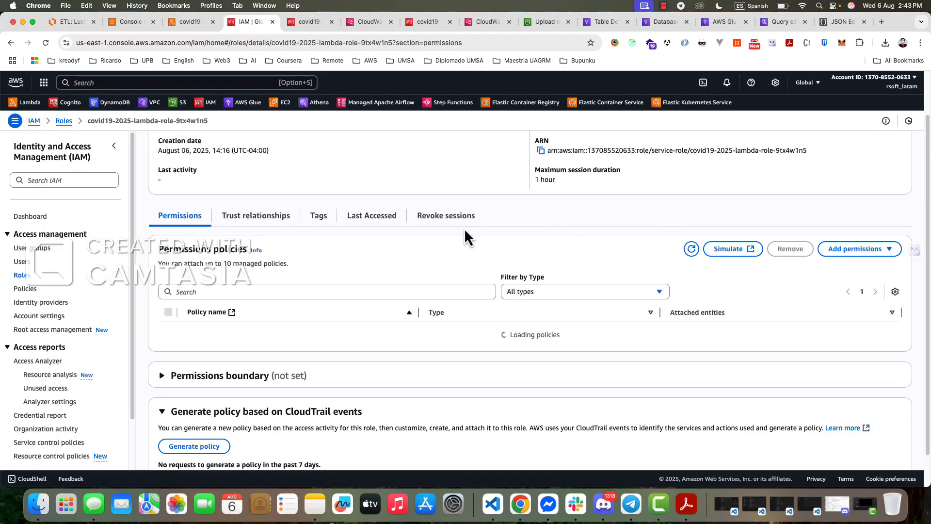
scroll(326, 225, "down", 1)
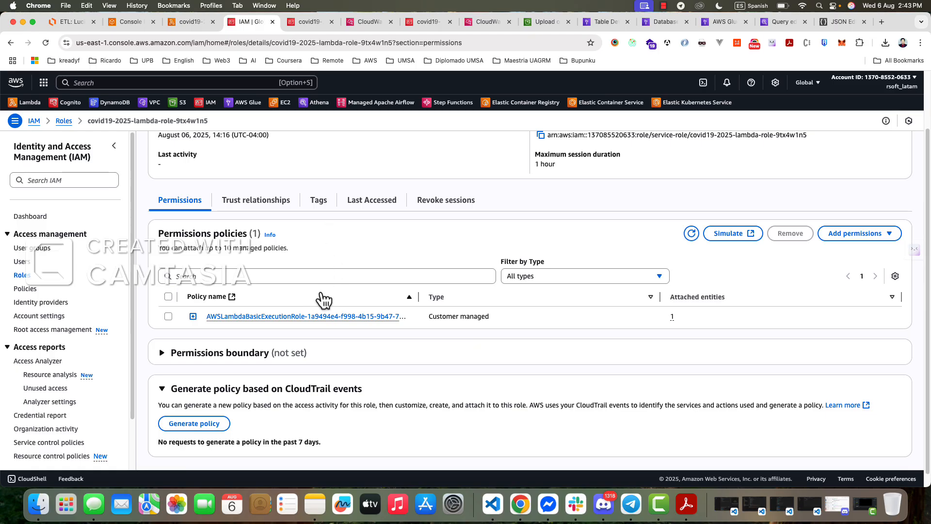
- Review the Lambda role and crawler part of the ETL diagram in Lucidchart, and return to the role's IAM page
left_click(75, 22)
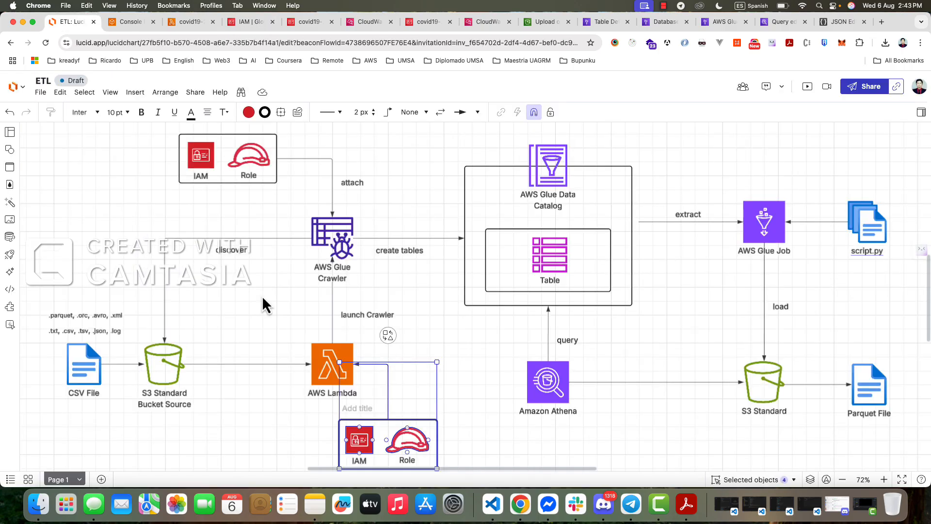
left_click(321, 427)
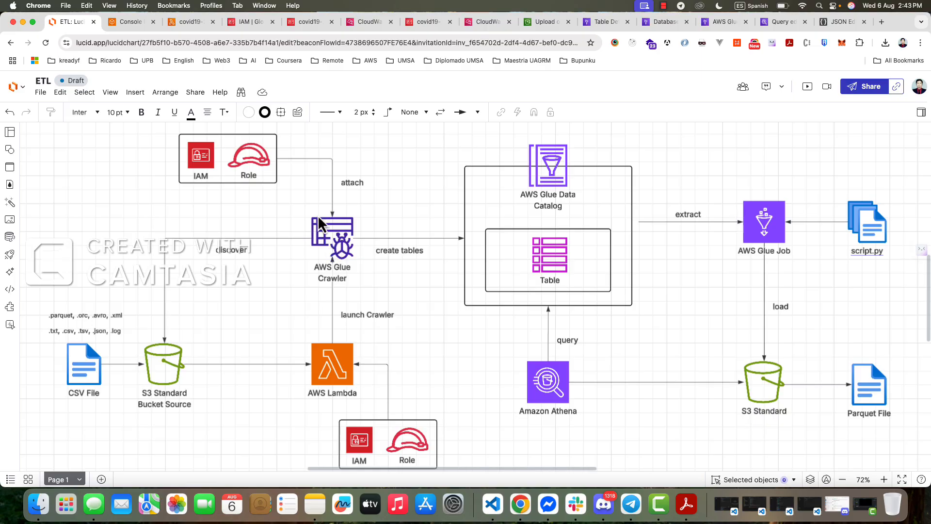
left_click(201, 25)
left_click(250, 21)
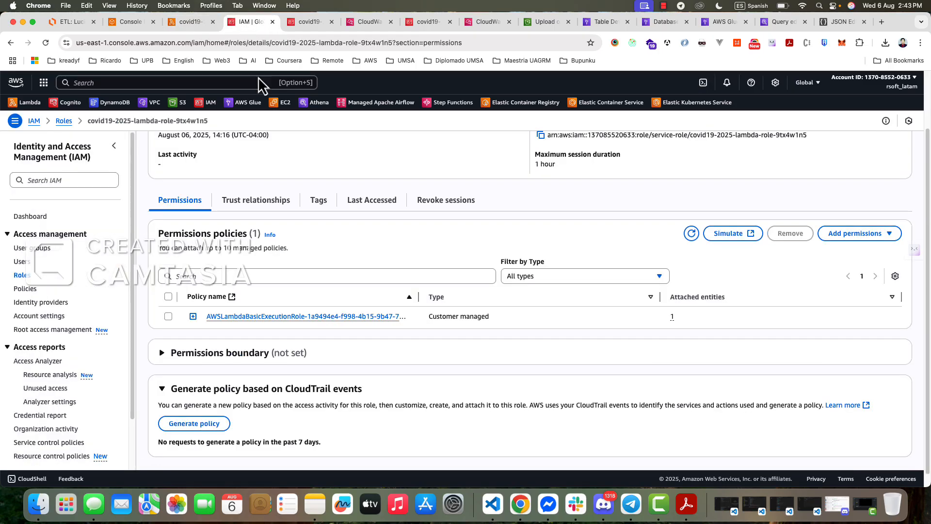
- Start creating an inline policy for the covid19-2025-lambda execution role in the JSON policy editor
left_click(848, 235)
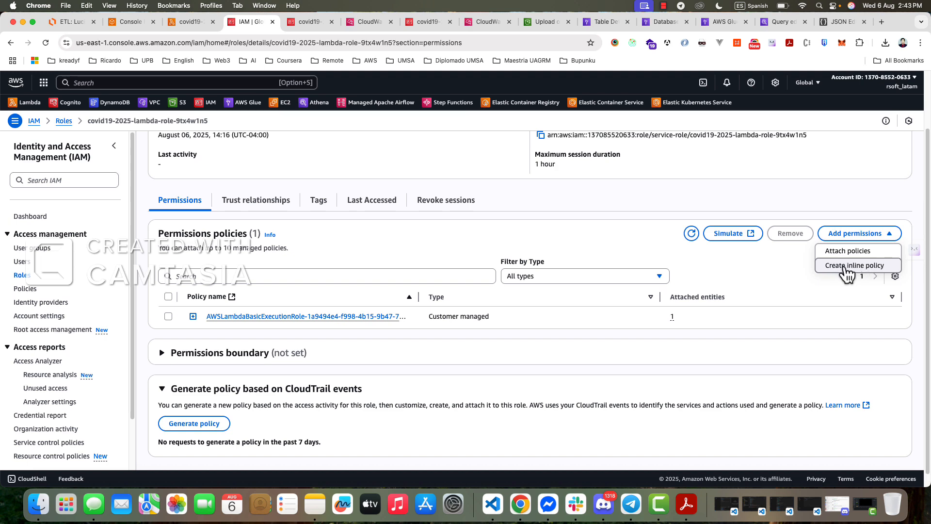
left_click(844, 266)
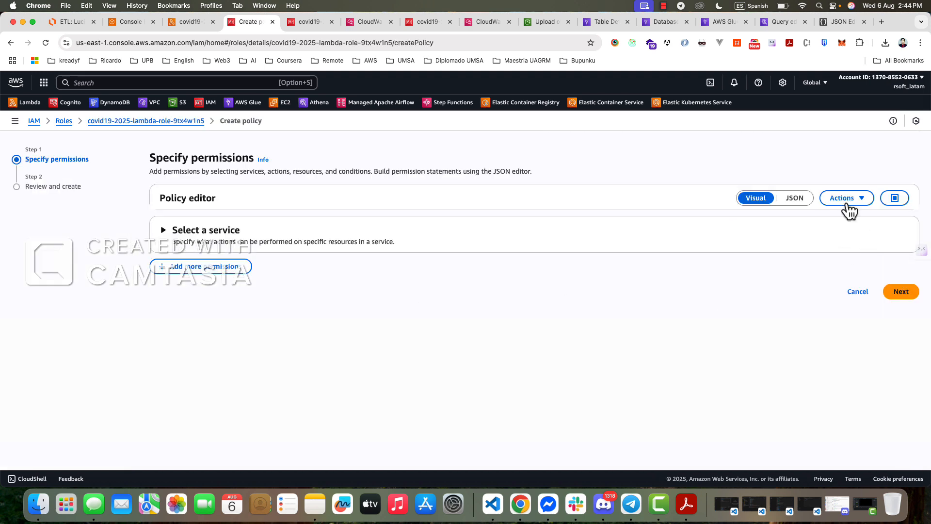
left_click(790, 201)
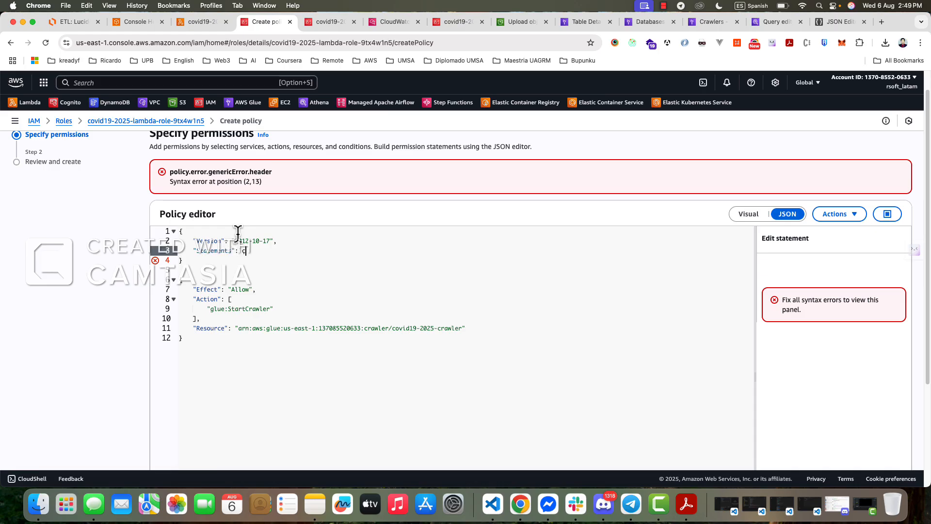
- Move the block allowing glue:StartCrawler on covid19-2025-crawler into the square brackets of the policy's statement list
key("Return")
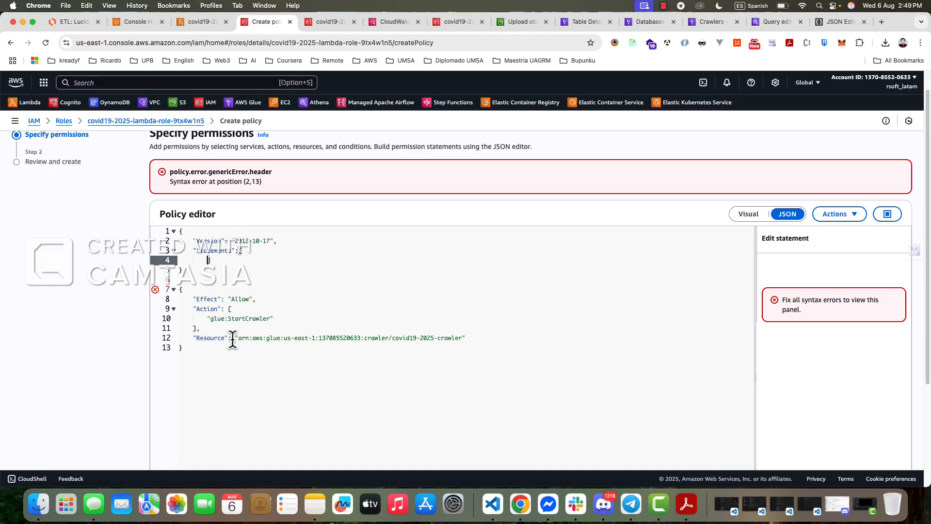
left_click_drag(183, 347, 179, 291)
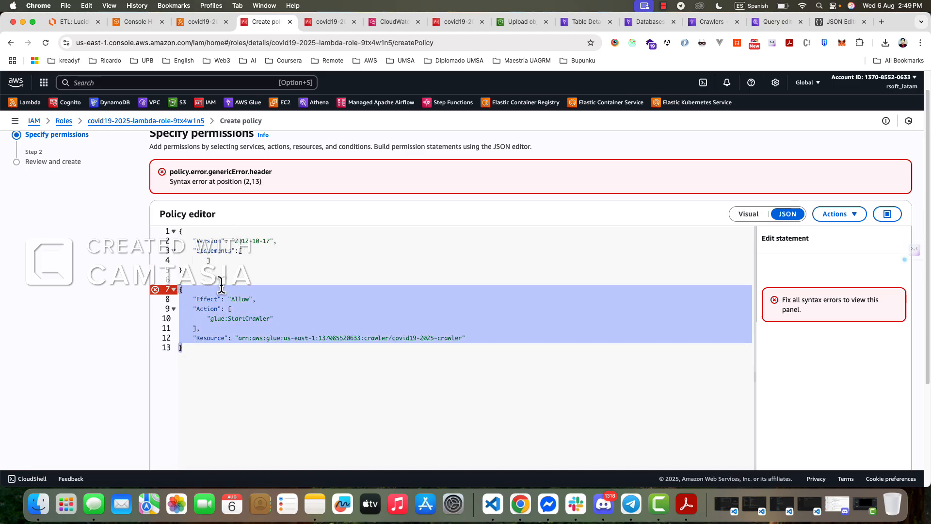
key("super+x")
left_click(252, 260)
left_click(251, 252)
key("Return")
key("Return")
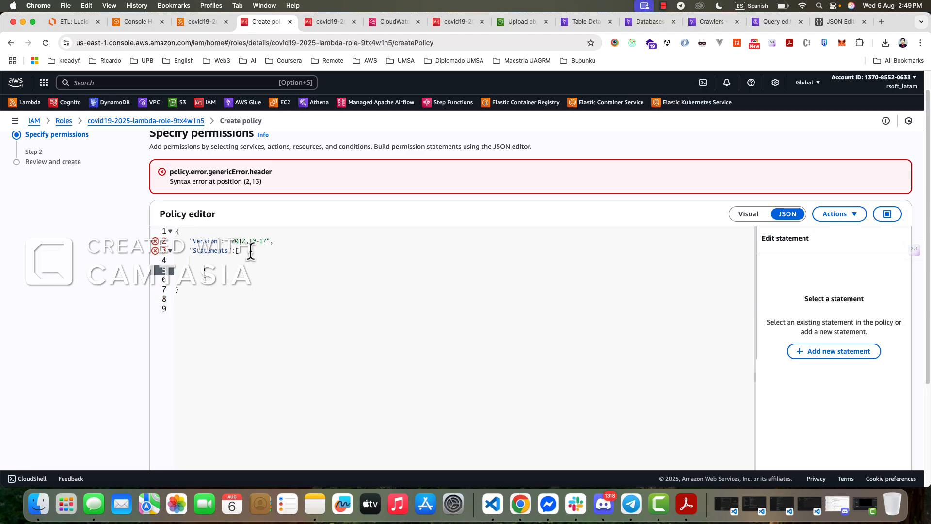
key("super+v")
- Tidy the policy JSON with the key named Statement and properly nested indentation, and continue to the review step
left_click(224, 260)
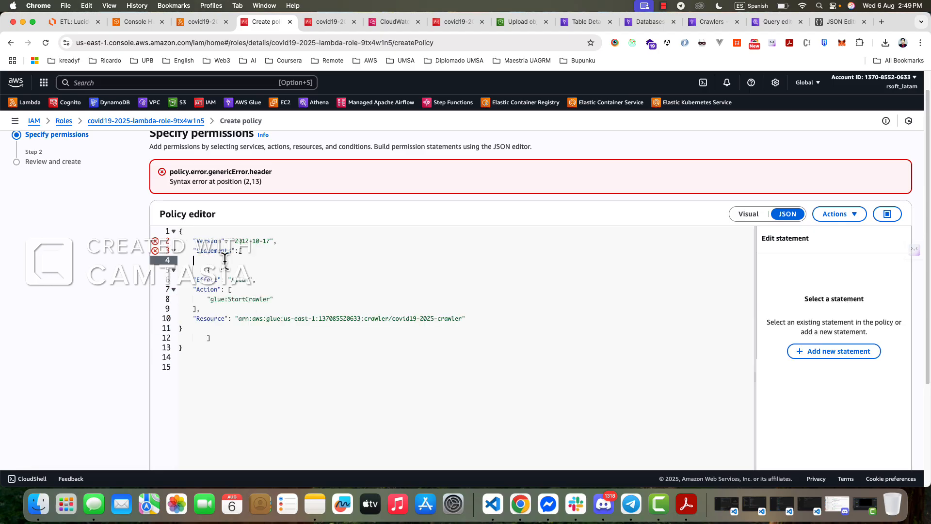
key("BackSpace")
left_click(211, 331)
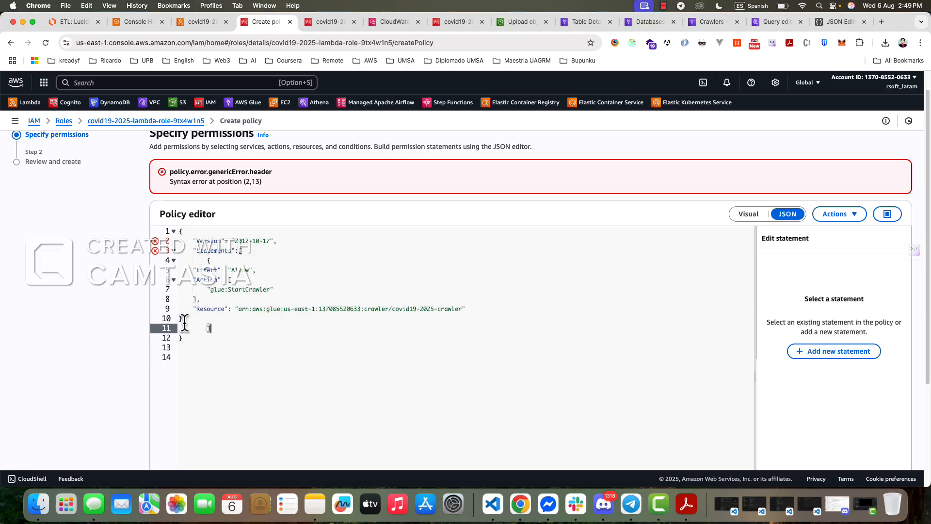
left_click(183, 321)
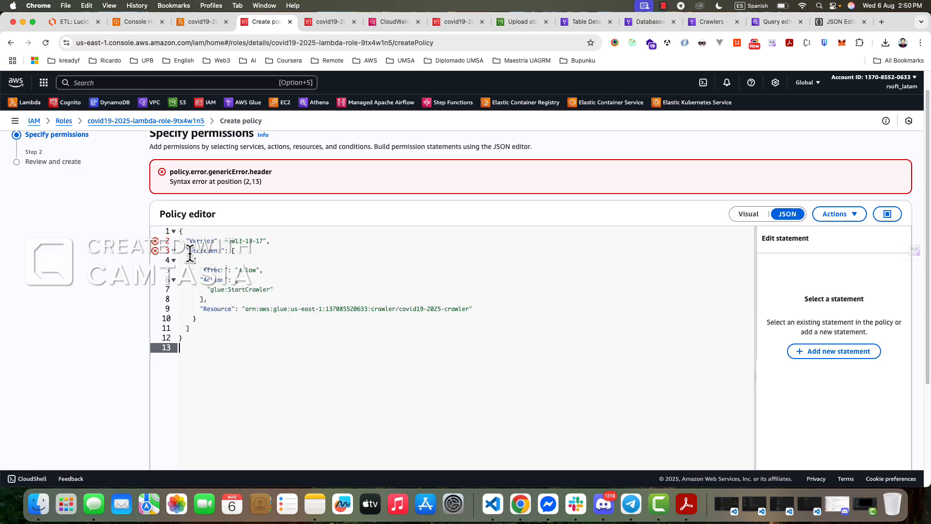
left_click(155, 252)
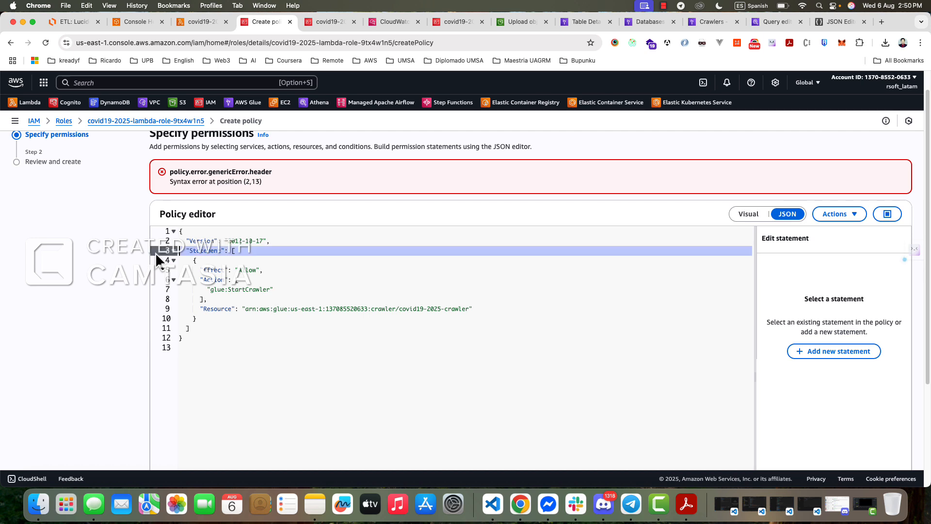
left_click(367, 270)
left_click(283, 355)
scroll(688, 373, "down", 5)
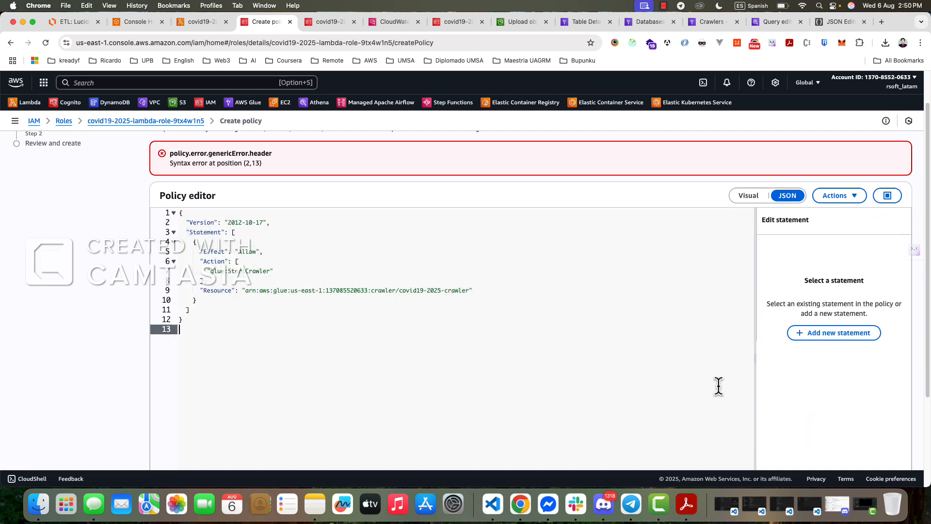
left_click(894, 442)
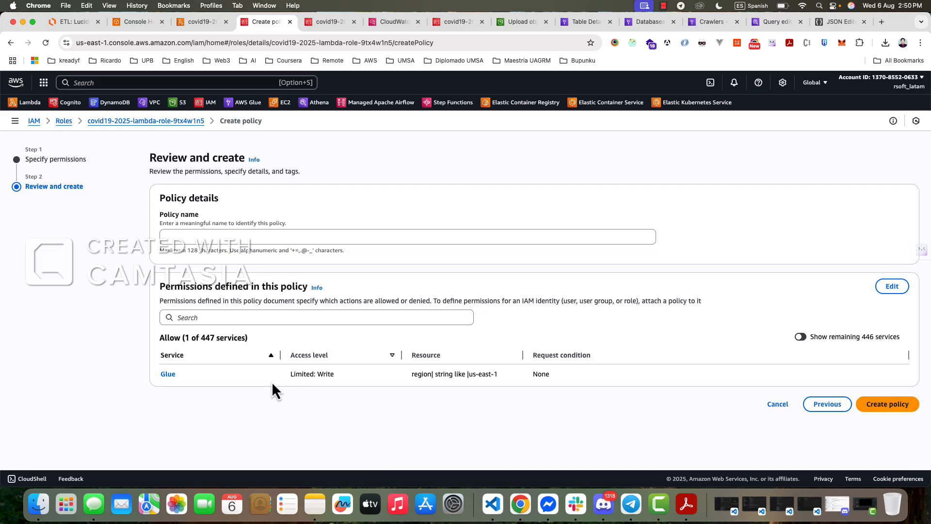
- Name the inline policy start-glue-covid and create it on the Lambda role
left_click(887, 405)
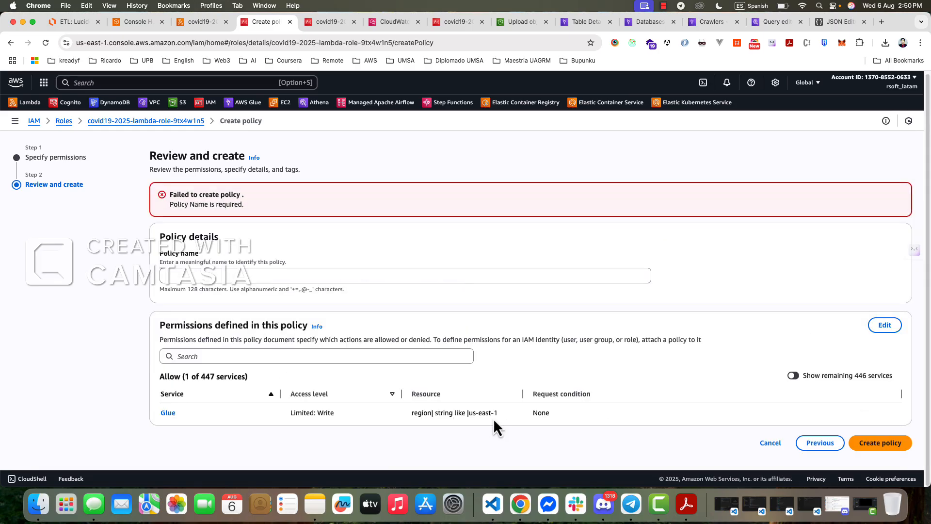
left_click(200, 276)
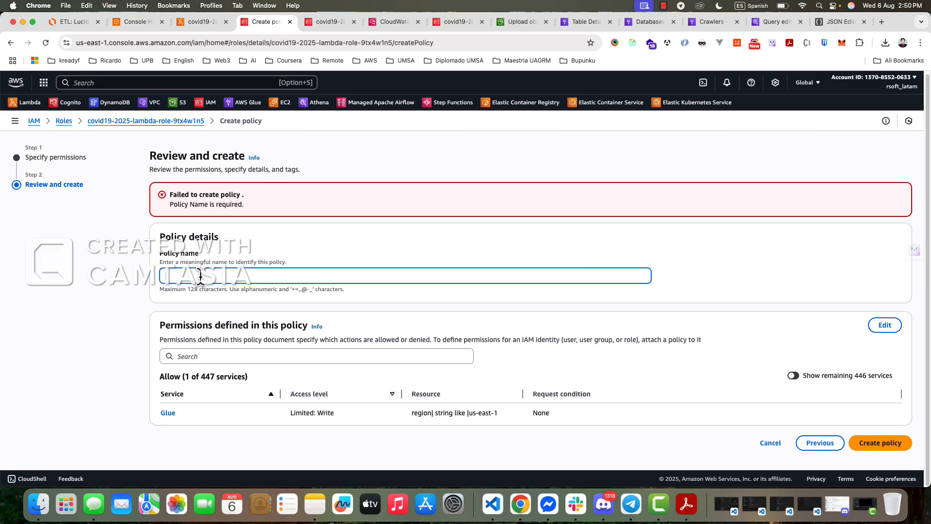
type("start")
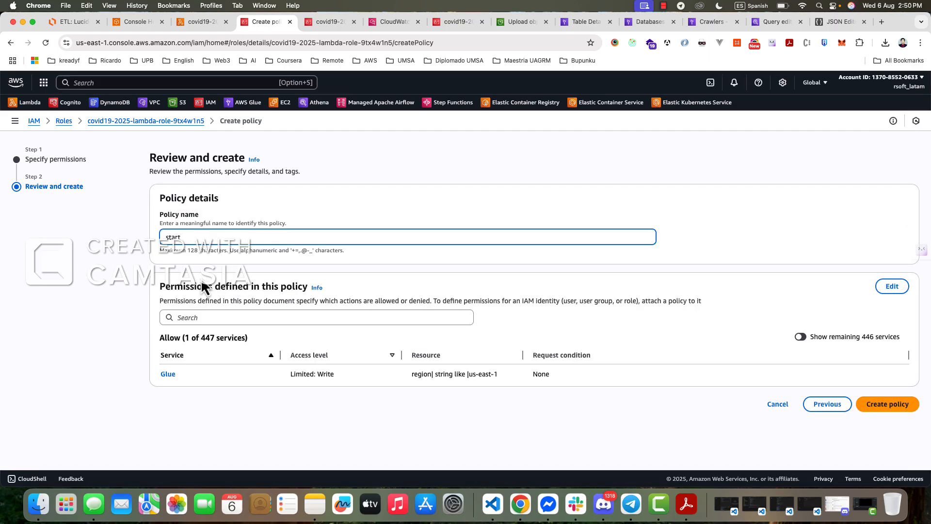
key("Return")
type("ali")
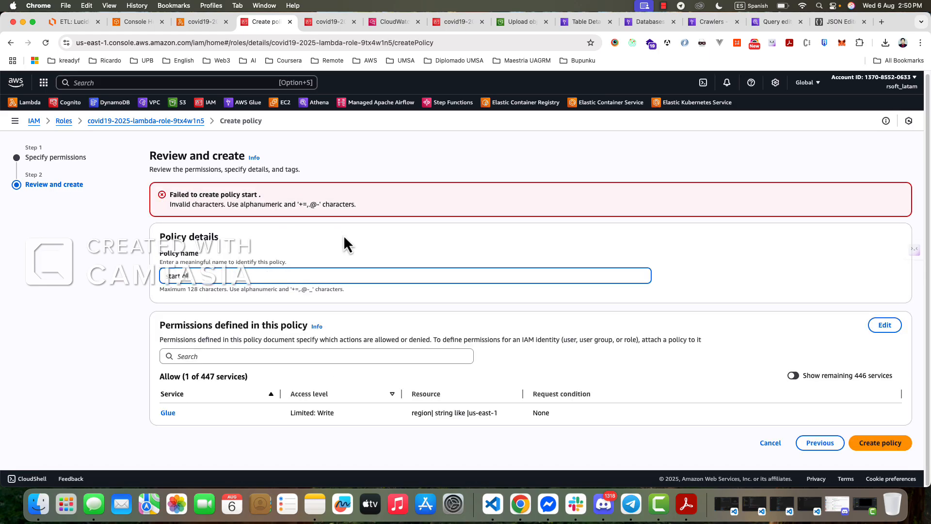
left_click(880, 444)
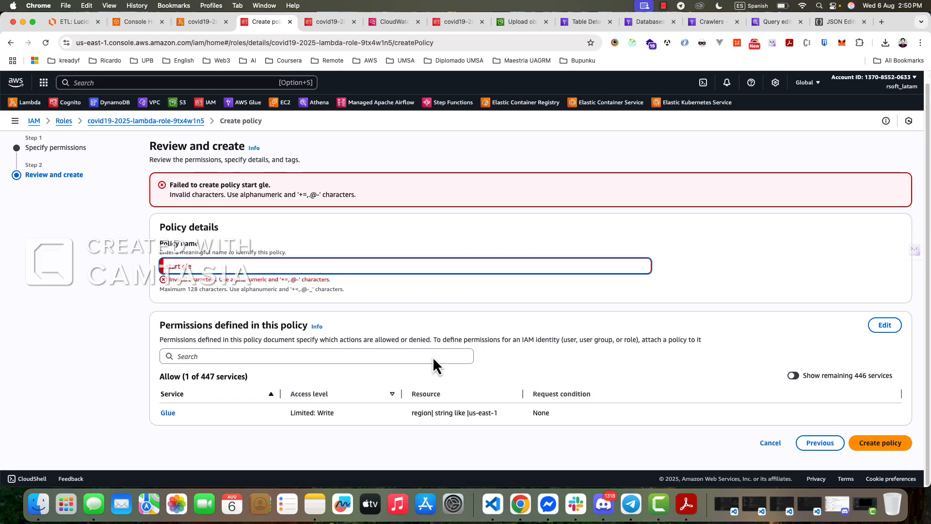
key("BackSpace")
type("-glue-covid")
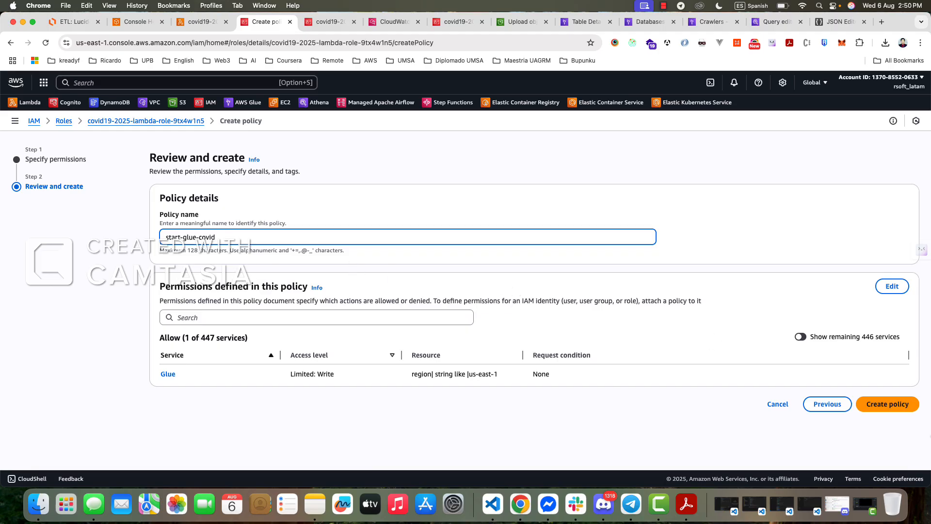
left_click(888, 404)
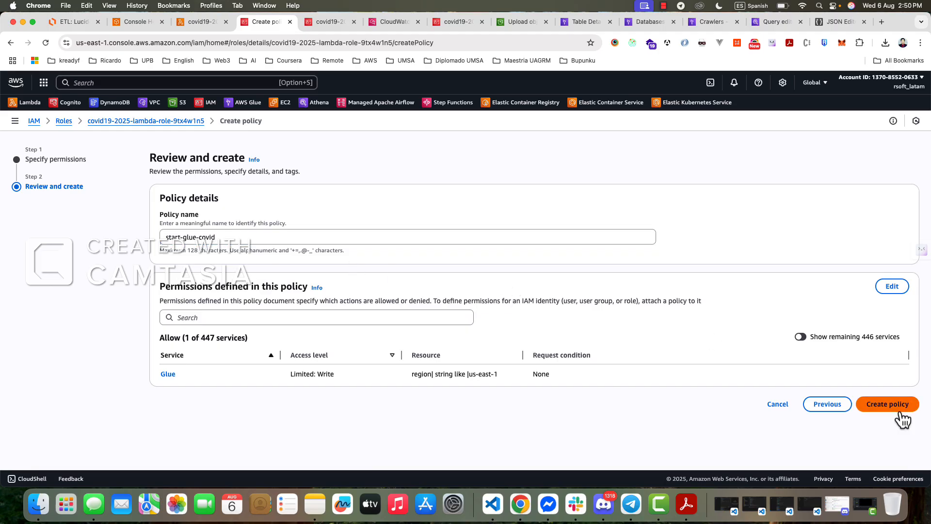
scroll(286, 360, "down", 3)
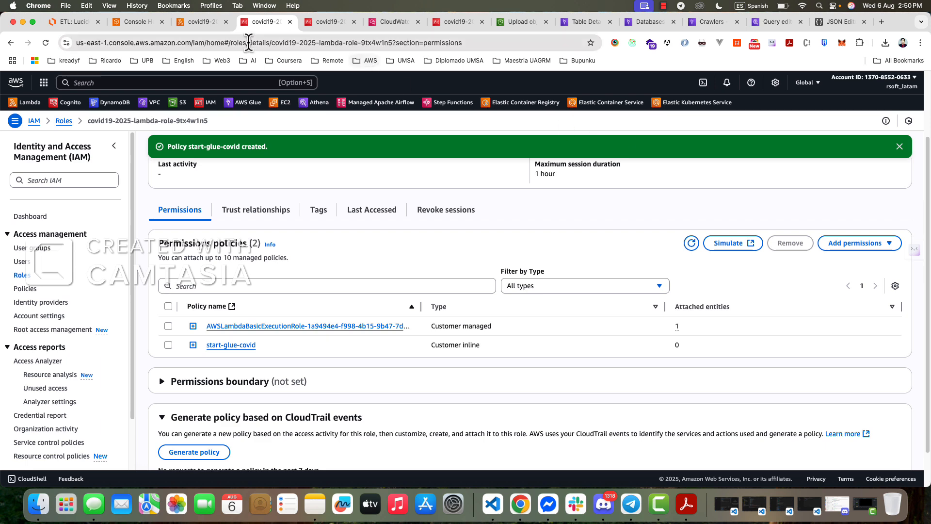
- Permanently delete covid_19-mun_se.csv from the cases/ folder of the covid10-source-2025 bucket, confirming with "permanently delete"
left_click(201, 23)
left_click(130, 20)
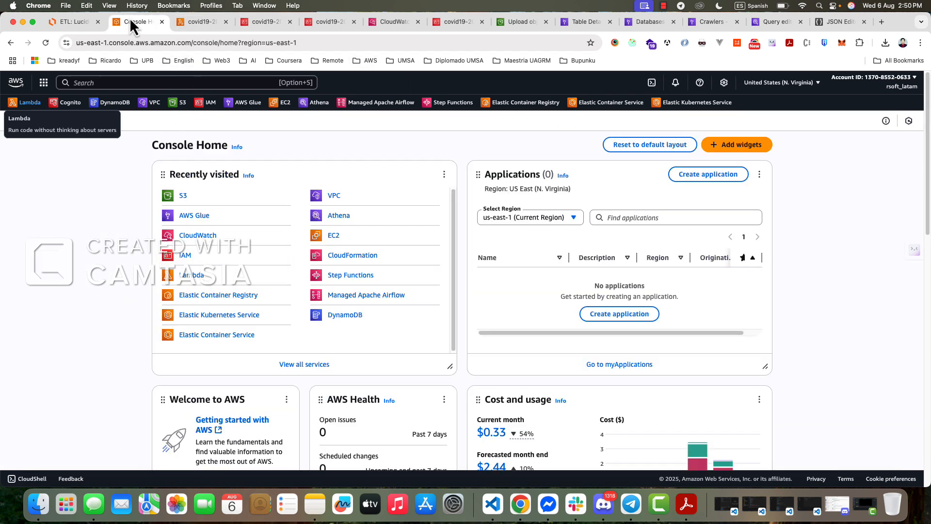
left_click(520, 23)
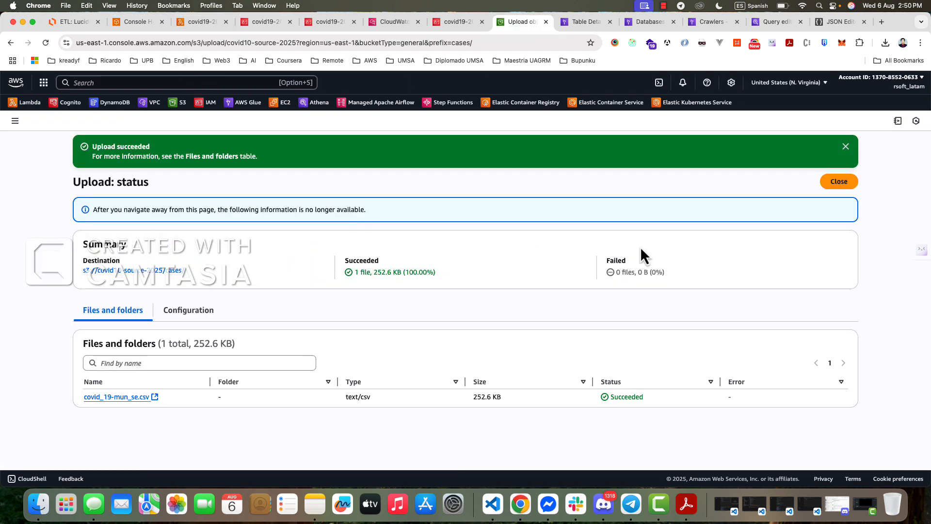
left_click(842, 182)
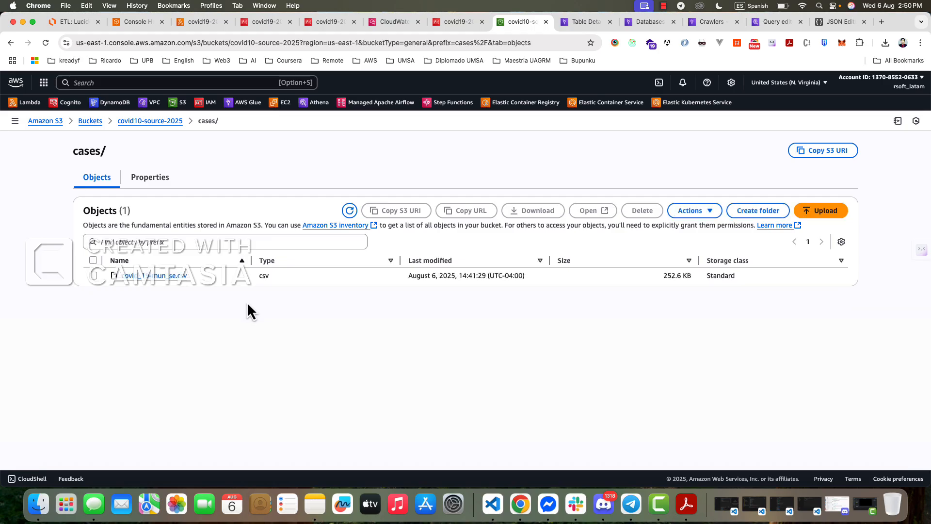
left_click(95, 275)
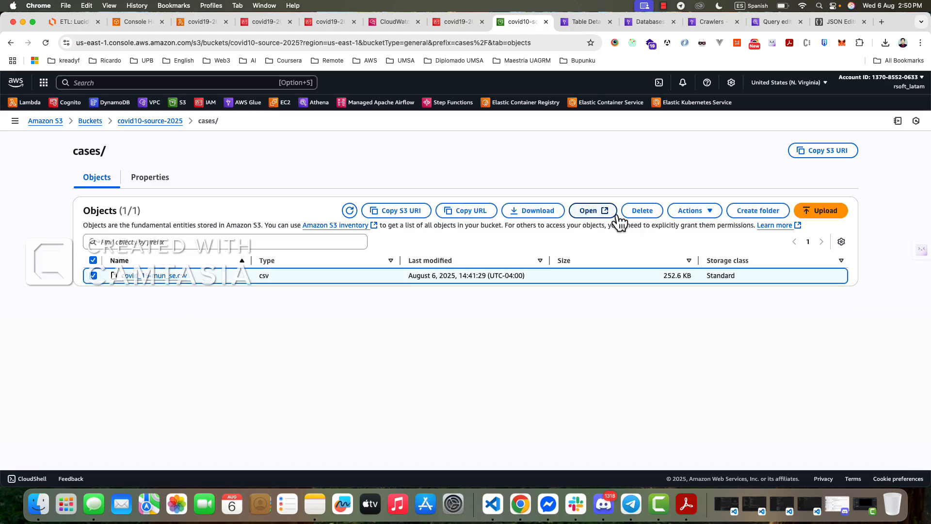
left_click(640, 212)
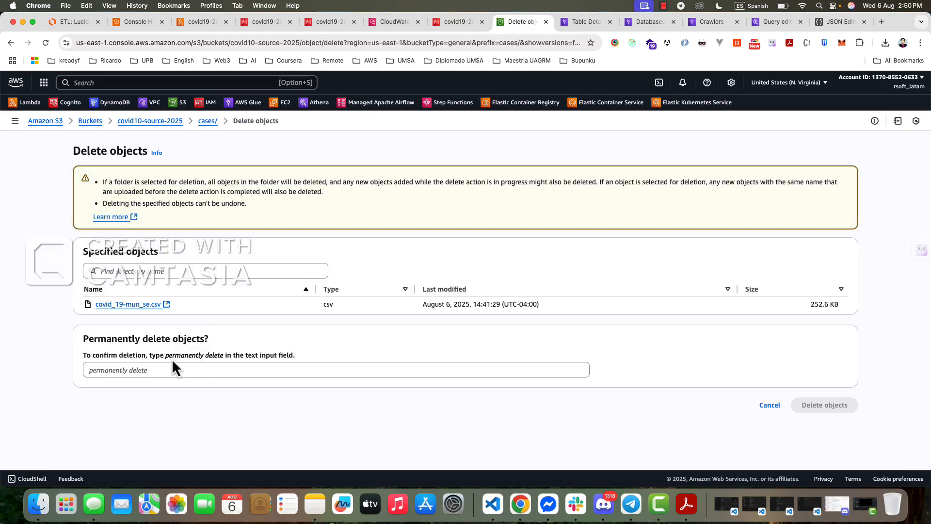
left_click_drag(166, 357, 222, 359)
key("super+c")
left_click(224, 364)
key("super+v")
key("Return")
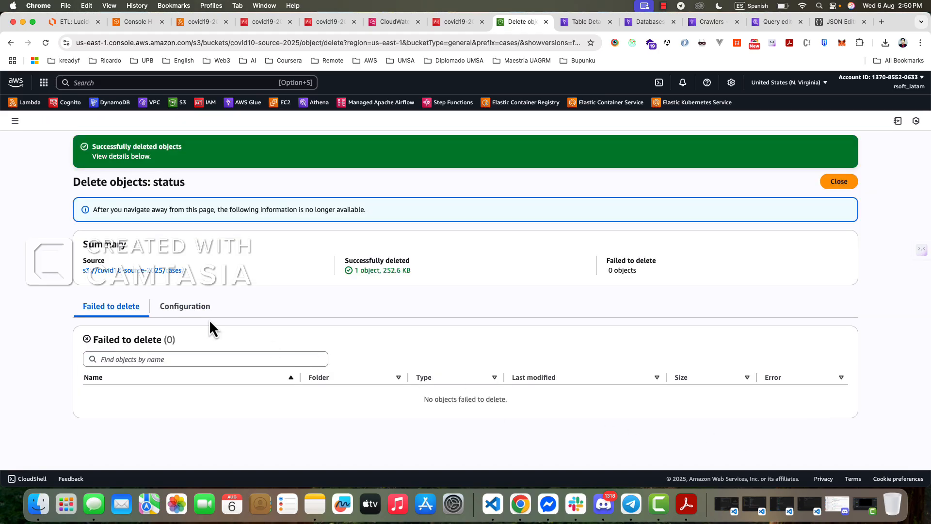
left_click(849, 183)
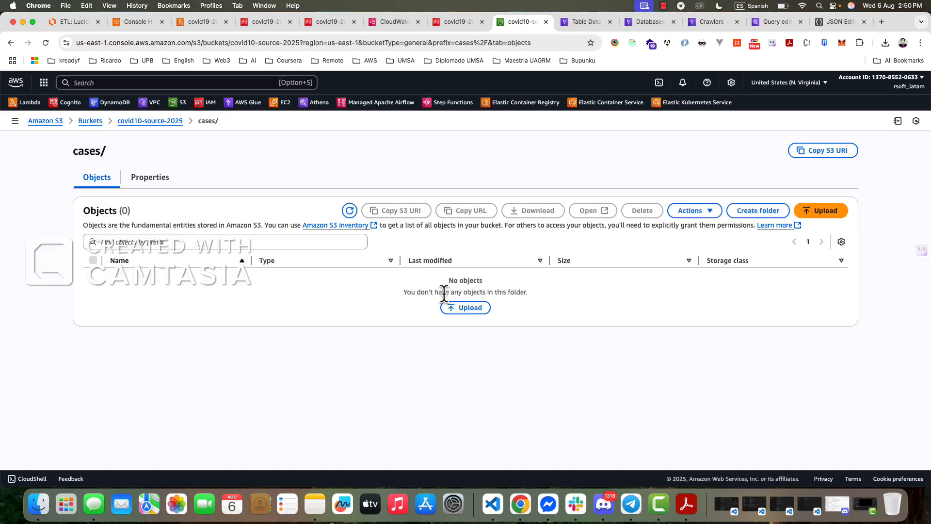
- Upload covid_19-mun_se.csv from the Downloads folder to the emptied cases/ folder
left_click(458, 306)
left_click(38, 503)
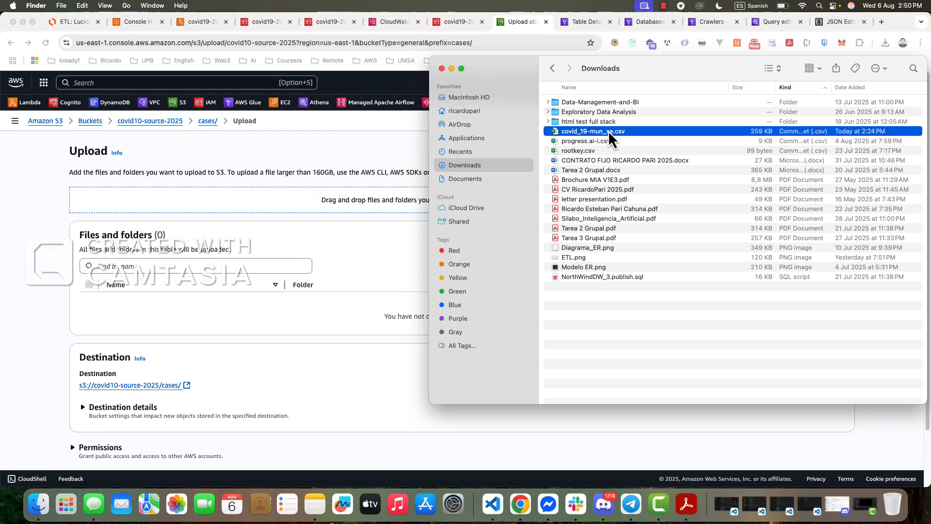
left_click_drag(608, 130, 316, 278)
left_click(90, 300)
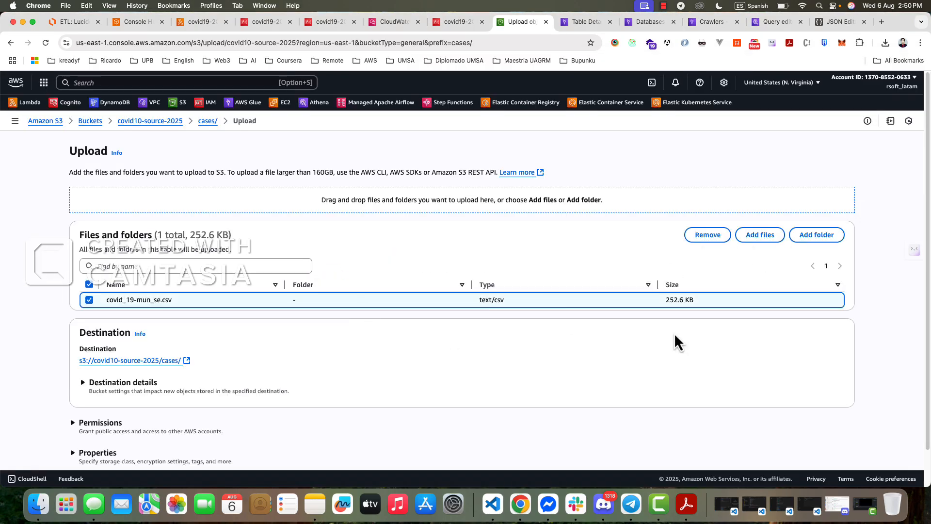
scroll(727, 378, "down", 2)
left_click(827, 443)
- Open the CloudWatch logs of covid19-2025-lambda from its monitoring page and open the newest log stream
left_click(201, 22)
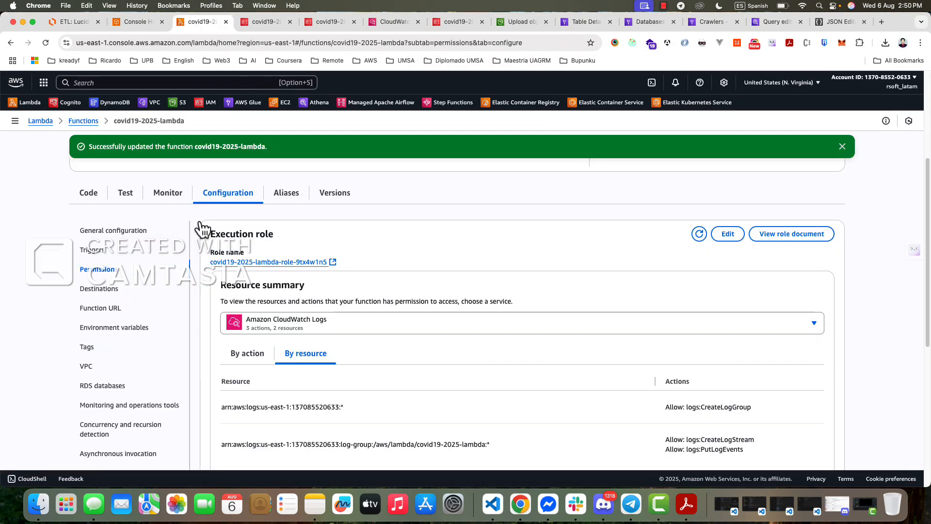
left_click(168, 193)
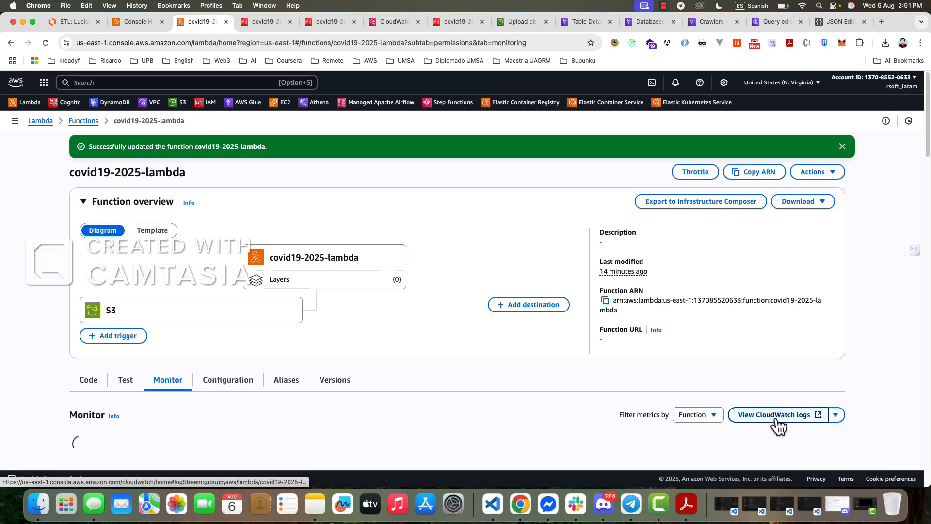
left_click(800, 418)
left_click(248, 21)
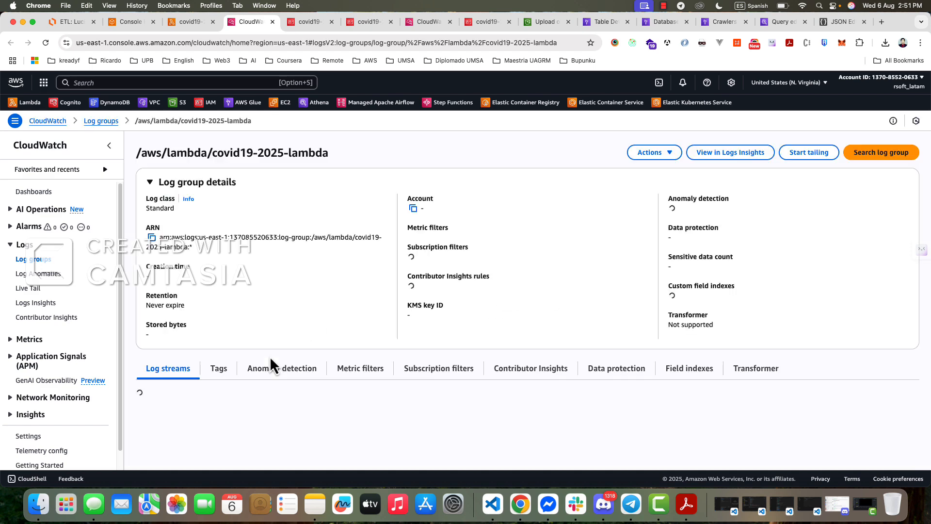
scroll(228, 397, "down", 2)
left_click(194, 356)
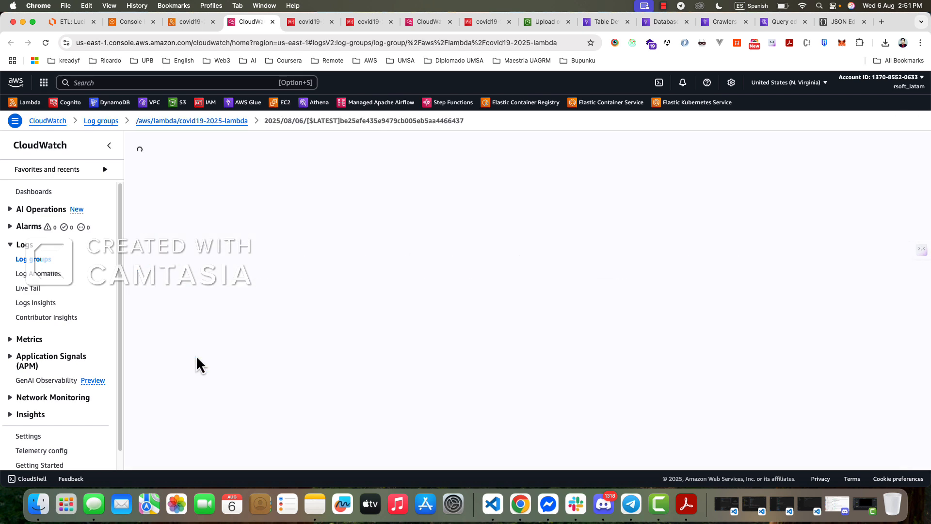
- Expand all events in the newest covid19-2025-lambda log stream and close the outdated CloudWatch log page
left_click(146, 205)
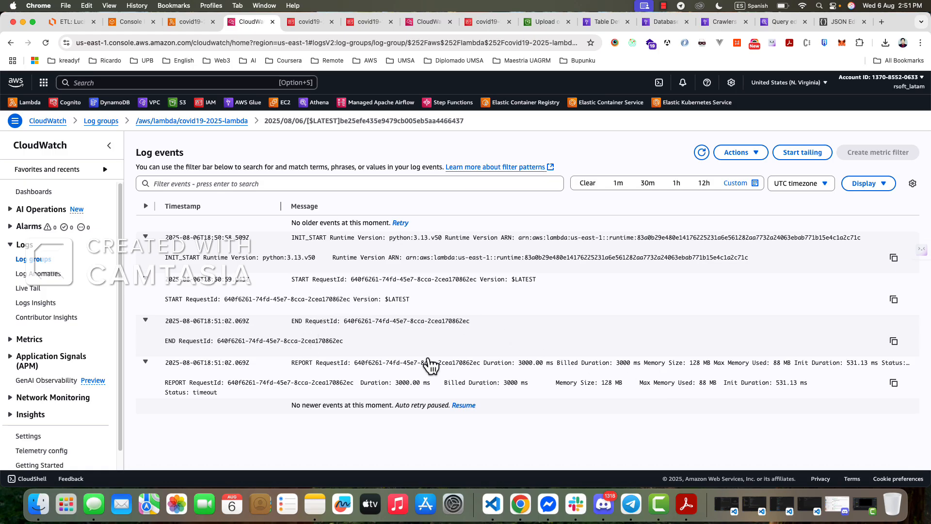
left_click(319, 25)
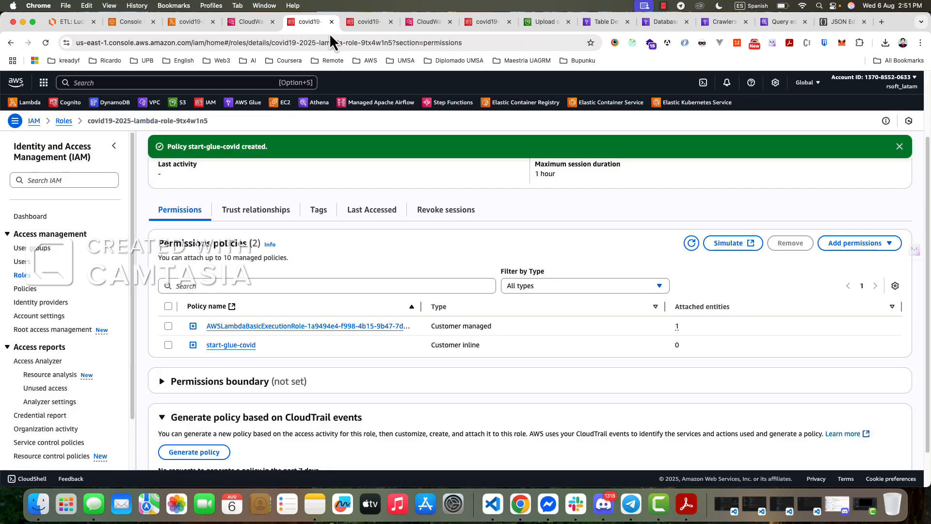
left_click(373, 25)
left_click(421, 25)
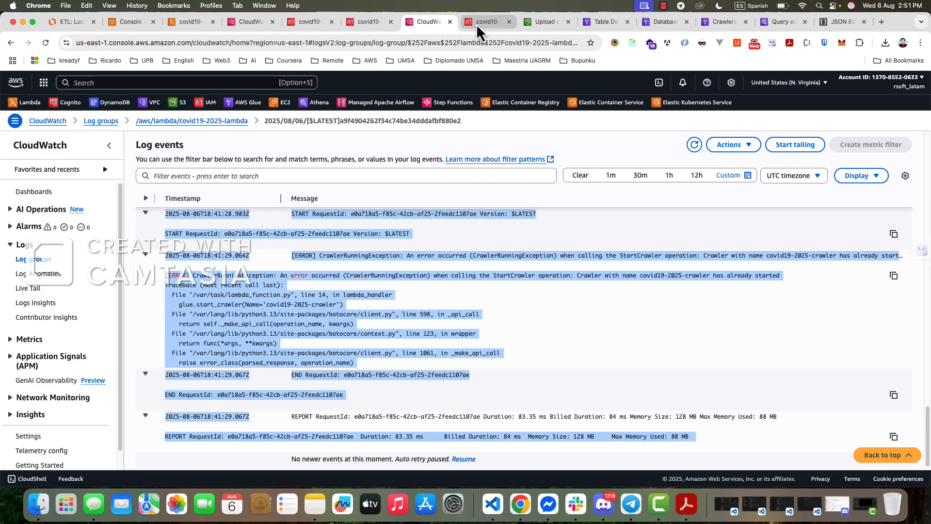
left_click(450, 22)
- Return to the covid19-2025-crawler page in AWS Glue and refresh its crawler runs to check the latest run's status
left_click(358, 25)
left_click(425, 22)
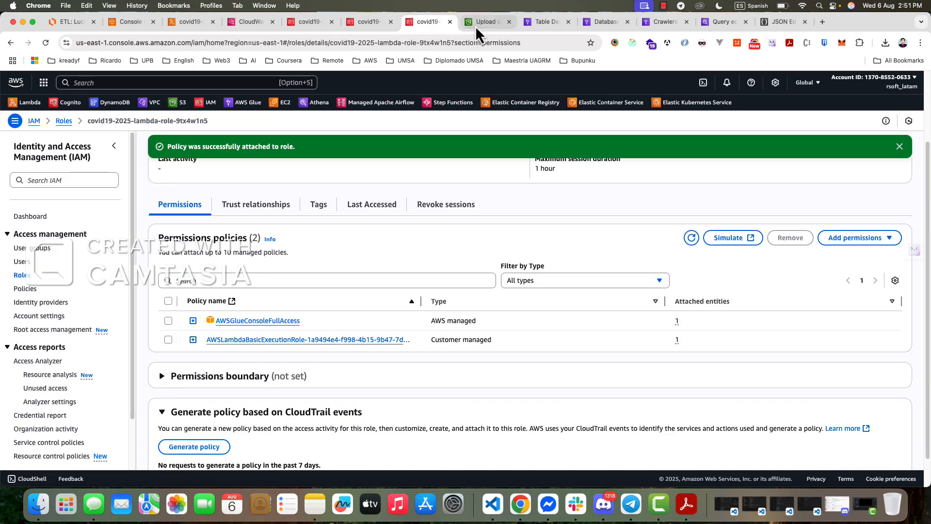
left_click(487, 24)
left_click(533, 22)
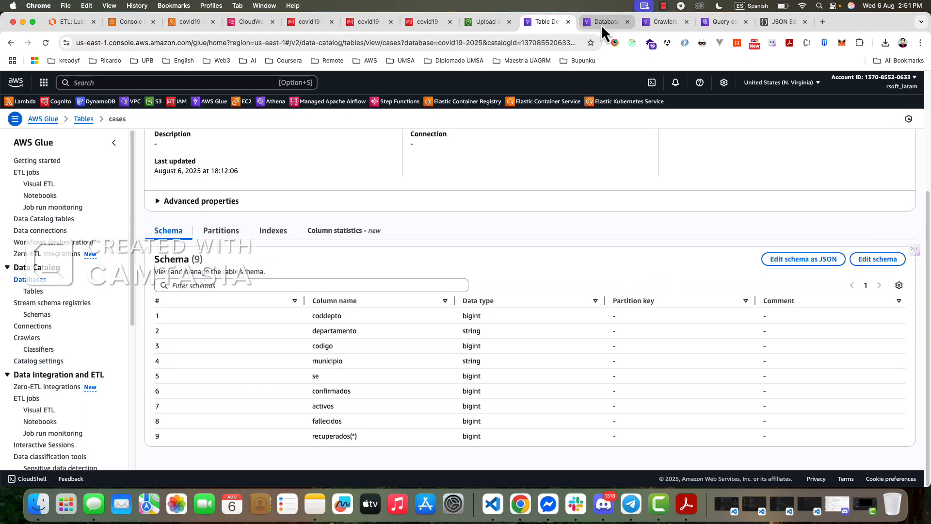
left_click(600, 23)
left_click(670, 28)
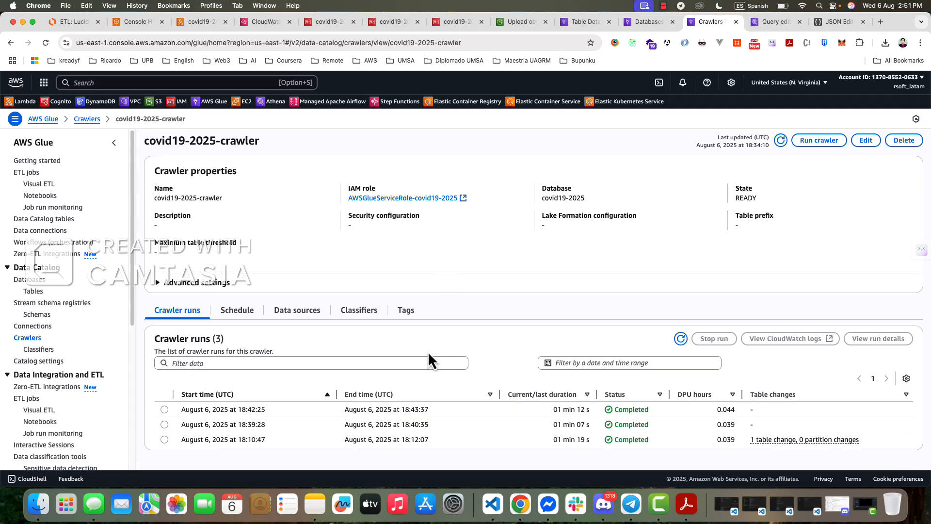
scroll(468, 421, "down", 1)
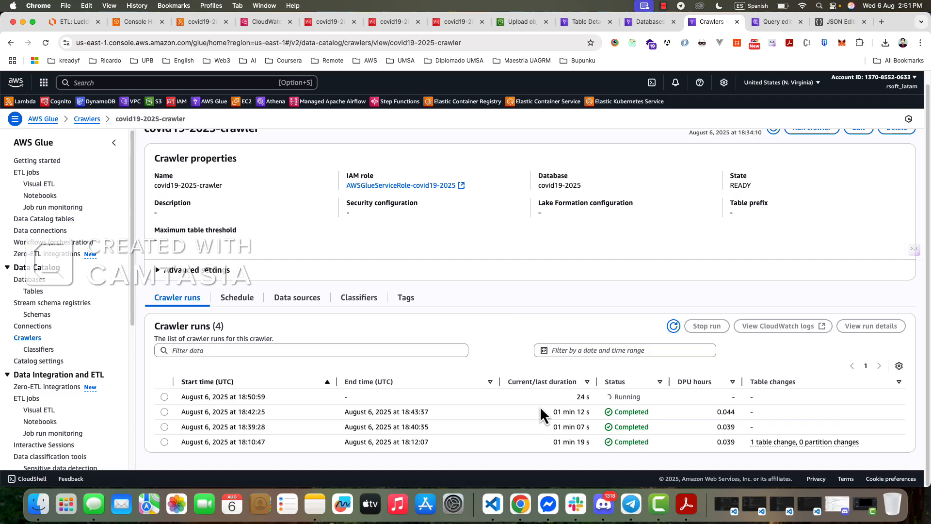
- Switch to the ETL diagram in Lucidchart and review the CSV upload, S3 source, output S3 bucket and Glue Data Catalog sections
left_click(74, 22)
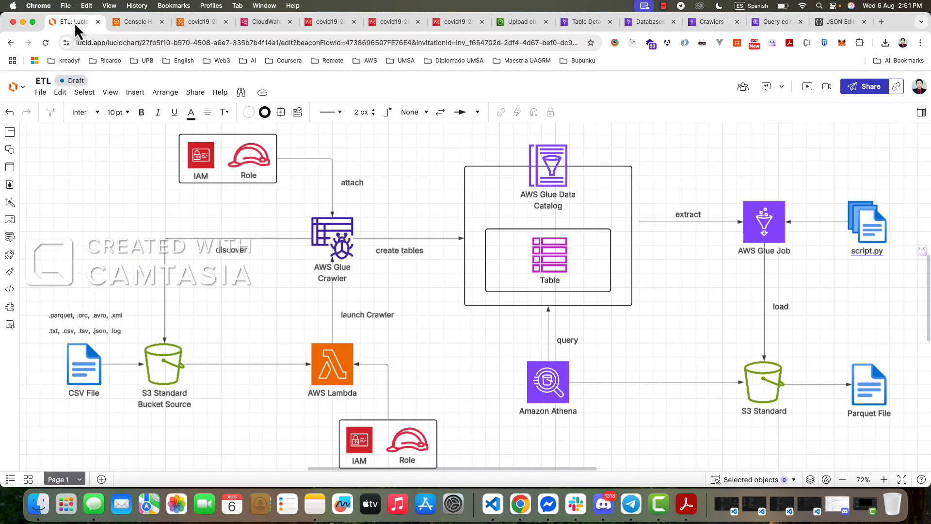
left_click_drag(34, 291, 228, 437)
scroll(385, 367, "down", 5)
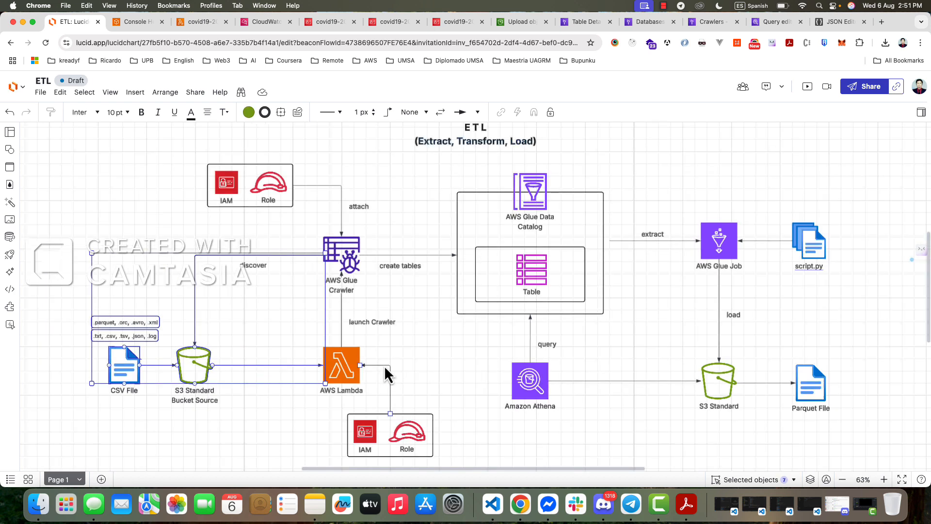
scroll(379, 369, "up", 4)
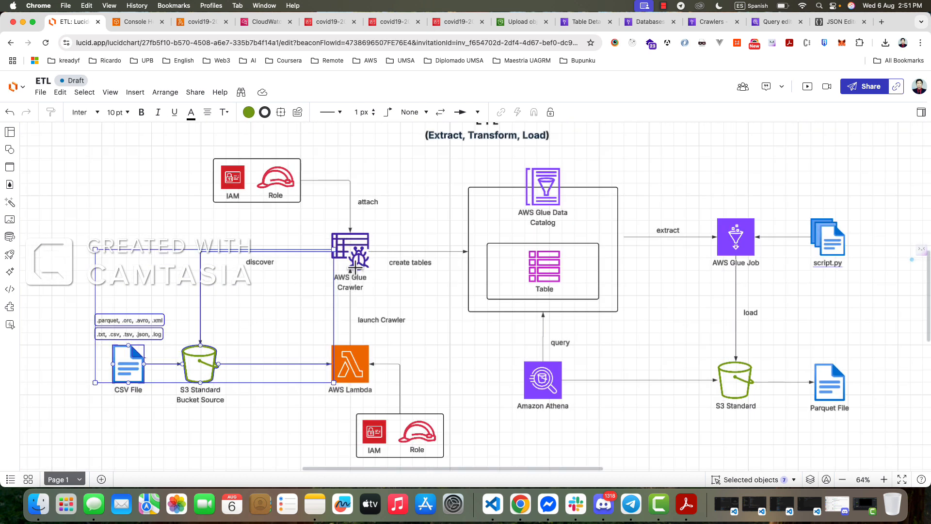
left_click_drag(687, 327, 783, 433)
left_click_drag(451, 147, 634, 357)
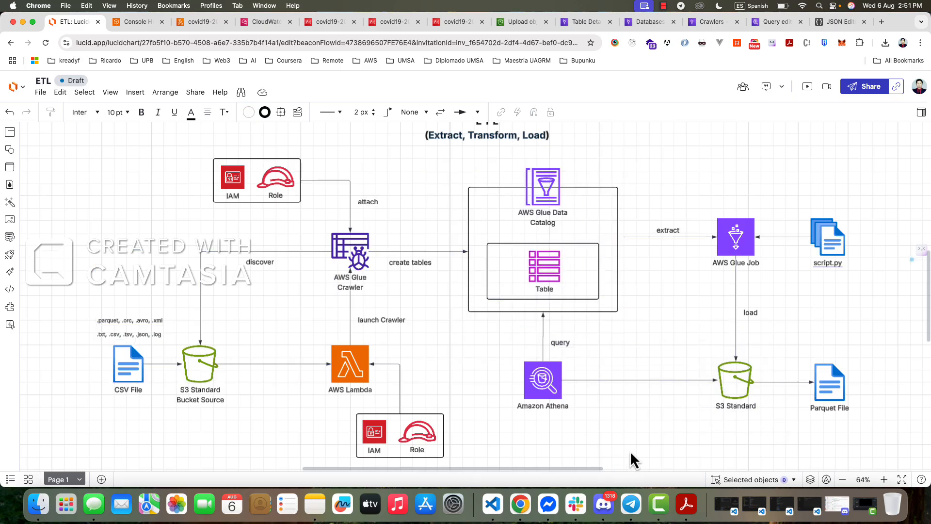
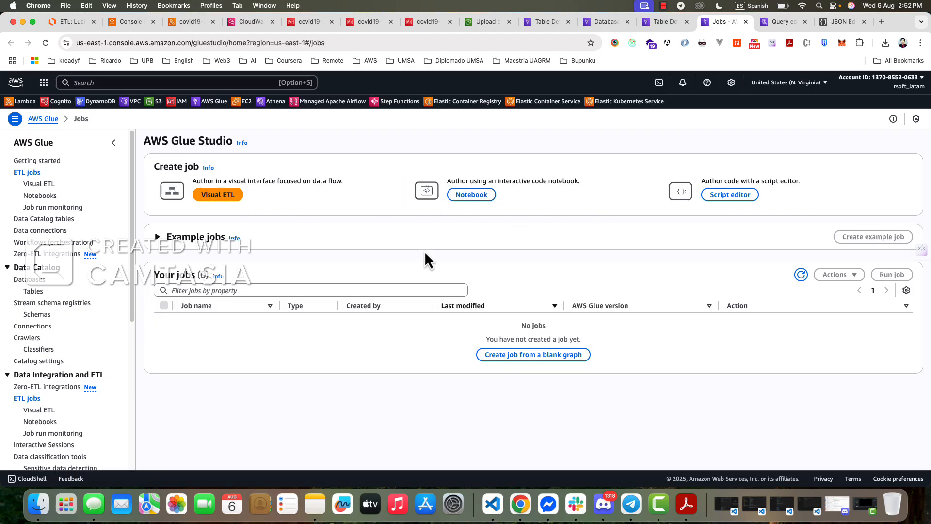
- Create a new Glue job in the script editor with the Spark engine and the Start fresh option
left_click(731, 195)
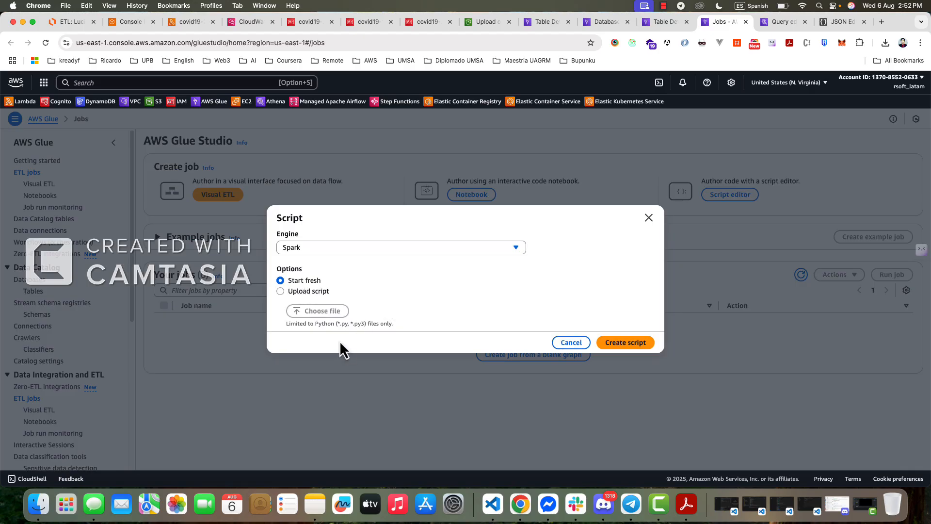
left_click(327, 248)
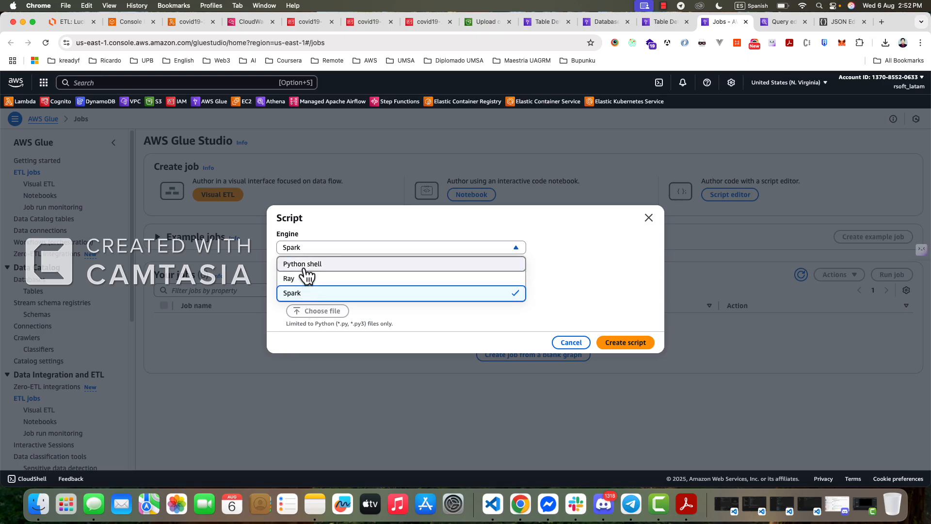
left_click(305, 293)
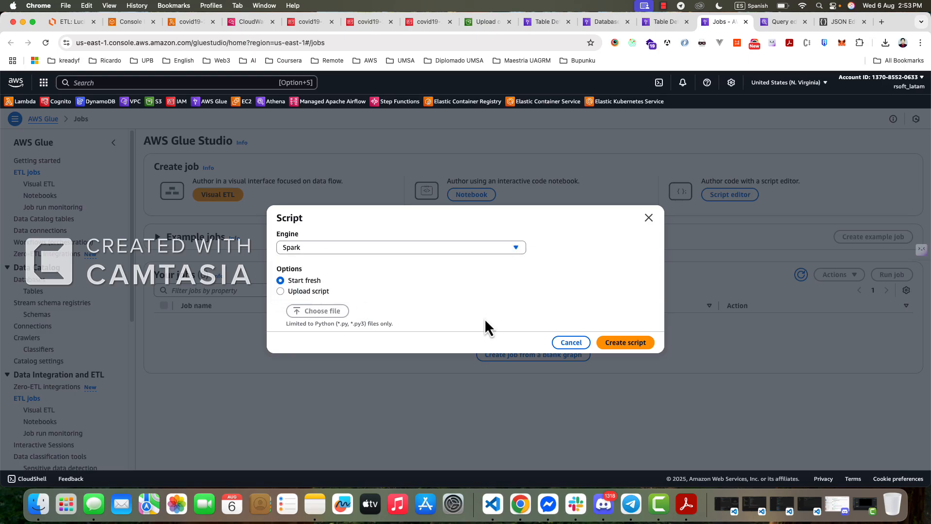
left_click(615, 342)
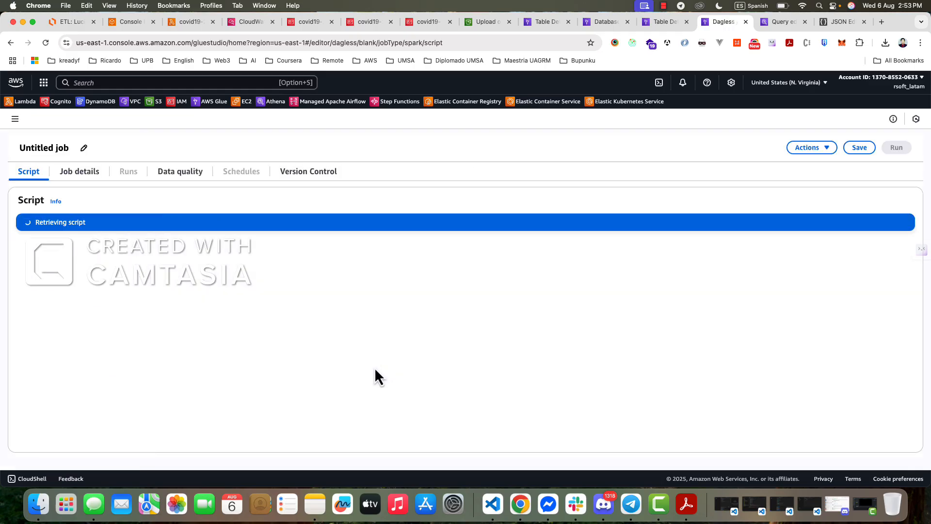
- Delete the entire default boilerplate from the untitled job's script
left_click(240, 328)
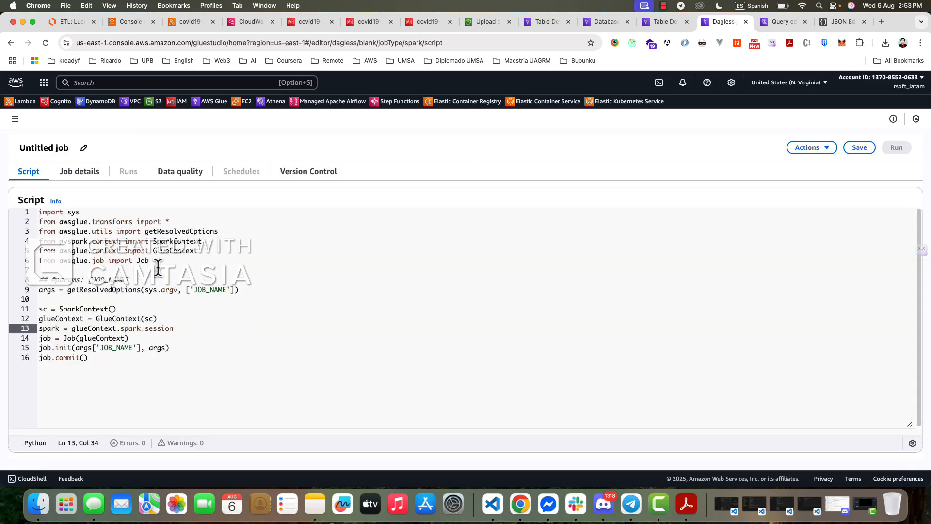
left_click(302, 318)
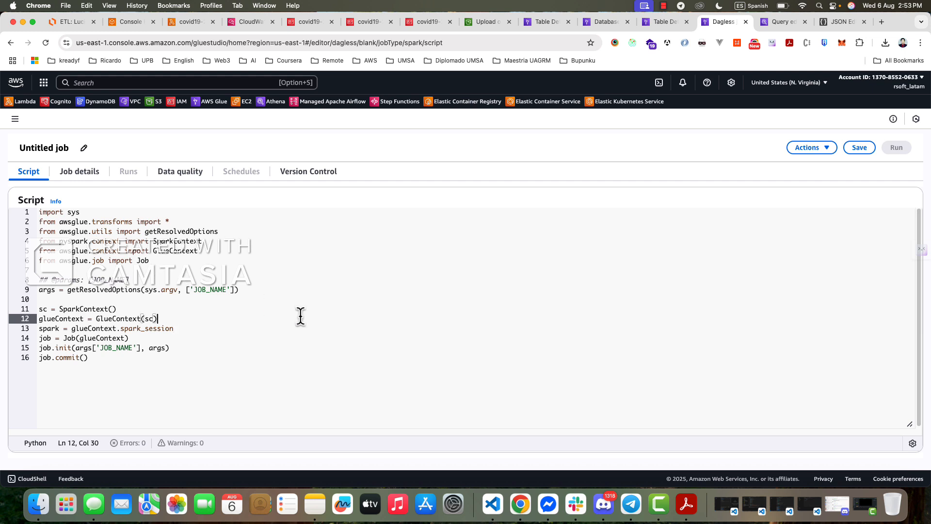
left_click_drag(87, 357, 38, 212)
key("BackSpace")
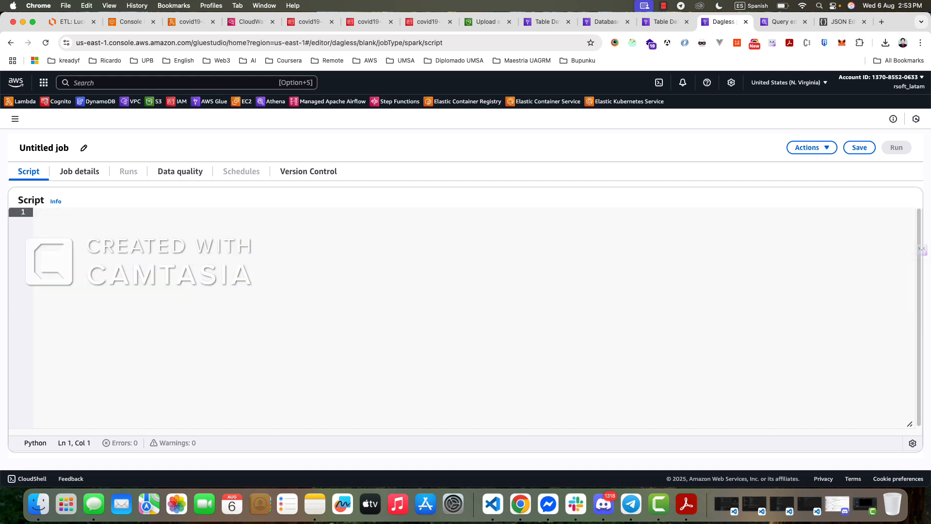
left_click(691, 515)
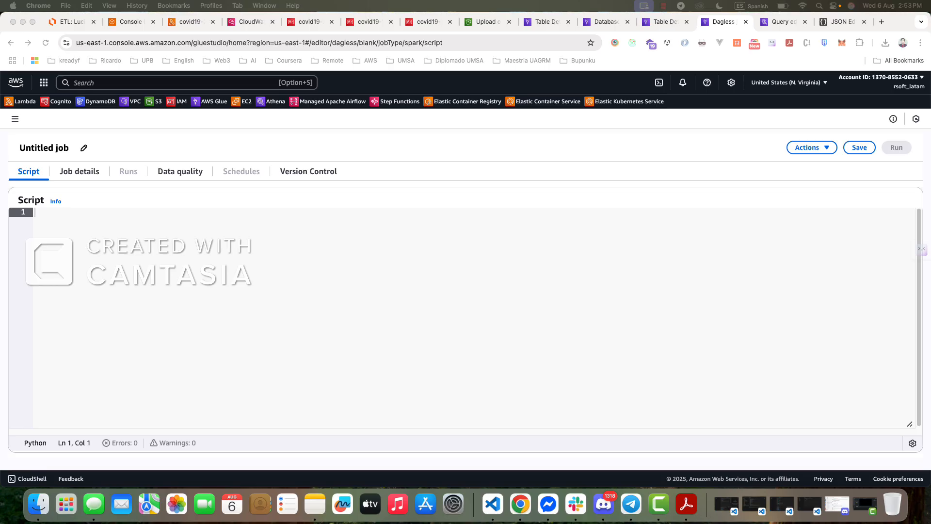
- Write "import sys" as the first line of the empty job script
left_click(191, 249)
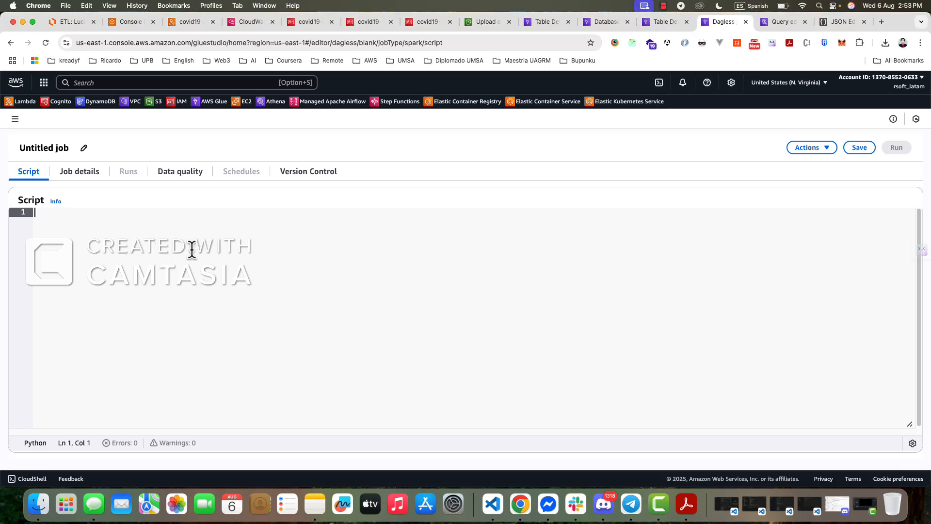
type("imo")
key("BackSpace")
key("BackSpace")
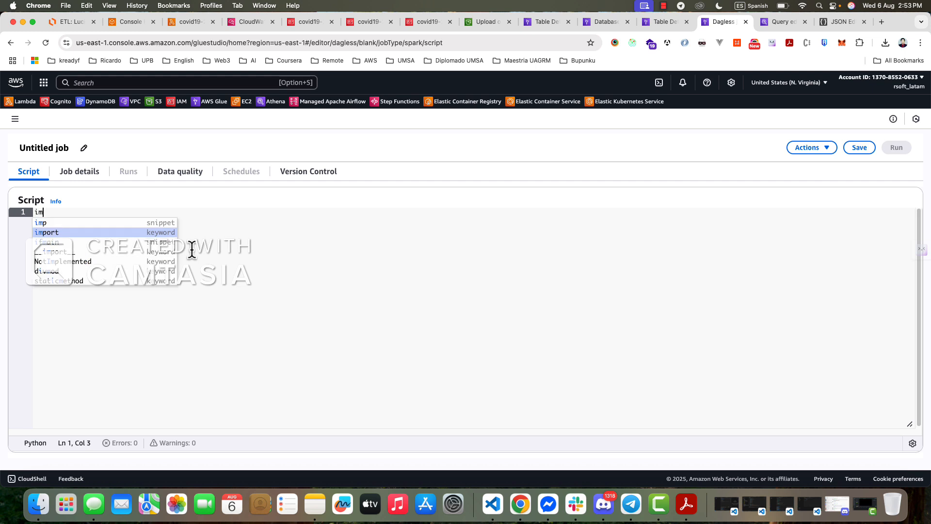
type("mport sys")
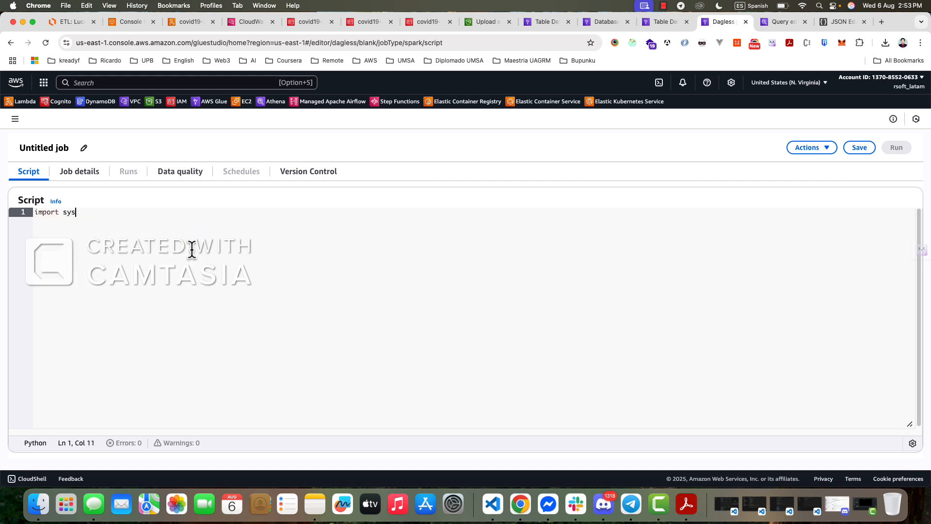
key("Return")
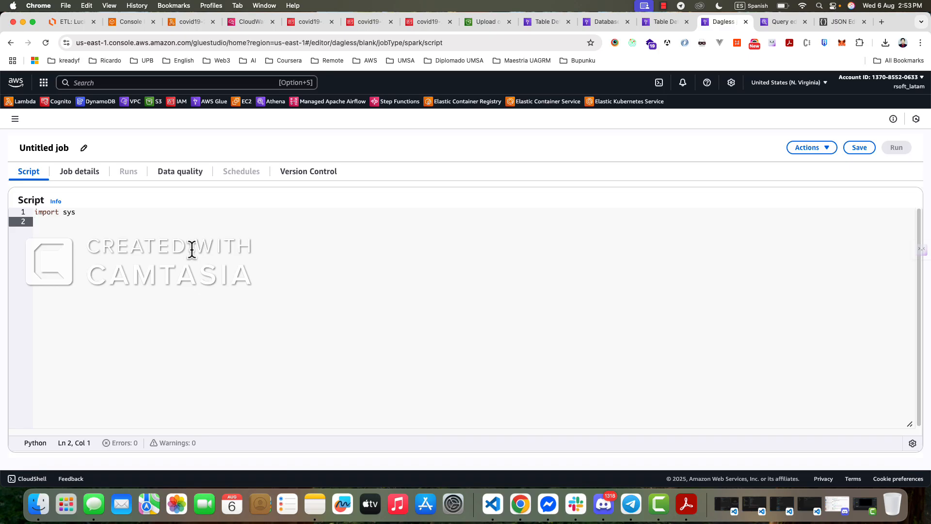
- Add the line "from awsglue.transforms import *" below the sys import
type("fro")
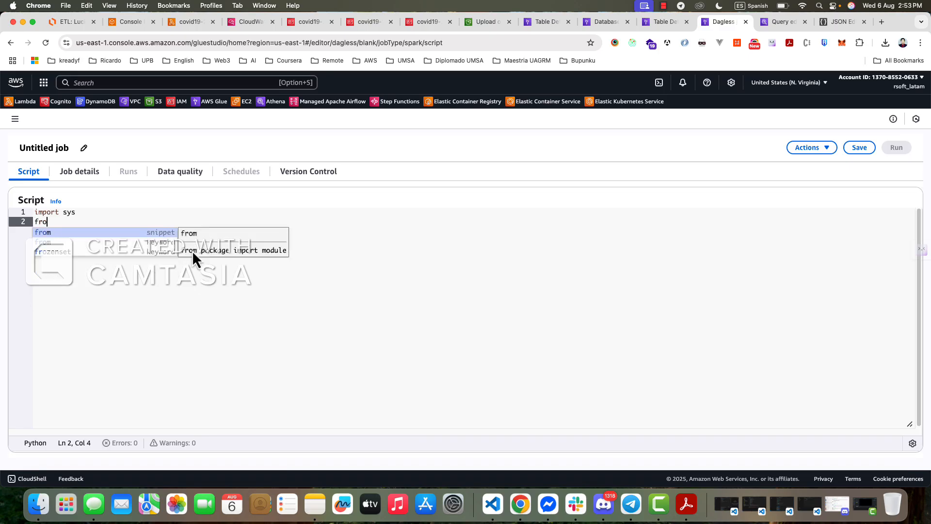
type("m aws")
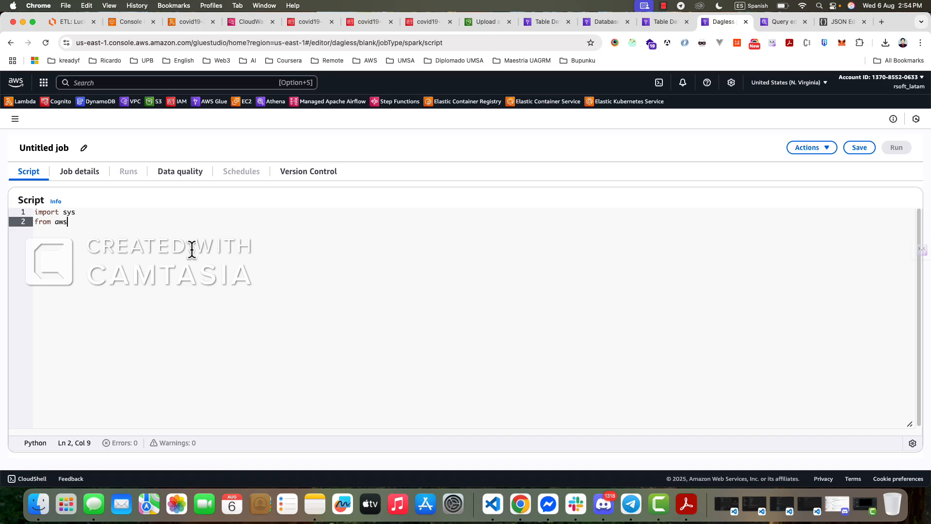
type("glue")
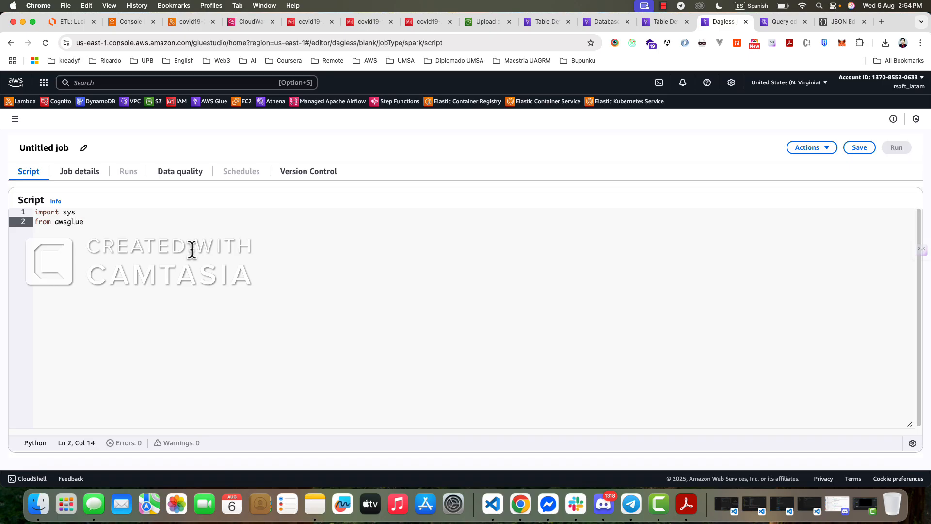
type(".tro")
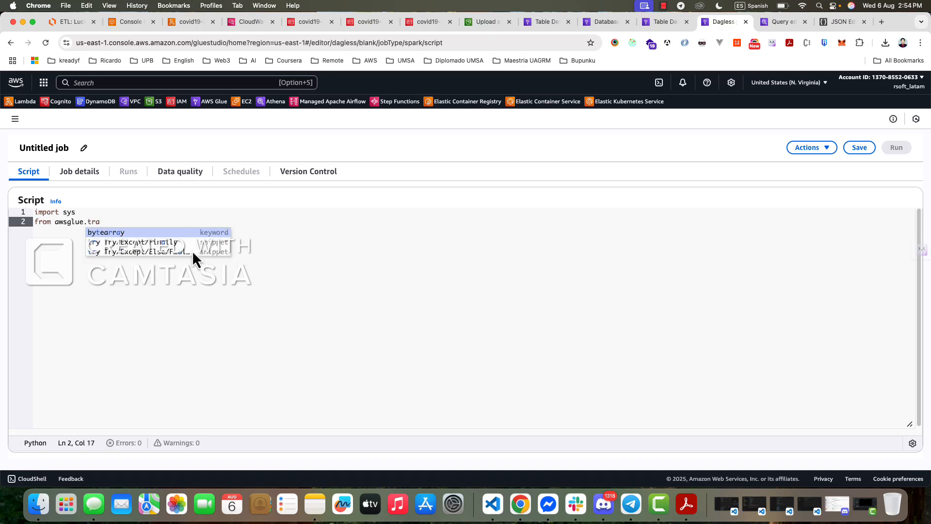
type("nsform")
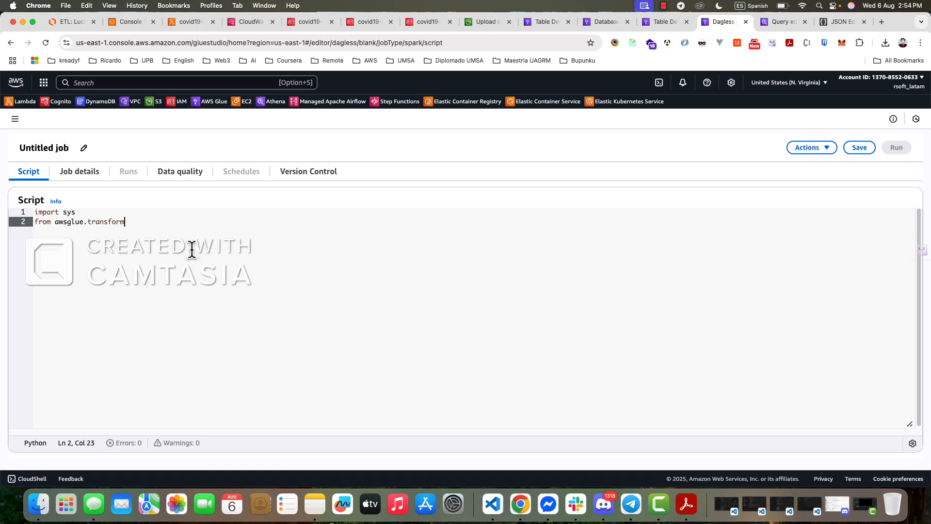
type("s import *")
key("Return")
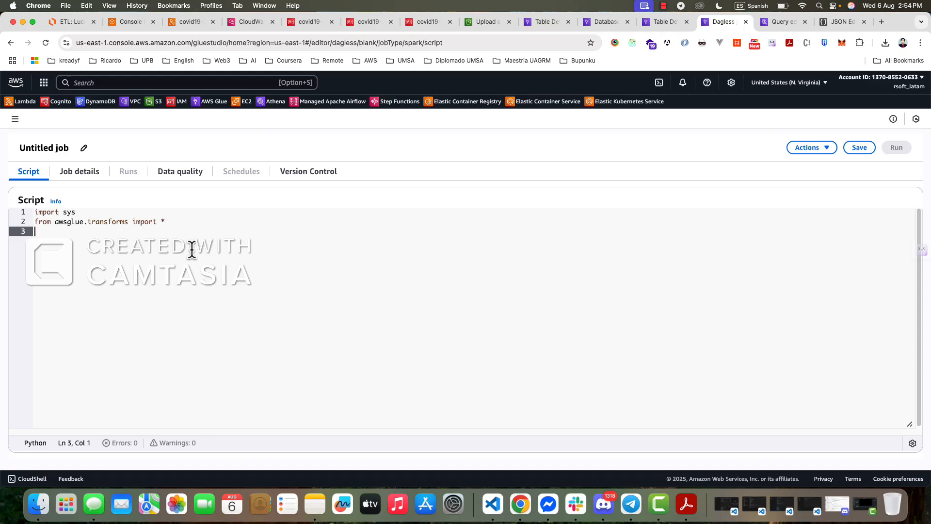
- Duplicate the awsglue.transforms import onto line 3 and change the copy's module to awsglue.utils
left_click_drag(166, 221, 37, 223)
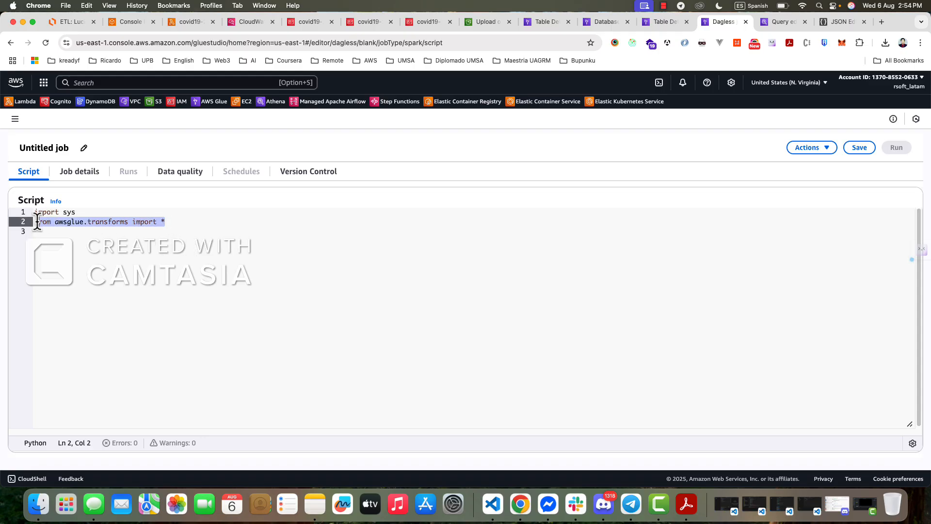
key("super+c")
key("Down")
key("super+v")
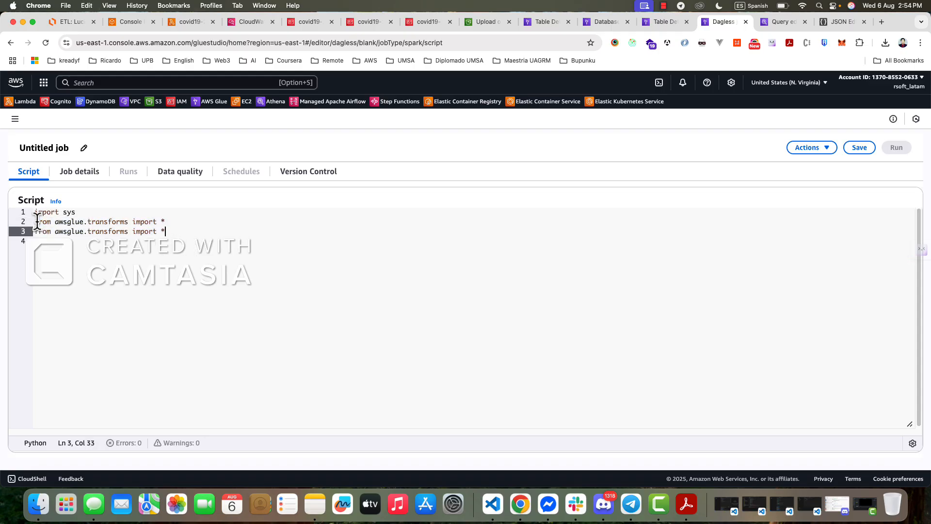
double_click(115, 231)
type("utils")
left_click(117, 232)
left_click(168, 242)
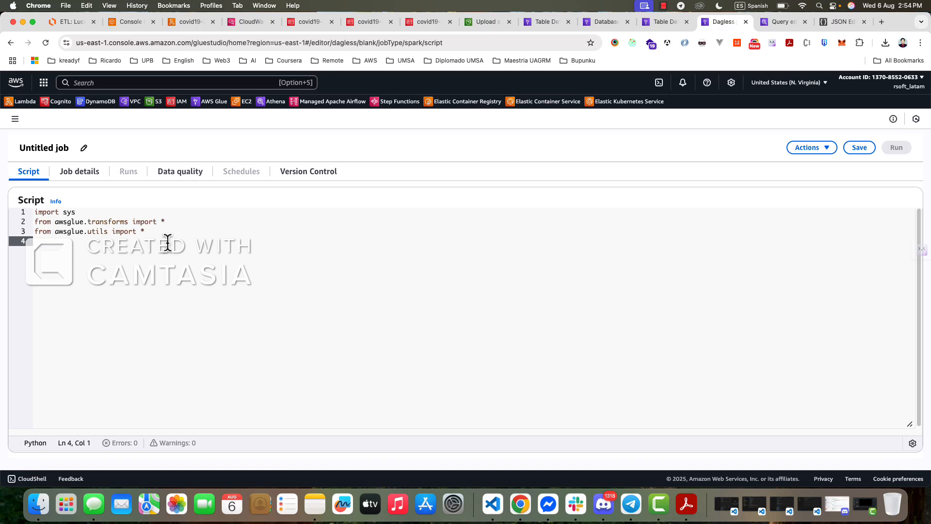
- Replace the wildcard in the awsglue.utils import with getResolvedOptions and add a new line below it
left_click(156, 231)
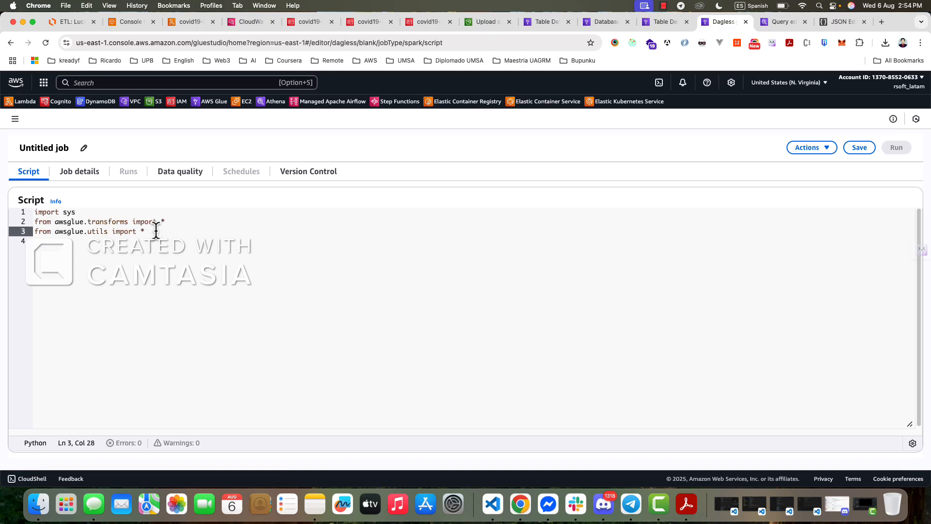
key("BackSpace")
type("get")
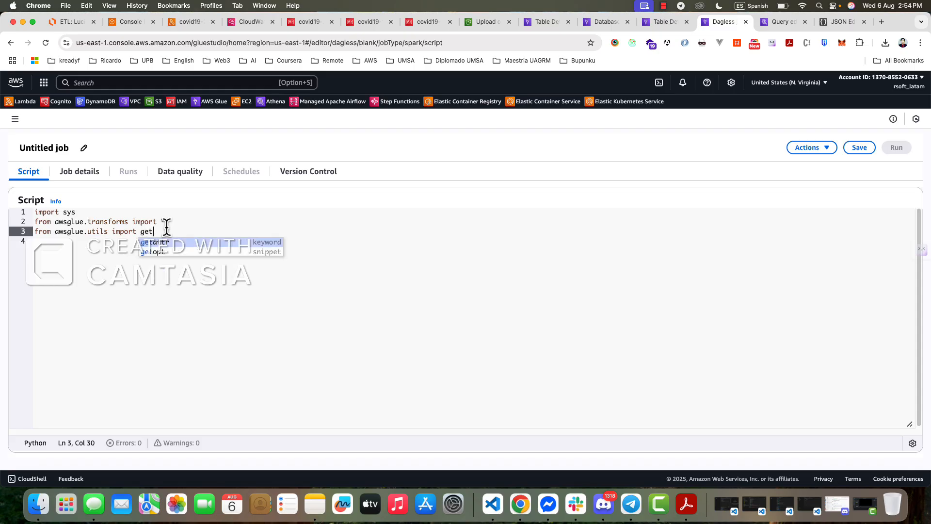
type("Re")
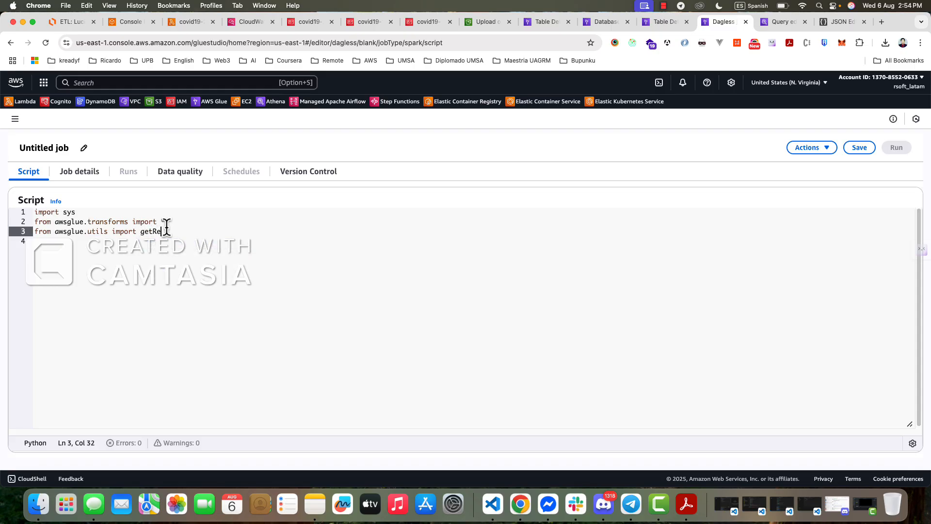
type("solvedOptions")
key("Return")
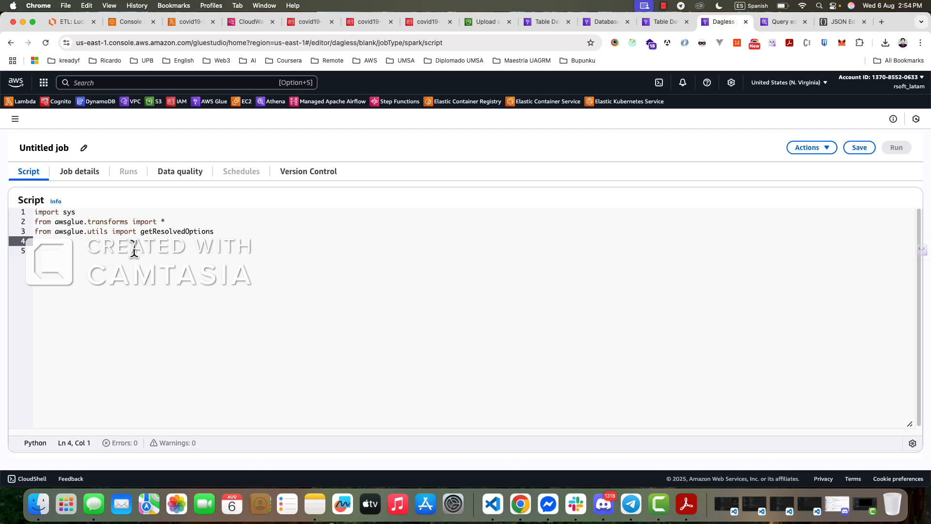
- Add the line "from pyspark.context import SparkContext" on line 4 of the script
type("from pyspark")
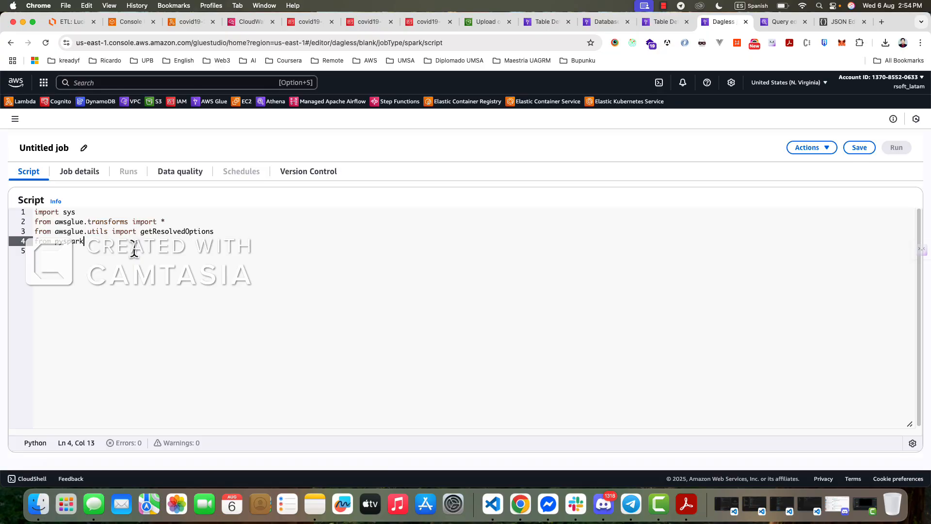
type(".context import")
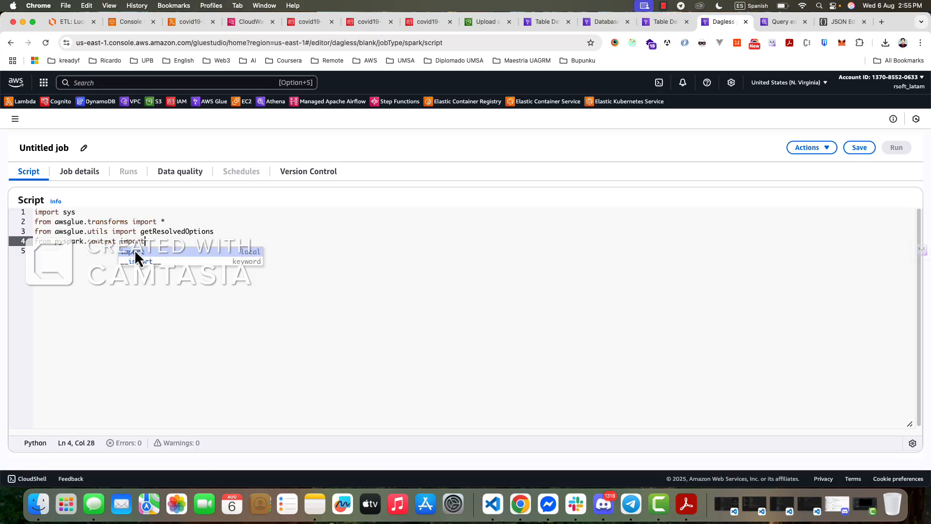
type(" S")
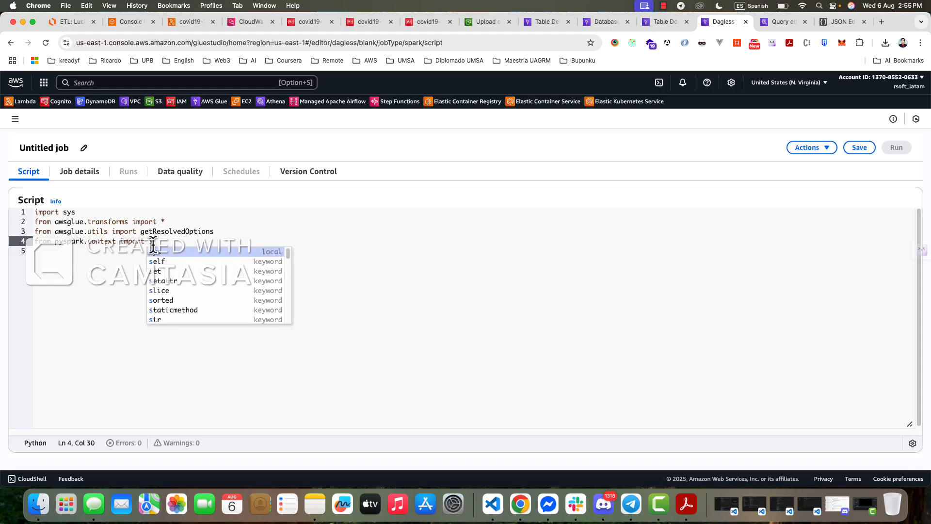
type("par")
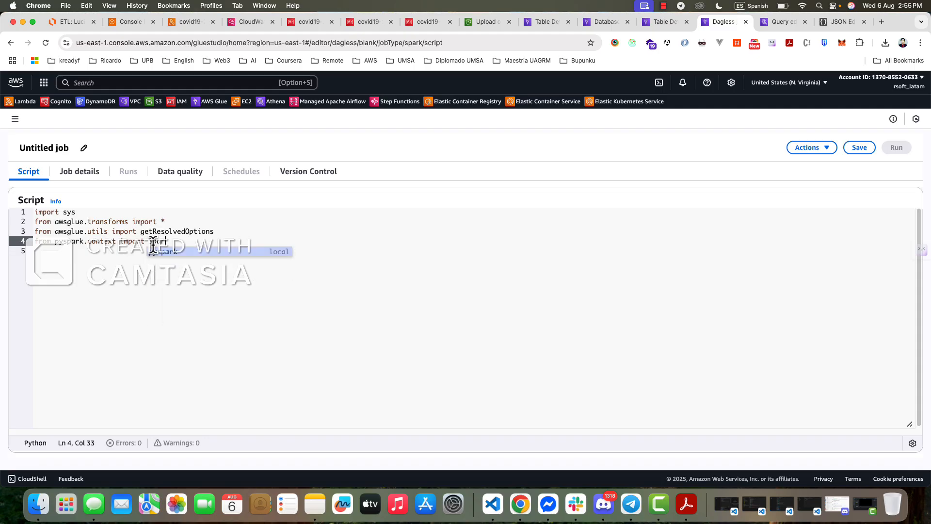
type("kContext")
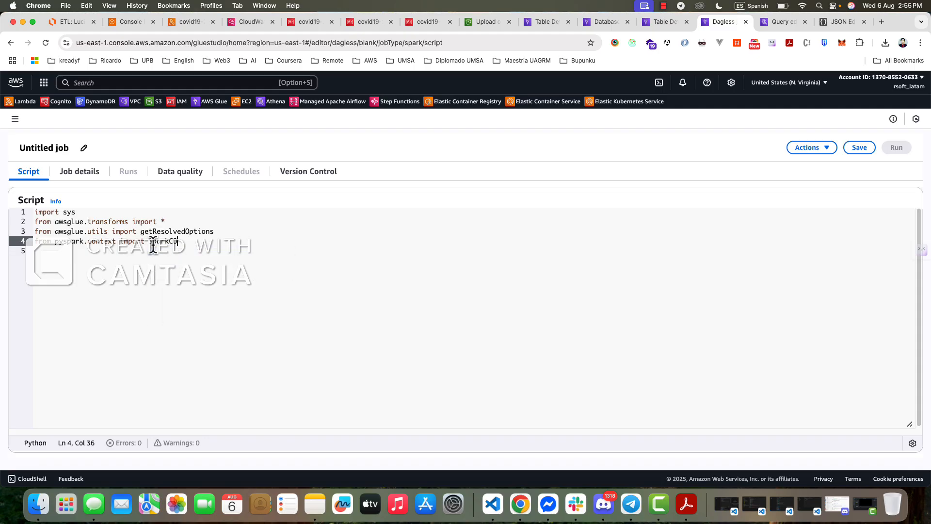
key("Left")
key("Left")
key("Left")
key("Left")
key("End")
key("Return")
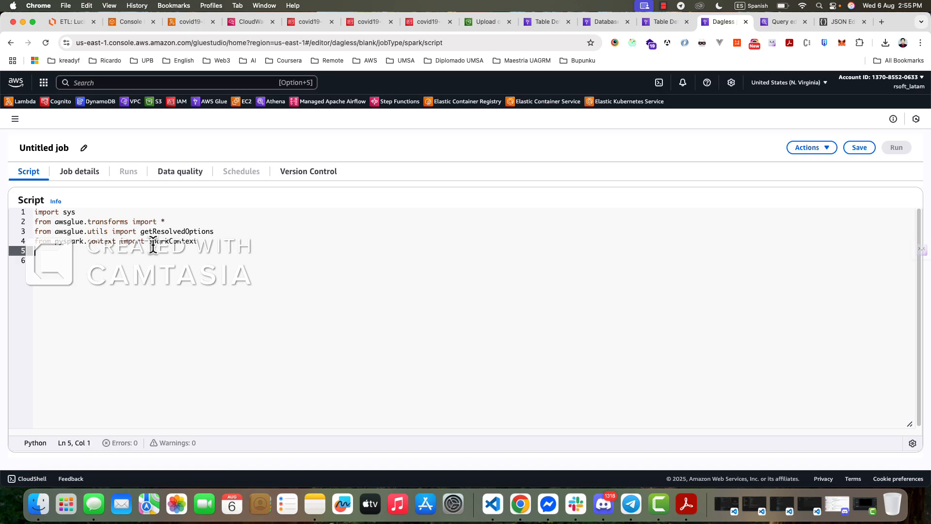
- Add the line "from awsglue.context import GlueContext" on line 5 of the script
type("from aw")
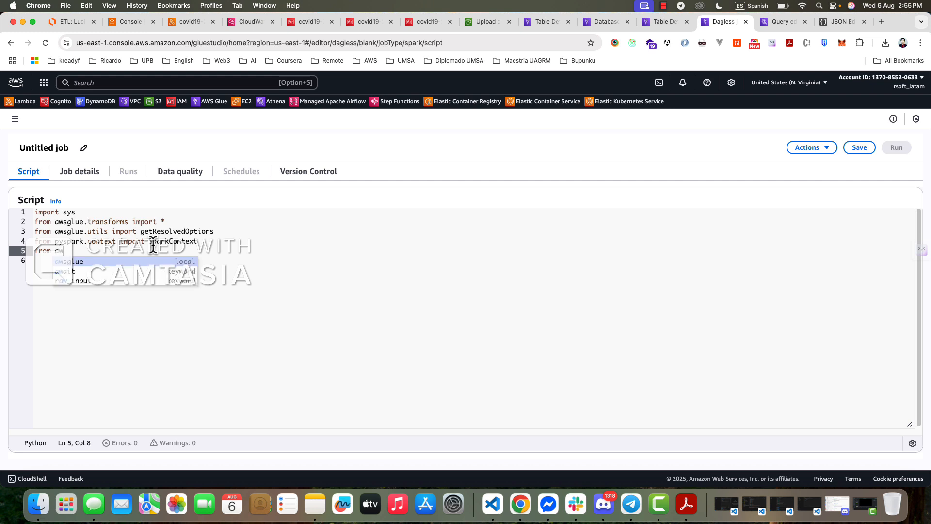
type("sglue")
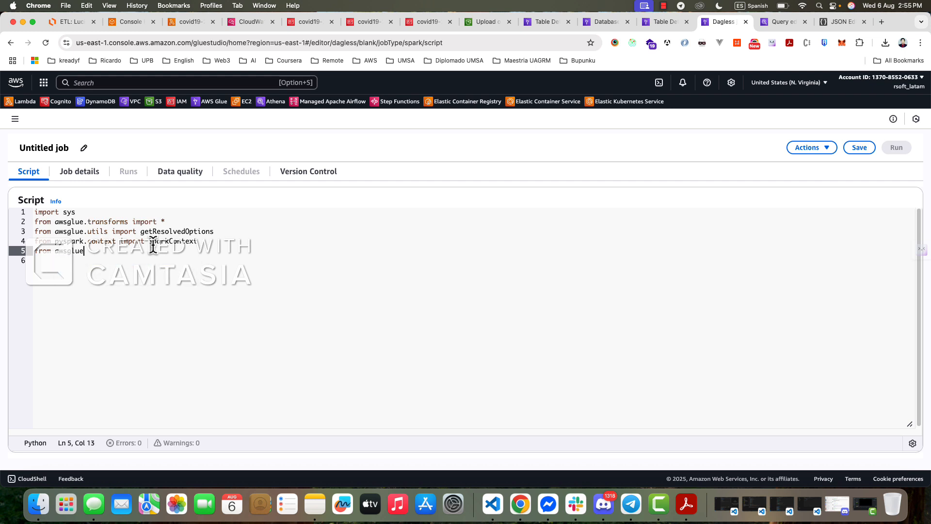
type(".con")
key("Tab")
type("impr")
key("BackSpace")
type("ort glue")
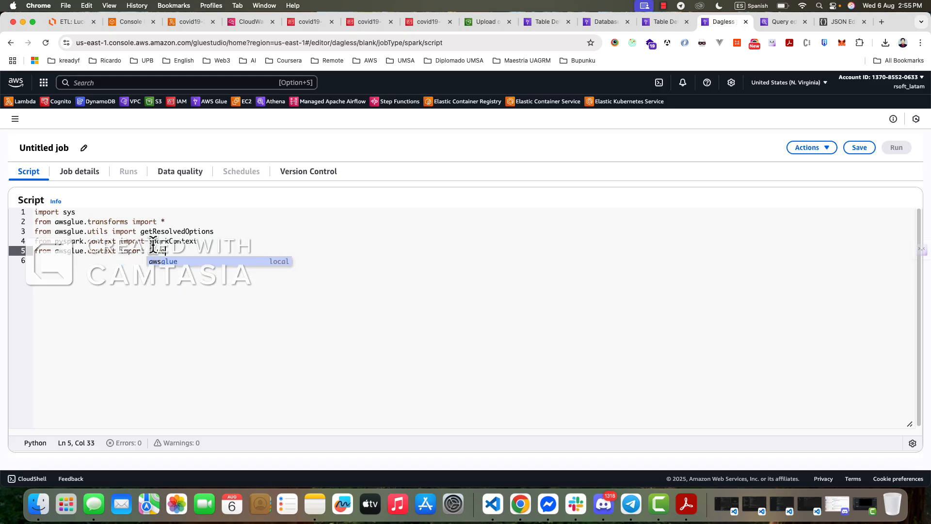
type("Context")
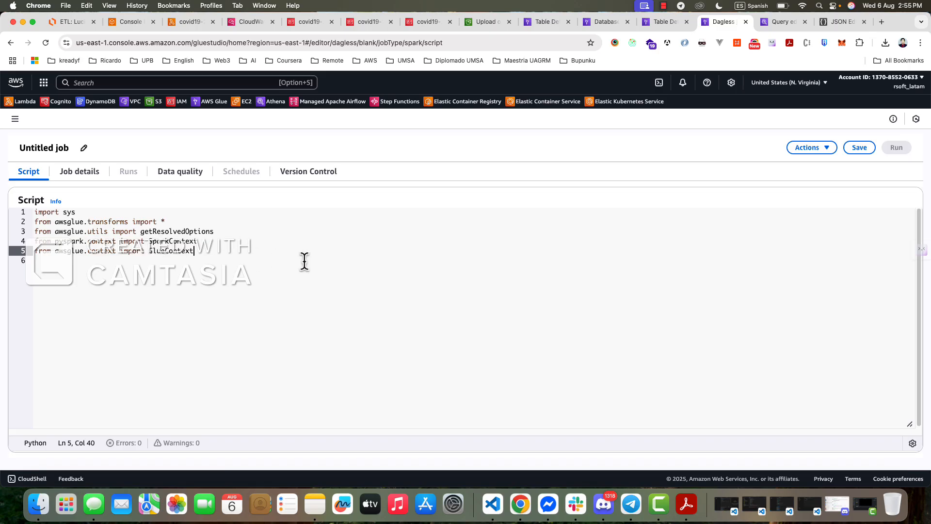
- Leave line 6 blank and assign a getResolvedOptions() call to the variable args on line 7
key("Return")
key("Return")
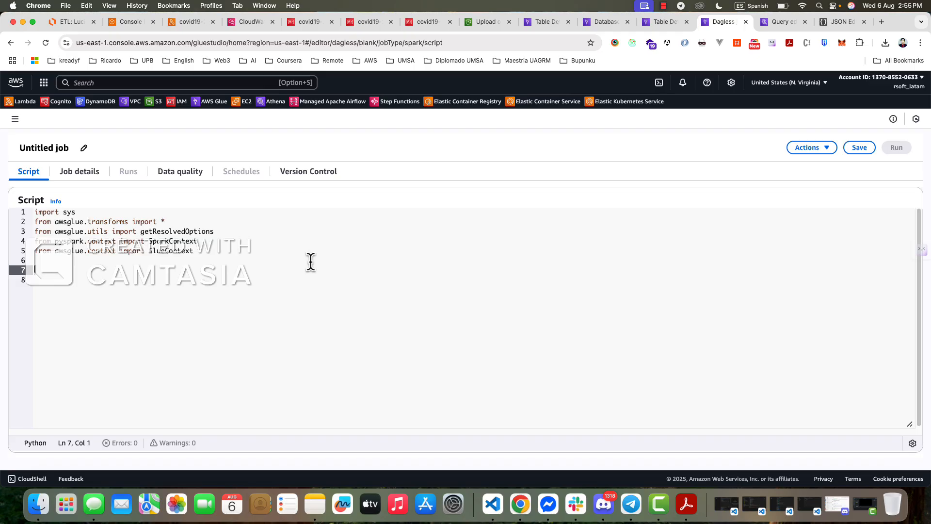
type("a")
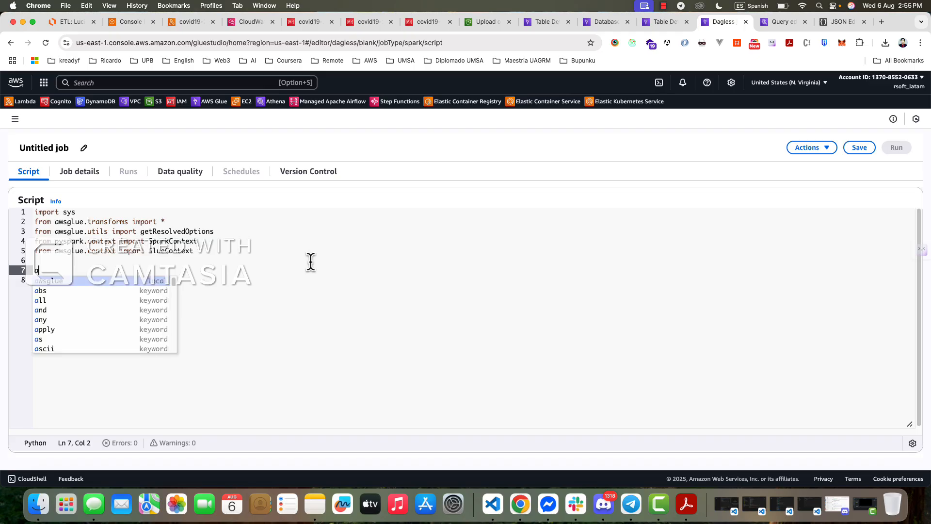
type("rgs =")
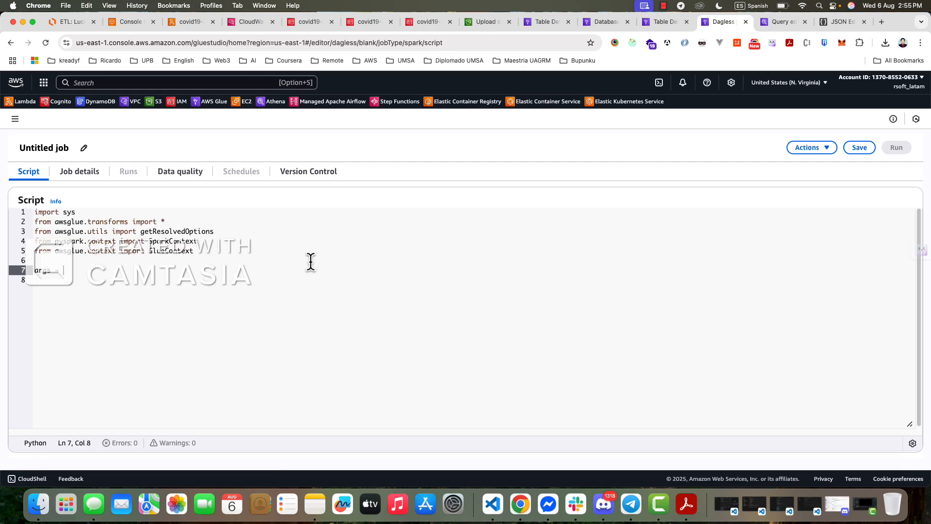
double_click(155, 231)
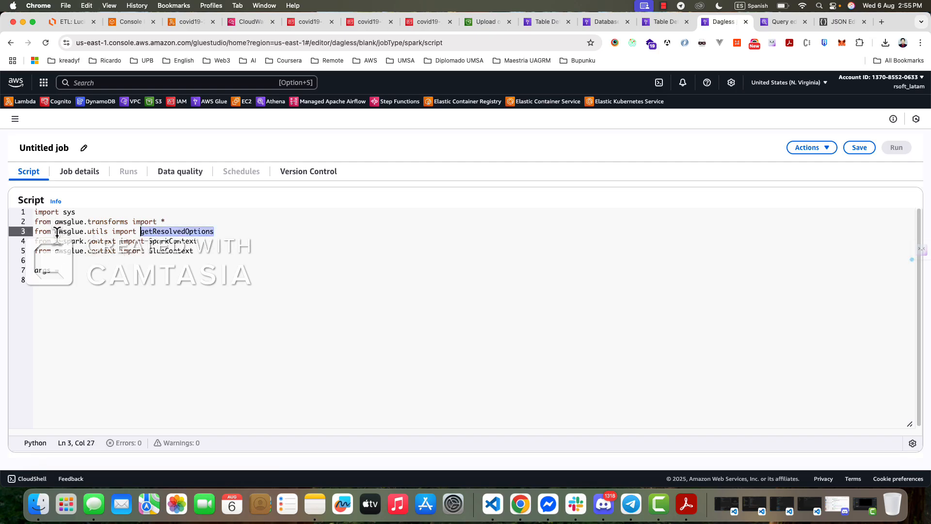
key("cmd+c")
left_click(83, 264)
left_click(91, 270)
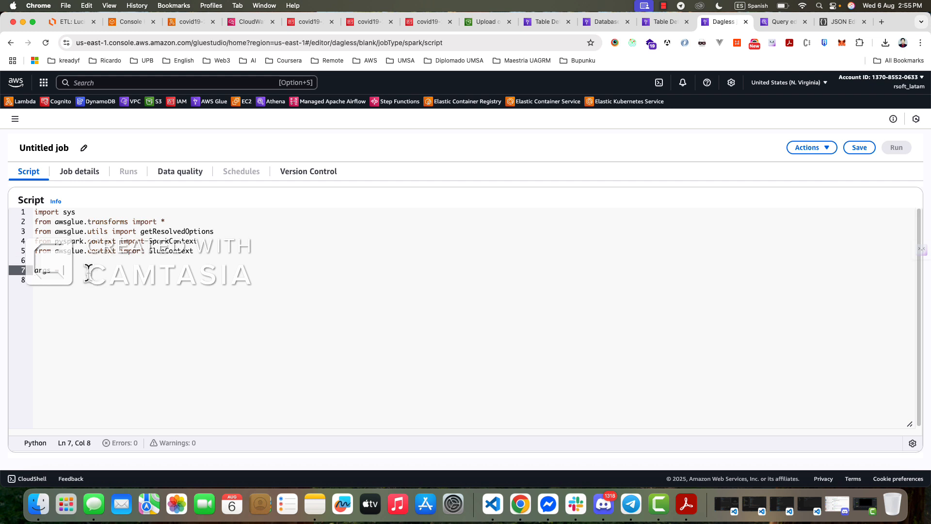
key("cmd+v")
type("()")
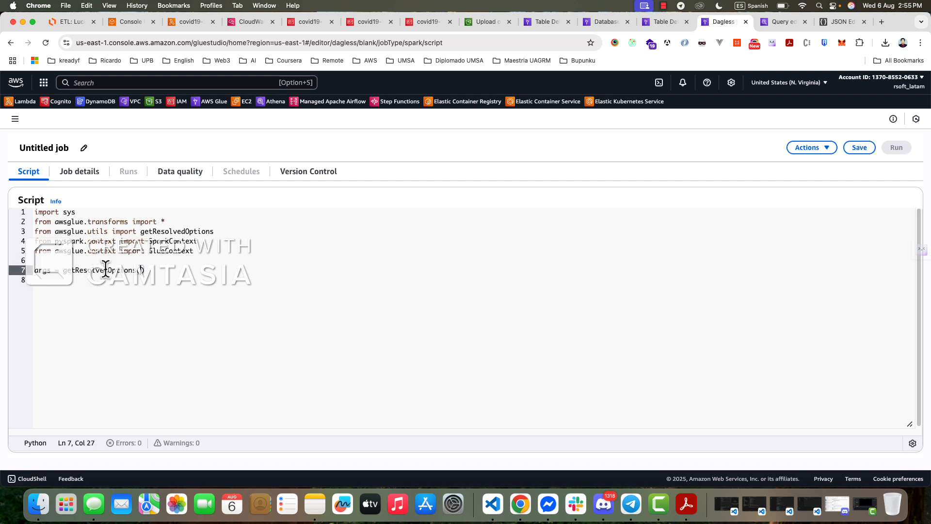
type("sys.argv")
- Pass sys.argv and ['JOB_NAME'] as arguments to getResolvedOptions, and add a blank line below it
key("BackSpace")
type("v, ['JOB_NAME']")
key("Return")
key("Return")
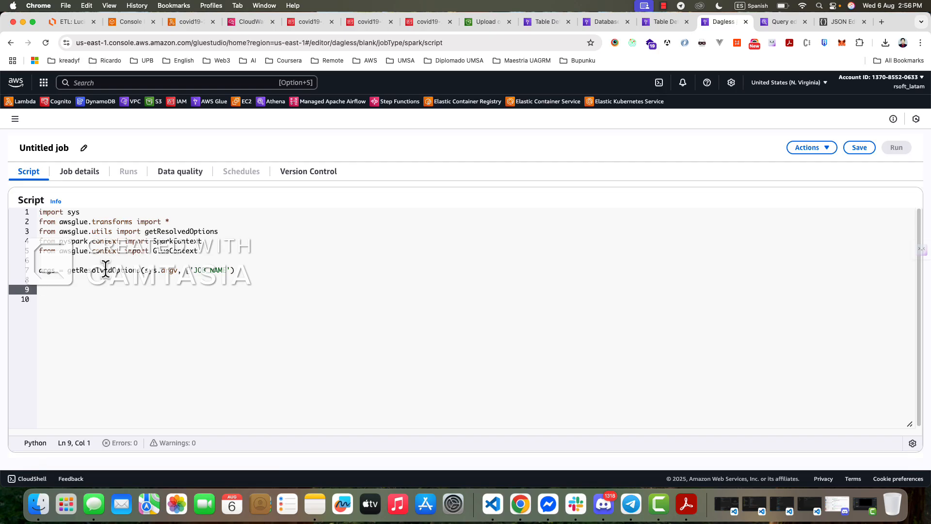
- Add the line "sc = SparkContext()" on line 9 of the script
type("sc =")
double_click(177, 241)
left_click(102, 288)
key("super+v")
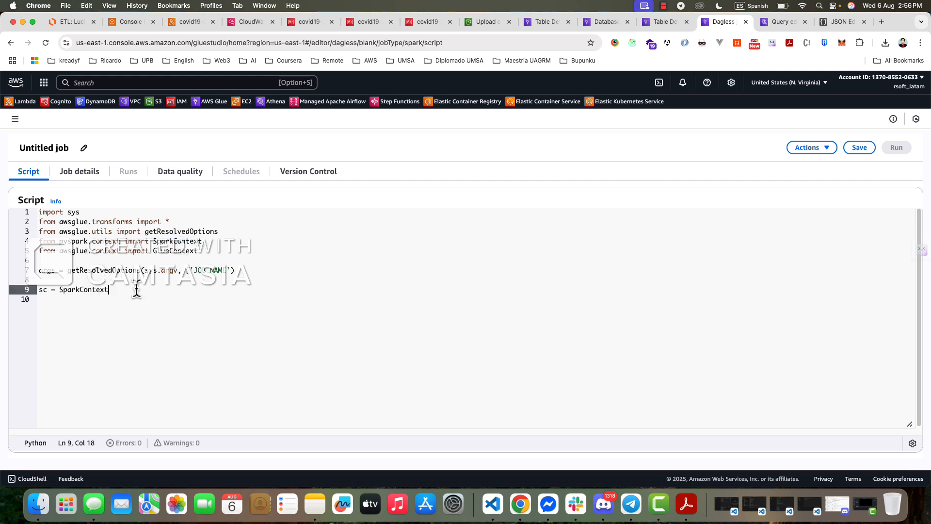
type("()")
key("Return")
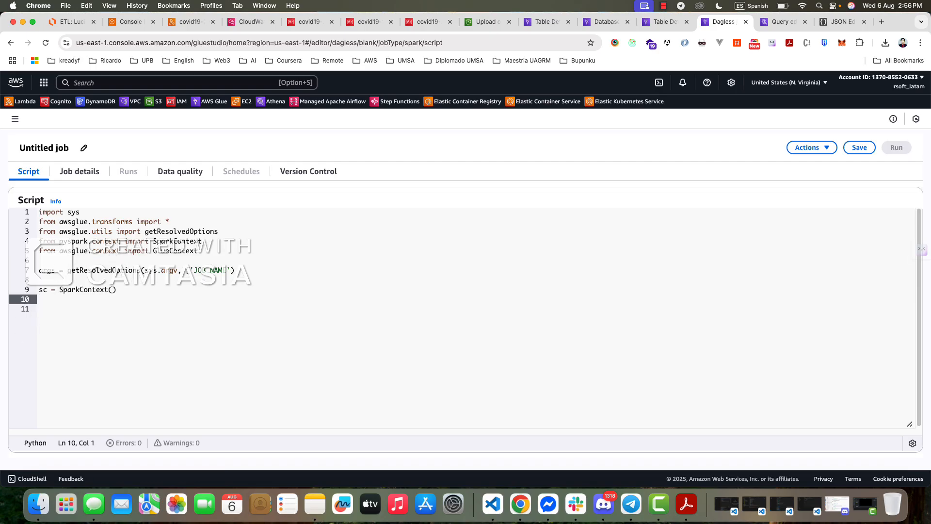
- Write the variable name glueContext, with a lowercase g, on line 10
type("gleCo")
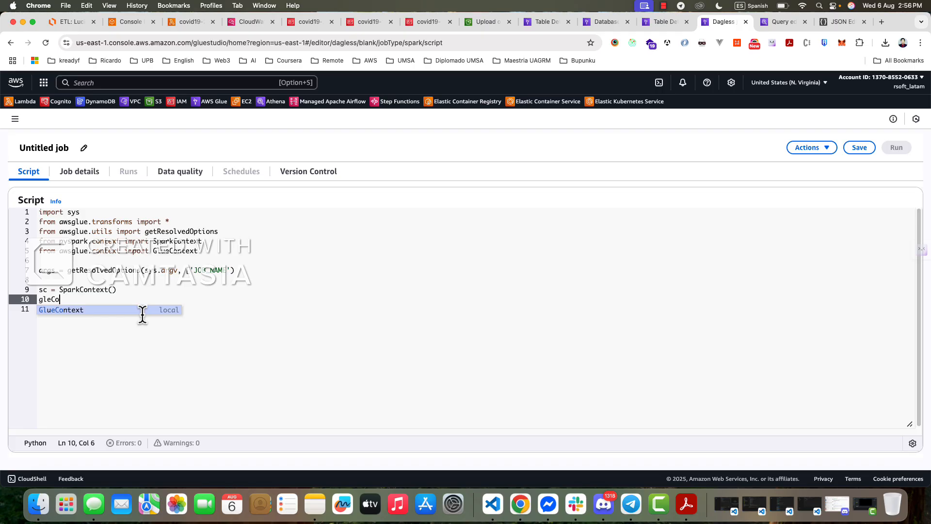
key("Return")
key("Left")
key("Left")
key("Left")
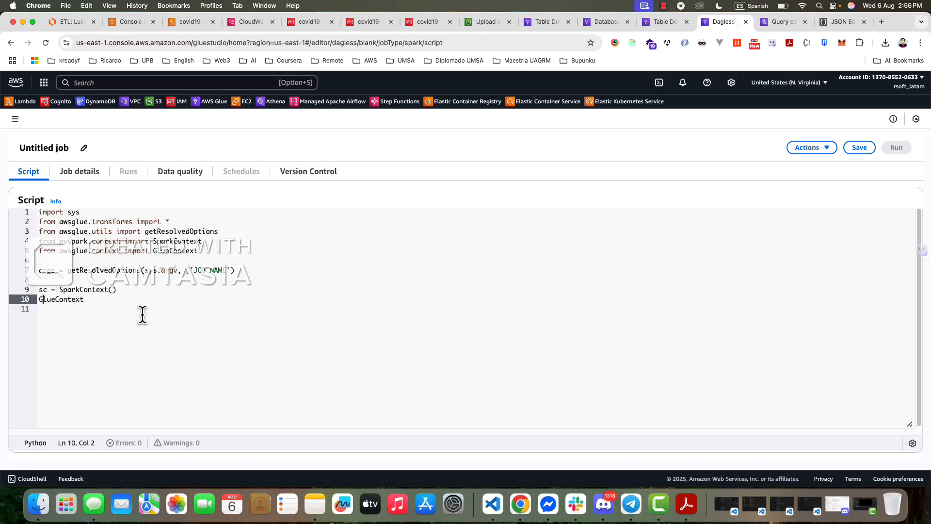
key("BackSpace")
type("g")
key("End")
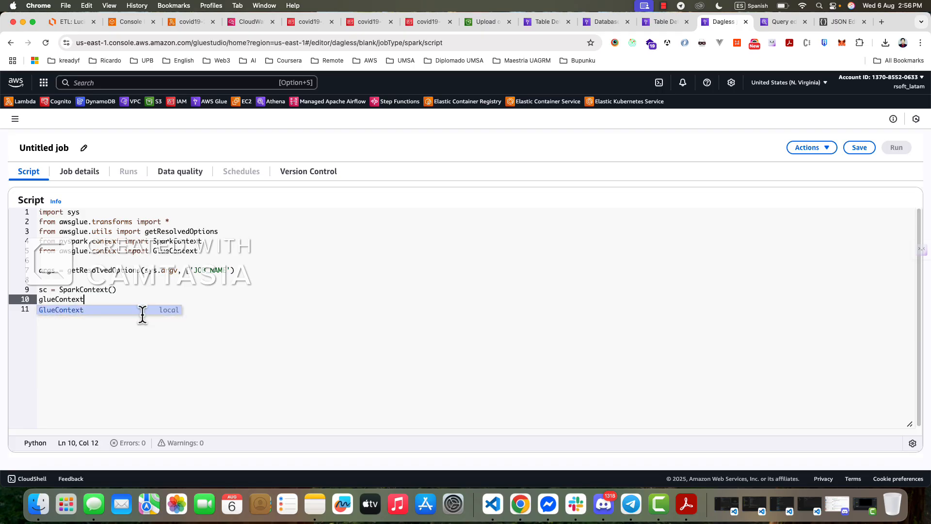
- Assign GlueContext(sc) to the glueContext variable and add a new line below it
type("=")
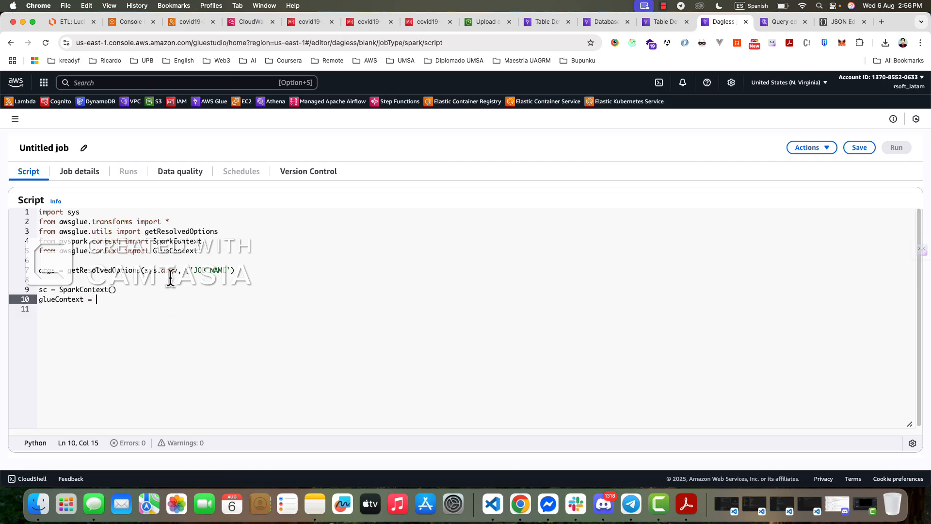
left_click(165, 251)
double_click(165, 251)
key("cmd+c")
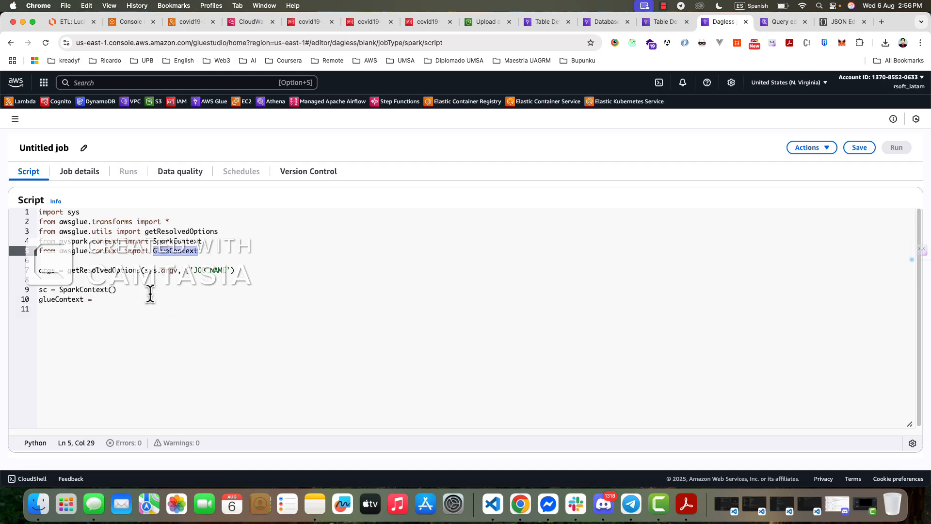
left_click(156, 299)
key("cmd+v")
type("()")
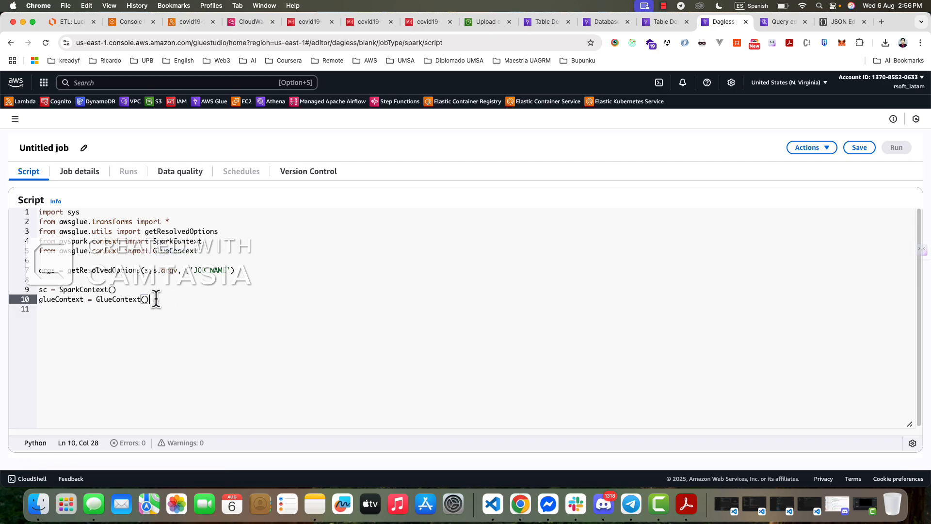
type("sc)")
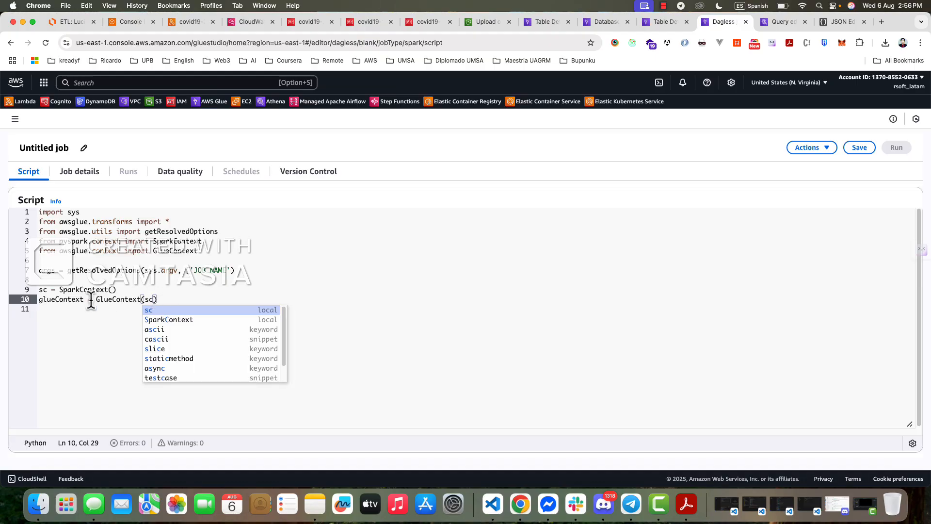
key("Return")
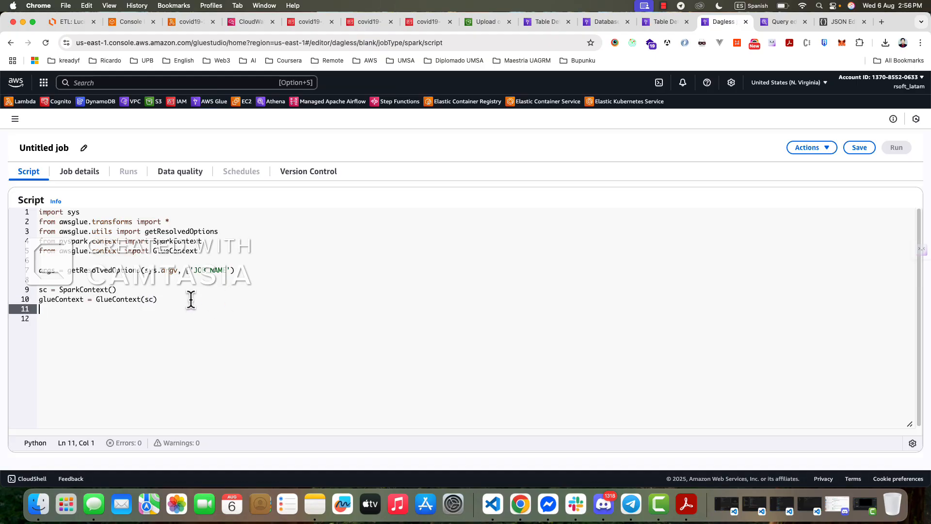
- Begin line 11 with the assignment "spark = glueContext"
type("spark =")
double_click(62, 299)
key("cmd+c")
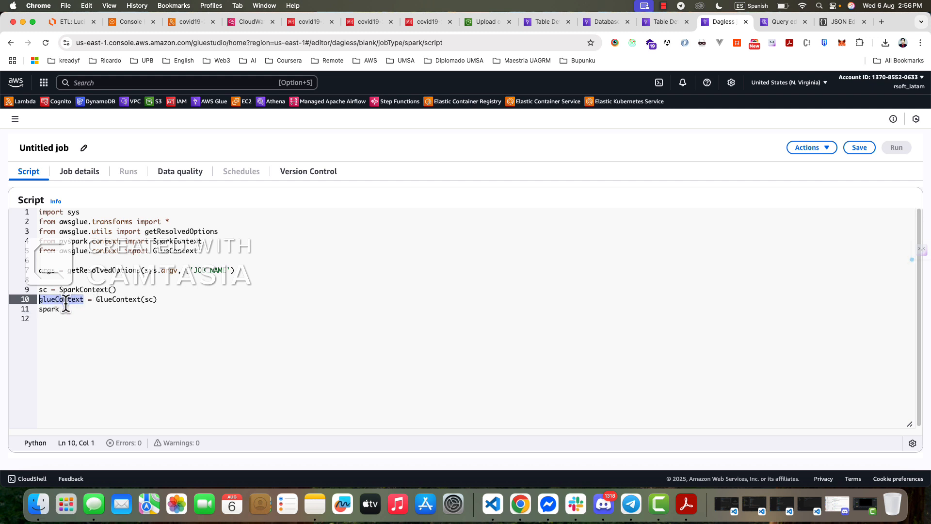
left_click(134, 308)
key("cmd+v")
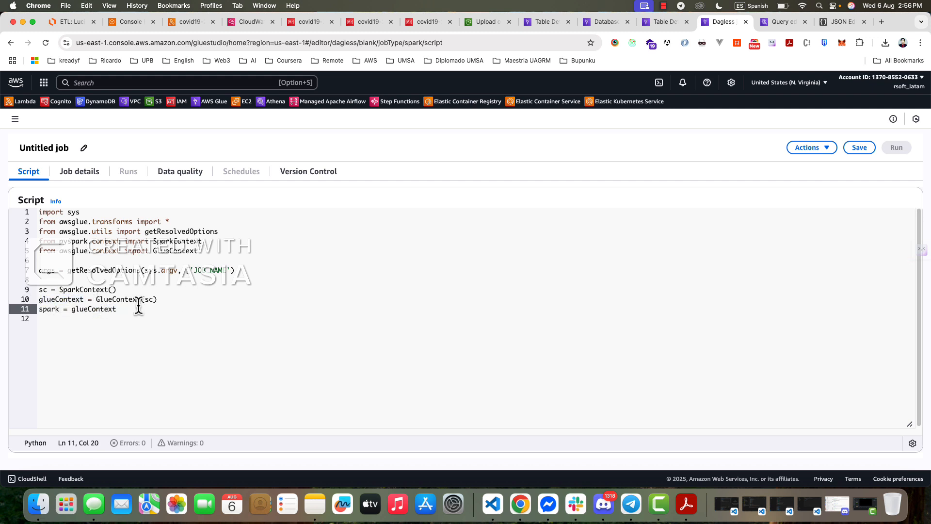
- Complete the spark assignment as glueContext.spark_session and leave a blank line below it
type(".s")
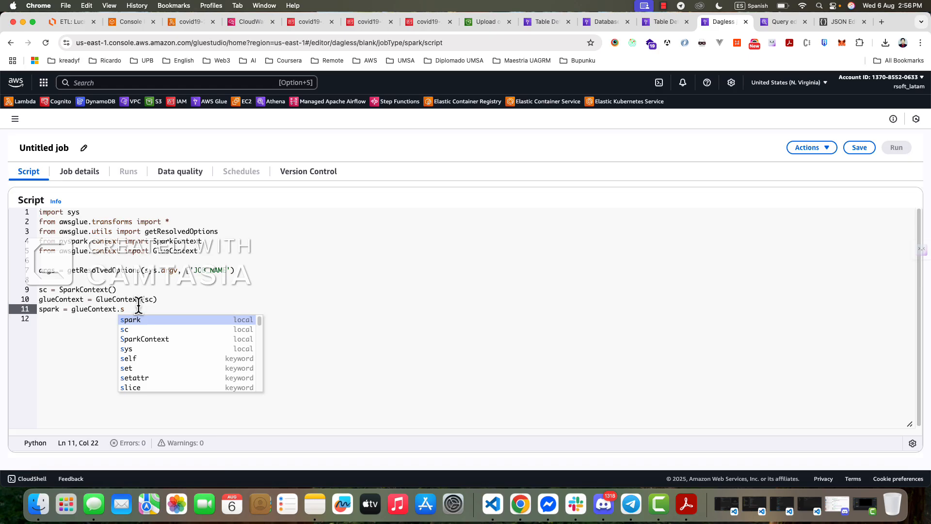
type("park")
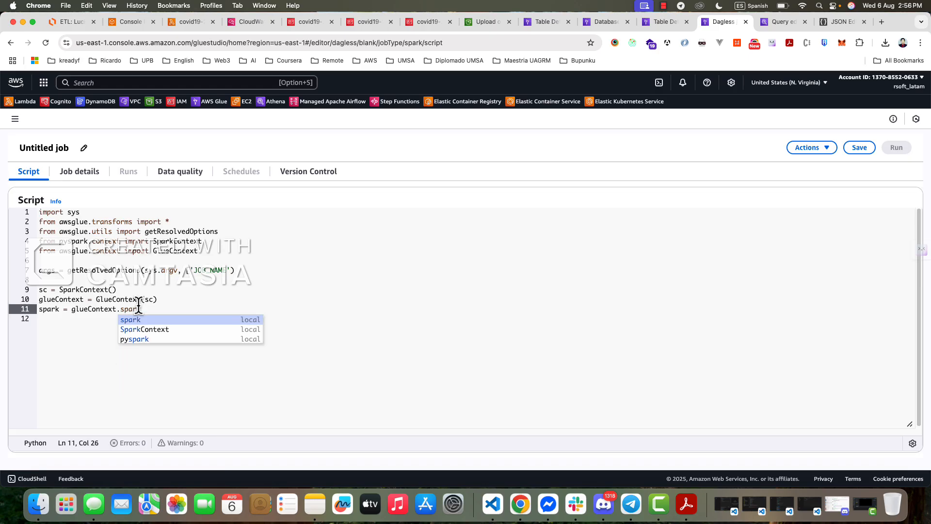
type(".s")
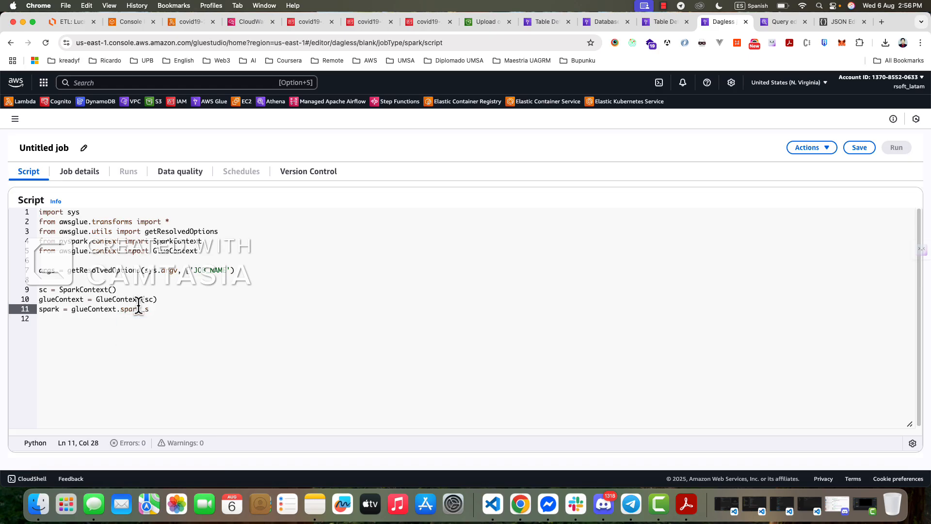
type("ession")
left_click(208, 318)
left_click(202, 312)
key("Return")
key("Return")
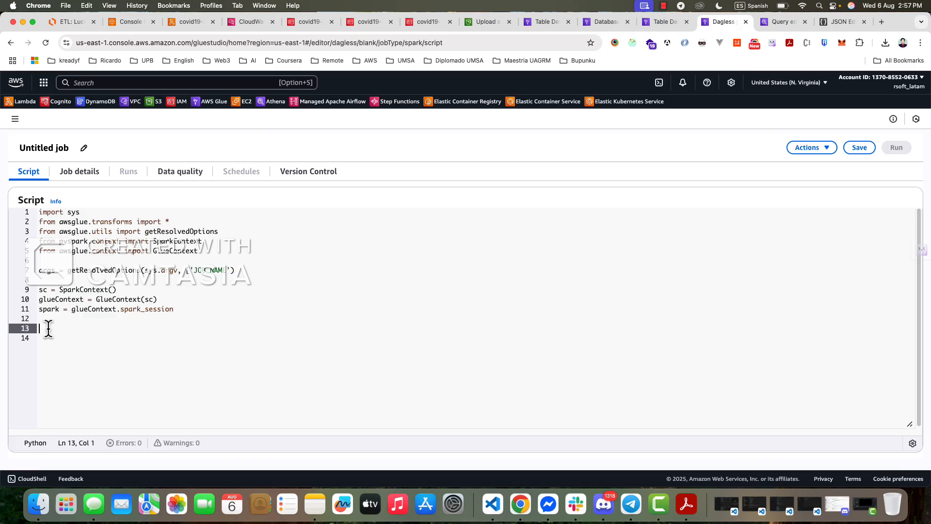
- Review the Data Catalog's database list and the cases table's details and schema
left_click(545, 25)
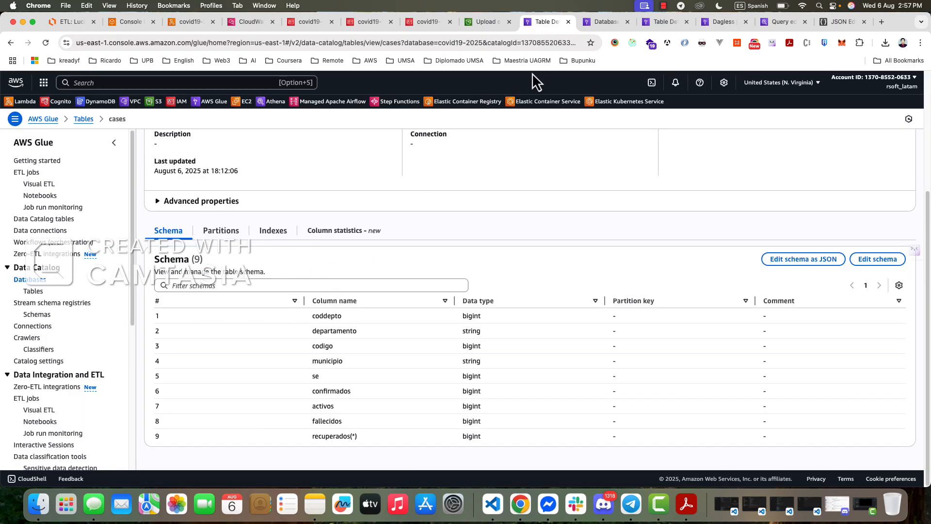
left_click(601, 22)
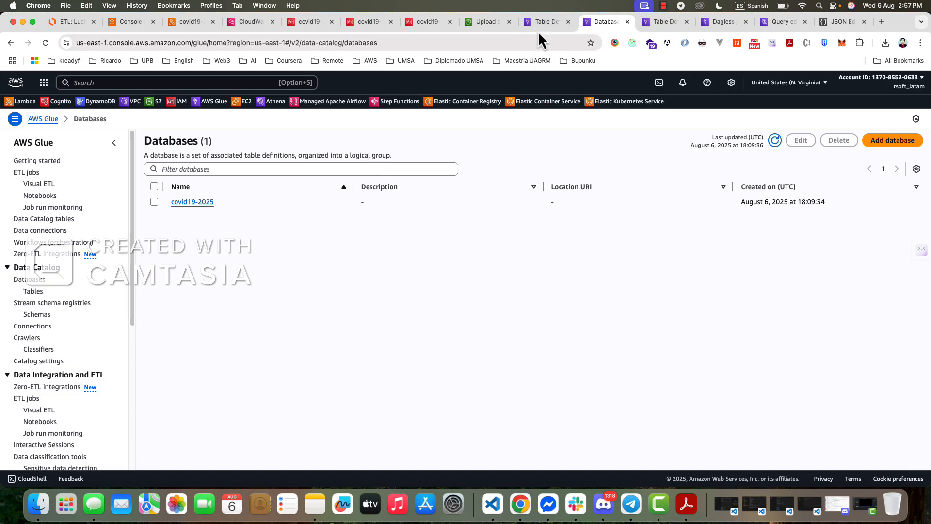
left_click(655, 21)
scroll(333, 364, "down", 1)
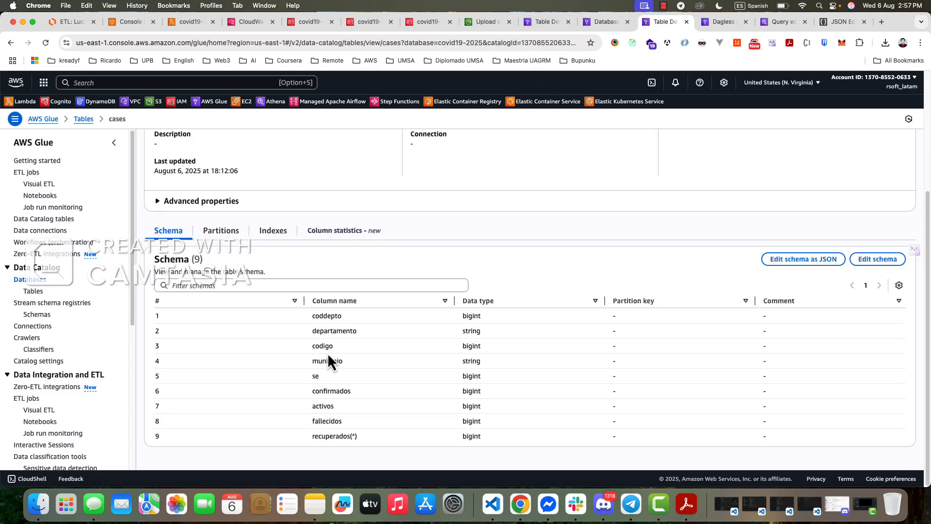
scroll(339, 366, "up", 3)
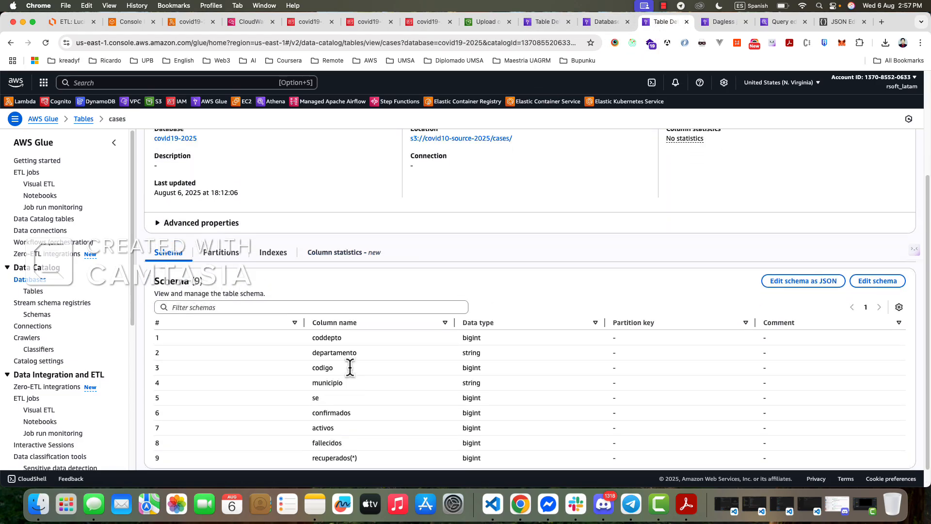
left_click(723, 22)
- Look through the open Lambda, CloudWatch, IAM role, S3 upload, Glue and Athena console pages to find the redundant ones
left_click(194, 23)
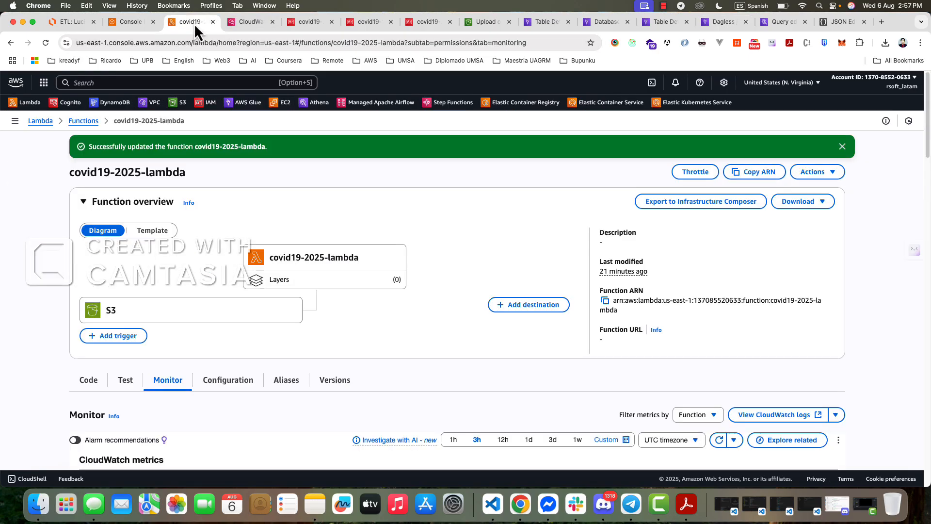
left_click(252, 23)
left_click(299, 25)
left_click(357, 27)
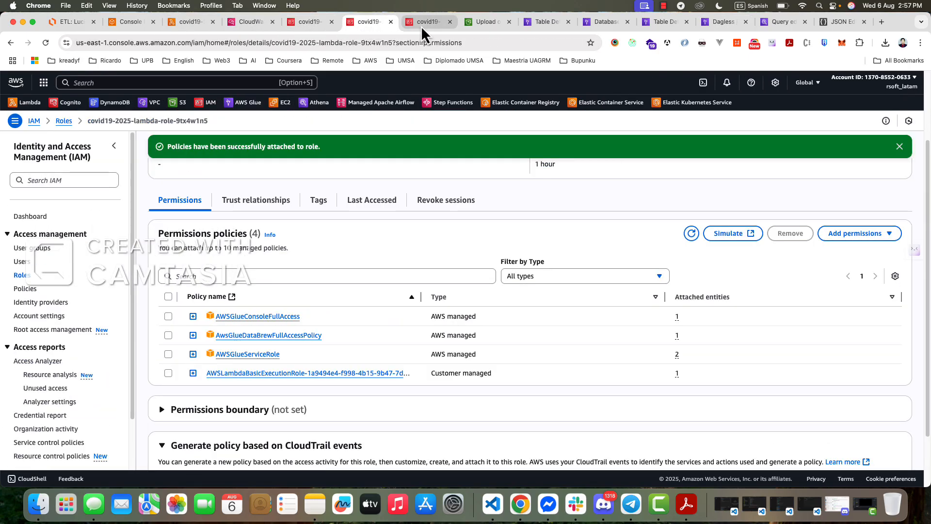
left_click(420, 25)
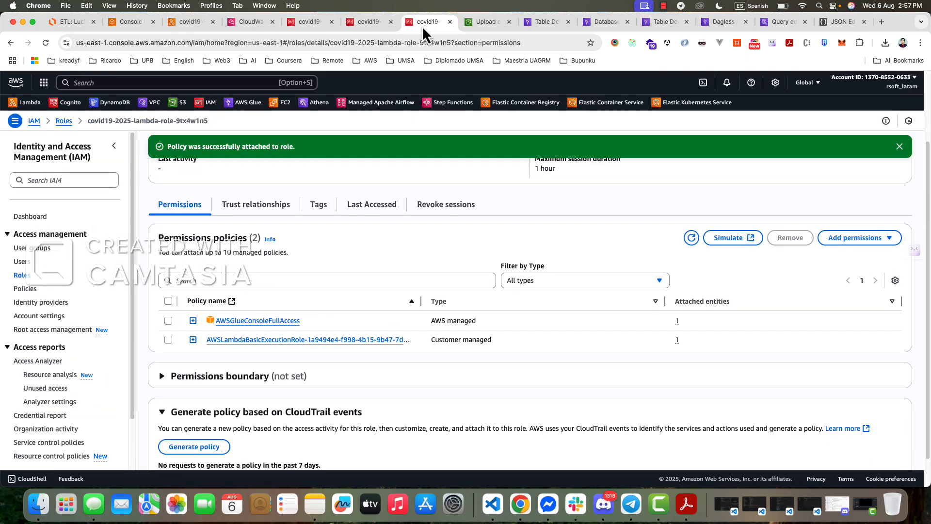
left_click(486, 25)
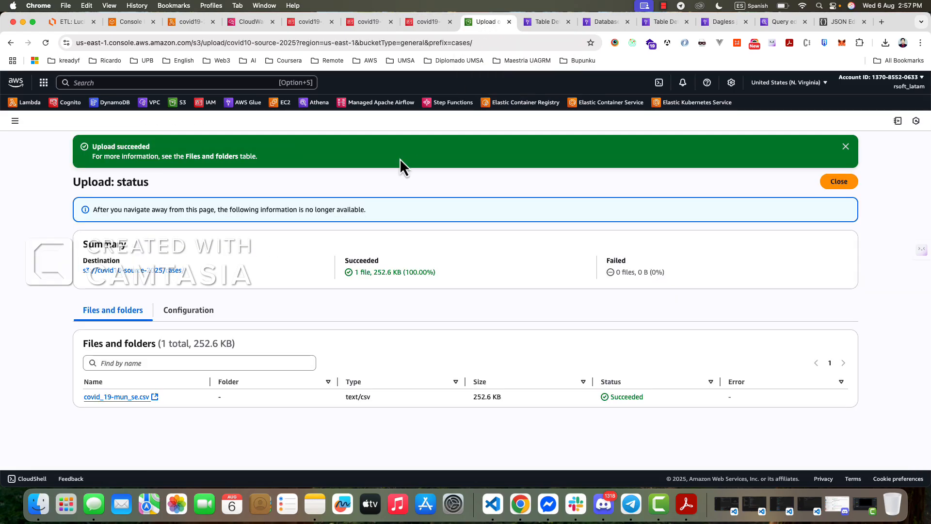
left_click(548, 25)
left_click(606, 24)
left_click(774, 21)
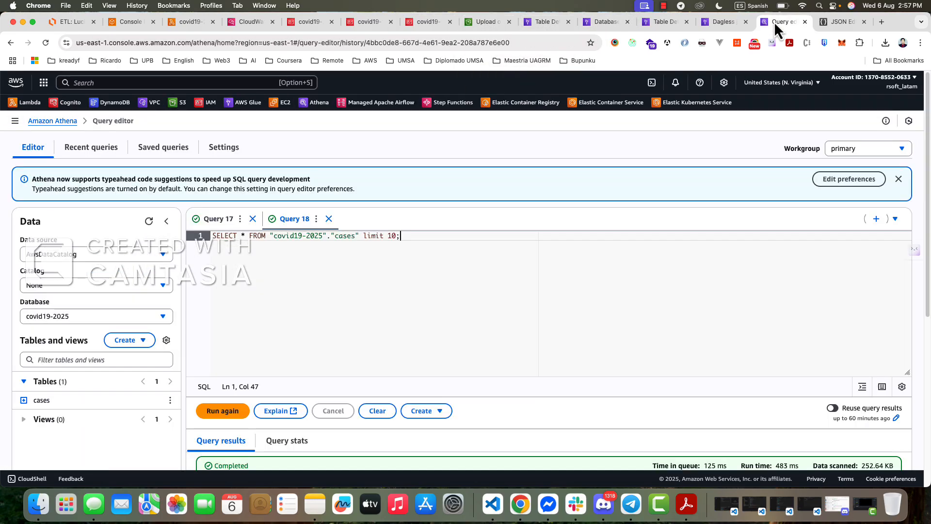
left_click(187, 24)
left_click(126, 26)
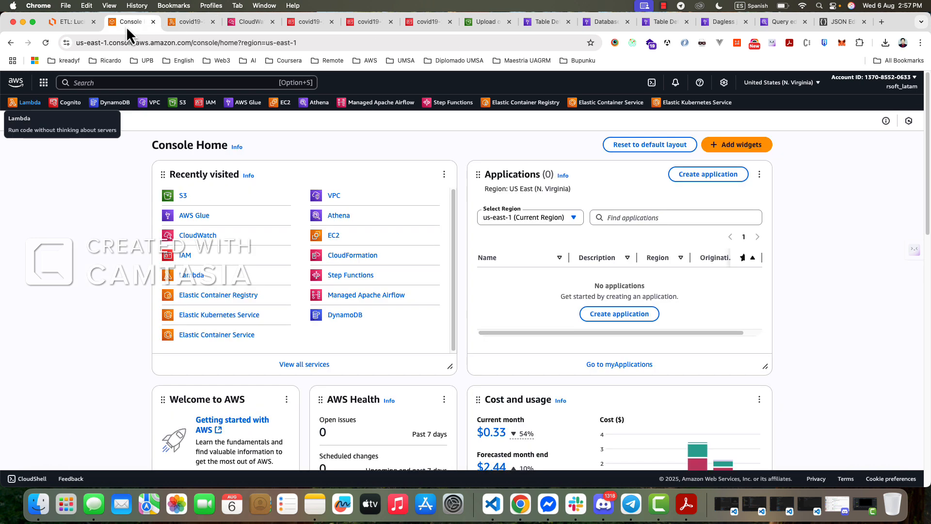
left_click(427, 24)
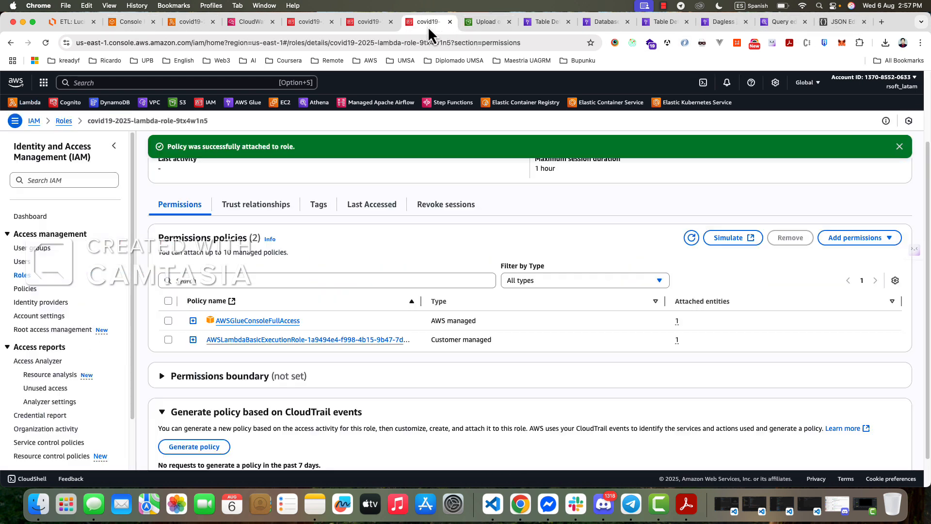
left_click(354, 23)
left_click(305, 26)
left_click(250, 24)
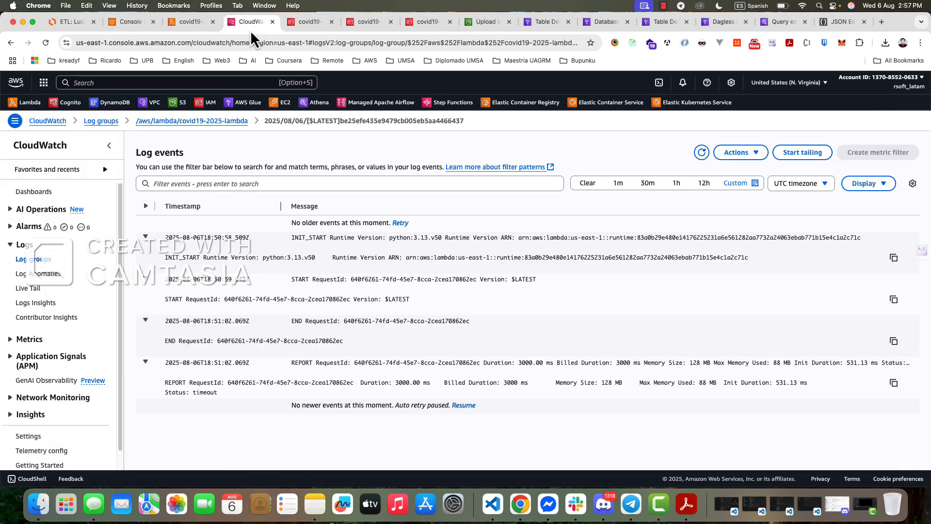
- Close the CloudWatch log events page and the two duplicate IAM pages of the covid19-2025 Lambda role
left_click(198, 27)
left_click(270, 27)
left_click(272, 22)
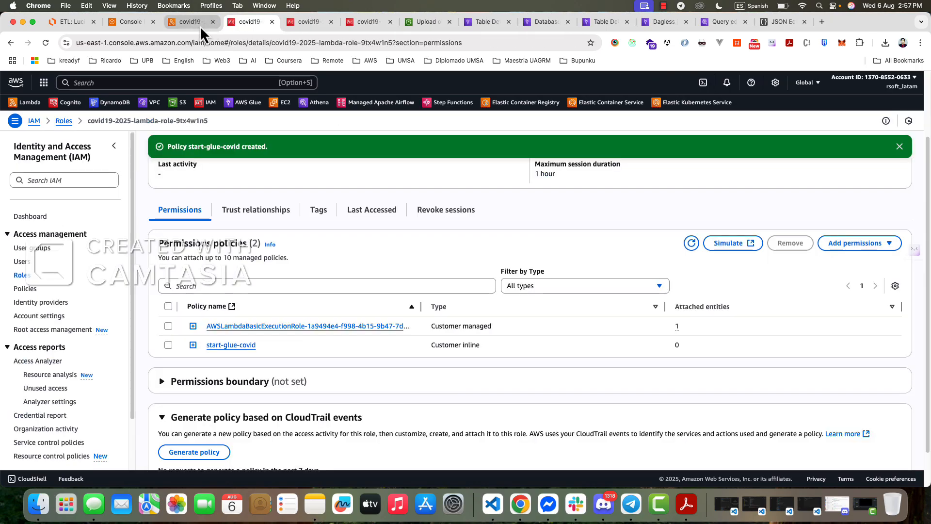
left_click(194, 25)
left_click(310, 24)
left_click(366, 27)
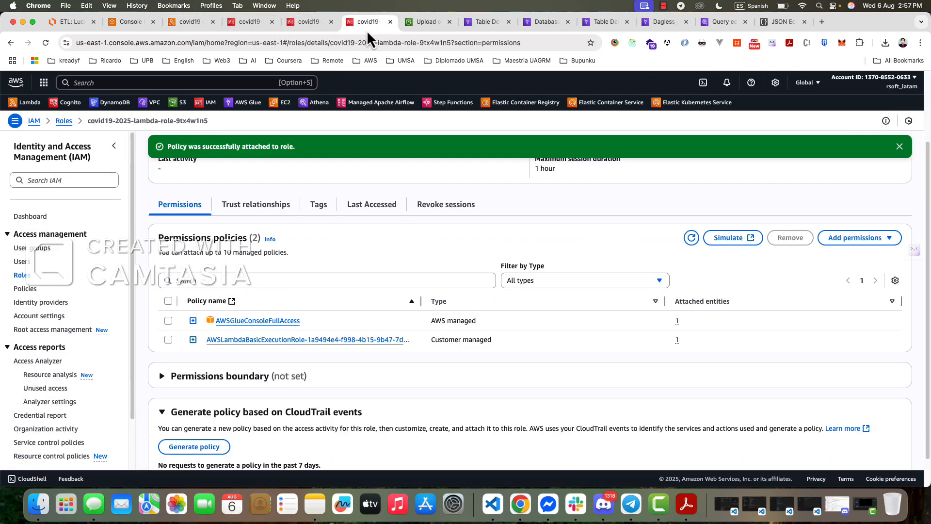
left_click(322, 27)
left_click(333, 25)
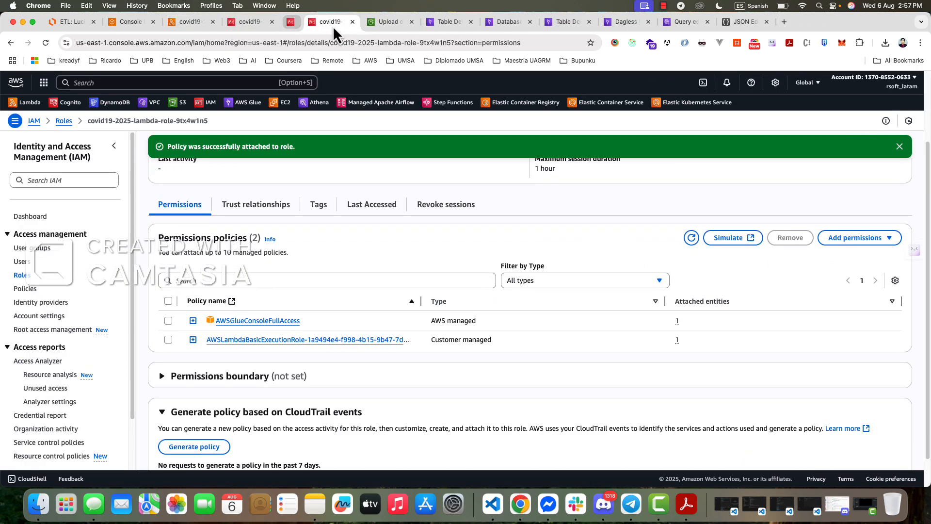
left_click(331, 22)
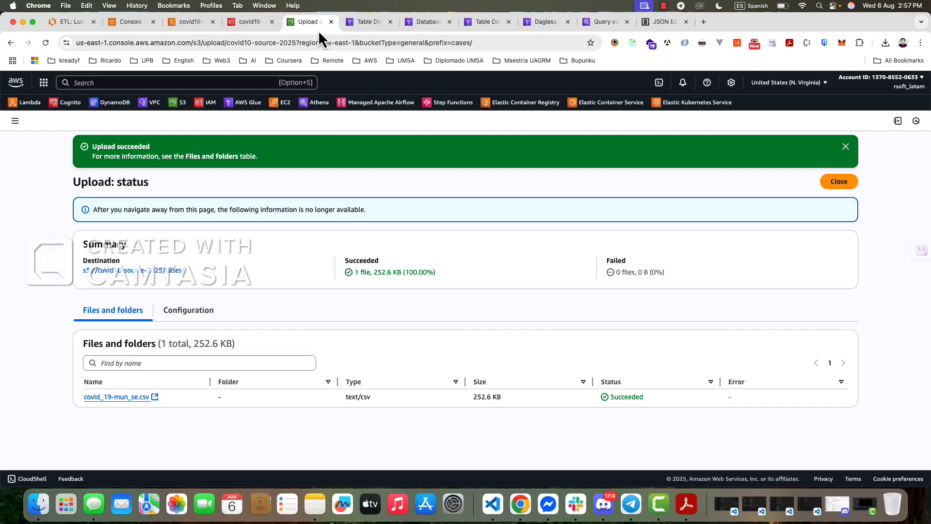
- Return to the Glue job script and begin line 13 with "datasource = GlueContext", reusing the imported class name
left_click(385, 25)
left_click(417, 24)
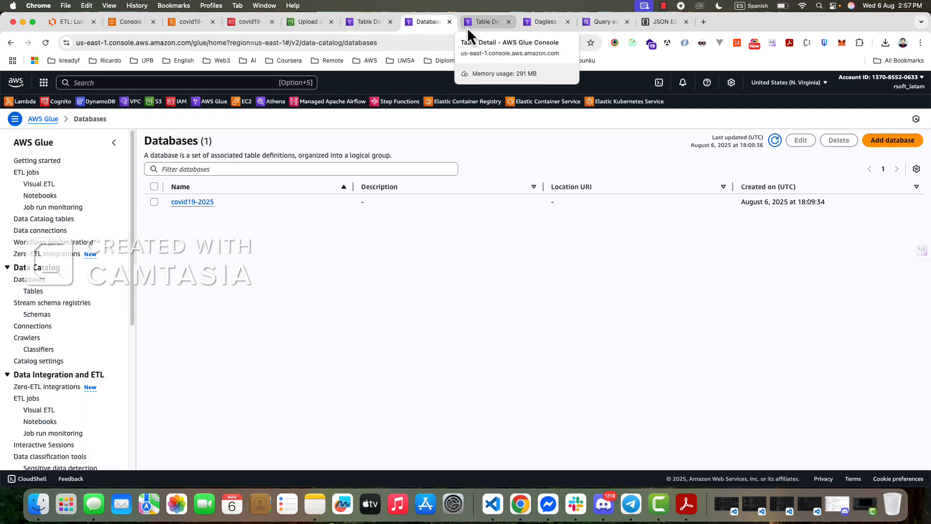
left_click(487, 26)
left_click(539, 24)
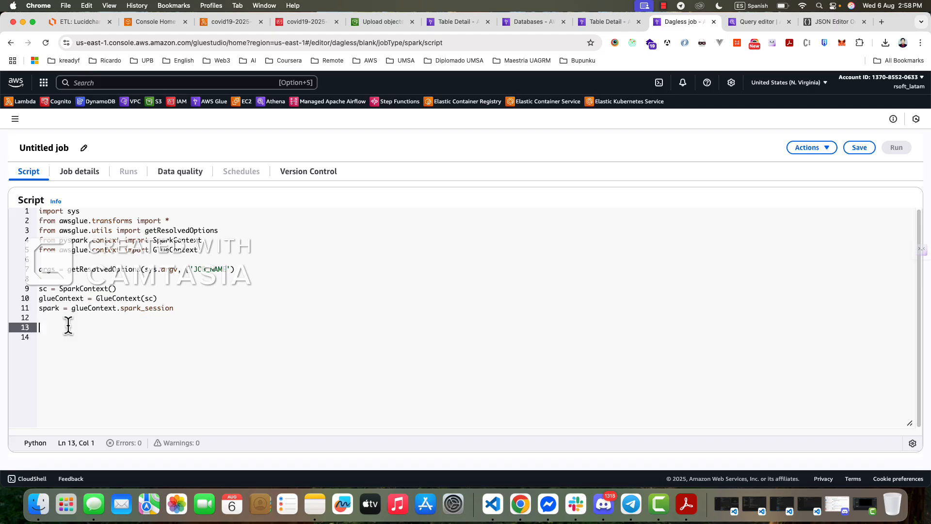
type("datasource =")
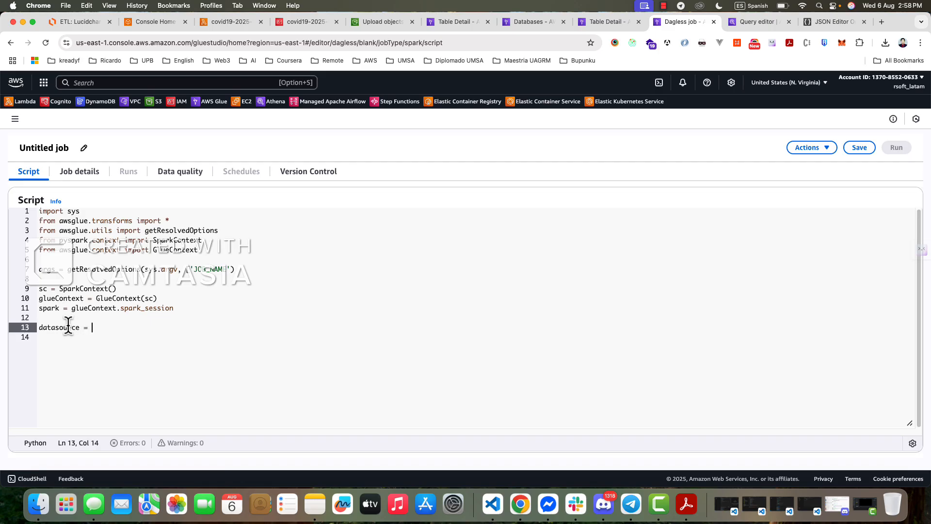
double_click(162, 250)
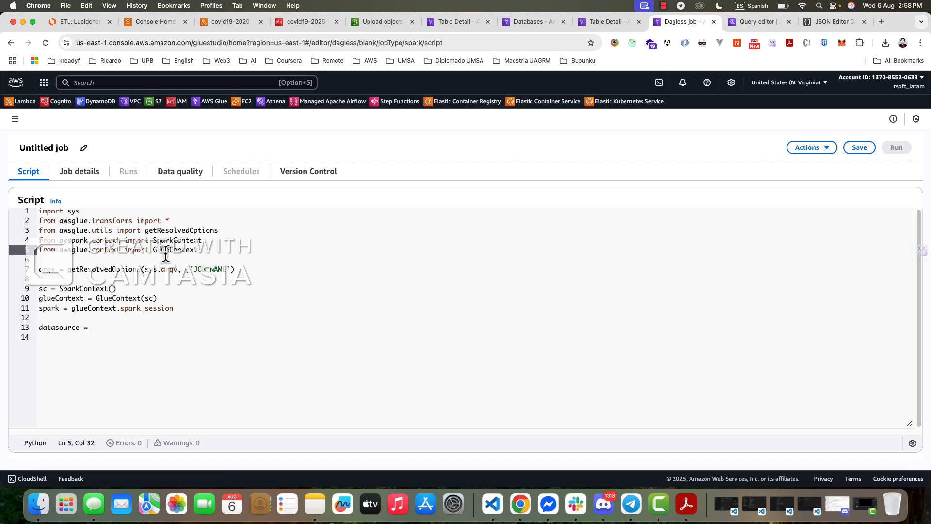
key("super+c")
left_click(95, 331)
key("super+v")
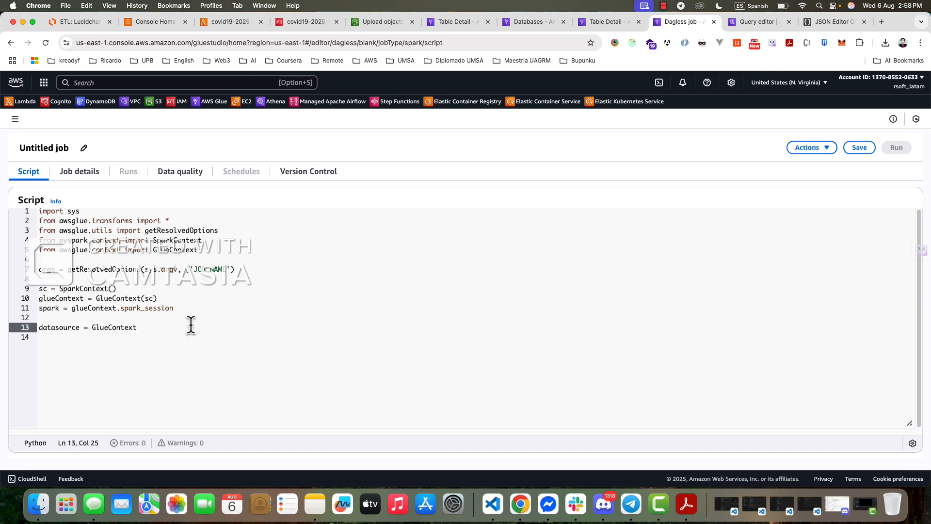
- Extend the datasource assignment with the call ".create_dynamic_frame.from_catalog()"
type(".create_dynamic_frame.from_catalog()")
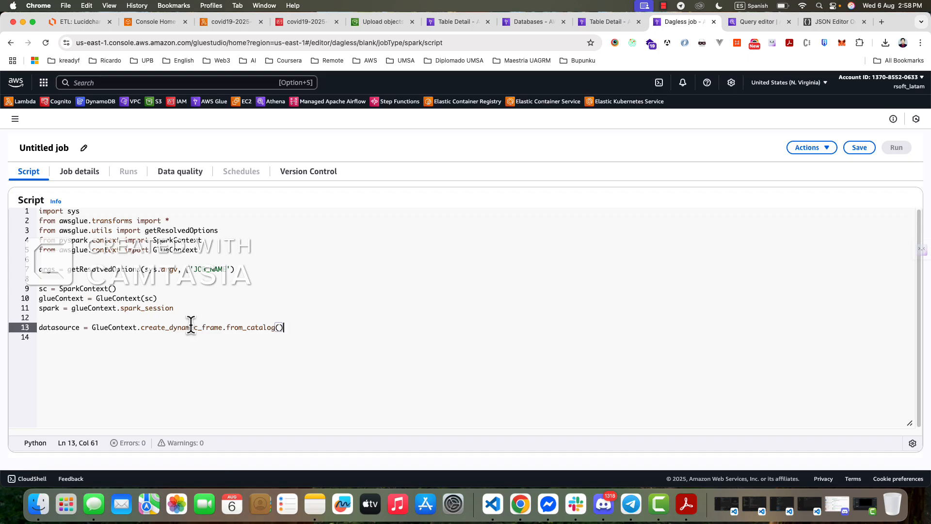
- Split the from_catalog parentheses across lines, leaving an indented line 14 for arguments and the closing parenthesis unindented on line 15
key("Return")
key("Return")
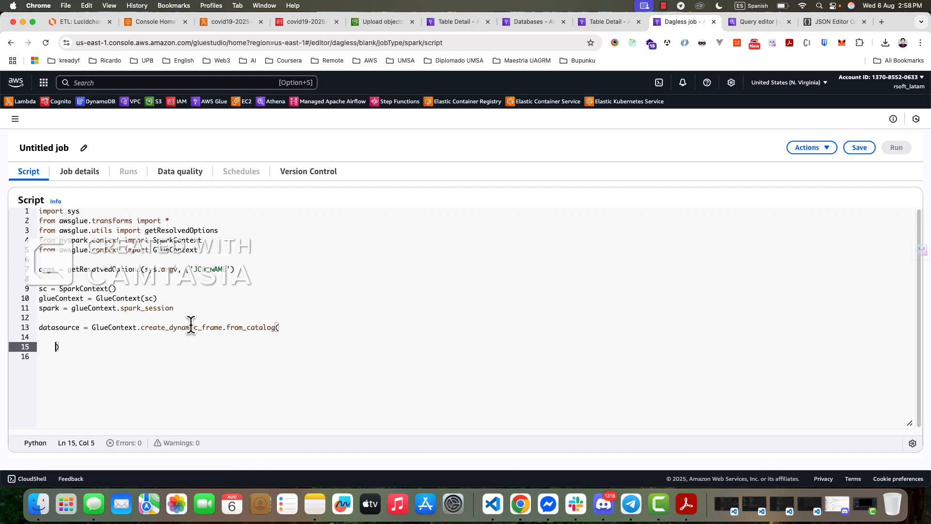
key("BackSpace")
key("Up")
key("Tab")
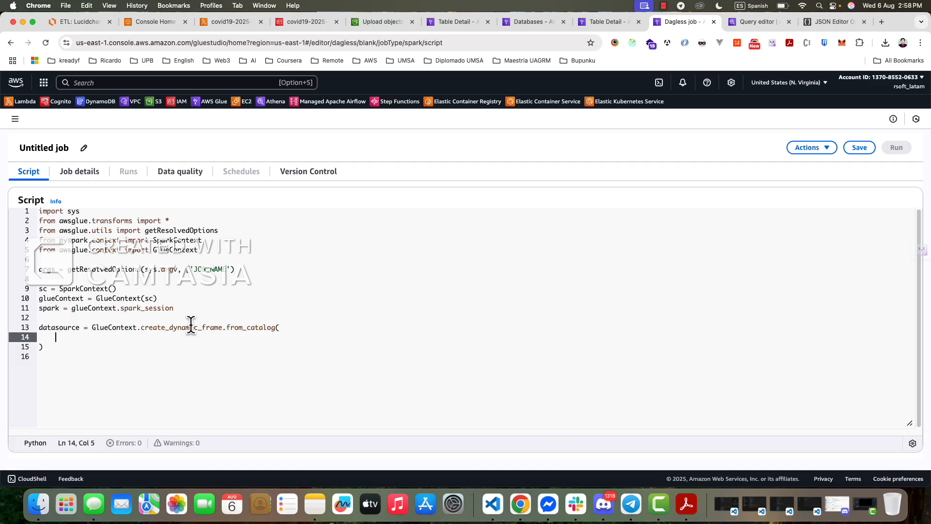
- Add a datasource argument with an empty quoted value on line 14 of the from_catalog call
type("dat")
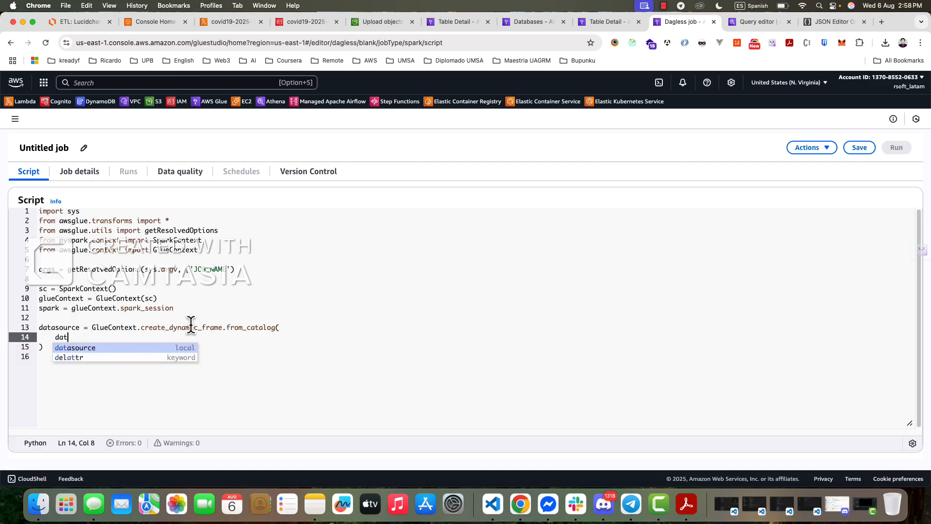
key("Return")
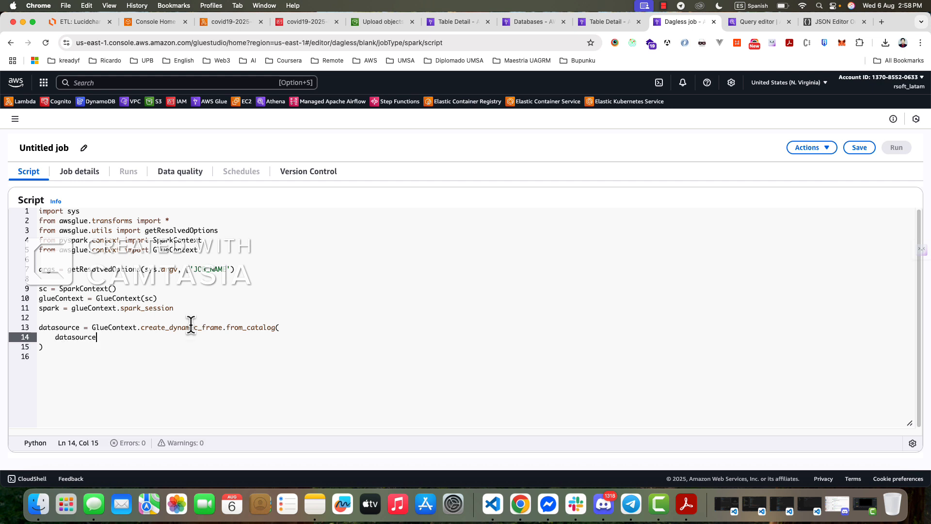
type("=")
key("BackSpace")
type("''")
key("Left")
- Copy the database name covid19-2025 from the Glue Data Catalog's database list
left_click(459, 23)
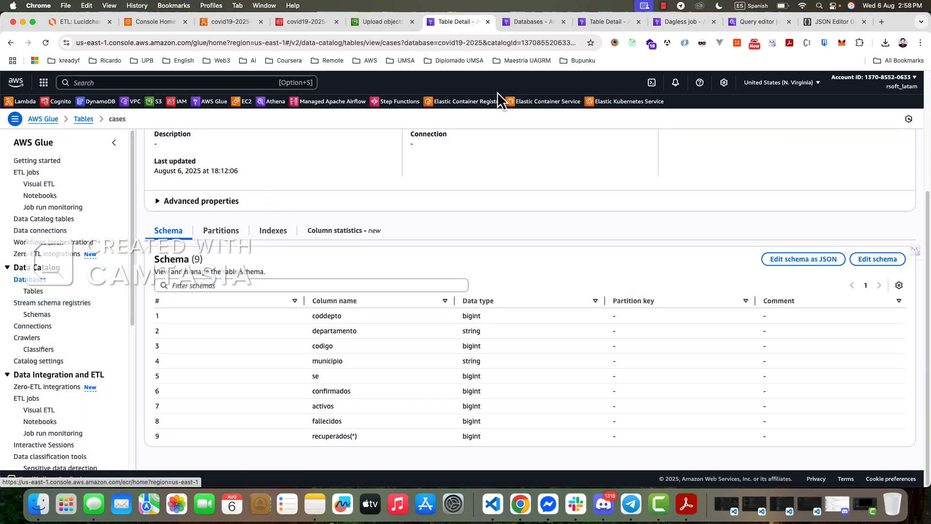
left_click(533, 24)
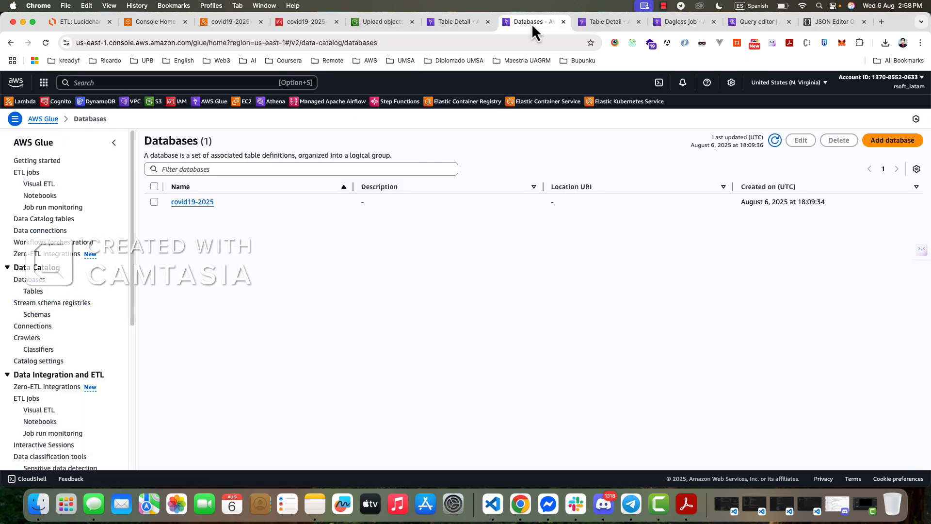
triple_click(170, 207)
key("super+c")
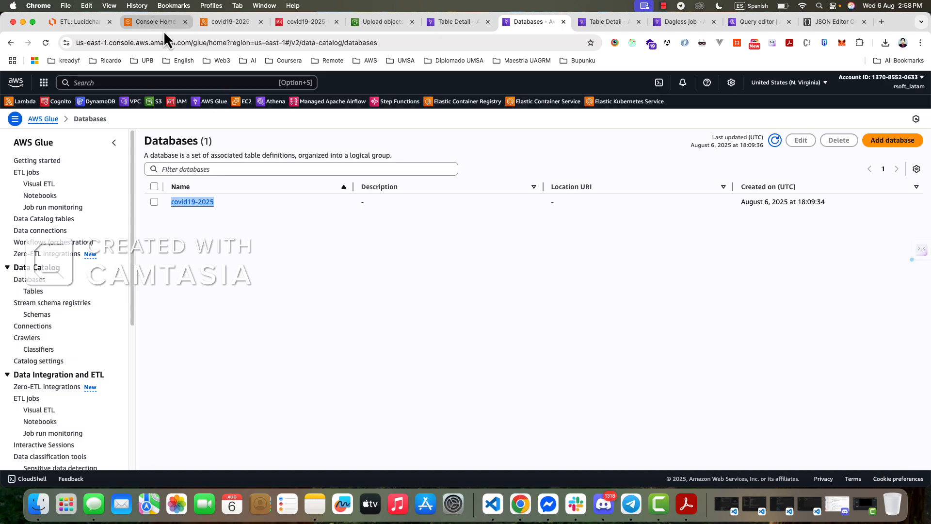
- Back in the job script, fill the datasource argument with covid19-2025, then add a comma and a new line
left_click(229, 22)
left_click(307, 22)
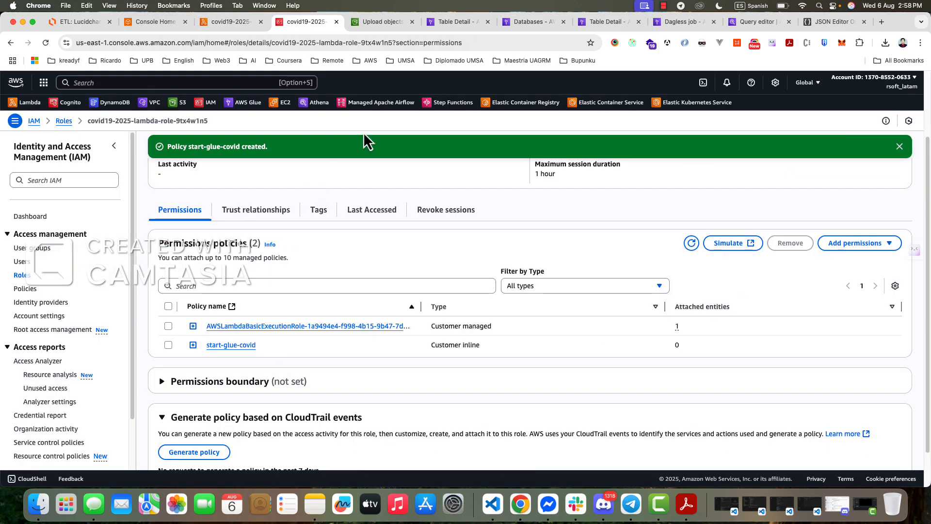
left_click(369, 23)
left_click(460, 24)
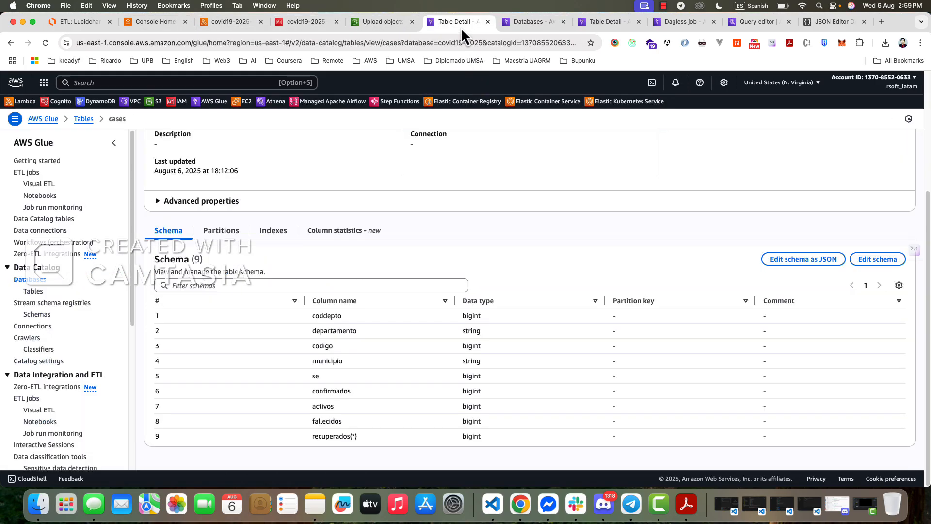
left_click(527, 27)
left_click(588, 24)
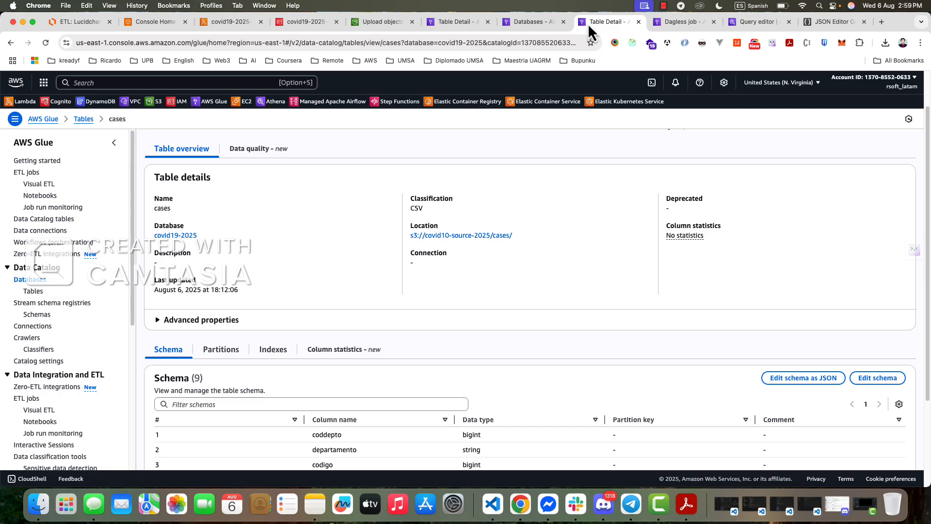
left_click(682, 24)
left_click(104, 337)
key("super+v")
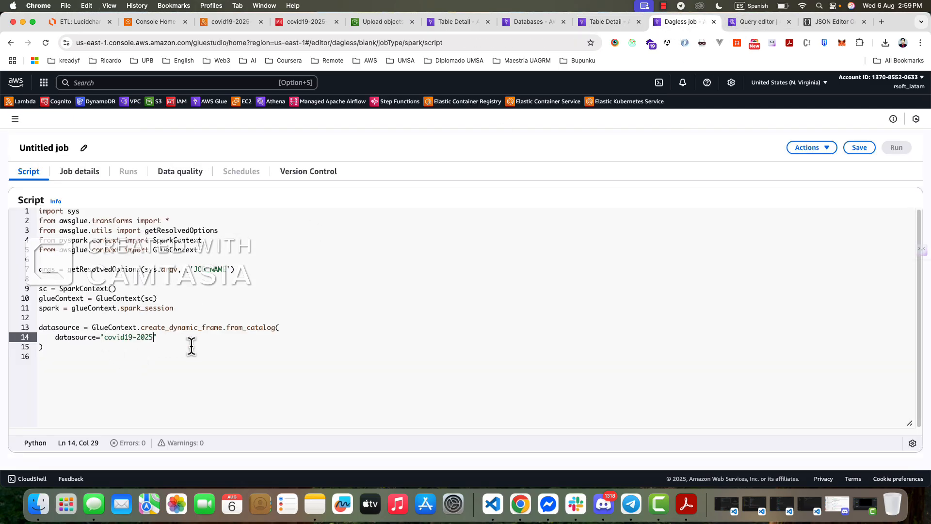
type(",")
key("Return")
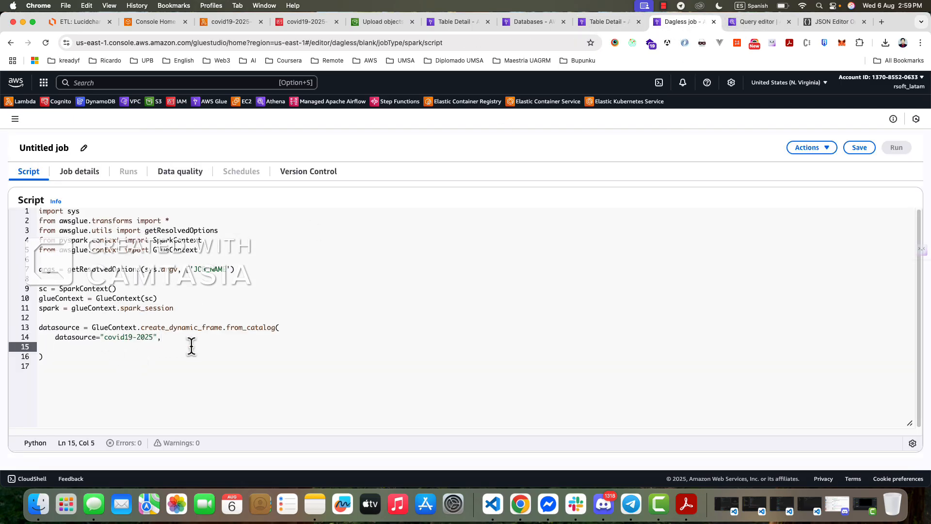
- Add the argument table_name="cases", on line 15 and start a new line below it
type("table")
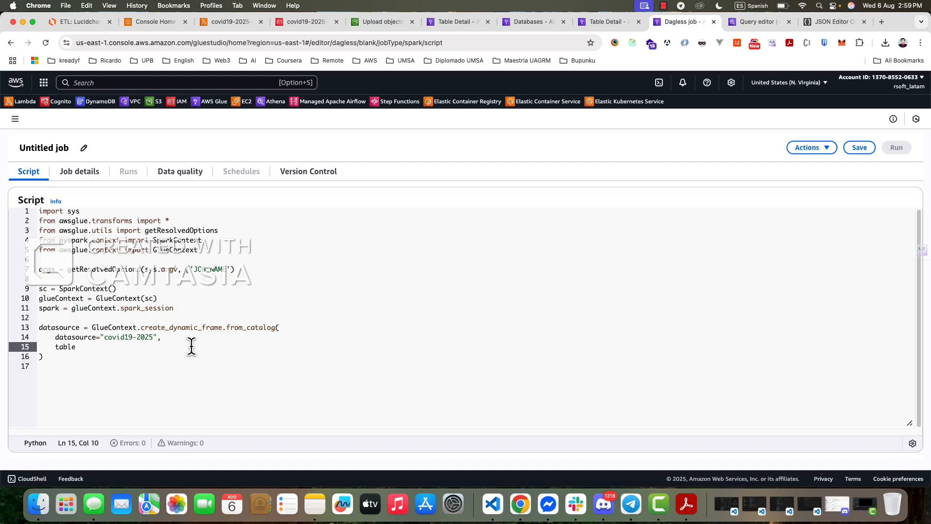
type("_name=\"cases\",")
key("Return")
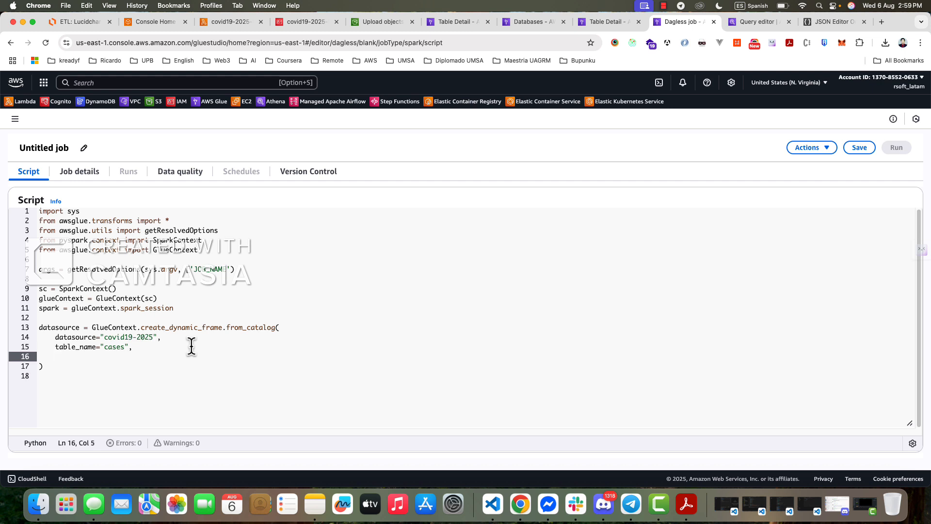
- Add the argument transformation_ctx="datasource" on line 16 of the from_catalog call and leave an extra blank line after the closing parenthesis
type("tra")
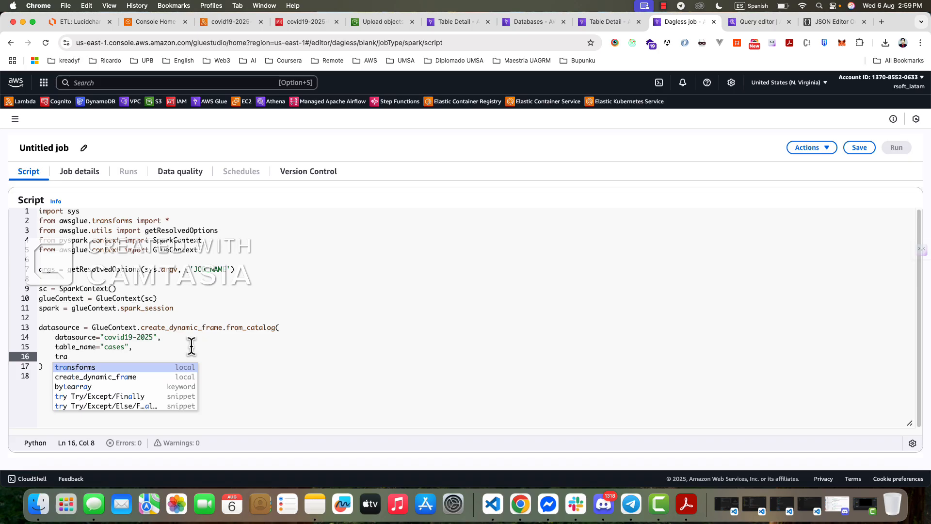
type("nsform")
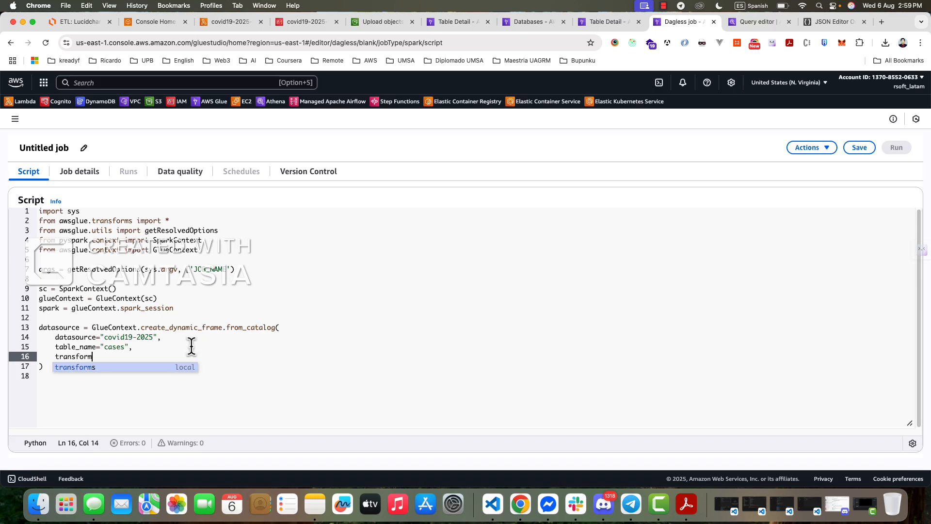
type("ation_")
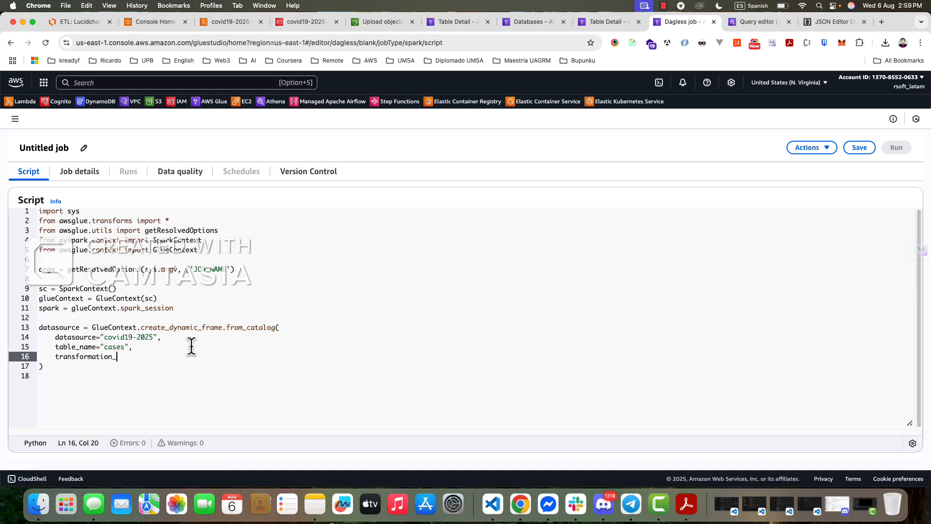
type("ctx=\"datasource")
key("Right")
key("Down")
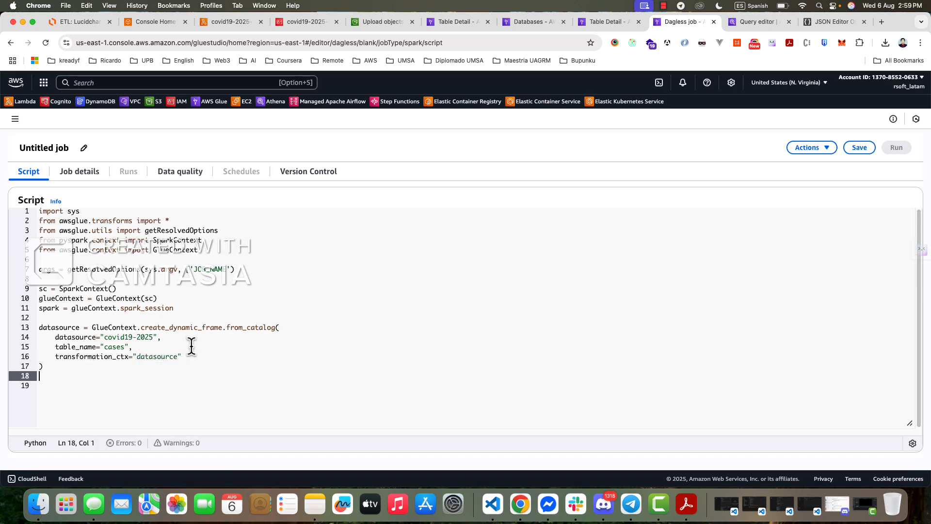
key("Return")
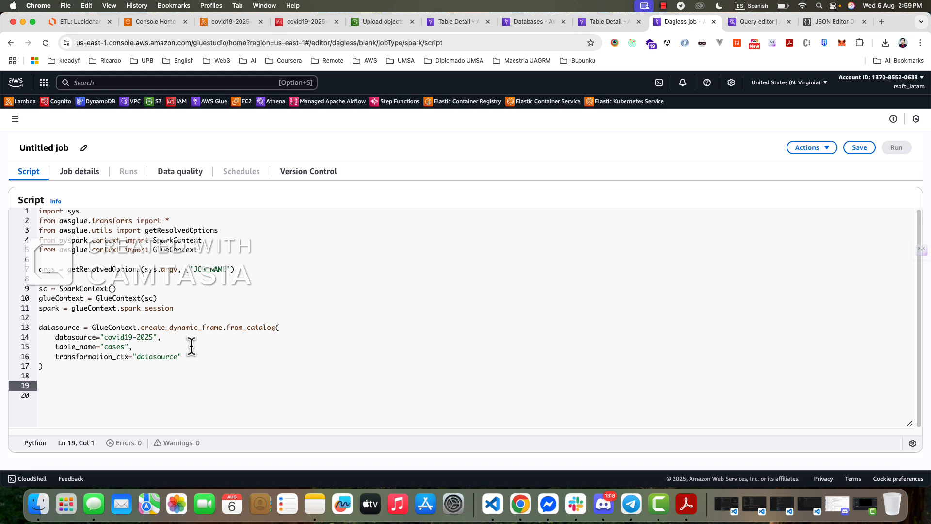
- Check the datasource assignment on lines 13 to 17, then insert two new lines directly after its closing parenthesis
left_click_drag(68, 369, 28, 329)
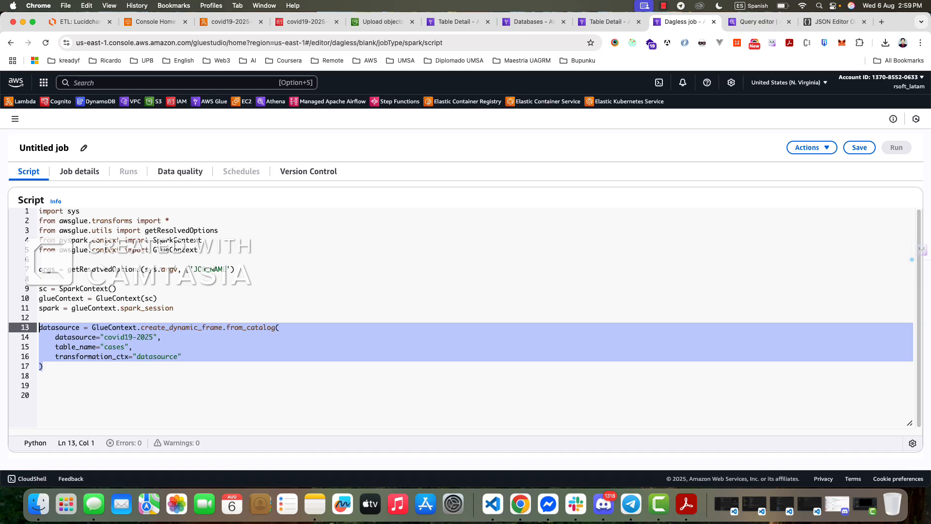
left_click(59, 337)
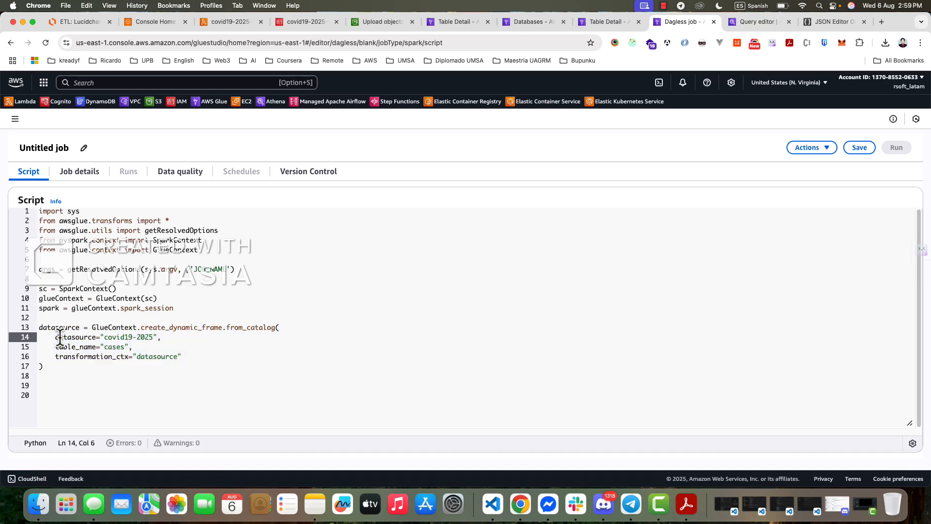
double_click(60, 337)
double_click(57, 327)
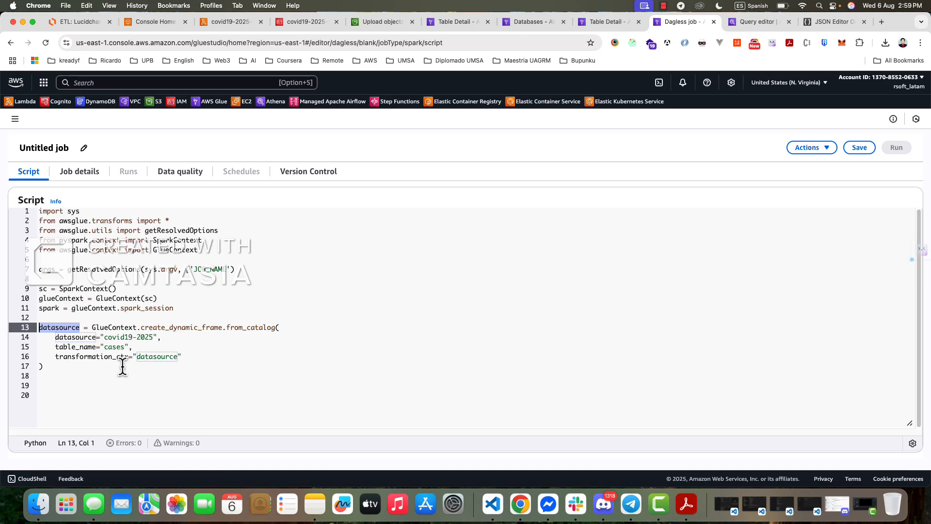
left_click(85, 367)
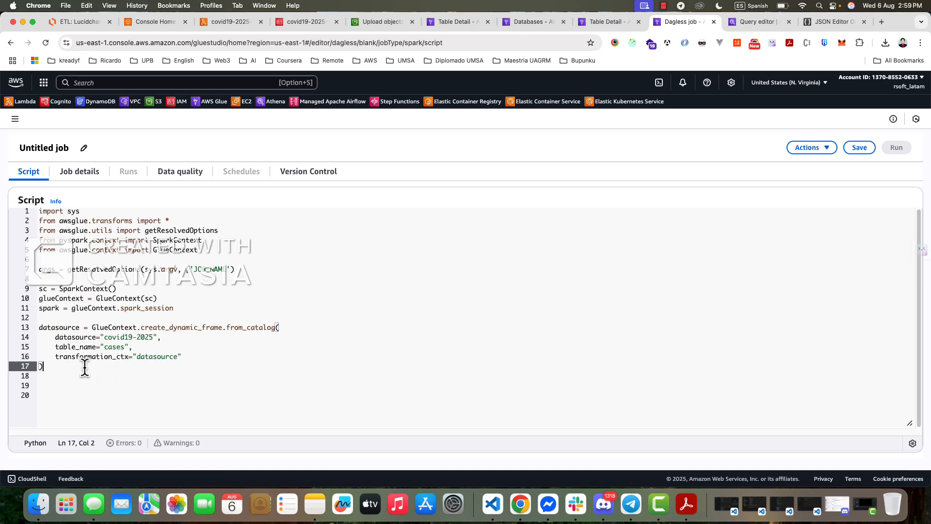
key("Return")
key("Return")
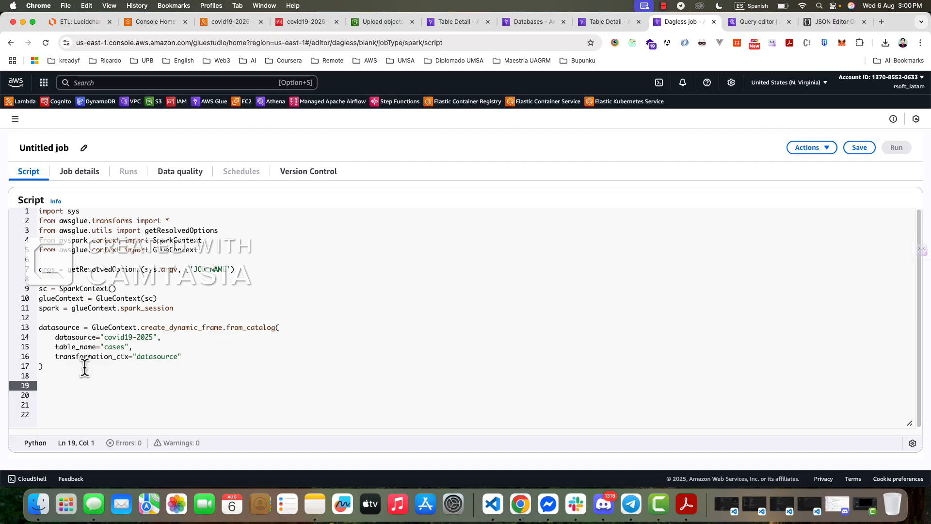
double_click(123, 328)
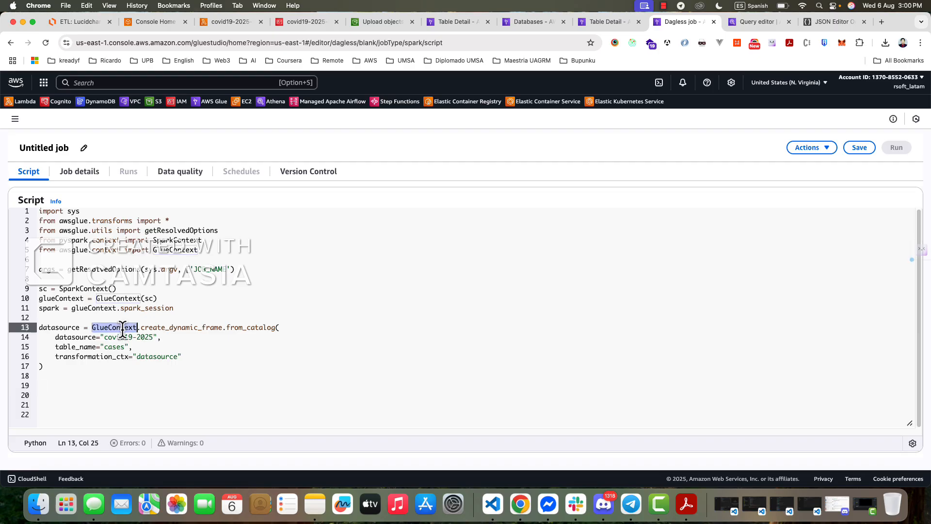
key("super+c")
left_click(62, 384)
key("super+v")
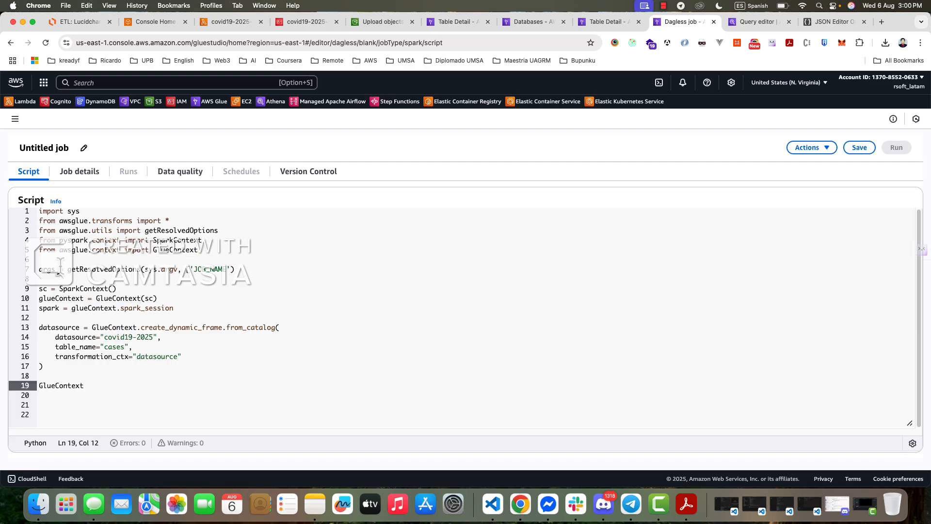
- Put the variable name glueContext, copied from its assignment on line 10, on line 19
double_click(61, 298)
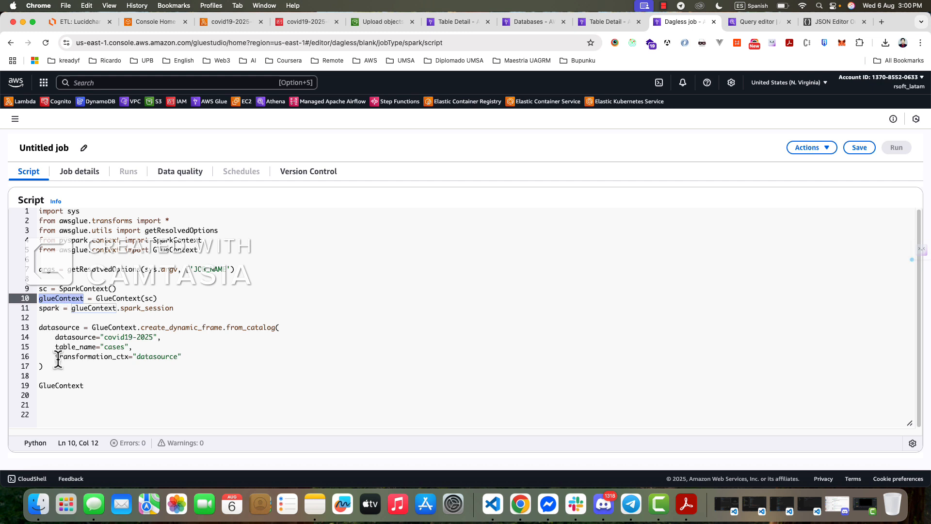
key("super+c")
double_click(59, 385)
key("super+v")
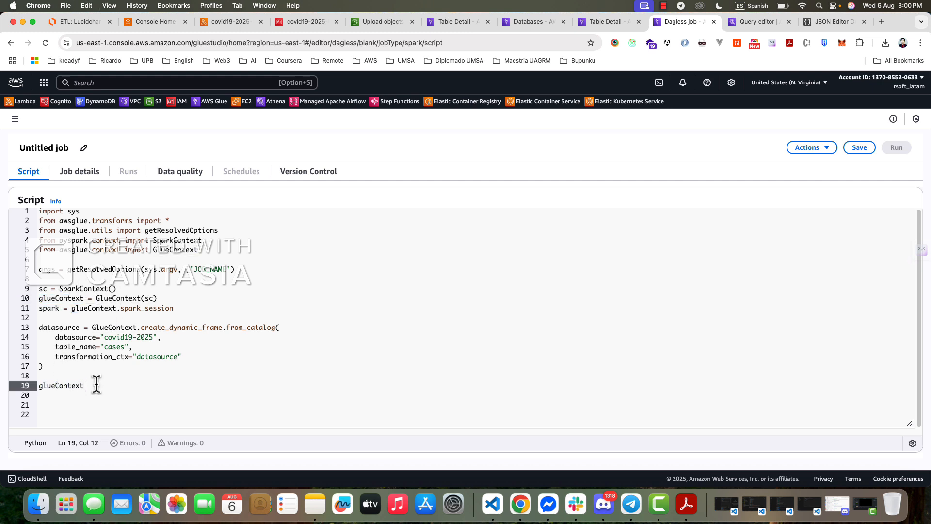
- Extend line 19 into the method call glueContext.write_dynamic_frame.from_options()
type(".w")
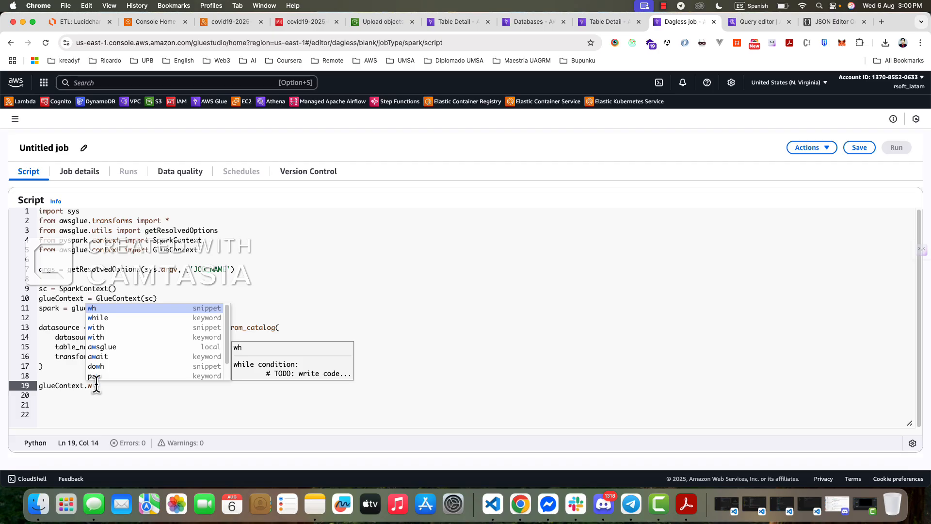
type("ri")
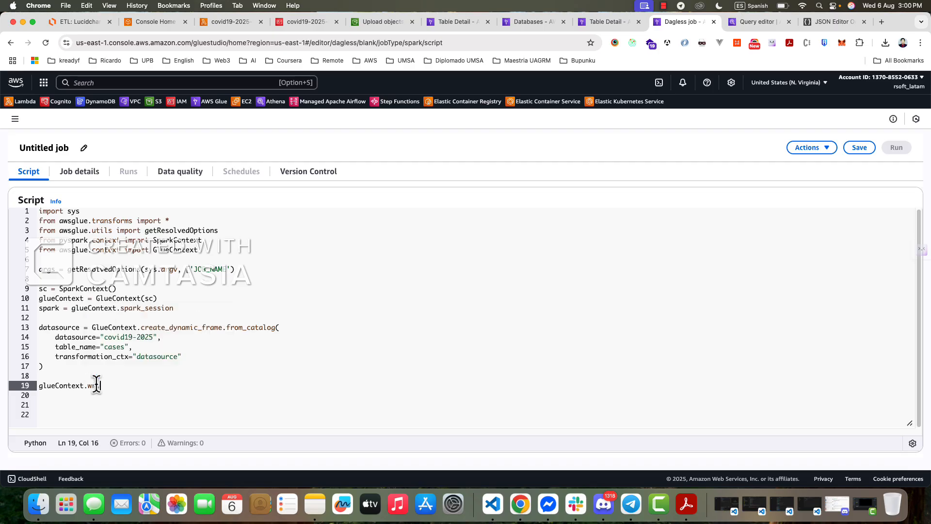
type("te_dynamic_frame.from")
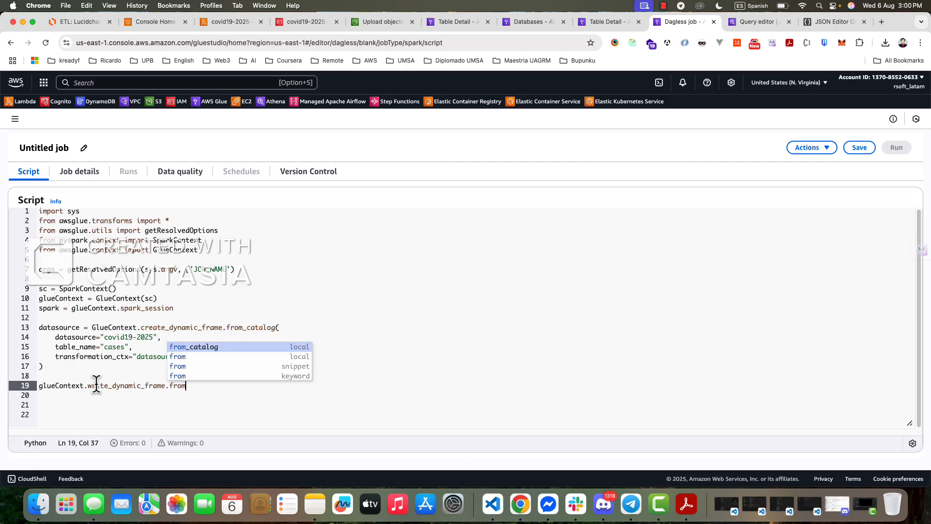
type("_op")
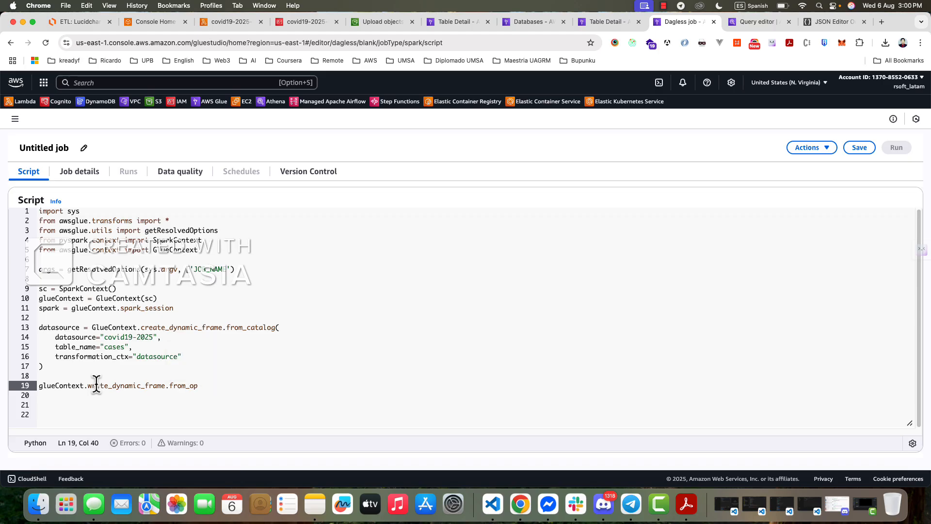
type("tions(")
- Split the from_options call over several lines so its closing parenthesis stands unindented on line 22
key("Return")
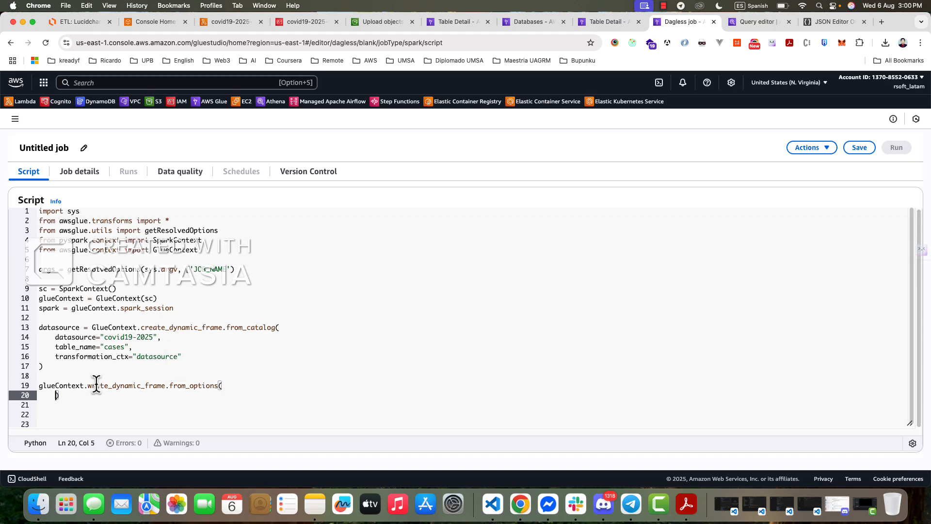
key("Return")
key("Return")
key("BackSpace")
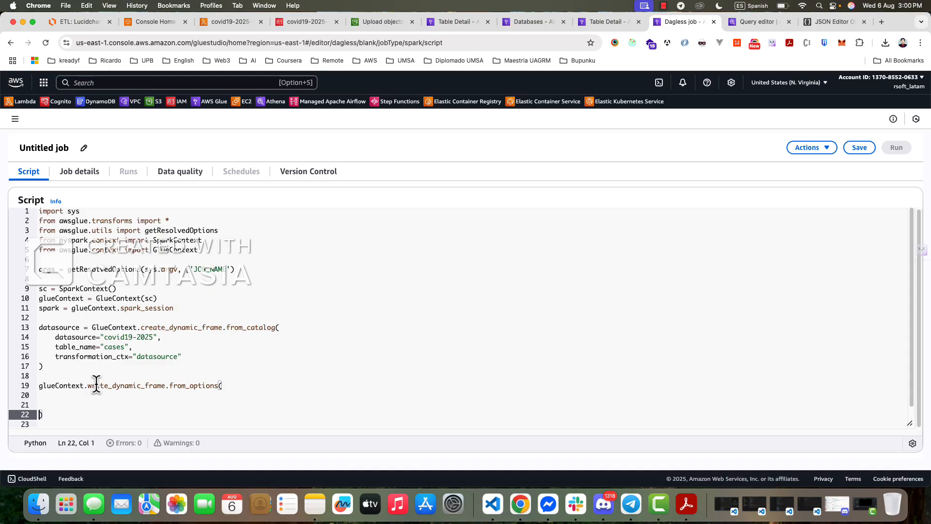
key("Up")
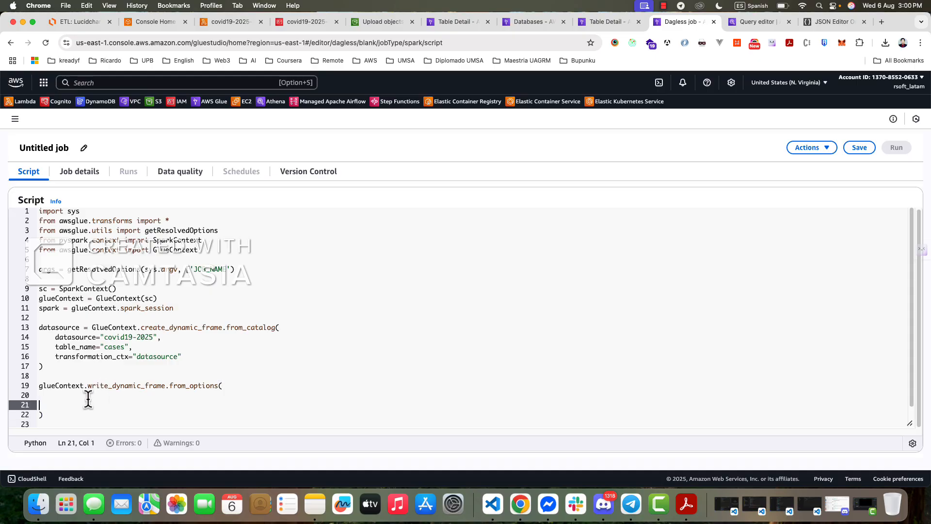
- Add the argument frame=datasource, on line 20, copying the variable name from line 13, and start a new line below it
left_click(86, 395)
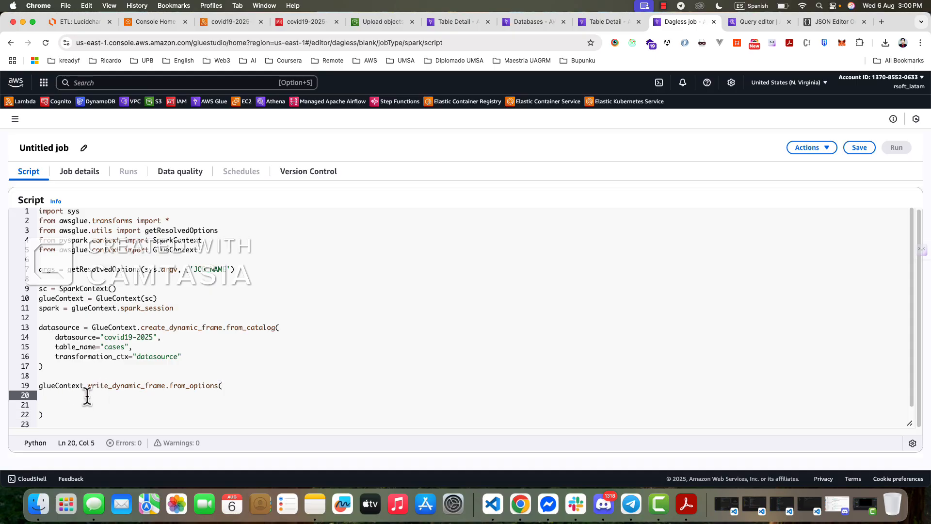
type("frame")
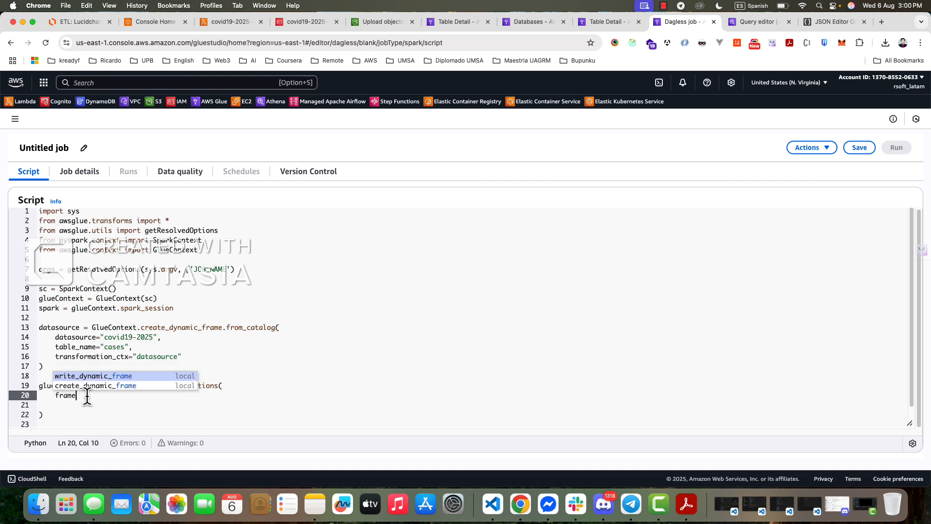
type("=")
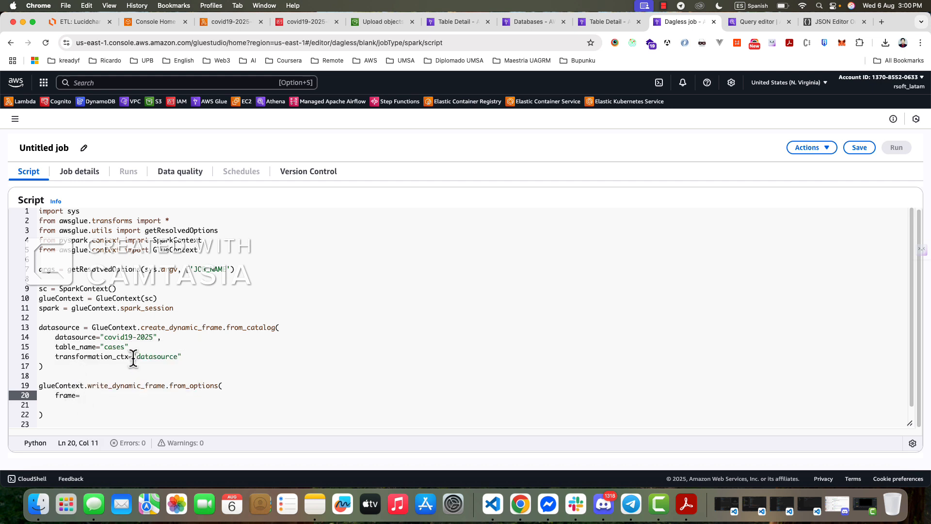
left_click(40, 327)
double_click(49, 327)
key("super+c")
left_click(78, 395)
key("super+v")
type(",")
key("Return")
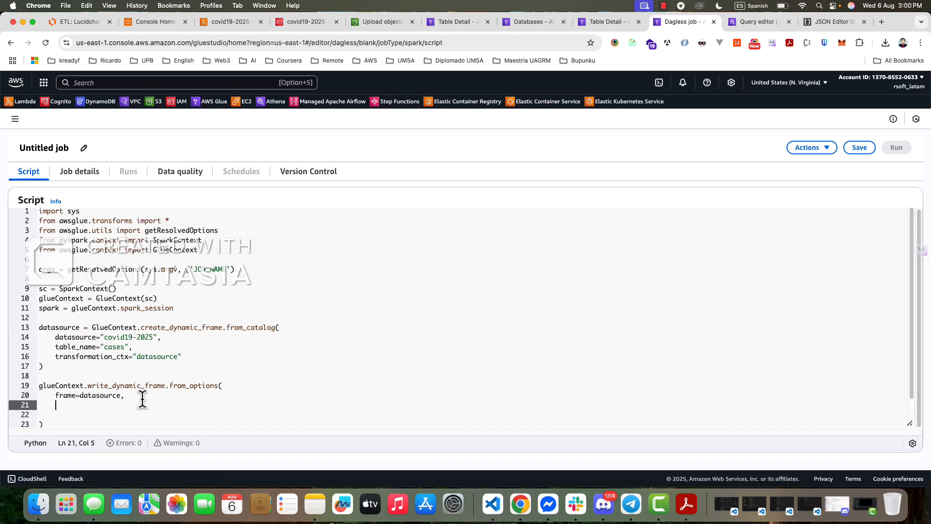
- Add the argument connection_type="s3", on line 21 of the from_options call and start a new line below it
double_click(180, 328)
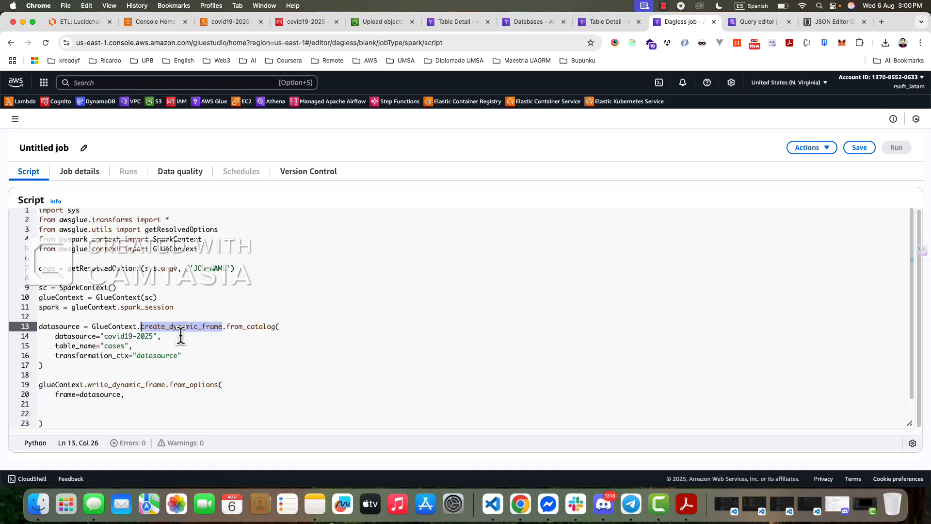
left_click(72, 403)
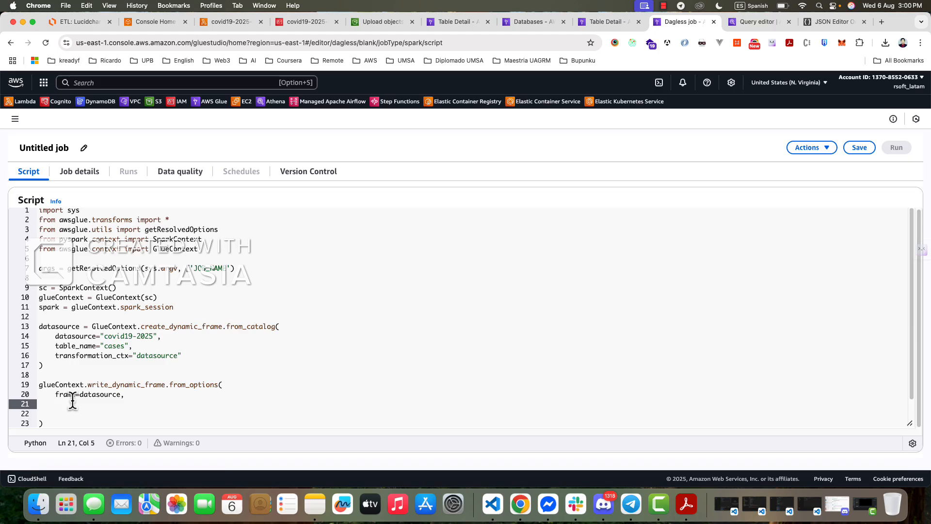
type("con")
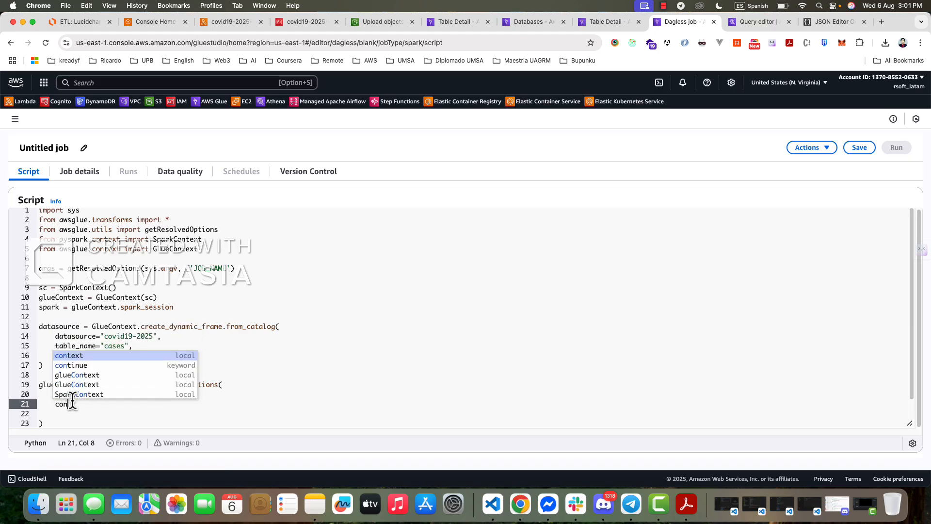
type("nec")
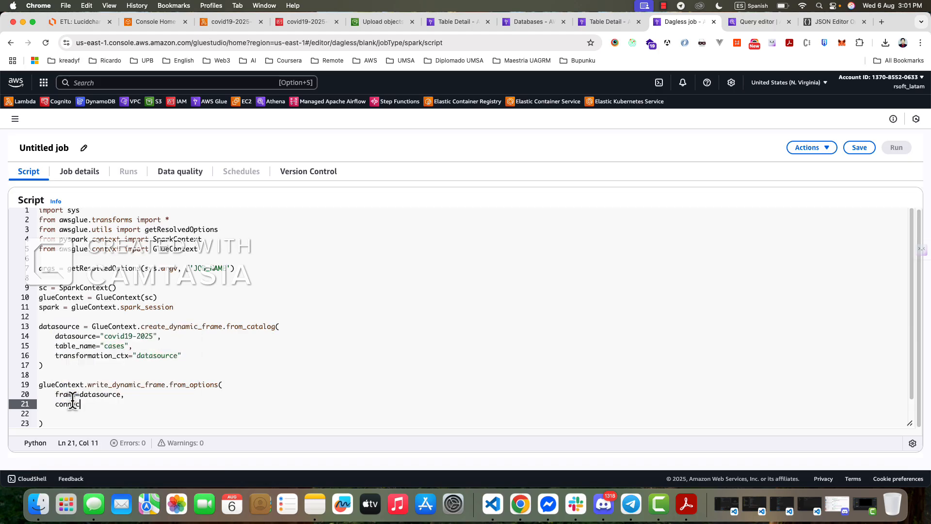
type("tion_type=")
key("Left")
type("s3")
scroll(141, 370, "down", 1)
left_click(153, 394)
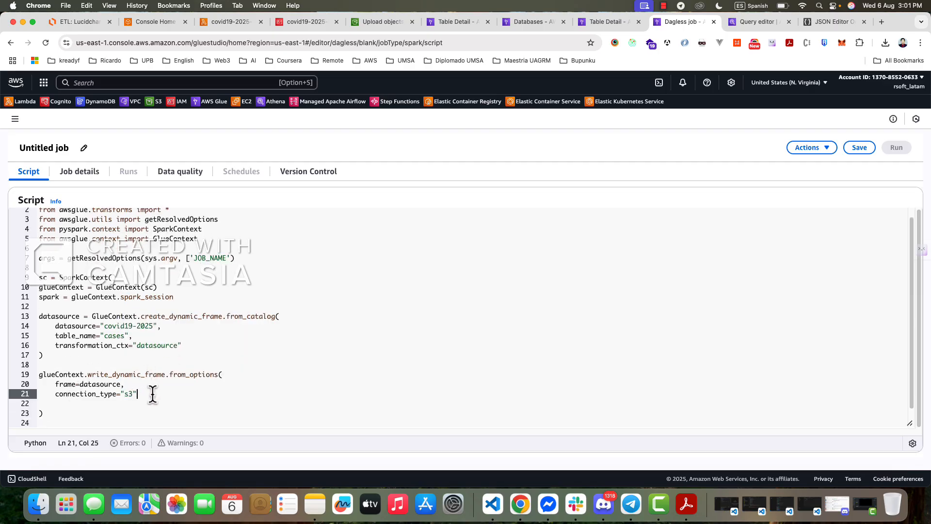
type(",")
key("Return")
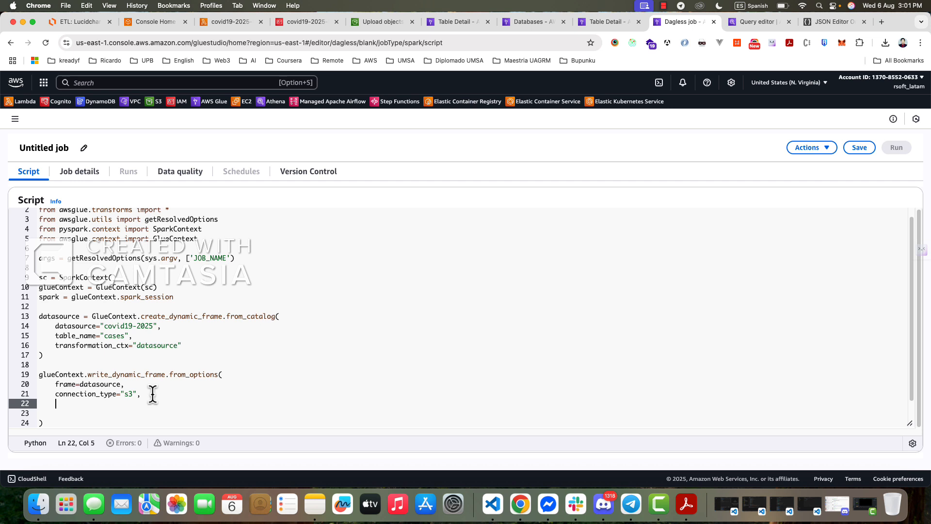
- Add the argument connection_options={} on line 22 of the from_options call
type("connec")
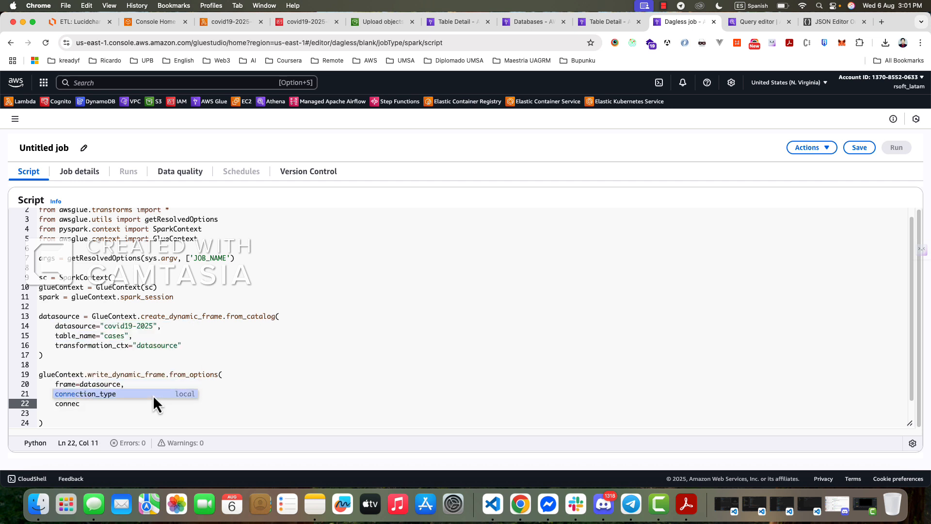
type("tion_typ¡")
key("BackSpace")
key("BackSpace")
key("BackSpace")
key("BackSpace")
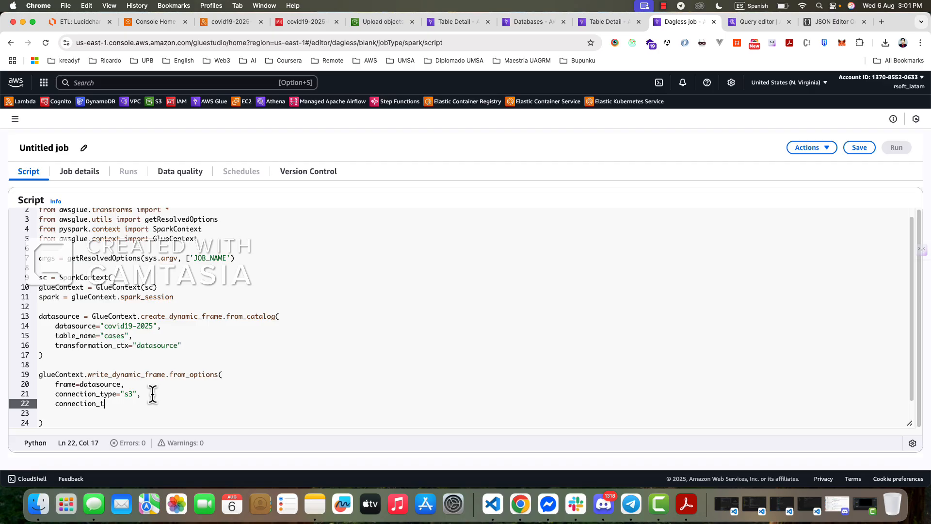
type("options")
type("=")
type("´")
type("{}")
type("  pa")
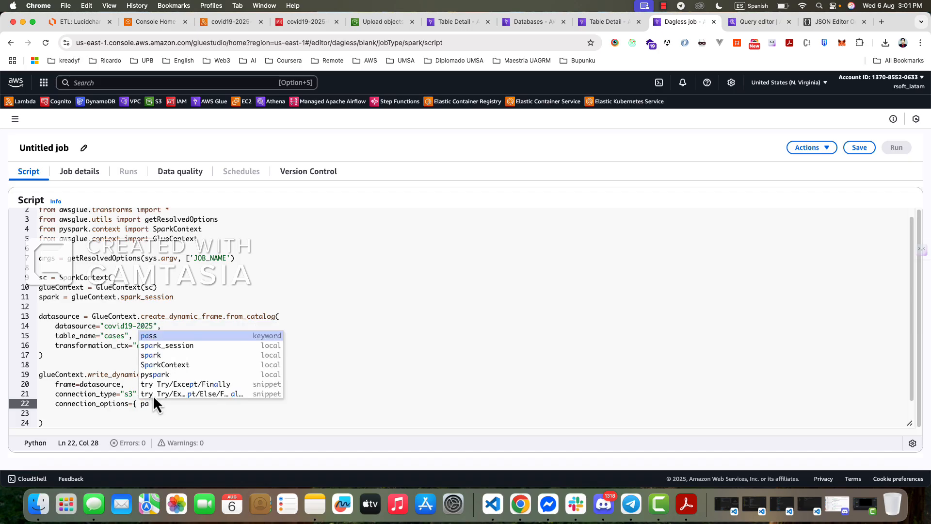
- Put the entry "path": "" inside the connection_options braces, end the argument with a comma and start a new line below it
key("BackSpace")
key("BackSpace")
type("\"")
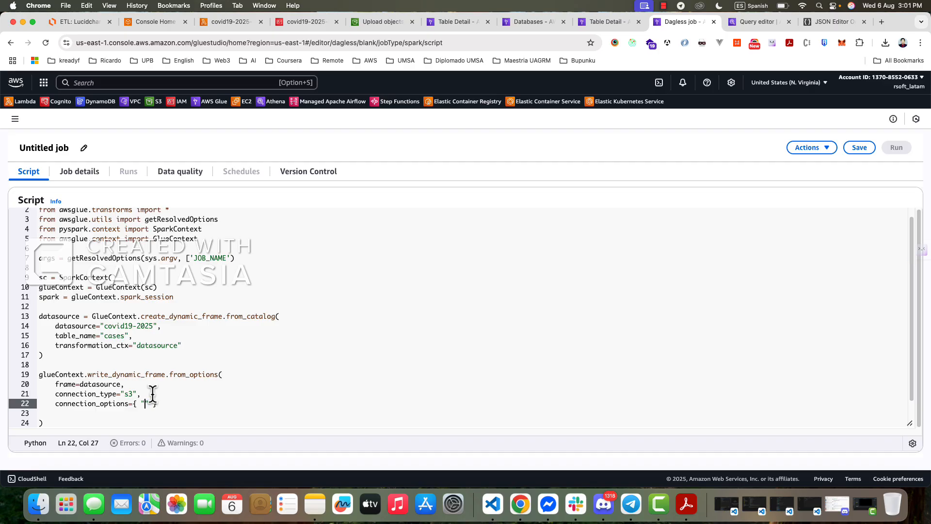
type("path\": \"\"")
left_click(204, 404)
type(",")
key("Return")
- Add the argument format="parquet" on line 23 of the from_options call
type("format")
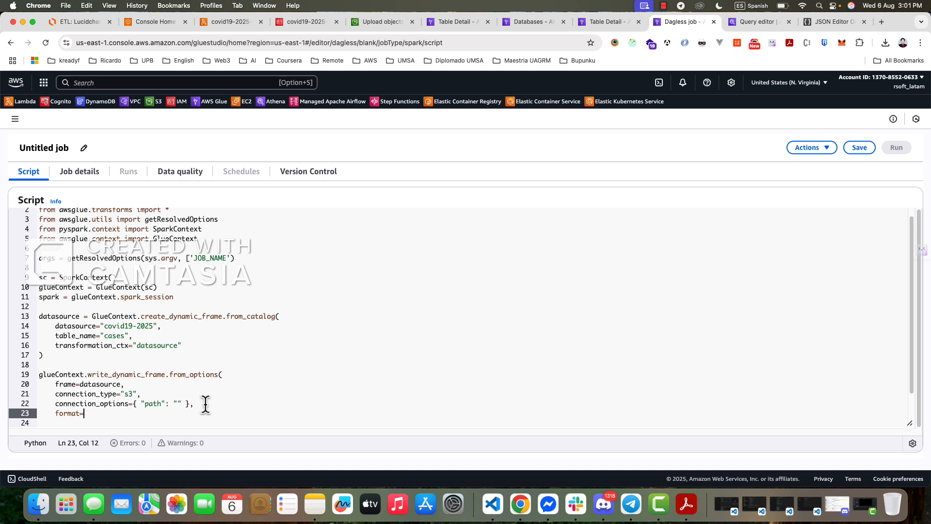
type("=\"\"")
type("parquet")
- Open the covid19-goal-2025 bucket in Amazon S3 and copy its URI from the source of the object deletion summary
left_click(231, 22)
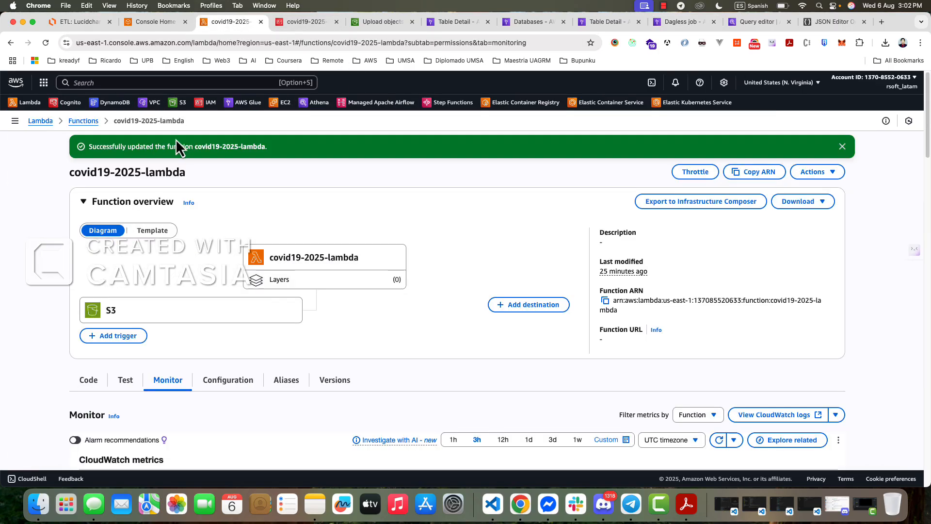
left_click(180, 103)
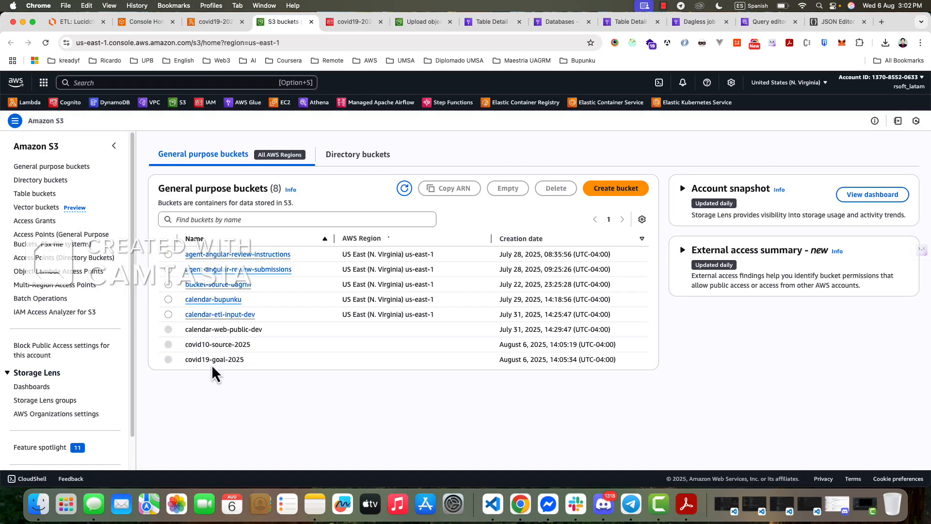
left_click(214, 360)
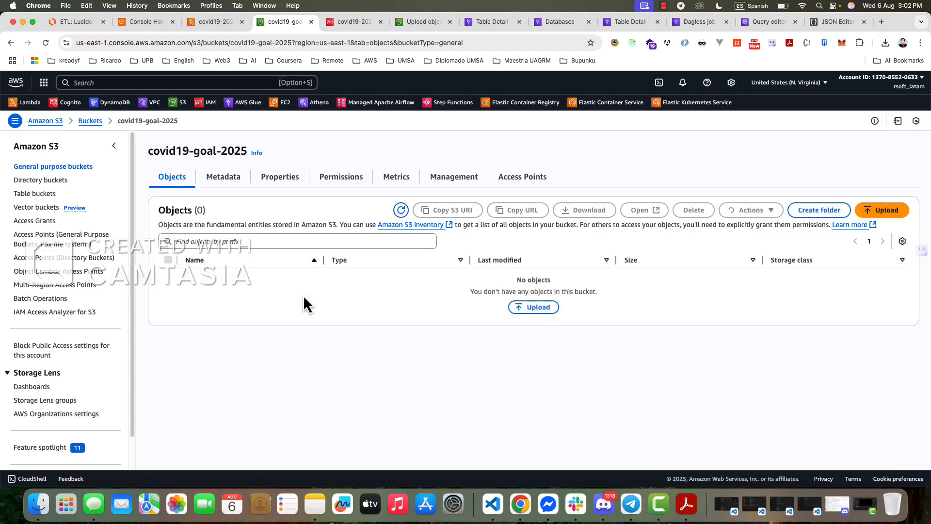
left_click(231, 188)
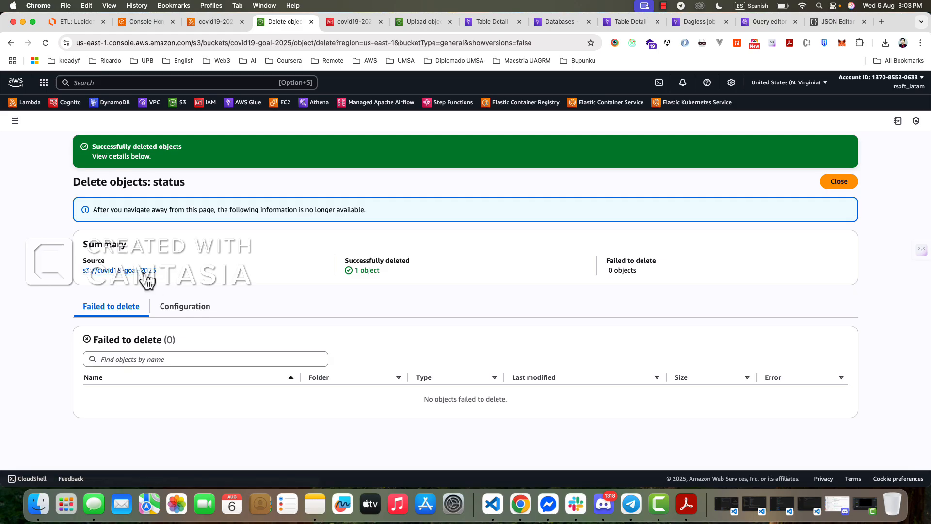
left_click_drag(160, 274, 84, 279)
key("super+c")
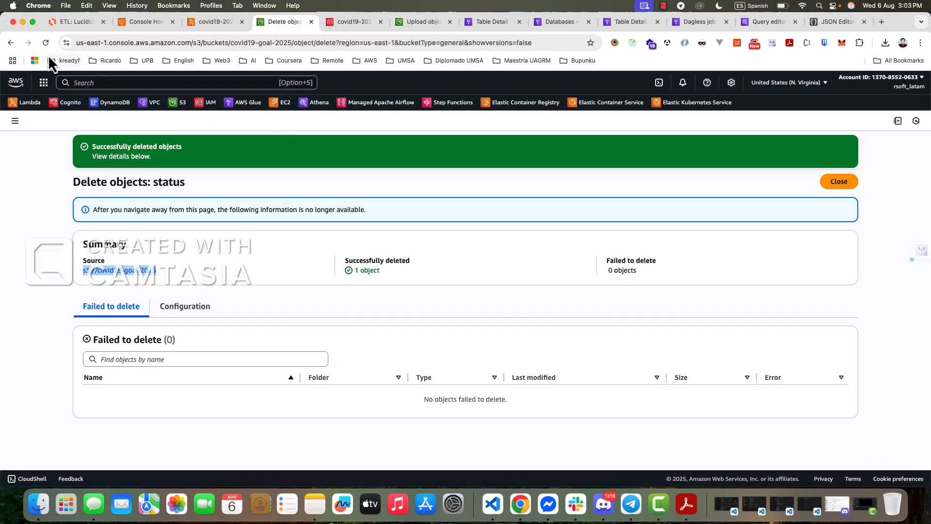
- Return to the Glue job script and fill the empty path on line 22 with the copied URI plus /results, giving "s3://covid19-goal-2025/results"
left_click(133, 25)
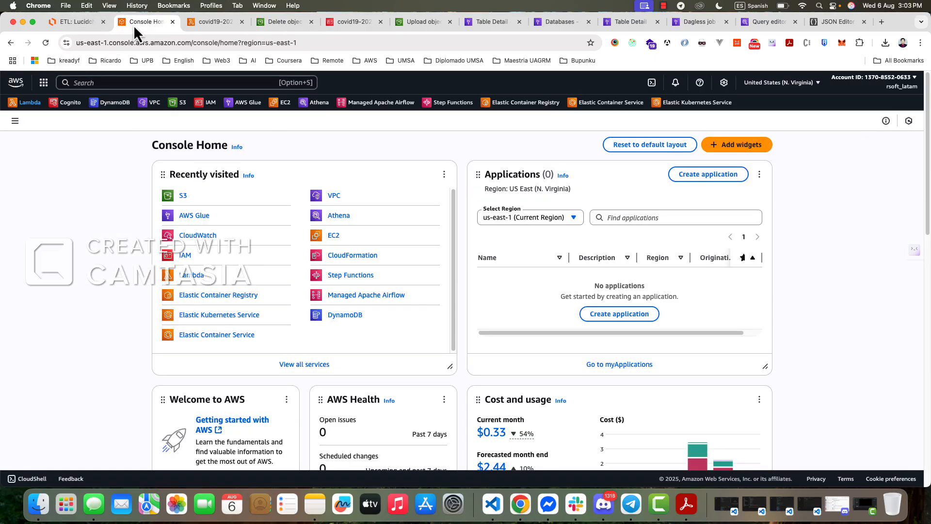
left_click(67, 25)
left_click(769, 22)
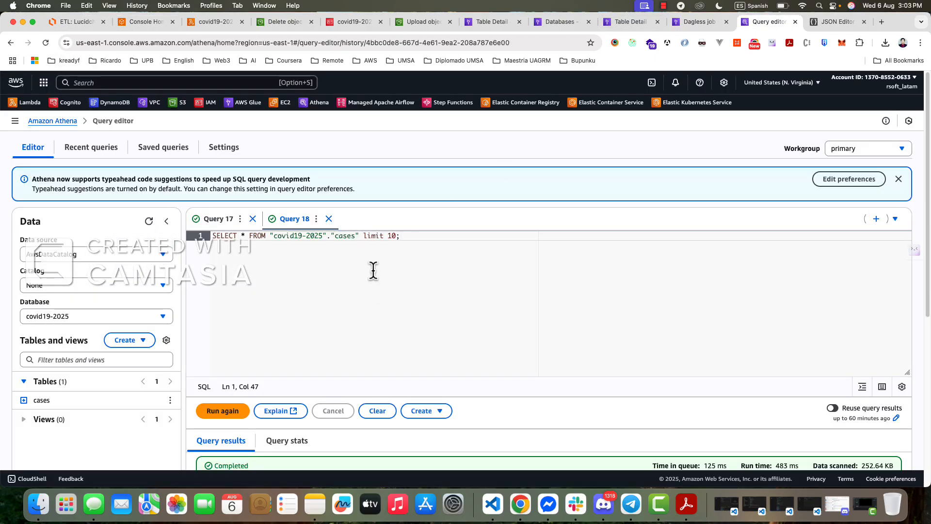
left_click(827, 22)
left_click(696, 22)
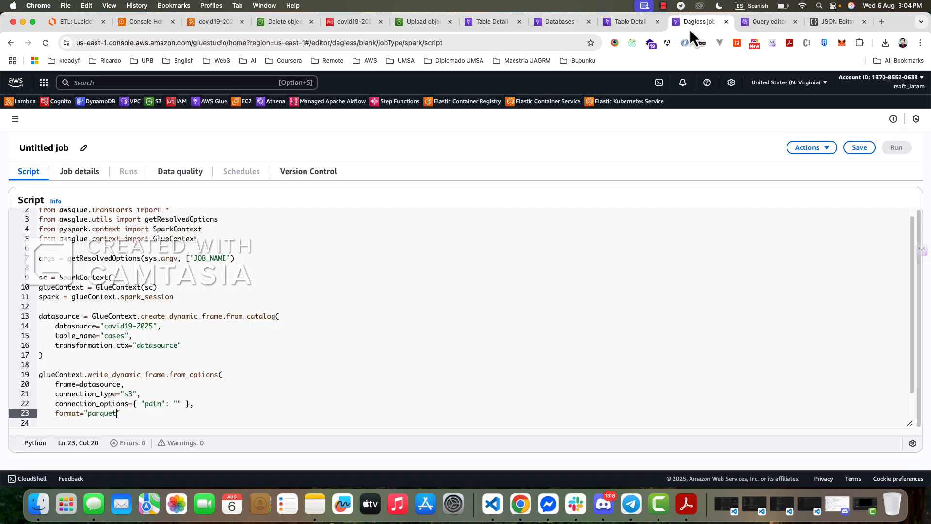
left_click(177, 403)
key("super+v")
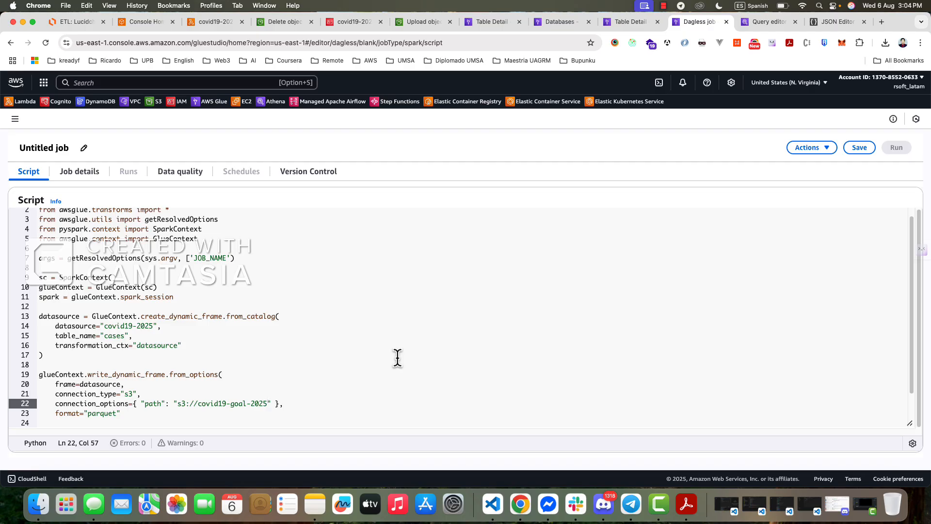
type("/")
type("resu")
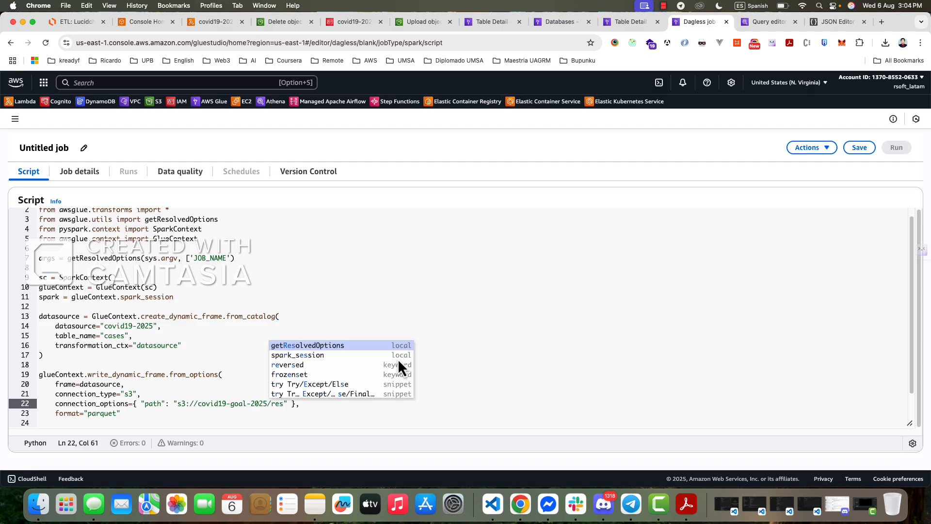
type("lts")
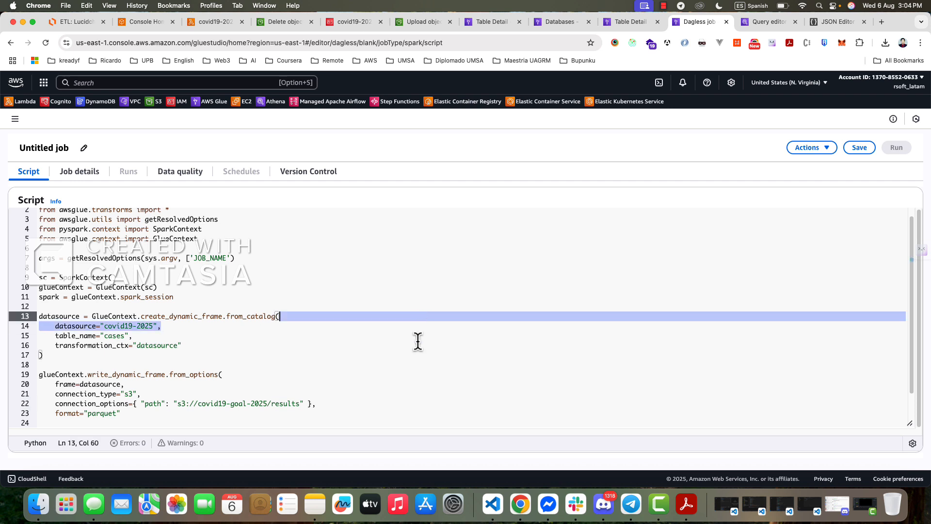
- Insert extra blank lines after the closing parenthesis on line 17, separating the from_catalog call from the write call
left_click(418, 359)
scroll(418, 358, "down", 2)
scroll(419, 358, "up", 3)
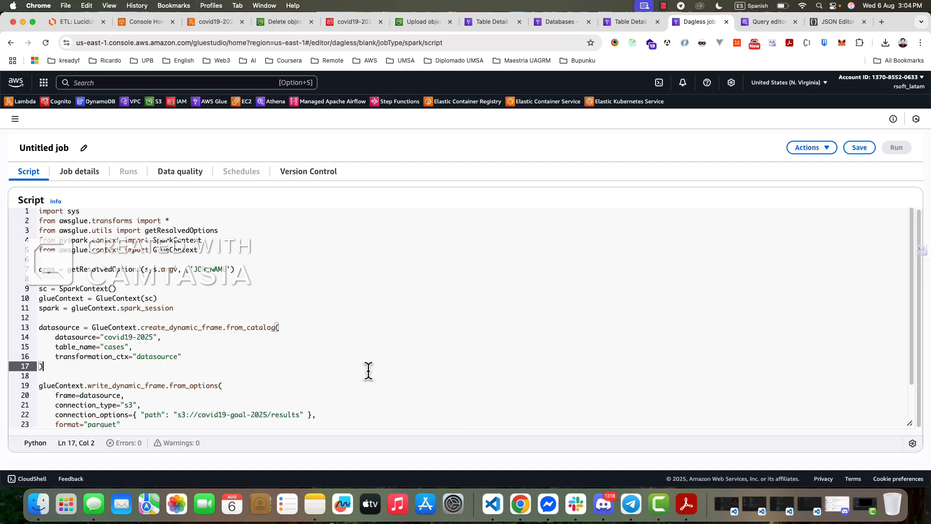
scroll(368, 370, "down", 1)
scroll(368, 370, "down", 3)
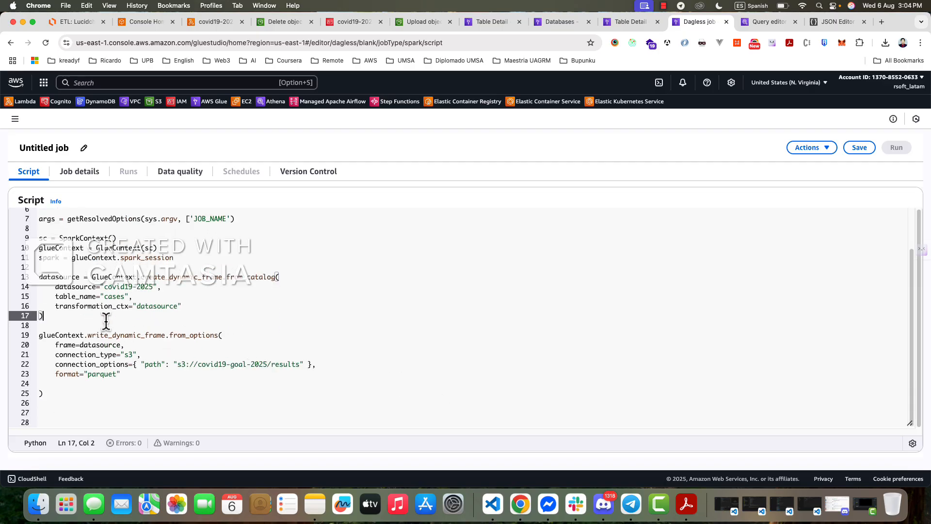
key("Return")
key("Return")
key("Return")
key("Return")
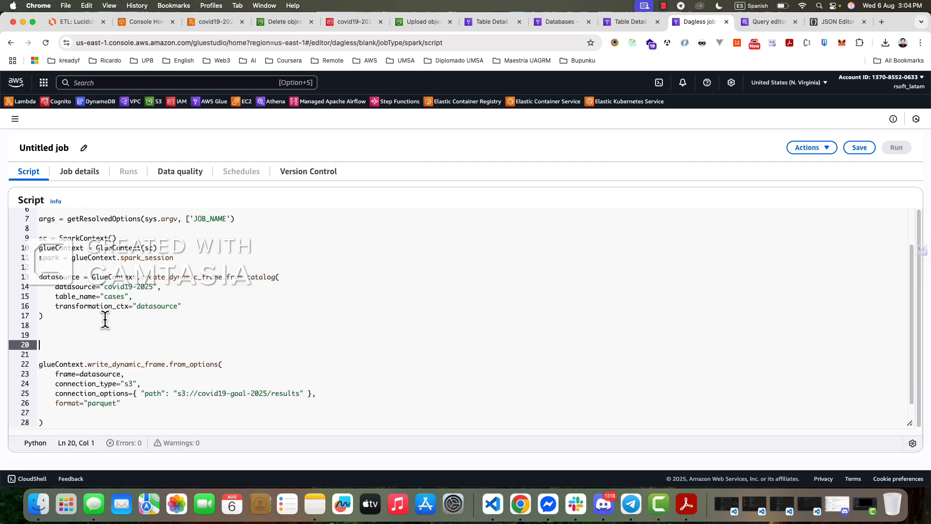
key("Up")
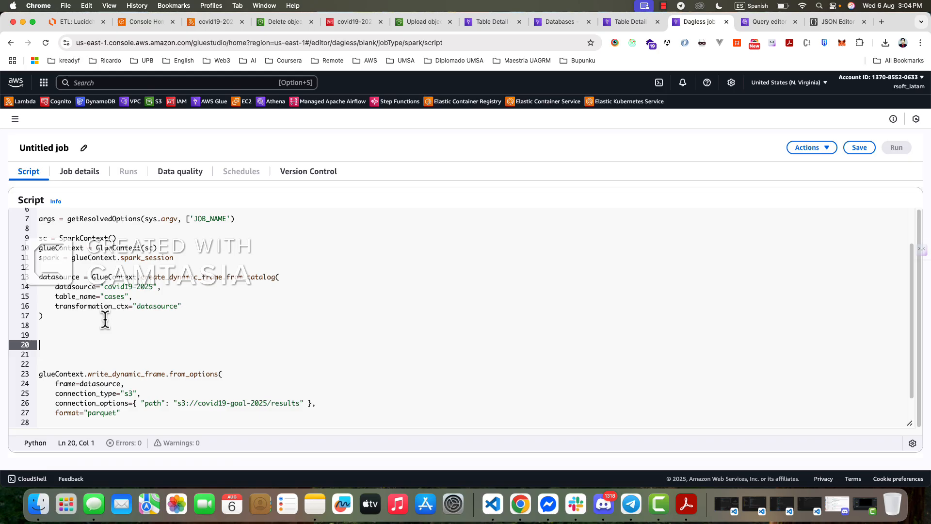
- Examine where the datasource variable is defined on line 13 and passed as the frame argument, and the blank lines between the two calls
left_click(55, 277)
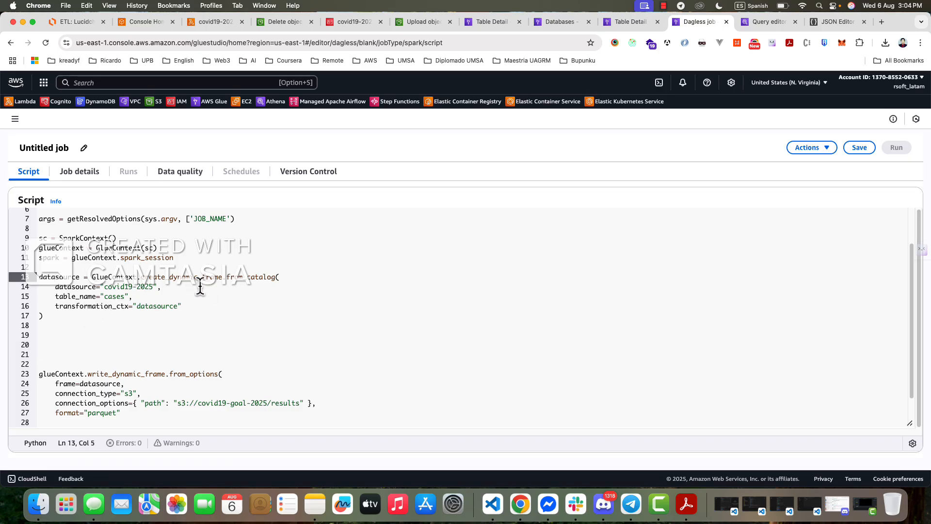
left_click(48, 344)
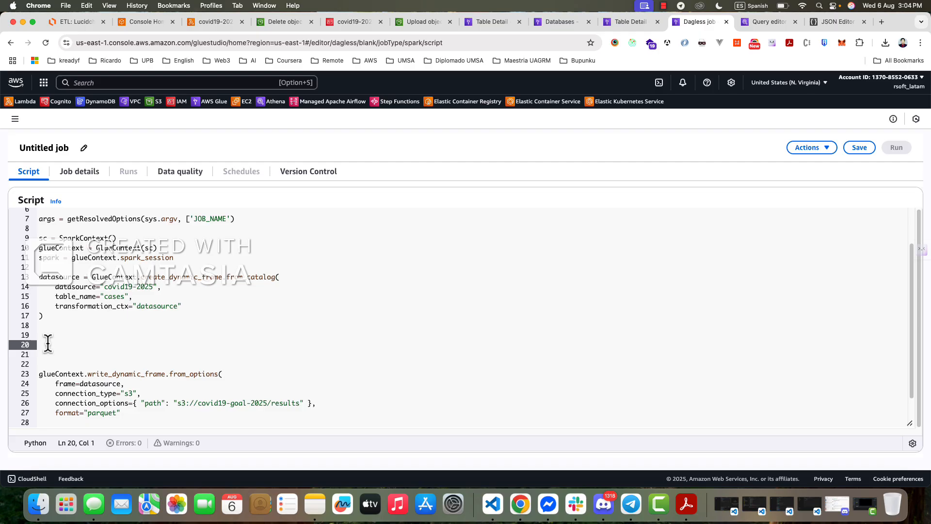
double_click(58, 276)
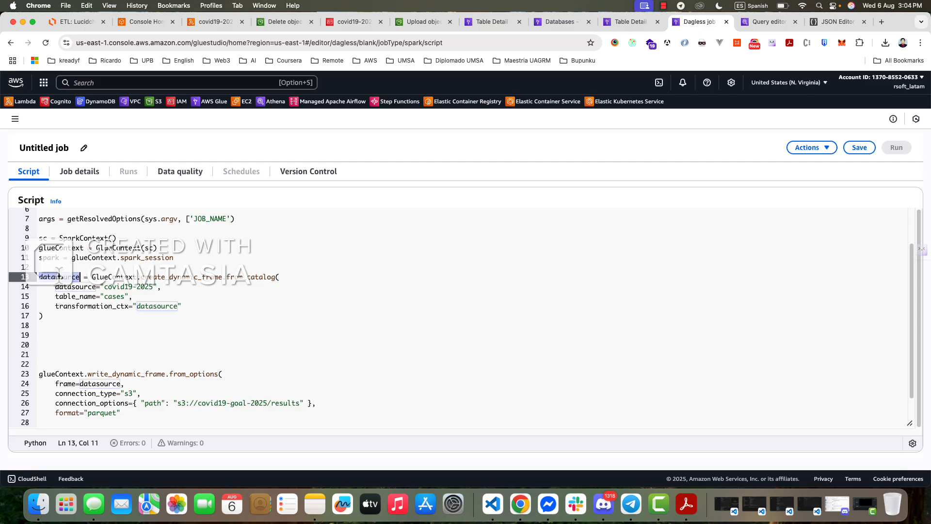
double_click(99, 383)
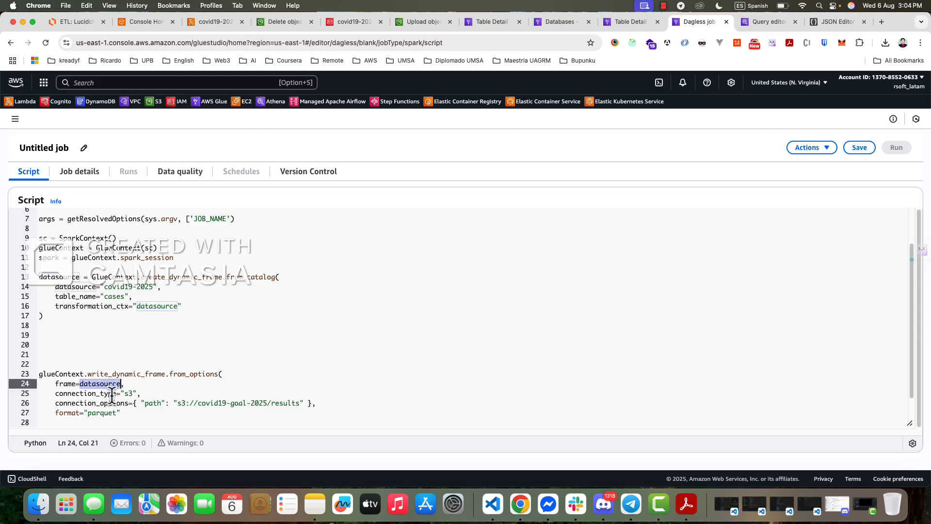
scroll(102, 407, "down", 2)
left_click_drag(64, 394, 41, 322)
left_click(60, 298)
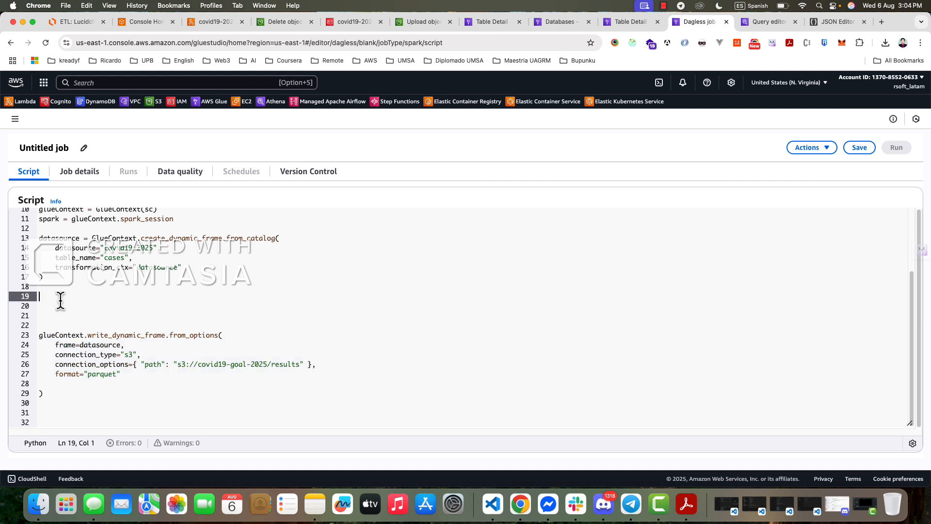
scroll(60, 301, "up", 1)
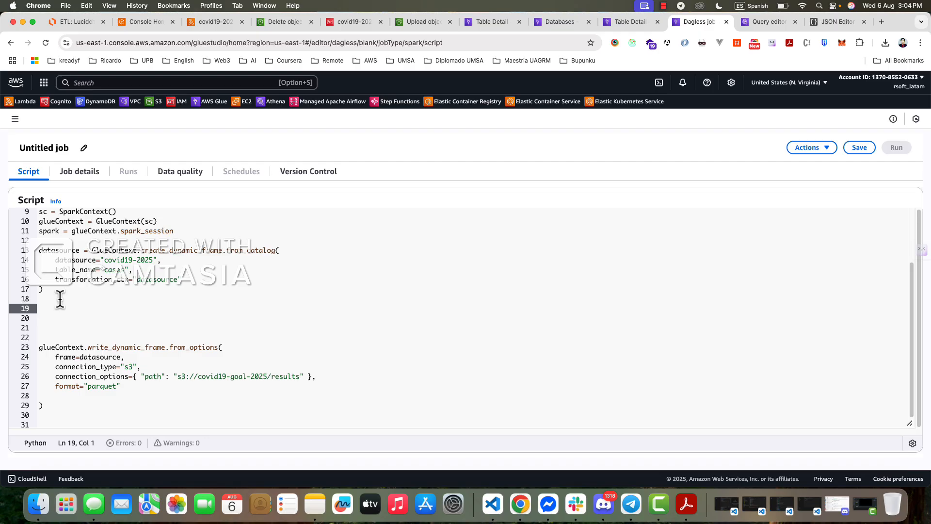
- Examine the schema of the cases table in the Glue Data Catalog and the rows of its query results in Athena
left_click(630, 21)
scroll(515, 278, "down", 5)
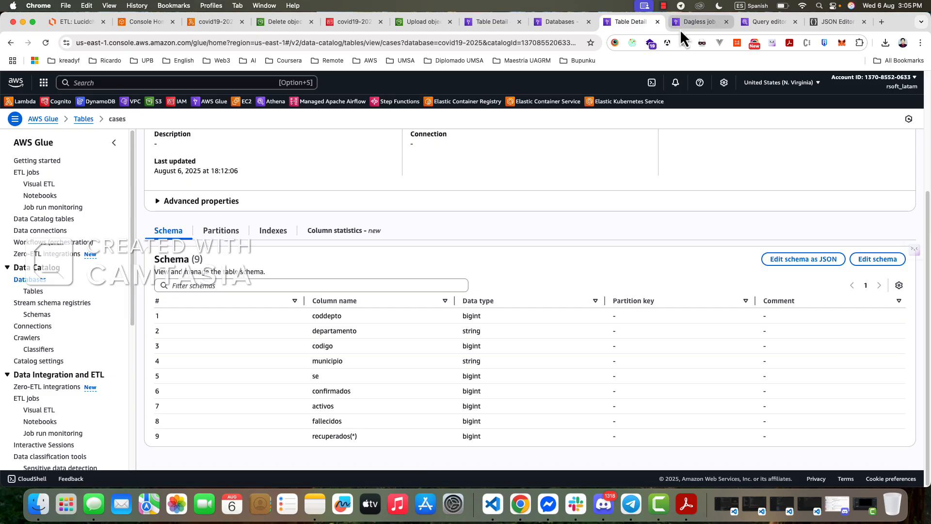
left_click(694, 22)
left_click(756, 23)
scroll(458, 296, "down", 10)
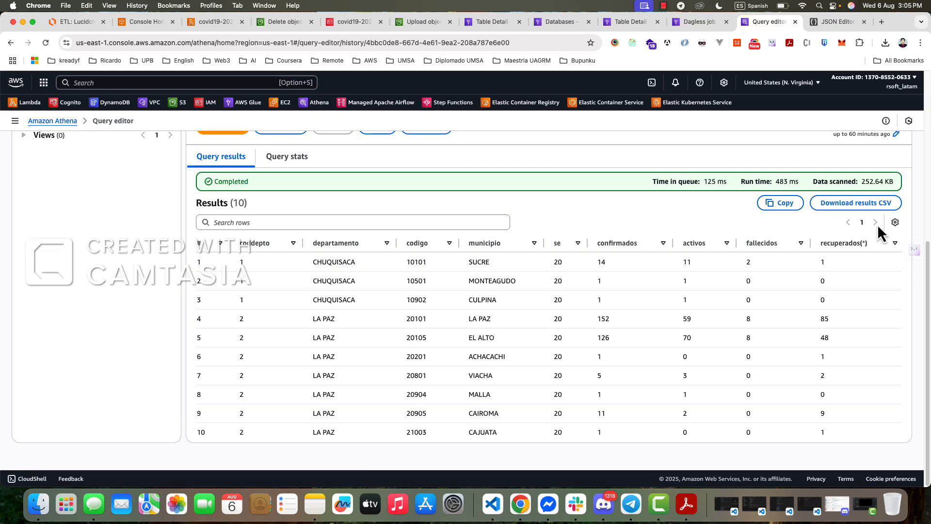
scroll(396, 306, "up", 1)
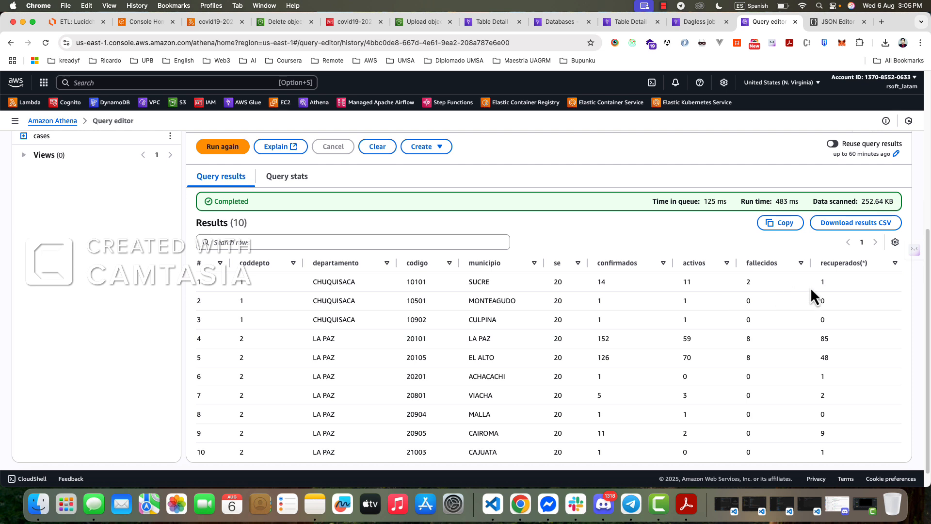
scroll(459, 335, "down", 1)
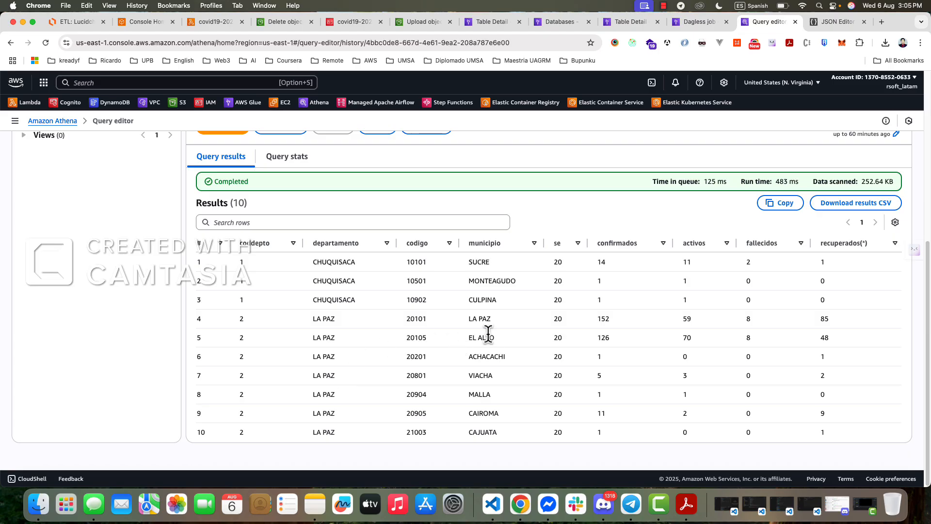
- Go back to the Glue job script, look it over and try to save the untitled job
left_click(701, 25)
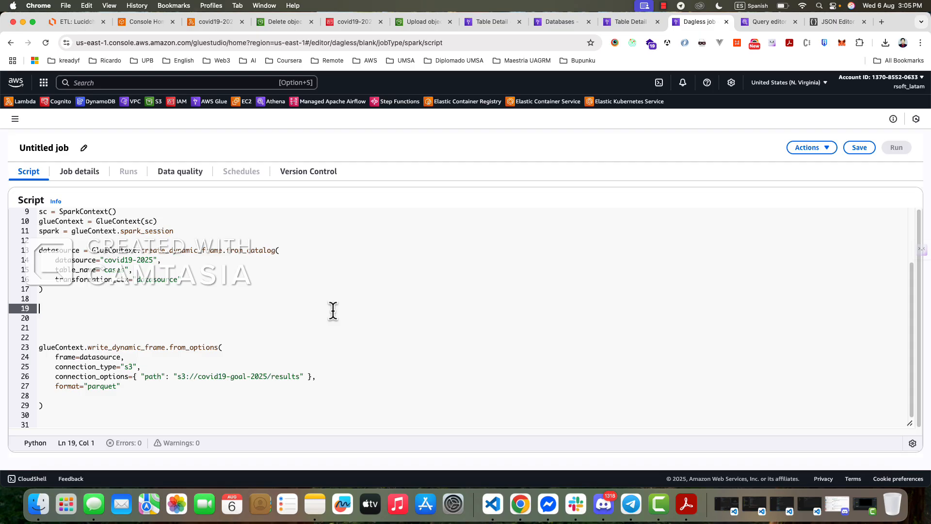
scroll(732, 271, "up", 3)
scroll(369, 298, "down", 3)
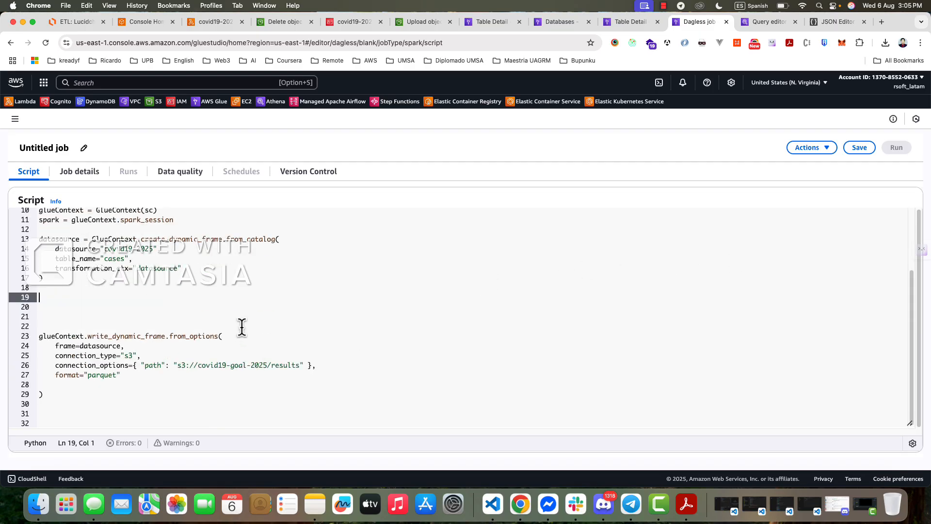
scroll(324, 276, "up", 3)
left_click(802, 148)
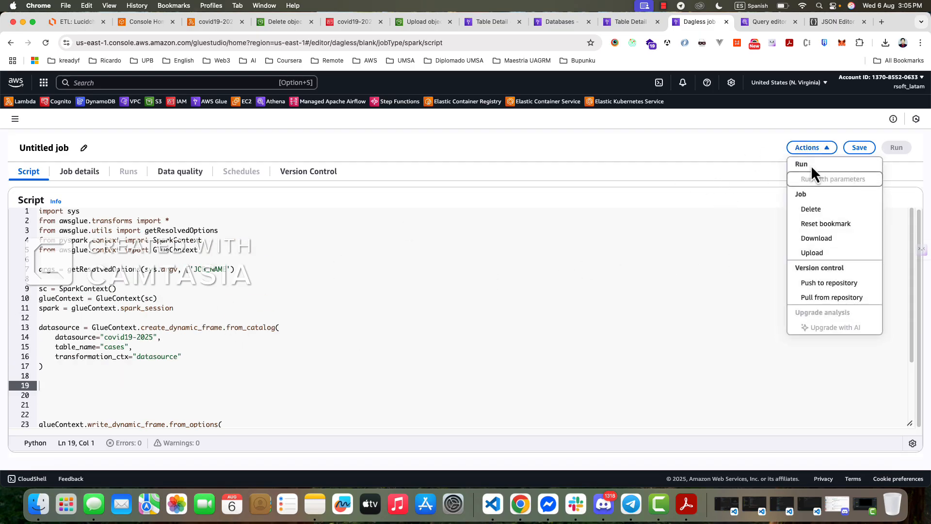
left_click(857, 149)
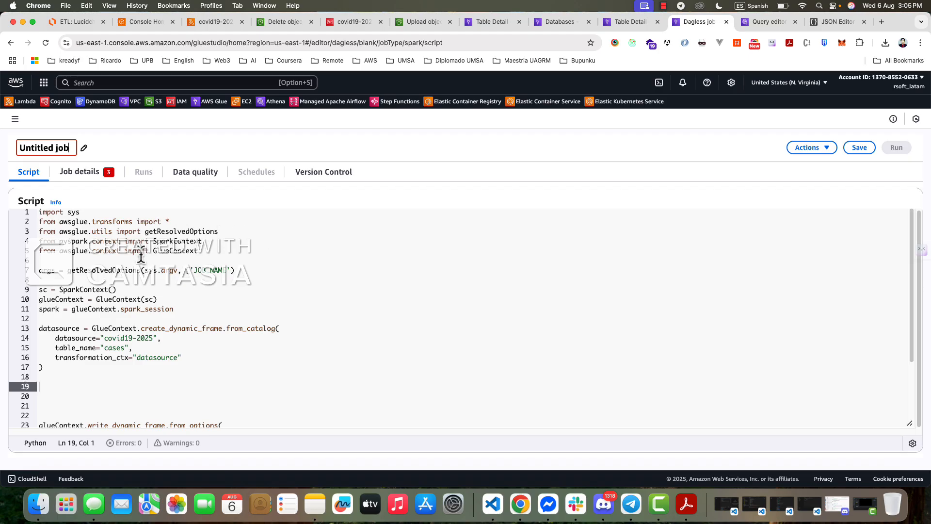
- Rename the untitled Glue job as covid19-2025
key("BackSpace")
key("BackSpace")
key("BackSpace")
key("BackSpace")
key("BackSpace")
key("BackSpace")
key("BackSpace")
key("BackSpace")
key("BackSpace")
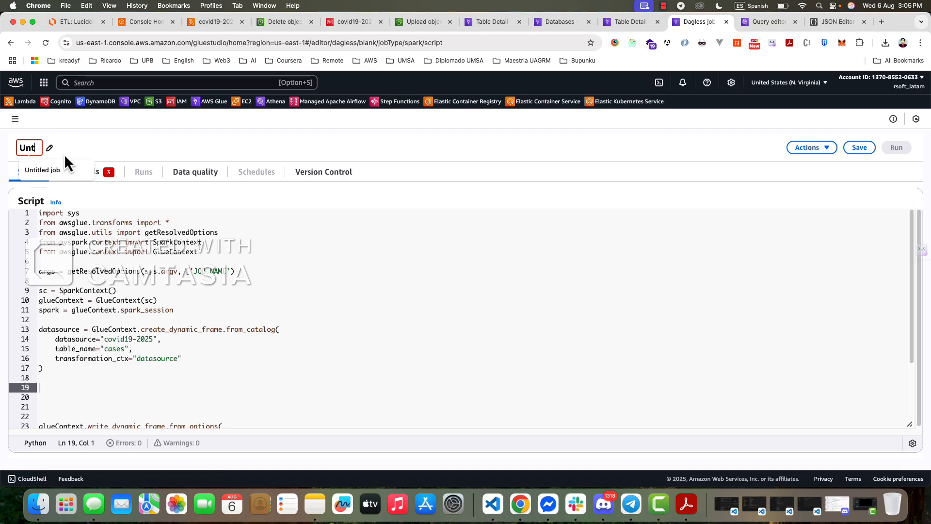
key("BackSpace")
key("BackSpace")
key("BackSpace")
type("covid1")
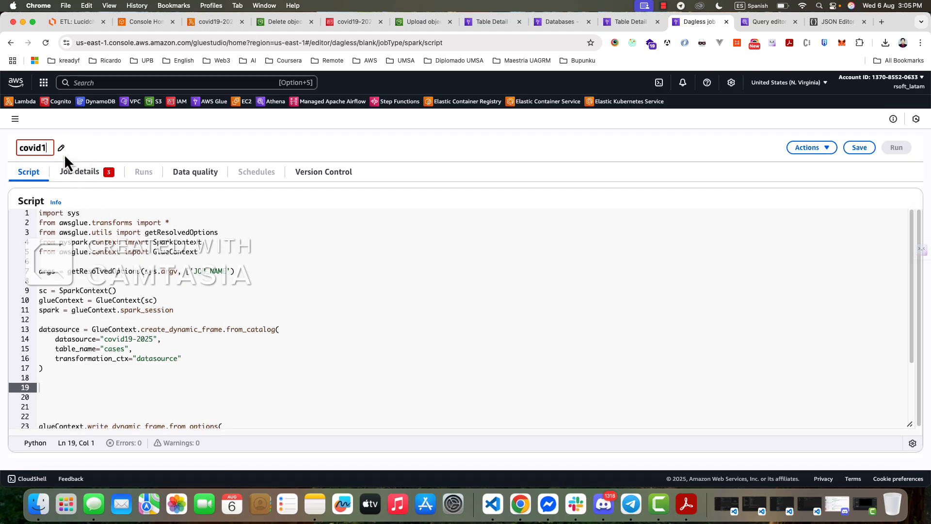
type("9-2025-")
key("BackSpace")
key("Return")
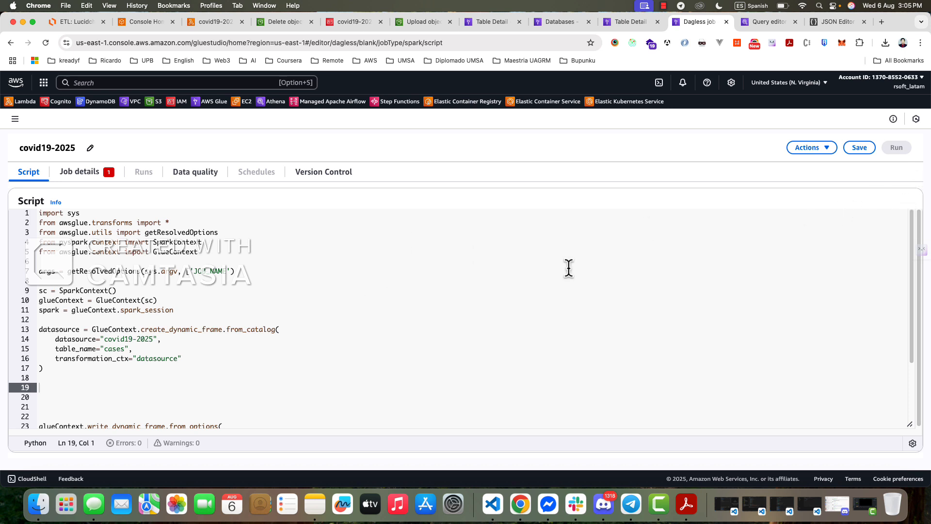
- Assign the IAM role AWSGlueServiceRole-covid19-2025 in the job's basic properties
left_click(87, 173)
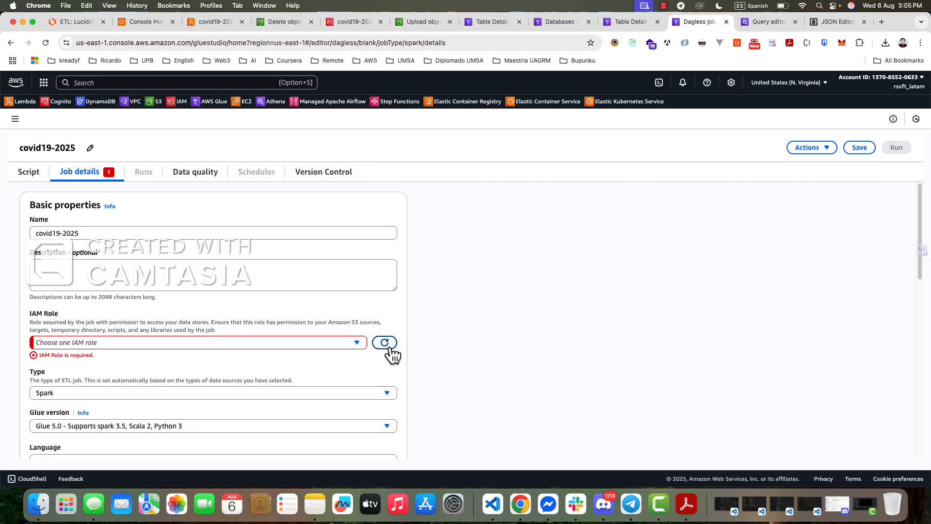
left_click(355, 344)
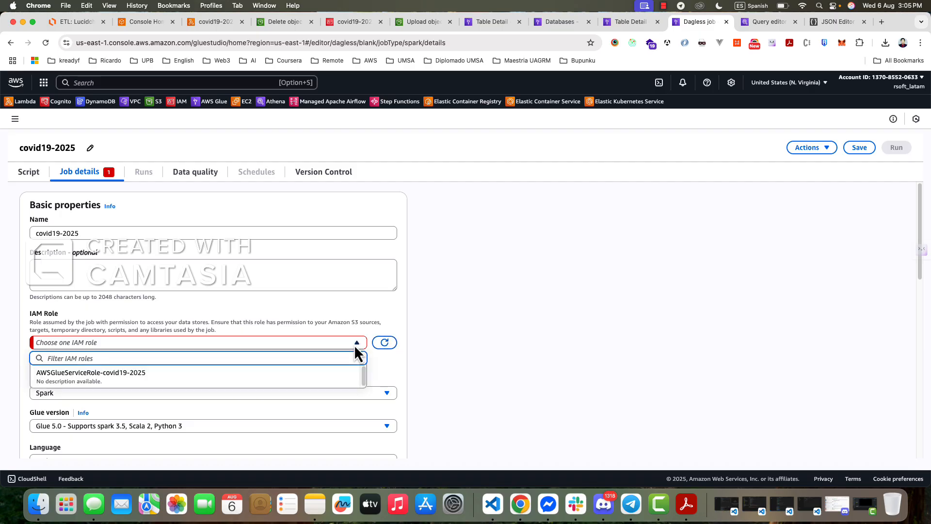
left_click(99, 381)
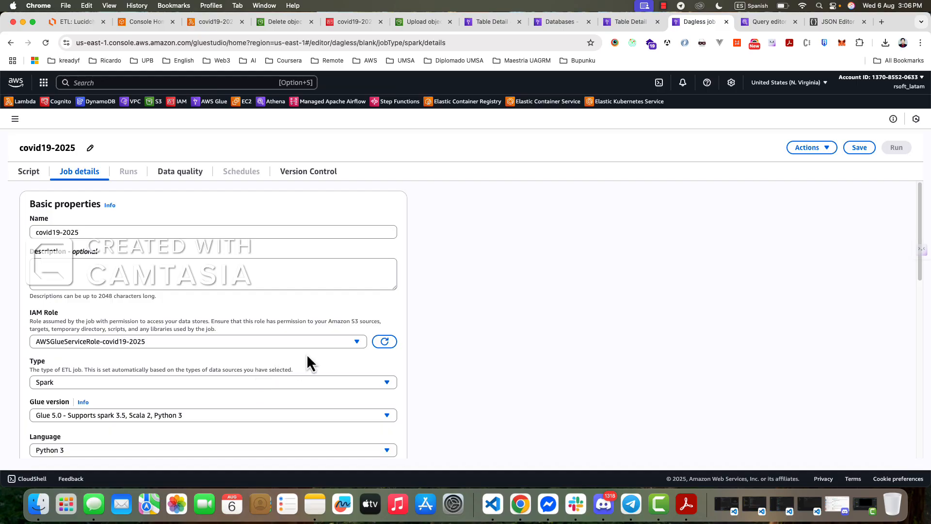
scroll(307, 357, "down", 5)
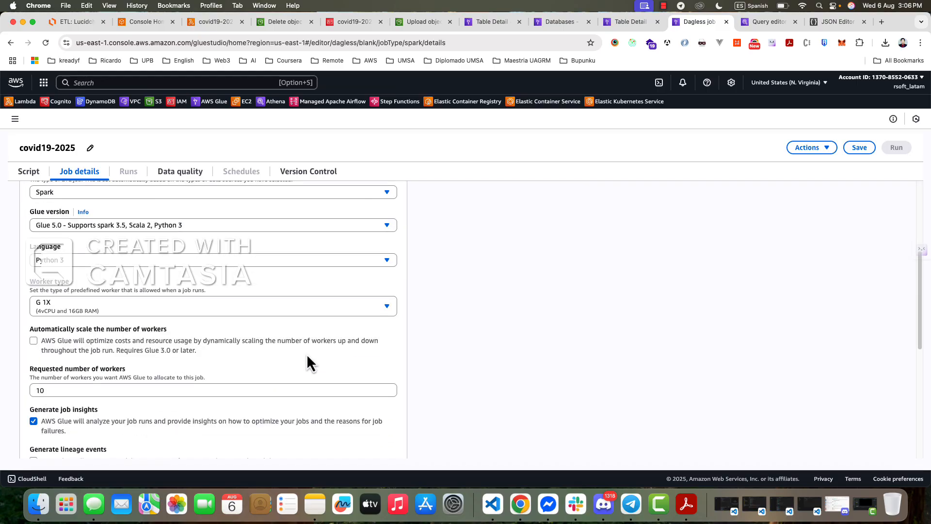
scroll(307, 356, "up", 5)
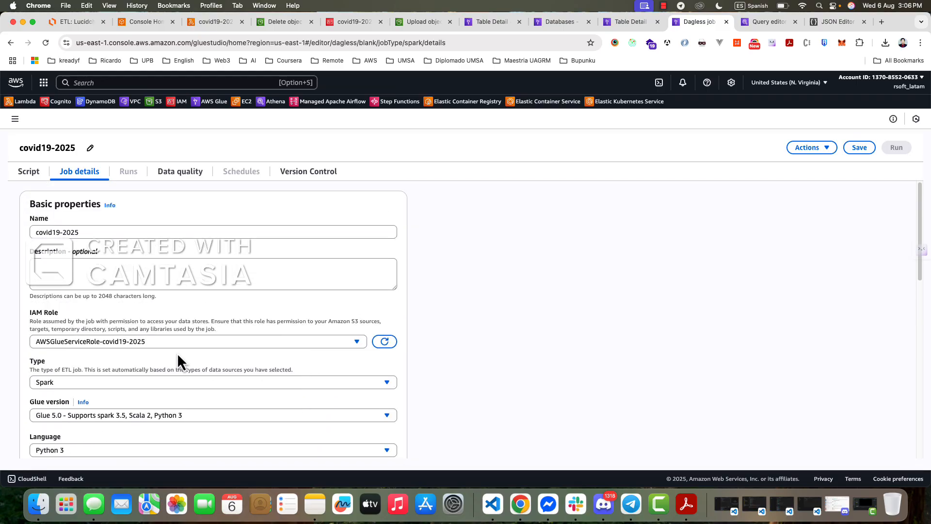
- Switch to the ETL diagram in Lucidchart and place a copy of the crawler's IAM Role box with its connector above AWS Glue Job
left_click(78, 21)
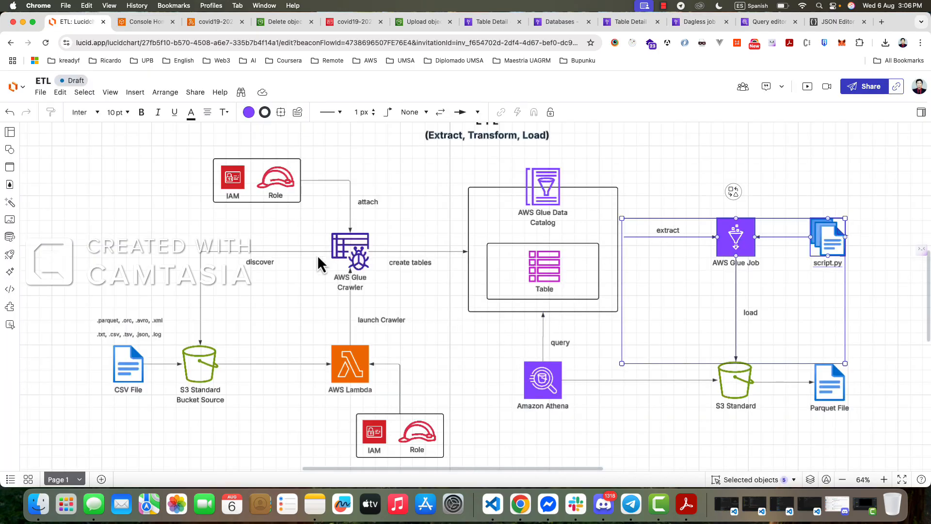
left_click(203, 210)
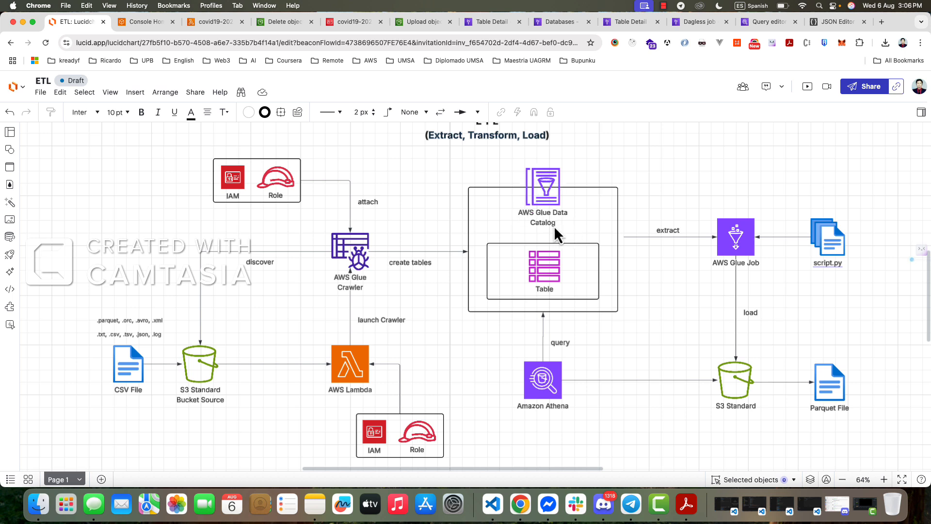
left_click_drag(193, 160, 307, 218)
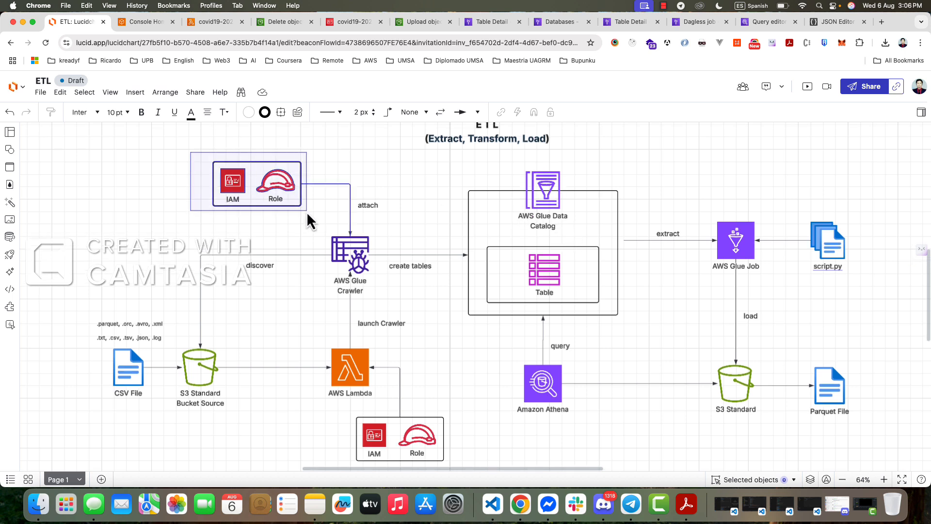
key("cmd+c")
left_click(187, 228)
key("cmd+v")
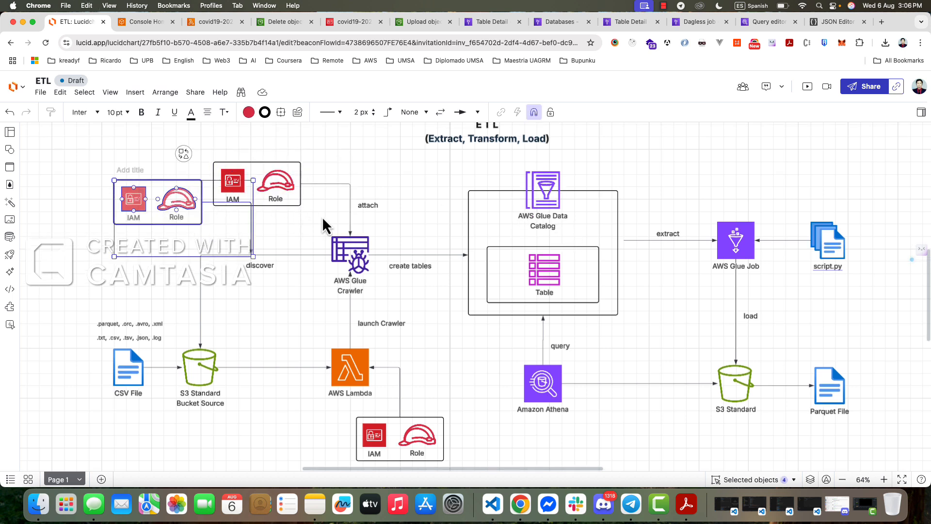
left_click_drag(196, 213, 756, 172)
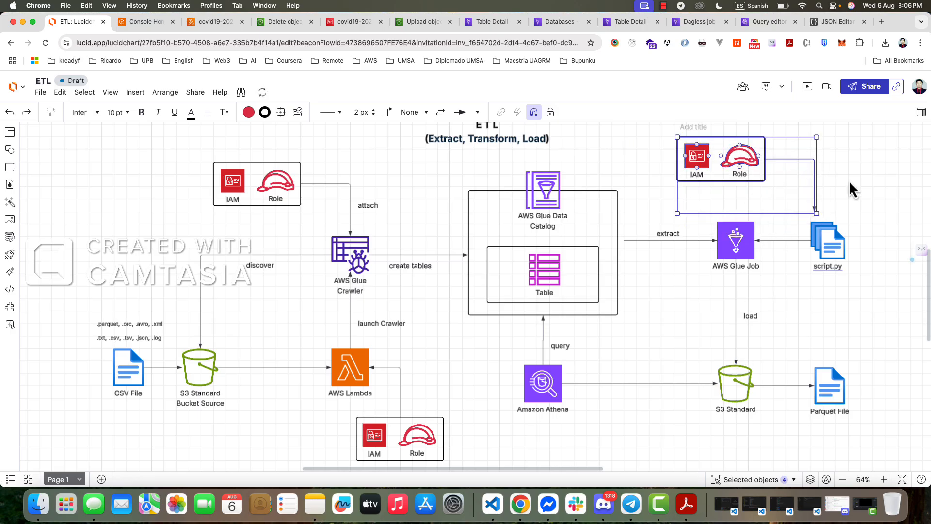
- Attach the copied IAM Role connector to the top of AWS Glue Job, shifting the box sideways and straightening the arrow's bend
left_click(826, 199)
left_click_drag(814, 208, 737, 222)
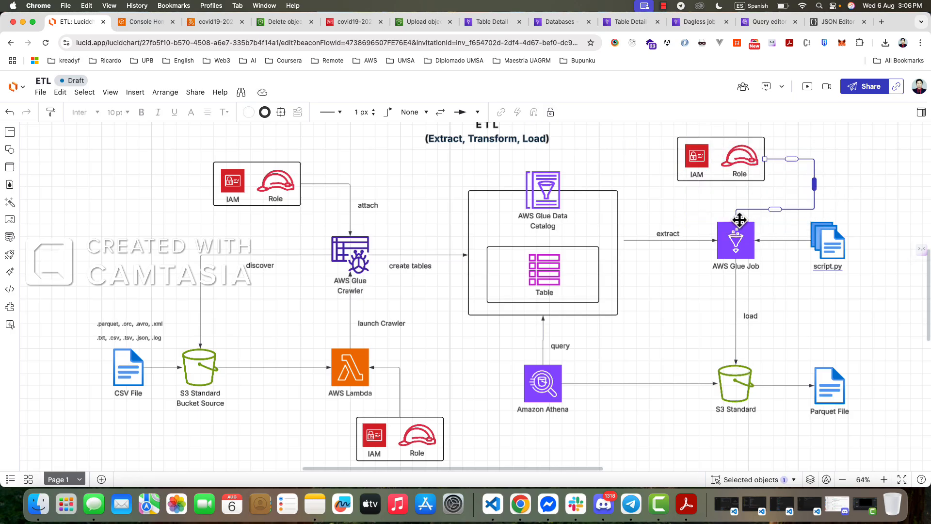
left_click_drag(664, 135, 721, 175)
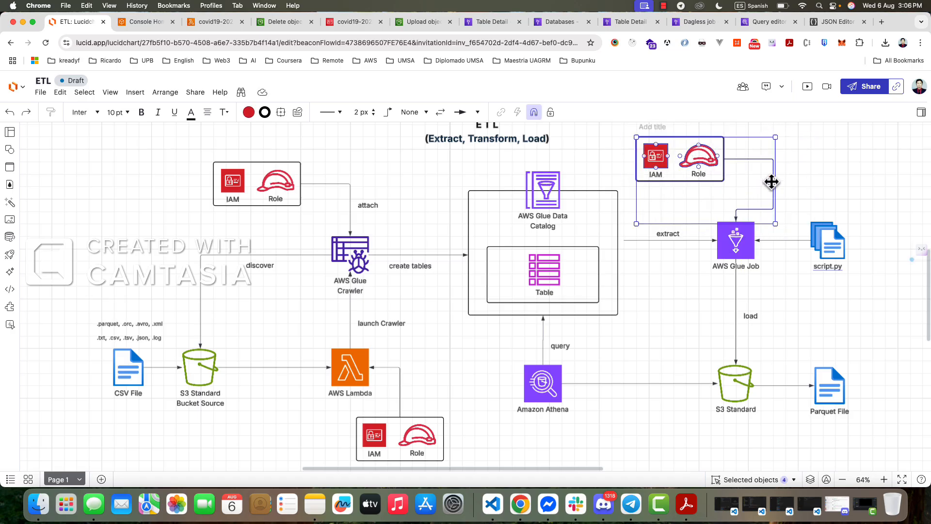
left_click(773, 186)
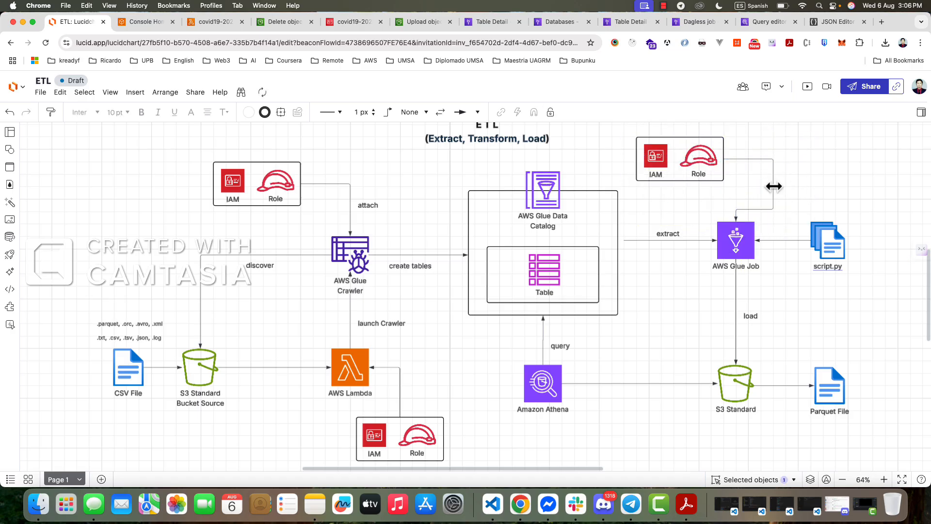
left_click_drag(773, 186, 736, 187)
left_click(774, 190)
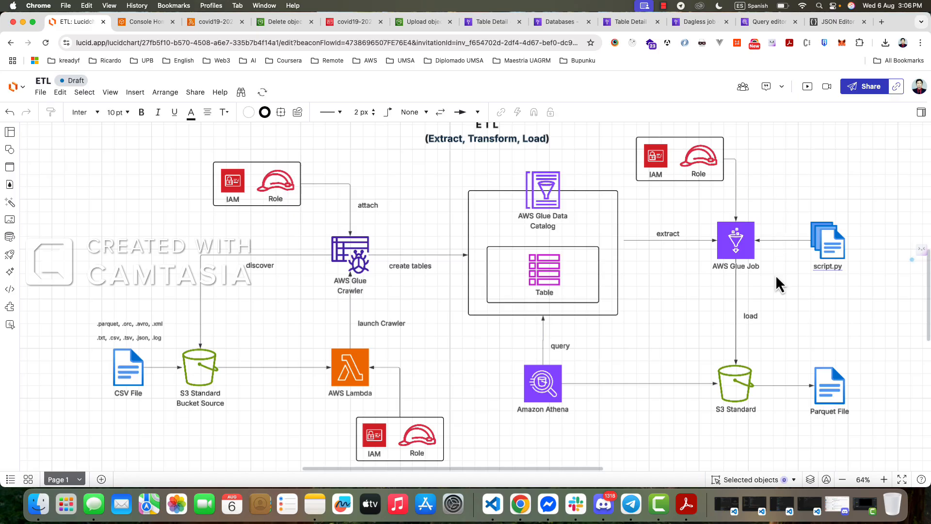
key("super+s")
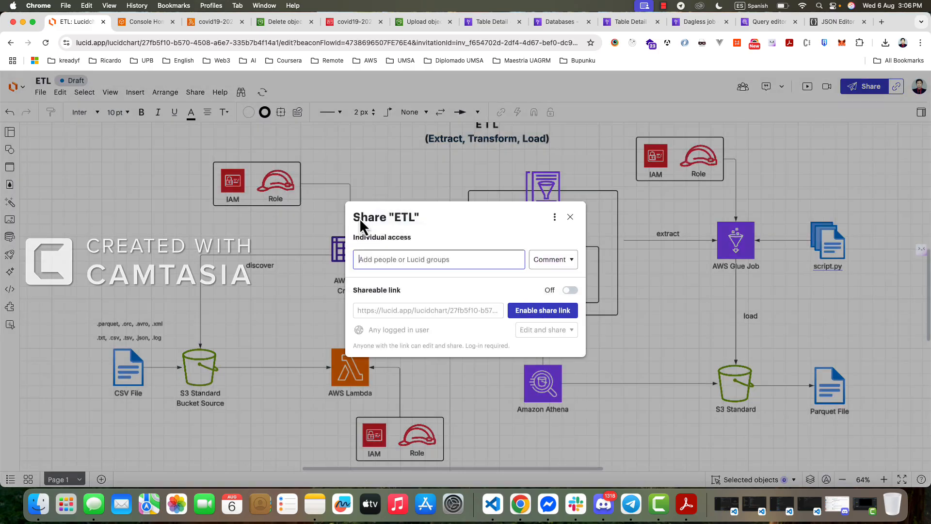
left_click(570, 217)
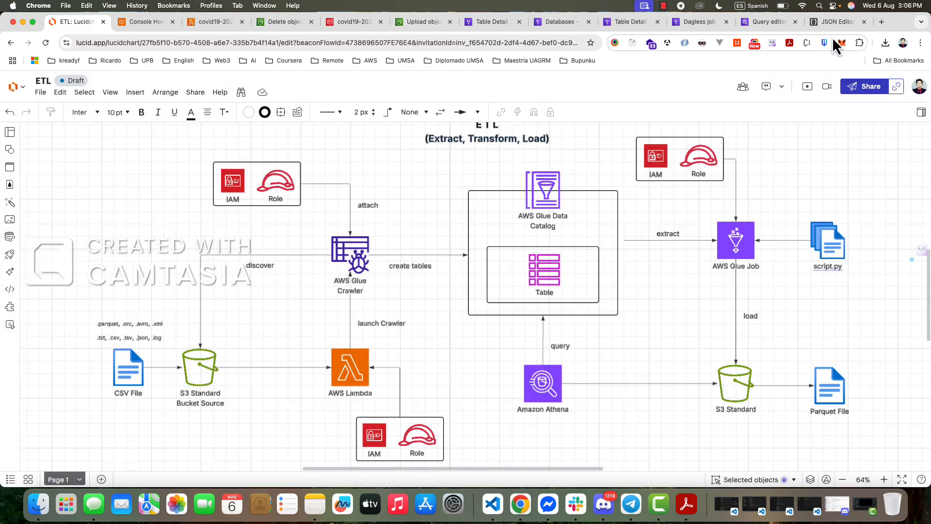
- Return to the covid19-2025 Glue job and examine its role, type, Glue version, language, worker, bookmark, retry and timeout settings
left_click(762, 23)
left_click(222, 24)
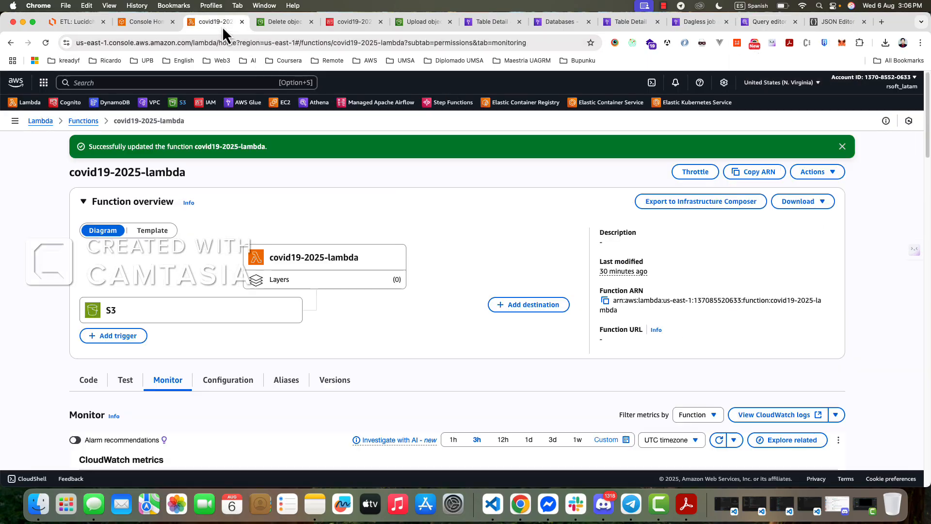
left_click(160, 24)
left_click(698, 22)
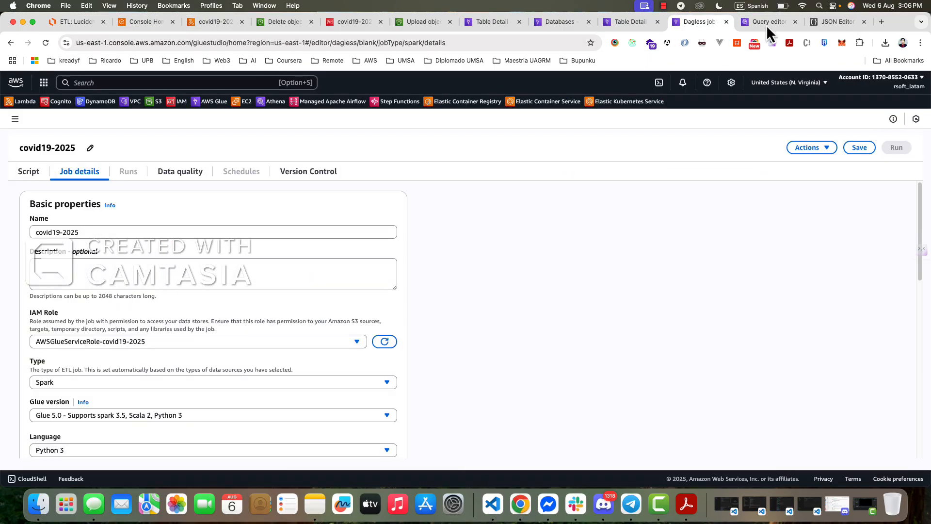
scroll(108, 322, "down", 1)
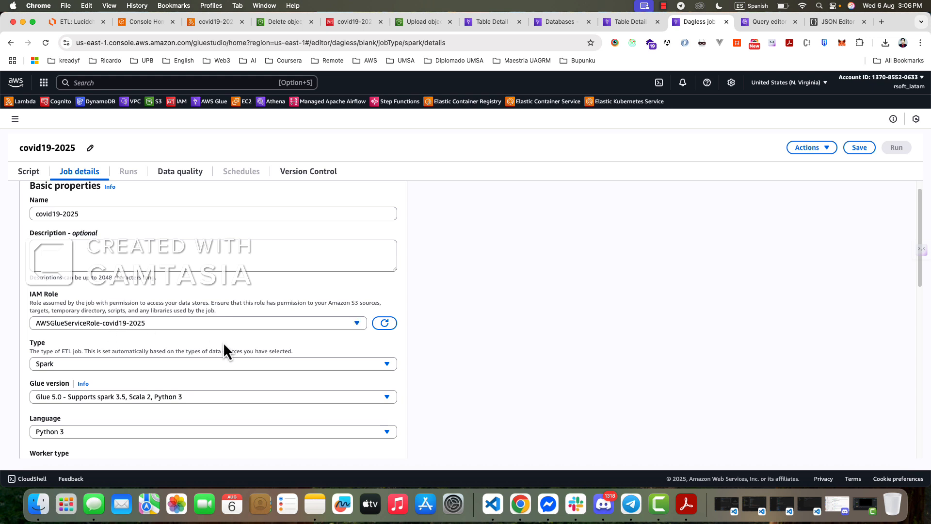
scroll(224, 344, "down", 3)
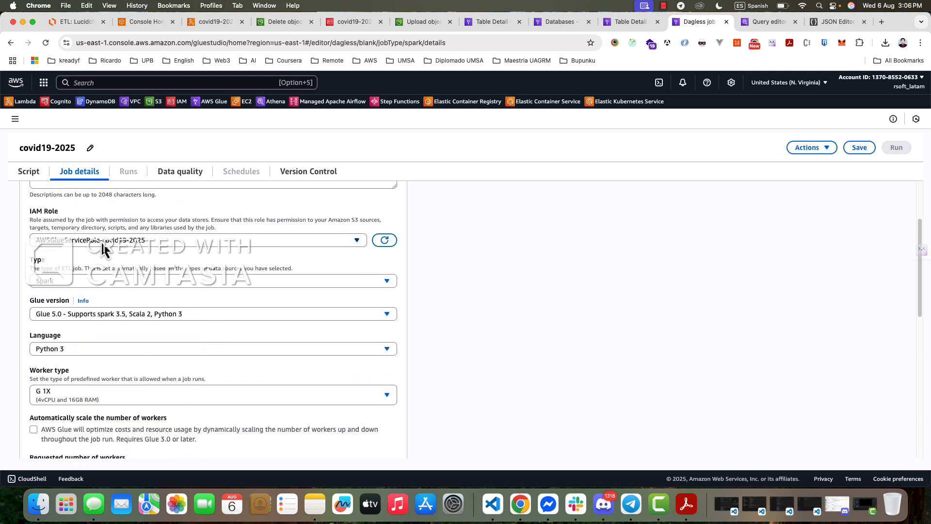
scroll(82, 291, "up", 3)
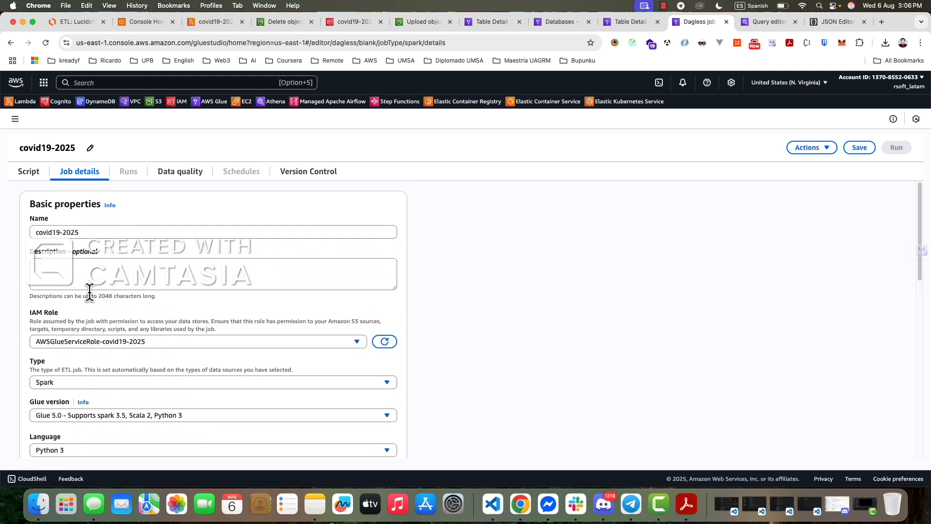
left_click(151, 372)
left_click(151, 373)
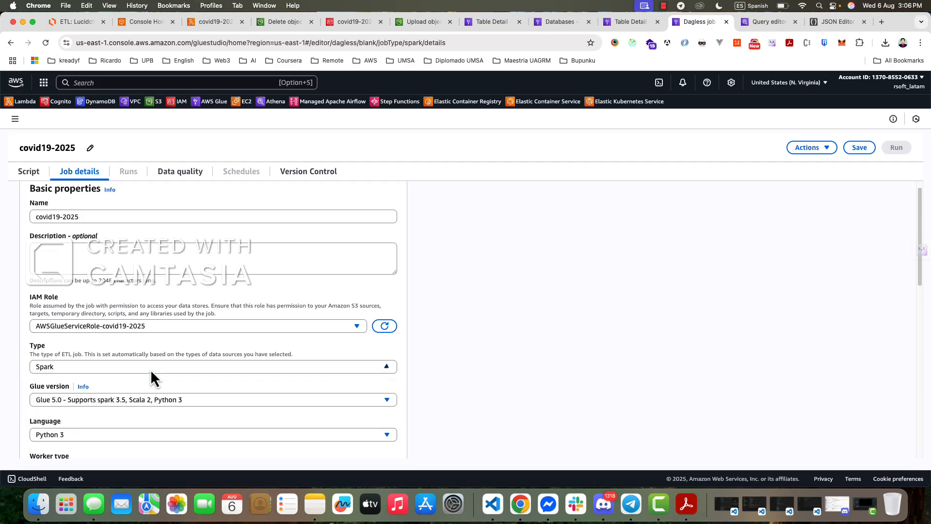
scroll(72, 334, "down", 3)
scroll(45, 309, "down", 5)
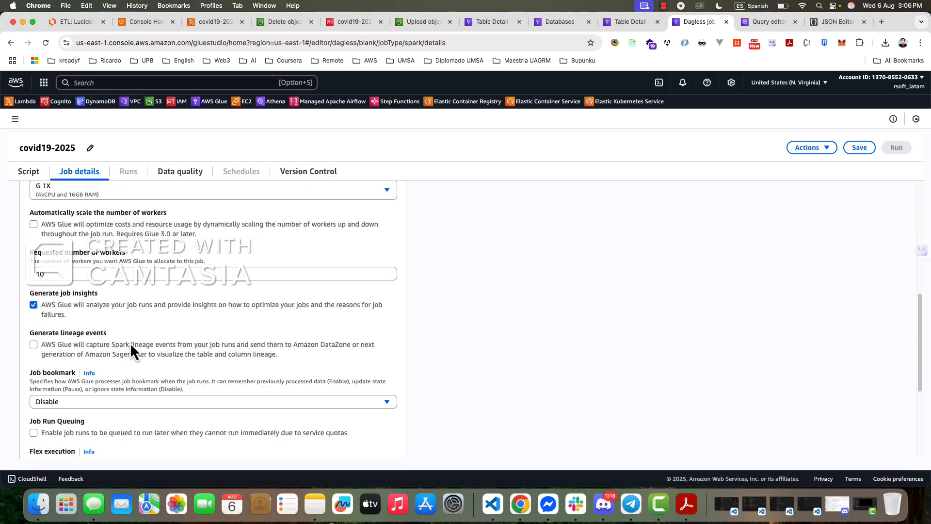
scroll(78, 293, "up", 3)
scroll(141, 330, "down", 5)
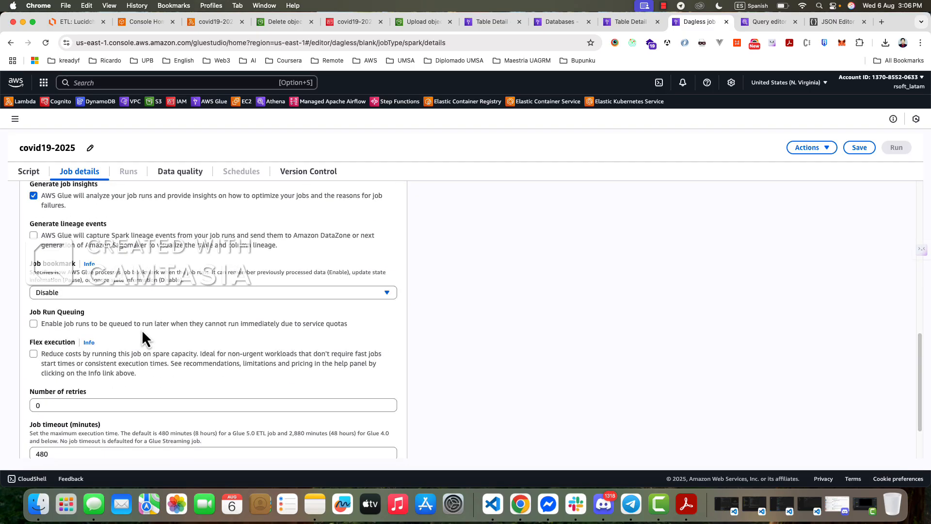
scroll(122, 319, "up", 3)
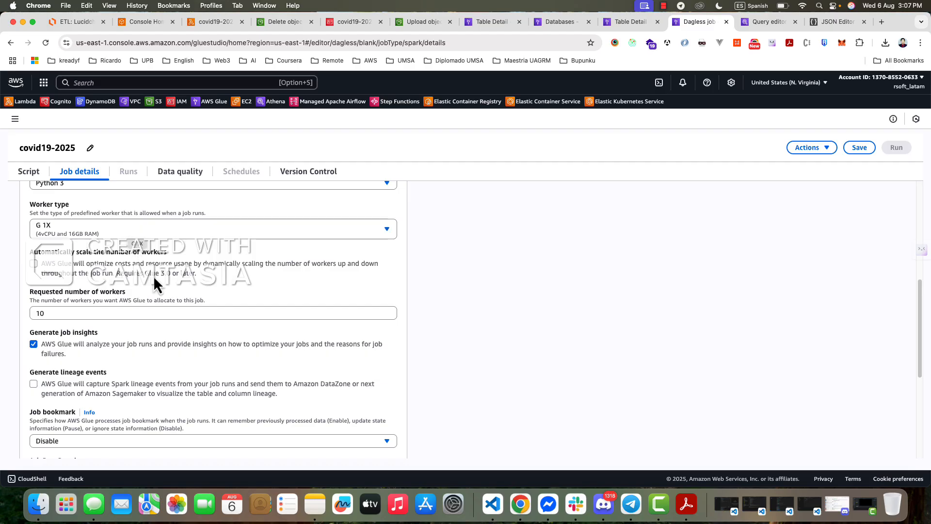
scroll(179, 347, "down", 5)
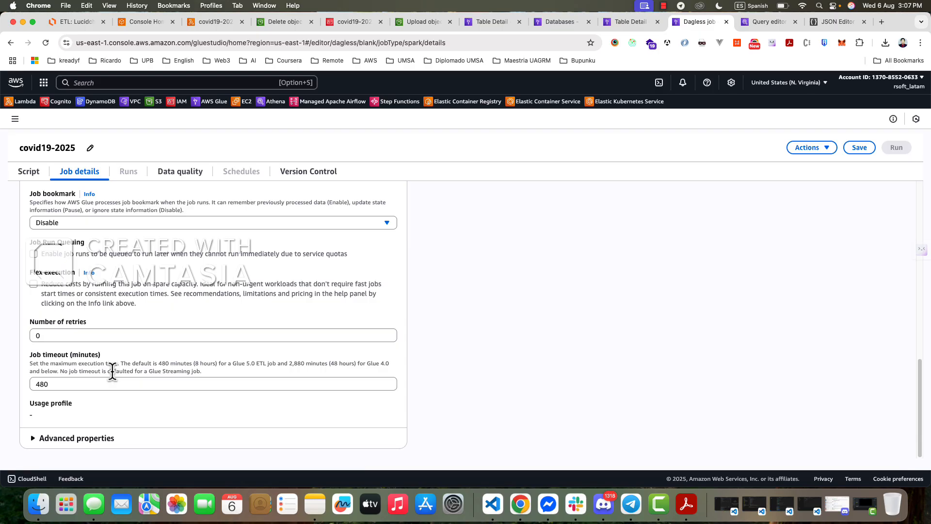
scroll(140, 380, "up", 10)
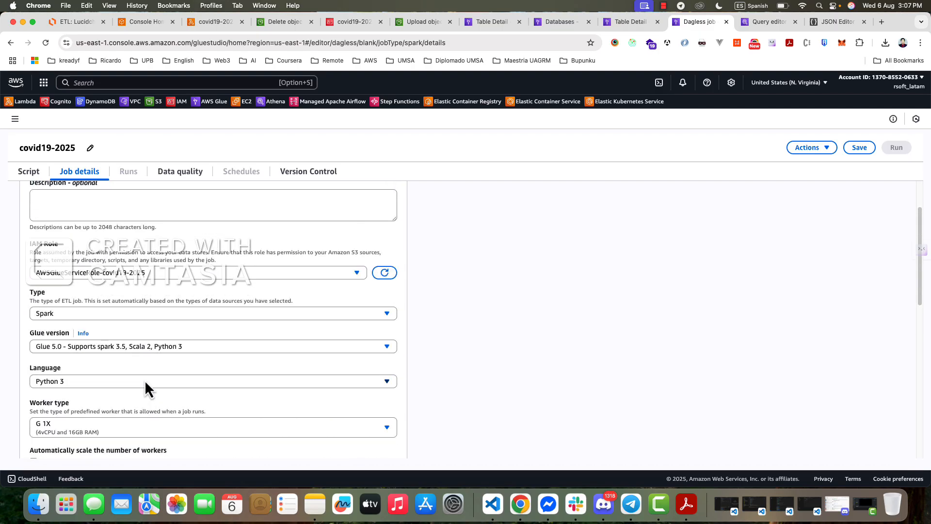
scroll(145, 379, "up", 3)
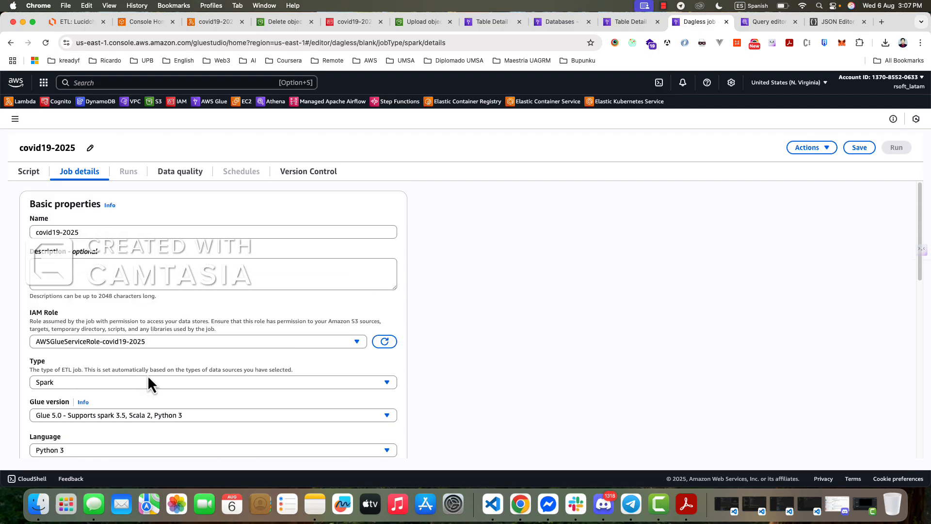
- Save the covid19-2025 Glue job and start a run of it
left_click(857, 148)
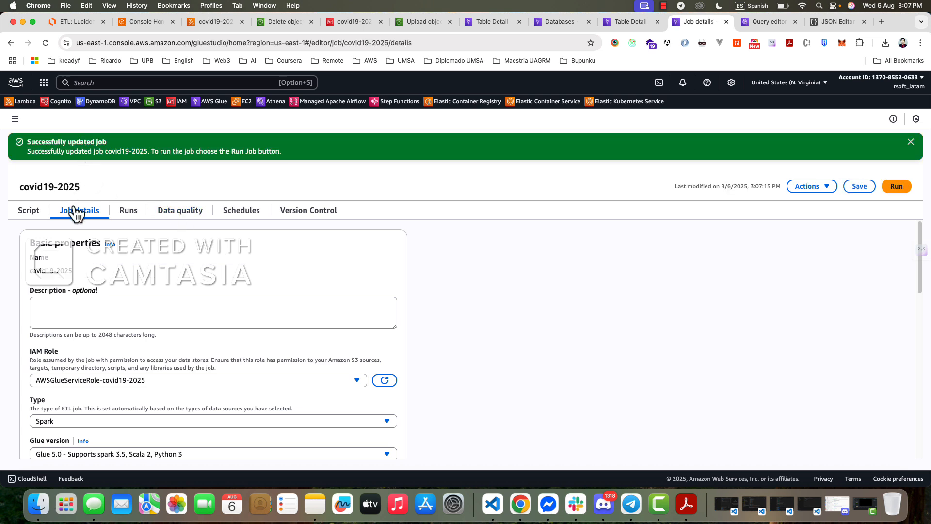
left_click(810, 189)
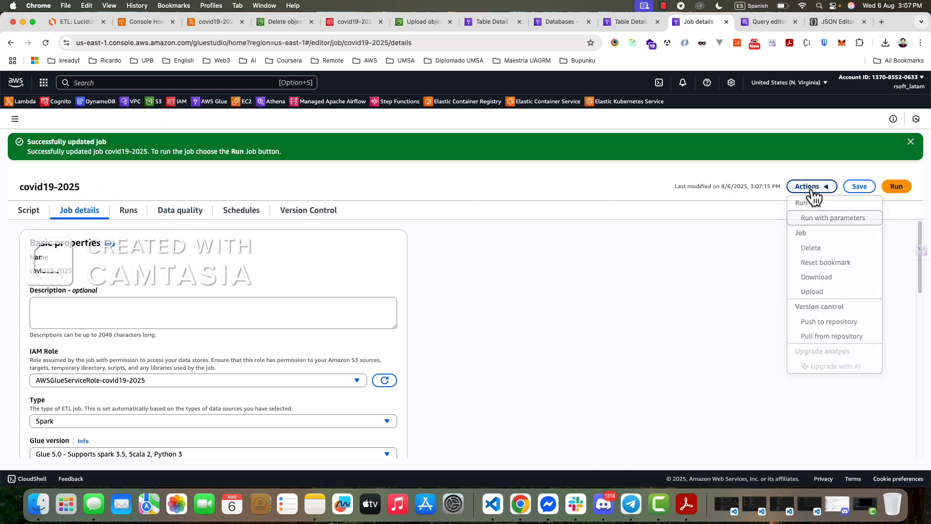
left_click(879, 193)
left_click(890, 192)
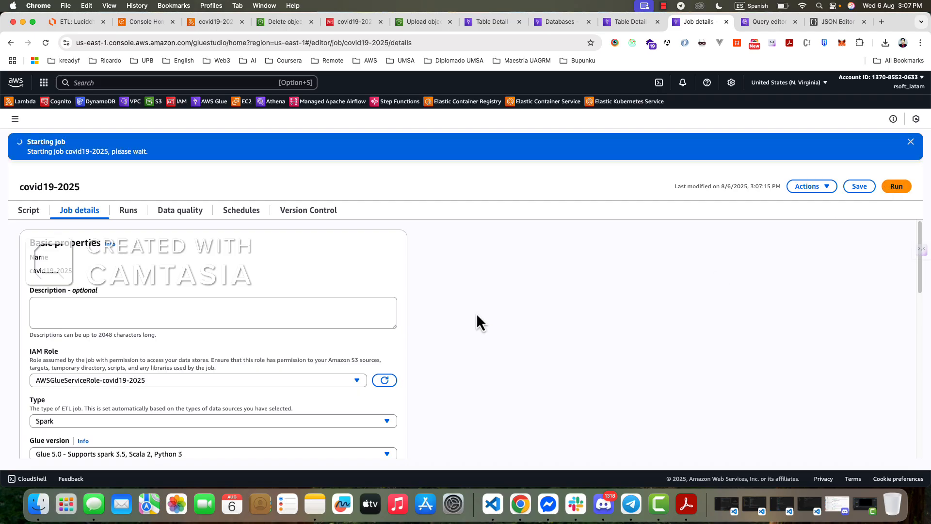
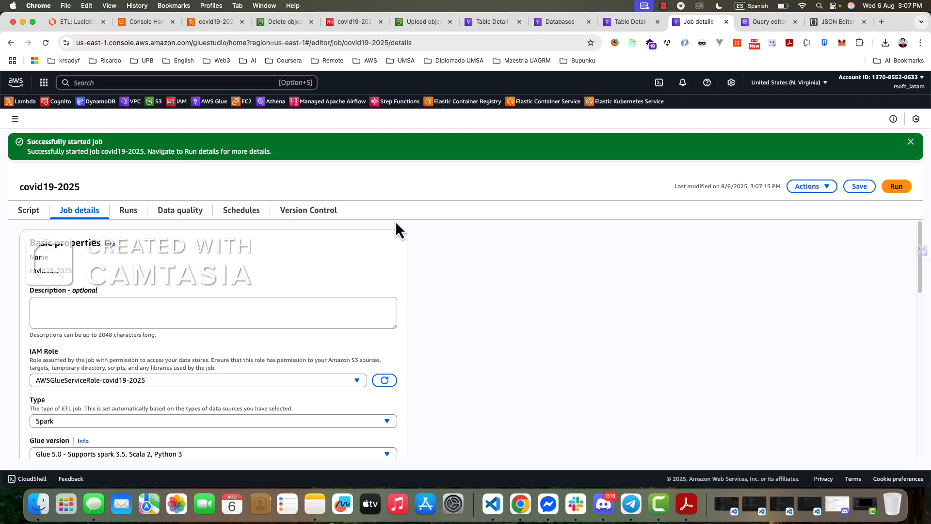
- Reopen covid19-2025 from the ETL jobs list and examine the details of its latest run
left_click(15, 119)
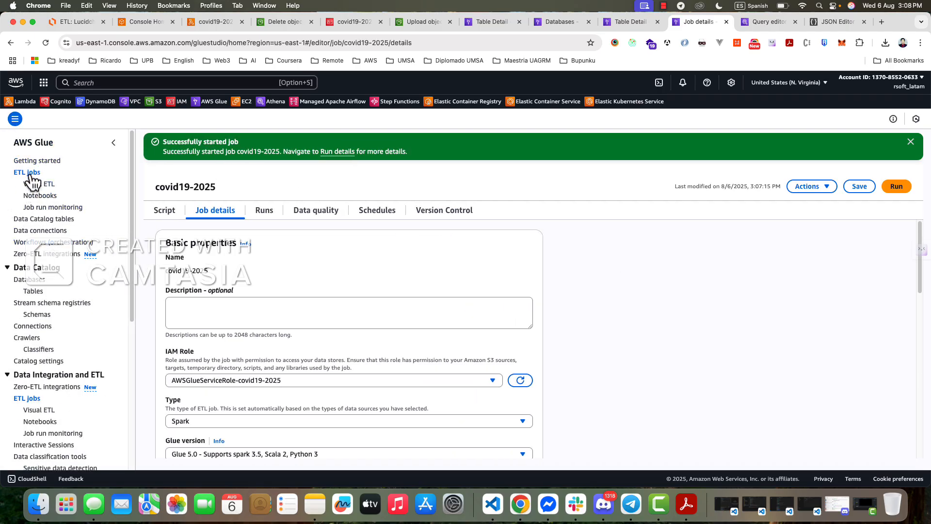
left_click(27, 172)
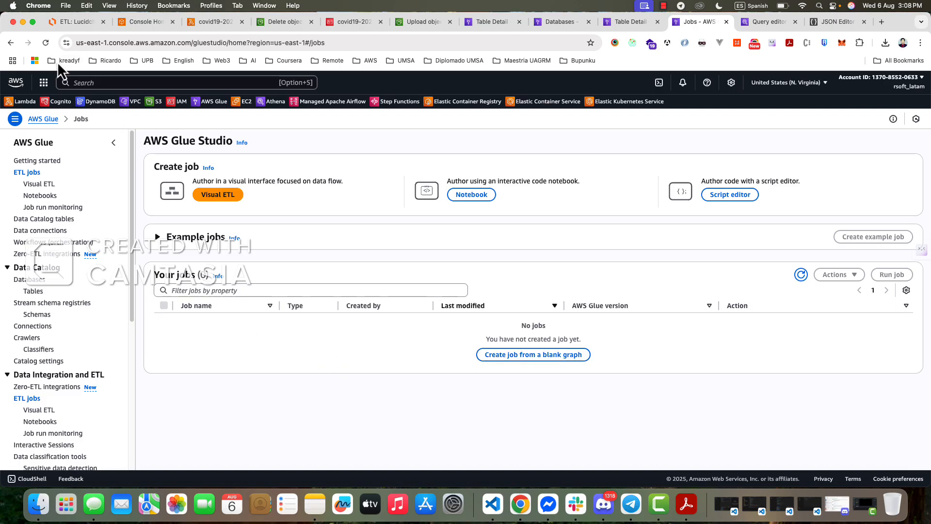
left_click(218, 195)
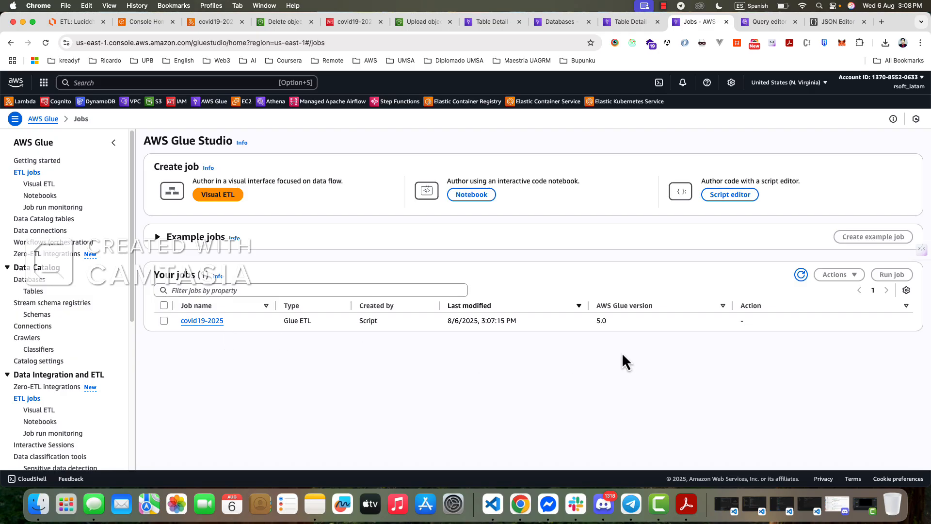
left_click(206, 323)
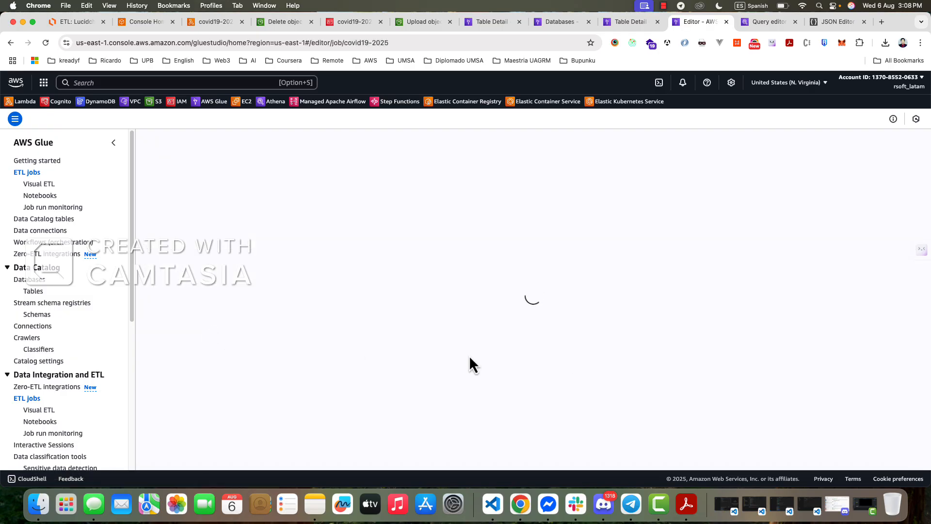
left_click(264, 173)
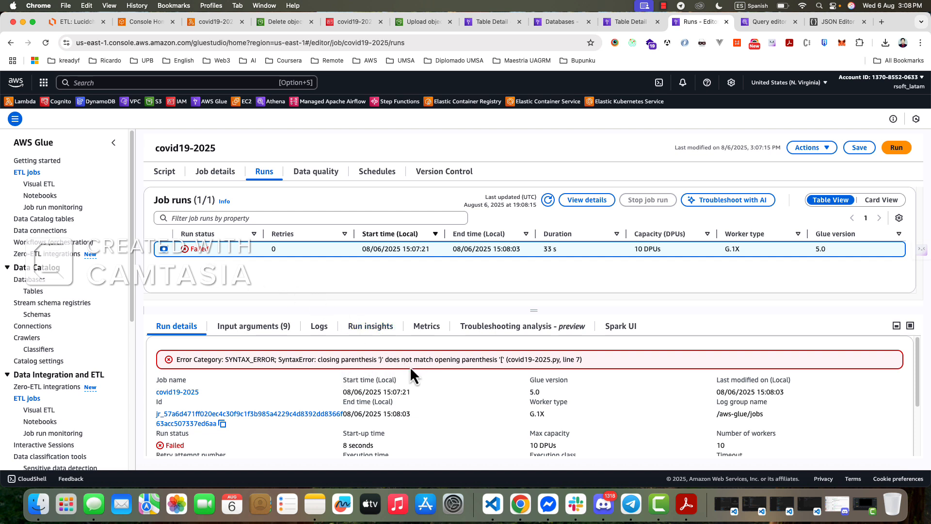
scroll(409, 366, "down", 3)
scroll(423, 374, "up", 3)
- In line 7 of the job script, add the missing closing bracket after 'JOB_NAME' in the getResolvedOptions call
left_click(164, 171)
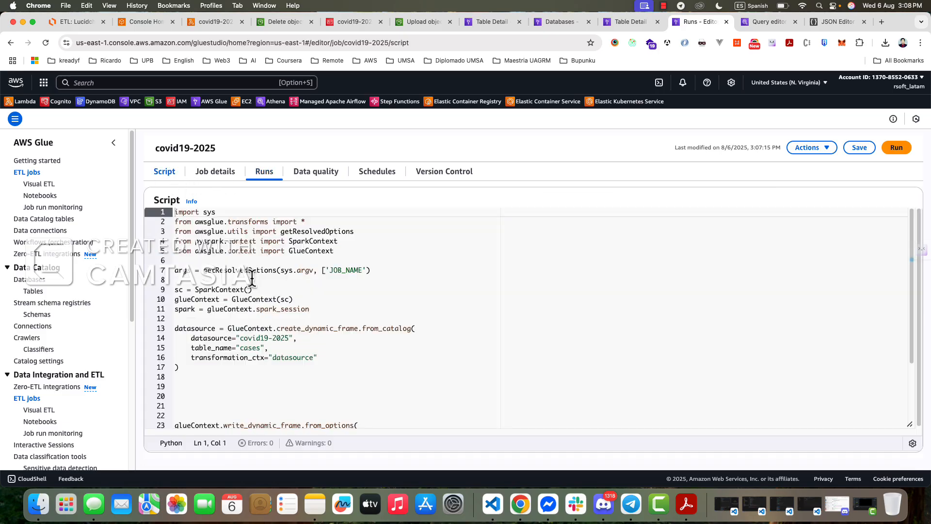
left_click(351, 280)
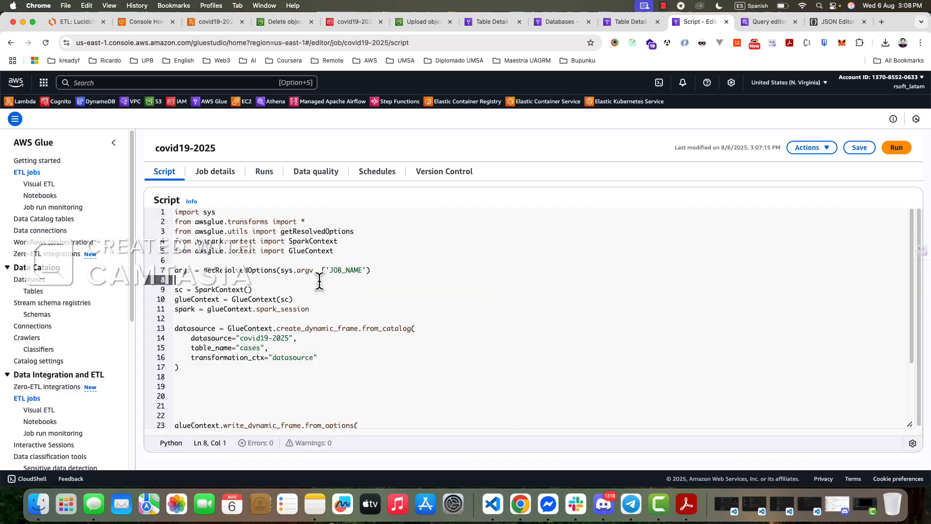
left_click(367, 270)
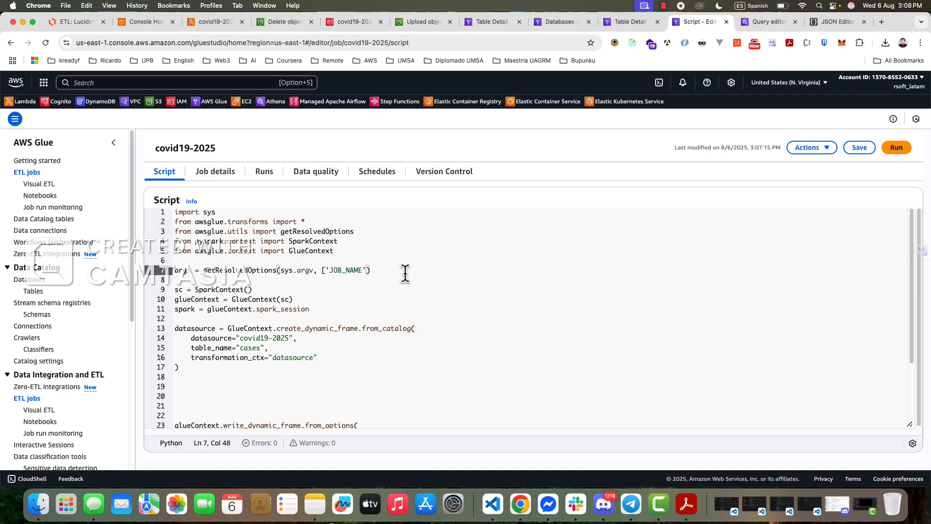
type("]")
left_click(447, 282)
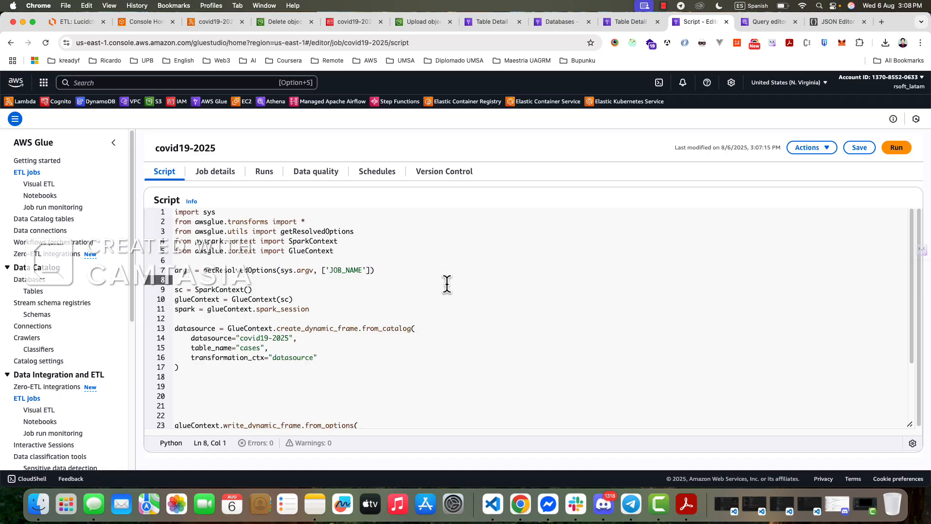
- Save the covid19-2025 job, start a new run and check its result in the run history
left_click(857, 147)
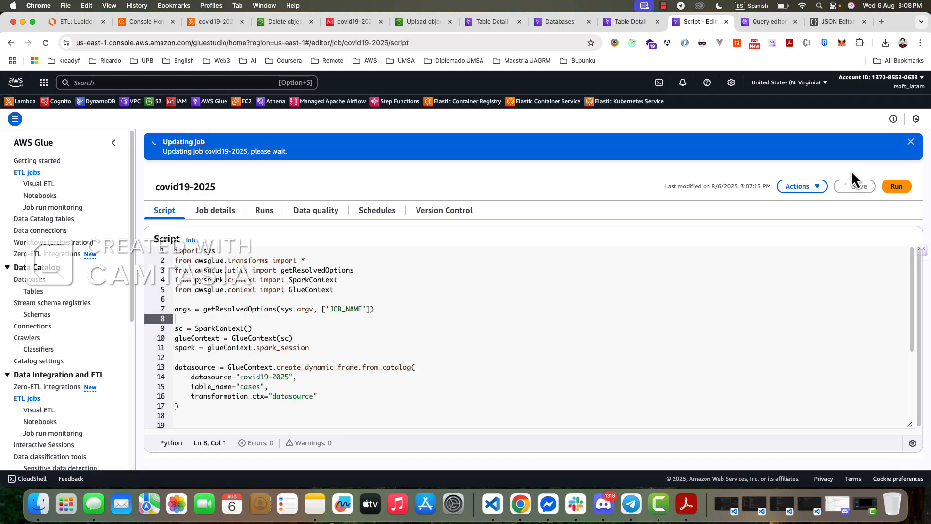
left_click(897, 188)
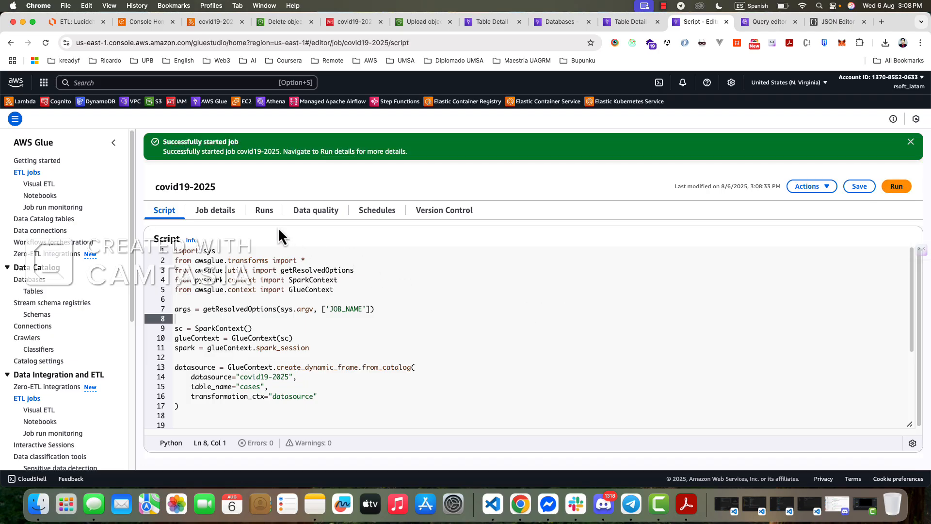
left_click(265, 211)
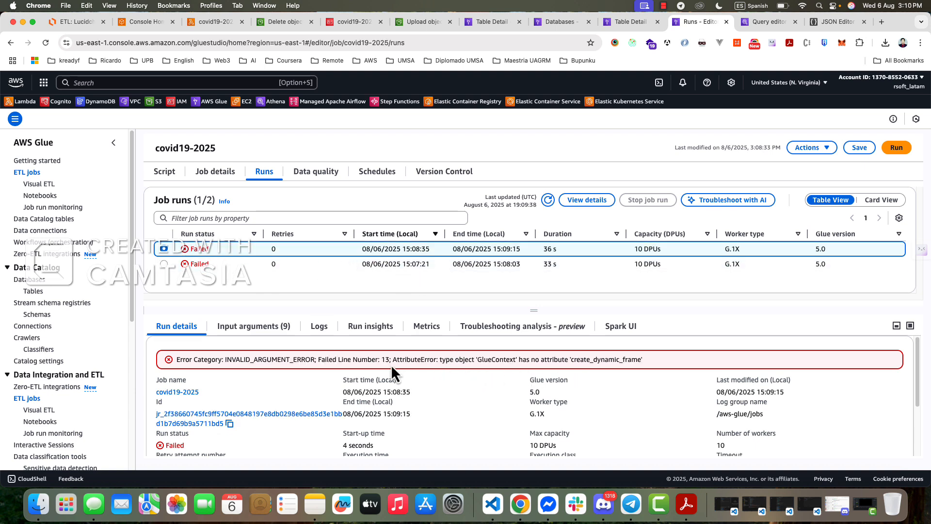
- In line 13 of the script, replace GlueContext with the variable glueContext before create_dynamic_frame.from_catalog
left_click(165, 172)
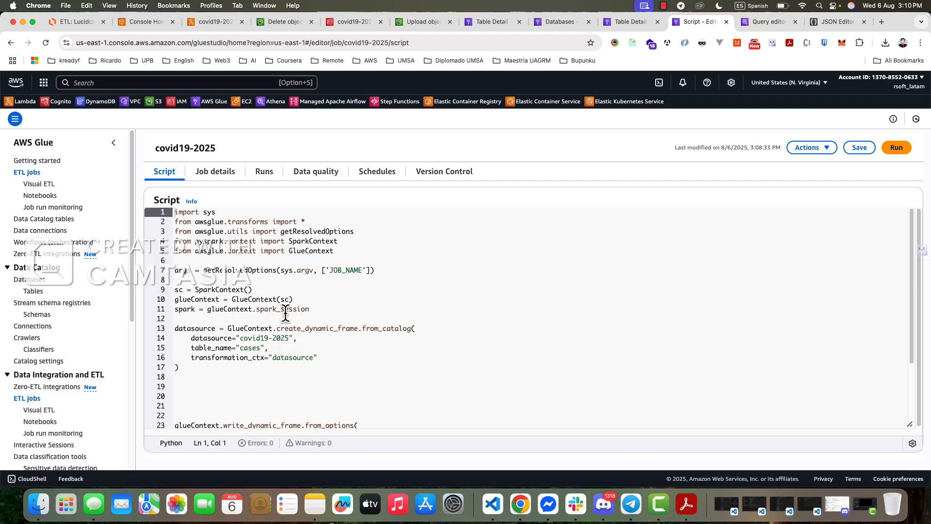
scroll(279, 339, "down", 3)
left_click(228, 274)
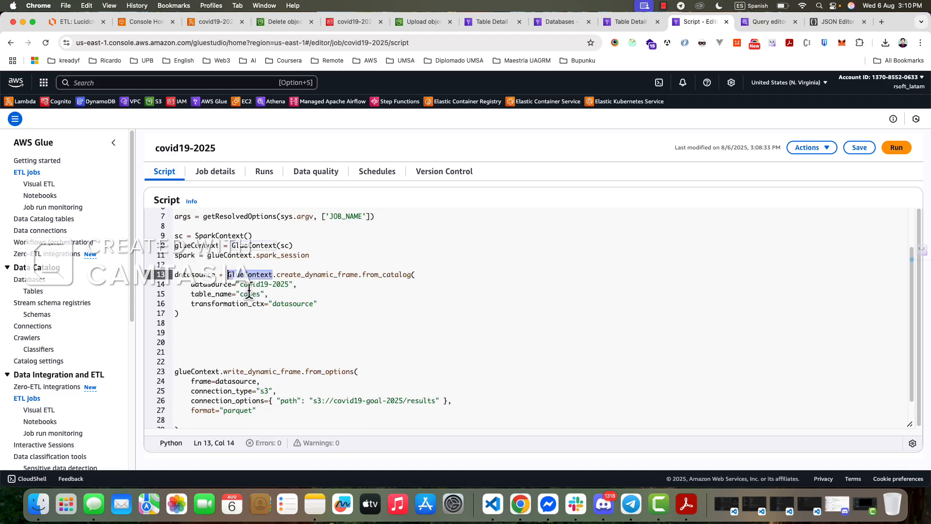
scroll(249, 291, "up", 3)
double_click(306, 252)
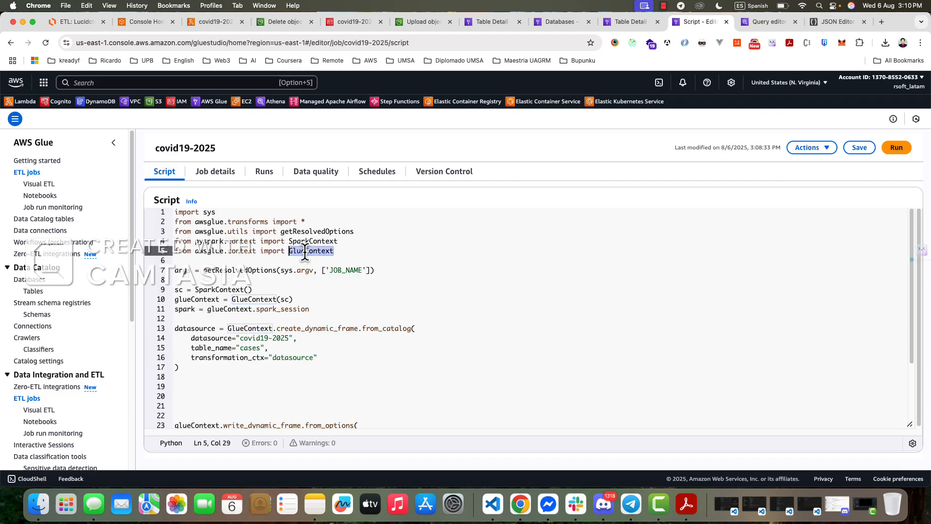
double_click(188, 300)
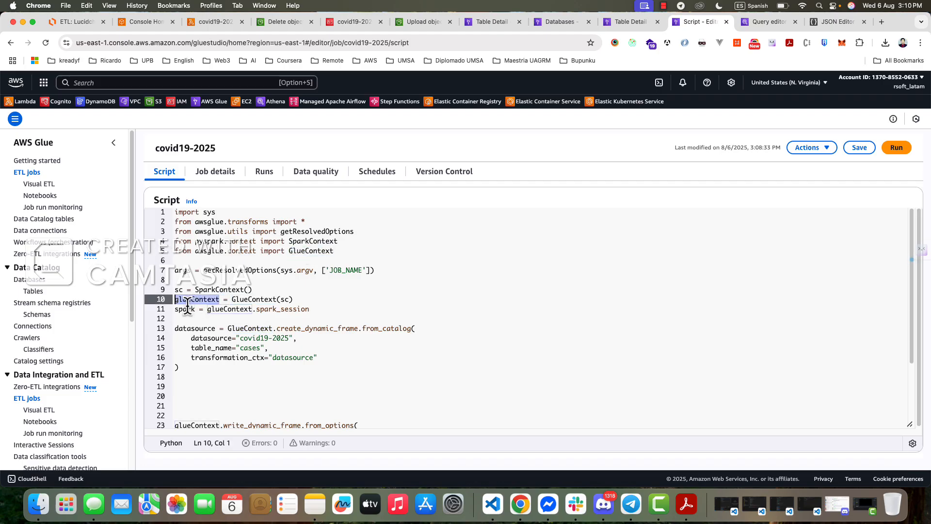
double_click(191, 299)
key("super+c")
scroll(262, 320, "down", 1)
double_click(254, 317)
key("super+v")
left_click(480, 324)
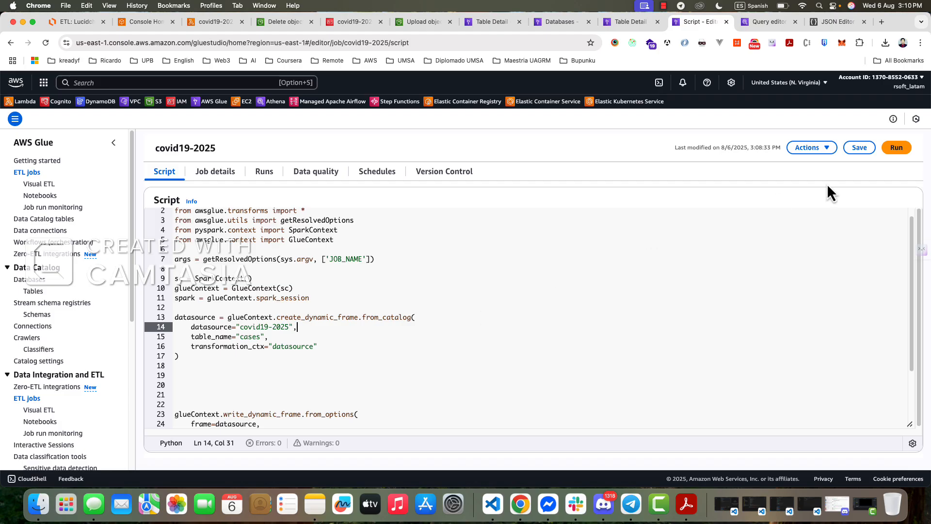
- Save the job with the corrected glueContext call, run it again and check the run's outcome
left_click(859, 147)
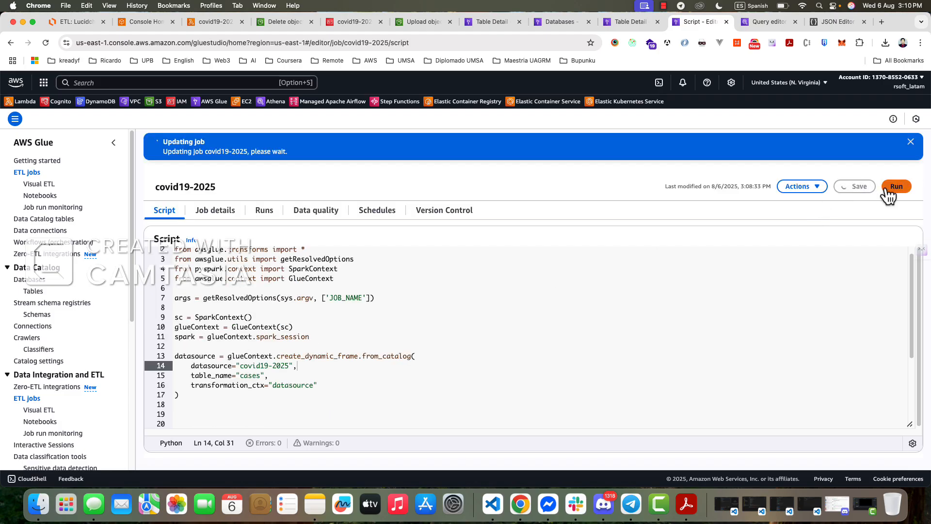
left_click(896, 186)
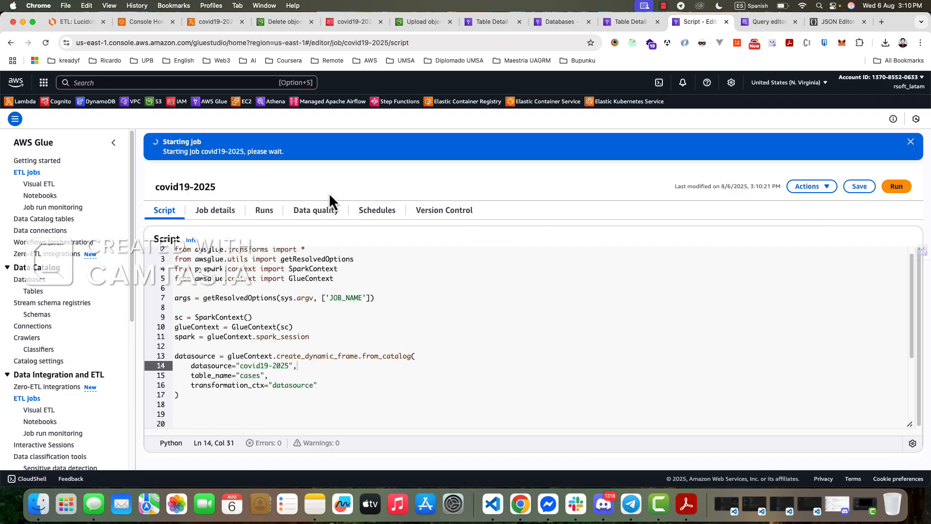
left_click(262, 210)
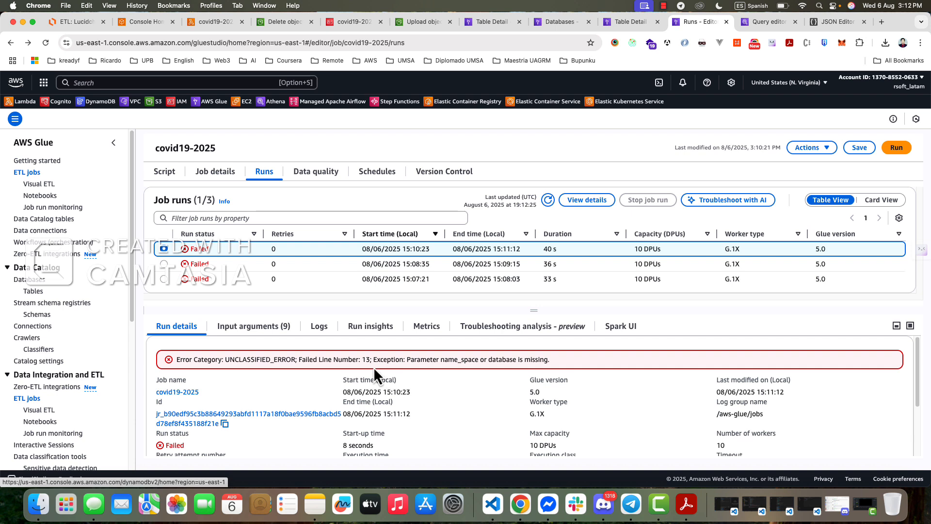
- In the from_catalog call of the script, rename the datasource argument on line 14 to database
left_click(164, 173)
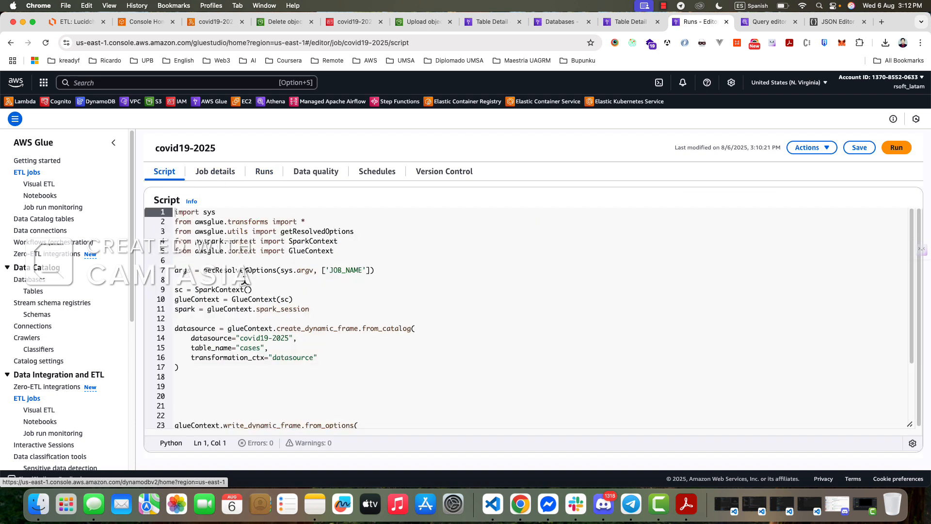
left_click(183, 330)
double_click(200, 338)
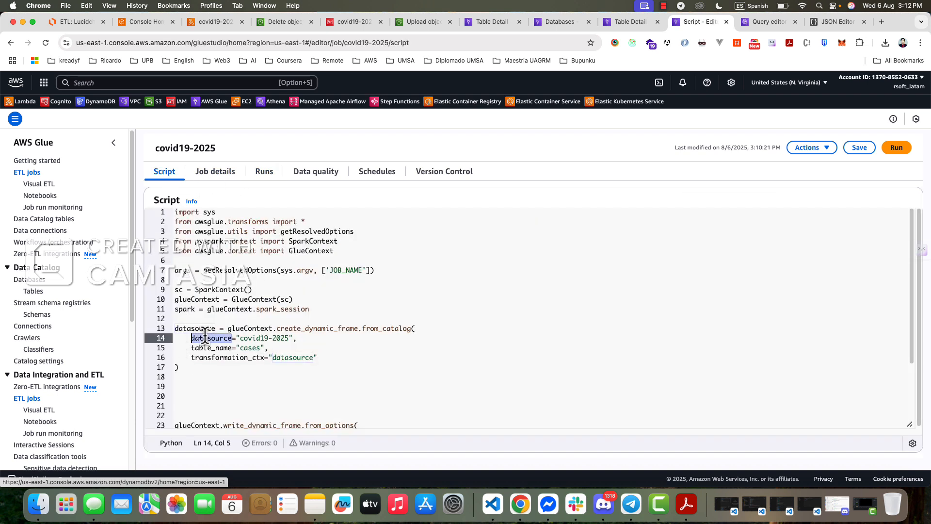
left_click(214, 357)
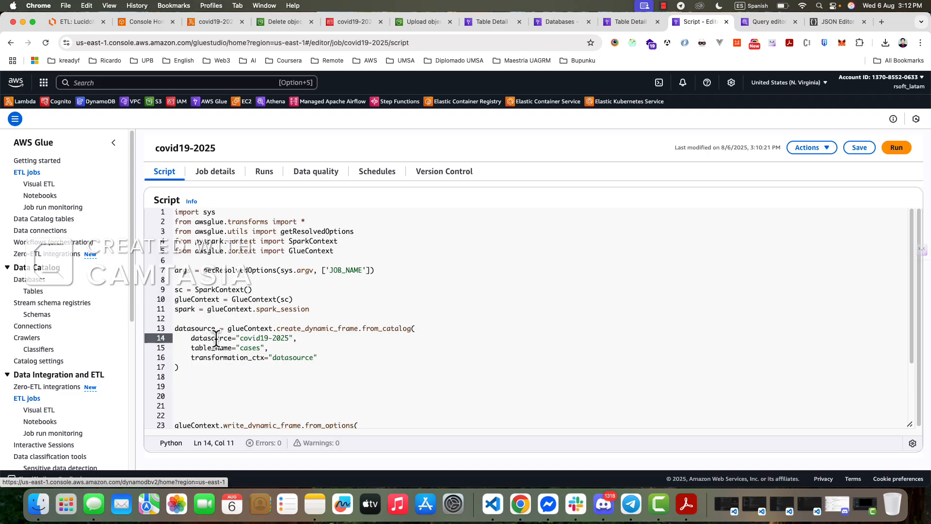
double_click(211, 338)
type("database")
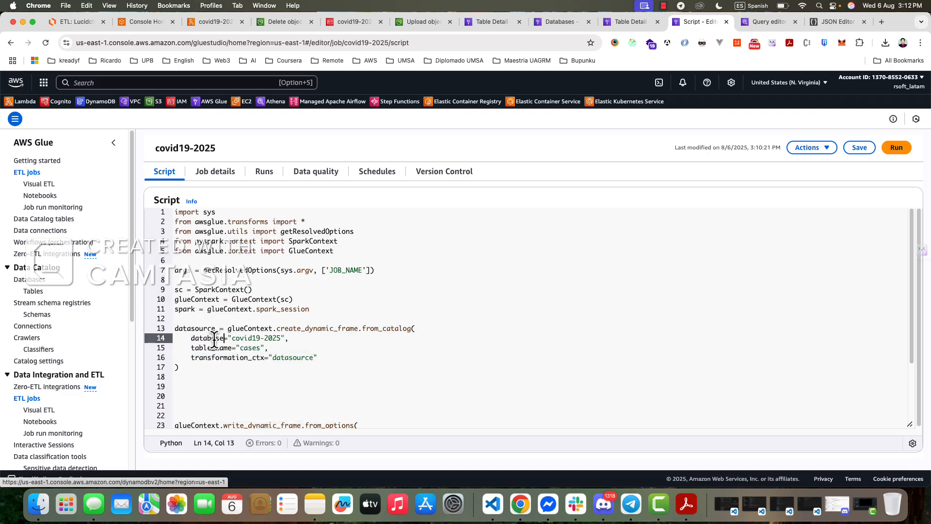
double_click(249, 338)
left_click(314, 347)
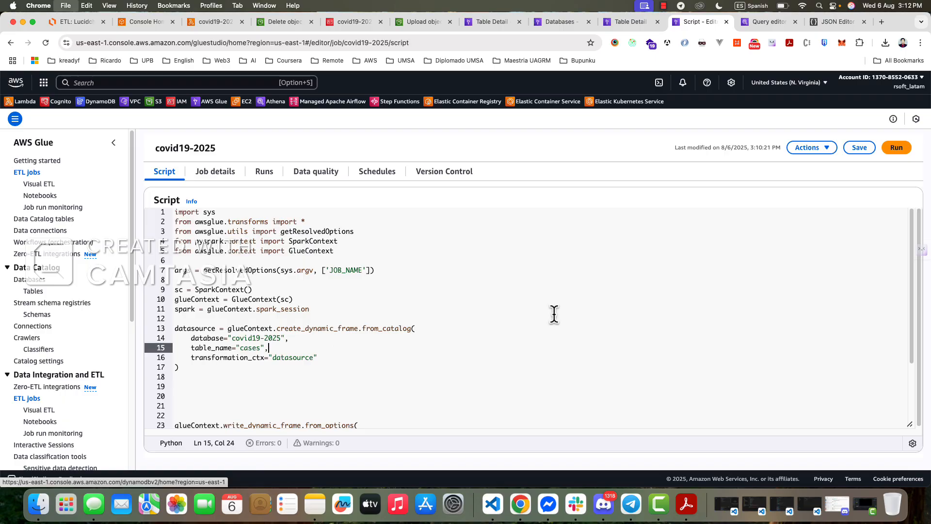
- Save the job with the renamed database argument, start another run and examine its run details
key("super+s")
key("Escape")
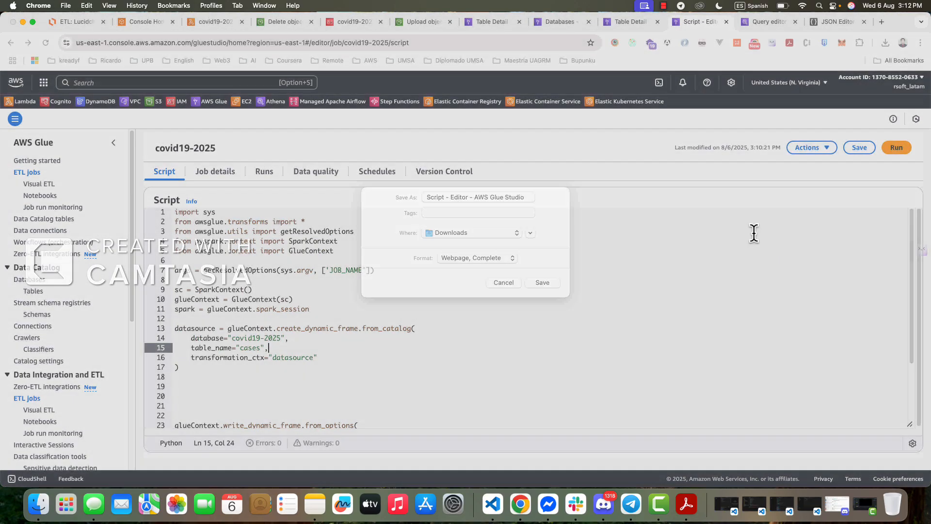
left_click(859, 148)
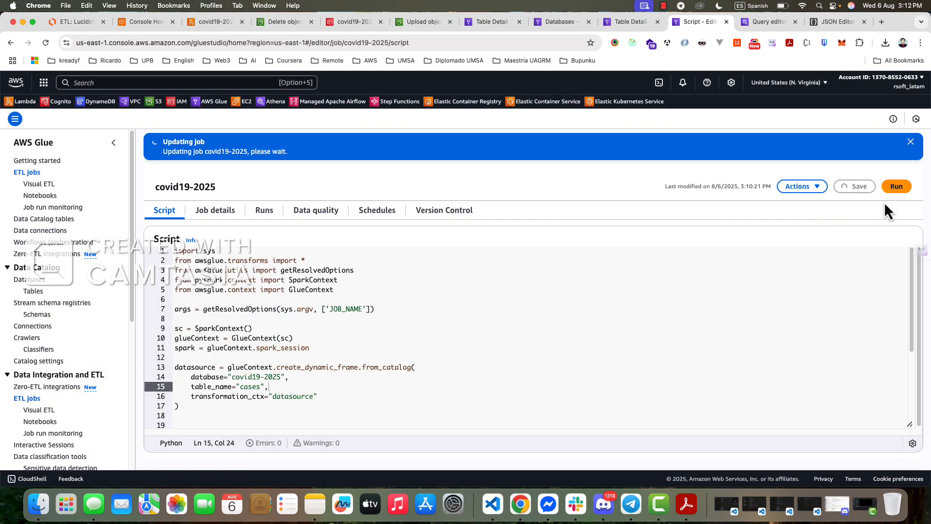
left_click(895, 187)
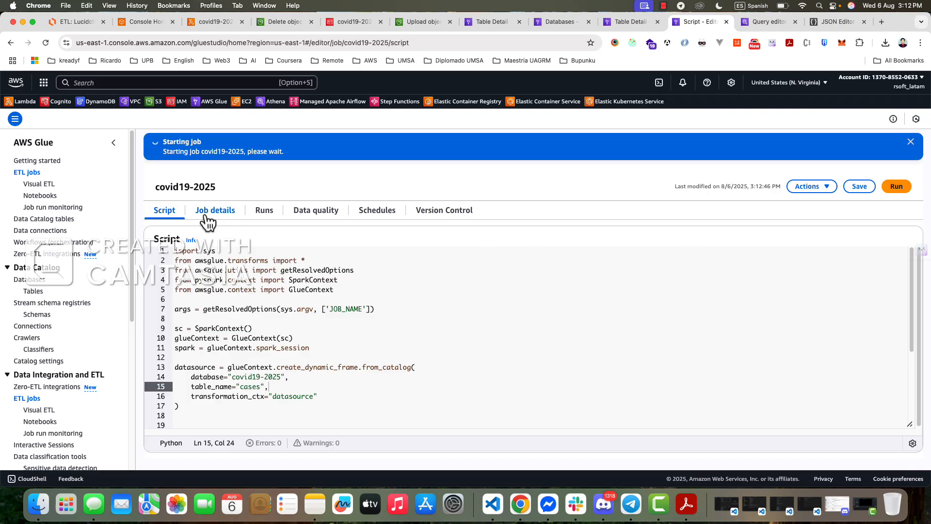
left_click(262, 212)
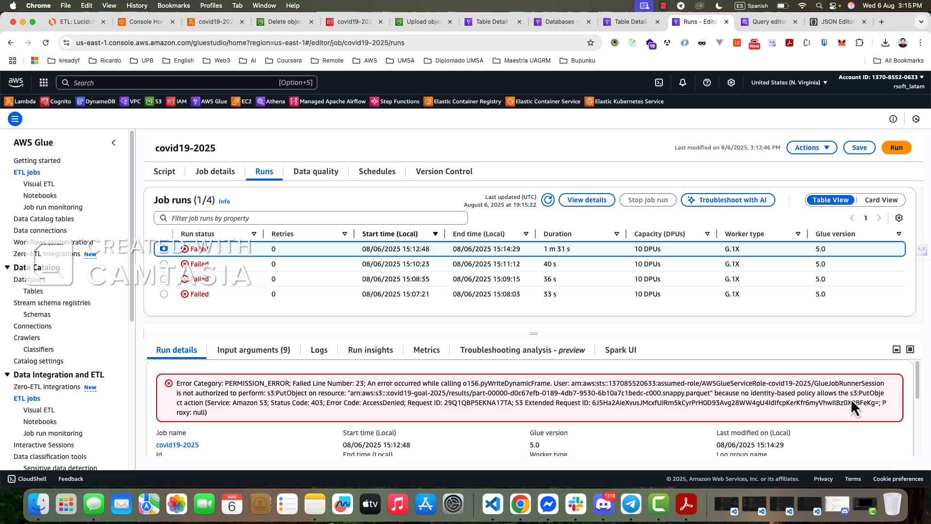
- Check which IAM role is assigned in the covid19-2025 job's basic properties, keeping AWSGlueServiceRole-covid19-2025 selected
left_click(215, 171)
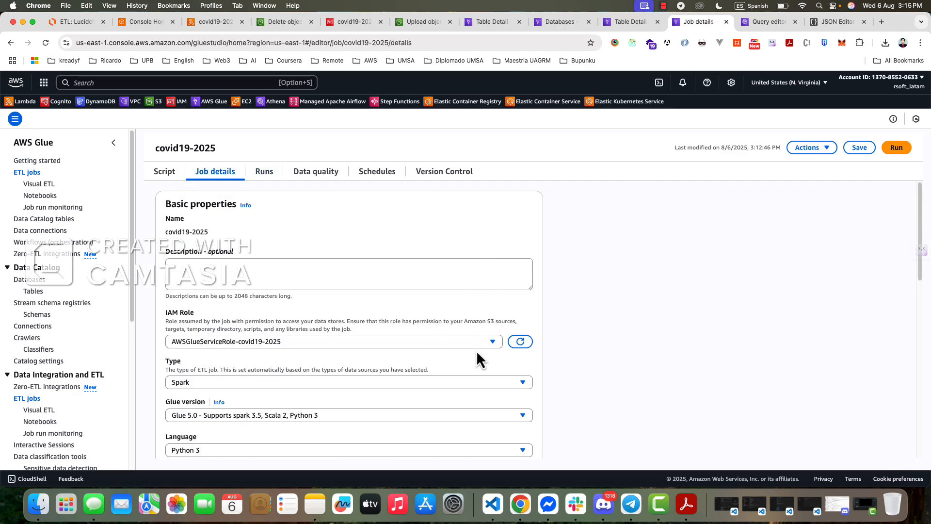
left_click(464, 338)
left_click(464, 339)
left_click(312, 345)
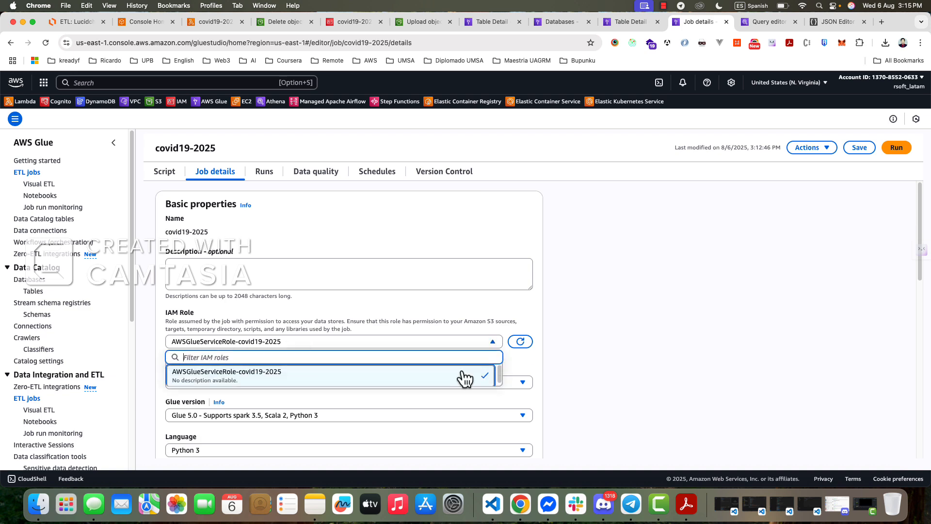
left_click(413, 381)
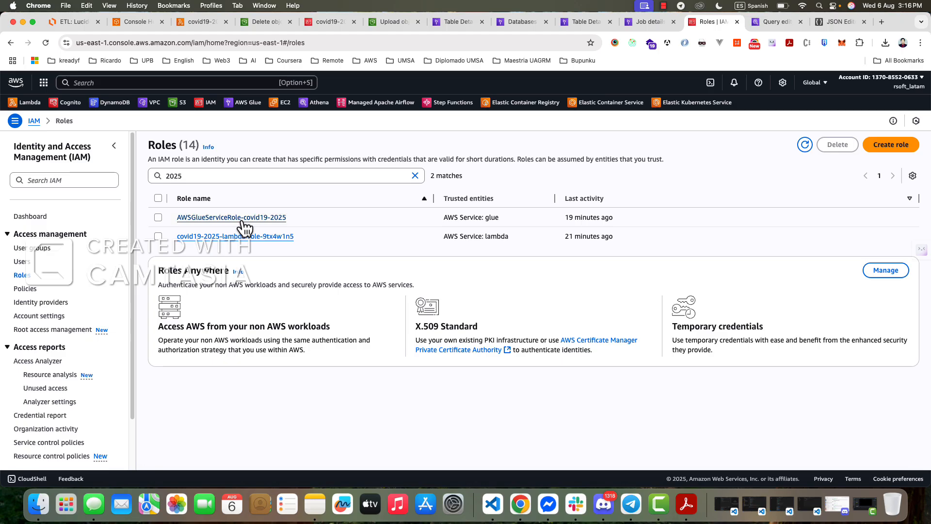
- Attach the AmazonS3FullAccess policy to the AWSGlueServiceRole-covid19-2025 role in IAM
left_click(243, 223)
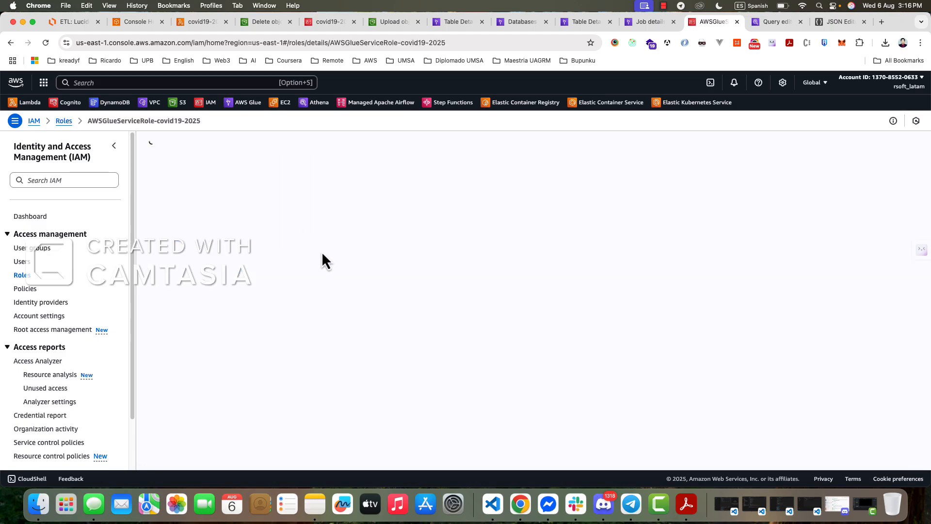
scroll(383, 317, "down", 1)
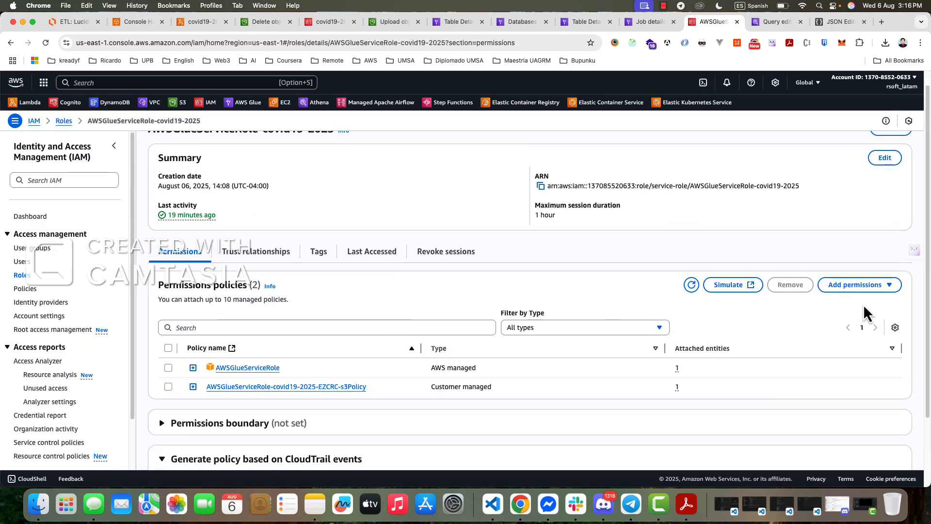
left_click(862, 288)
left_click(847, 302)
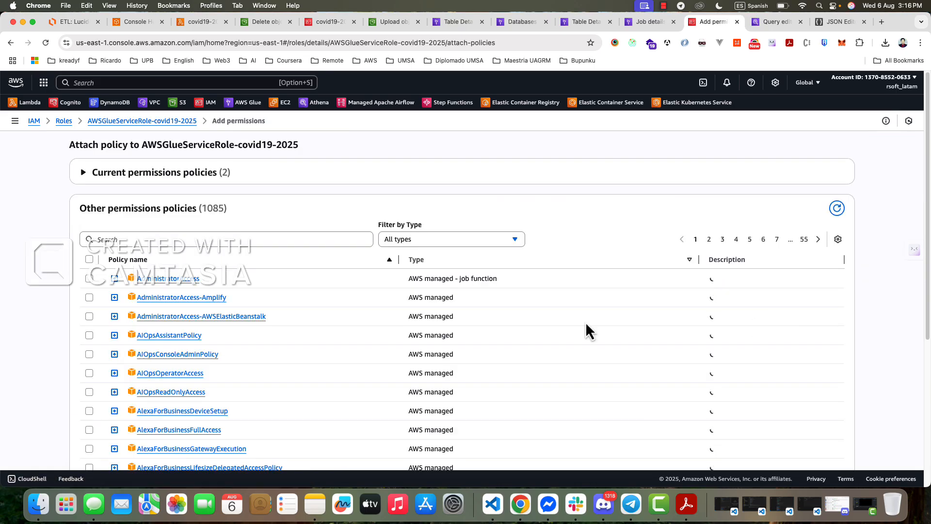
left_click(125, 241)
type("s3")
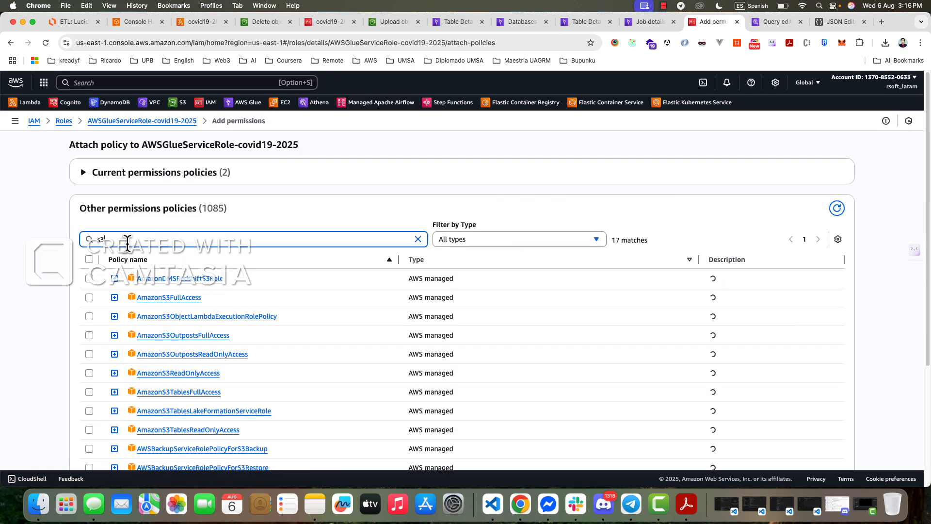
left_click(103, 301)
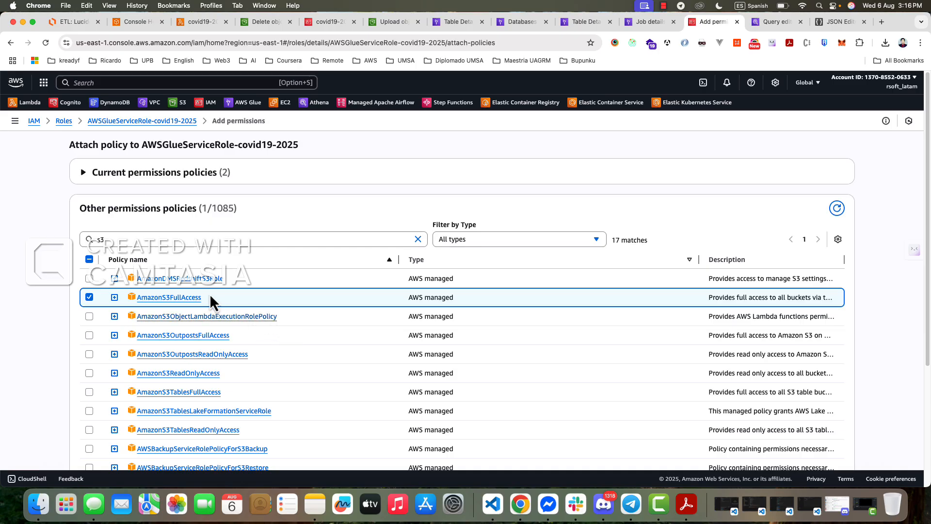
left_click(109, 242)
key("Return")
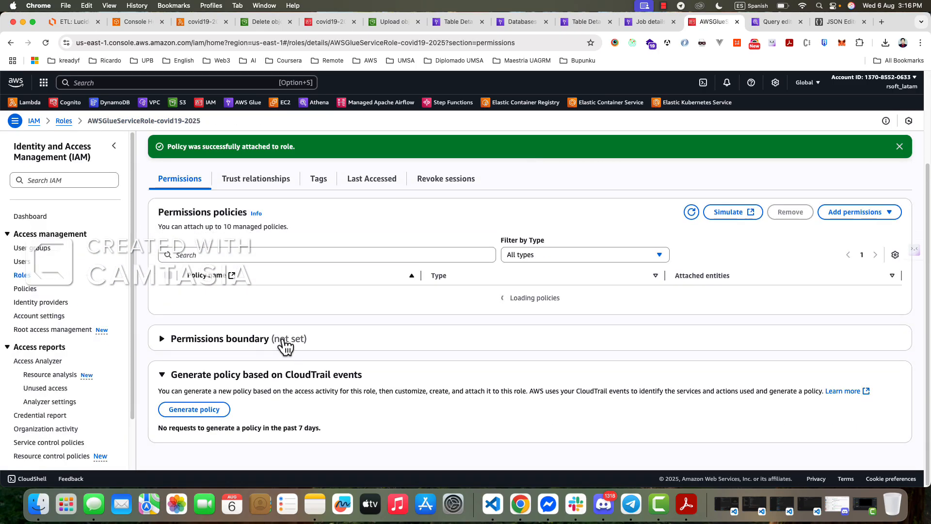
- Start another run of the covid19-2025 Glue job and check its status in the job runs
left_click(636, 24)
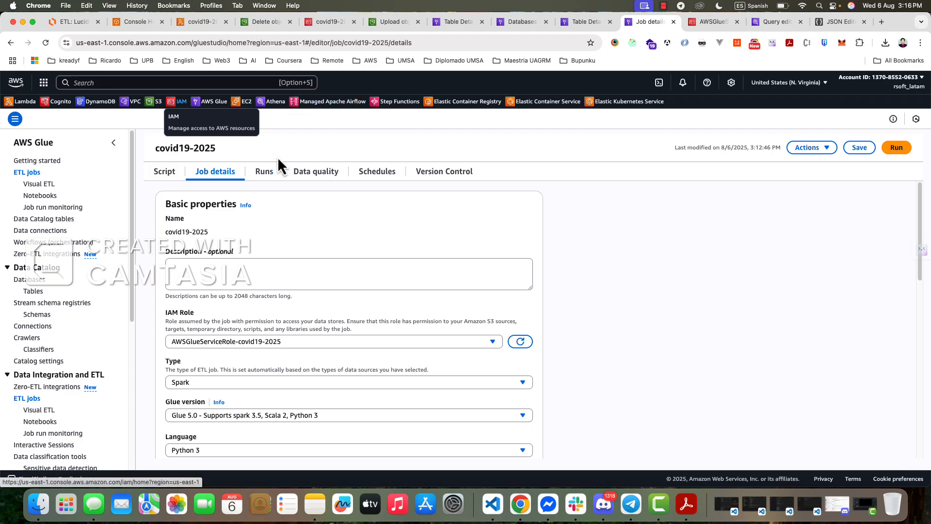
left_click(167, 174)
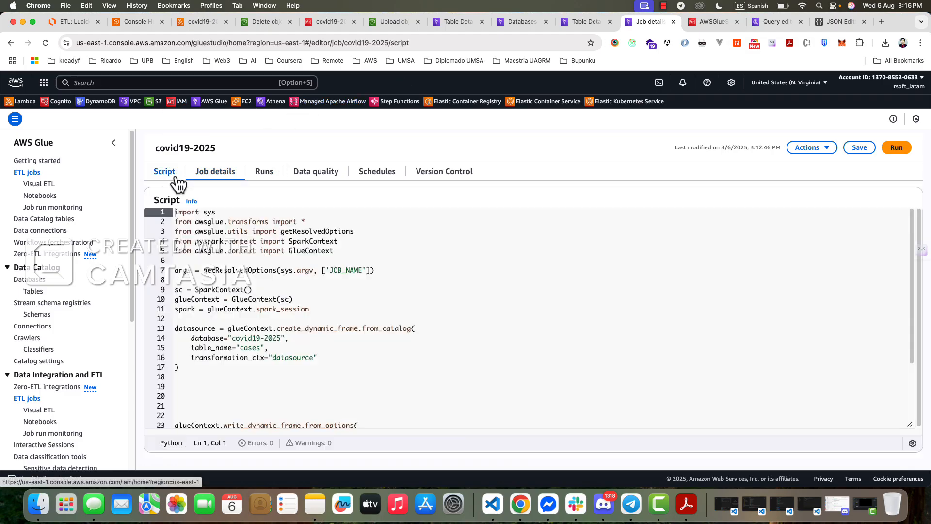
left_click(266, 178)
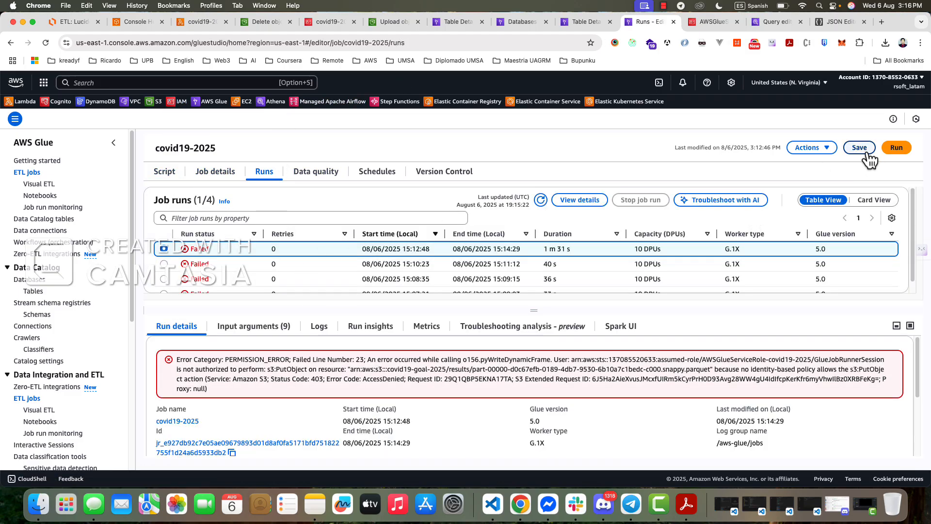
left_click(896, 148)
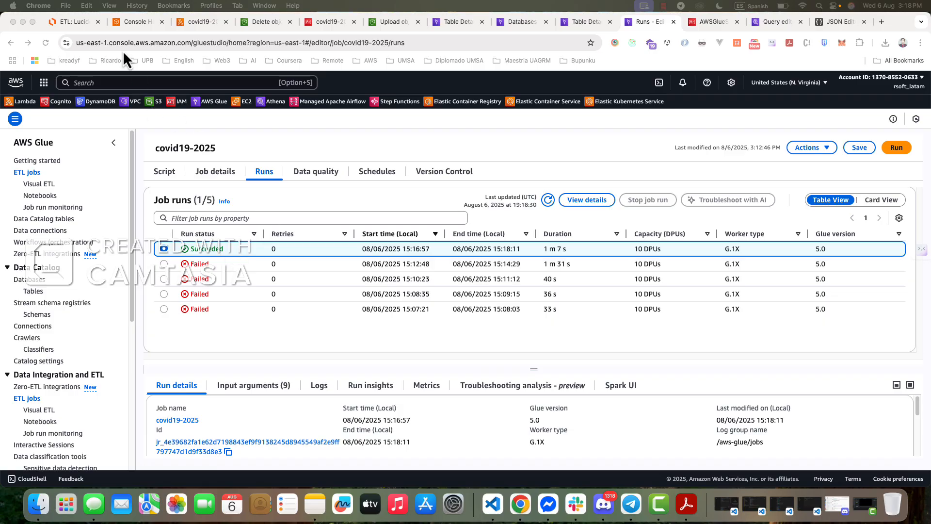
- Review the S3 load, Parquet file and Athena query parts of the ETL diagram in Lucidchart
left_click(76, 22)
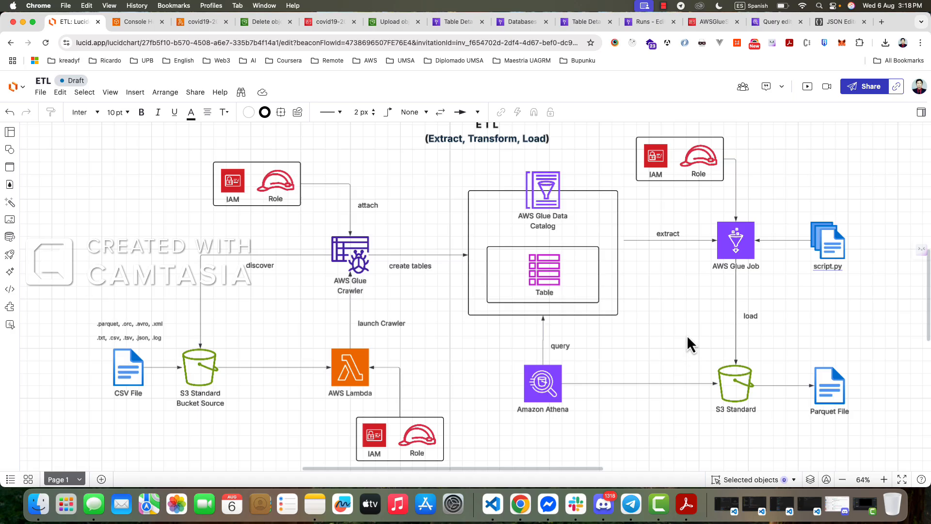
left_click_drag(686, 334, 864, 423)
left_click(712, 415)
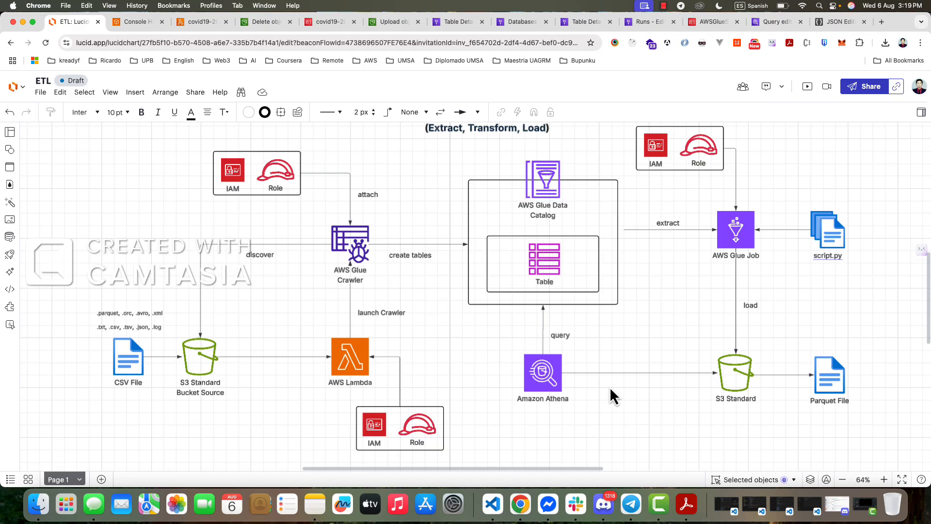
left_click_drag(493, 323, 590, 417)
- Examine the contents of the results/ folder in the covid19-goal-2025 S3 bucket
left_click(201, 21)
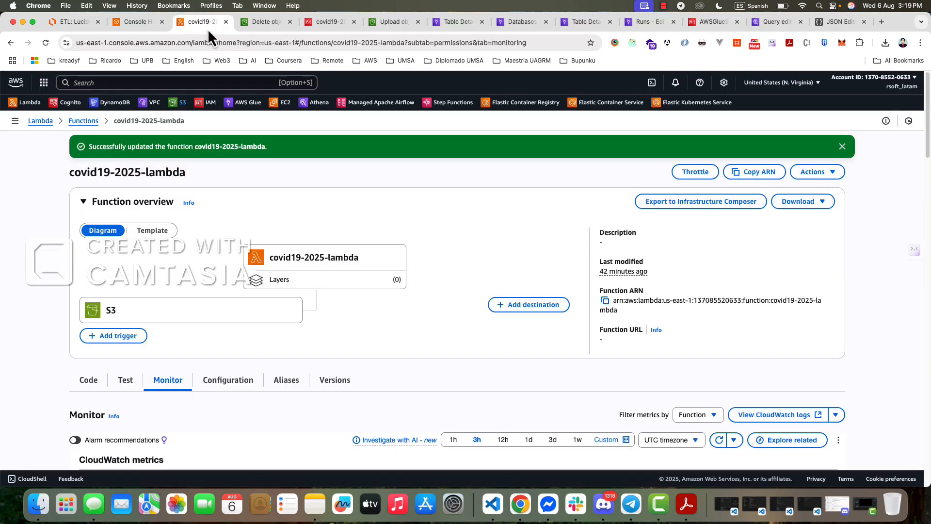
left_click(262, 24)
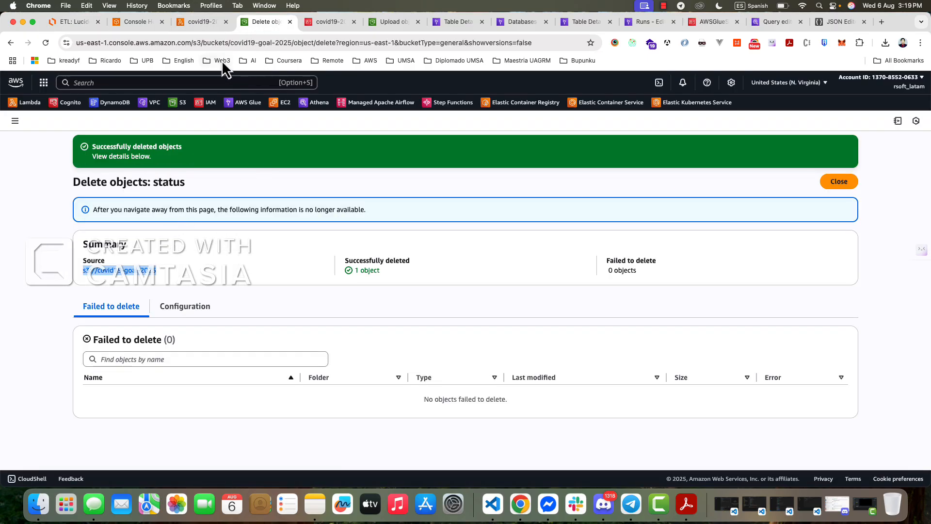
left_click(201, 24)
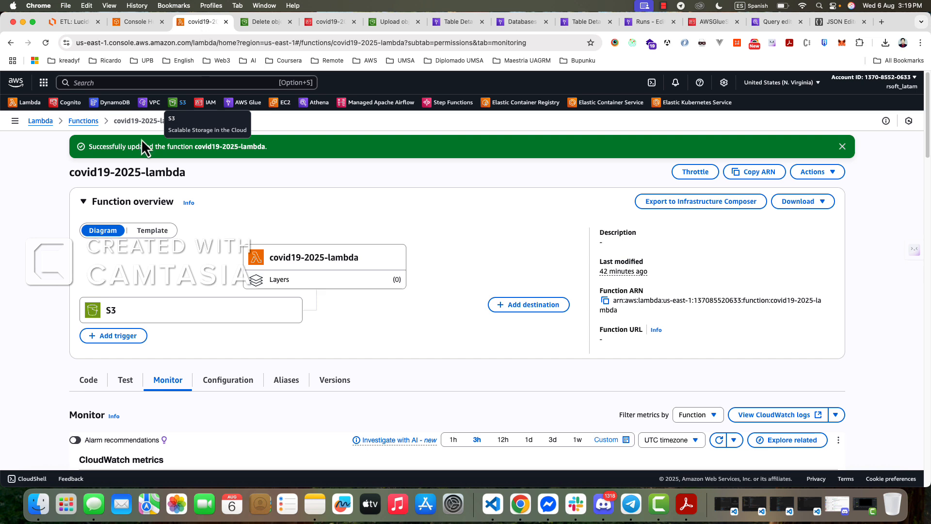
left_click(182, 103, "super")
left_click(250, 21)
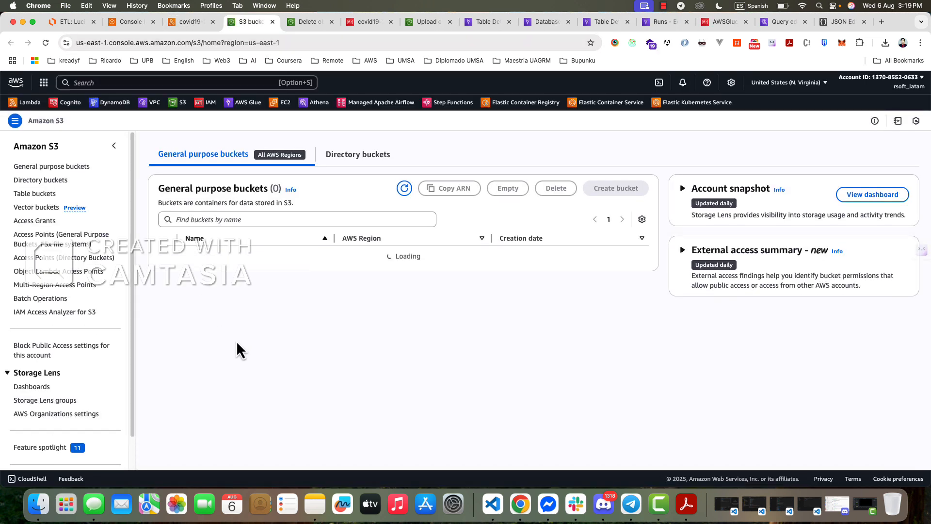
left_click(202, 373)
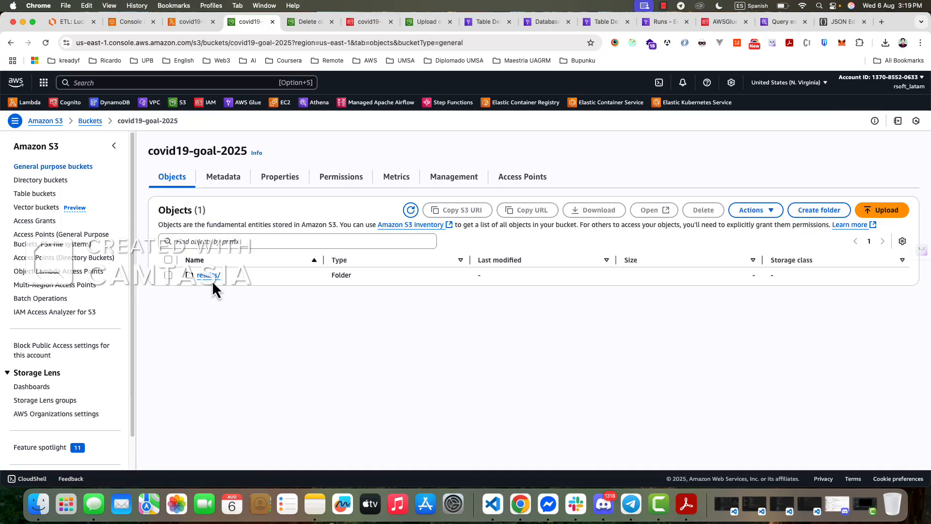
left_click(218, 277)
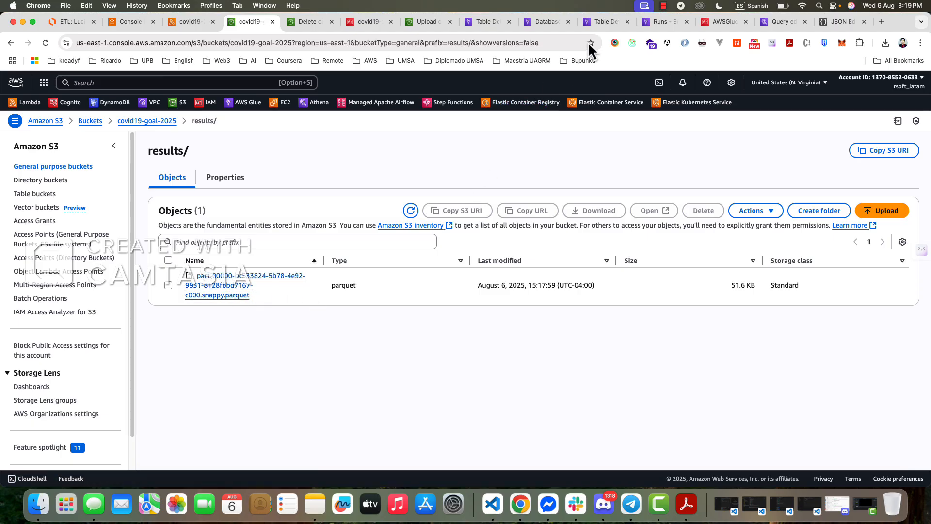
- Look over the cases table schema and the covid19-2025 database in the Glue Data Catalog
left_click(603, 26)
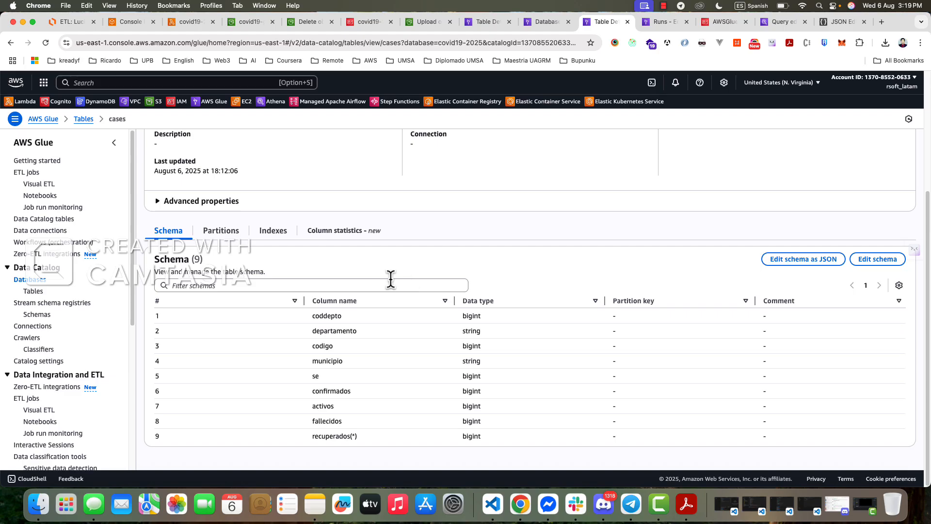
left_click(652, 24)
left_click(551, 24)
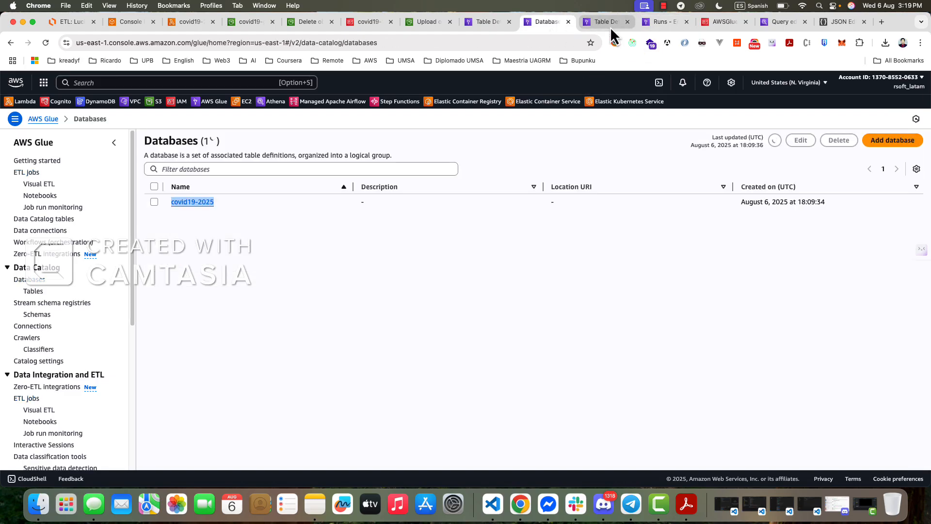
left_click(610, 27)
left_click(553, 27)
left_click(488, 27)
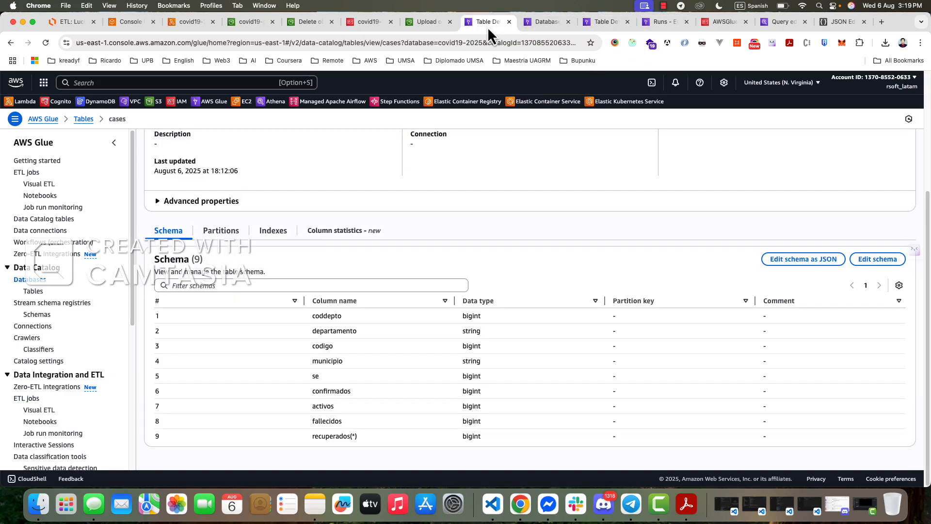
left_click(529, 29)
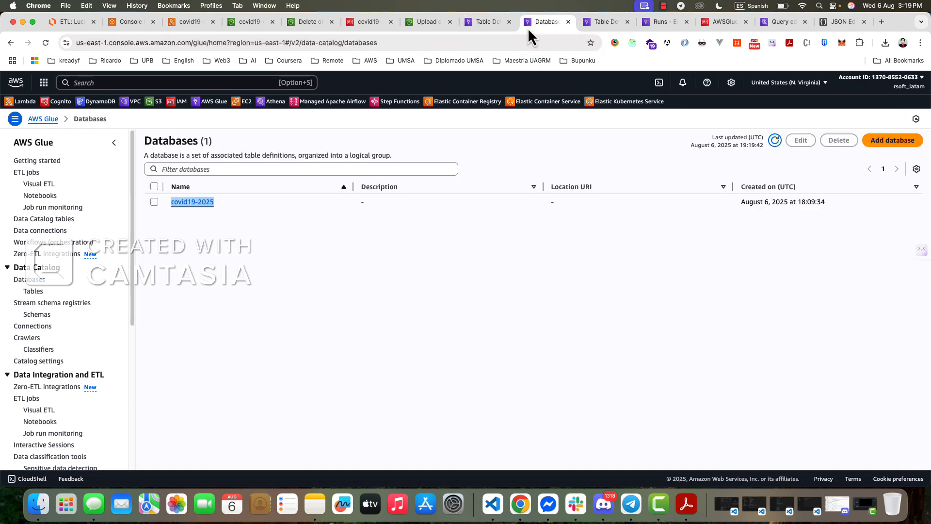
left_click(606, 24)
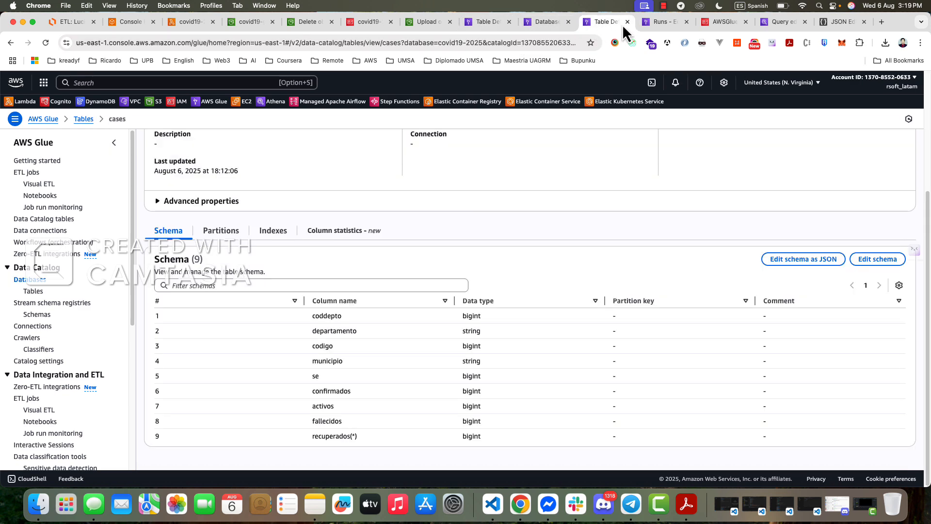
- Switch to the Athena query editor, reload it and keep covid19-2025 as the database
left_click(667, 26)
left_click(723, 22)
left_click(779, 24)
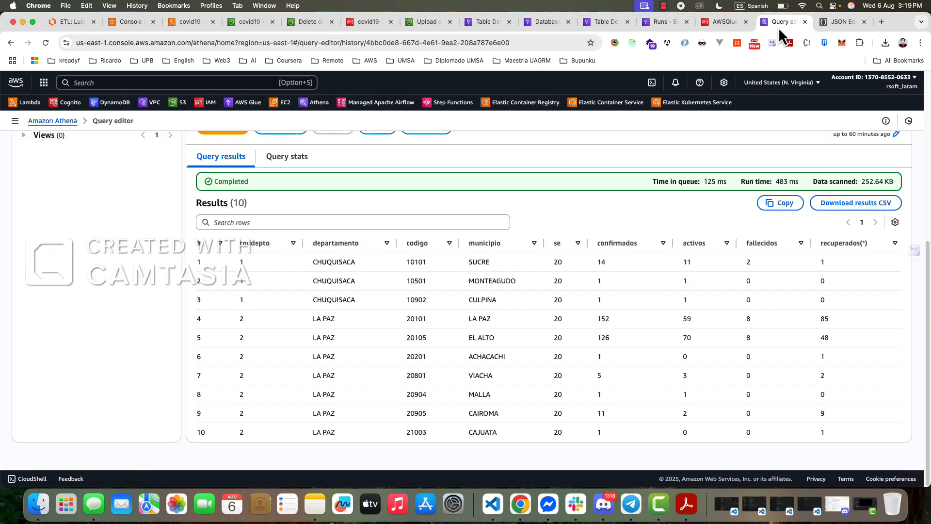
scroll(153, 226, "up", 5)
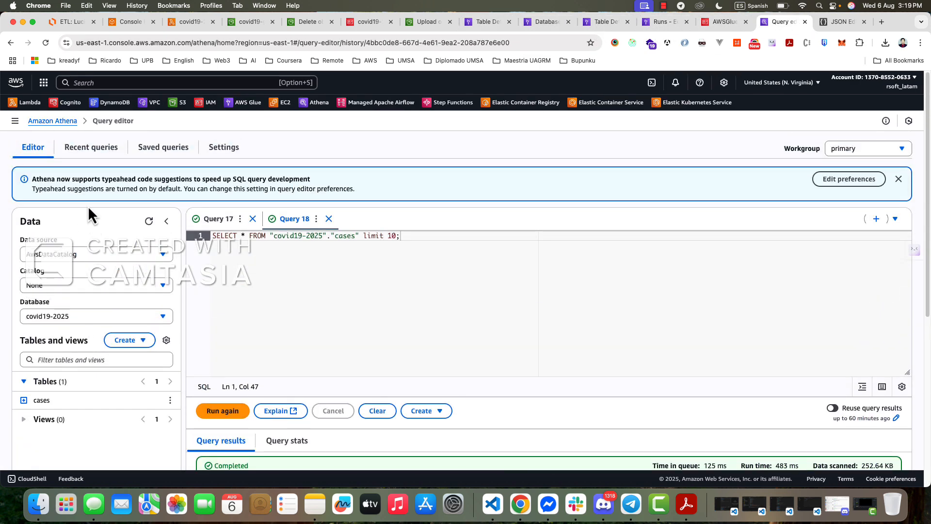
left_click(45, 42)
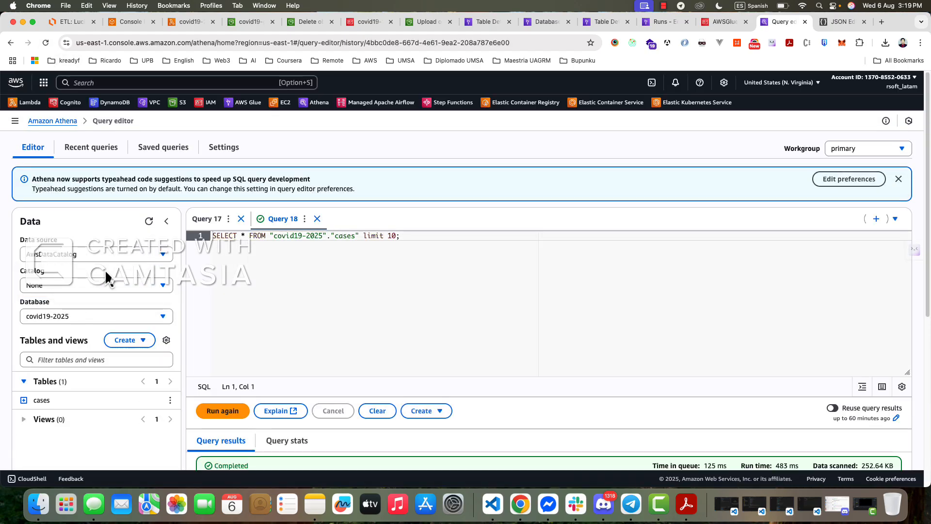
left_click(96, 284)
left_click(95, 318)
left_click(98, 318)
left_click(98, 318)
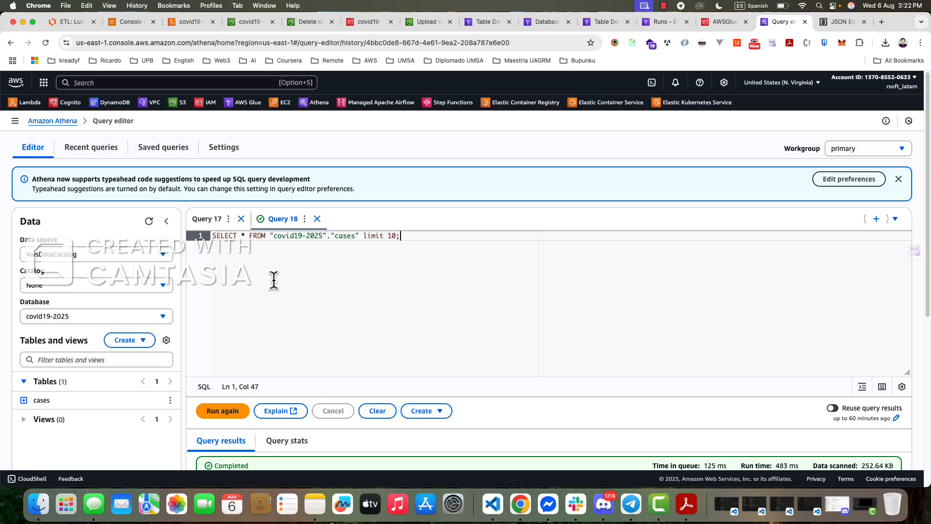
- Replace the SELECT statement in Query 18 with the uppercase keyword CREATE
key("super+a")
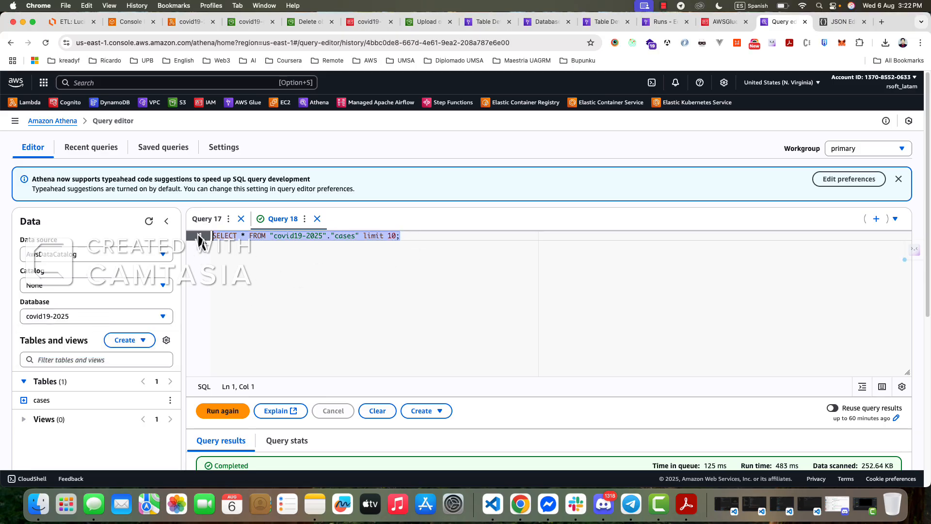
key("BackSpace")
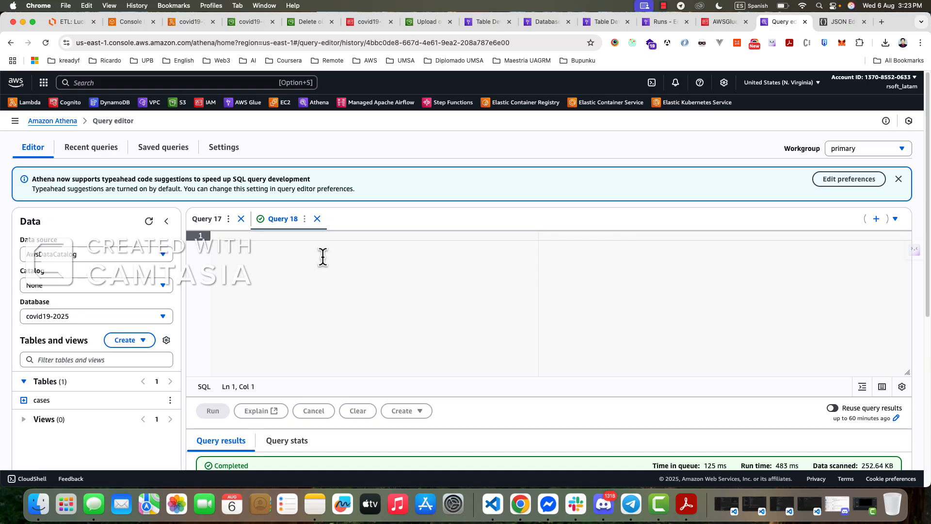
type("C")
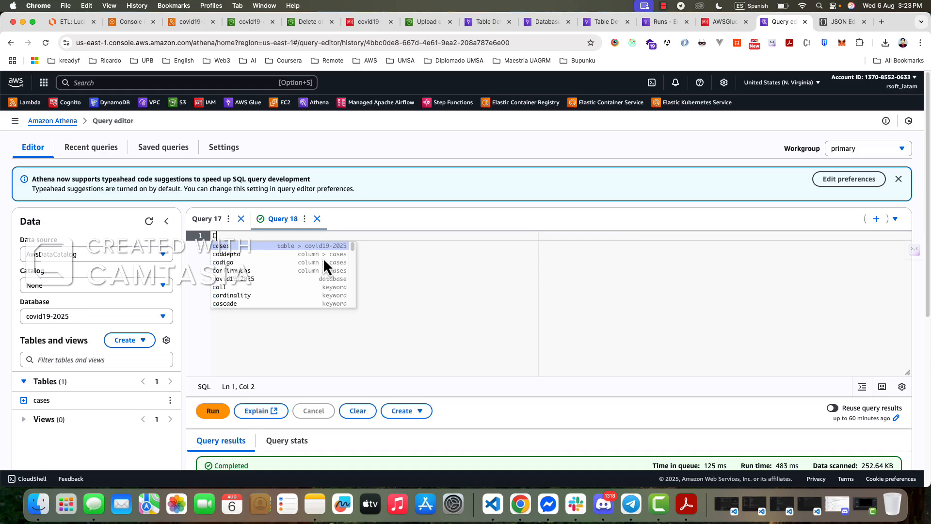
left_click(323, 259)
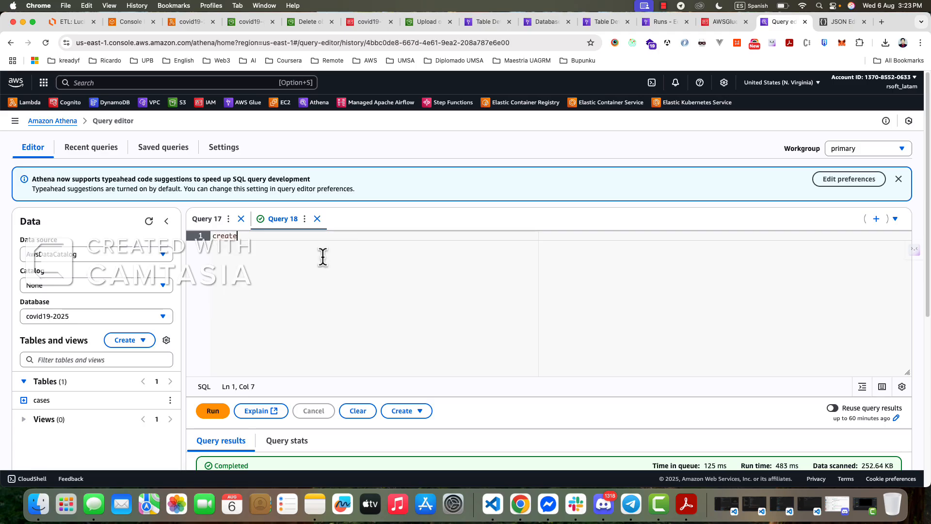
key("BackSpace")
key("BackSpace")
key("BackSpace")
key("BackSpace")
key("BackSpace")
key("BackSpace")
type("crea")
key("BackSpace")
key("BackSpace")
key("BackSpace")
key("BackSpace")
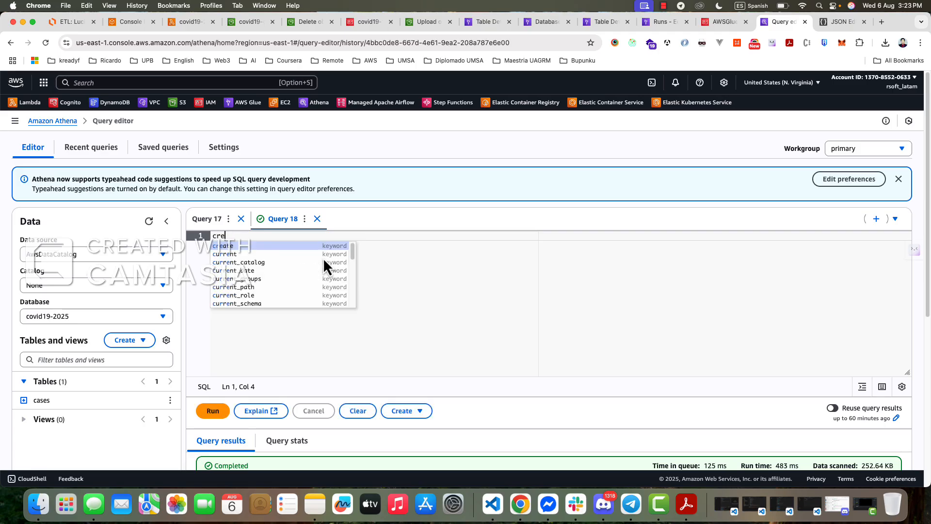
type("cre")
key("BackSpace")
key("BackSpace")
key("BackSpace")
type("cre")
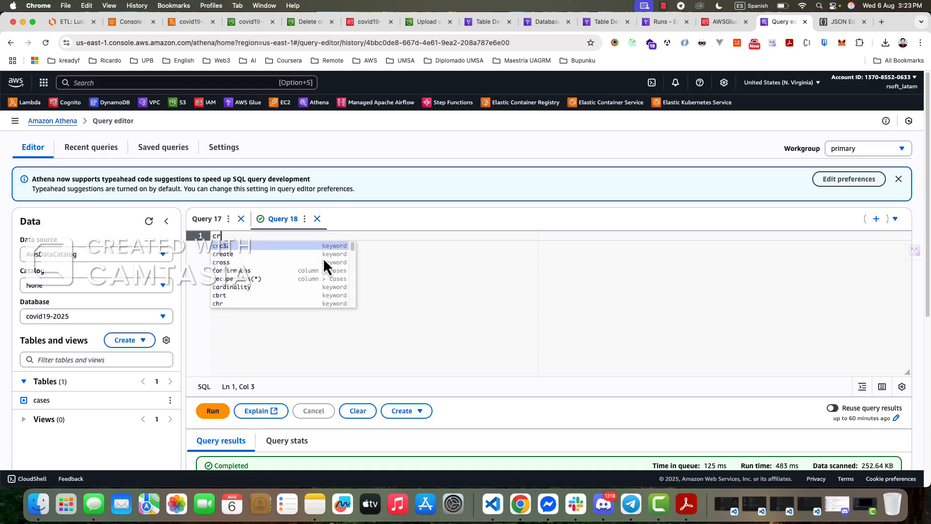
key("BackSpace")
key("BackSpace")
key("BackSpace")
type("CREATE")
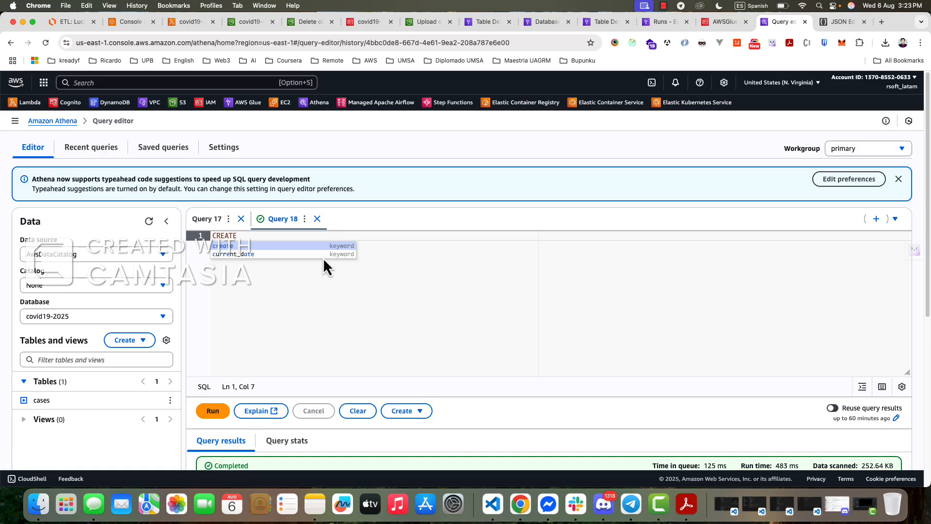
type(" EXTERNAL")
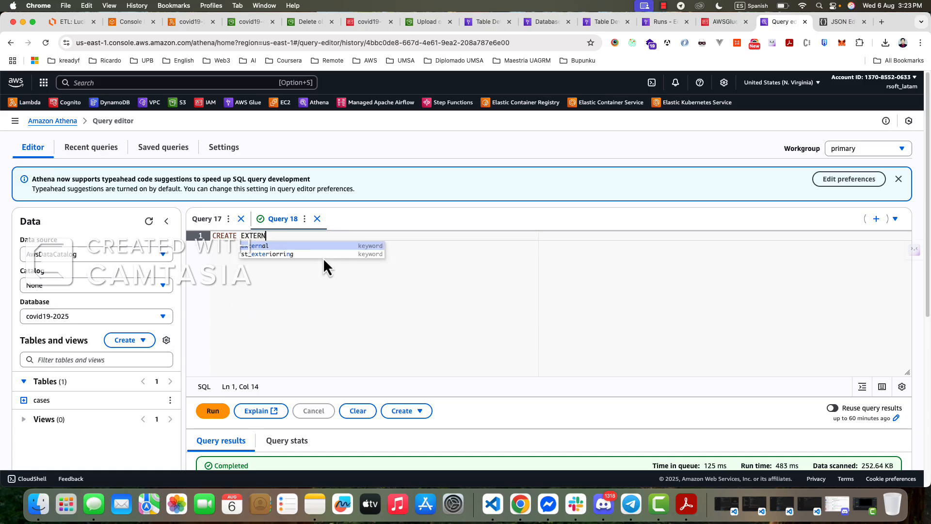
- Extend the statement in Query 18 to read CREATE EXTERNAL TABLE
key("BackSpace")
key("BackSpace")
key("BackSpace")
type("NAL ")
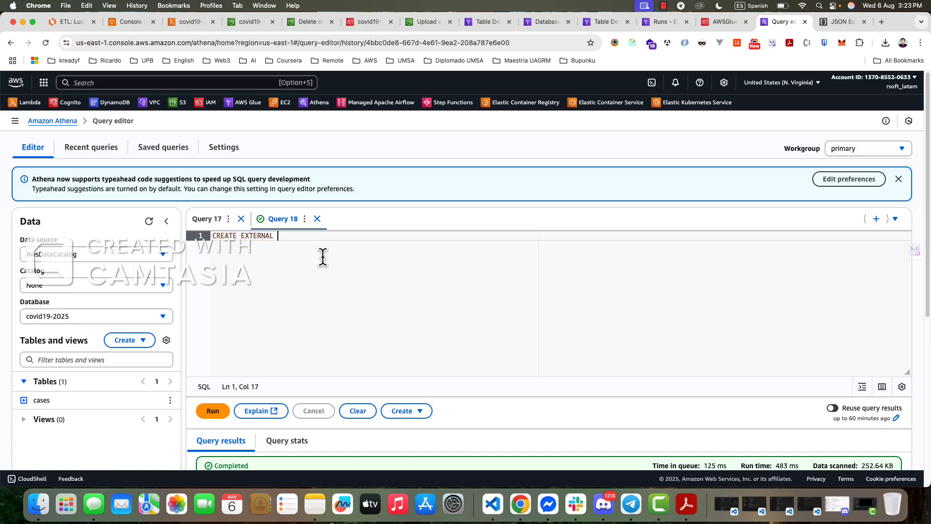
type("TBALE")
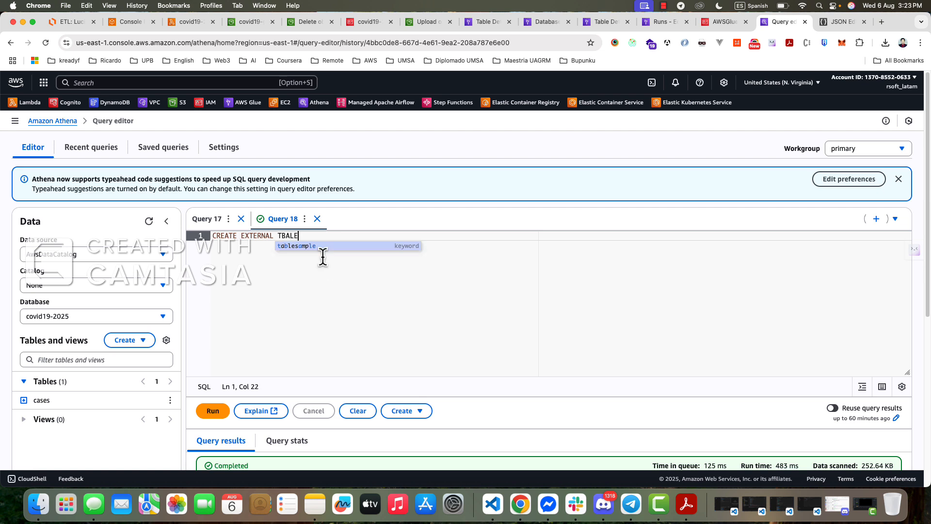
key("BackSpace")
key("BackSpace")
key("BackSpace")
key("BackSpace")
type("ABLE ")
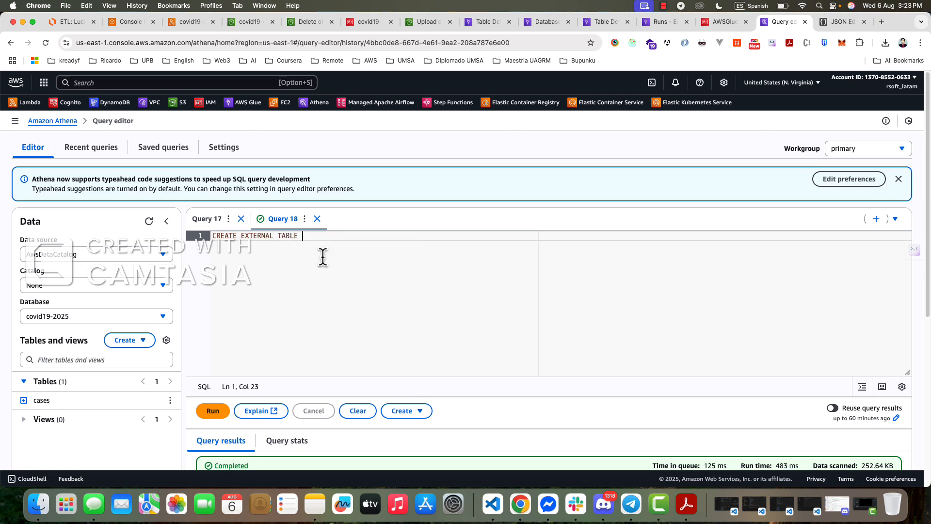
type("co")
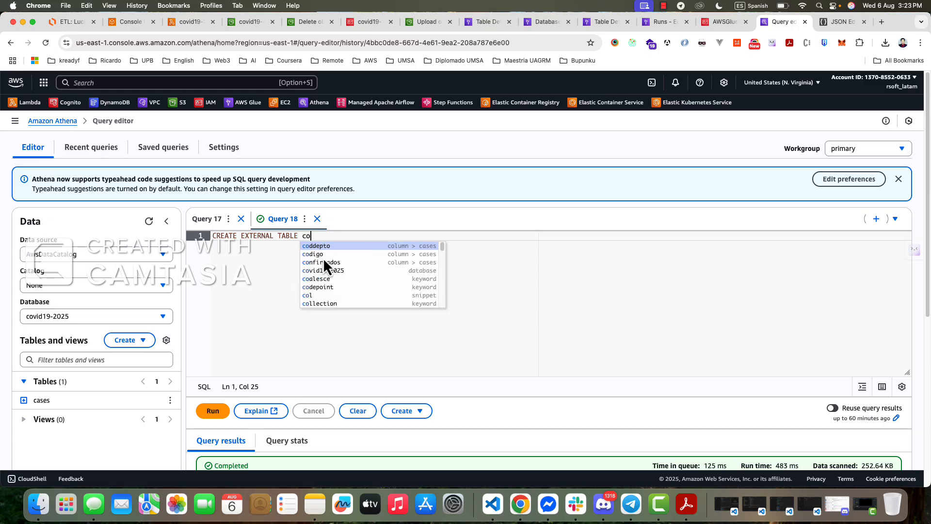
type("vid_")
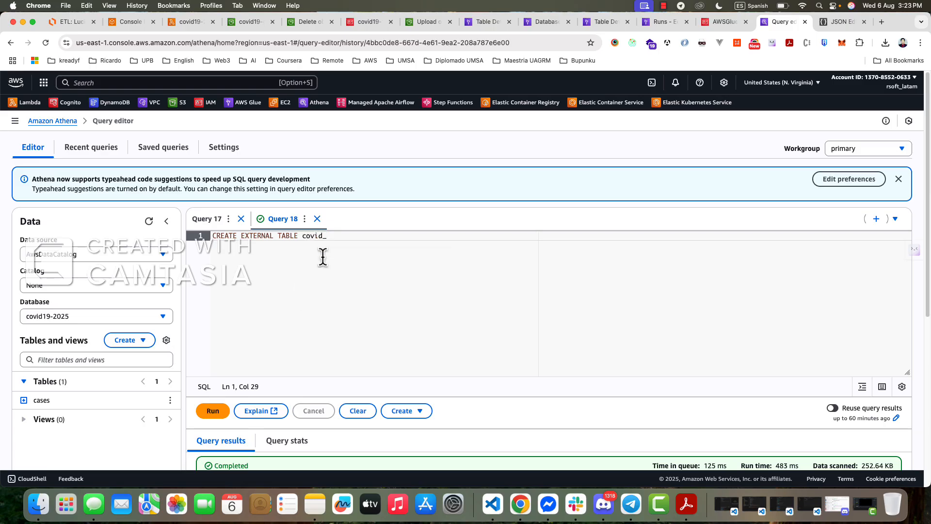
type("parquet ()")
- Name the external table covid_parquet and add a pair of parentheses with one blank line inside for the columns
key("Left")
key("Return")
key("Return")
key("Return")
key("Up")
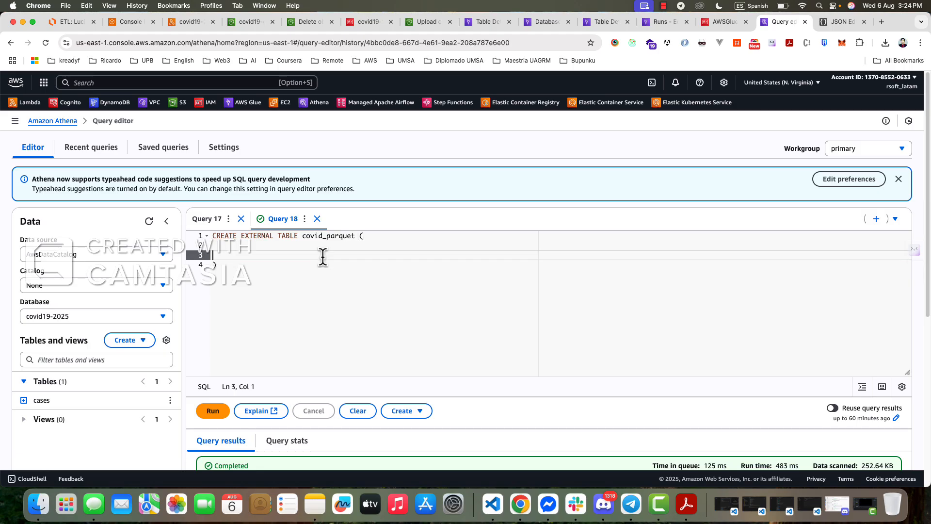
key("BackSpace")
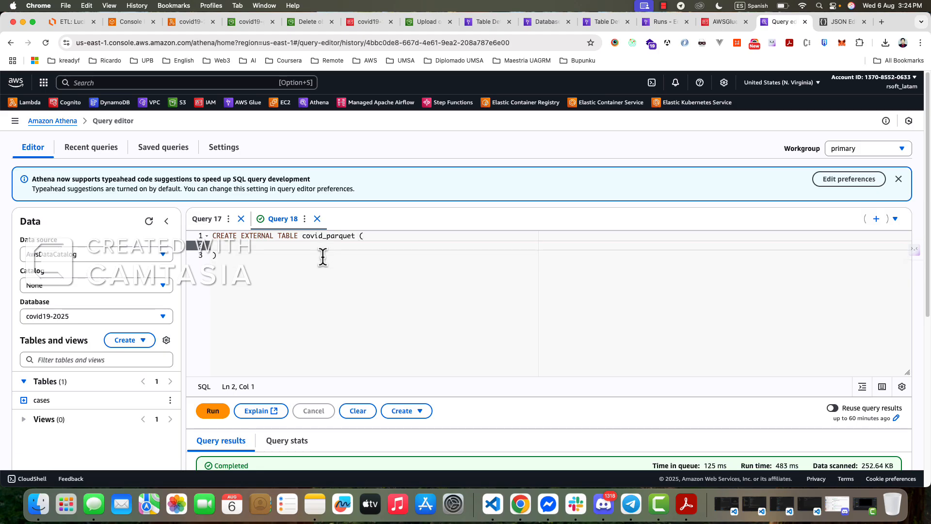
- Define the first two table columns, id as string and fecha as DATE
type("id")
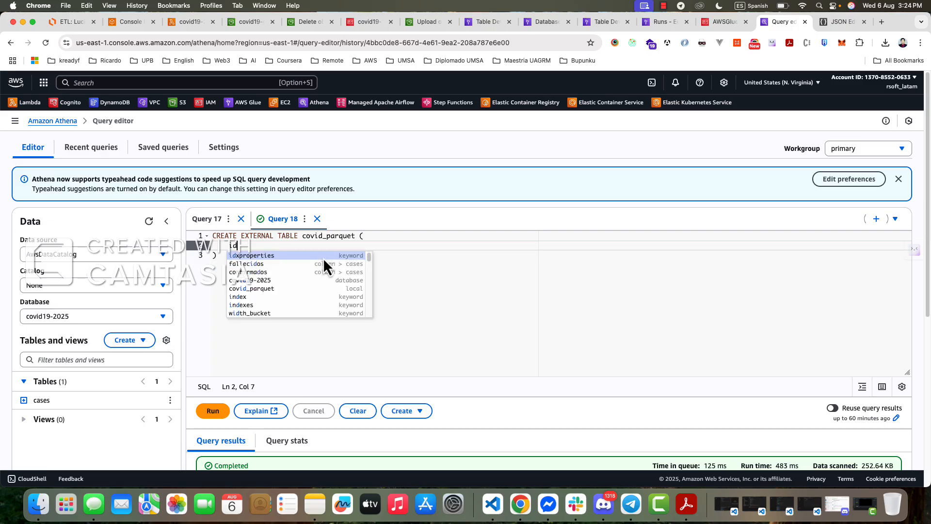
type(" string,")
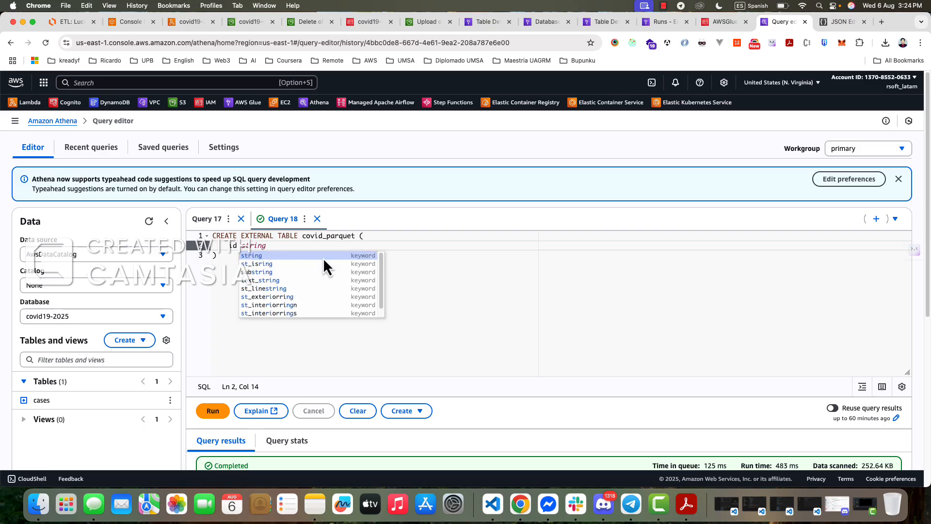
key("Return")
type("fecha ")
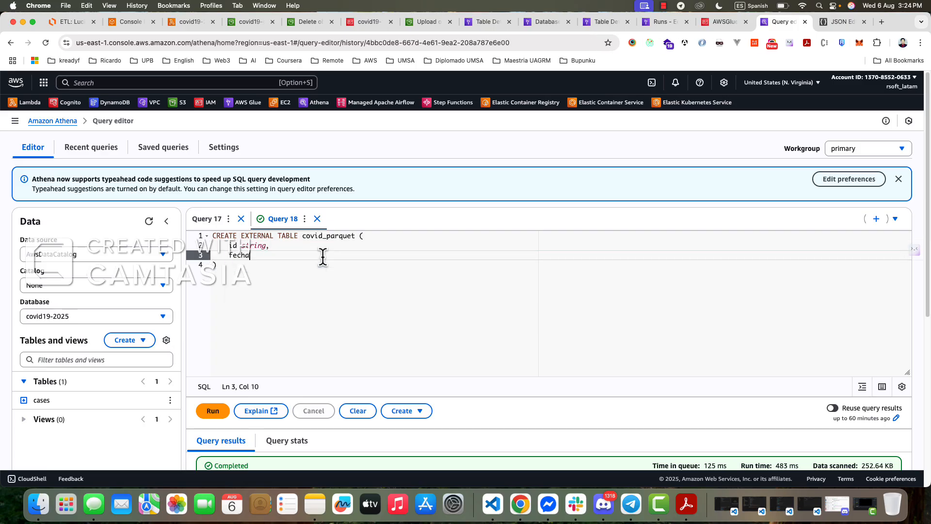
type("DAT")
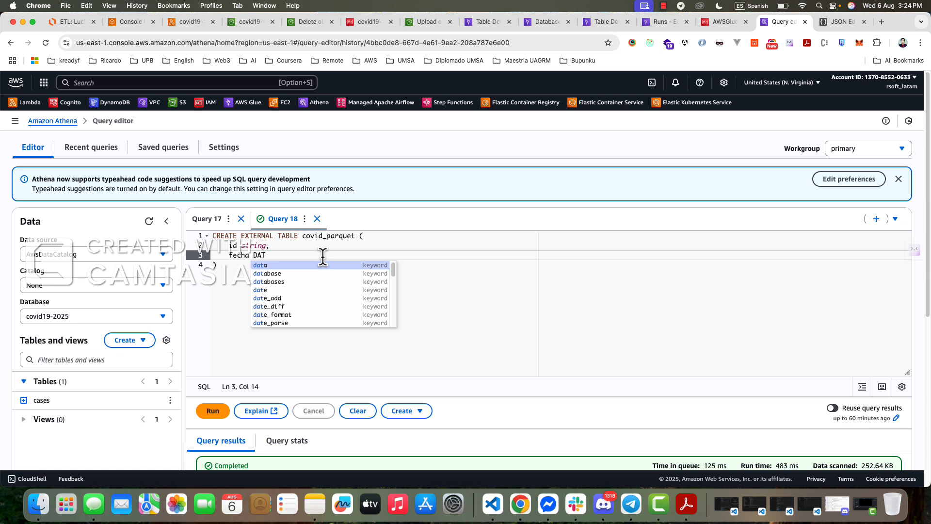
key("BackSpace")
key("BackSpace")
key("BackSpace")
type("DATE,")
key("Return")
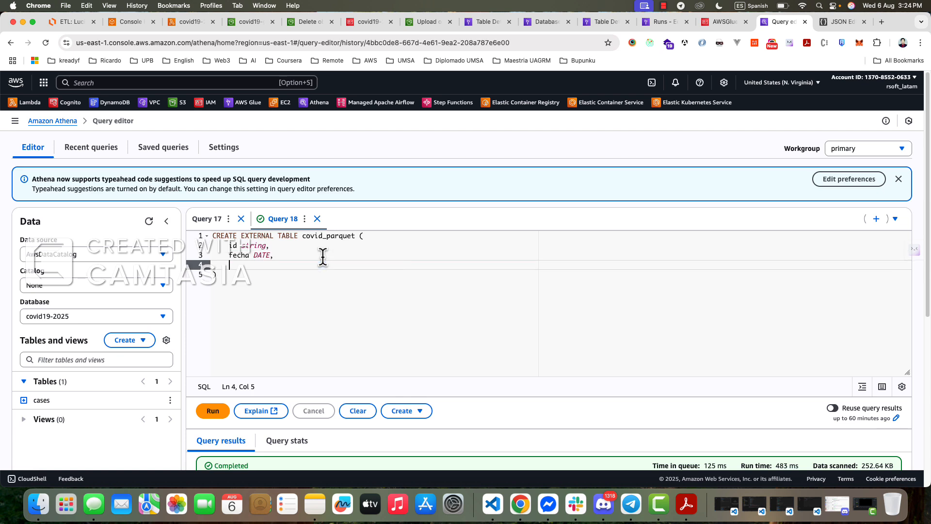
- Add resultado as a string column to end the covid_parquet column list
type("resultado string")
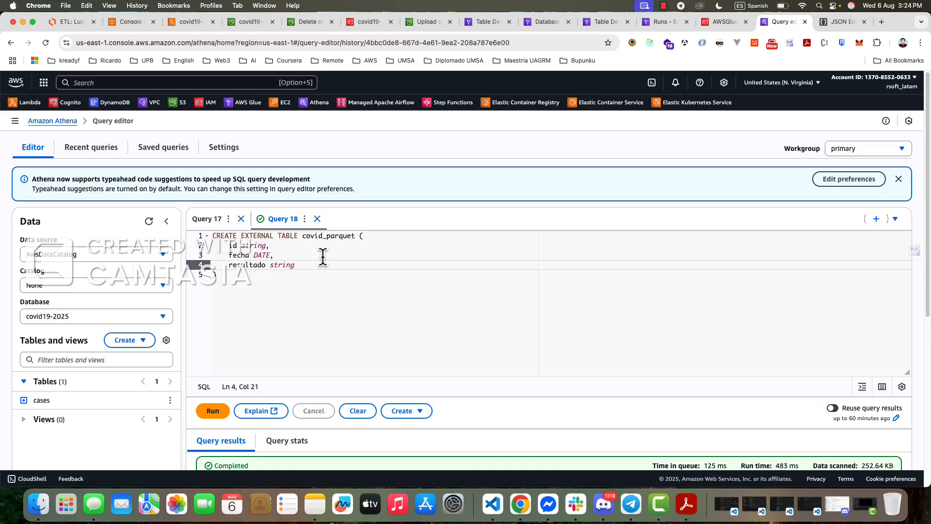
key("Down")
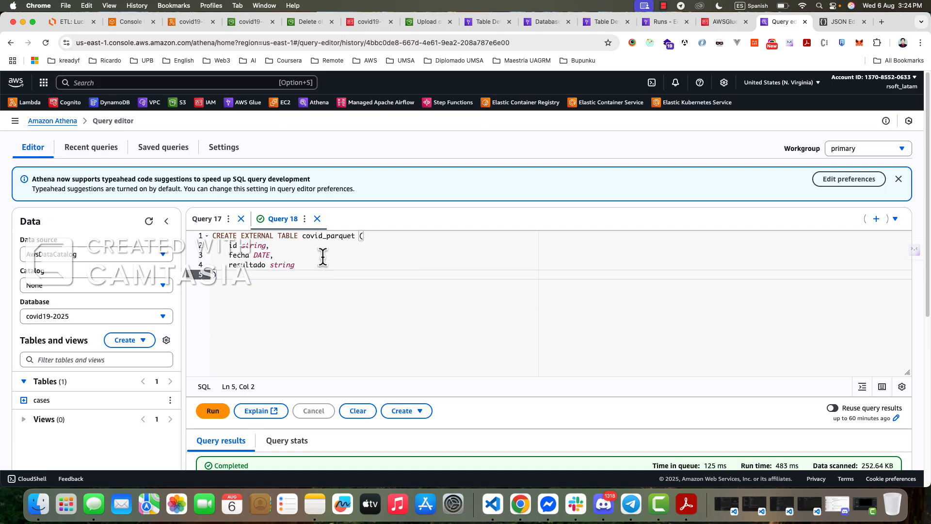
- Add a STORED AS PARQUET clause below the column list and begin a new line with the keyword LOCATION
key("Return")
type("STORE")
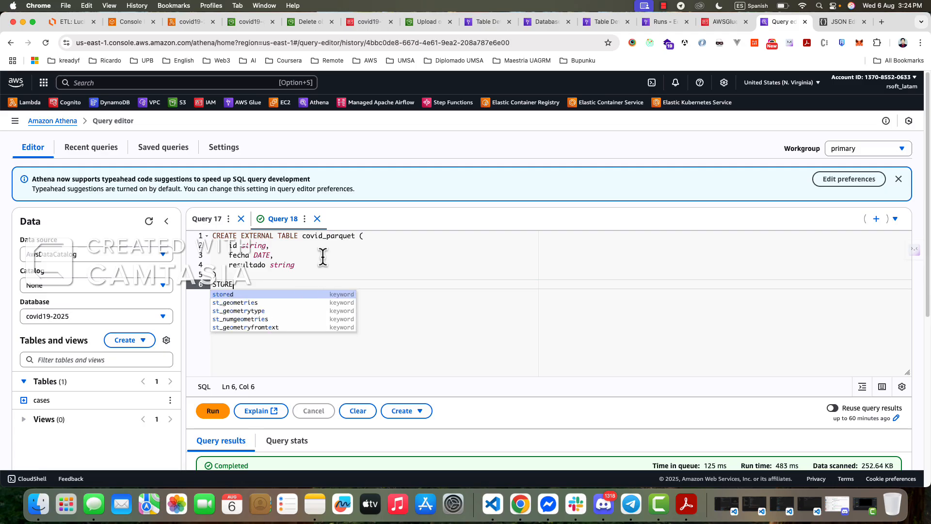
type("D AS ")
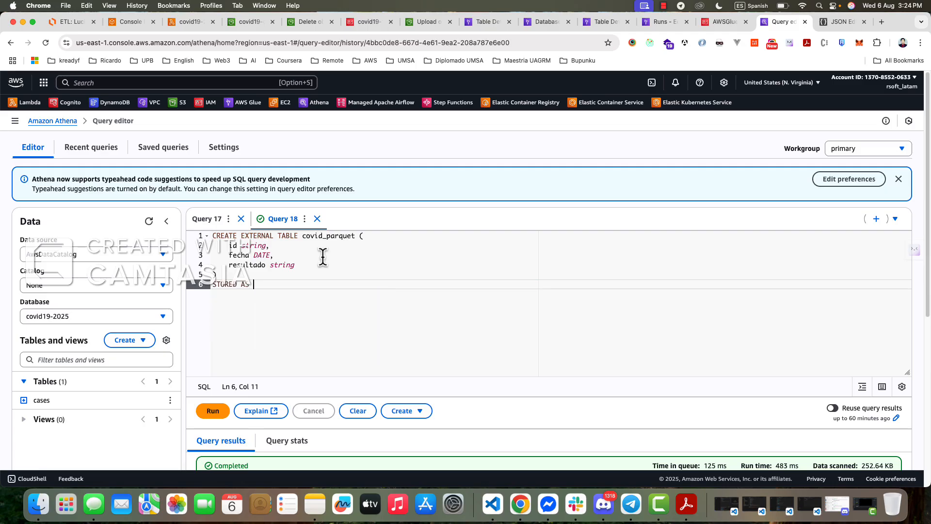
type("PARQU")
key("Return")
key("BackSpace")
key("BackSpace")
key("BackSpace")
key("BackSpace")
key("BackSpace")
key("BackSpace")
key("BackSpace")
key("BackSpace")
key("BackSpace")
key("BackSpace")
key("BackSpace")
key("BackSpace")
key("BackSpace")
type("PARQUET")
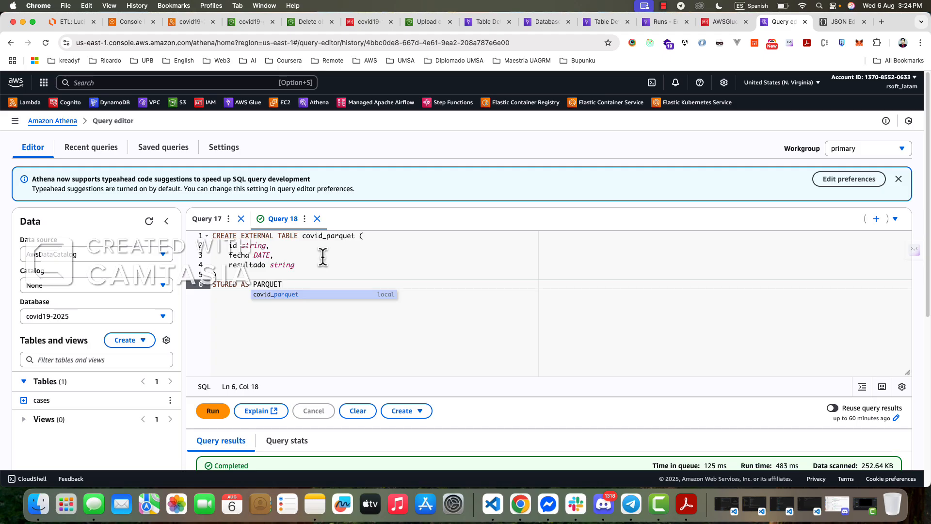
key("Left")
key("Left")
key("Left")
left_click(314, 333)
key("Return")
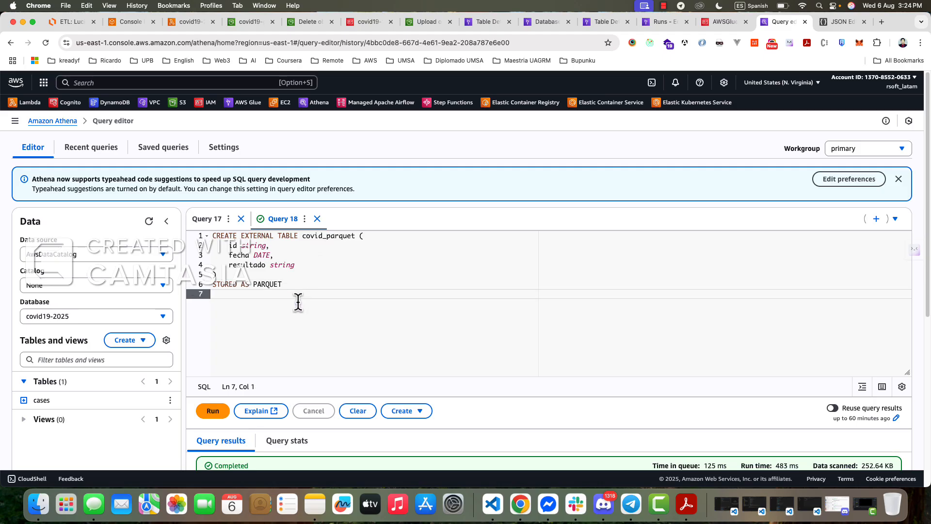
type("LOCATION")
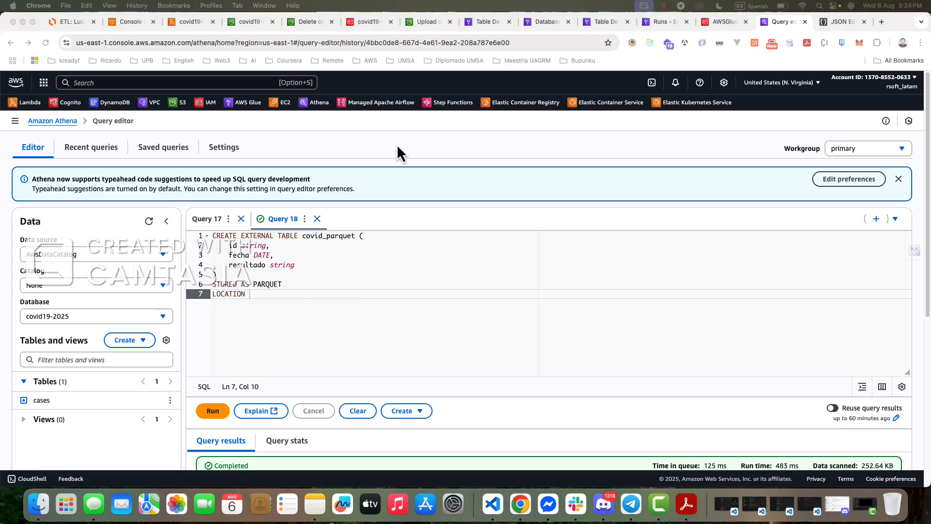
- Close the JSON Editor Online page and the IAM page of the AWSGlueServiceRole-covid19-2025 role
left_click(830, 22)
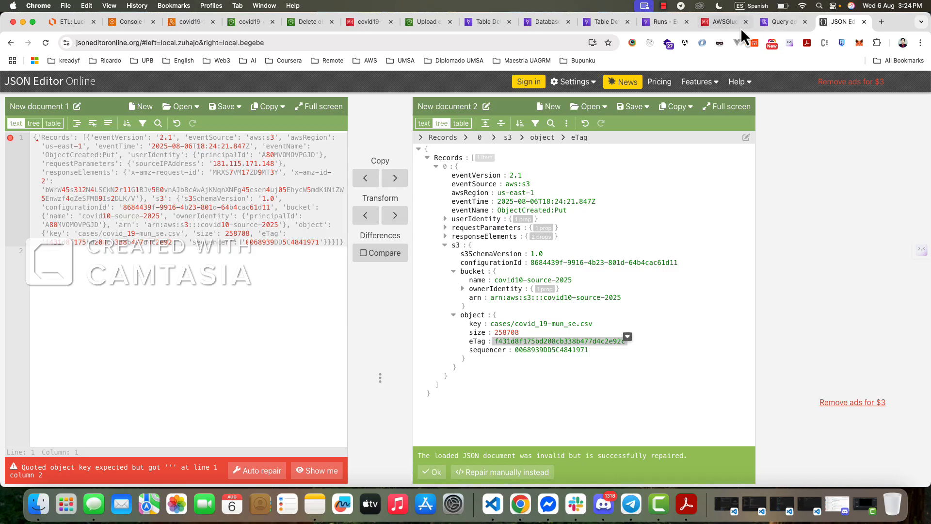
left_click(863, 22)
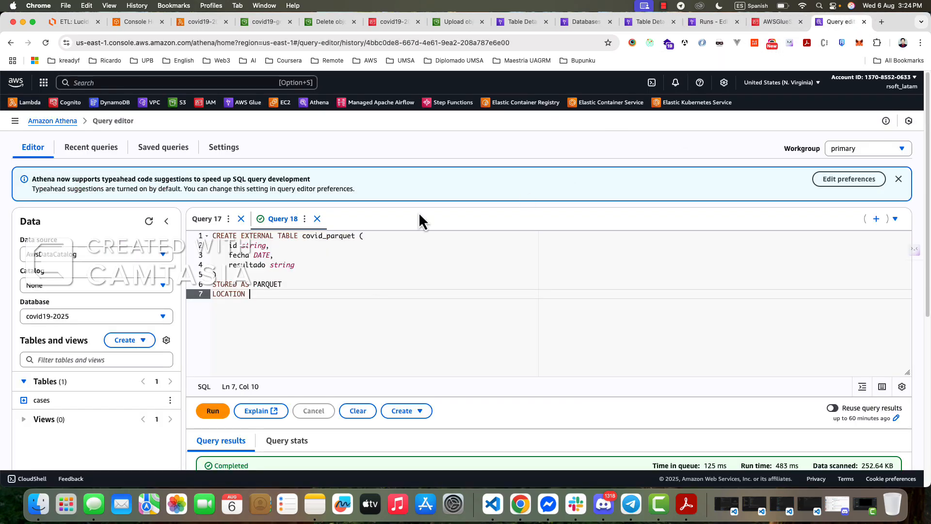
left_click(771, 22)
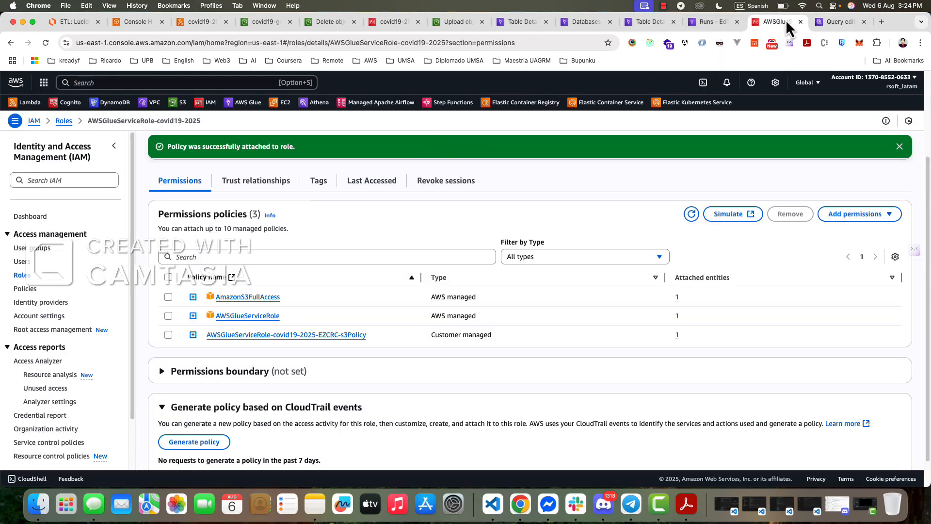
key("super+w")
- Switch to the covid19-2025 Glue job and copy the S3 output path s3://covid19-goal-2025/results from its script
left_click(728, 27)
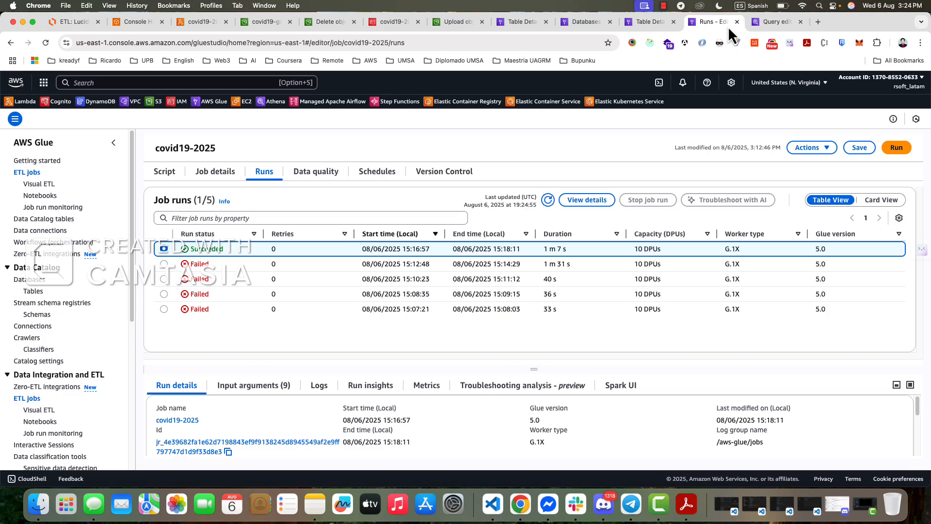
left_click(167, 172)
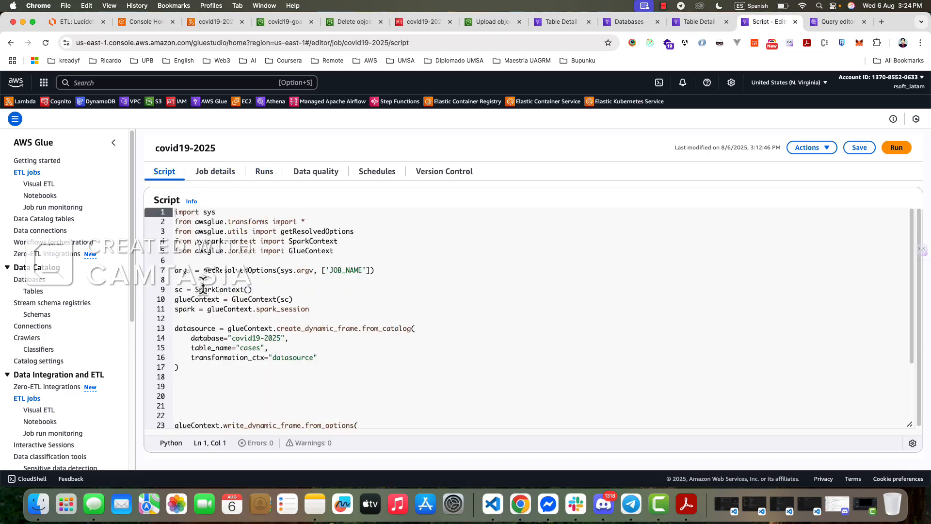
scroll(307, 365, "down", 2)
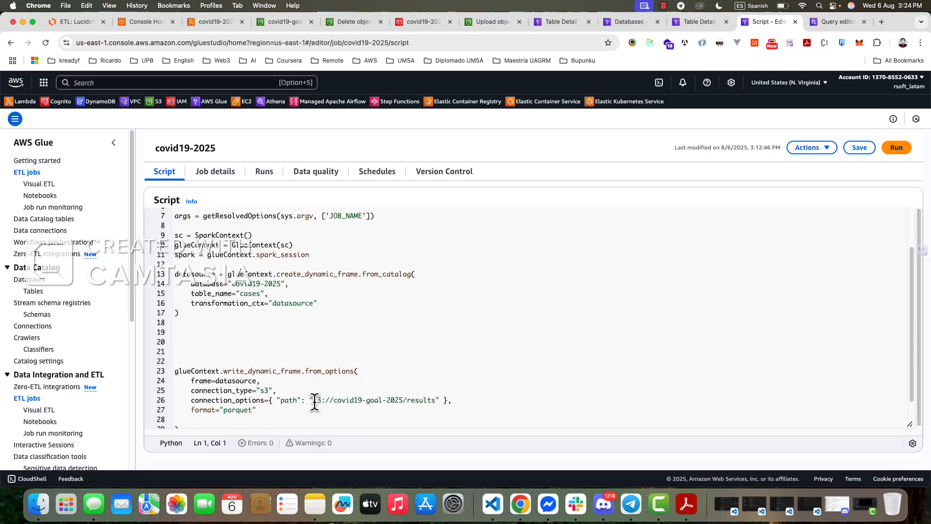
left_click_drag(314, 400, 436, 401)
key("super+c")
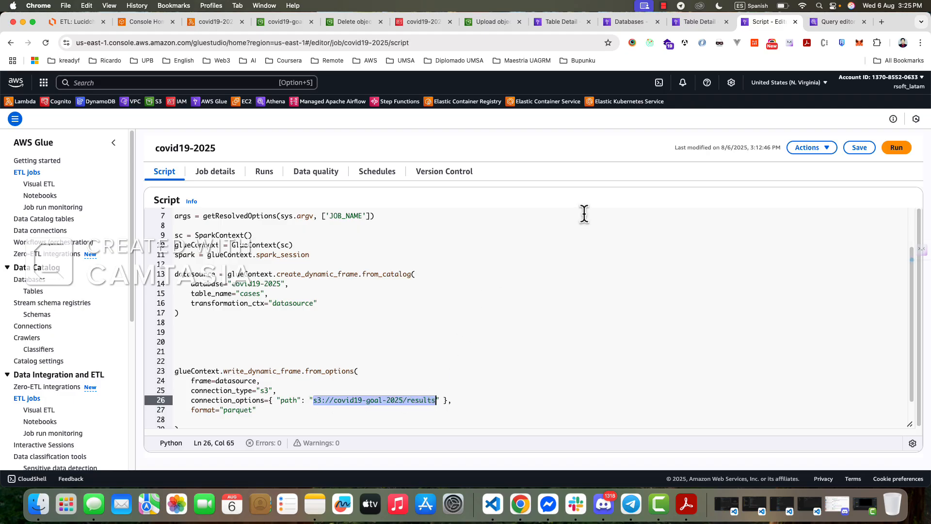
- Back in Athena, complete the LOCATION clause with 's3://covid19-goal-2025/results' in single quotes and run the query
left_click(836, 21)
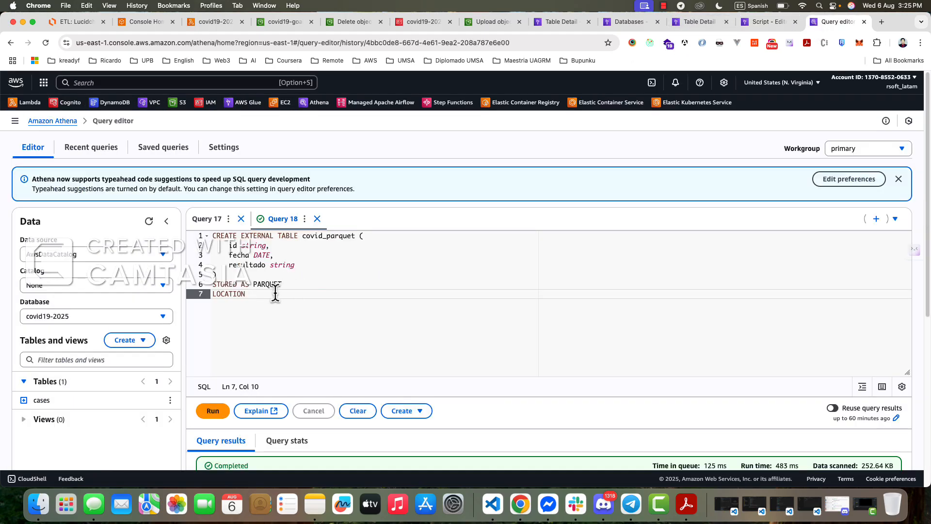
type("'")
key("super+v")
type("'")
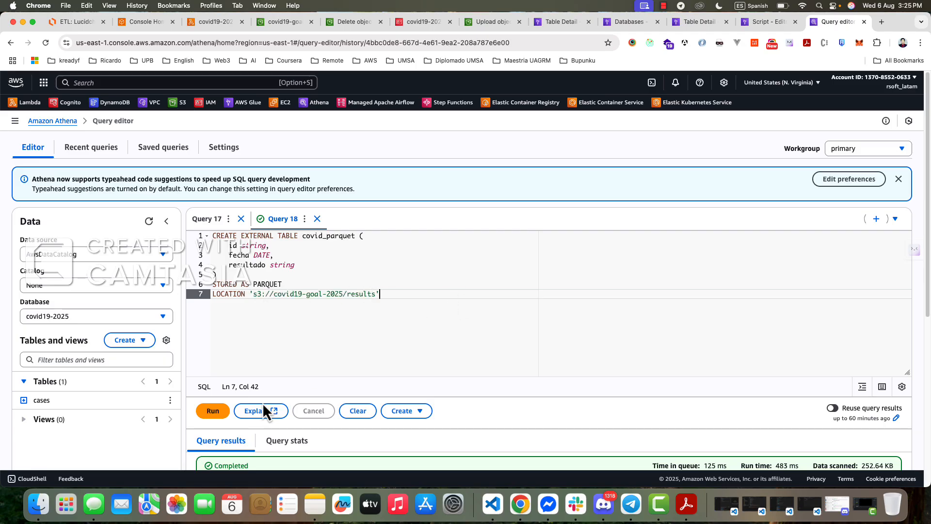
left_click(213, 411)
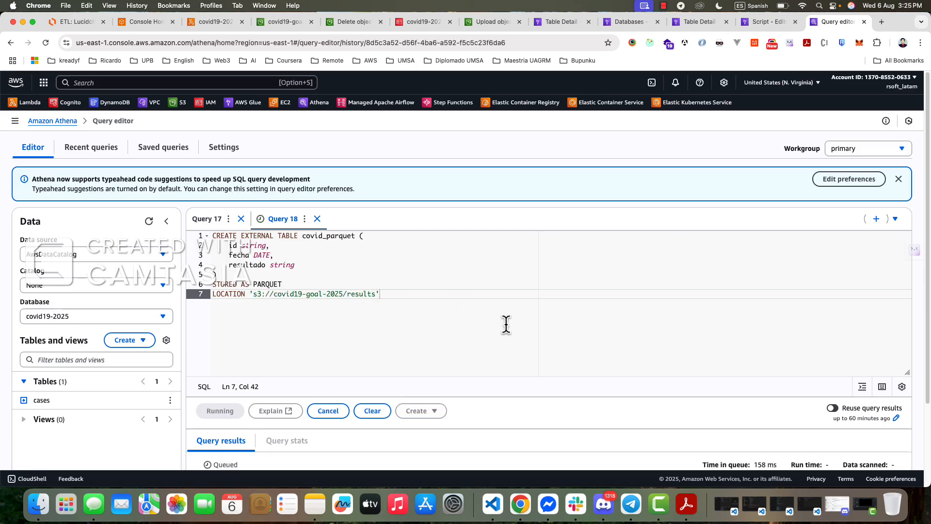
scroll(506, 324, "up", 3)
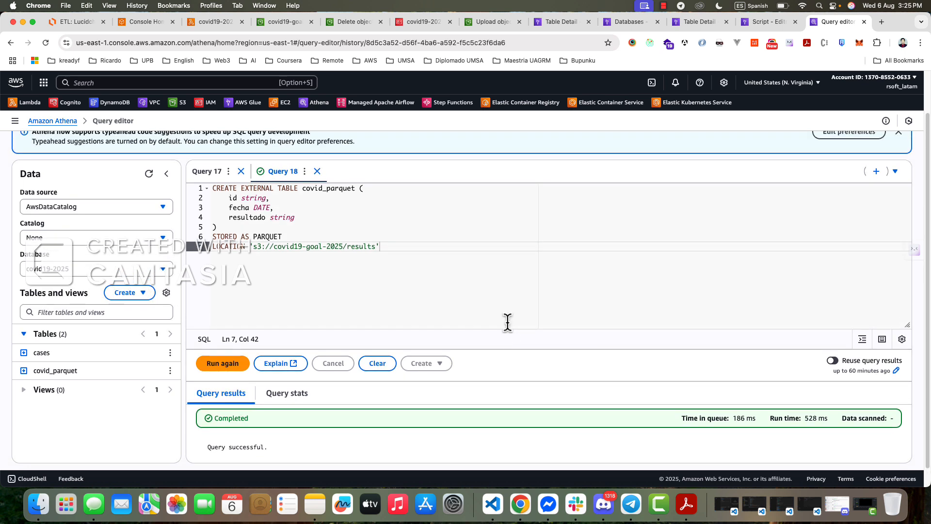
- Preview the covid_parquet table and look over the returned rows
scroll(372, 332, "down", 1)
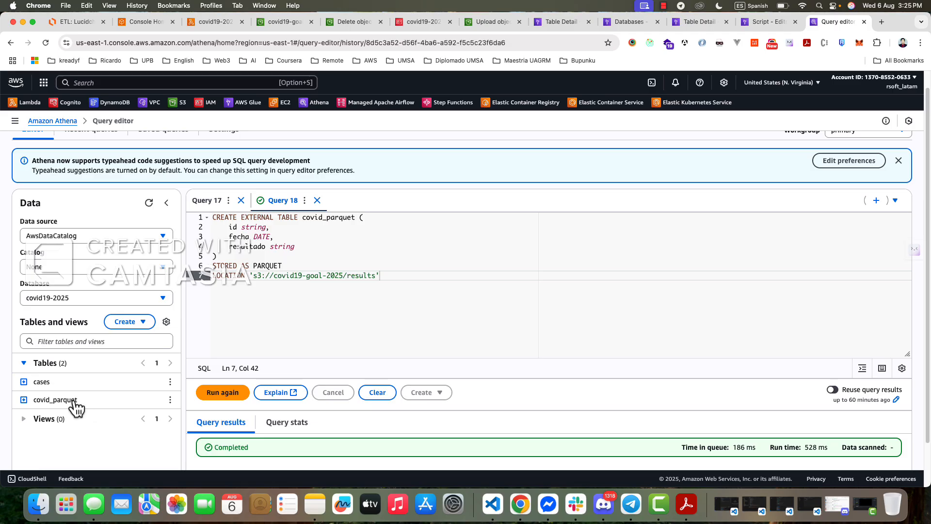
left_click(170, 401)
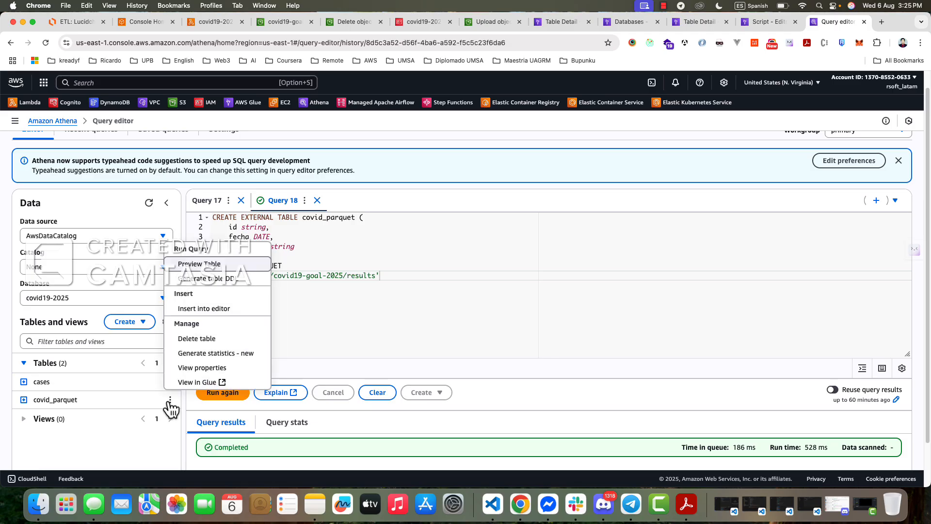
left_click(214, 265)
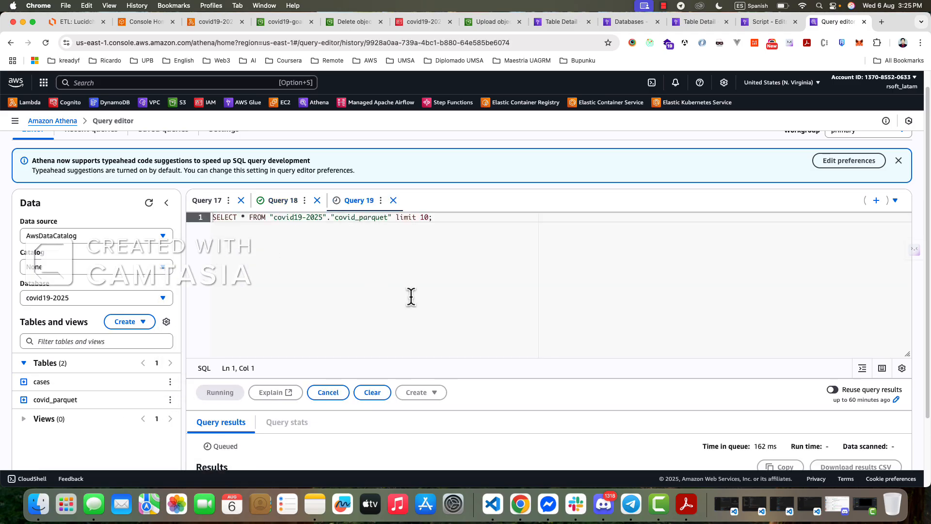
scroll(415, 306, "down", 3)
scroll(417, 358, "down", 4)
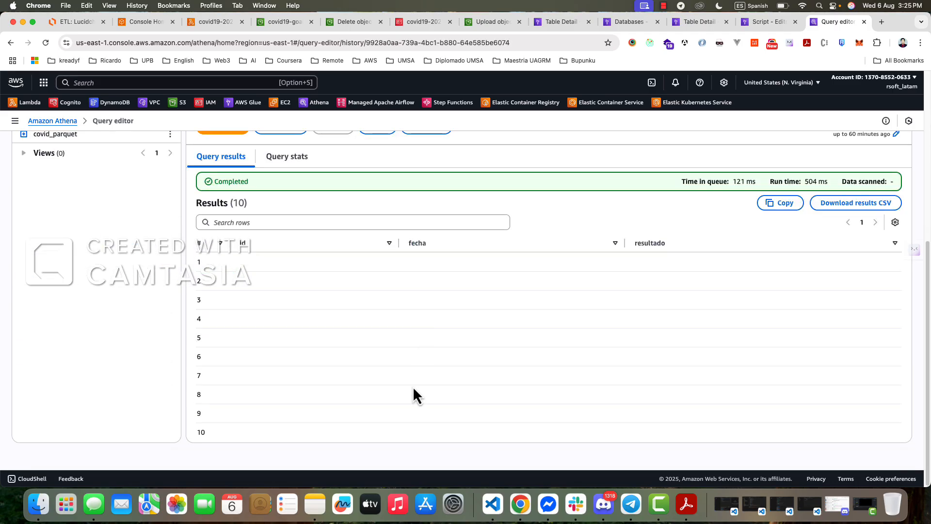
- Preview the cases table with a 10-row limit and examine its columns and rows
scroll(422, 365, "up", 2)
scroll(449, 358, "down", 2)
scroll(419, 251, "up", 3)
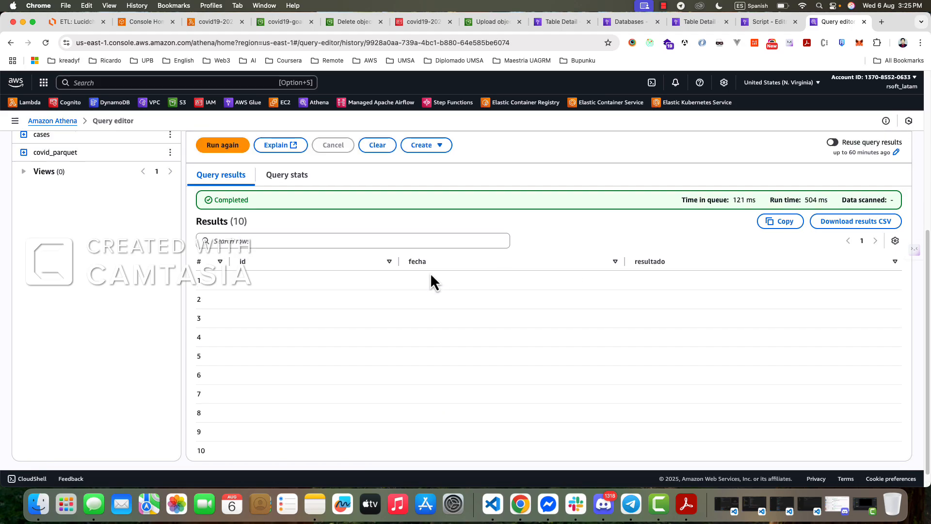
left_click(170, 209)
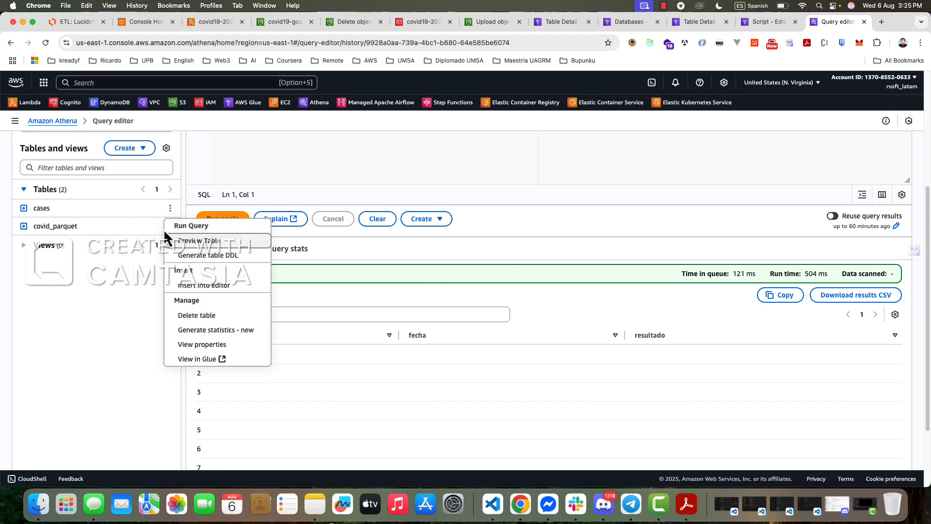
left_click(191, 234)
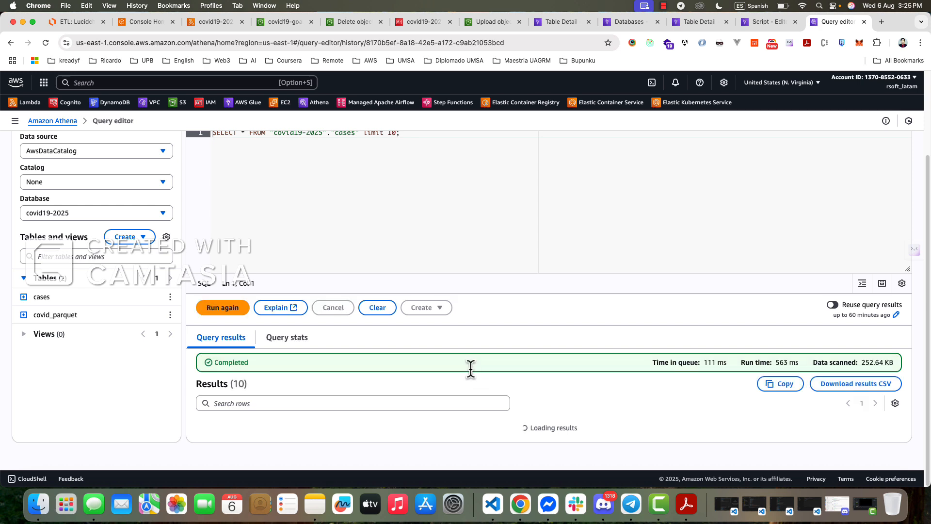
scroll(469, 371, "down", 4)
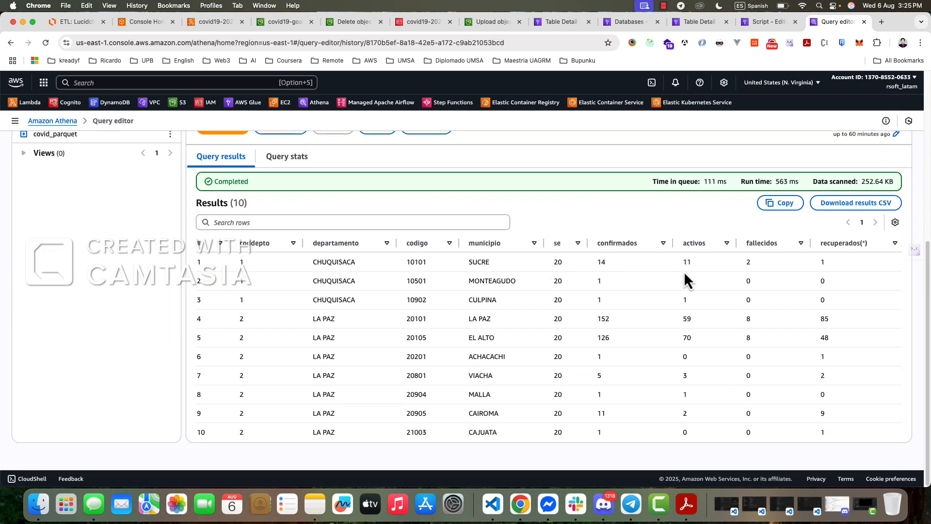
scroll(388, 291, "up", 4)
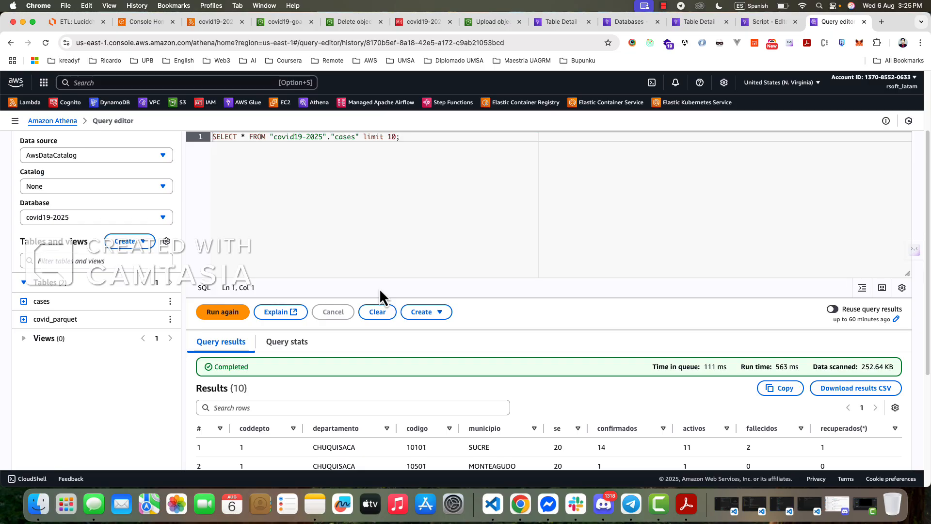
scroll(379, 288, "down", 4)
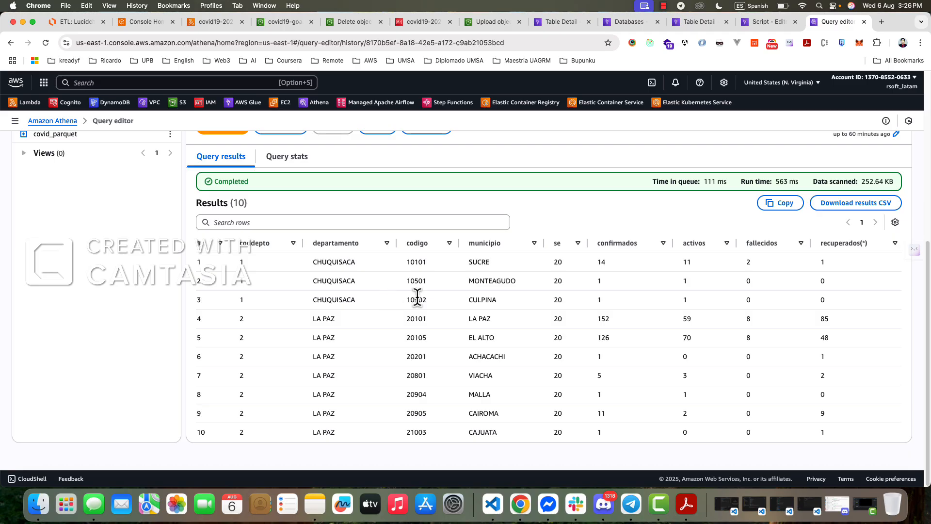
- Return to the covid_parquet preview query in Query 19 and compare its columns and rows with those of the cases table
scroll(473, 322, "up", 5)
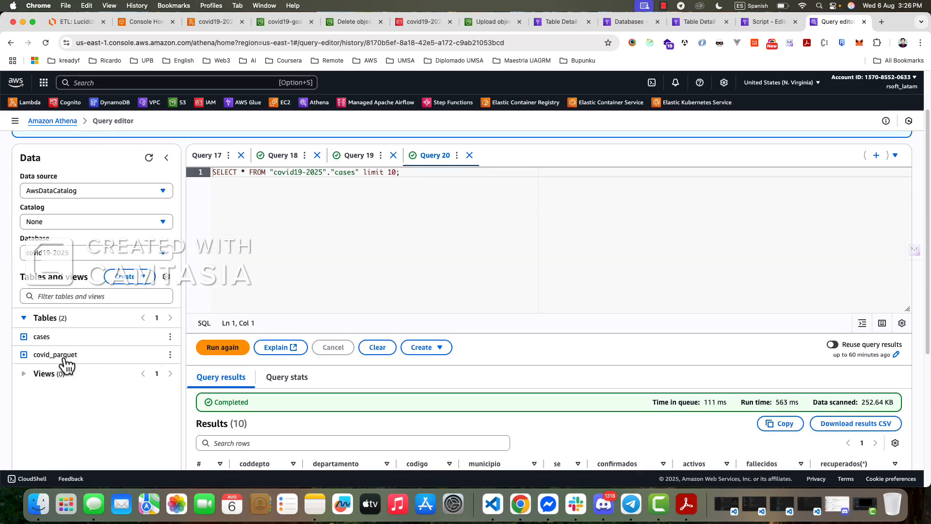
left_click(358, 159)
scroll(393, 272, "down", 5)
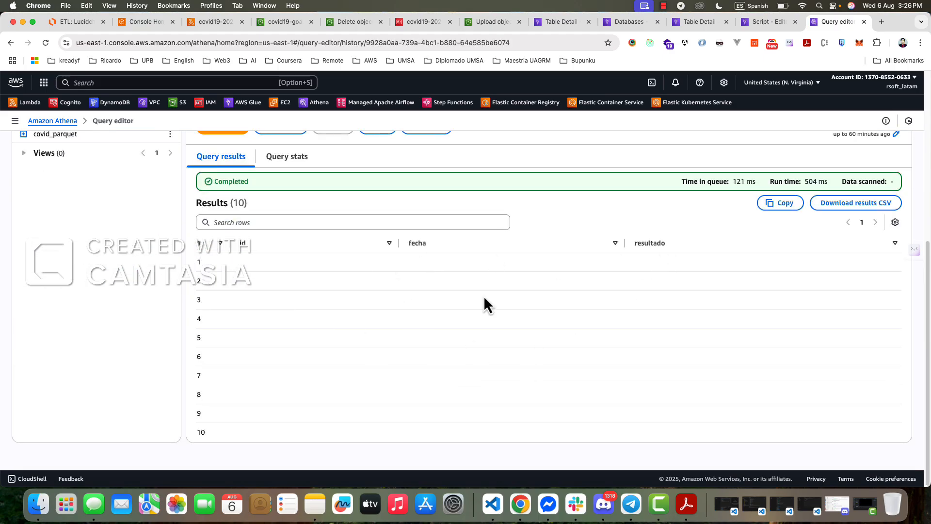
scroll(484, 296, "up", 6)
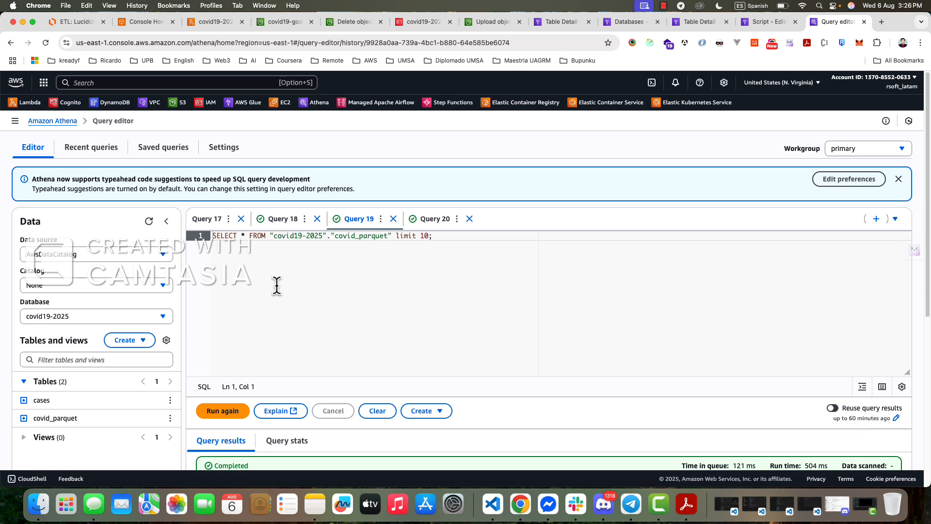